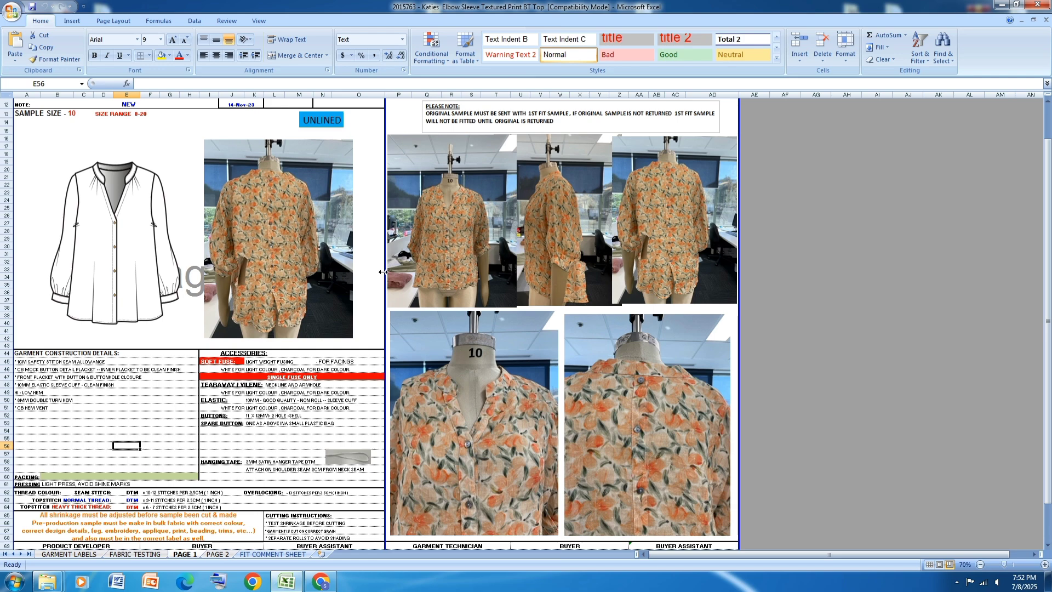
# Step: Examine the garment photos and construction details on PAGE 1 and the full measurement chart for all sizes on PAGE 2
pyautogui.scroll(-2, 383, 271)
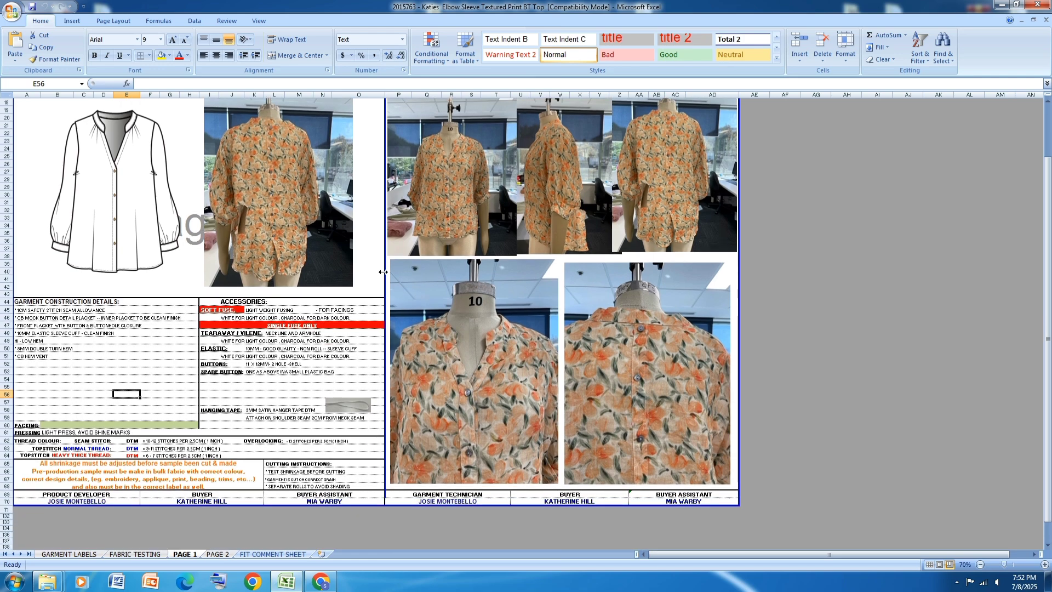
pyautogui.scroll(-1, 382, 271)
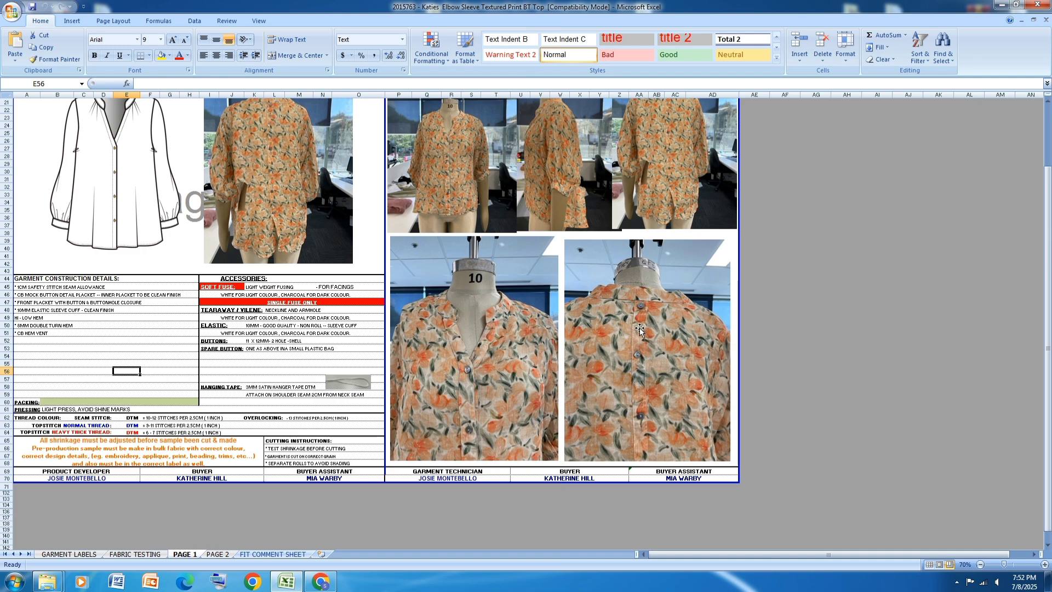
pyautogui.scroll(1, 518, 352)
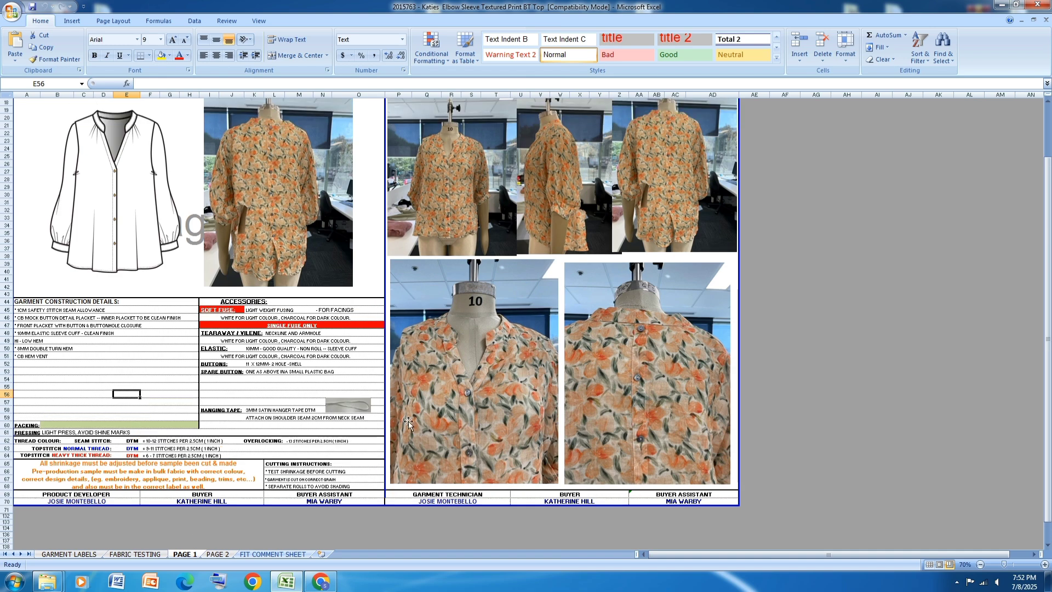
pyautogui.click(218, 554)
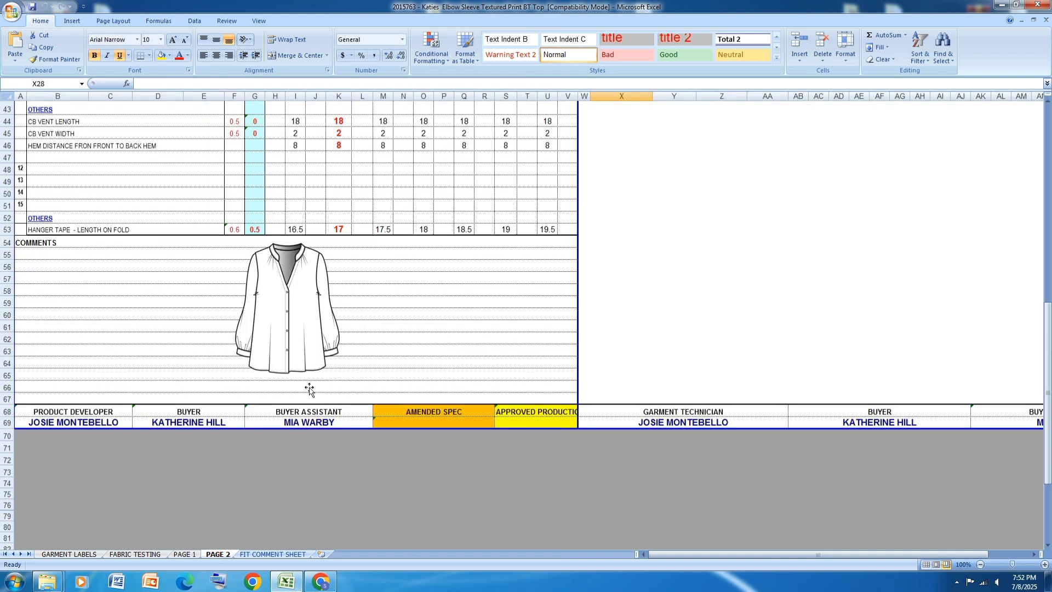
pyautogui.scroll(8, 254, 386)
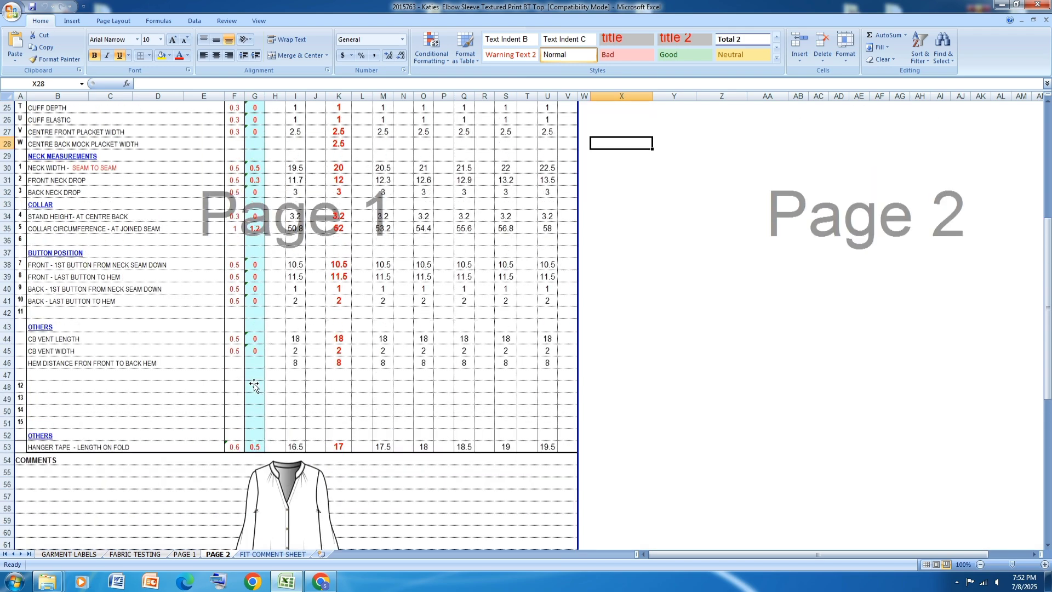
pyautogui.scroll(1, 254, 384)
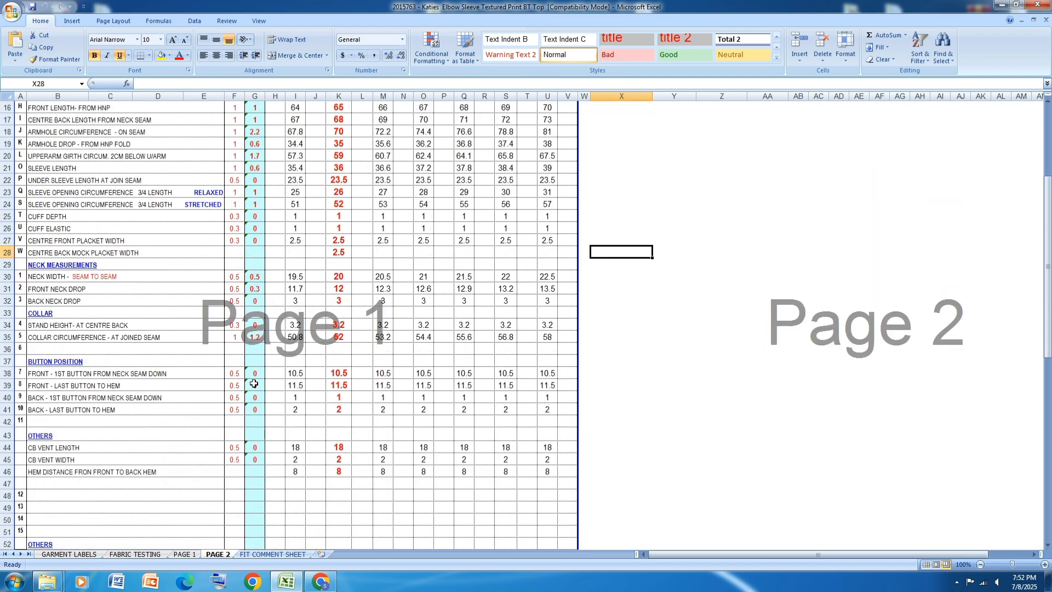
pyautogui.scroll(-1, 254, 384)
pyautogui.scroll(1, 254, 384)
pyautogui.scroll(4, 332, 331)
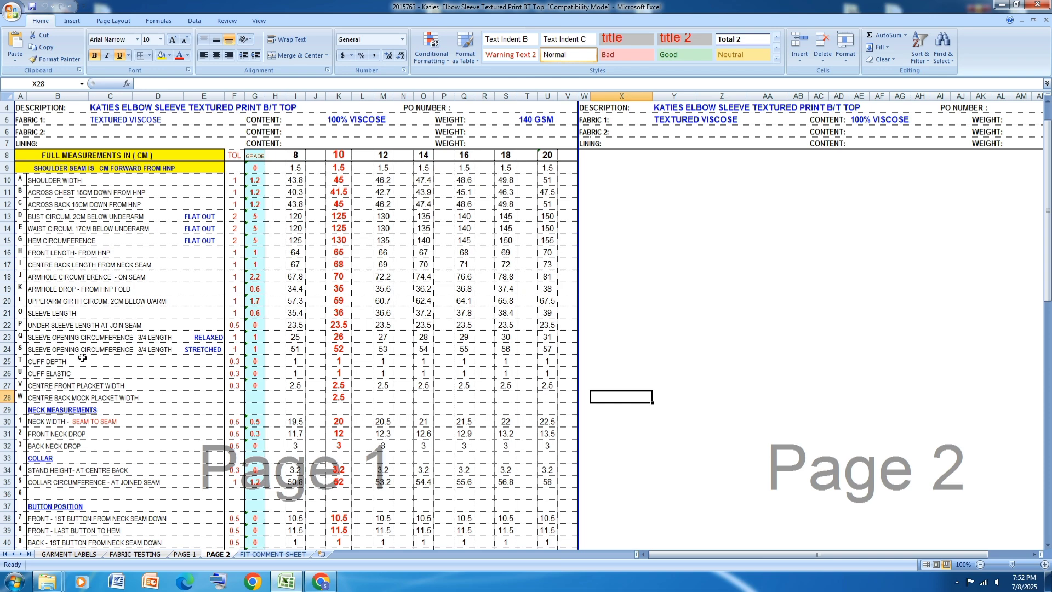
pyautogui.scroll(1, 322, 219)
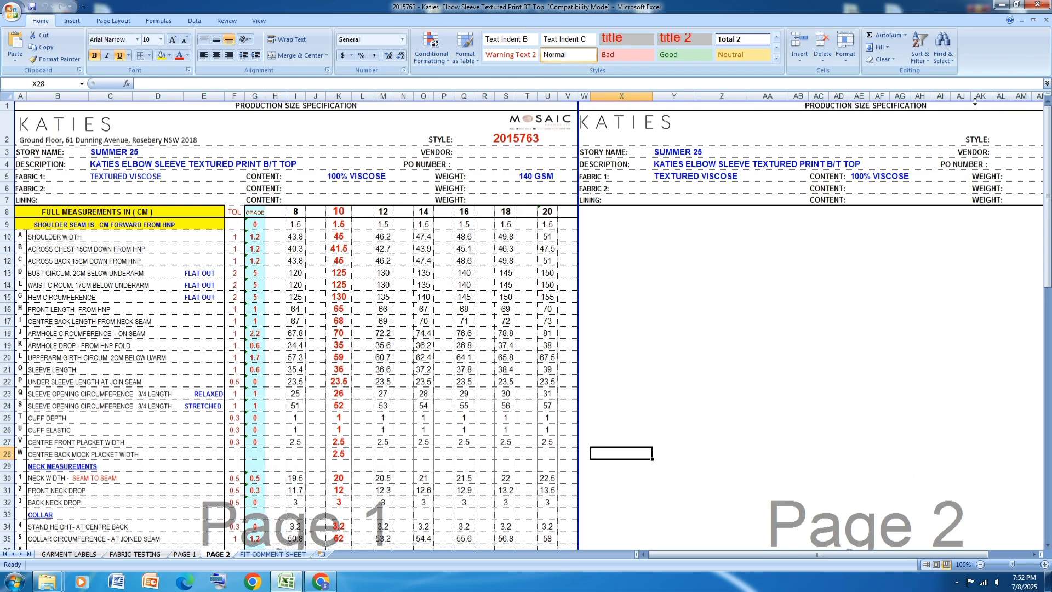
# Step: Create a new text document with the default name in the 2015763 Katies Elbow Sleeve folder, beside the spec workbook
pyautogui.click(1016, 4)
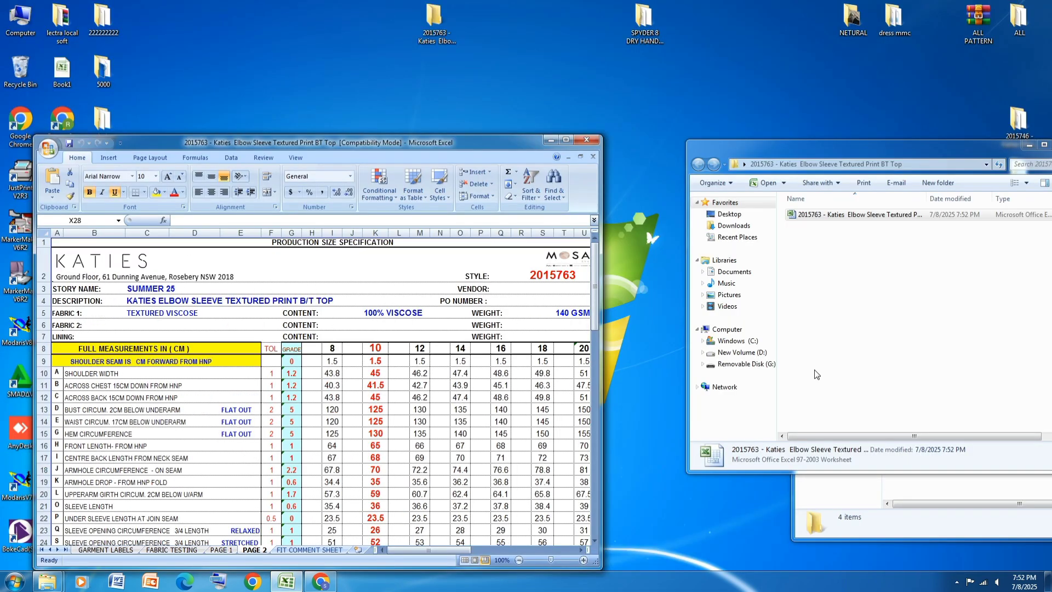
pyautogui.rightClick(861, 255)
pyautogui.moveTo(899, 388)
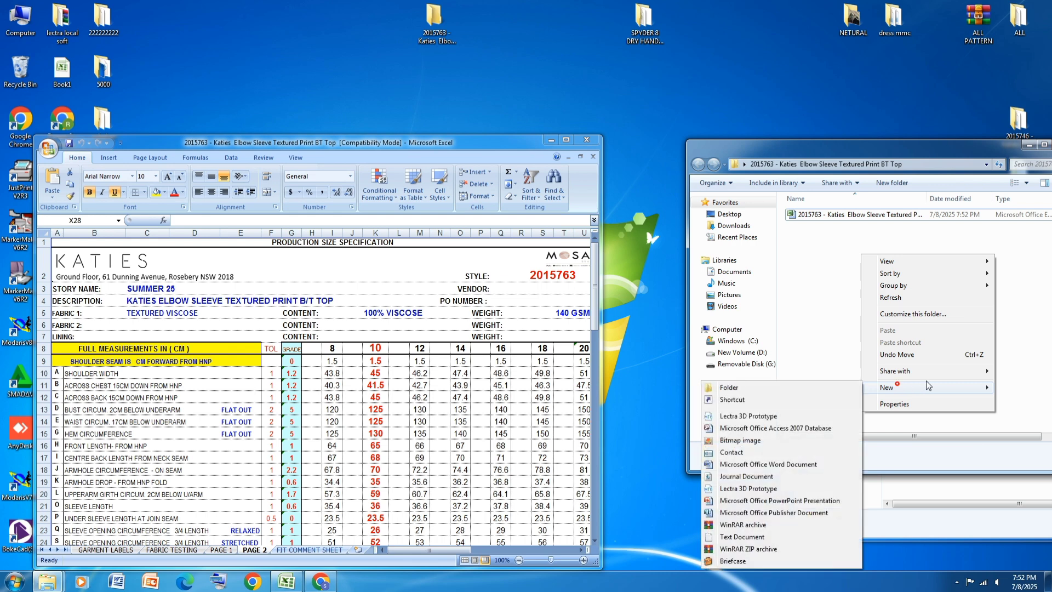
pyautogui.click(737, 535)
pyautogui.press('Return')
# Step: Fill the new text document with alpha, 8, *10, 12, 14, 16, 18 and 20 on separate lines, save and close it
pyautogui.doubleClick(906, 225)
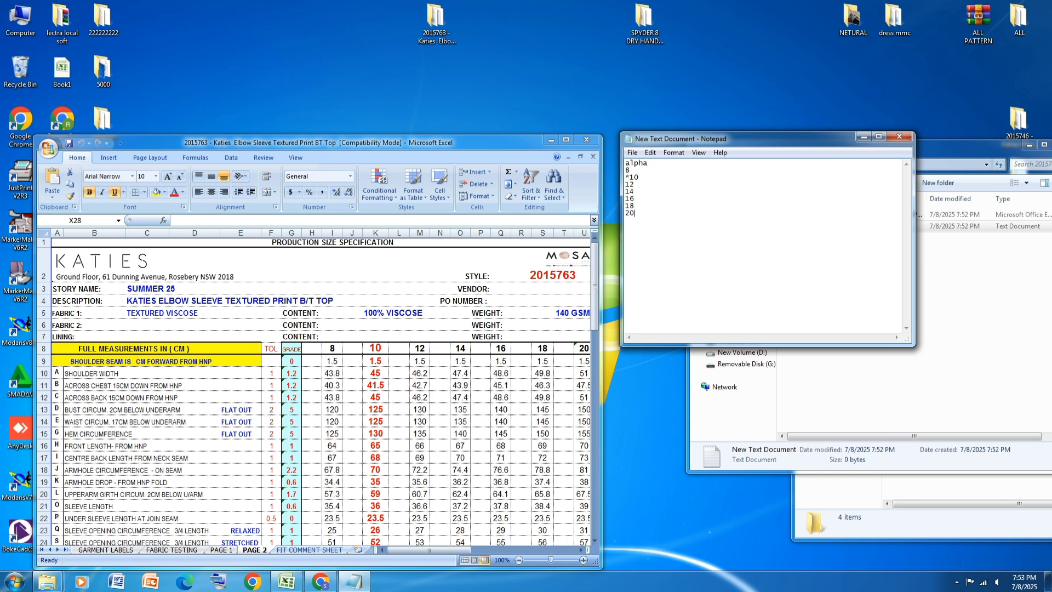
pyautogui.click(634, 153)
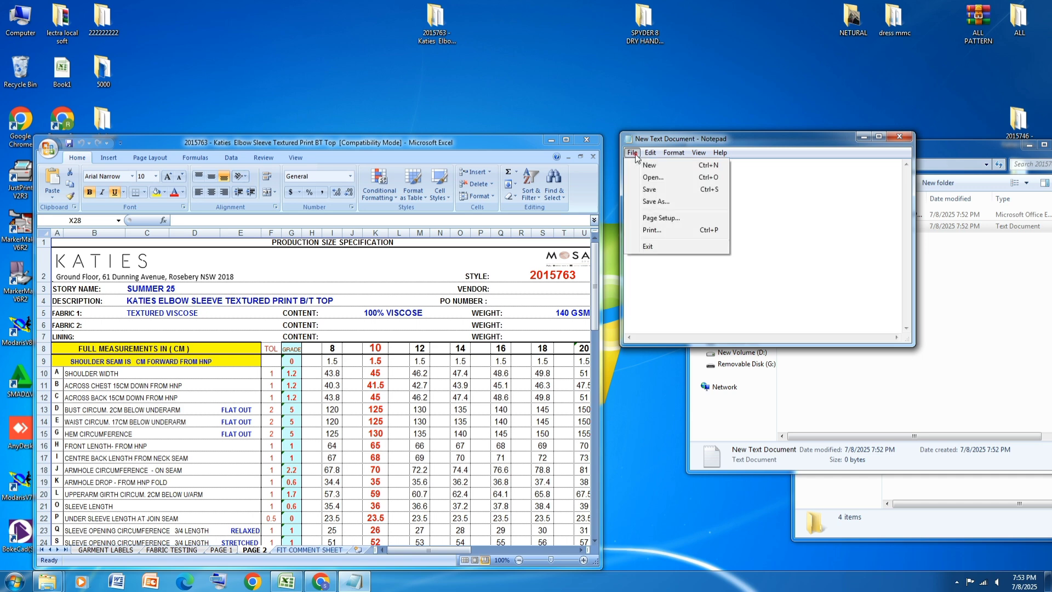
pyautogui.click(656, 188)
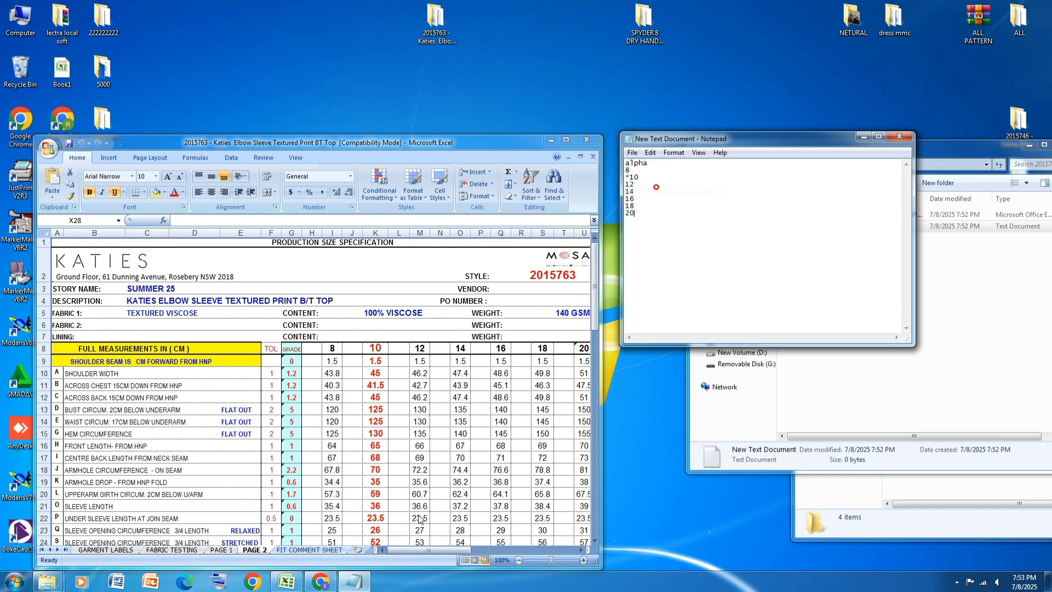
pyautogui.click(900, 136)
# Step: Minimize the size specification workbook and launch Modaris V8R1 from the desktop
pyautogui.click(567, 140)
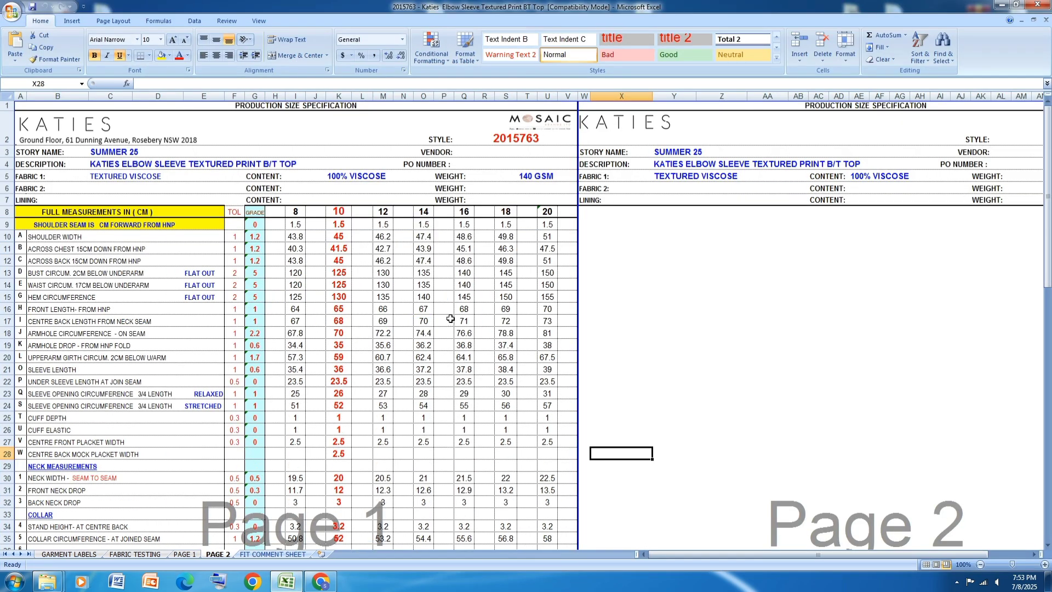
pyautogui.click(1001, 5)
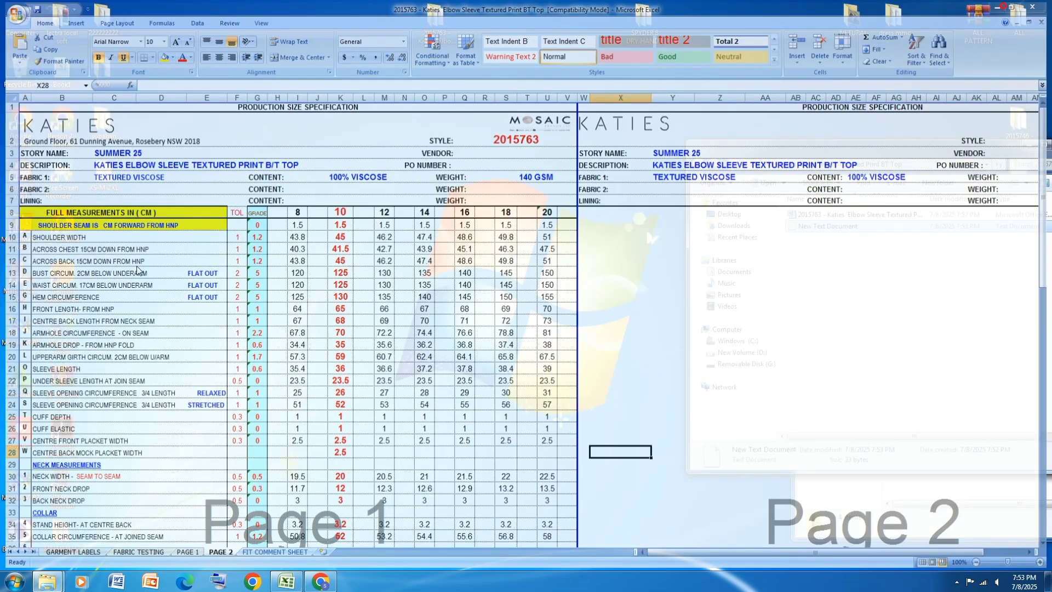
pyautogui.doubleClick(21, 328)
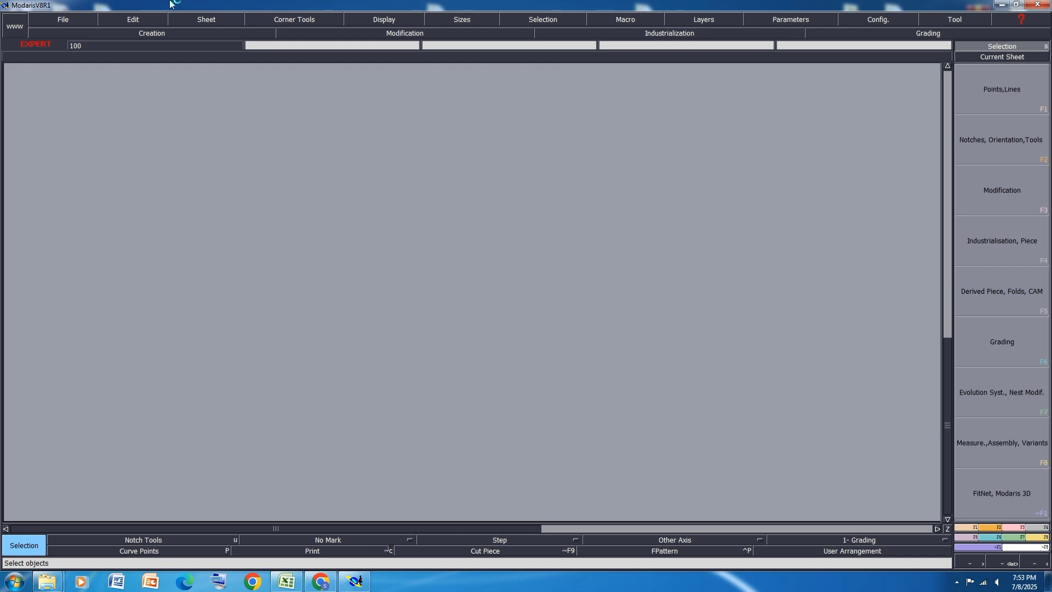
# Step: Set all access paths to the desktop folder "2015763 - Katies Elbow Sleeve Textured Print BT Top"
pyautogui.click(72, 19)
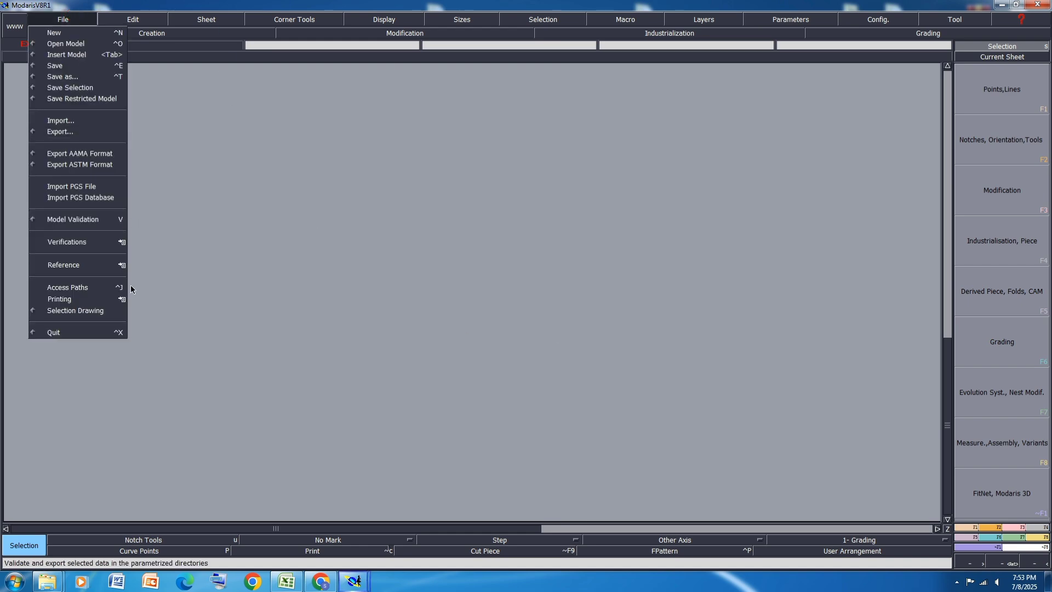
pyautogui.click(90, 285)
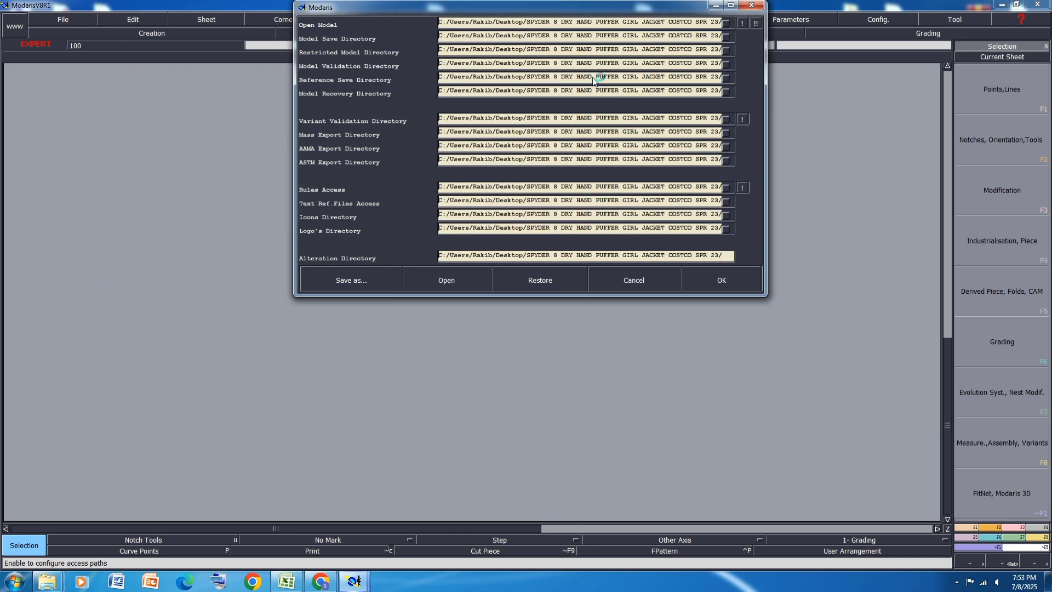
pyautogui.doubleClick(599, 24)
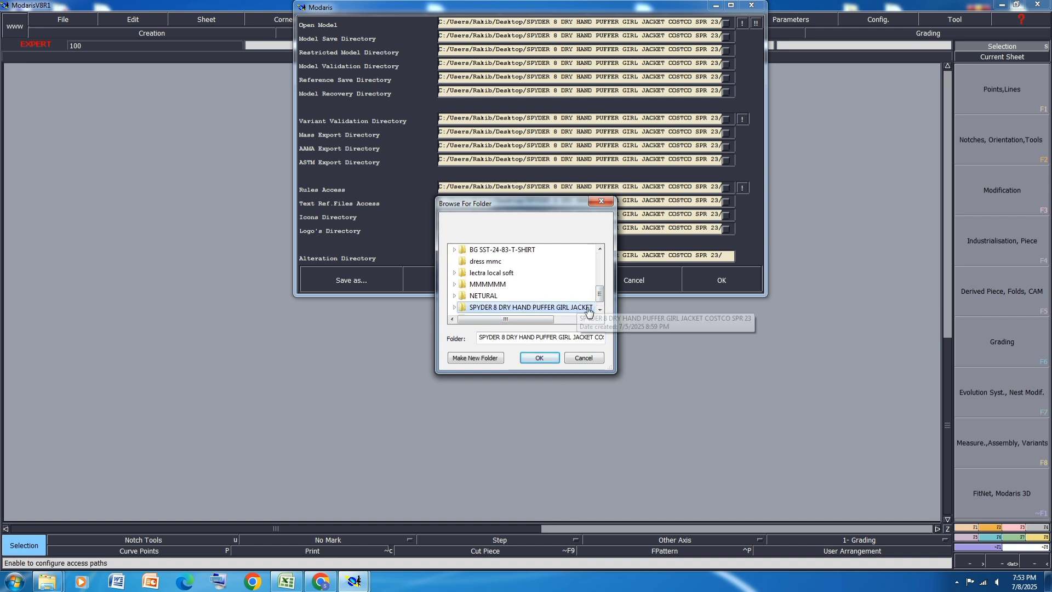
pyautogui.scroll(2, 599, 292)
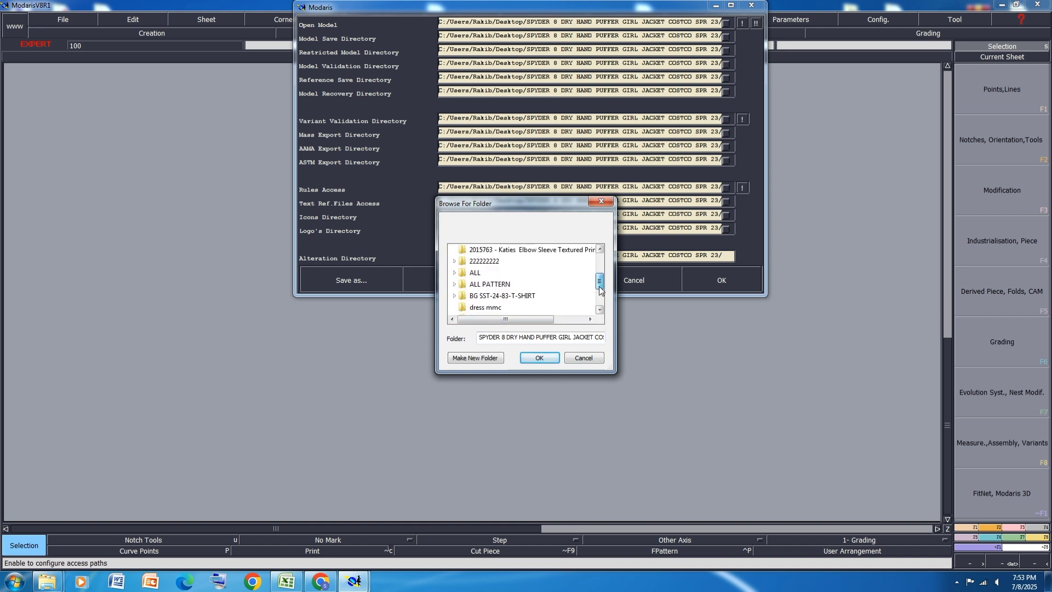
pyautogui.scroll(2, 600, 291)
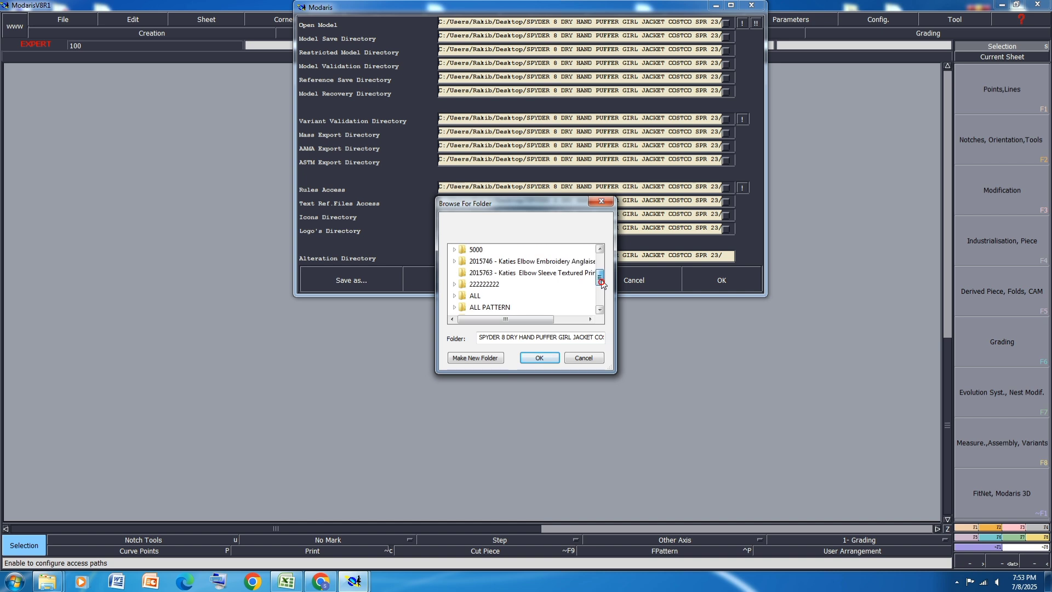
pyautogui.scroll(1, 601, 282)
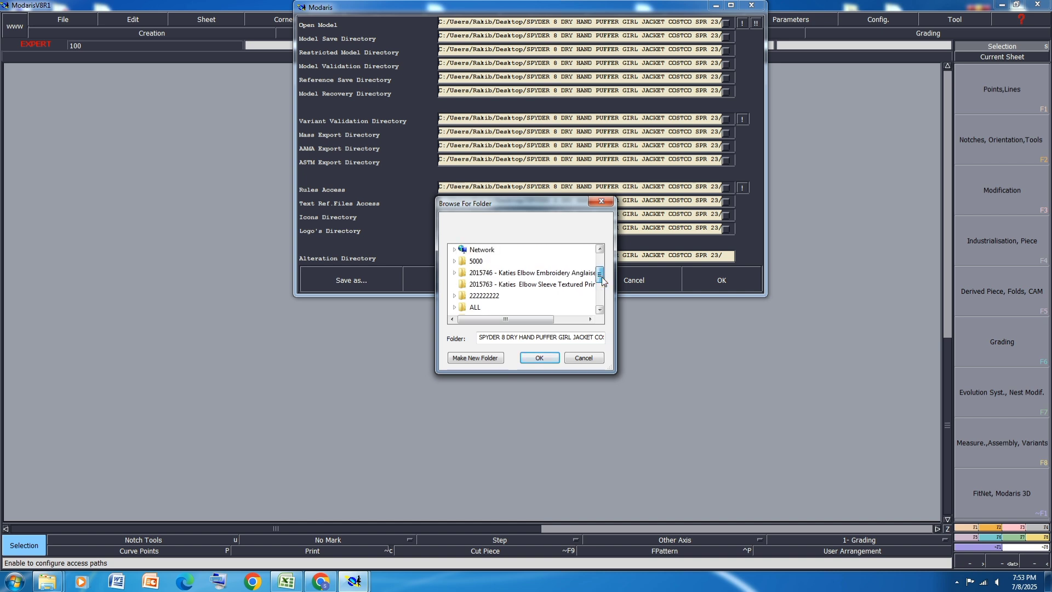
pyautogui.click(589, 319)
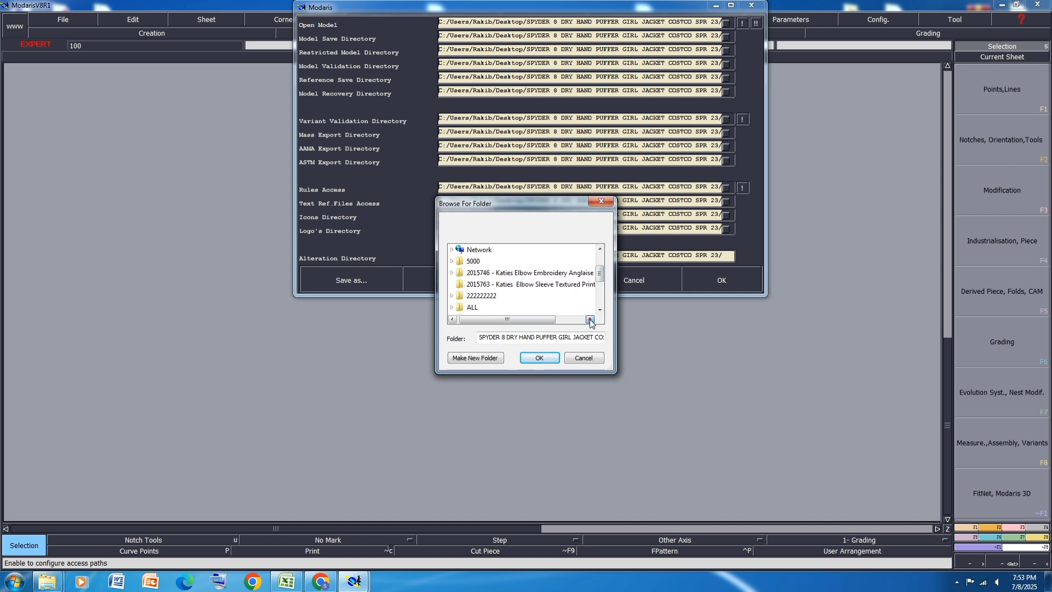
pyautogui.click(590, 320)
pyautogui.click(590, 319)
pyautogui.click(590, 320)
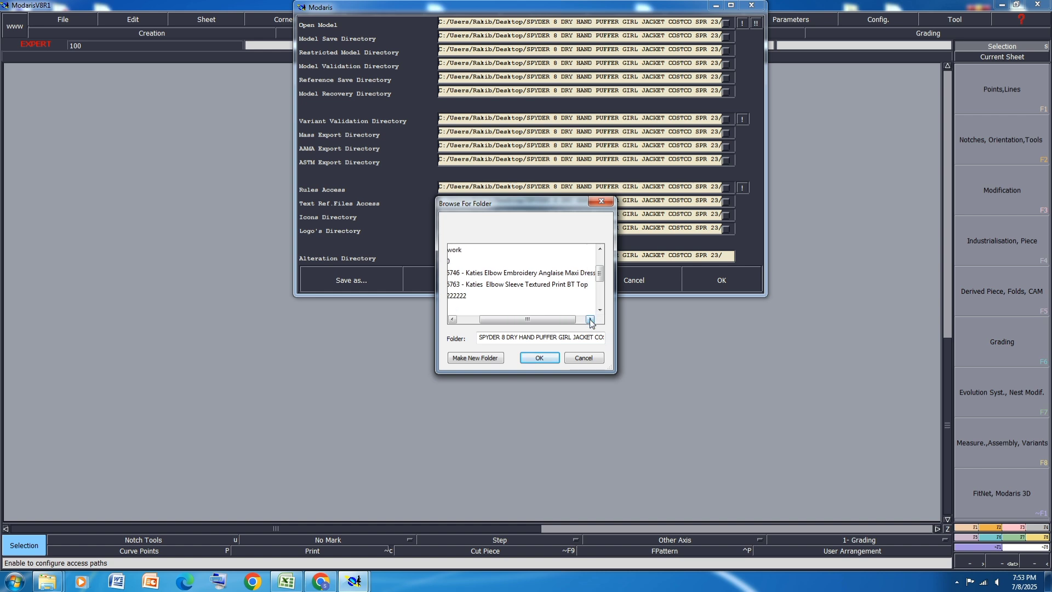
pyautogui.click(589, 320)
pyautogui.click(590, 320)
pyautogui.click(589, 319)
pyautogui.click(589, 320)
pyautogui.click(589, 320)
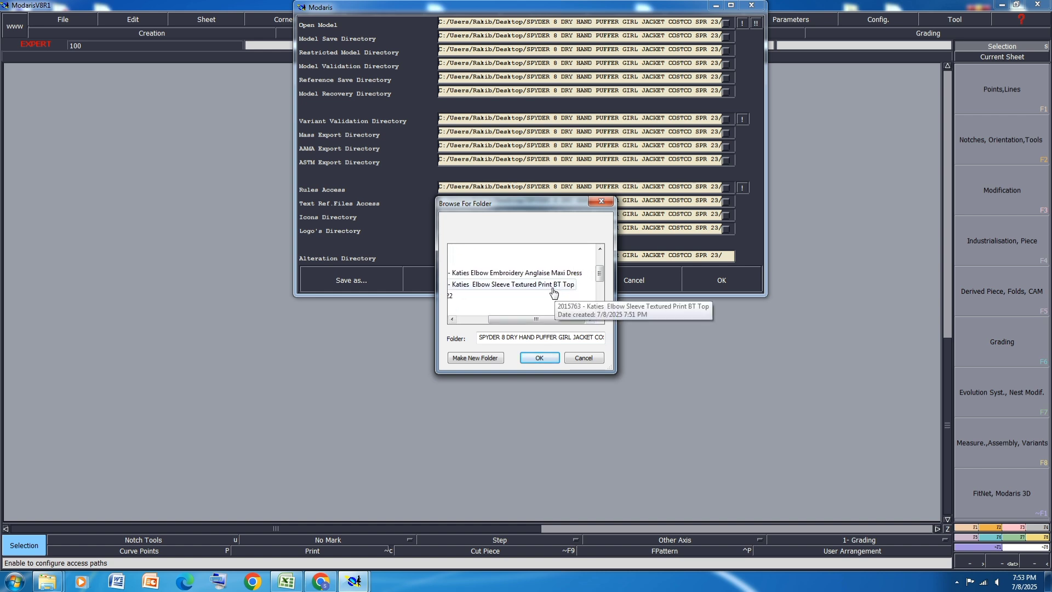
pyautogui.click(550, 285)
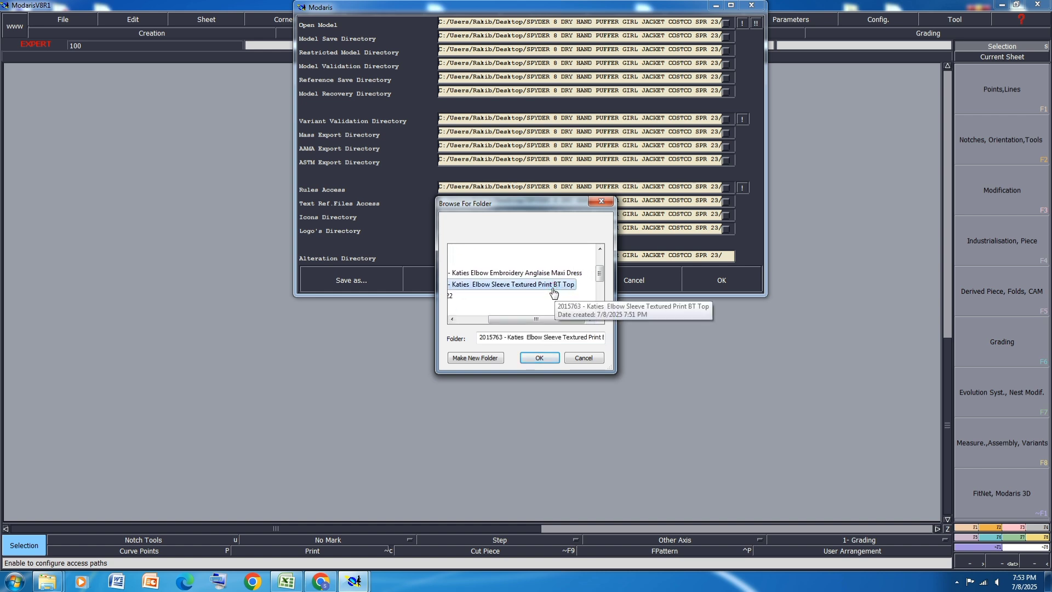
pyautogui.click(545, 359)
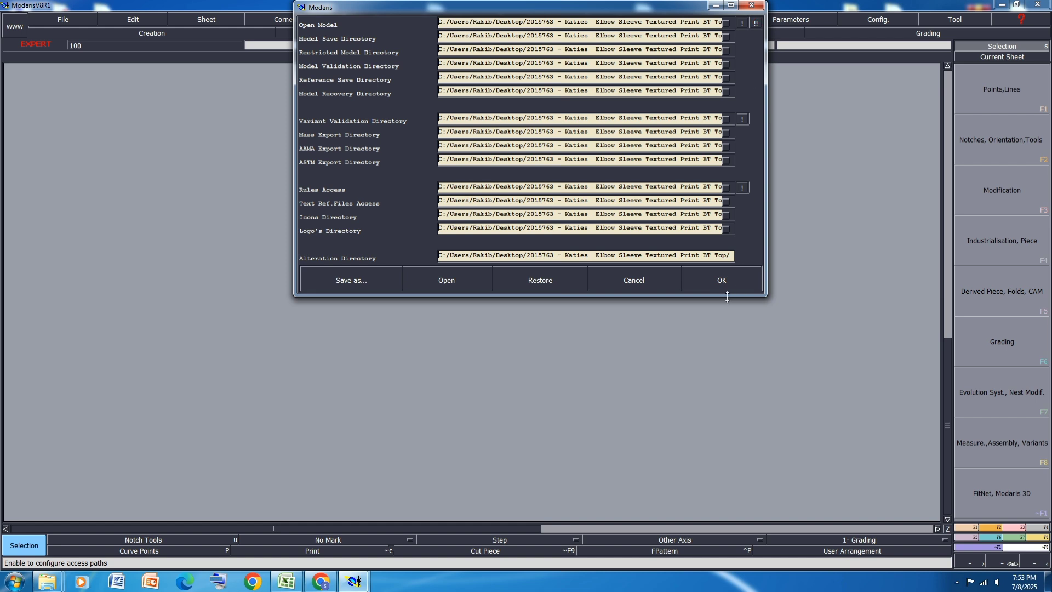
pyautogui.click(723, 281)
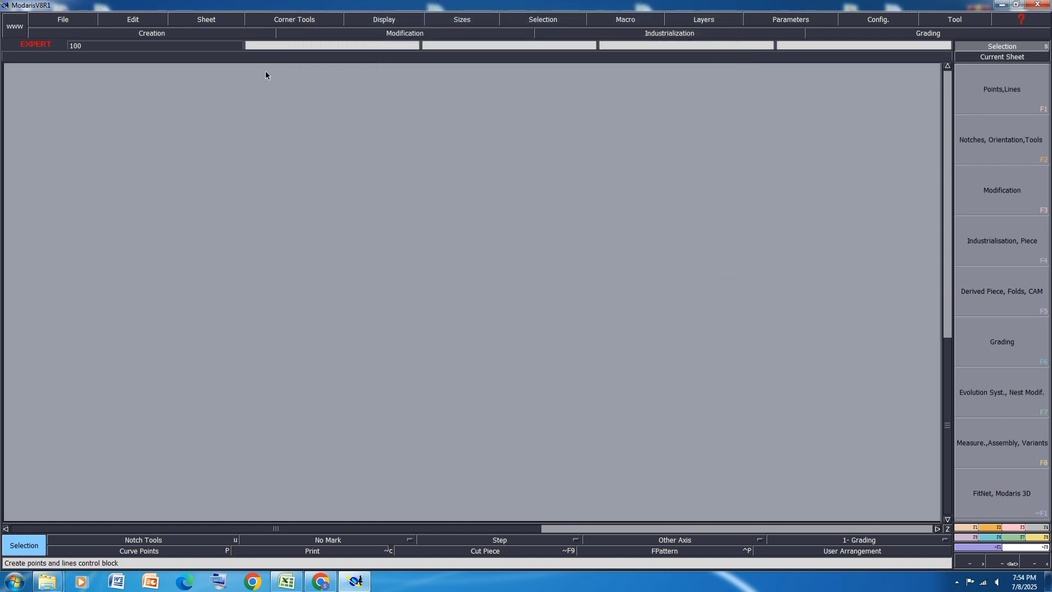
# Step: Create a new model named LADIES SHIRT
pyautogui.click(67, 20)
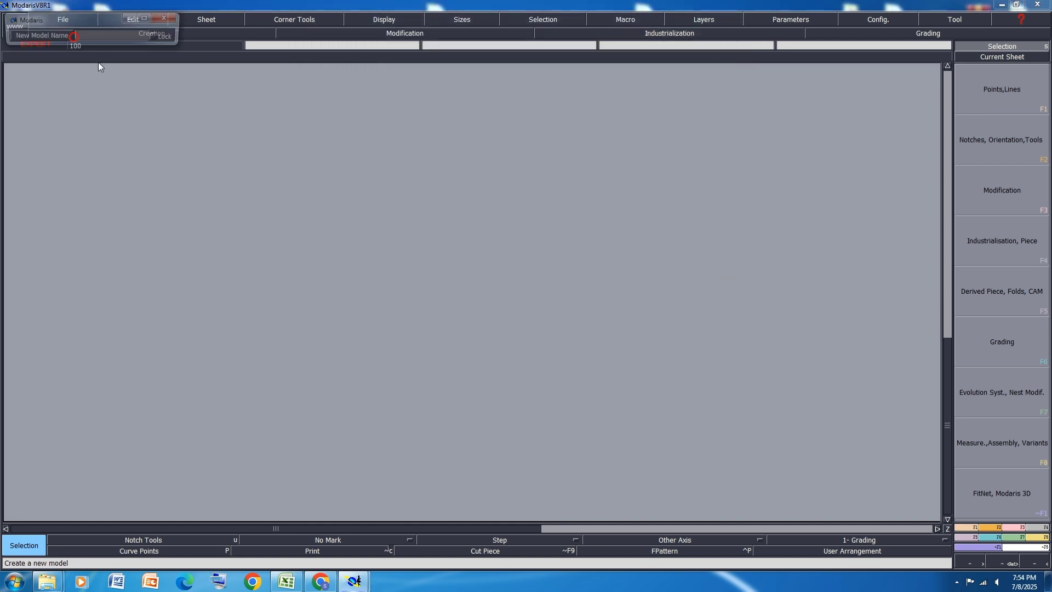
pyautogui.click(54, 33)
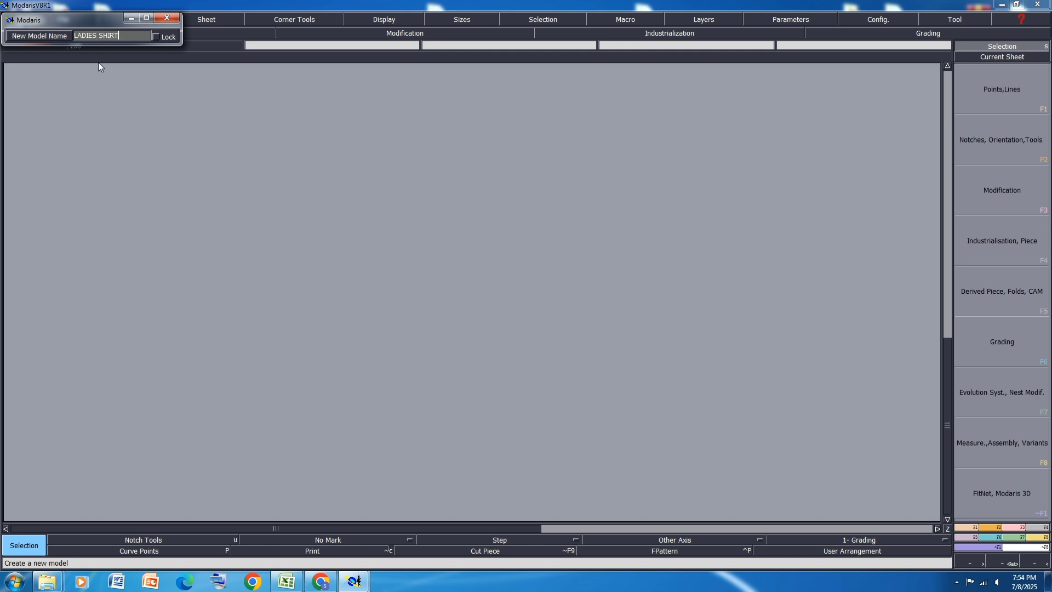
pyautogui.press('Return')
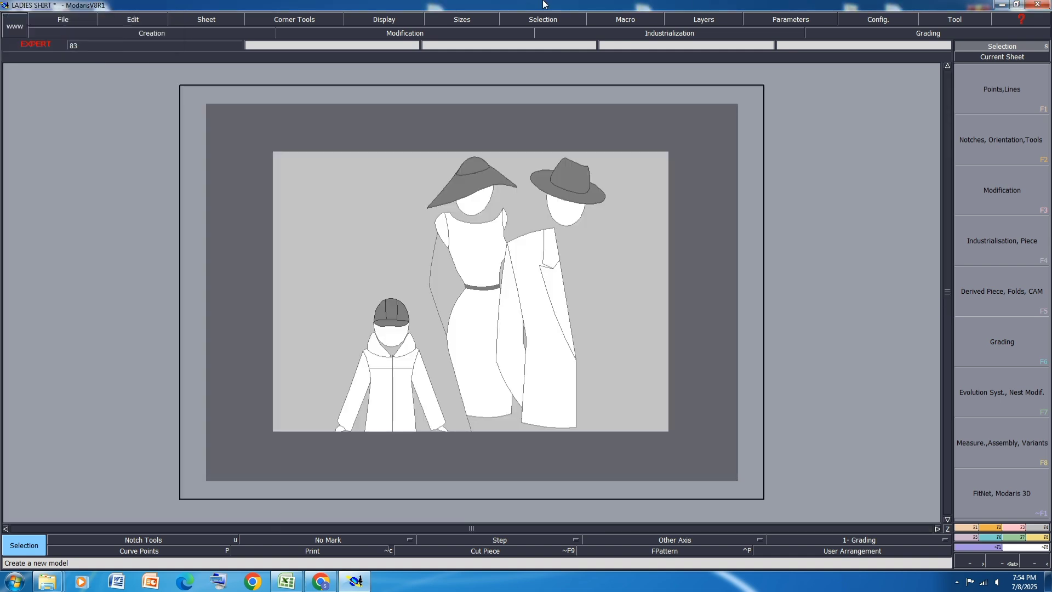
# Step: Turn on the display of sizes and the title block for the LADIES SHIRT model sheet
pyautogui.click(382, 18)
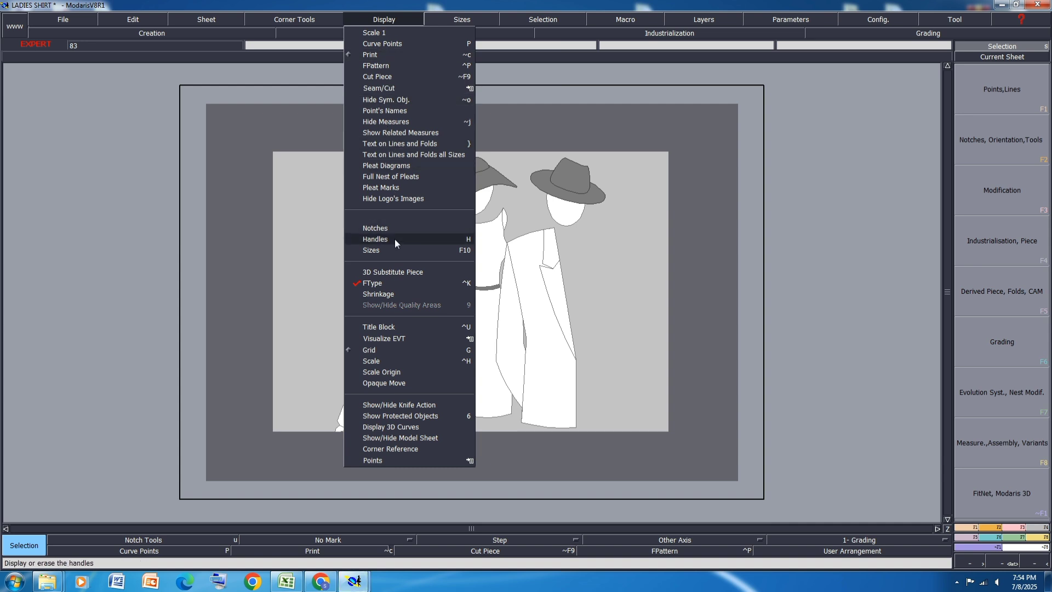
pyautogui.click(377, 250)
pyautogui.click(386, 20)
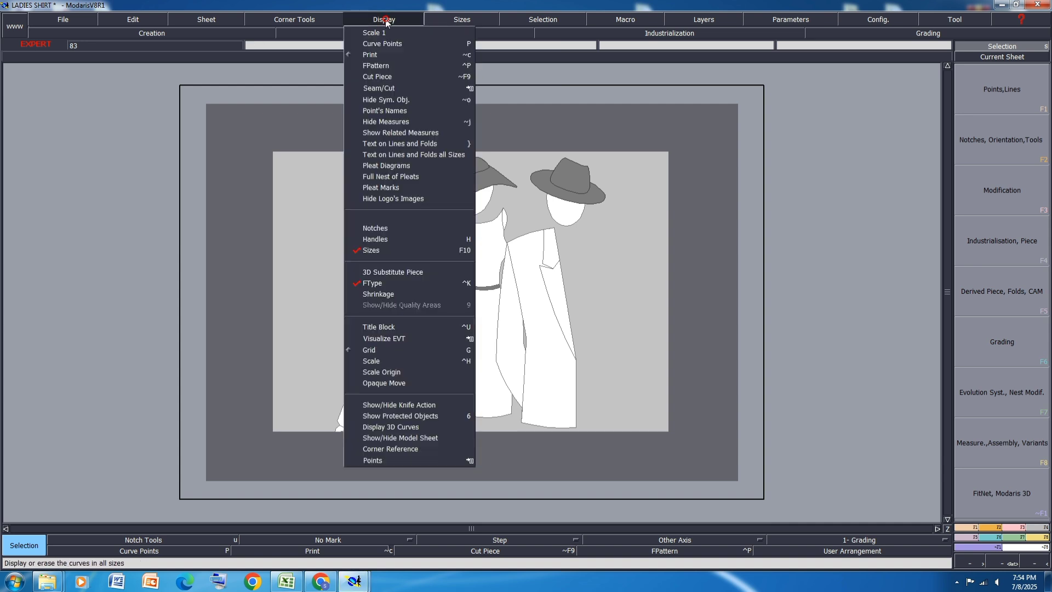
pyautogui.click(383, 327)
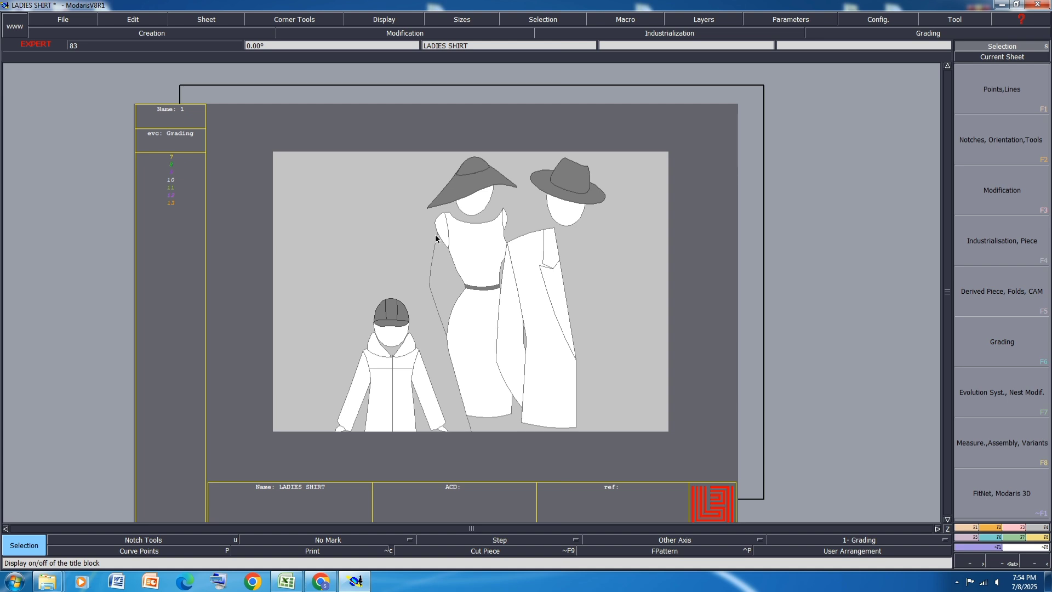
pyautogui.press('j')
# Step: Import the size range into the LADIES SHIRT model from "New Text Document" in the "2015763 - Katies Elbow Sleeve Textured Print BT Top" folder
pyautogui.click(1017, 543)
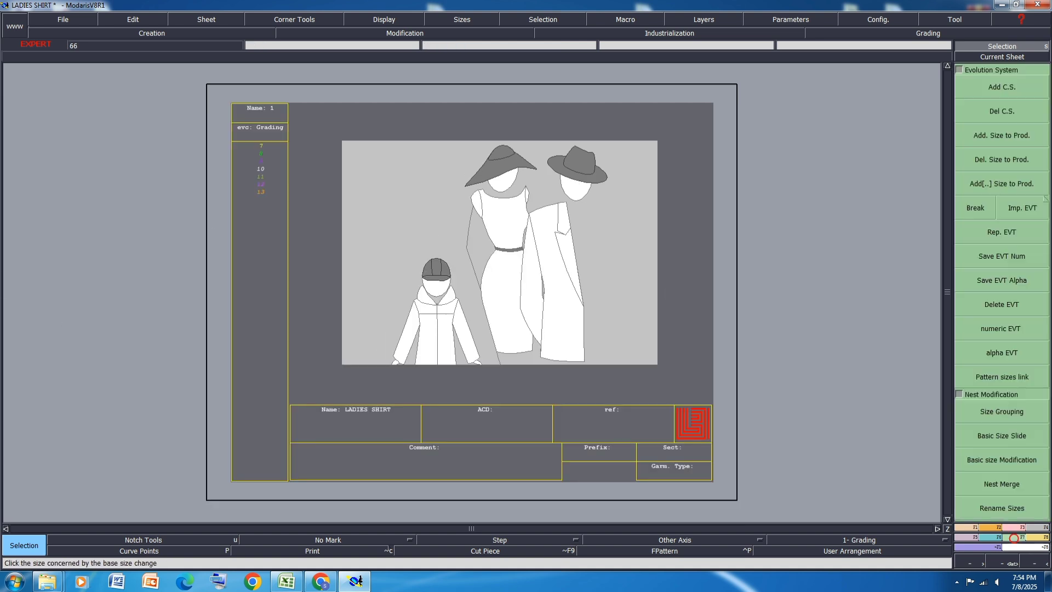
pyautogui.click(1022, 208)
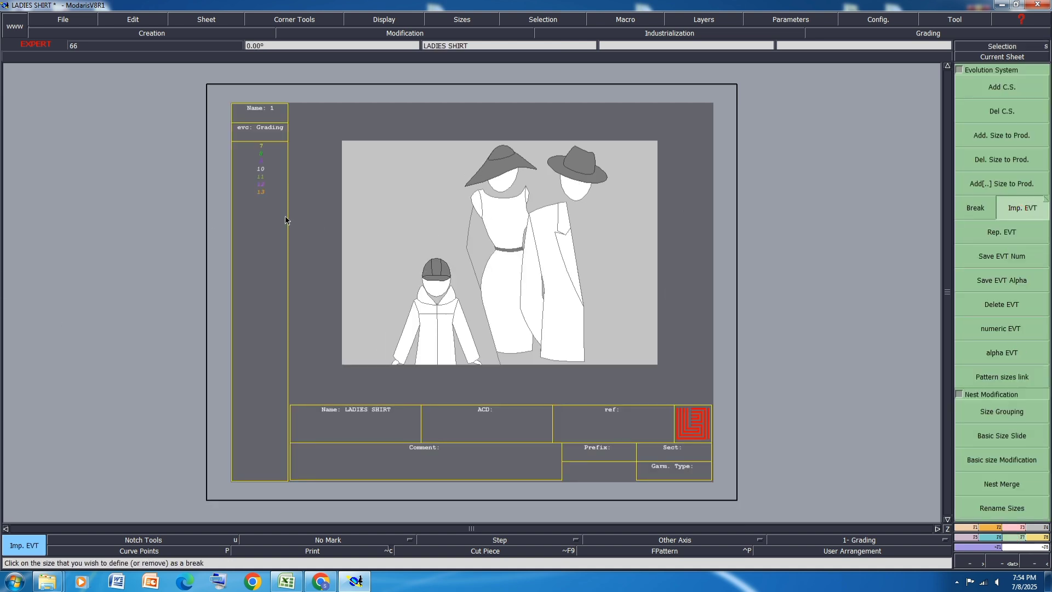
pyautogui.click(469, 269)
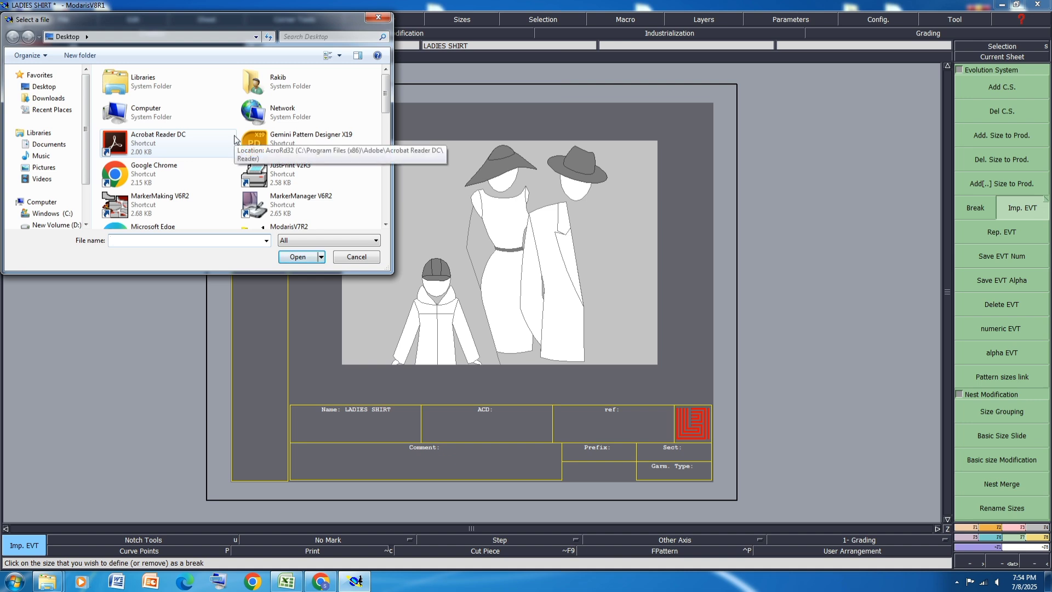
pyautogui.click(385, 225)
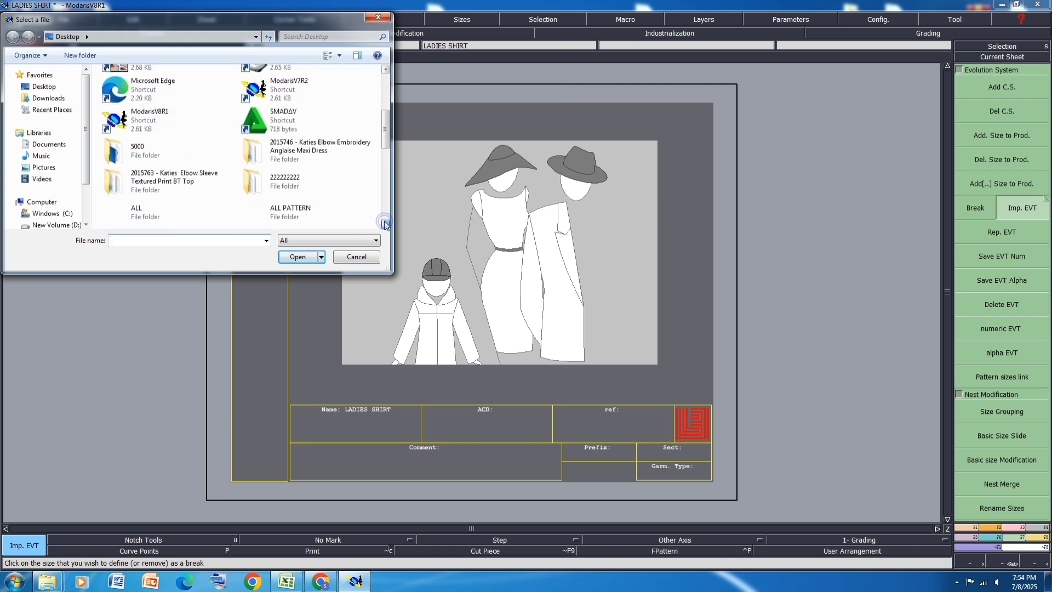
pyautogui.click(385, 225)
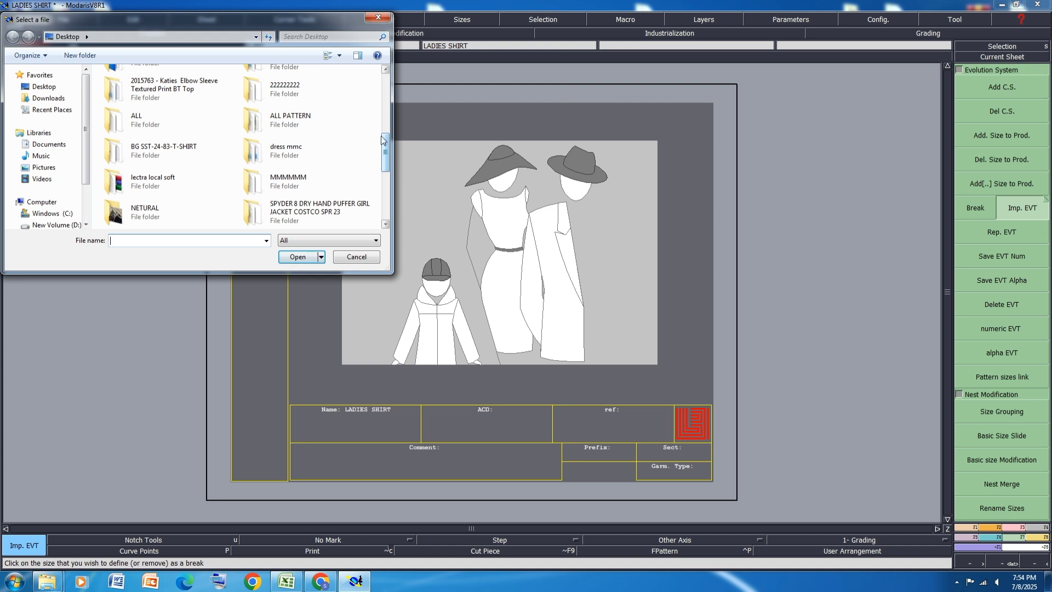
pyautogui.doubleClick(183, 89)
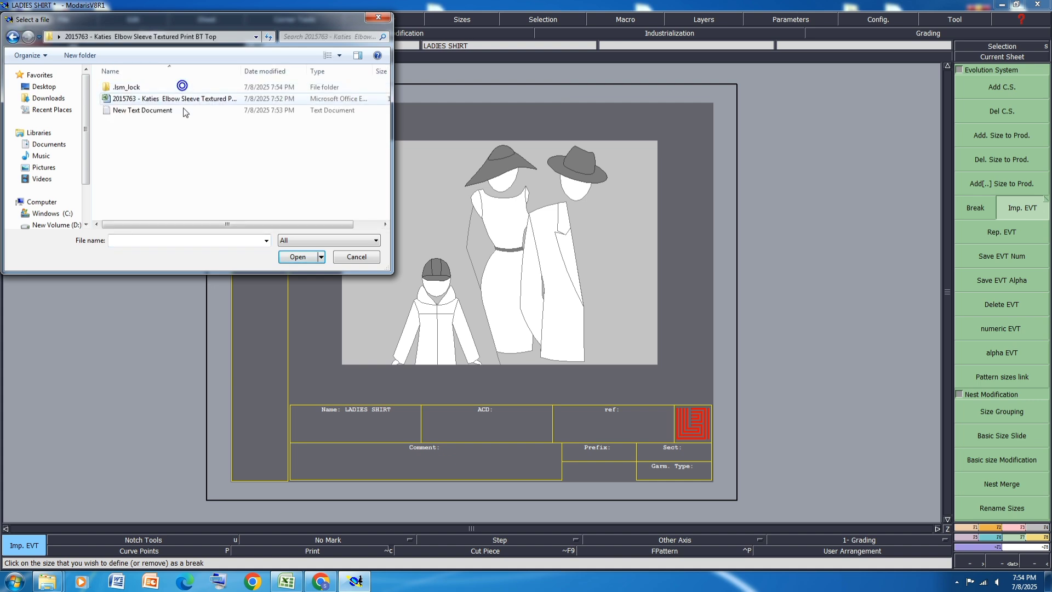
pyautogui.click(149, 110)
pyautogui.click(298, 257)
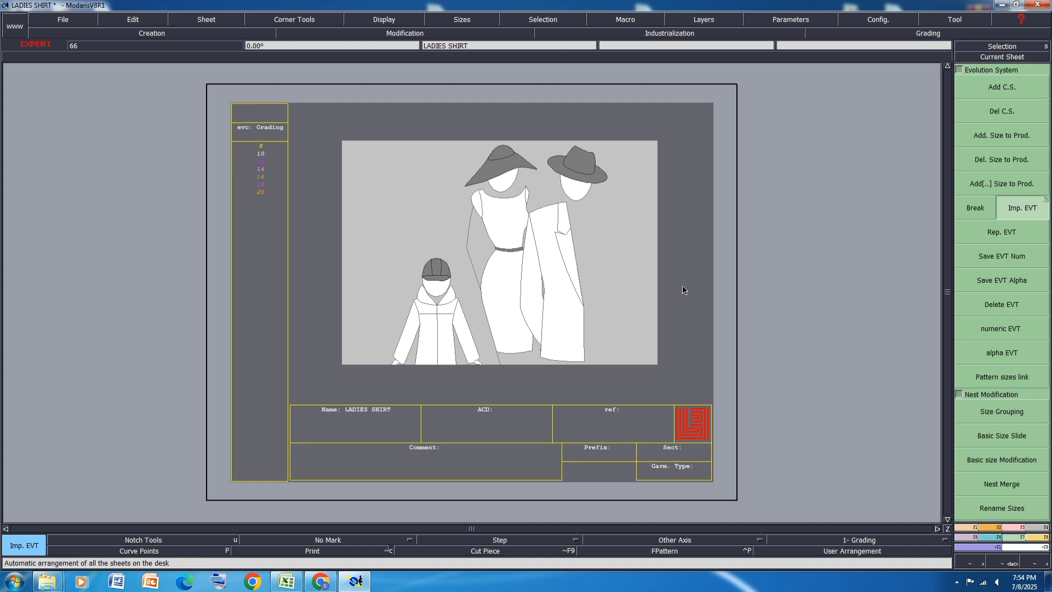
# Step: Add a new blank pattern sheet to the LADIES SHIRT model
pyautogui.click(203, 21)
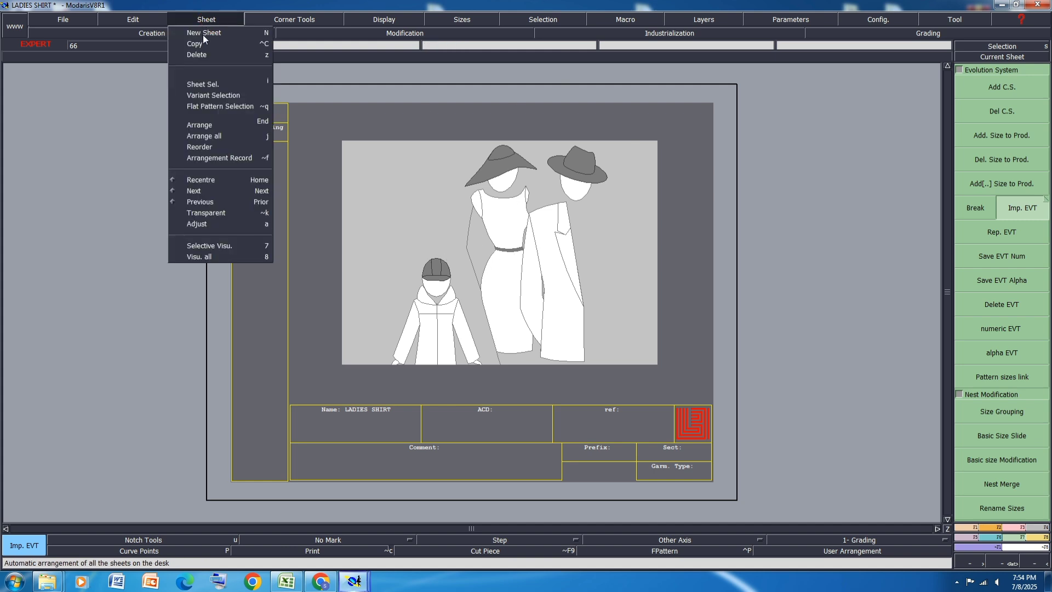
pyautogui.click(200, 33)
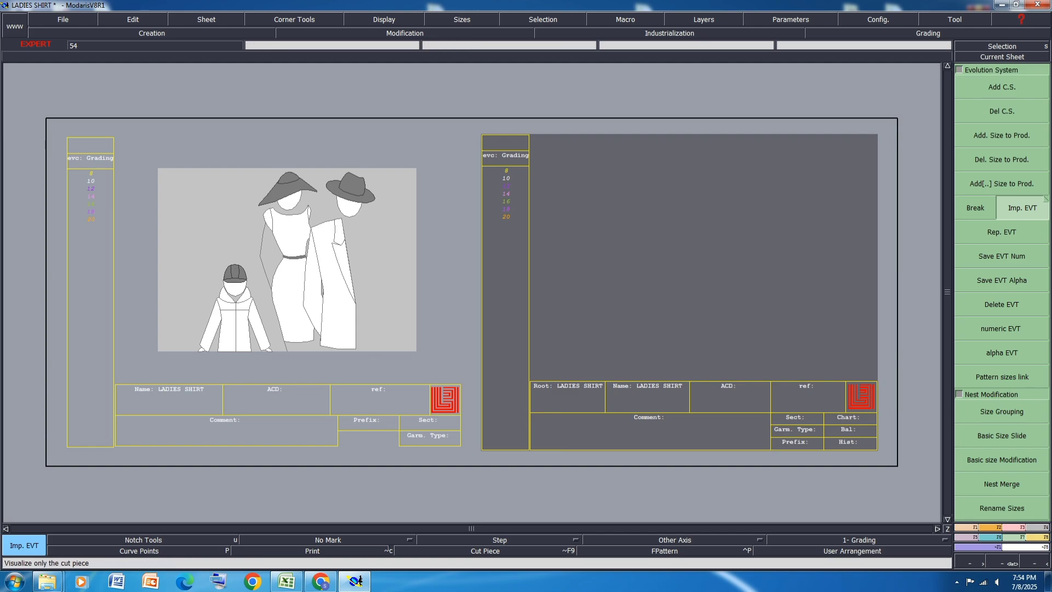
# Step: Switch to the Excel size specification and review its measurements, including the shoulder width, across chest and across back rows
pyautogui.click(287, 582)
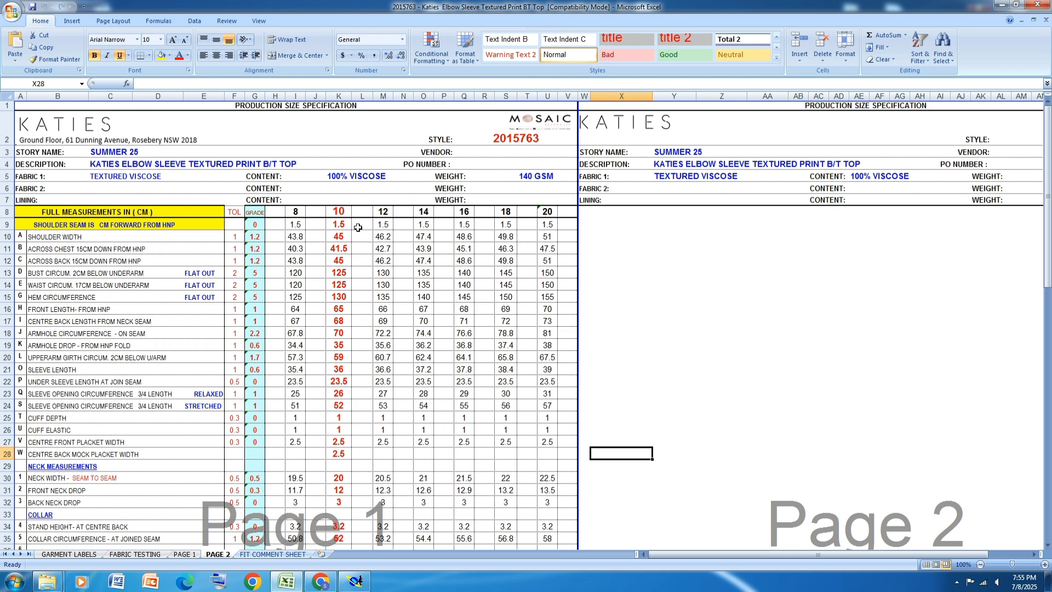
pyautogui.scroll(-4, 357, 227)
pyautogui.scroll(-5, 358, 228)
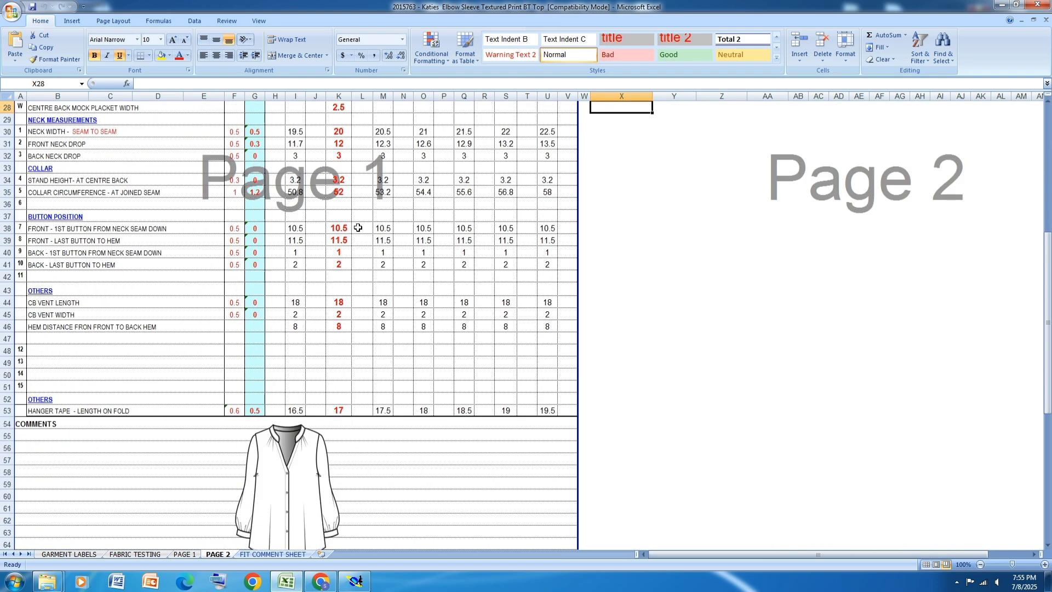
pyautogui.scroll(9, 358, 227)
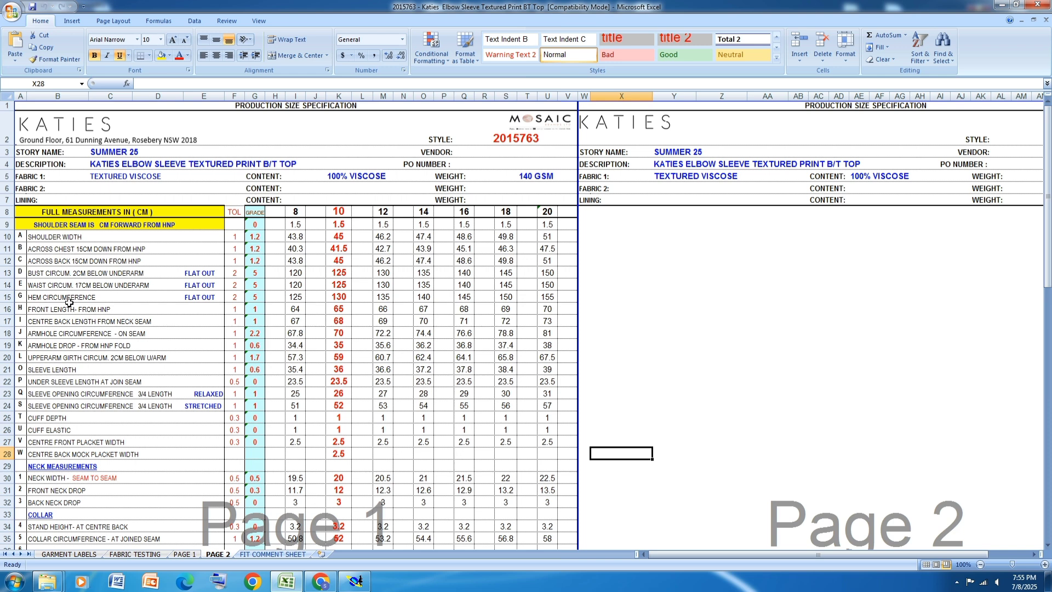
pyautogui.click(7, 237)
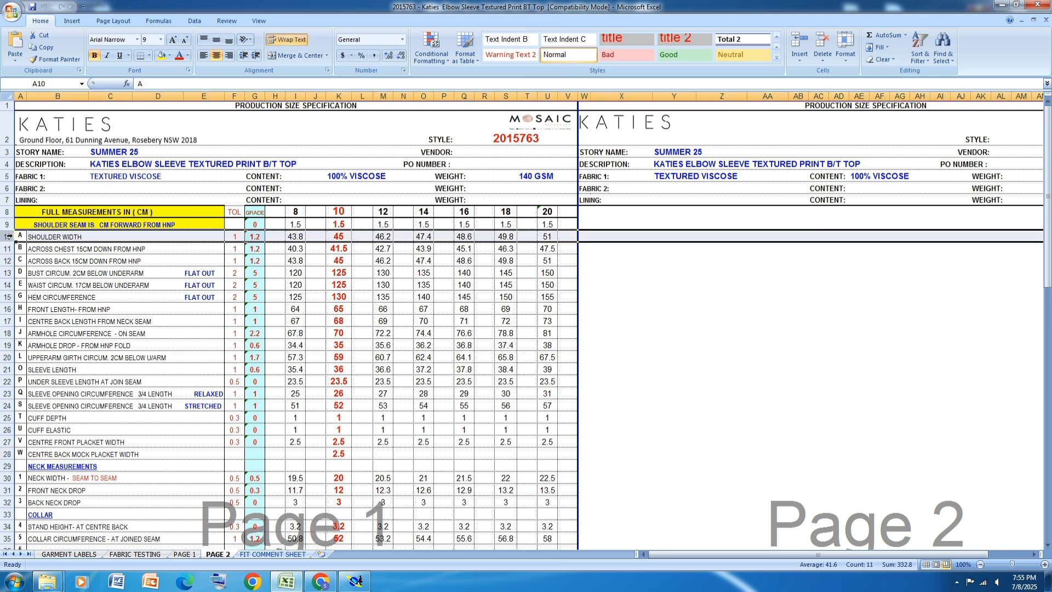
pyautogui.click(8, 249)
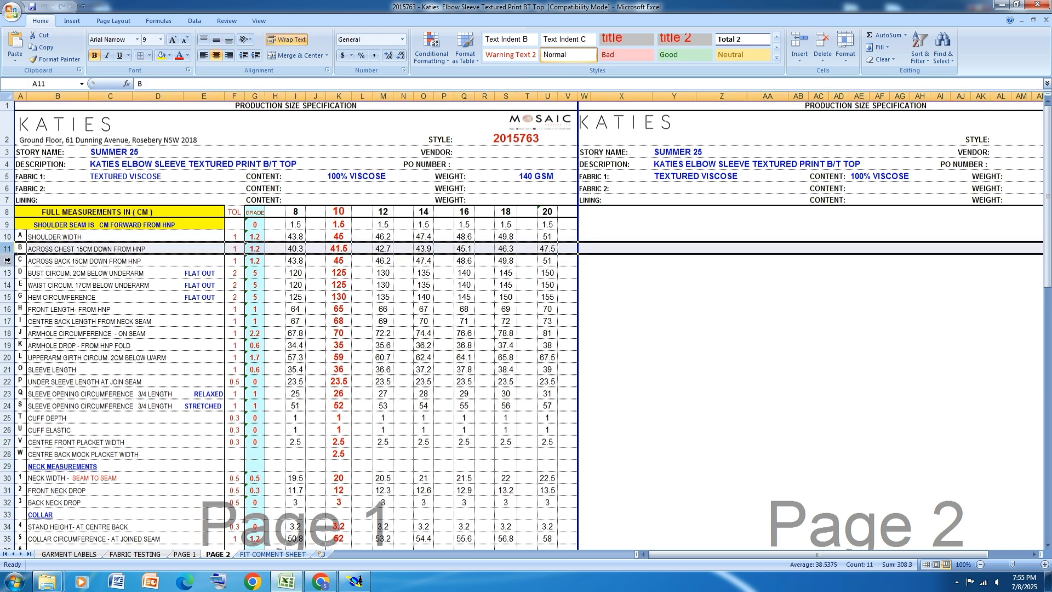
pyautogui.click(10, 260)
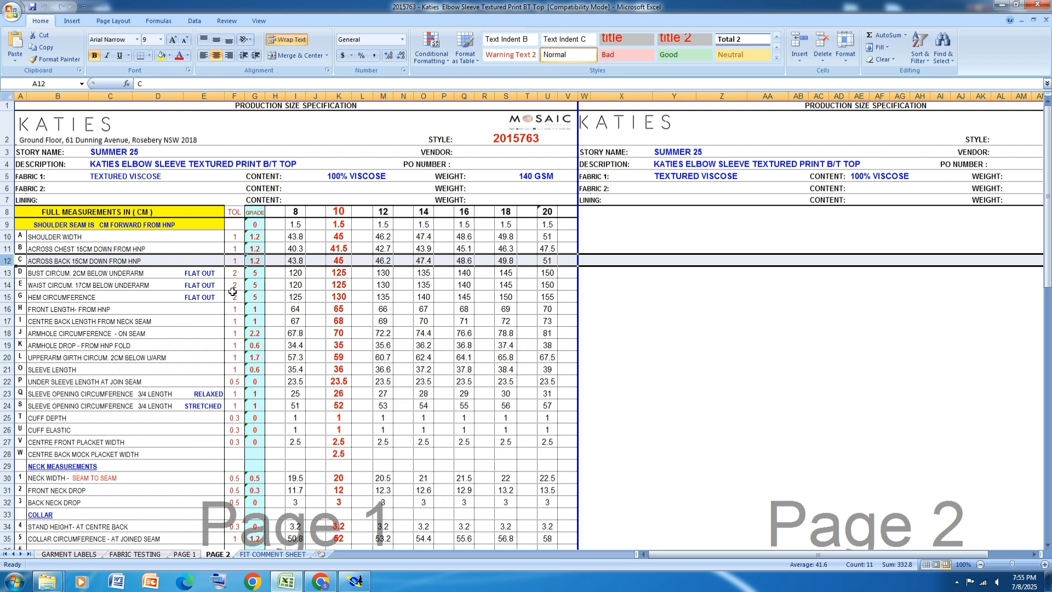
# Step: Highlight the bust circumference and centre back length rows in yellow
pyautogui.click(7, 272)
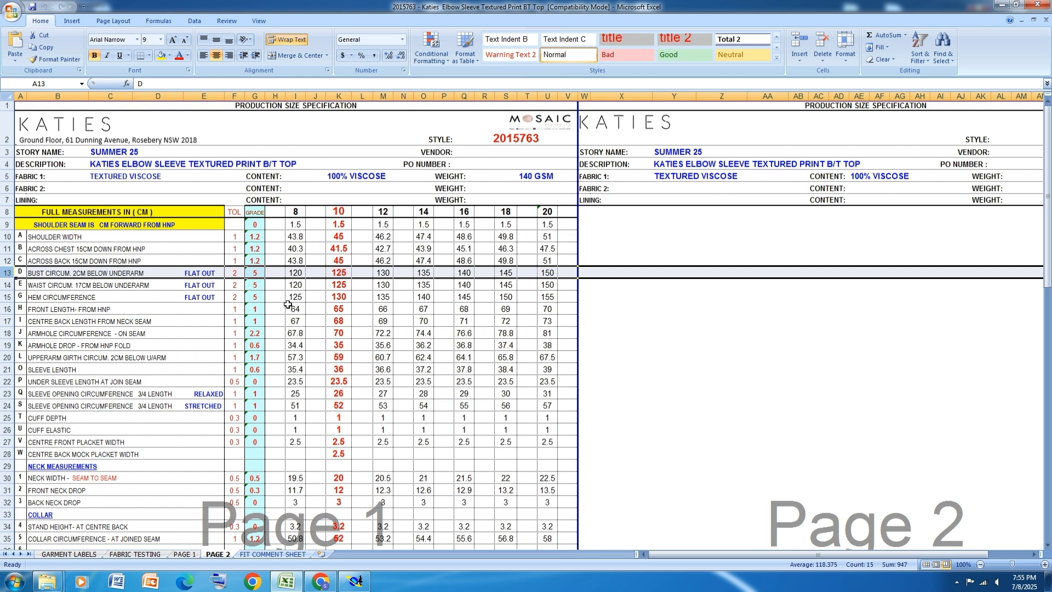
pyautogui.click(161, 54)
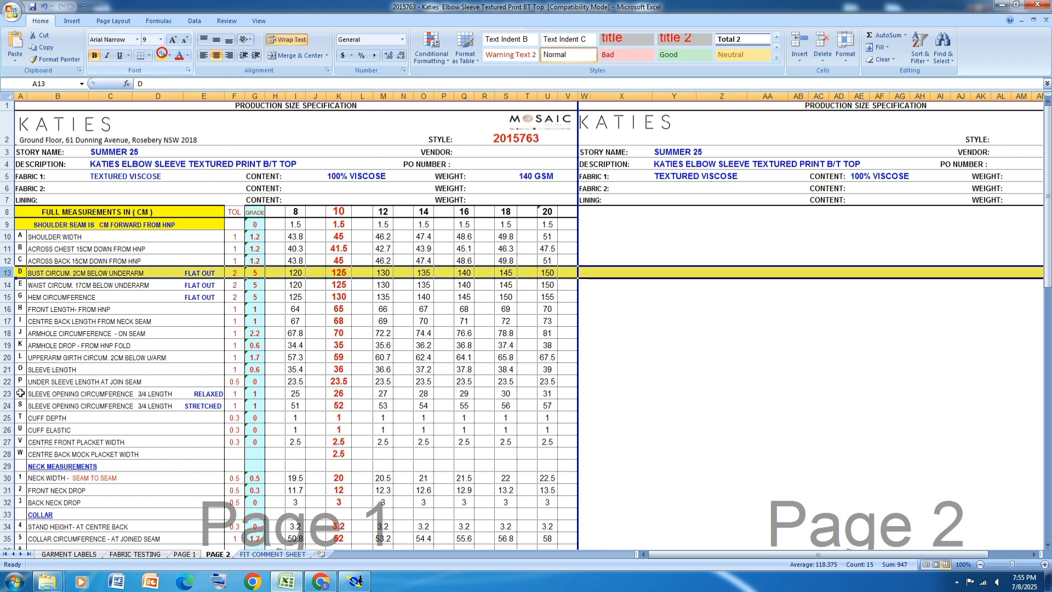
pyautogui.click(8, 309)
pyautogui.click(7, 321)
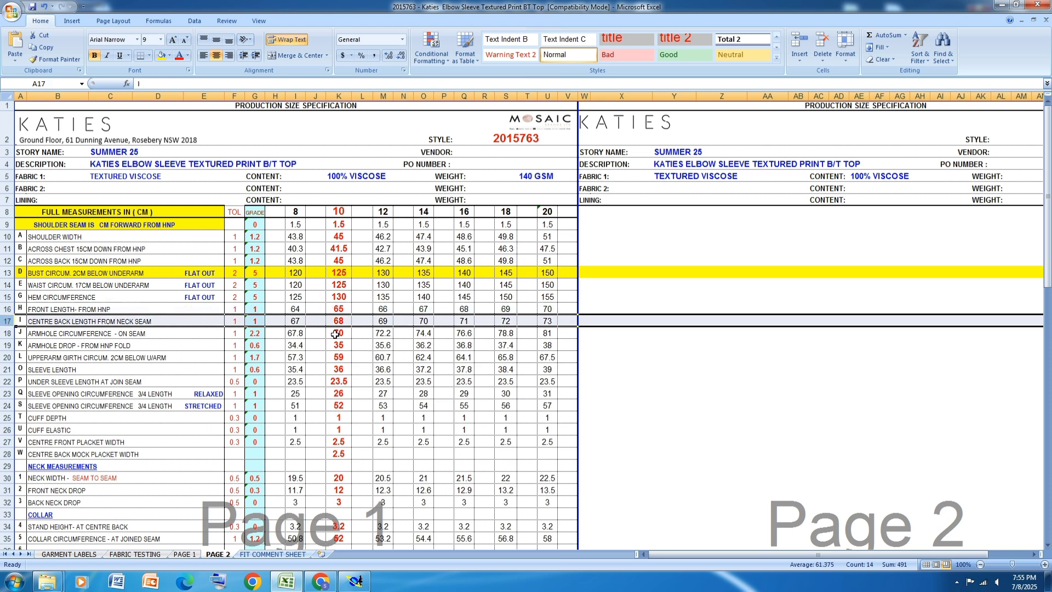
pyautogui.click(162, 55)
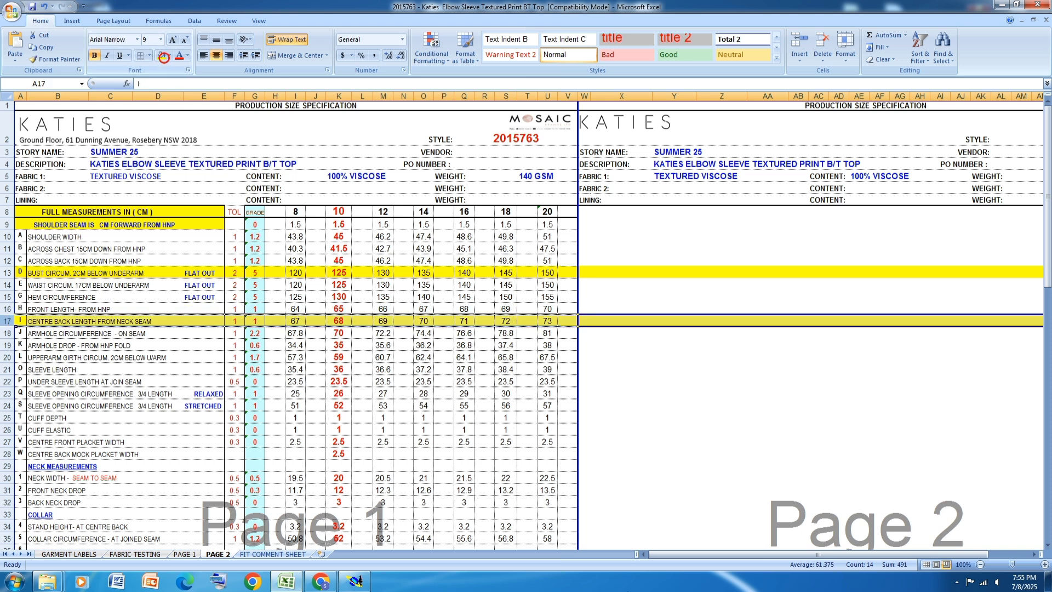
# Step: Switch to Modaris and draw a rectangle 68 cm wide and 31.25 cm high on the new sheet, checking the highlighted measurements in Excel
pyautogui.click(355, 580)
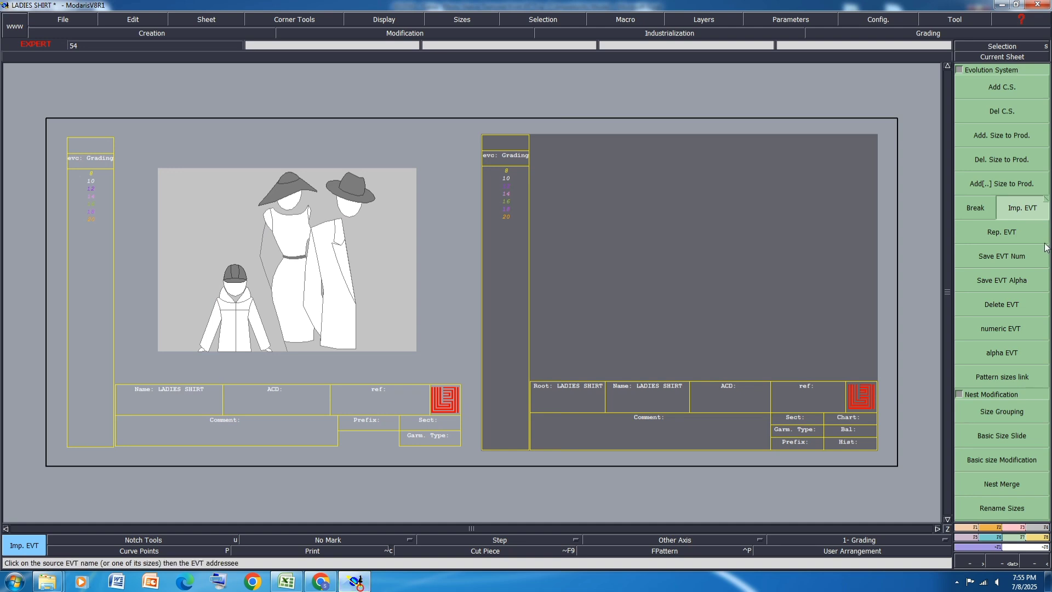
pyautogui.scroll(1, 901, 229)
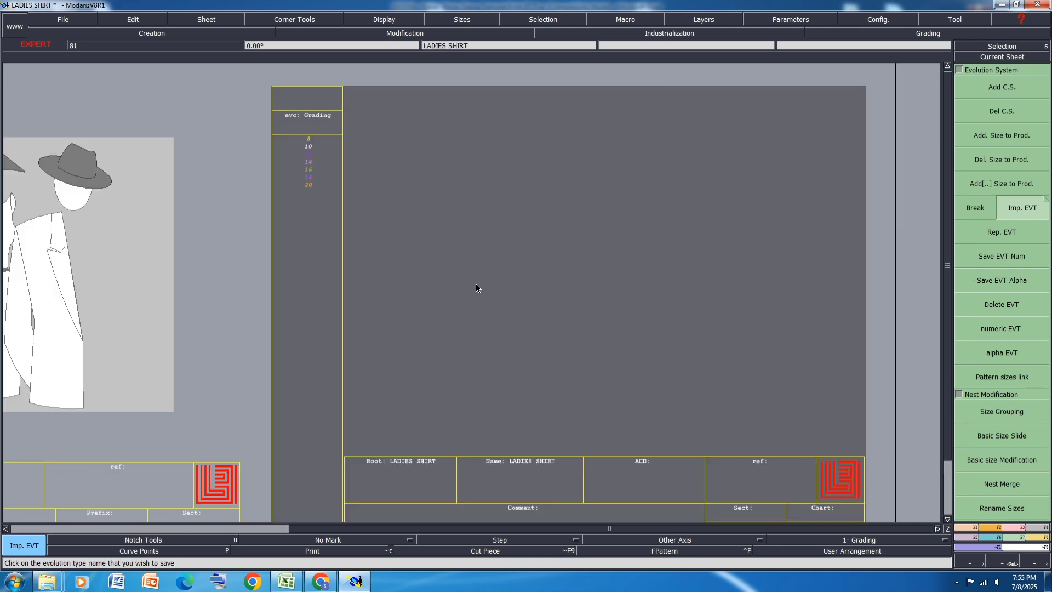
pyautogui.scroll(-2, 476, 284)
pyautogui.scroll(1, 700, 261)
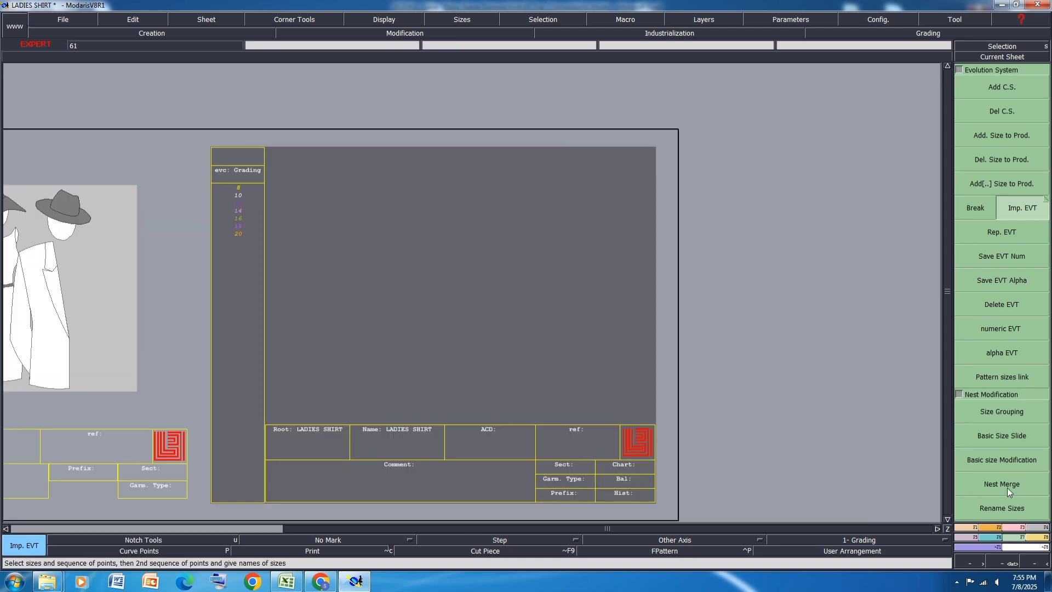
pyautogui.click(993, 528)
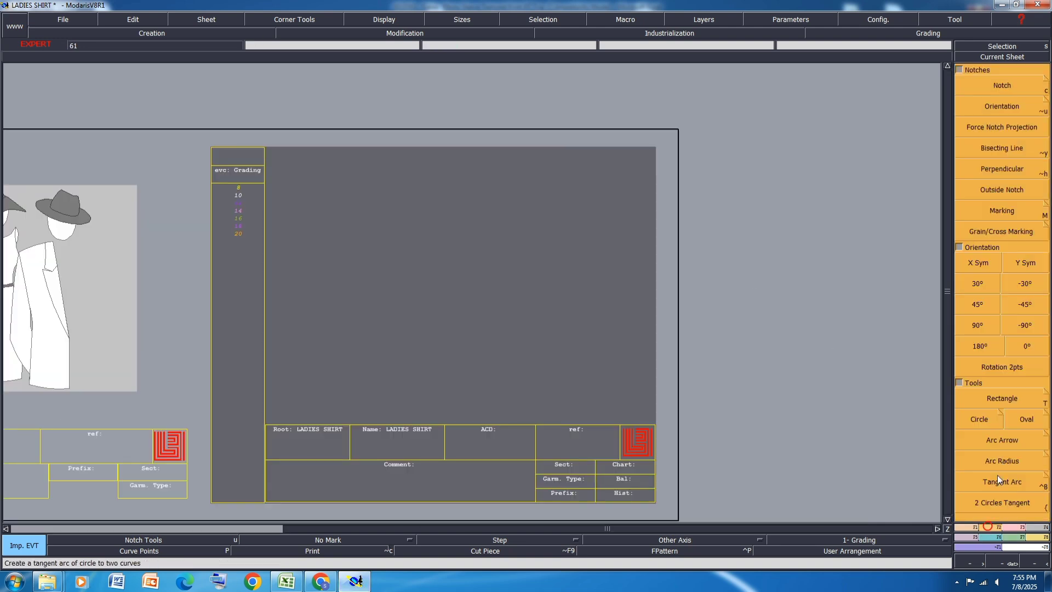
pyautogui.click(998, 400)
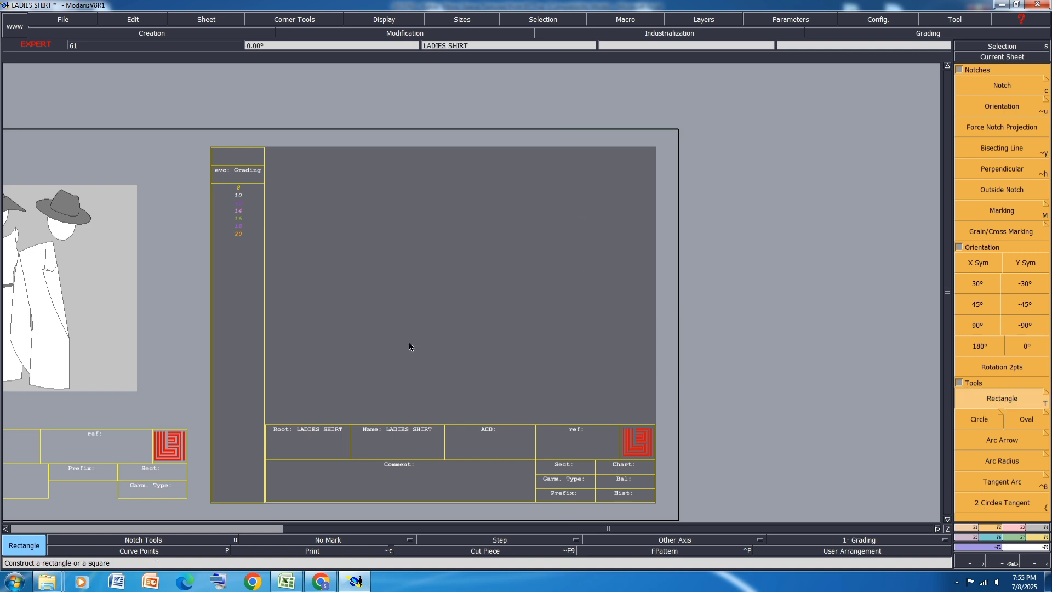
pyautogui.click(583, 217)
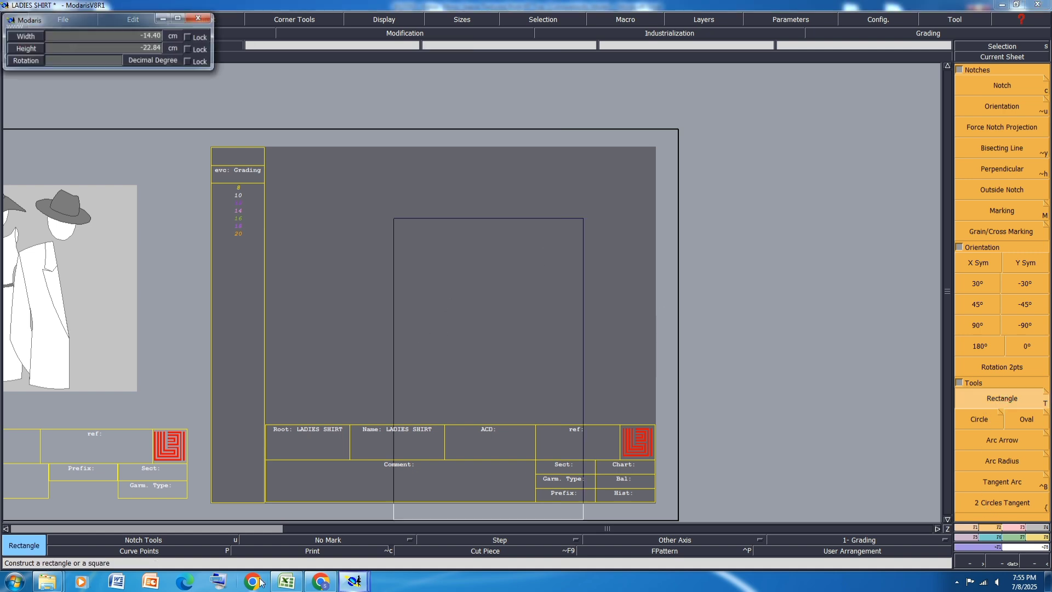
pyautogui.click(289, 581)
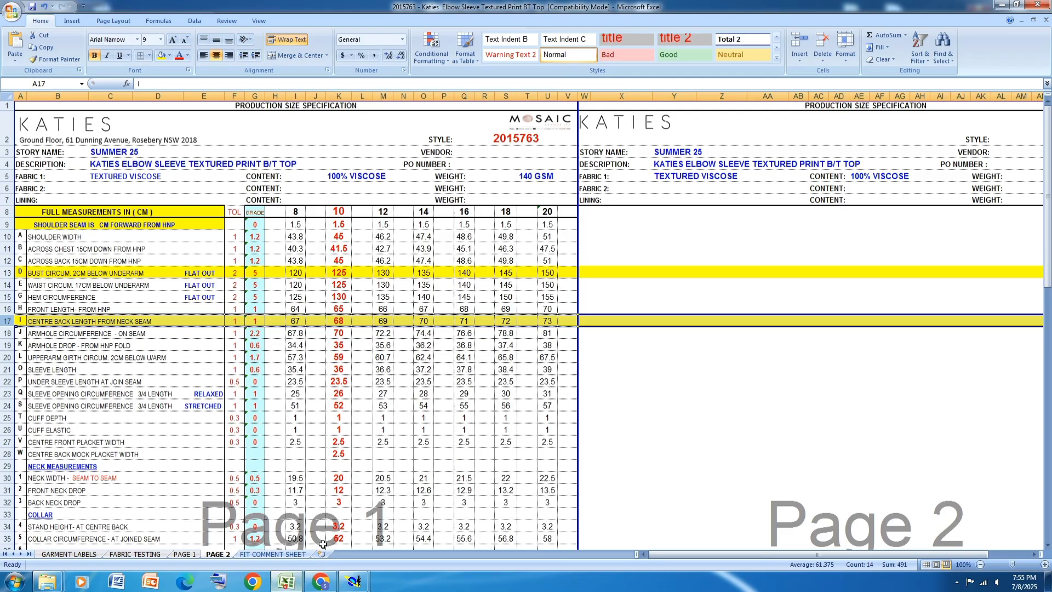
pyautogui.click(1002, 5)
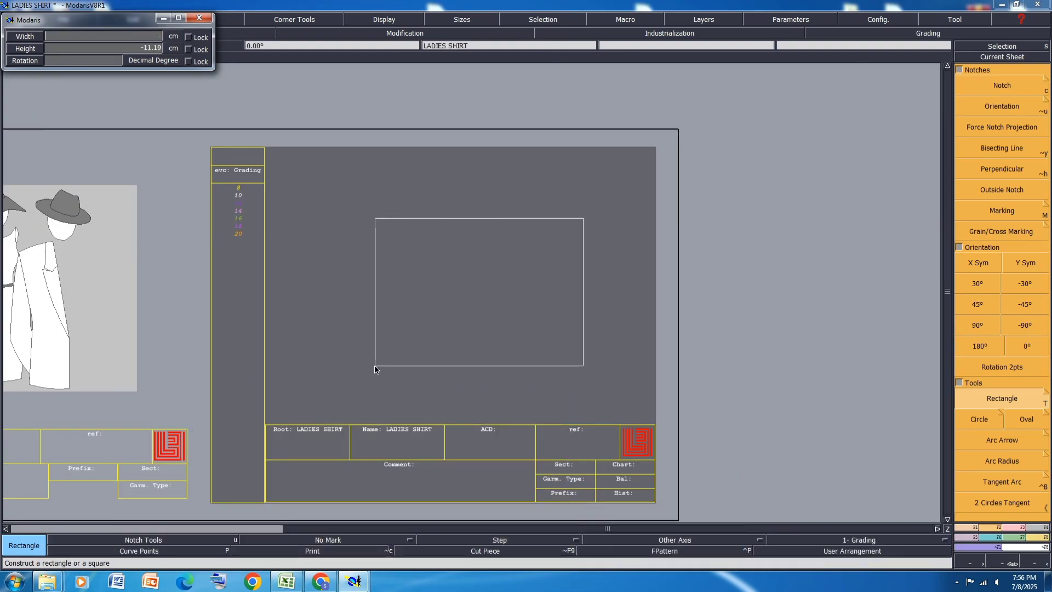
pyautogui.write('68')
pyautogui.press('Return')
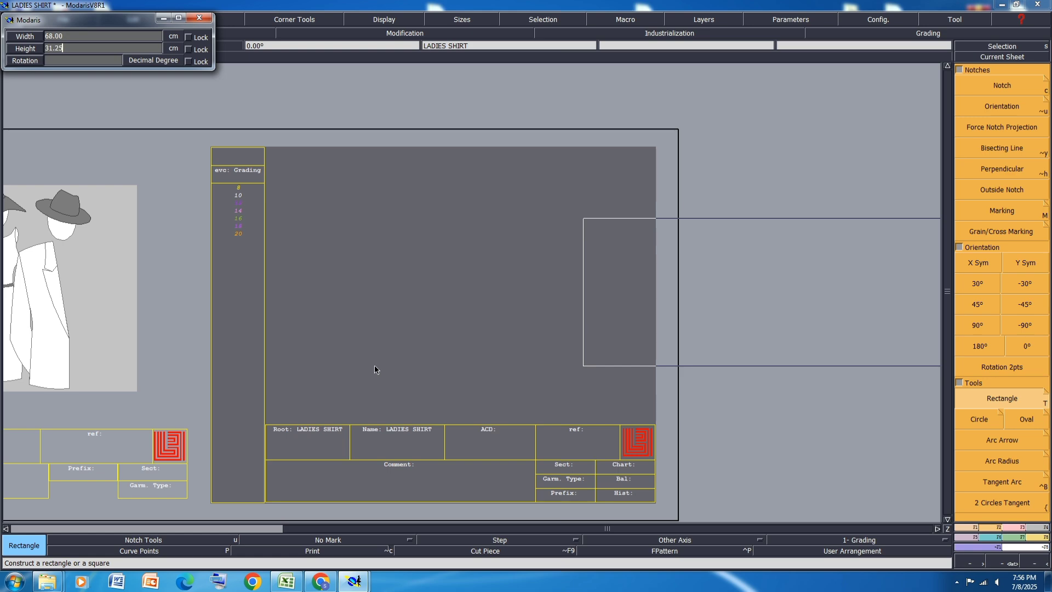
pyautogui.write('31.25')
pyautogui.press('Return')
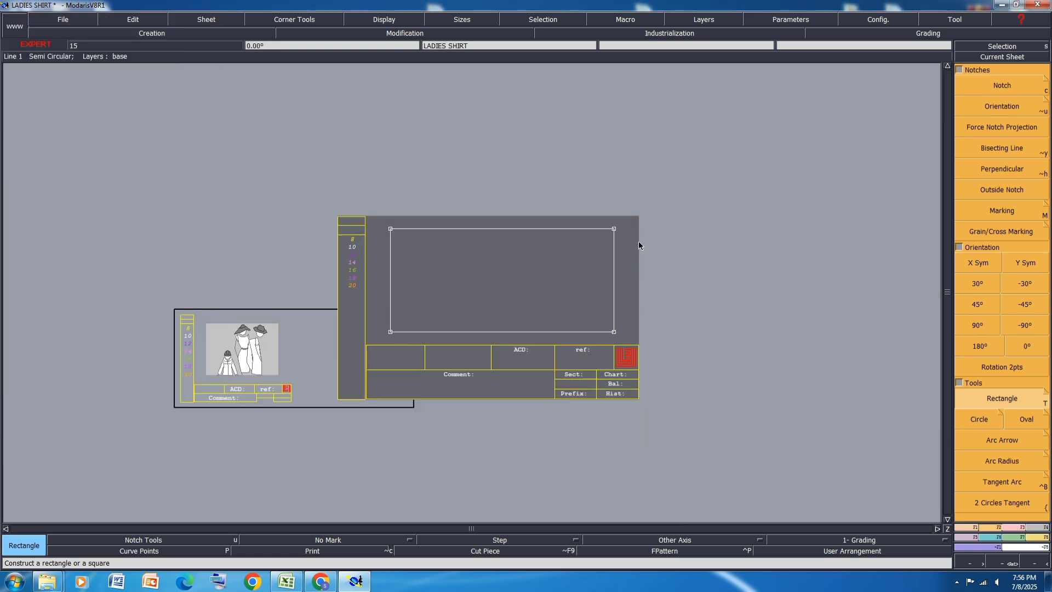
pyautogui.scroll(3, 639, 246)
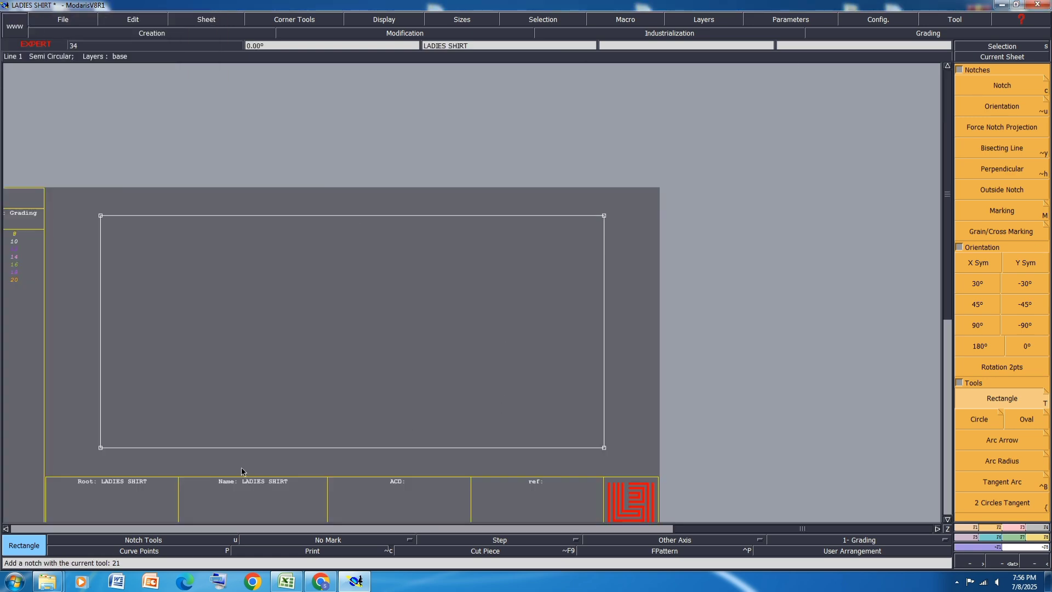
# Step: Examine the size 10 neck, collar and button position measurements in the Excel size specification, and return to Modaris
pyautogui.click(286, 581)
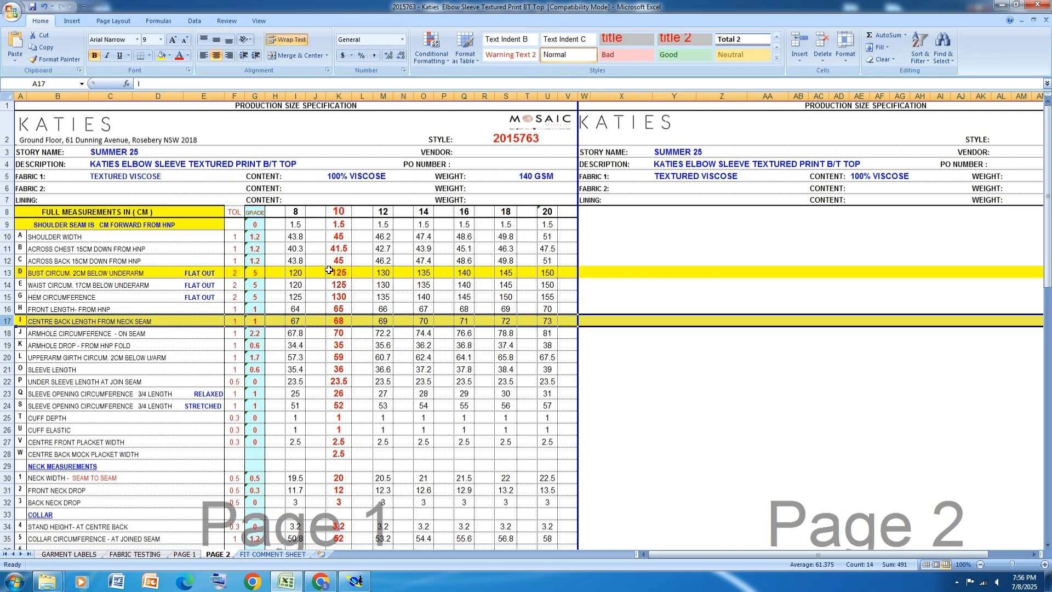
pyautogui.scroll(-1, 328, 266)
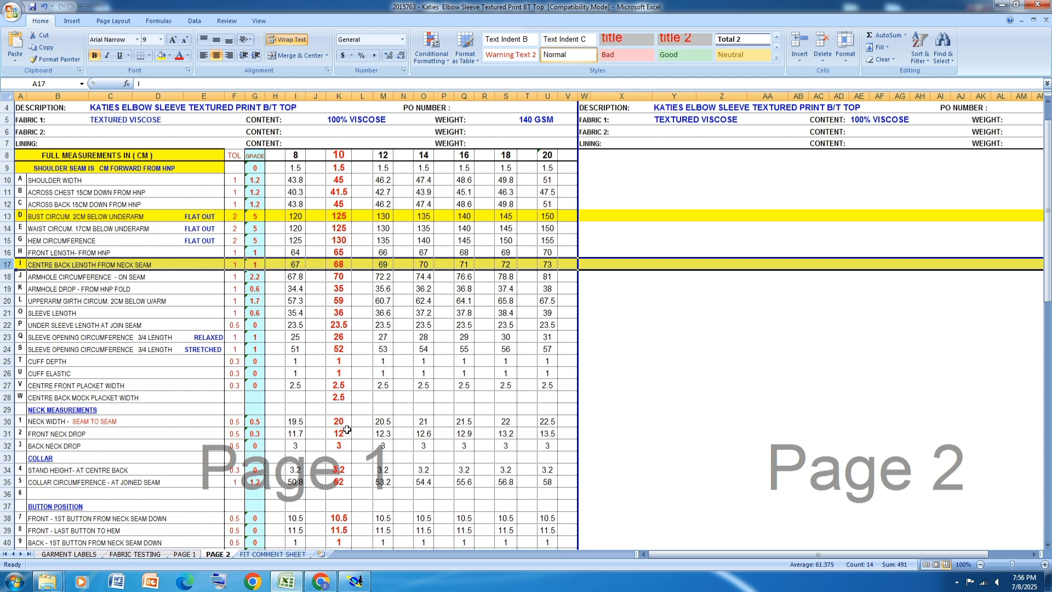
pyautogui.click(349, 520)
pyautogui.scroll(-3, 371, 379)
pyautogui.scroll(-1, 370, 379)
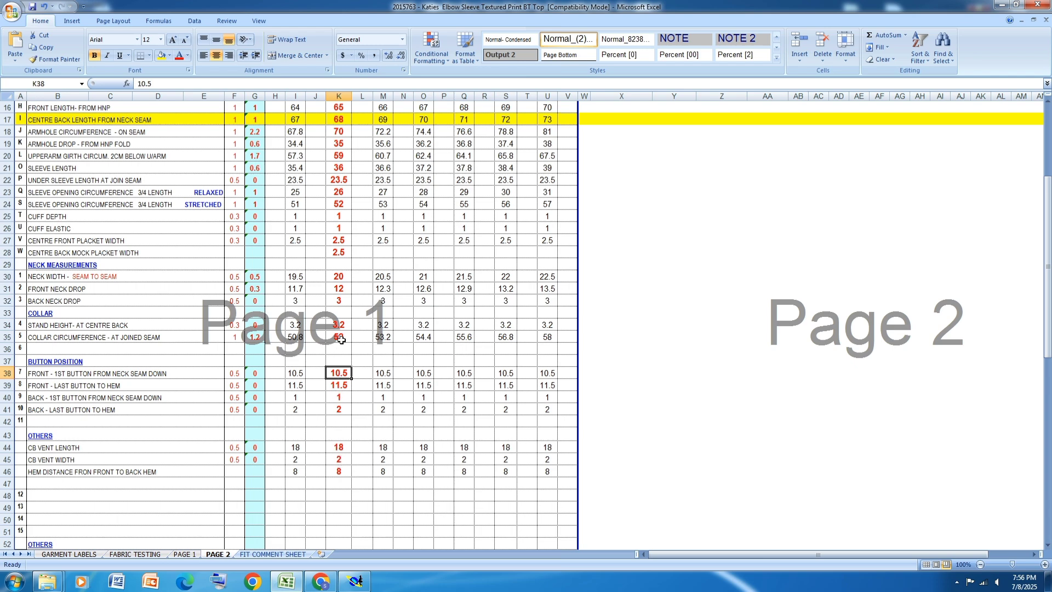
pyautogui.scroll(5, 341, 339)
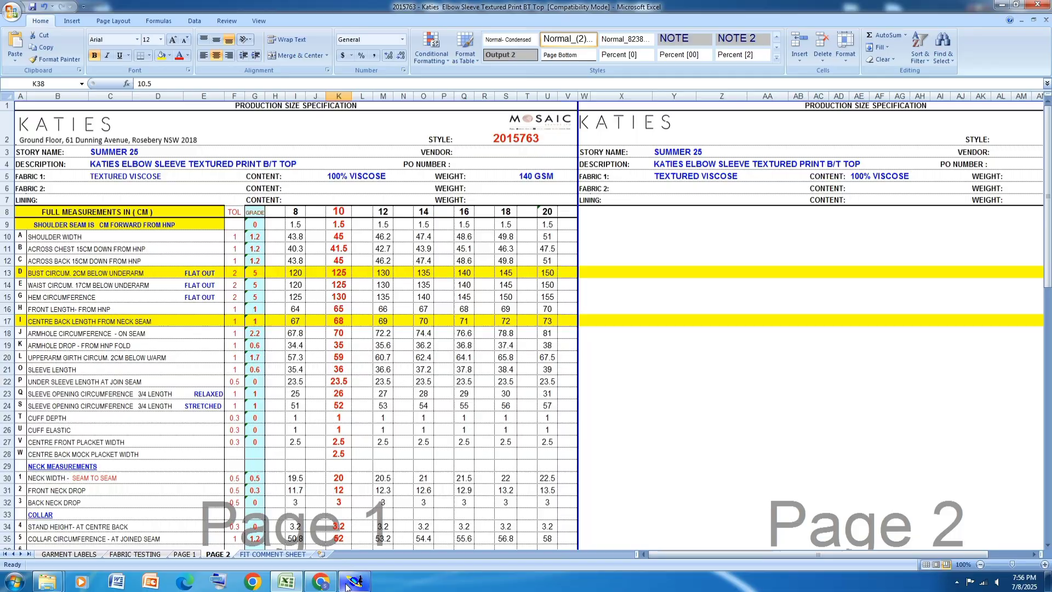
pyautogui.click(347, 586)
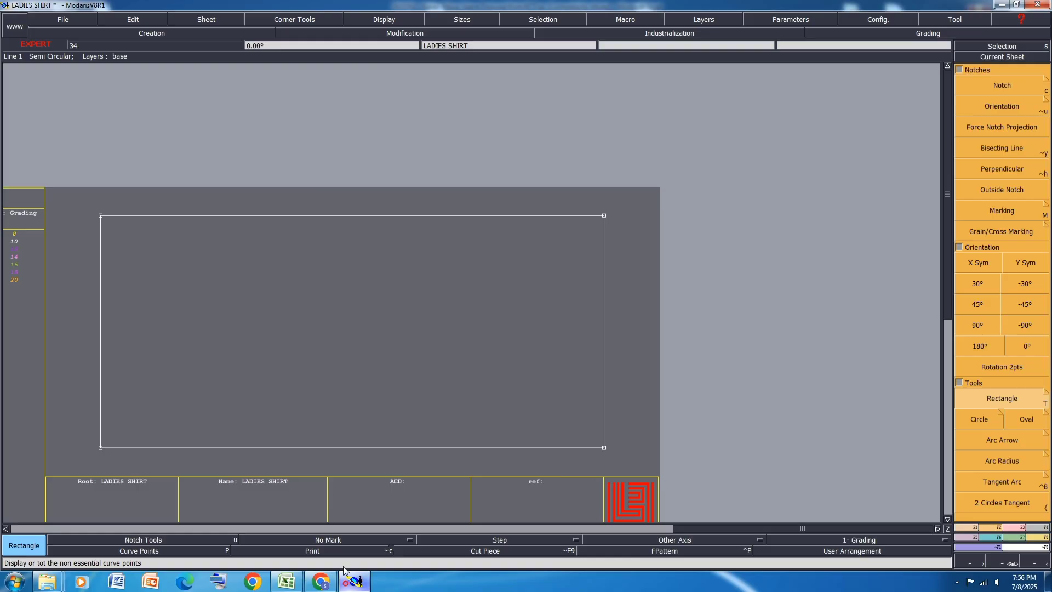
# Step: Create a line parallel to the rectangle's right edge, 3.4 cm inside it
pyautogui.click(976, 528)
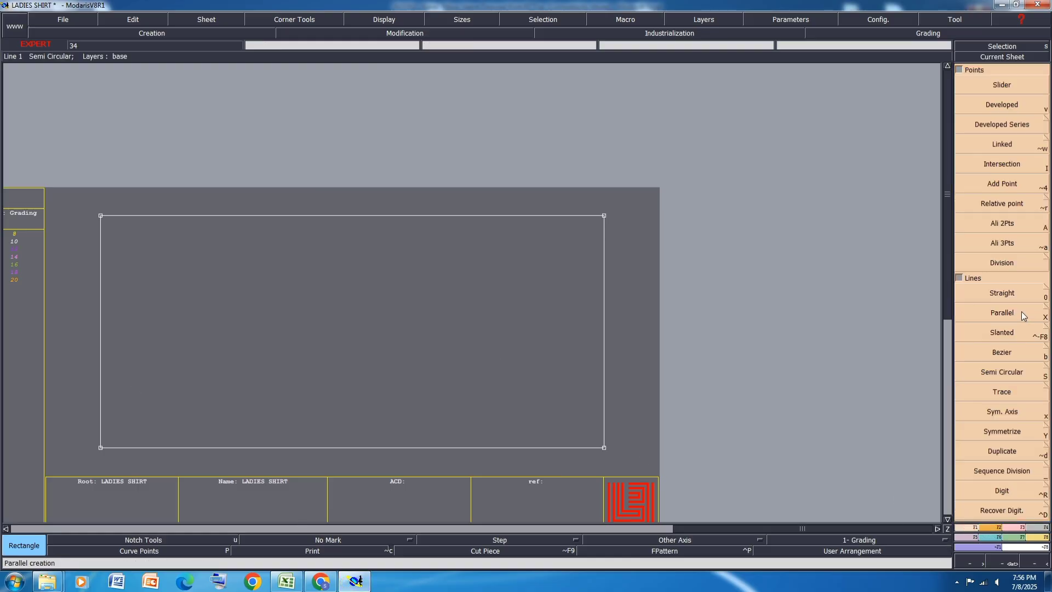
pyautogui.click(1015, 313)
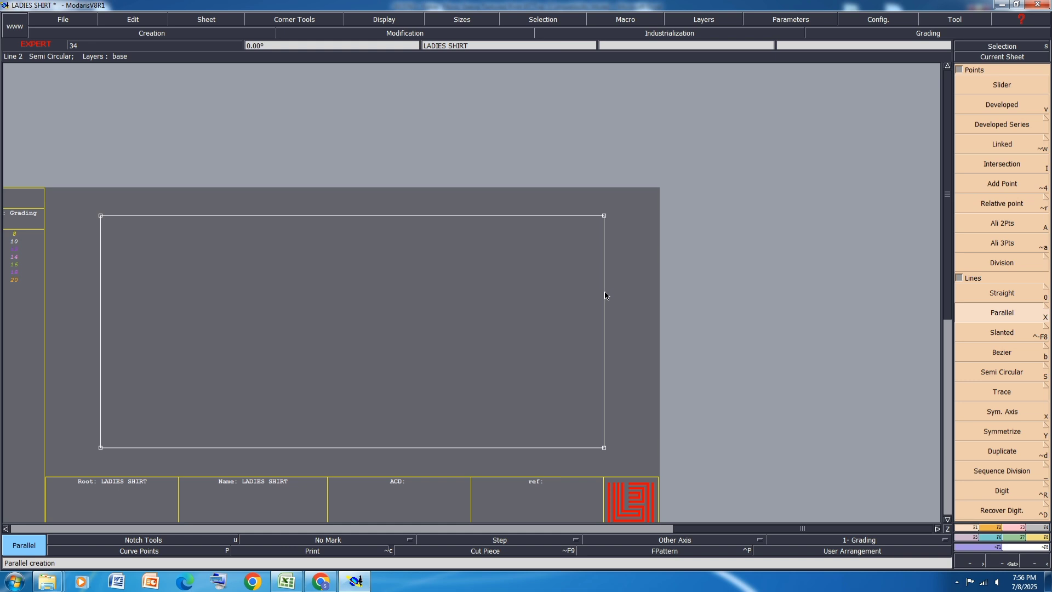
pyautogui.click(604, 296)
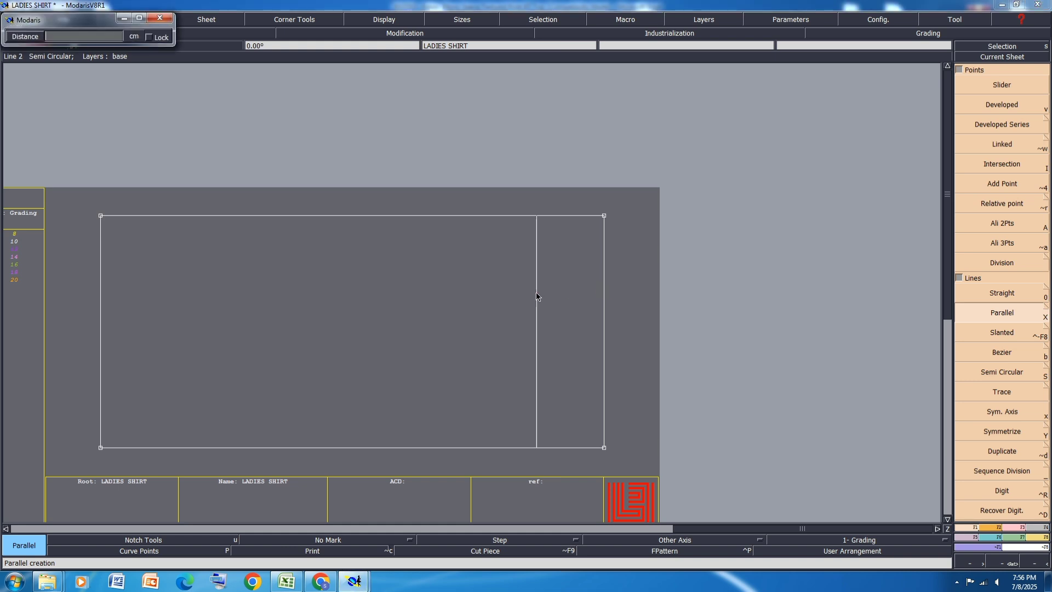
pyautogui.write('3.4')
pyautogui.press('Return')
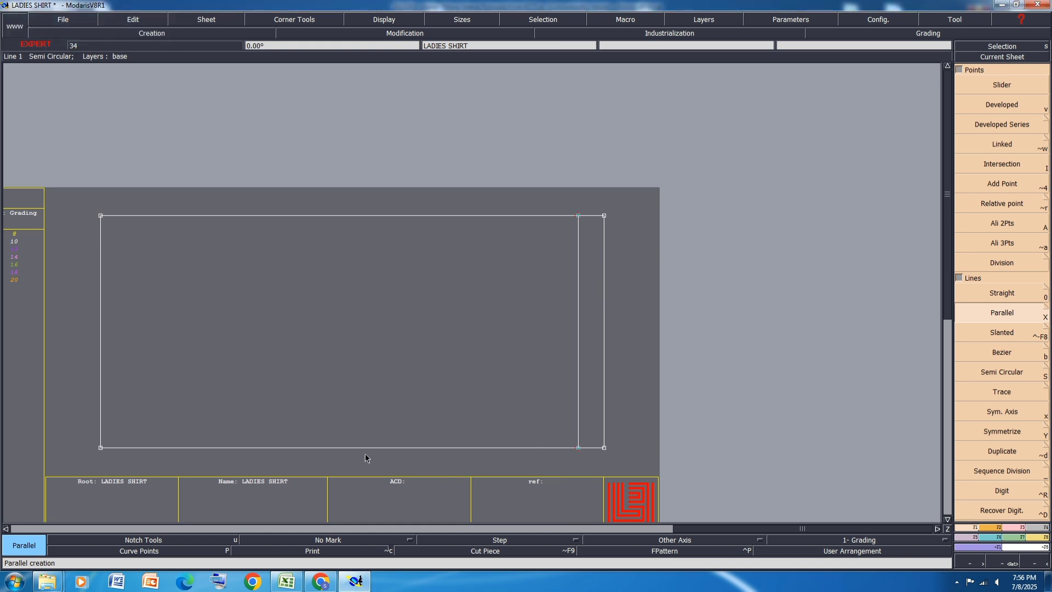
# Step: Switch to the Excel size specification and highlight the shoulder width row in yellow
pyautogui.click(286, 582)
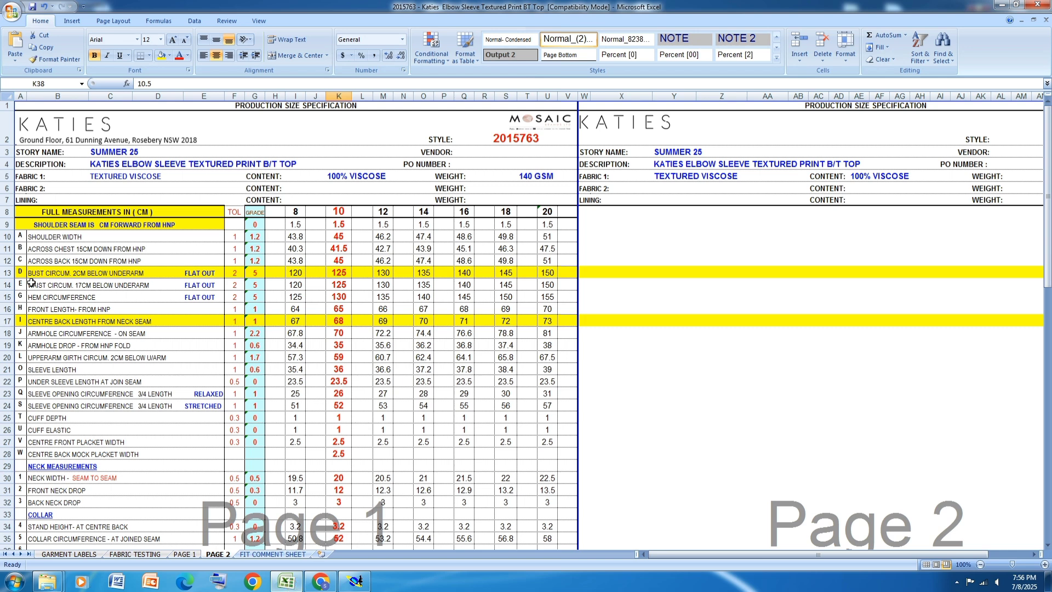
pyautogui.click(7, 237)
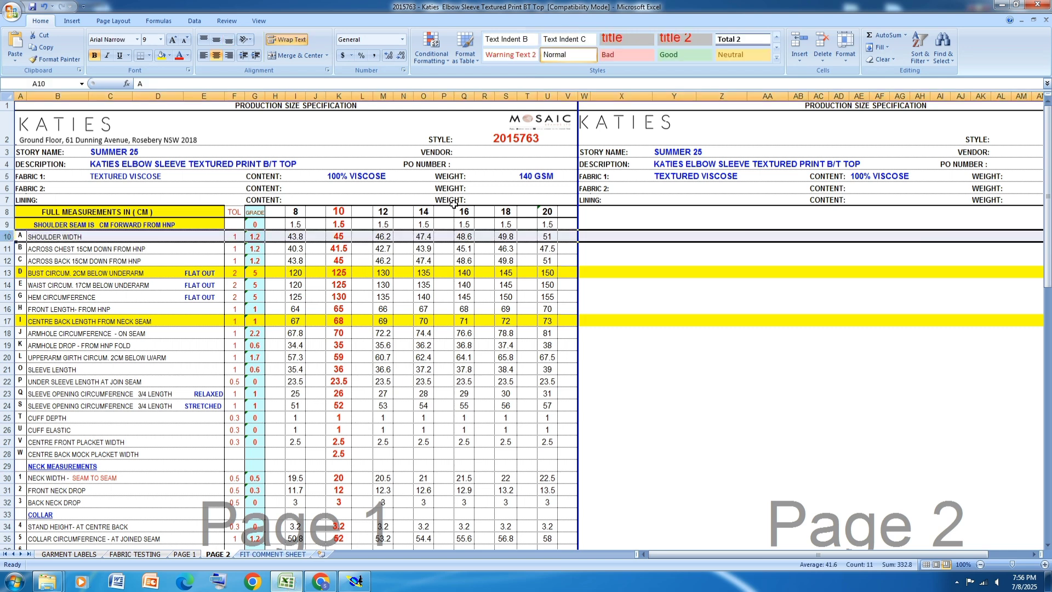
pyautogui.click(161, 55)
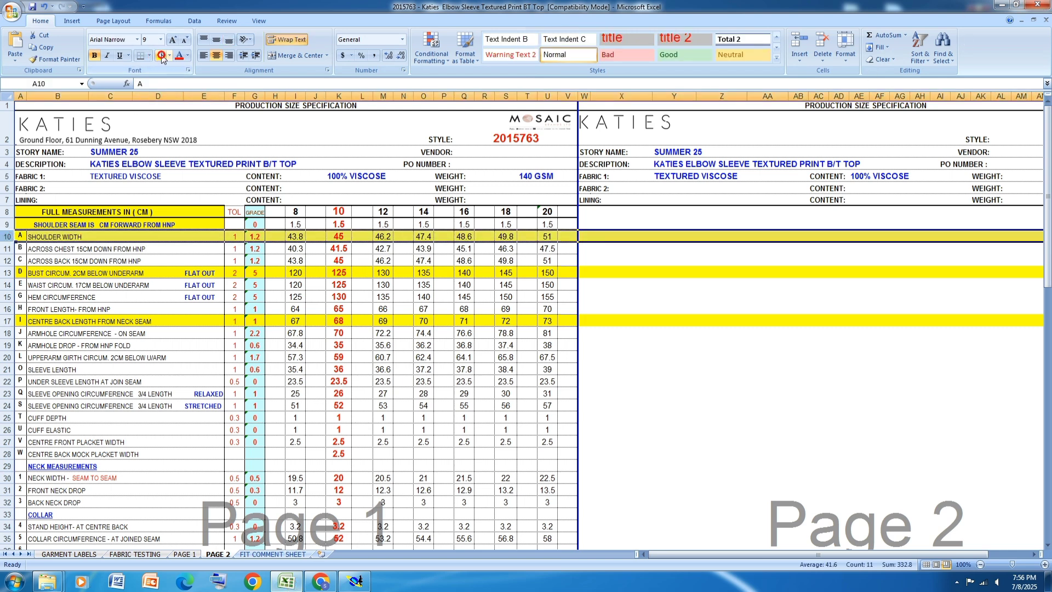
# Step: Switch to Modaris and place a developed point on the inner parallel line, 22.50 cm up from its lower end
pyautogui.click(354, 582)
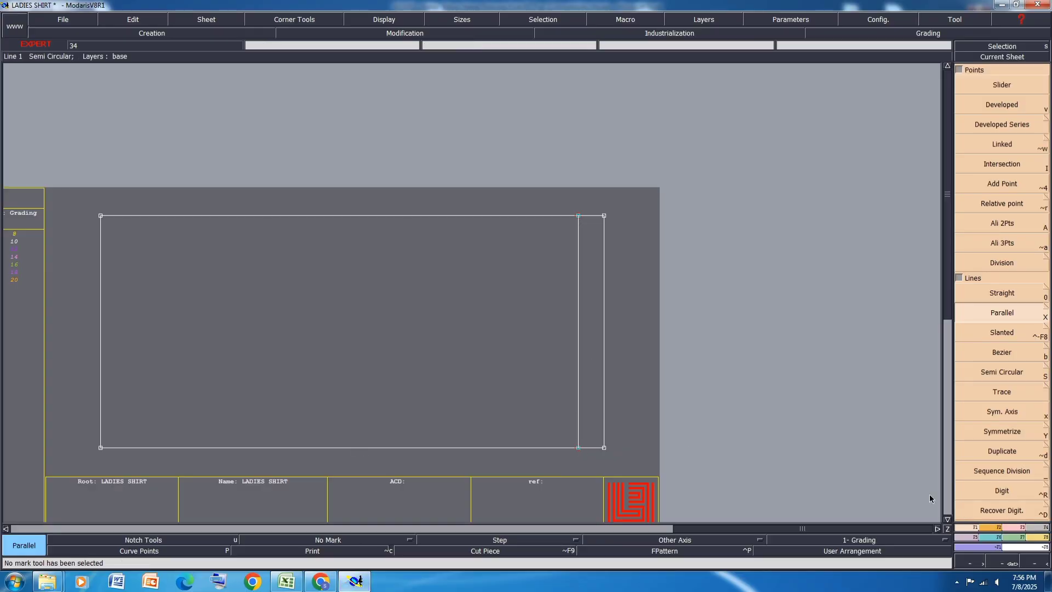
pyautogui.press('v')
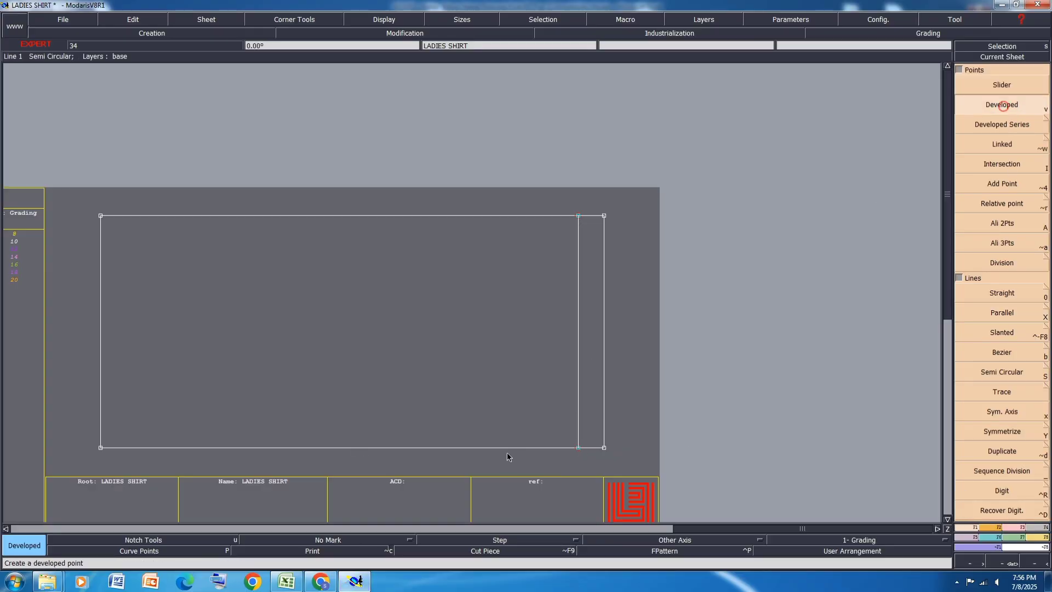
pyautogui.click(577, 445)
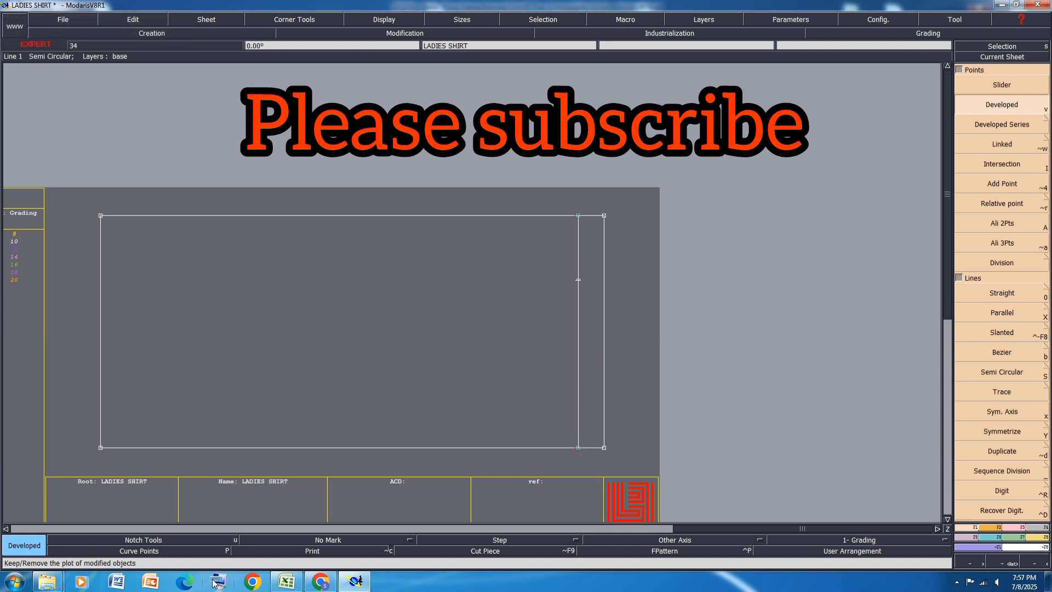
# Step: Switch to the Excel size specification and highlight the across chest 15 cm down from HNP row in yellow
pyautogui.click(286, 583)
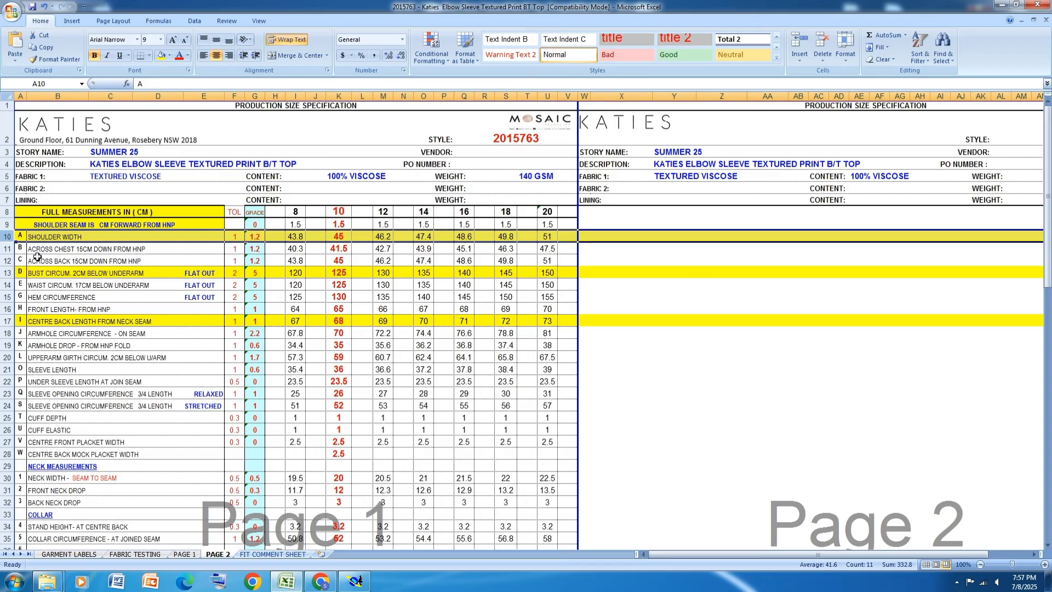
pyautogui.click(5, 248)
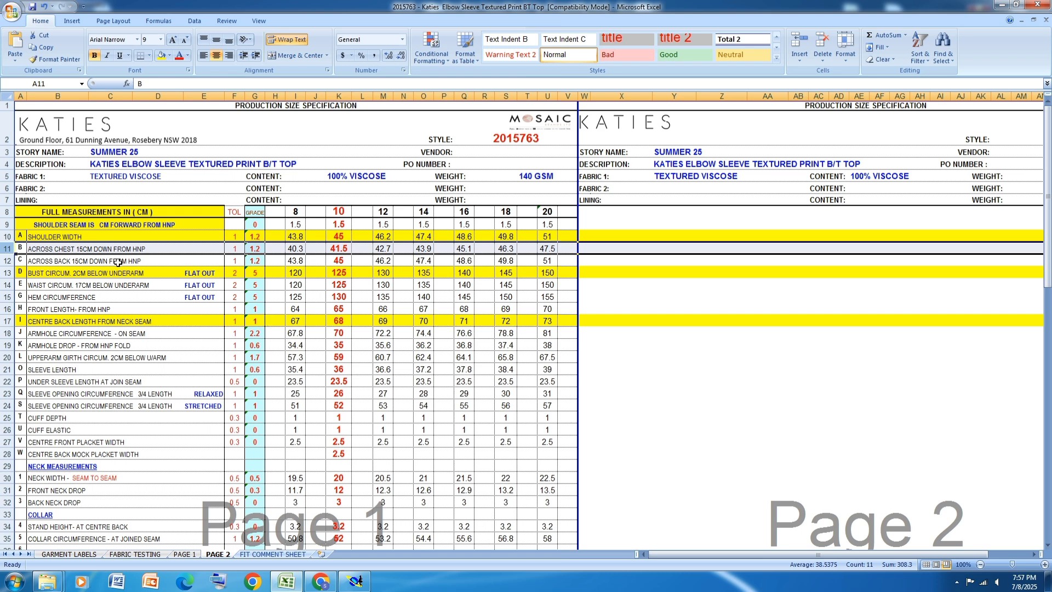
pyautogui.click(161, 55)
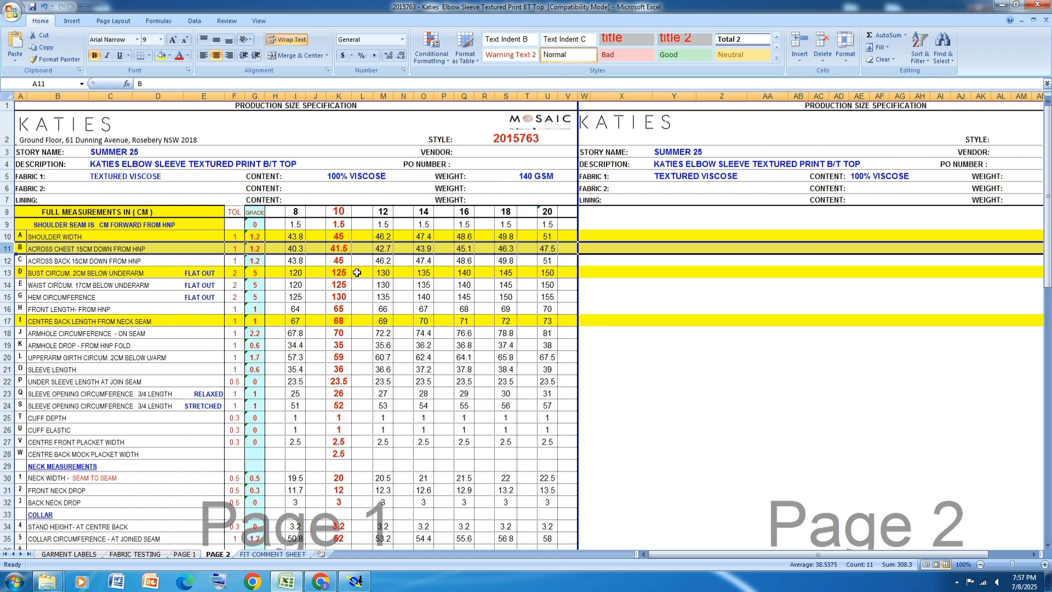
# Step: Switch to Modaris and create a second line parallel to the rectangle's right edge, 15 cm inside it
pyautogui.click(356, 581)
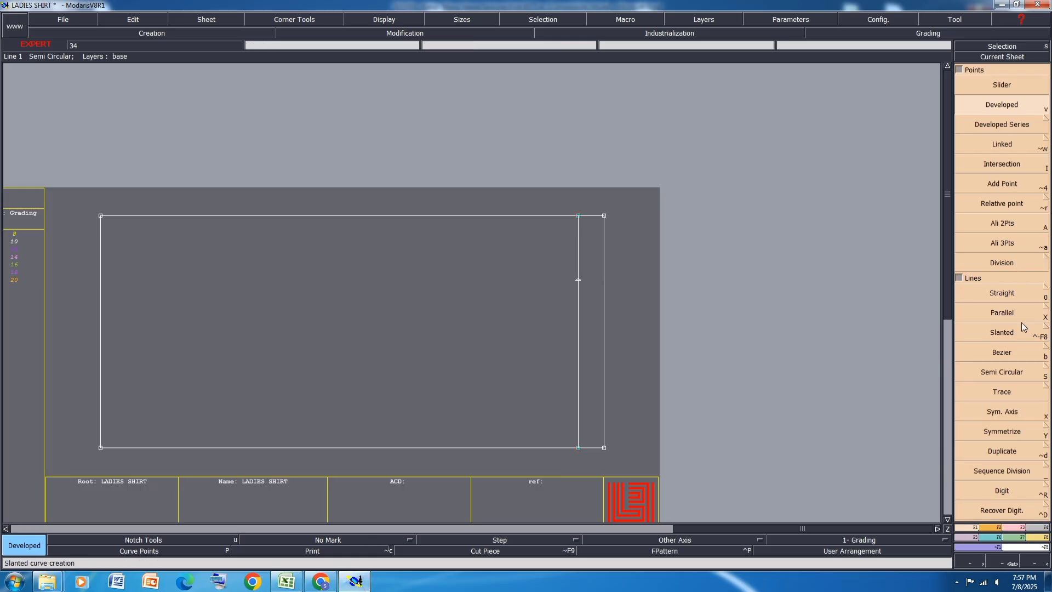
pyautogui.click(1002, 312)
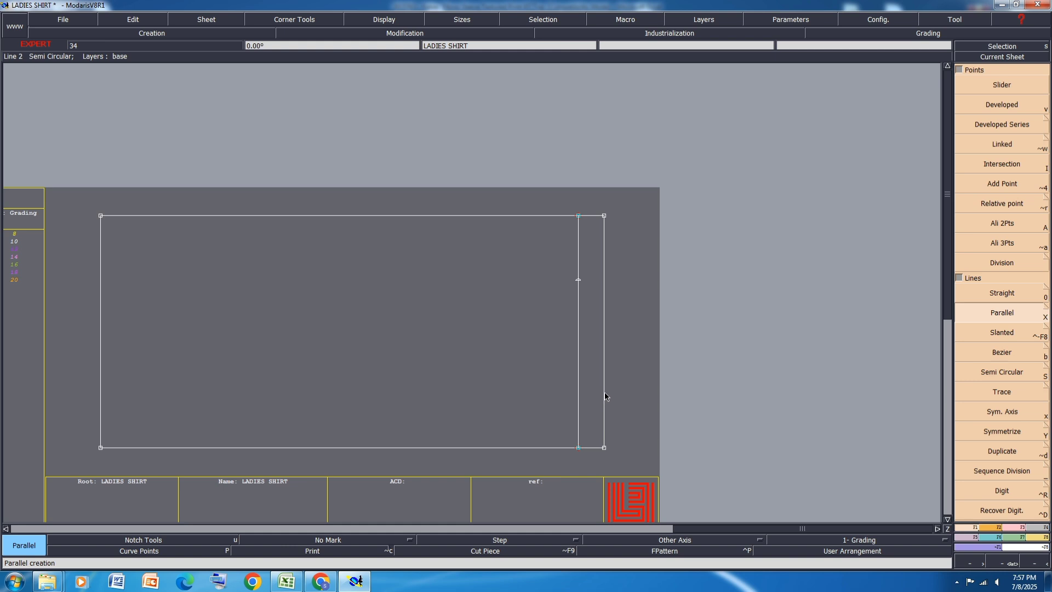
pyautogui.click(605, 394)
pyautogui.write('15')
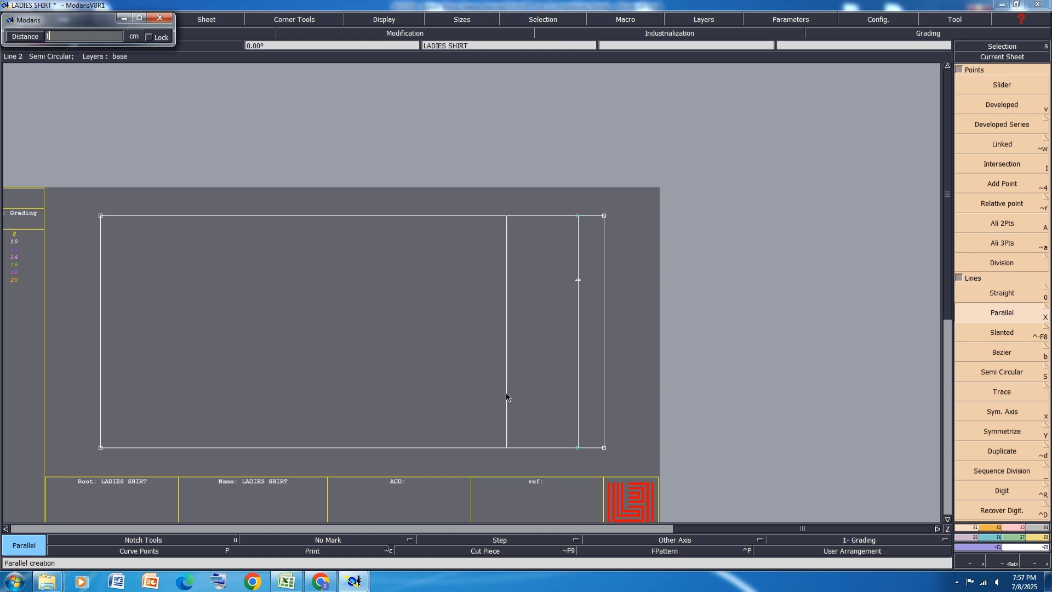
pyautogui.press('Return')
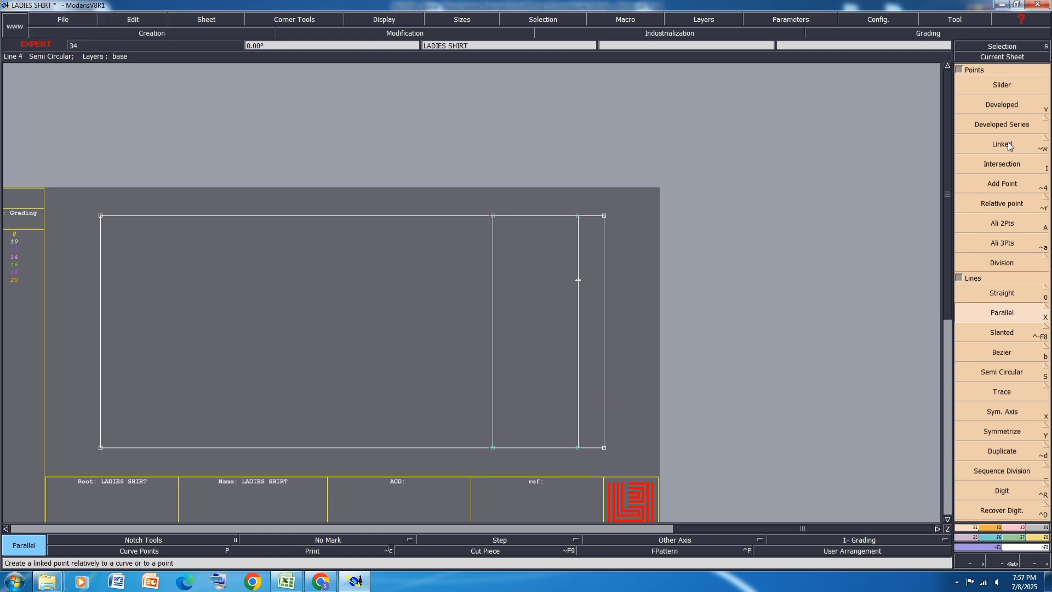
# Step: Place a developed point on the 15 cm parallel line with a curve length of 20.75 cm from its lower end
pyautogui.click(1006, 107)
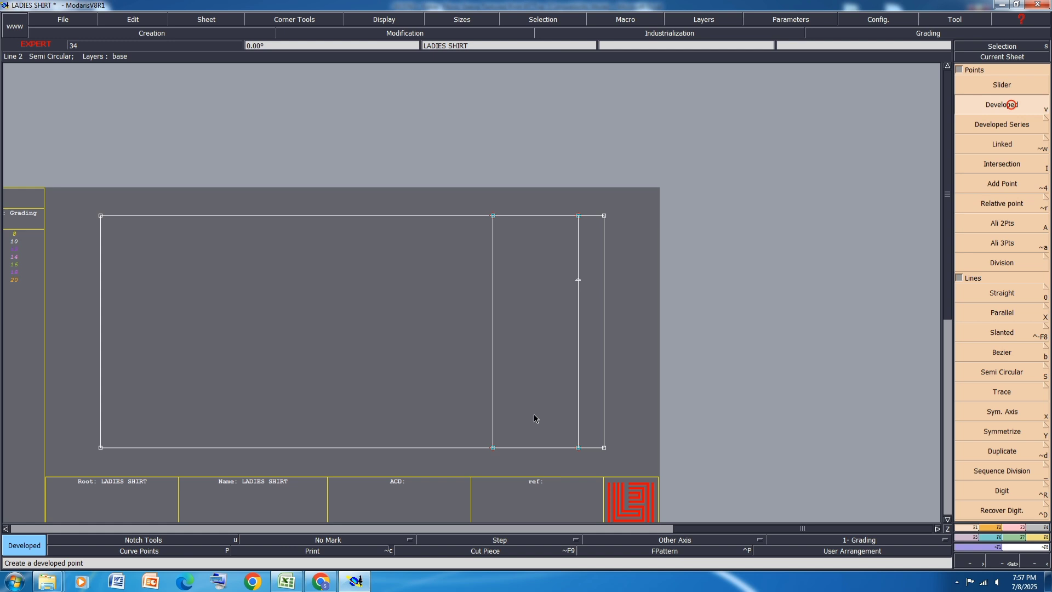
pyautogui.click(493, 447)
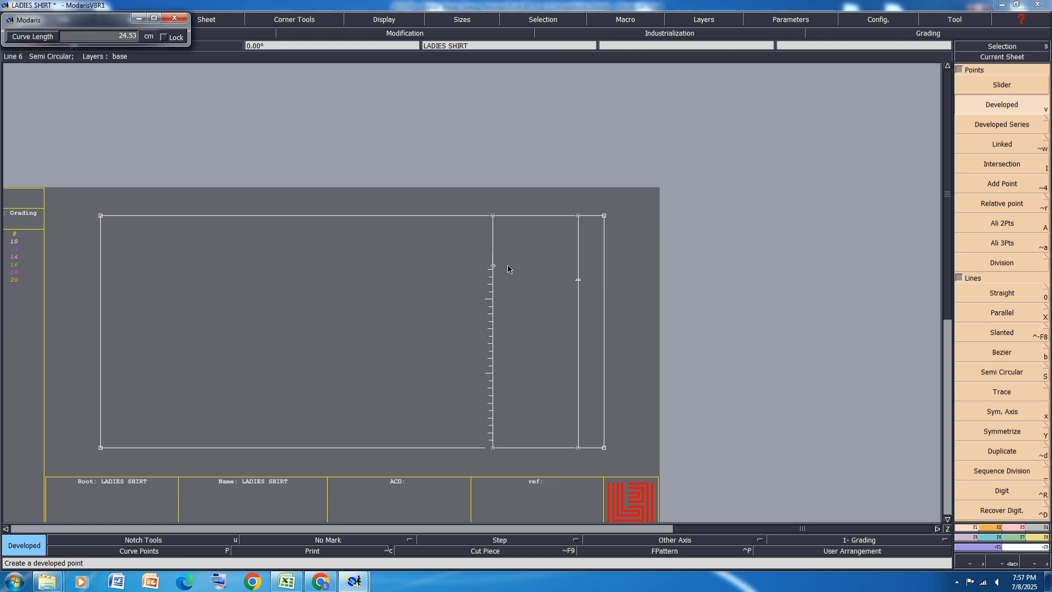
pyautogui.write('20.75')
pyautogui.press('Return')
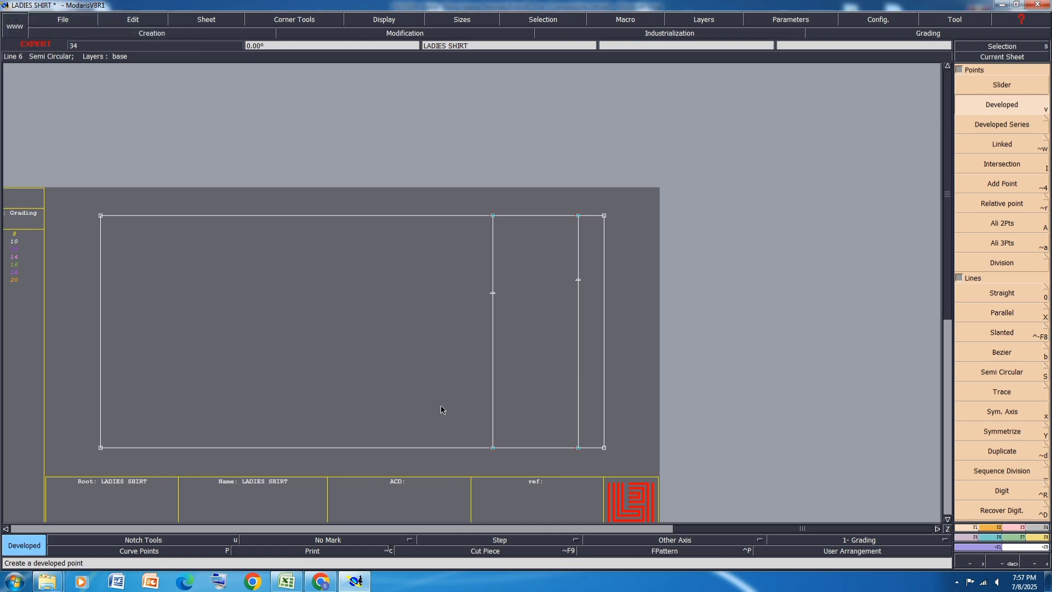
# Step: Switch to the Excel size specification and highlight the across back 15 cm down from HNP row in yellow
pyautogui.click(284, 589)
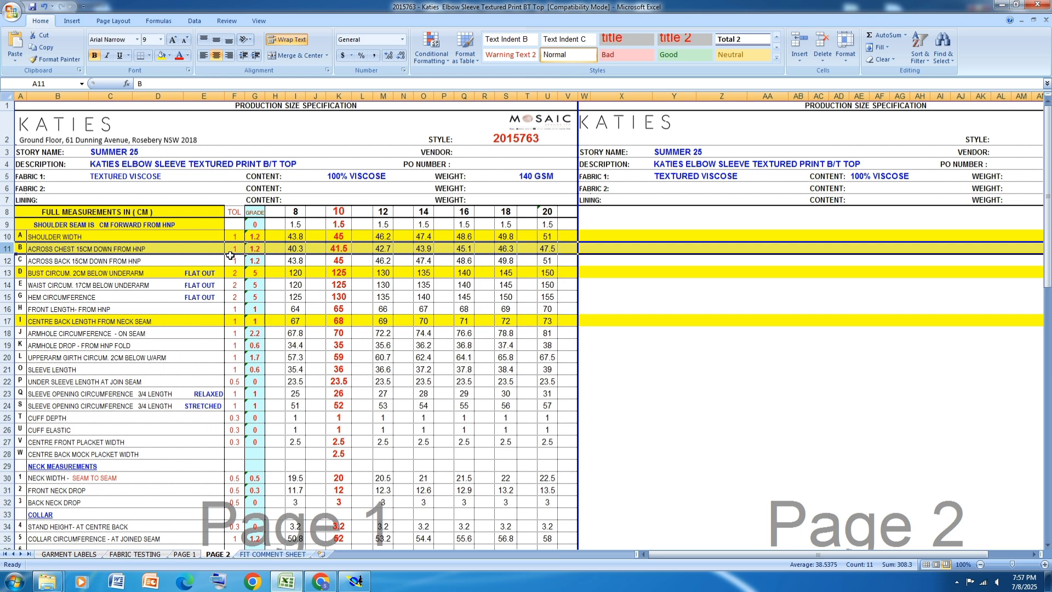
pyautogui.click(6, 261)
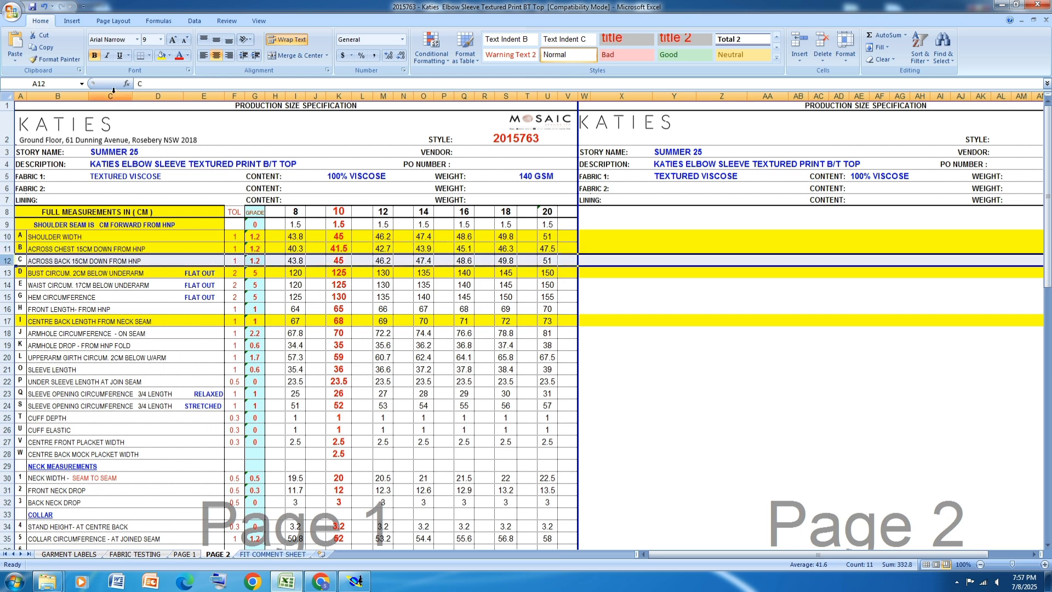
pyautogui.click(161, 55)
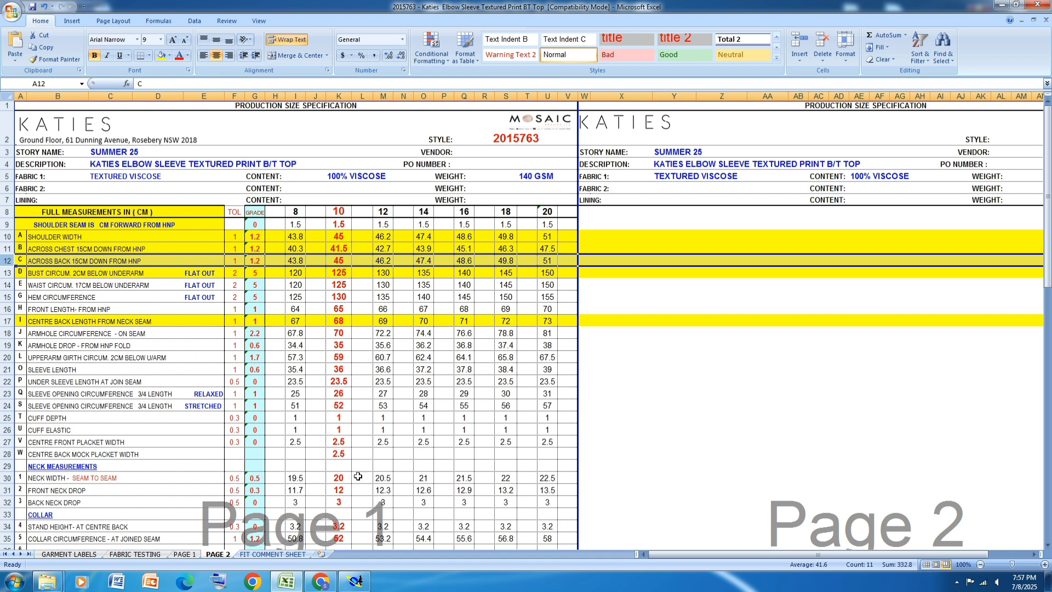
# Step: Switch to Modaris and place another developed point on the 15 cm parallel line, 22.50 cm from its lower end
pyautogui.click(354, 580)
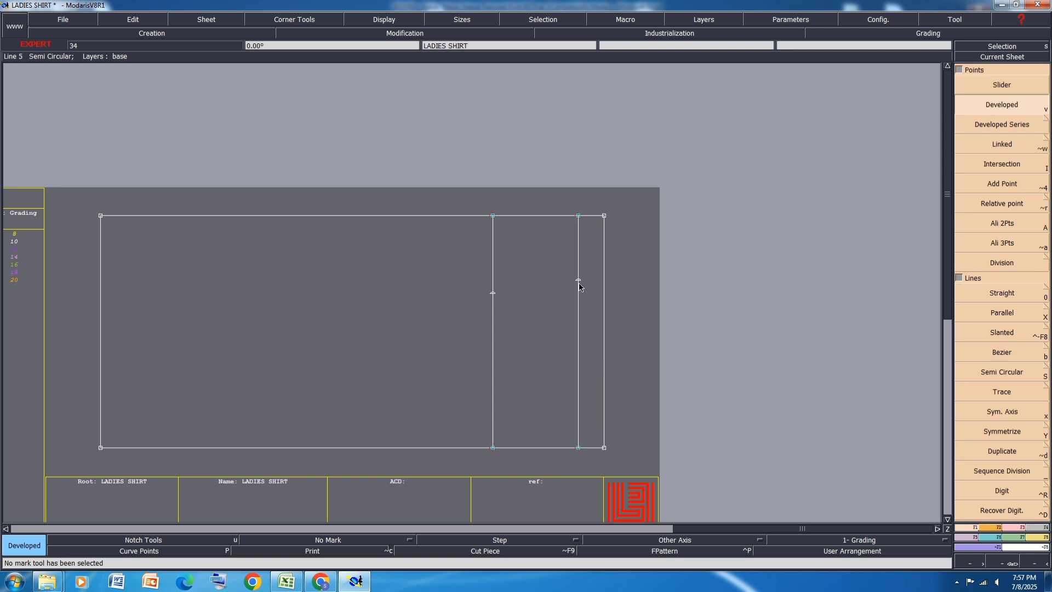
pyautogui.press('v')
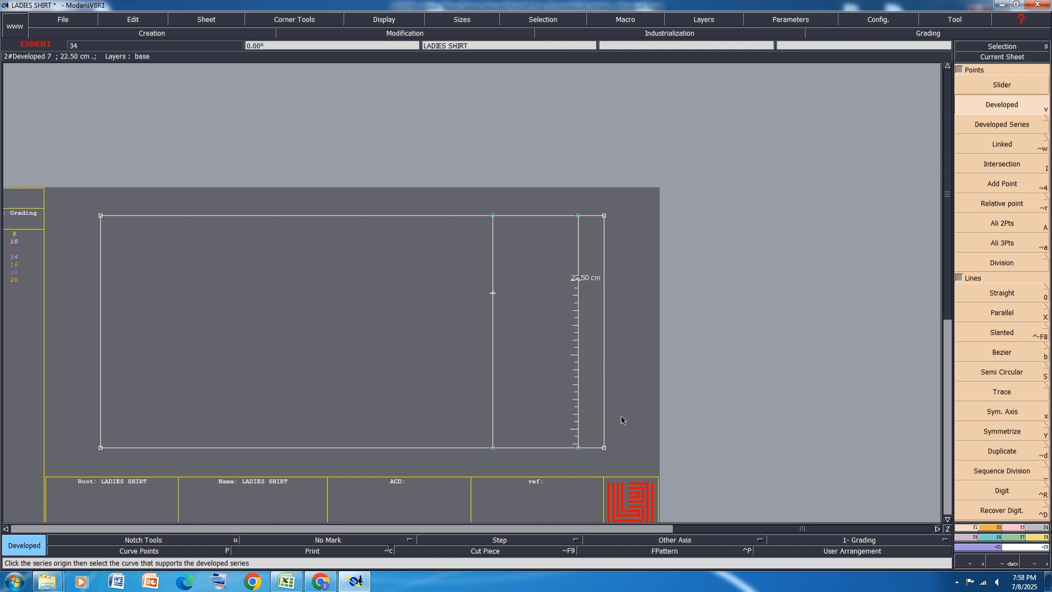
pyautogui.click(492, 449)
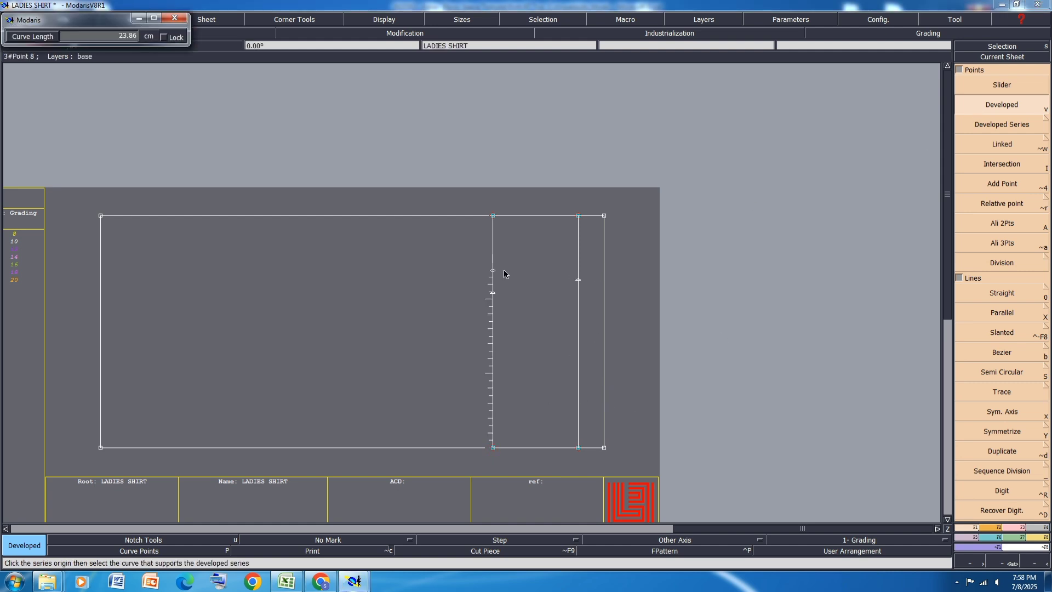
pyautogui.write('22.50')
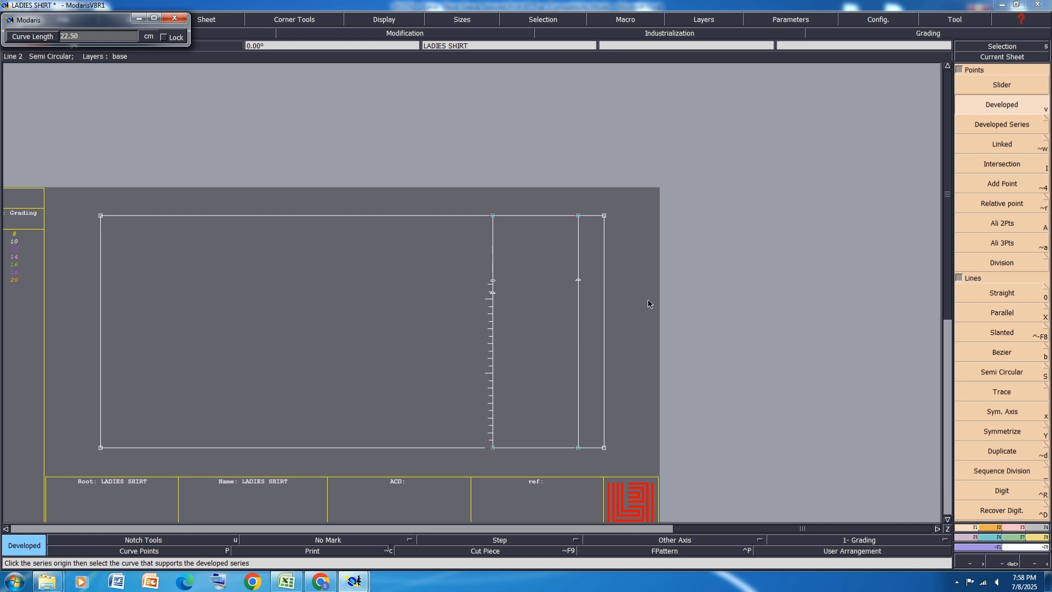
pyautogui.press('Return')
# Step: Switch to the Excel size specification and highlight the waist circumference and hem circumference rows in yellow
pyautogui.click(287, 582)
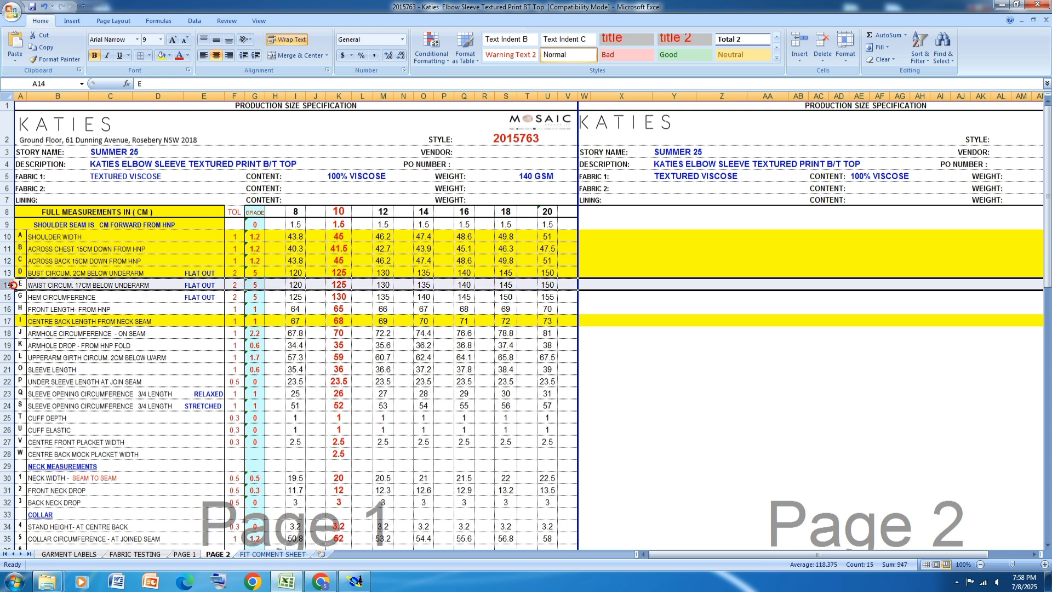
pyautogui.click(8, 284)
pyautogui.click(162, 55)
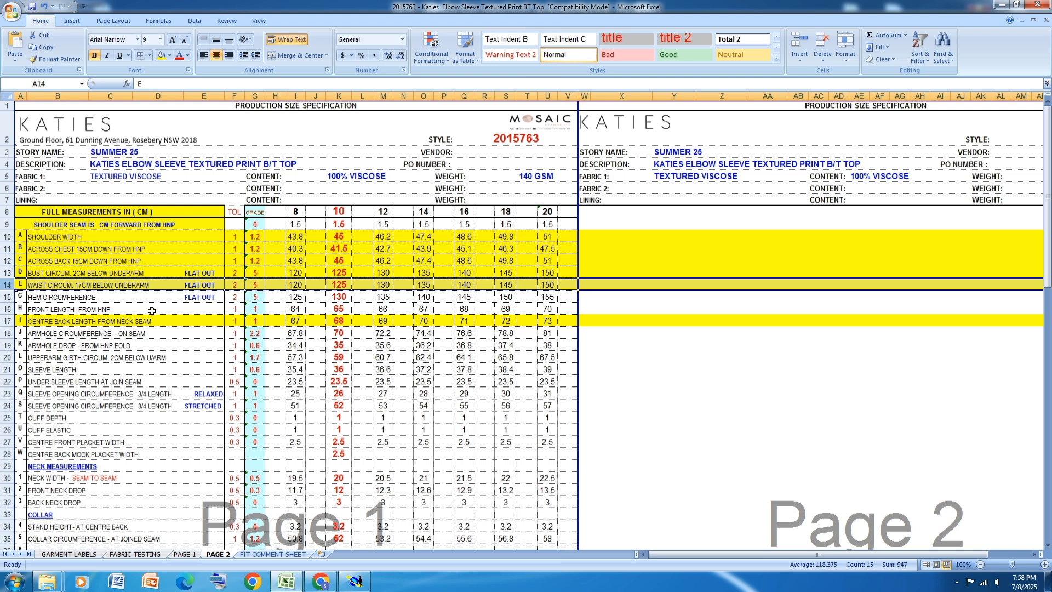
pyautogui.click(7, 297)
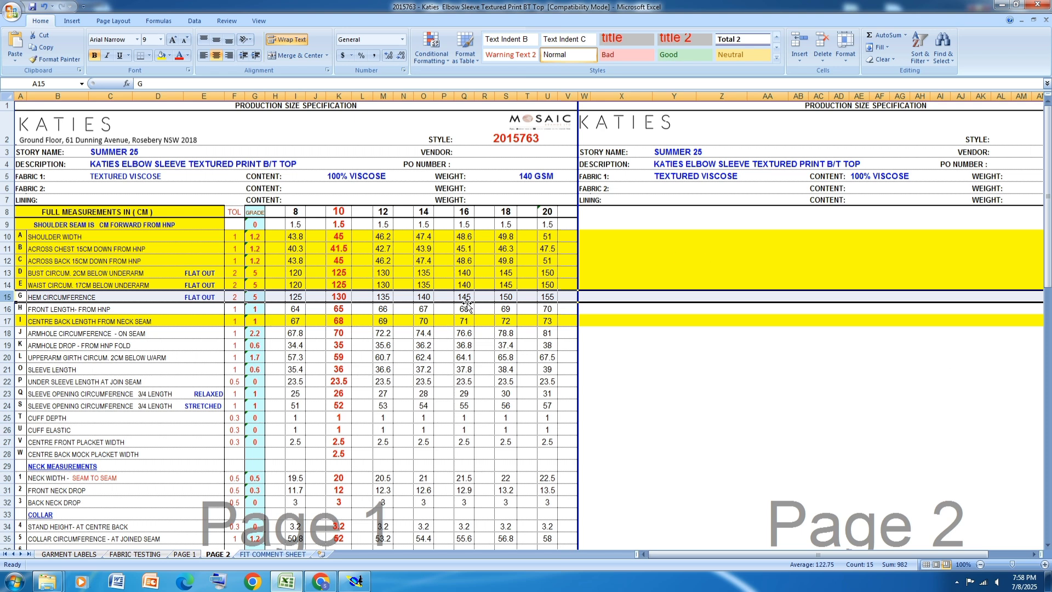
pyautogui.click(162, 55)
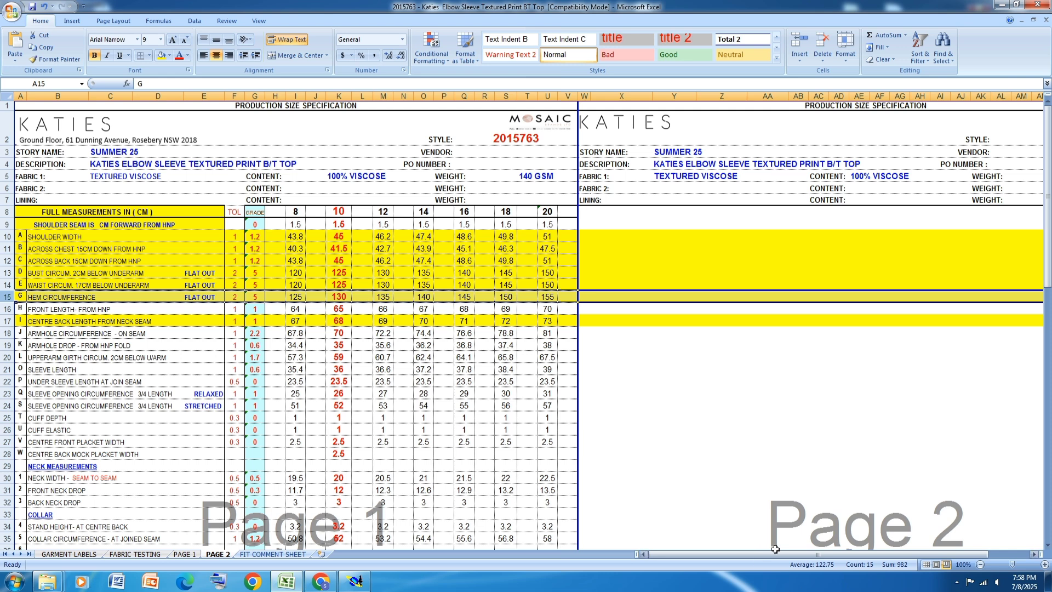
# Step: Check the draft in Modaris, return to Excel and highlight the armhole drop from HNP fold row in yellow
pyautogui.click(355, 580)
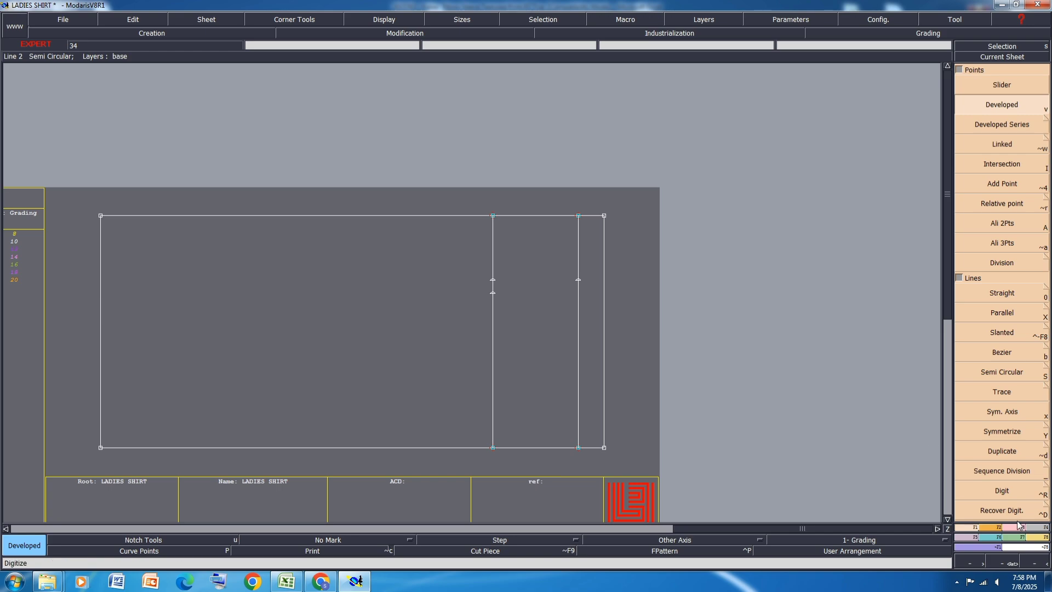
pyautogui.click(366, 582)
pyautogui.scroll(-2, 222, 305)
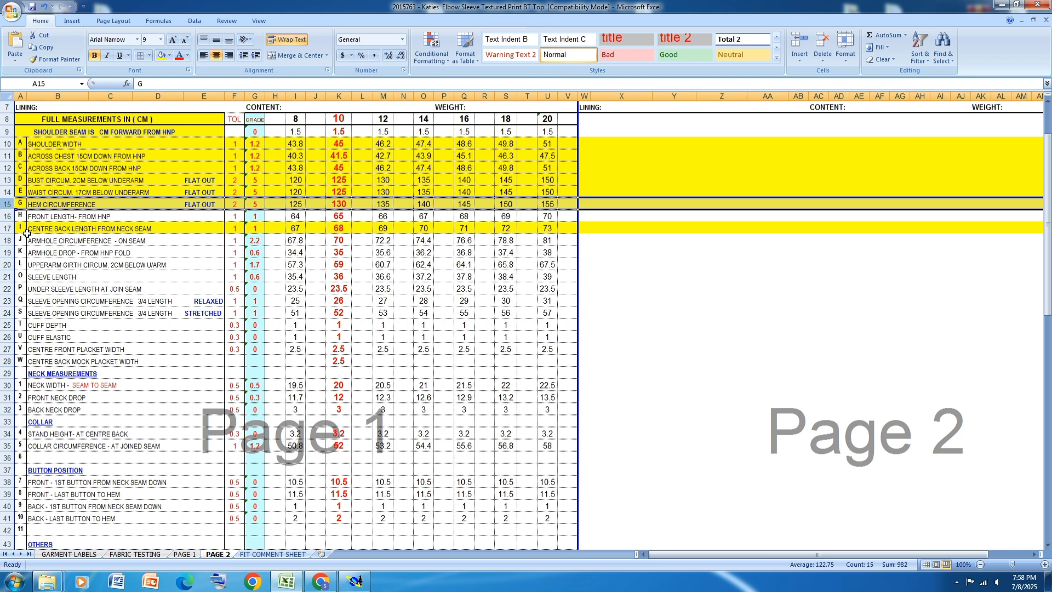
pyautogui.click(7, 252)
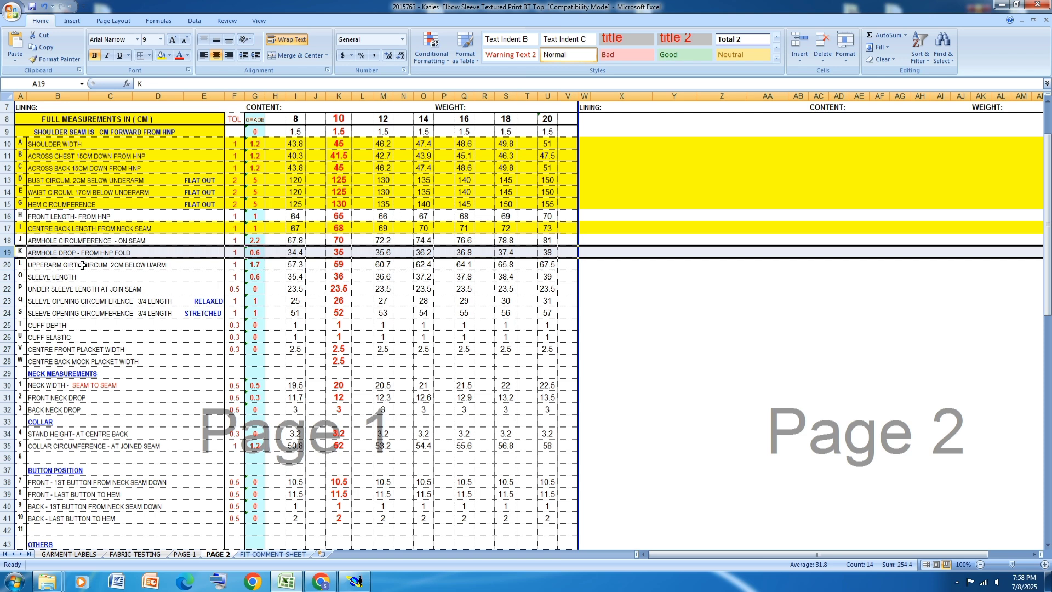
pyautogui.click(160, 55)
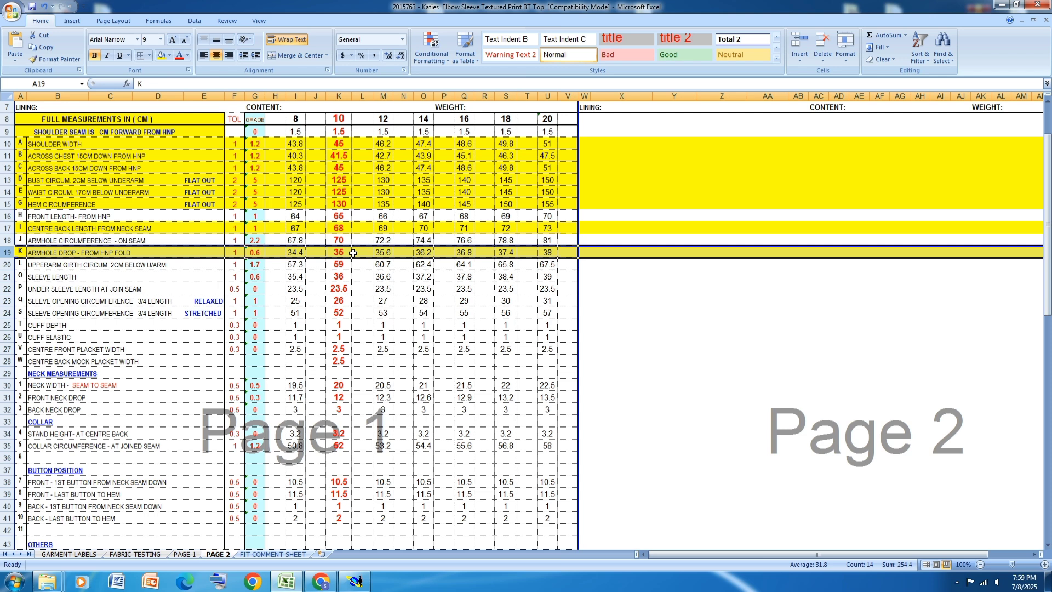
# Step: Switch to Modaris and create a parallel of the neck-end vertical line at 35 cm for the armhole drop
pyautogui.click(356, 581)
pyautogui.click(356, 580)
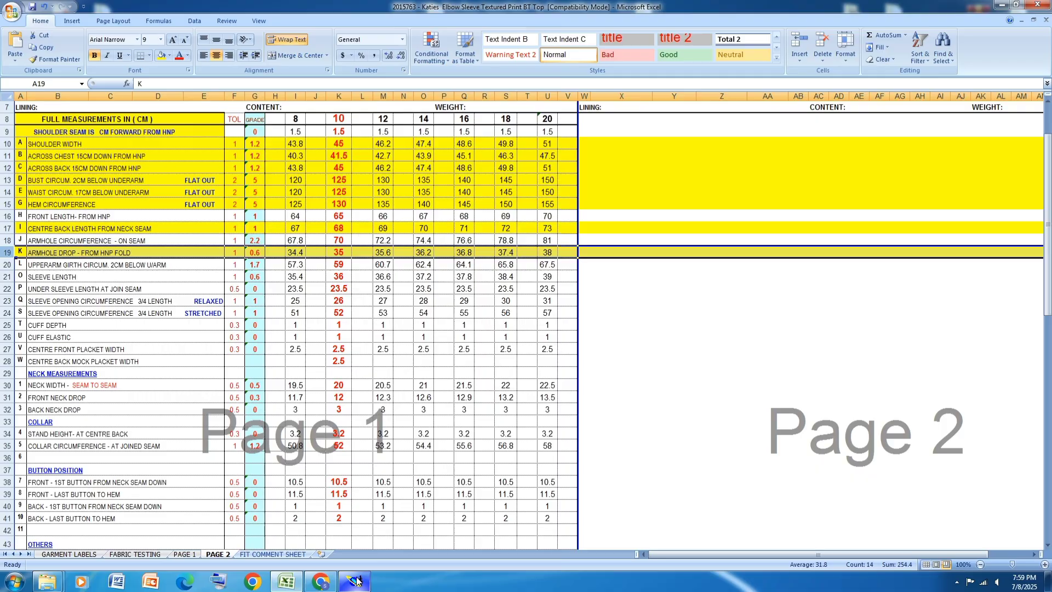
pyautogui.click(355, 581)
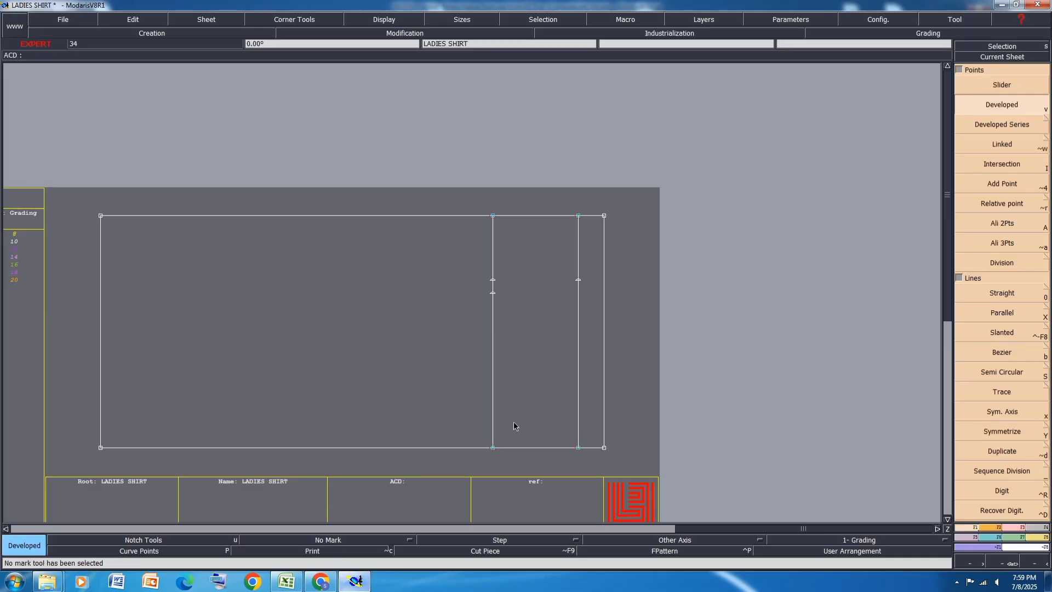
pyautogui.click(1013, 312)
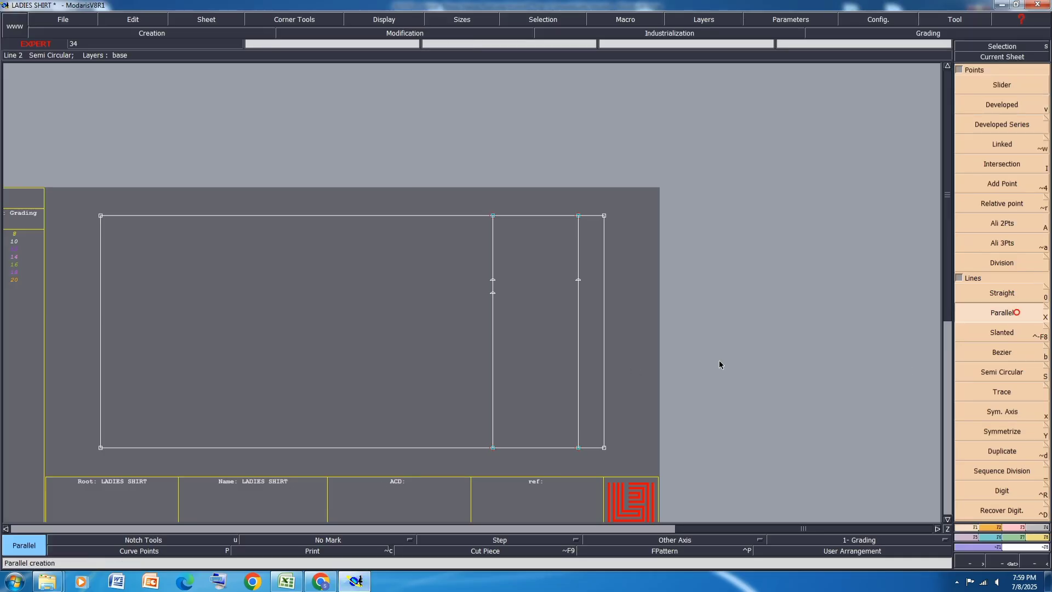
pyautogui.click(569, 357)
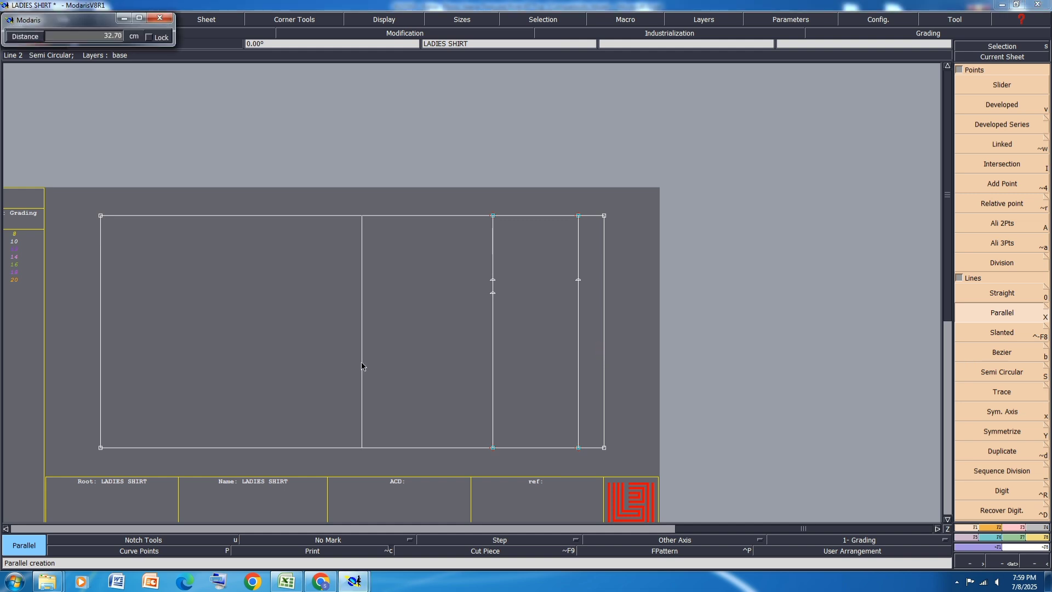
pyautogui.write('34')
pyautogui.press('Return')
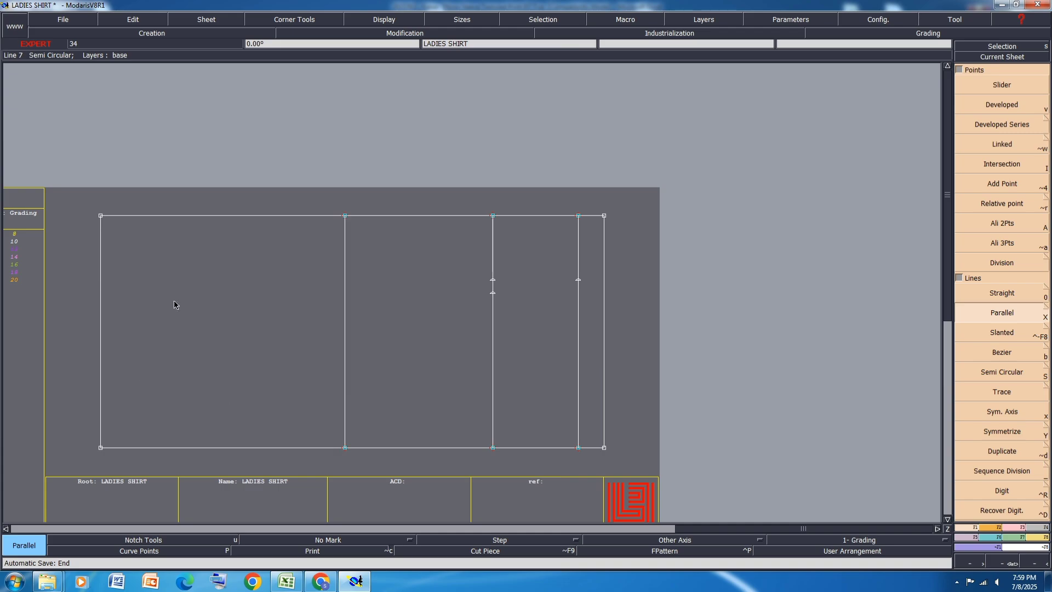
# Step: Check the size specification in Excel, return to Modaris and delete the upper horizontal line of the draft
pyautogui.click(286, 581)
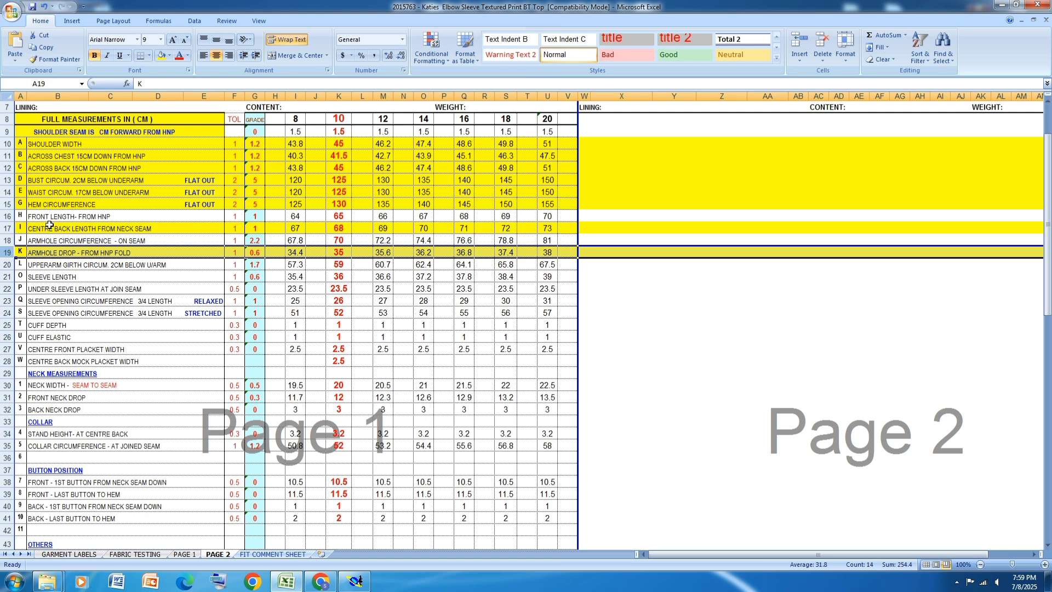
pyautogui.click(355, 581)
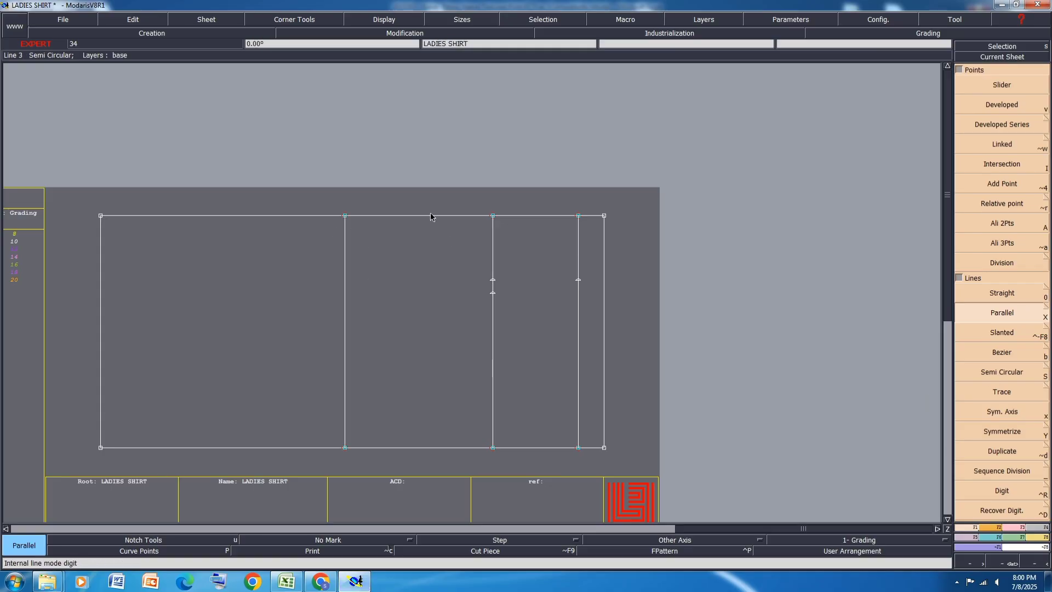
pyautogui.click(1011, 532)
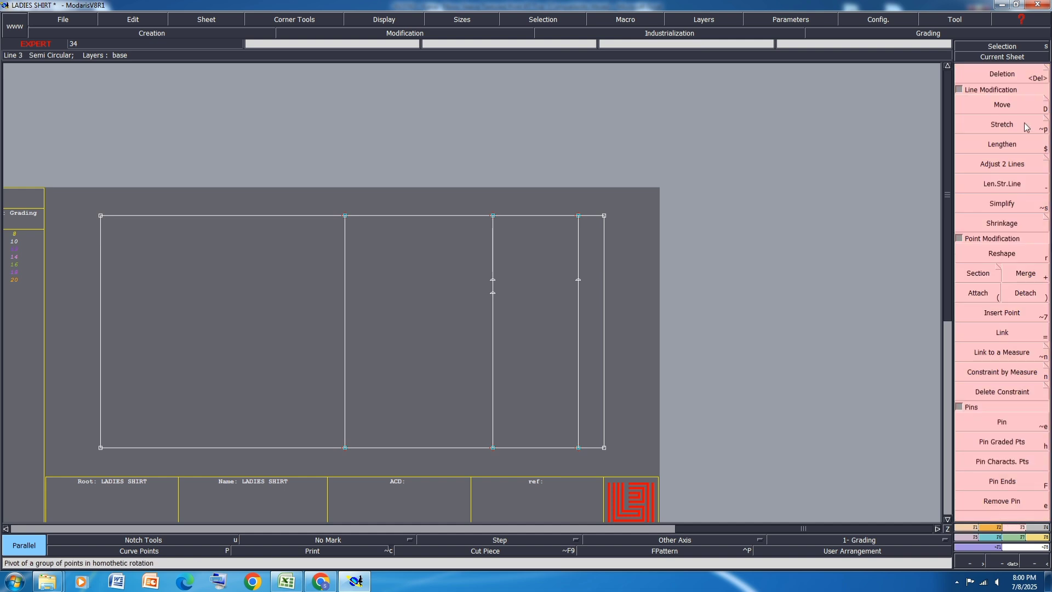
pyautogui.click(476, 218)
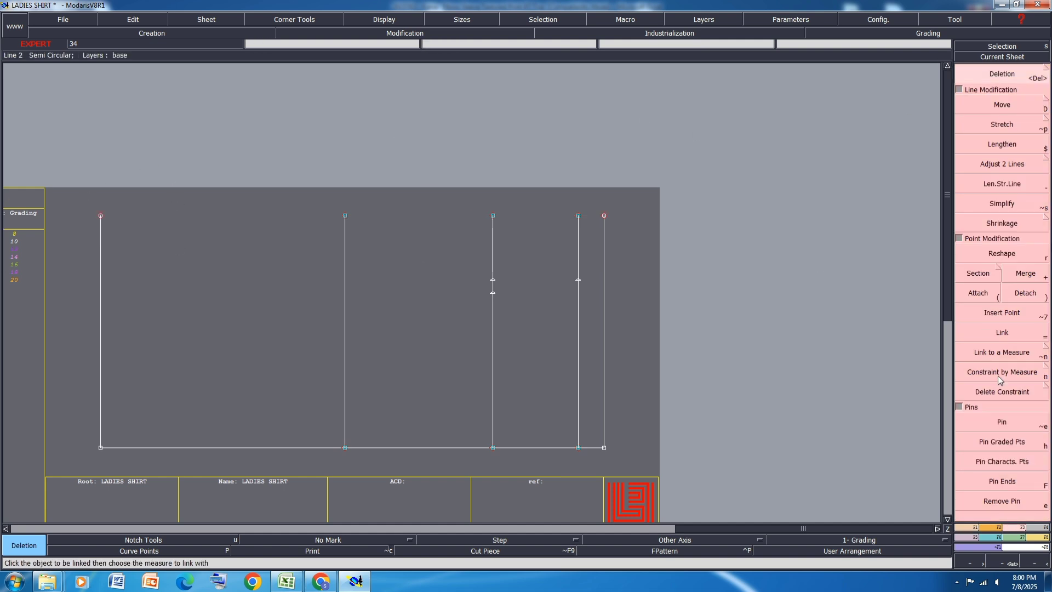
# Step: Draw a Bezier line from the upper end of the hem line to the upper end of the armhole drop line
pyautogui.click(971, 531)
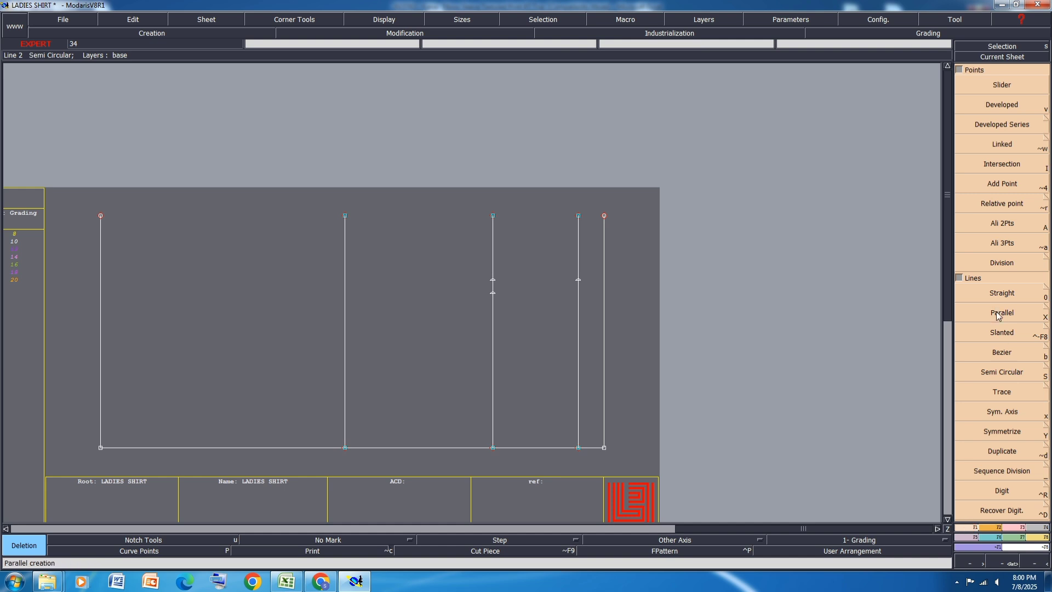
pyautogui.click(1011, 355)
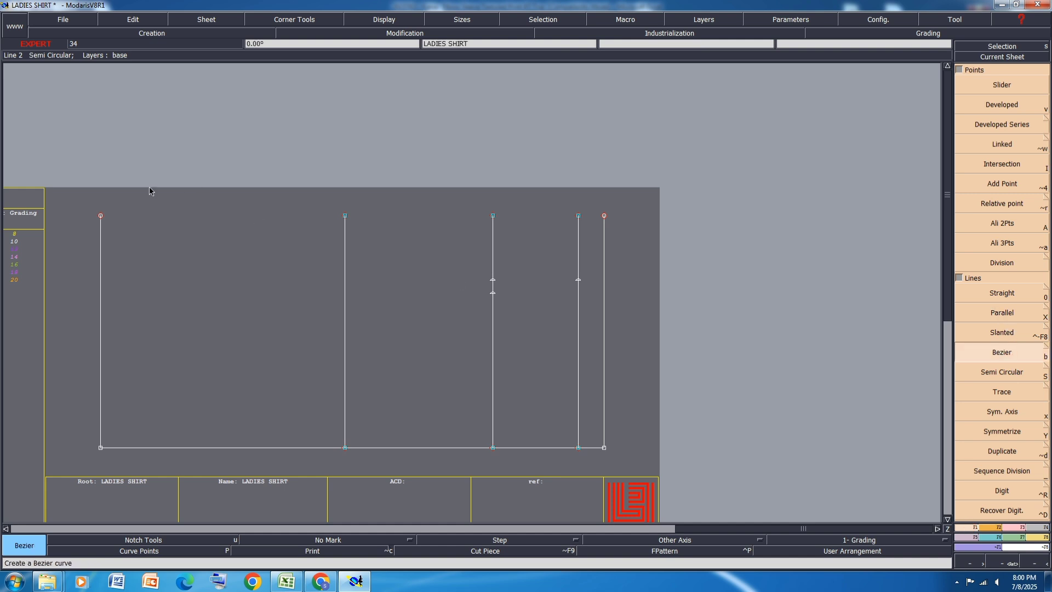
pyautogui.click(100, 215)
pyautogui.click(344, 215)
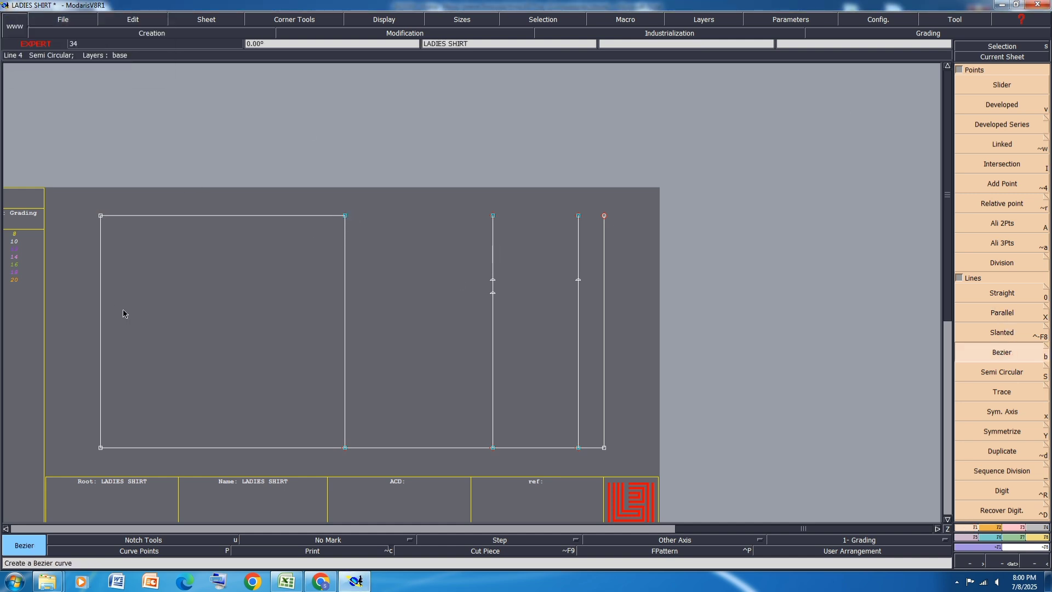
# Step: Create a dynamic length measure along the hem line, between its upper and lower ends
pyautogui.click(1035, 536)
pyautogui.click(1002, 168)
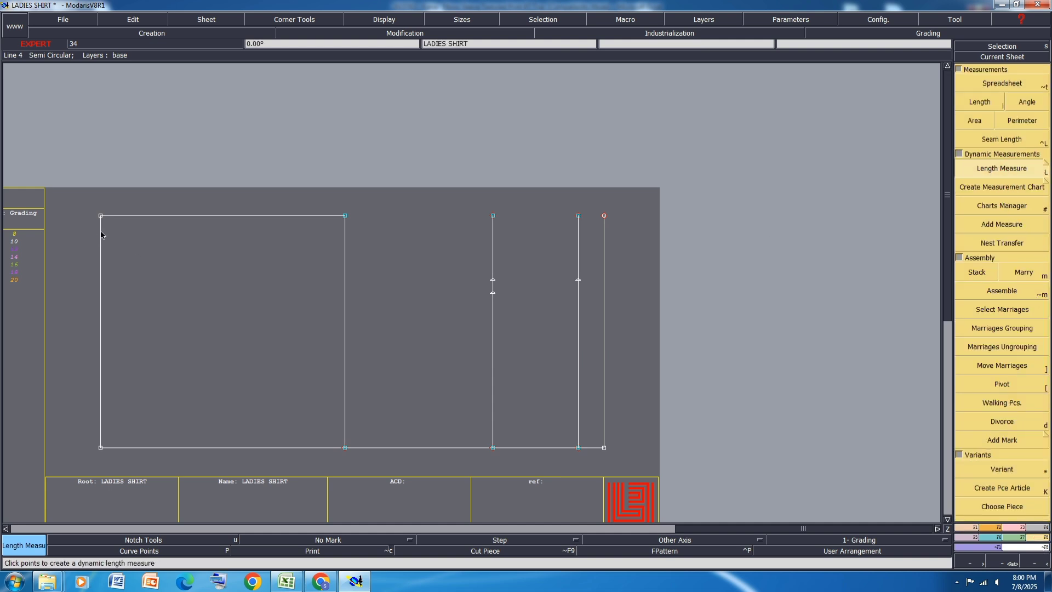
pyautogui.click(101, 229)
pyautogui.click(114, 385)
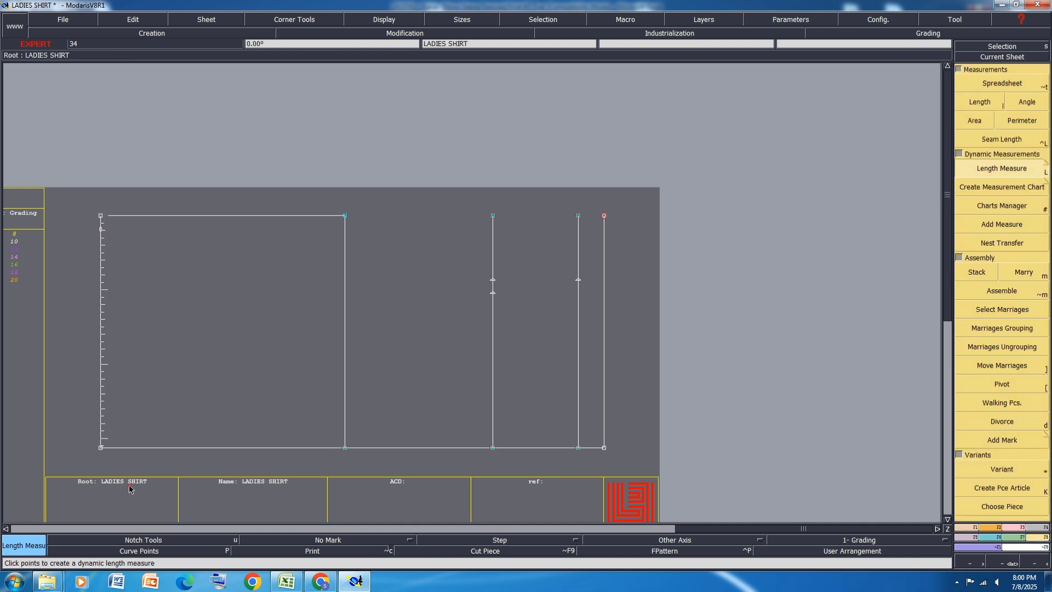
# Step: Pin the draft's points and move the hem line's upper end by ShiftX 0 and ShiftY 0.75 cm
pyautogui.click(1010, 527)
pyautogui.click(1003, 442)
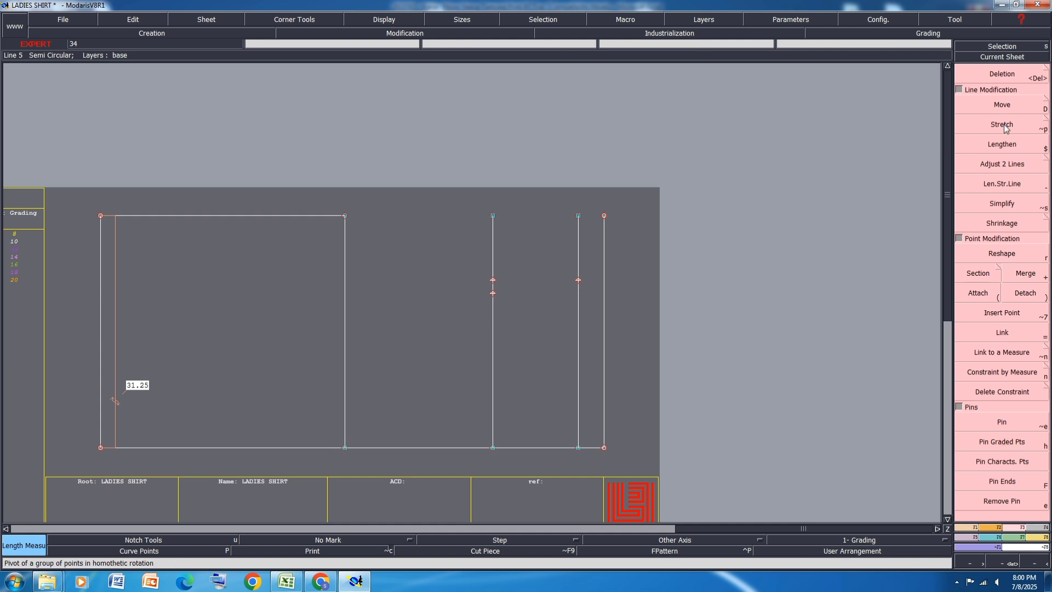
pyautogui.click(1003, 105)
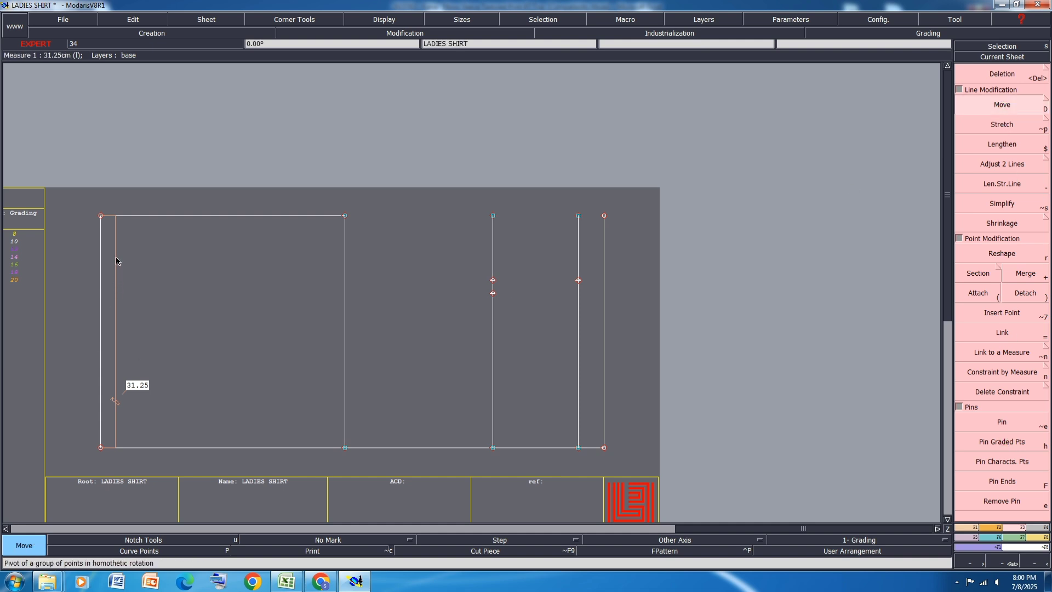
pyautogui.click(101, 215)
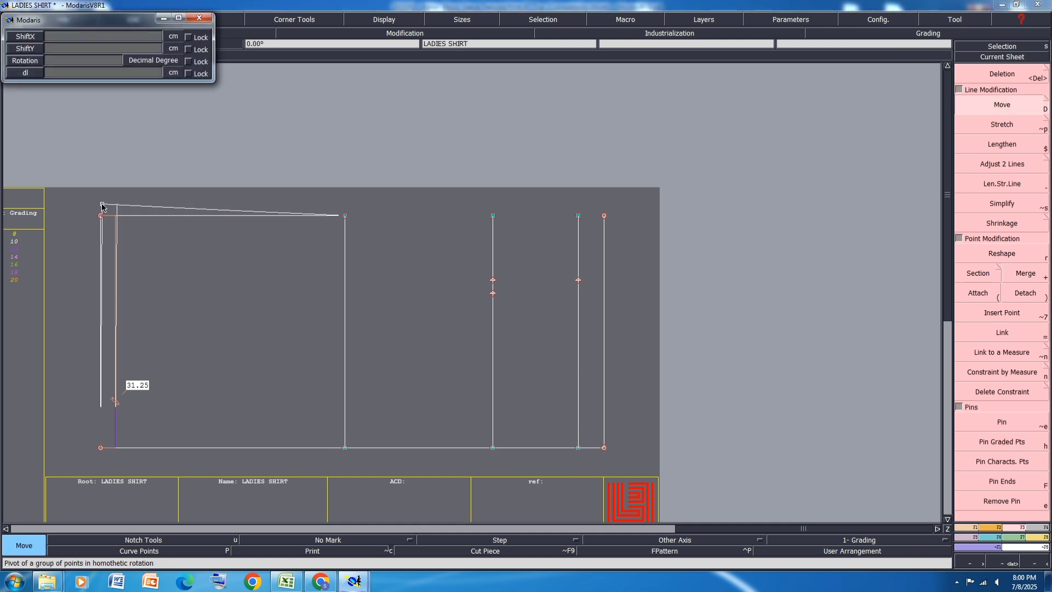
pyautogui.write('0')
pyautogui.press('Return')
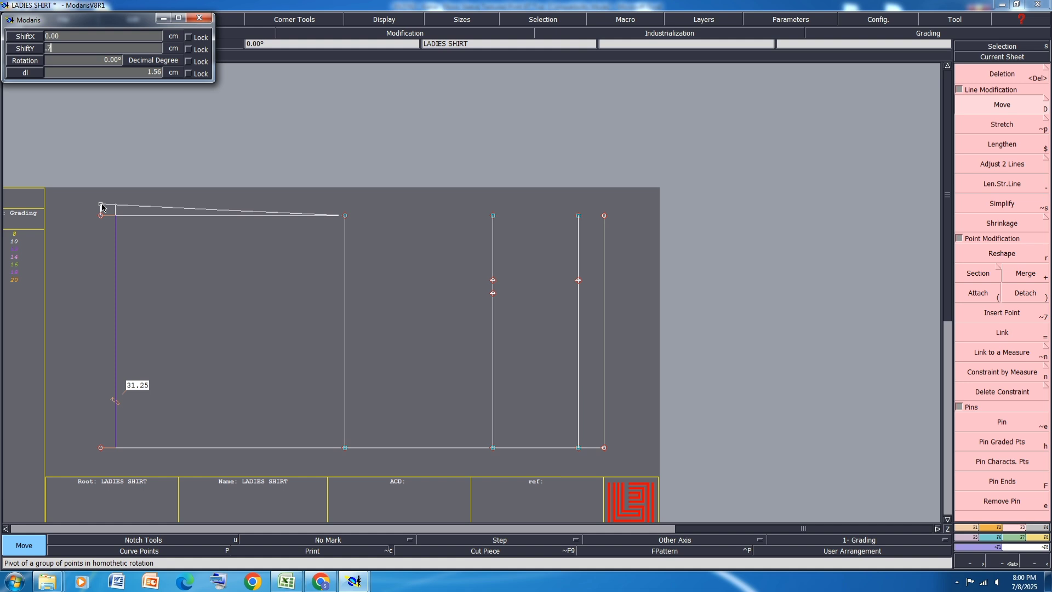
pyautogui.write('.75')
pyautogui.press('Return')
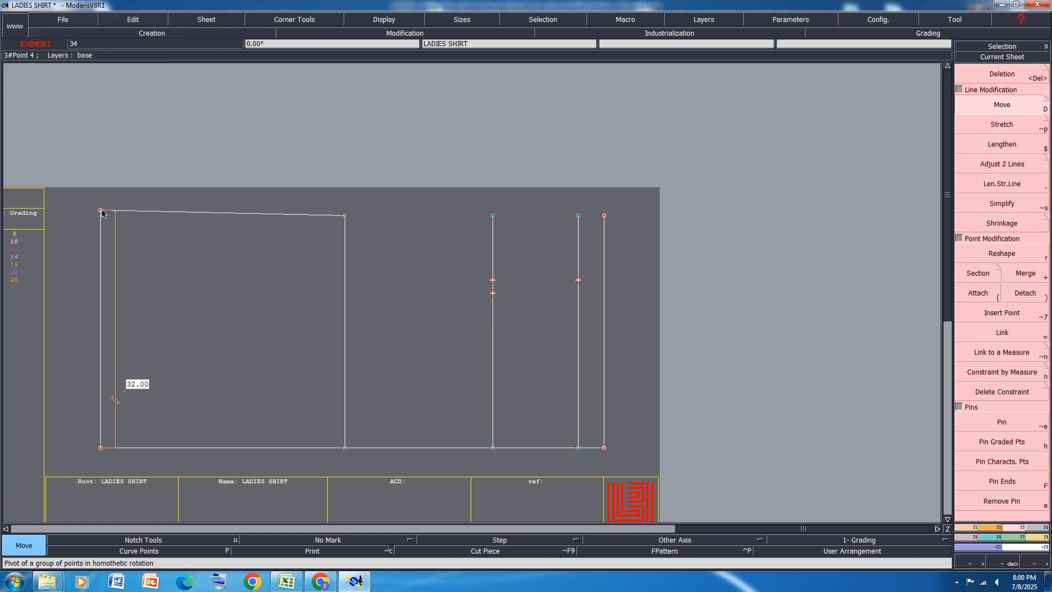
# Step: Move the hem line's upper end by a further 0.5 cm in ShiftY, with ShiftX 0
pyautogui.click(101, 209)
pyautogui.press('Return')
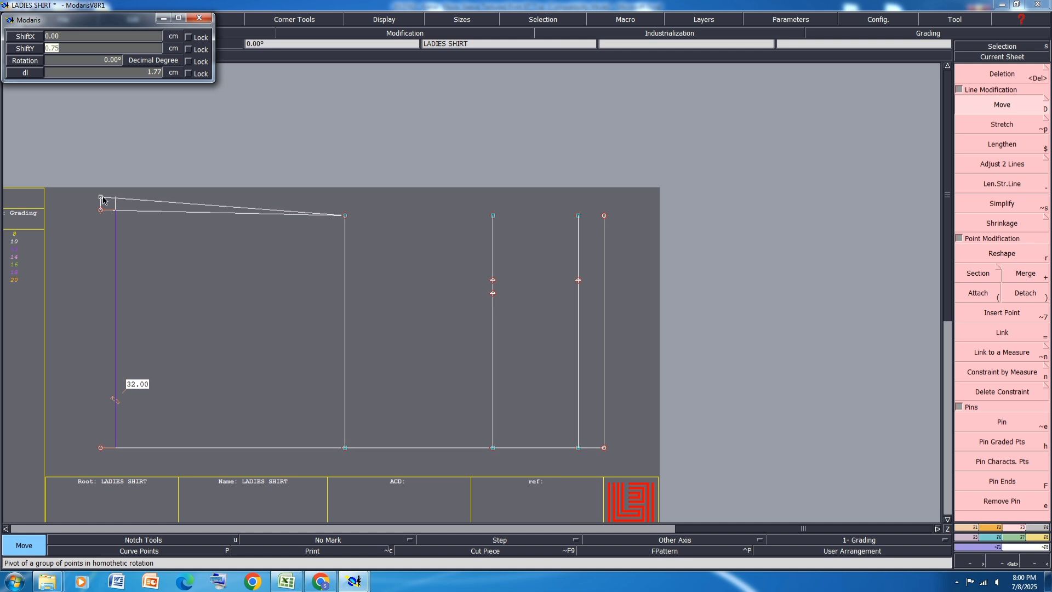
pyautogui.write('.5')
pyautogui.press('Return')
pyautogui.press('Return')
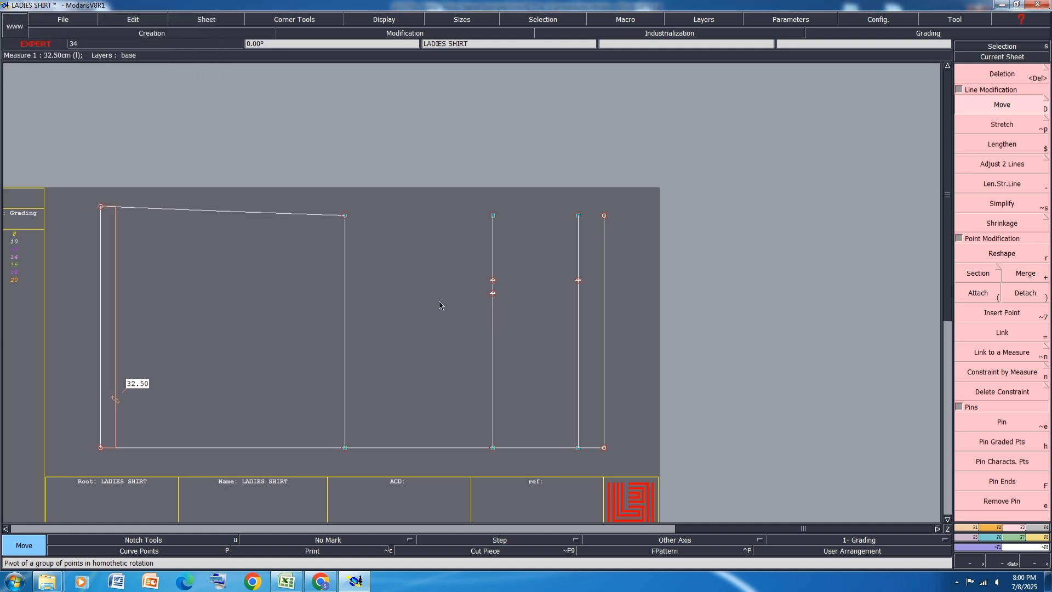
# Step: Delete the dynamic length measure beside the hem line
pyautogui.press('Delete')
pyautogui.click(998, 77)
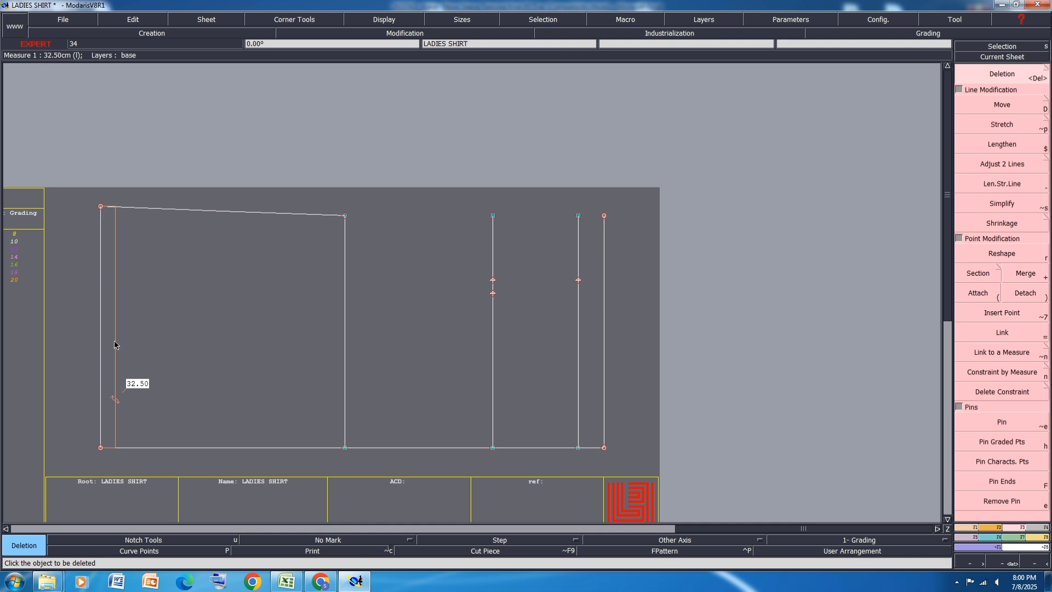
pyautogui.click(114, 344)
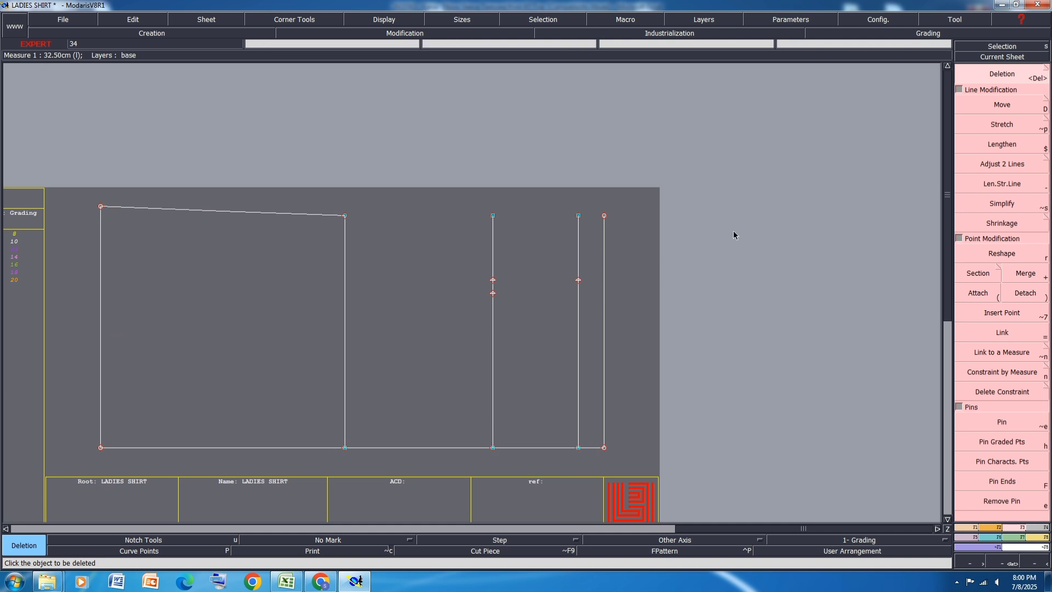
# Step: Switch to the Excel size specification and highlight the front length from HNP row in yellow
pyautogui.click(291, 580)
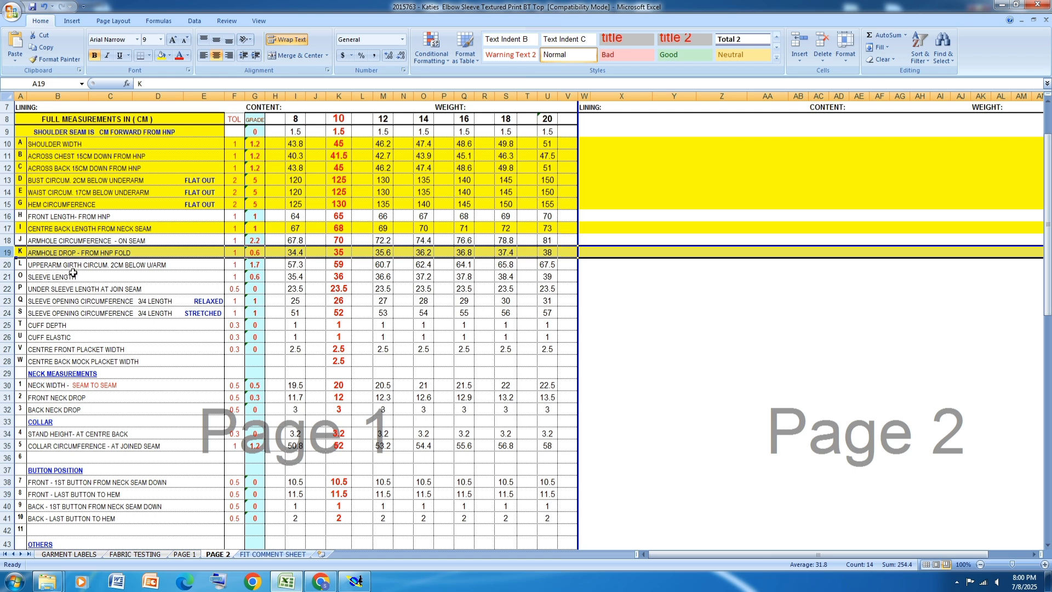
pyautogui.click(7, 217)
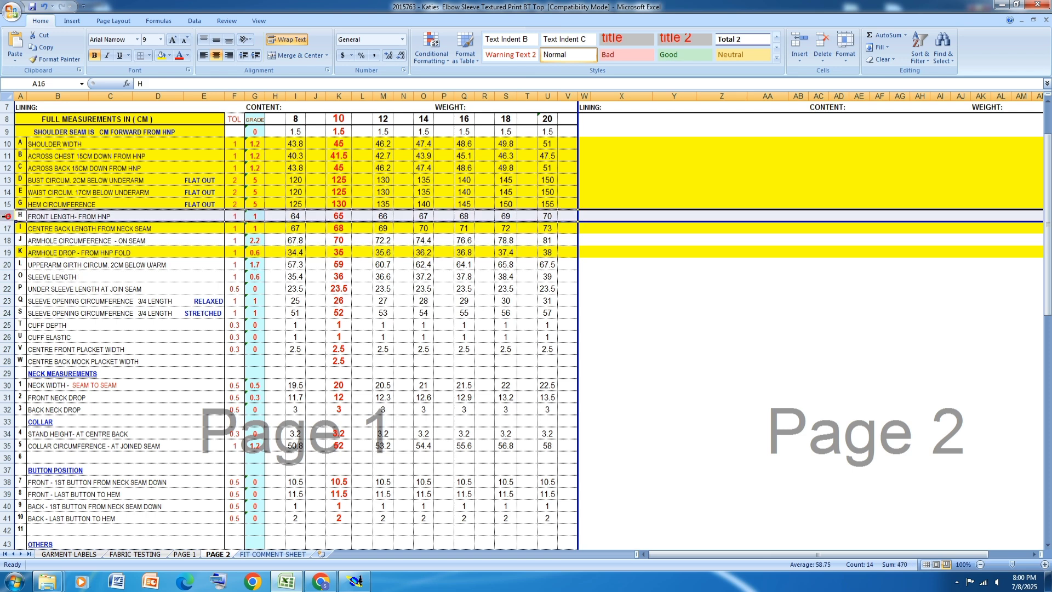
pyautogui.click(162, 56)
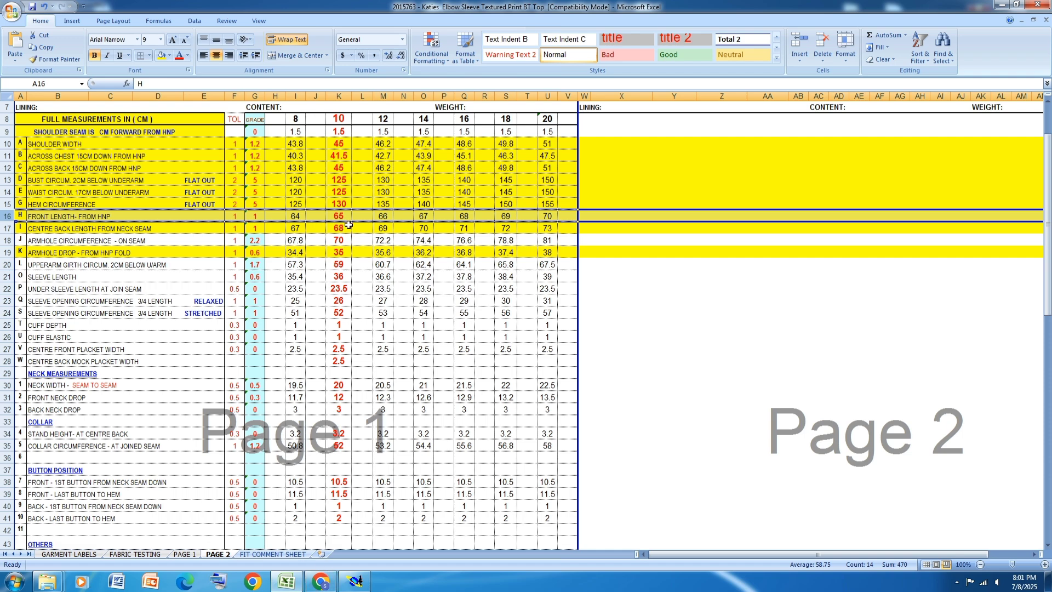
# Step: Switch to Modaris, place a developed point at -65 cm from the neck end of the lower horizontal line, and pin it
pyautogui.click(355, 582)
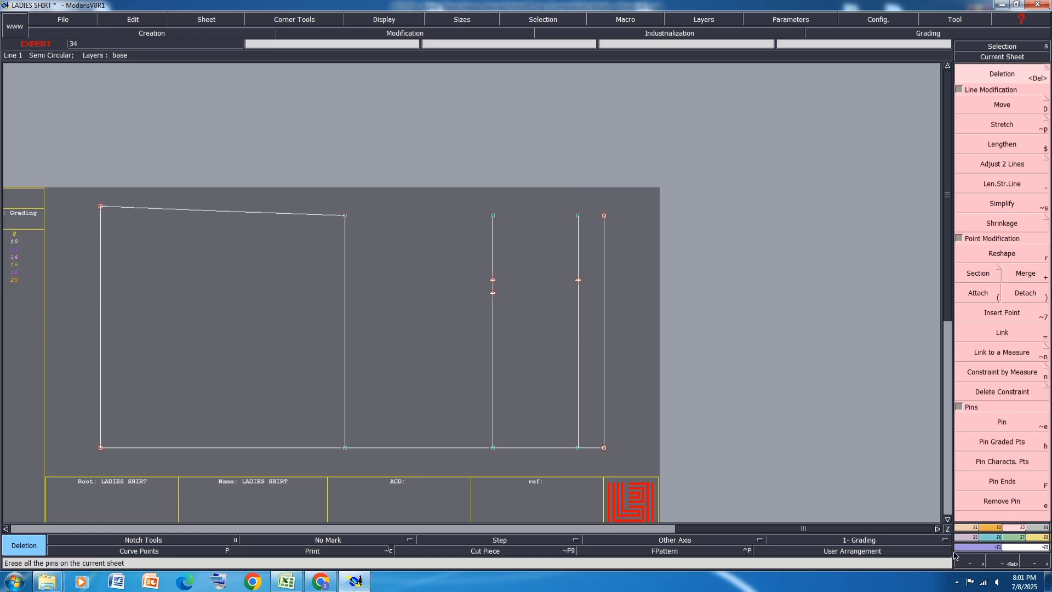
pyautogui.click(975, 527)
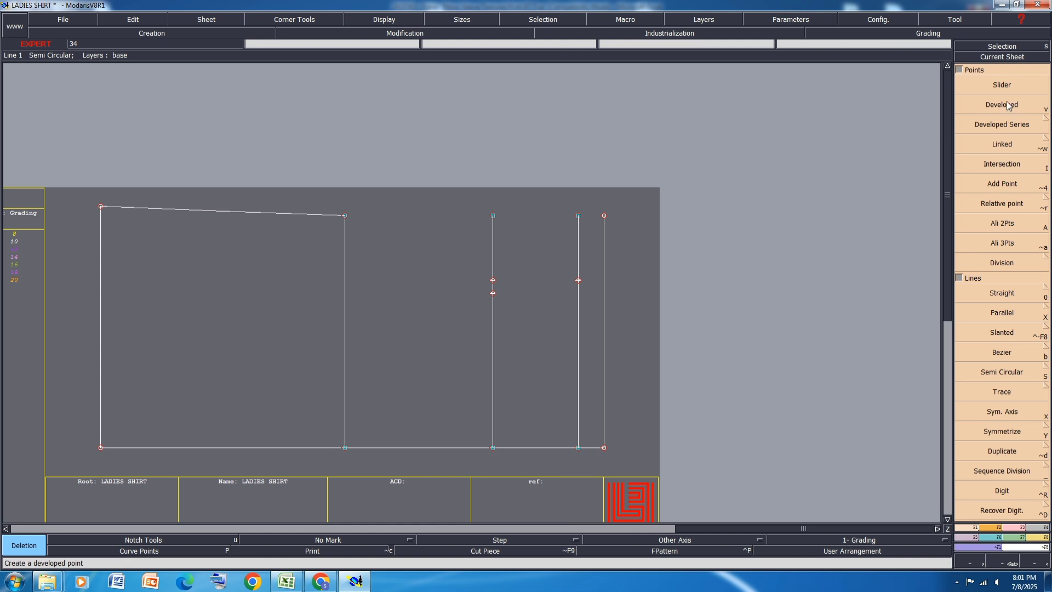
pyautogui.click(1008, 105)
pyautogui.click(294, 446)
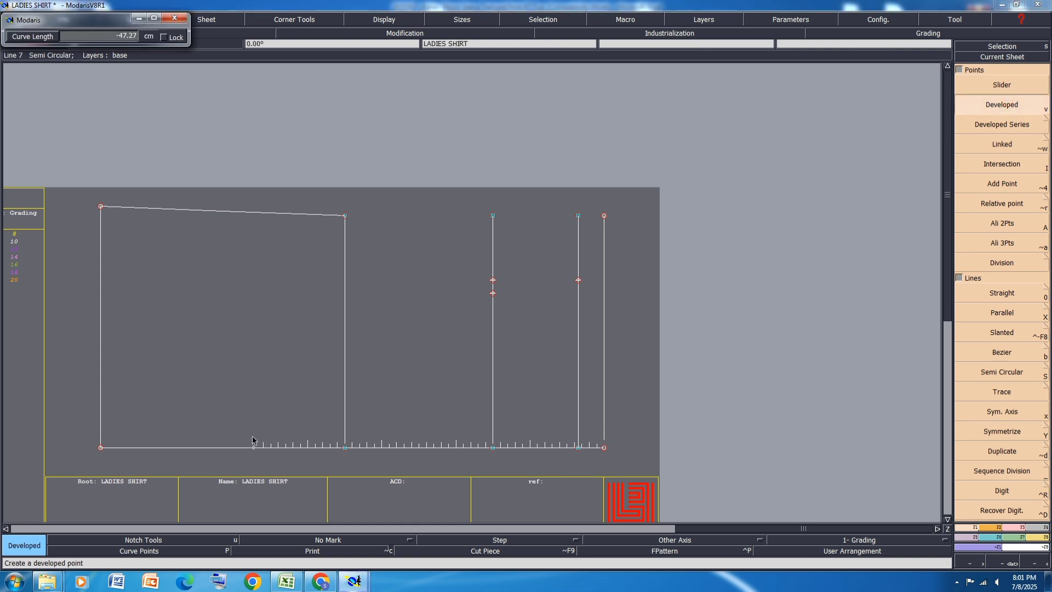
pyautogui.press('Down')
pyautogui.write('-')
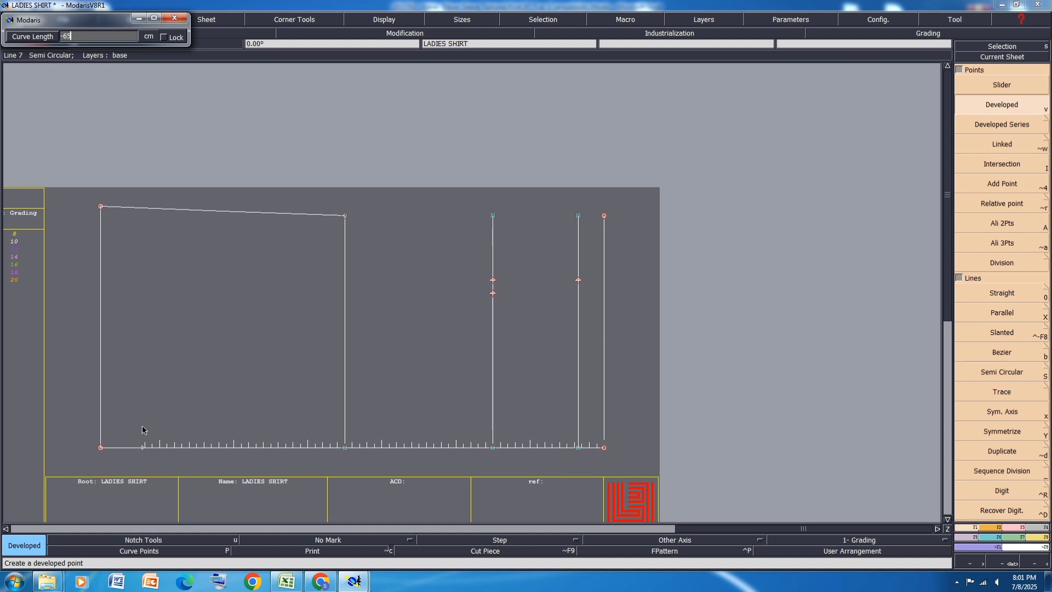
pyautogui.press('Return')
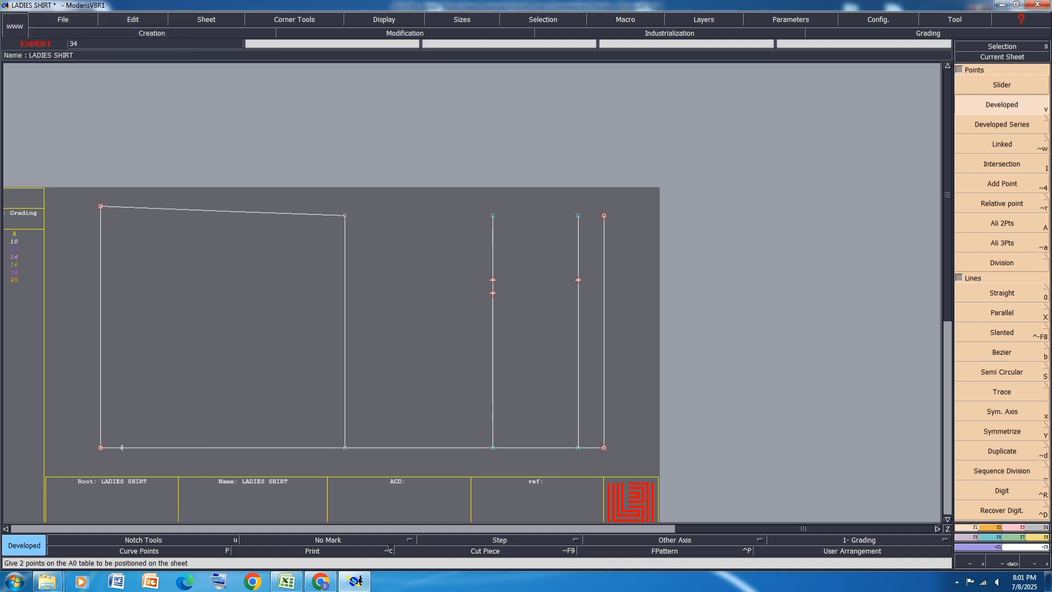
pyautogui.click(1018, 528)
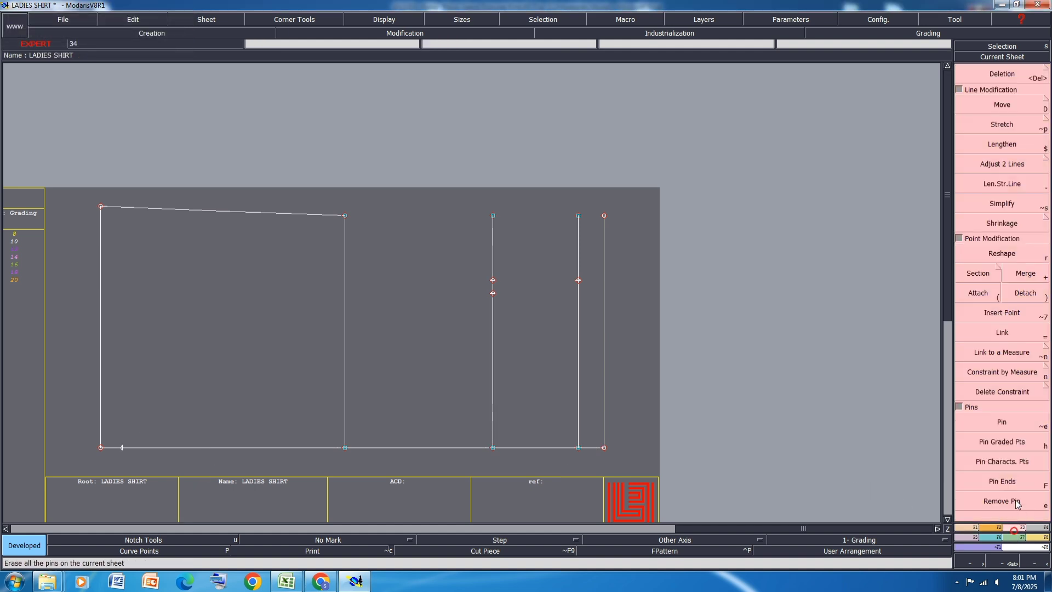
pyautogui.click(1013, 458)
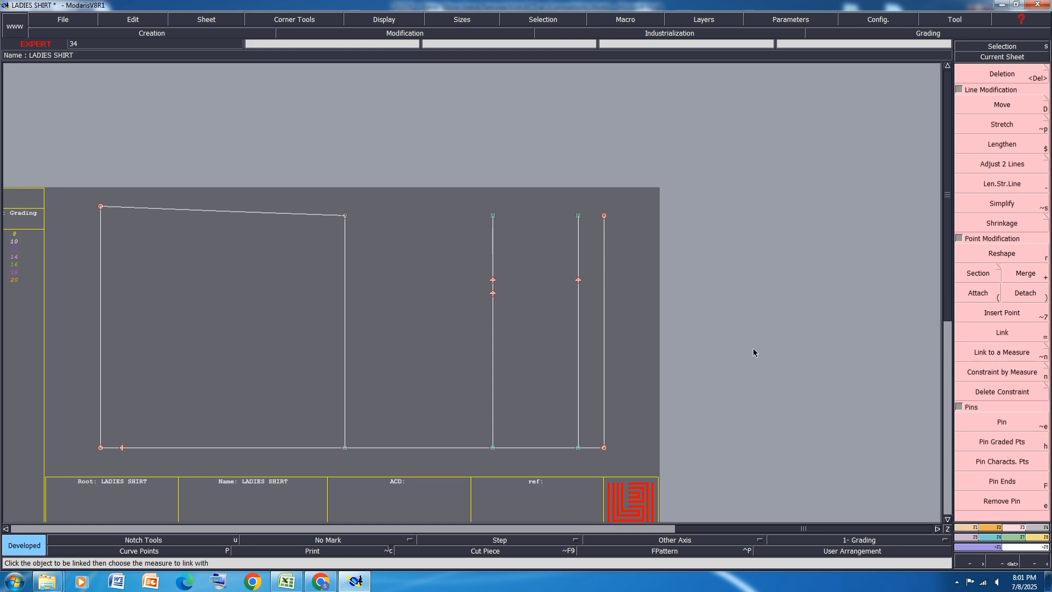
# Step: Switch to the Excel size specification and highlight the neck measurements heading and neck width rows in yellow
pyautogui.click(287, 581)
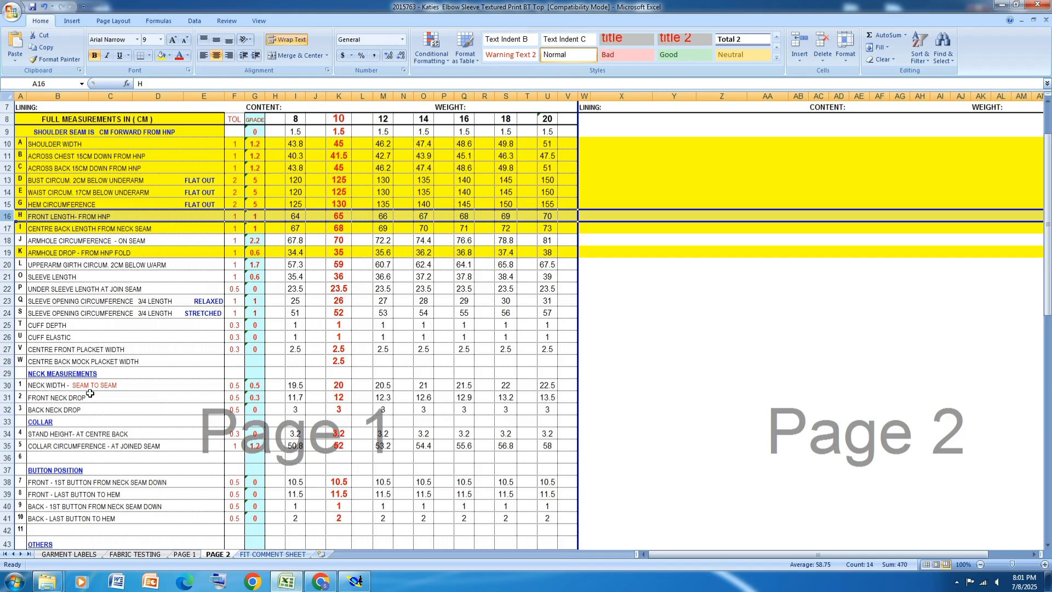
pyautogui.click(7, 373)
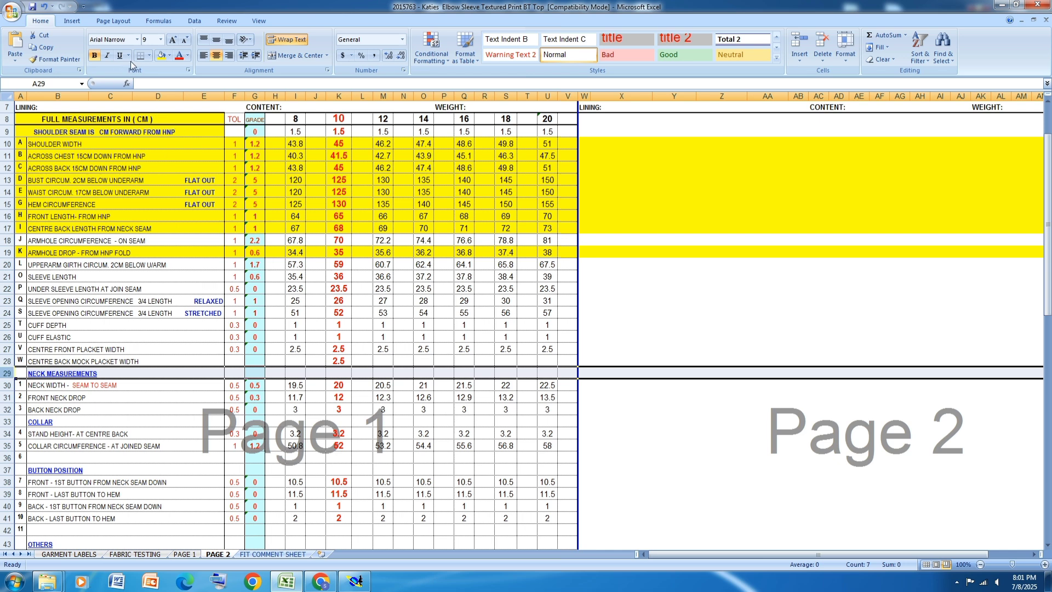
pyautogui.click(161, 54)
pyautogui.click(8, 385)
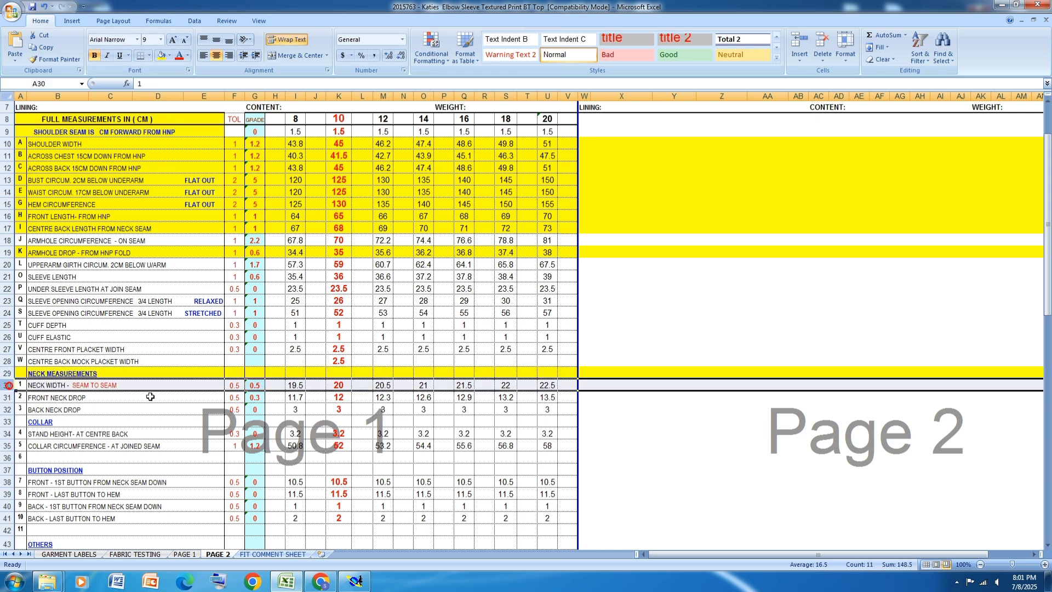
pyautogui.click(160, 55)
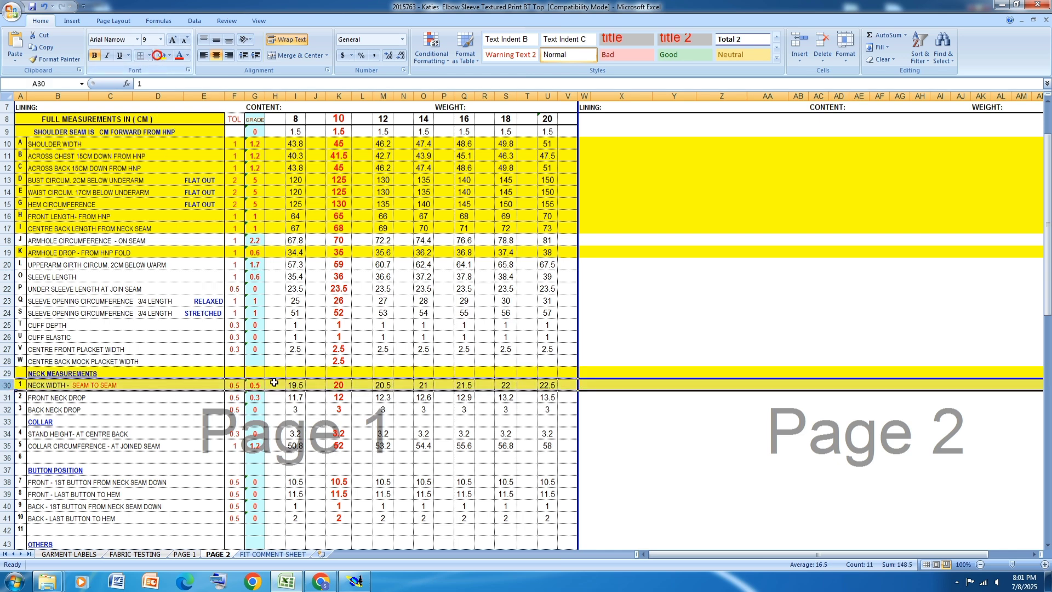
pyautogui.scroll(-3, 343, 475)
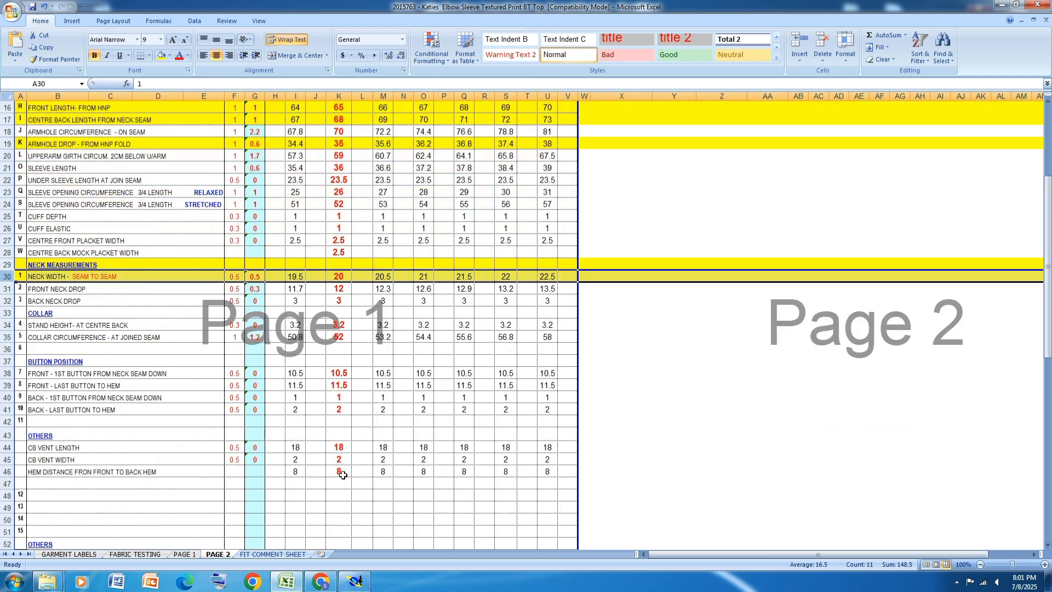
pyautogui.scroll(-4, 343, 475)
pyautogui.scroll(9, 343, 478)
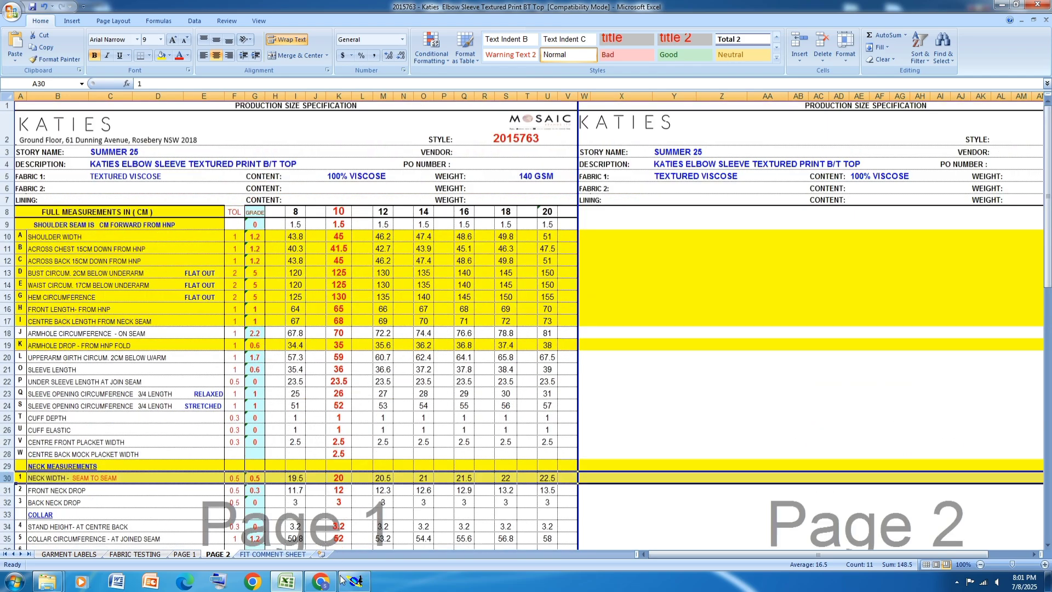
# Step: Switch to Modaris and place a developed point 10 cm up the rightmost vertical line from its lower end
pyautogui.click(355, 581)
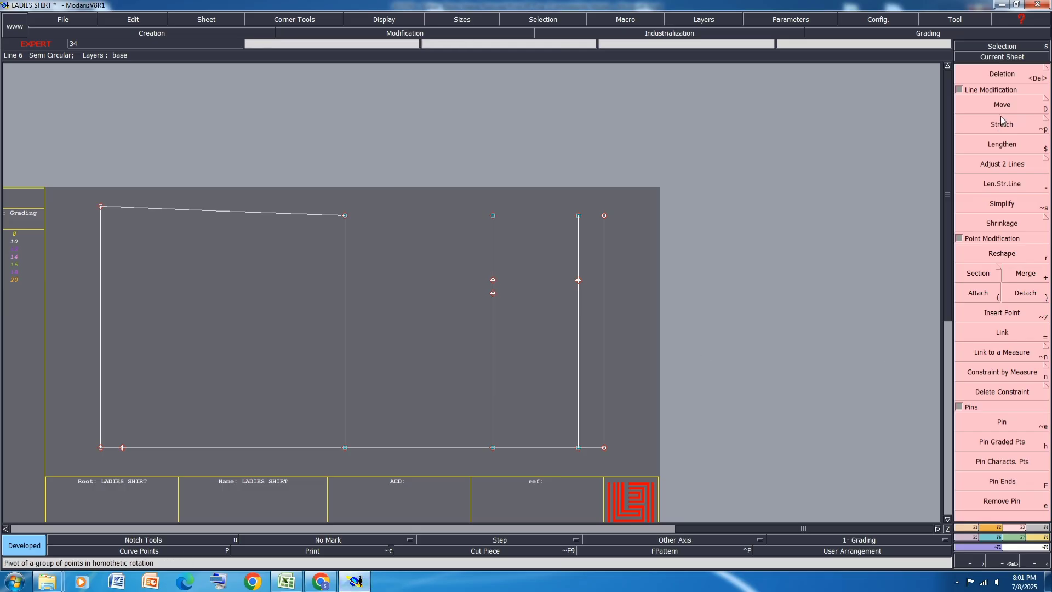
pyautogui.click(966, 528)
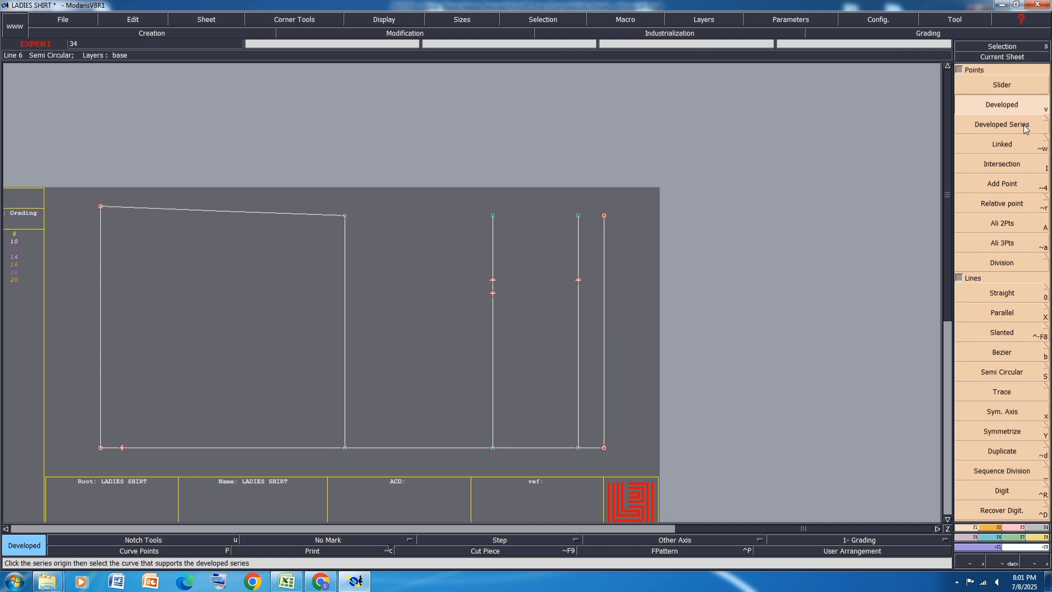
pyautogui.click(605, 448)
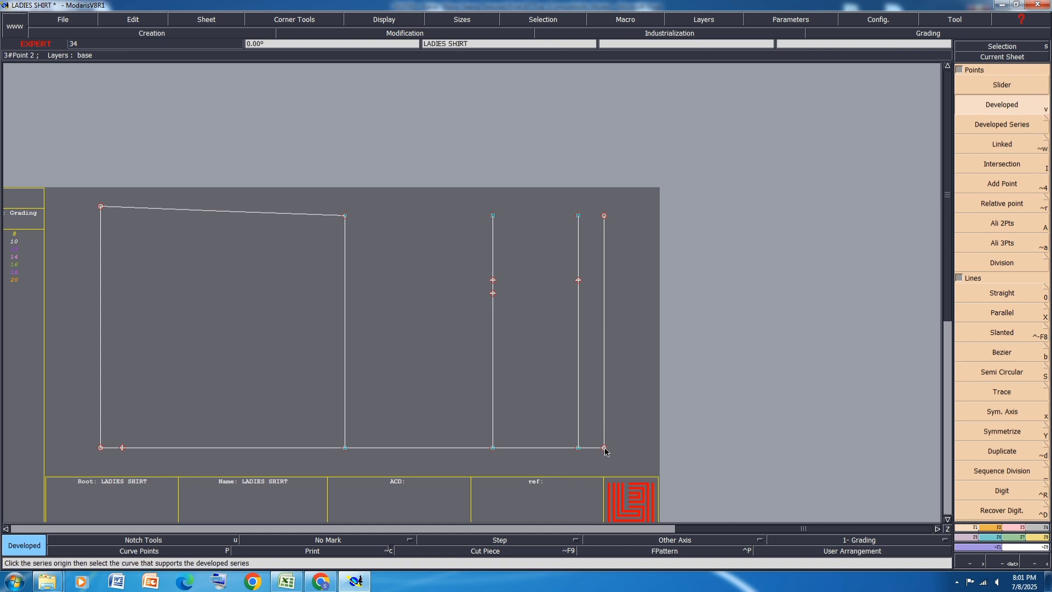
pyautogui.write('1')
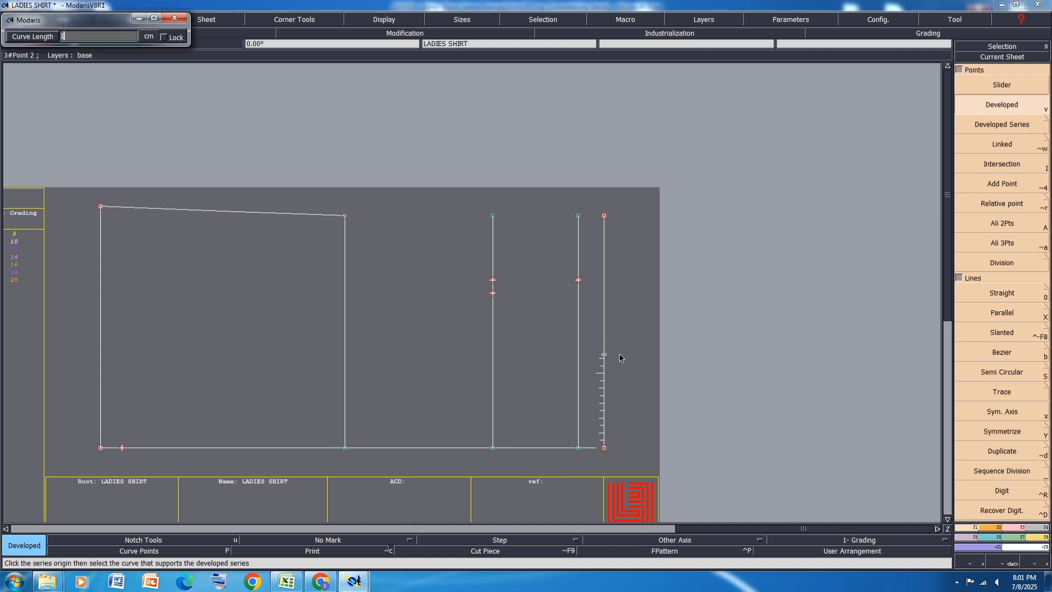
pyautogui.write('0')
pyautogui.press('Return')
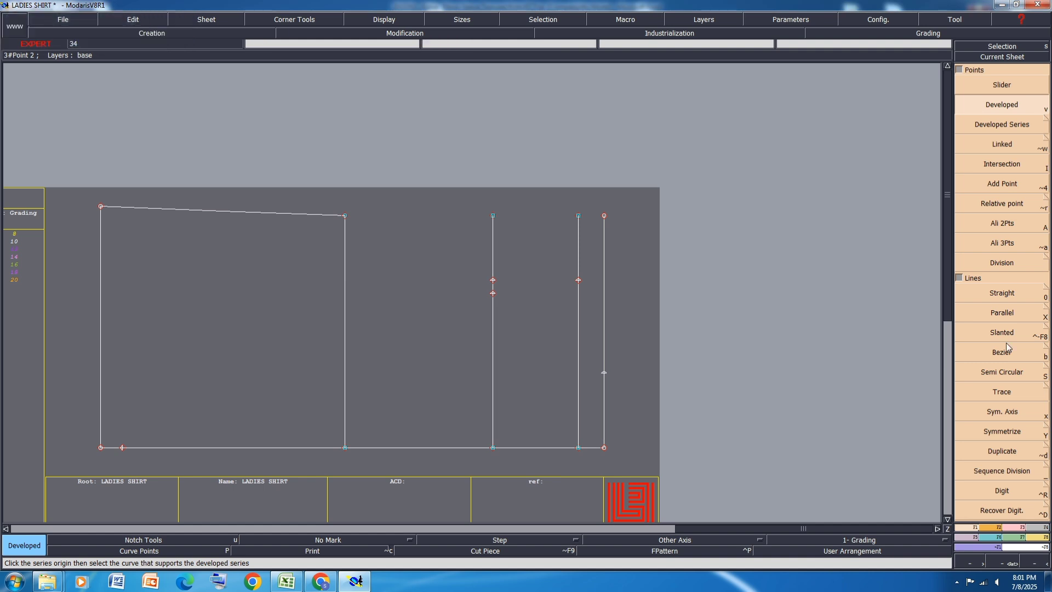
# Step: Switch to the Excel size specification and highlight the front neck drop row in yellow
pyautogui.click(285, 585)
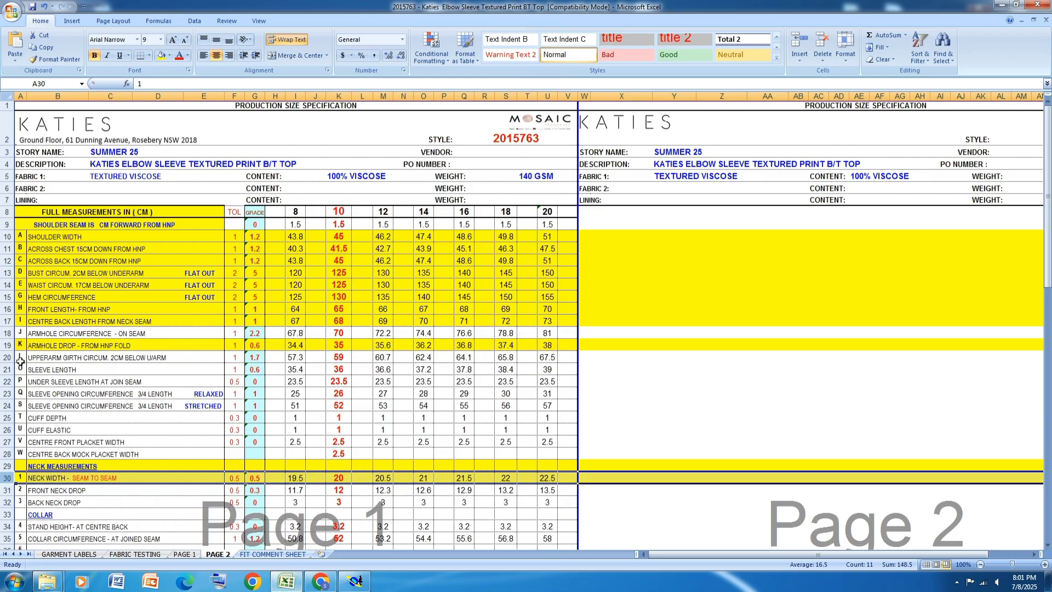
pyautogui.click(7, 490)
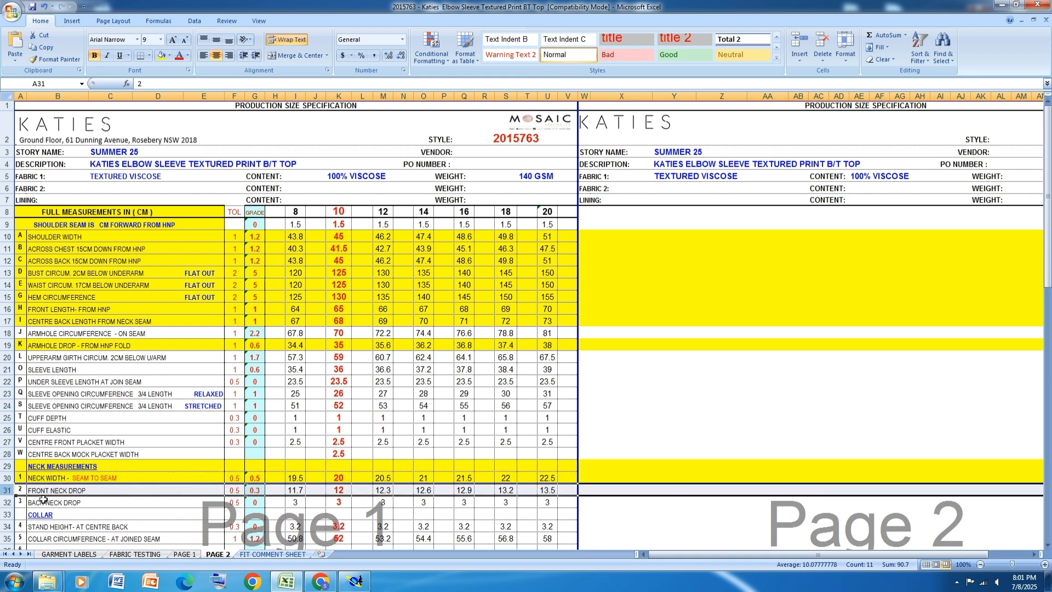
pyautogui.click(161, 55)
# Step: Switch to Modaris and place a developed point at -12 cm along the lower horizontal line from its neck end
pyautogui.click(355, 582)
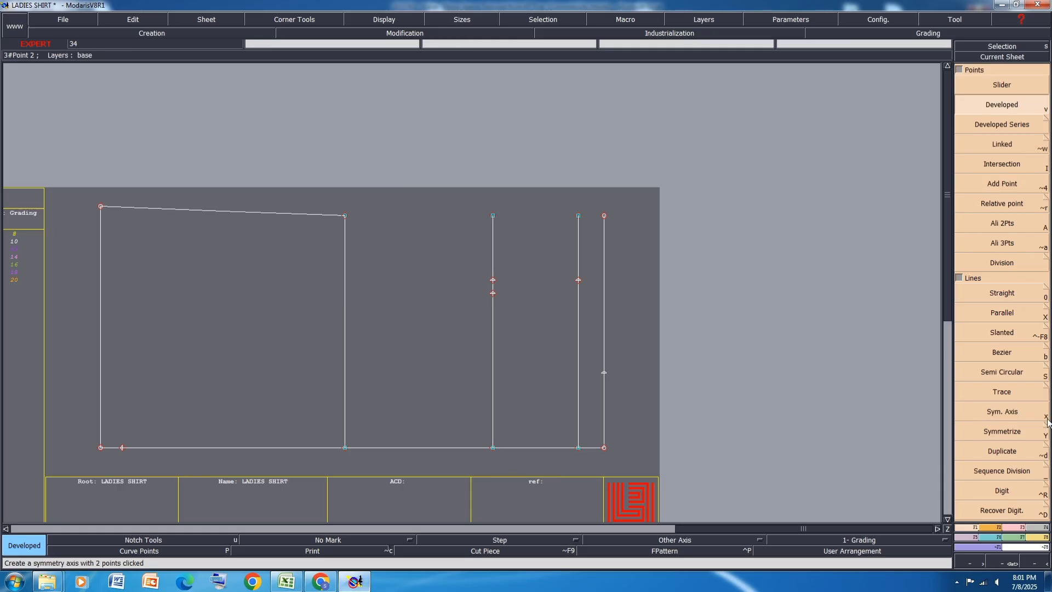
pyautogui.click(604, 449)
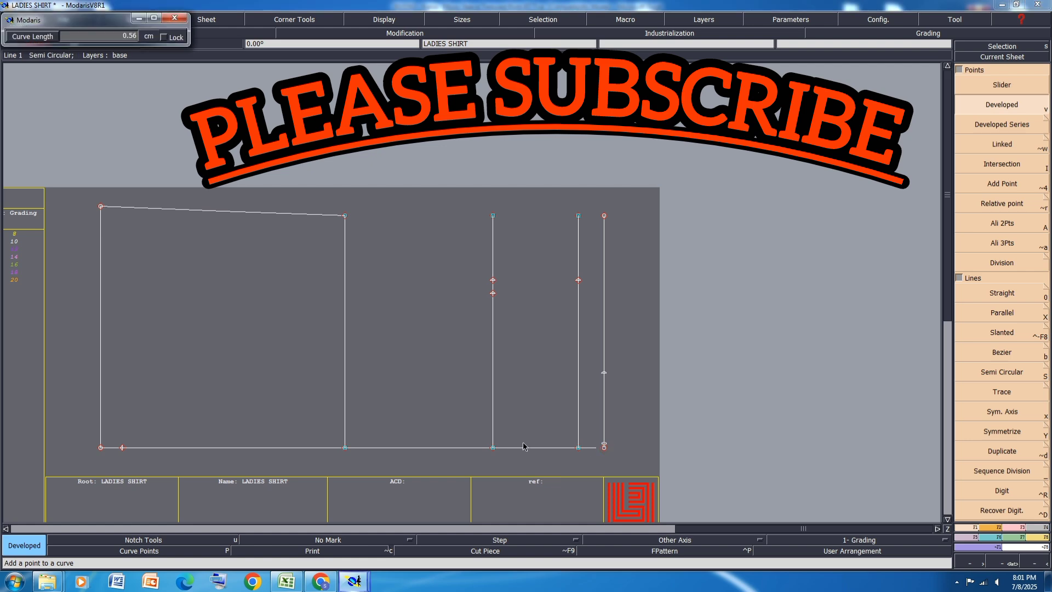
pyautogui.press('Down')
pyautogui.write('-12.00')
pyautogui.press('Return')
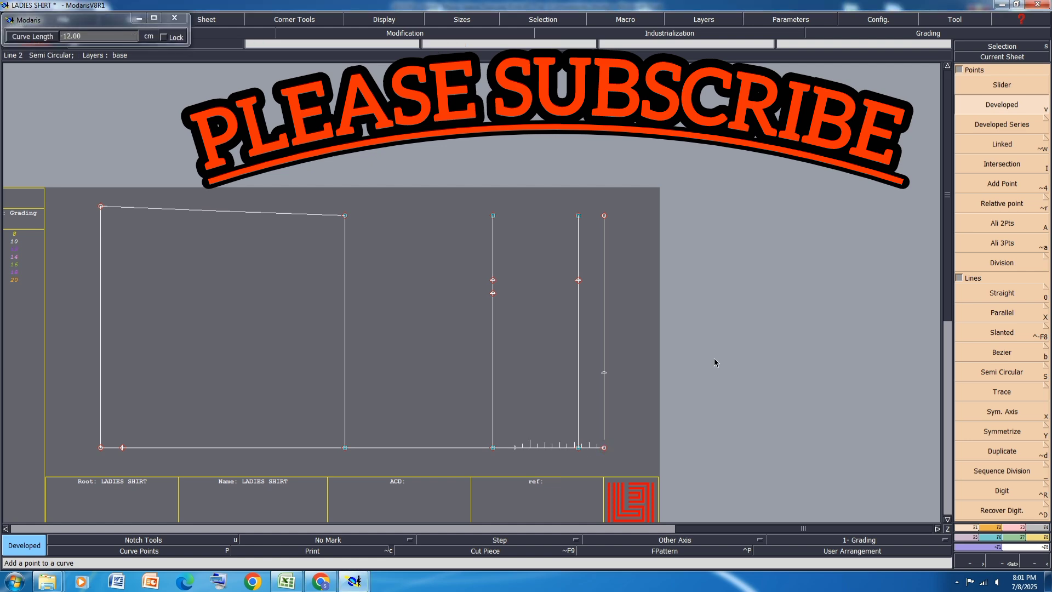
# Step: Switch to the Excel size specification and highlight the back neck drop row in yellow
pyautogui.click(287, 583)
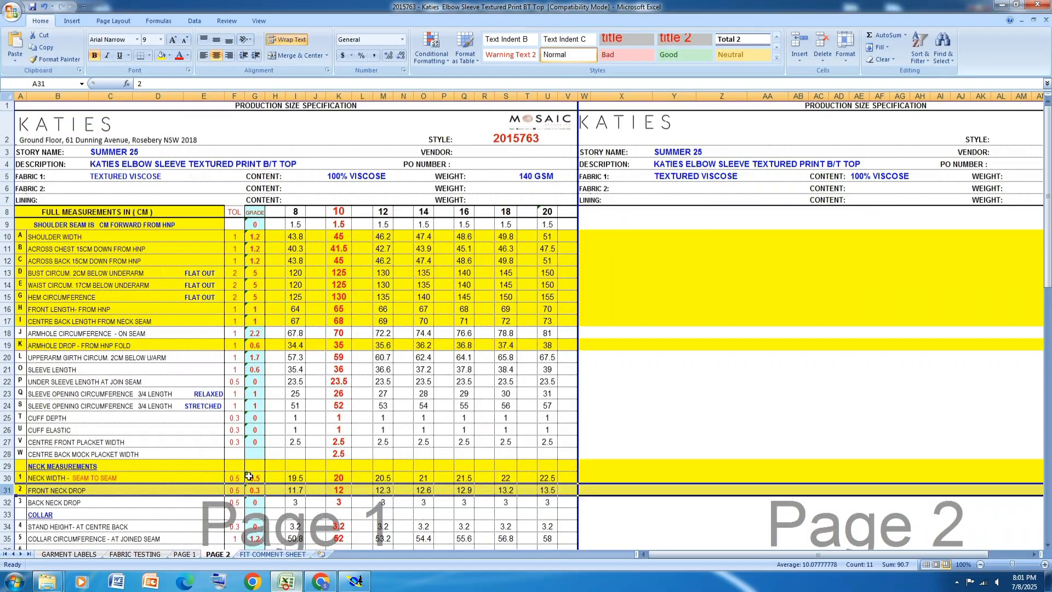
pyautogui.click(6, 502)
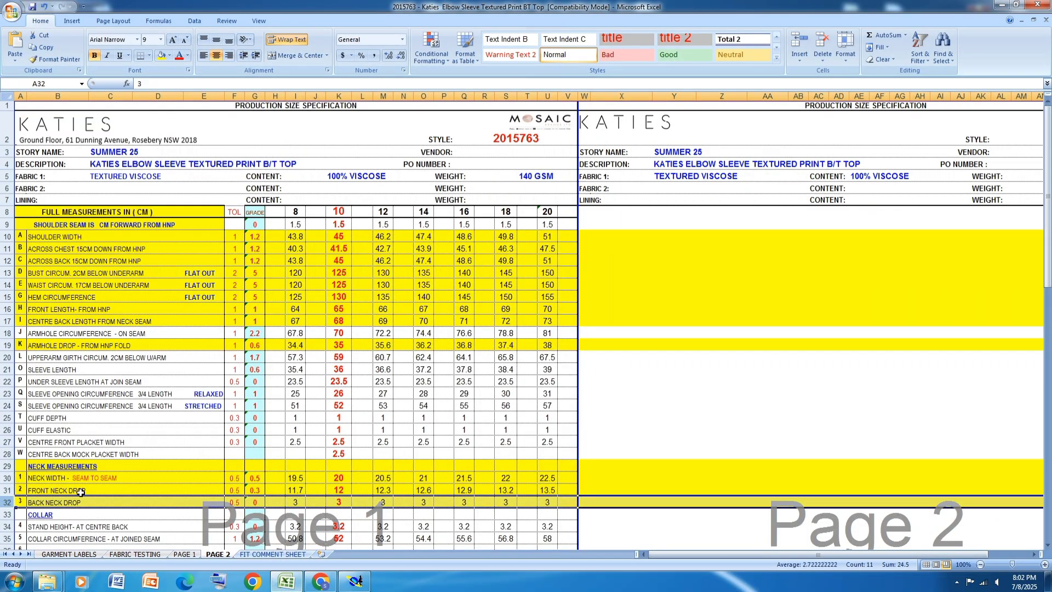
# Step: Switch to Modaris and place a developed point at -3 cm along the lower horizontal line from its neck end
pyautogui.click(356, 582)
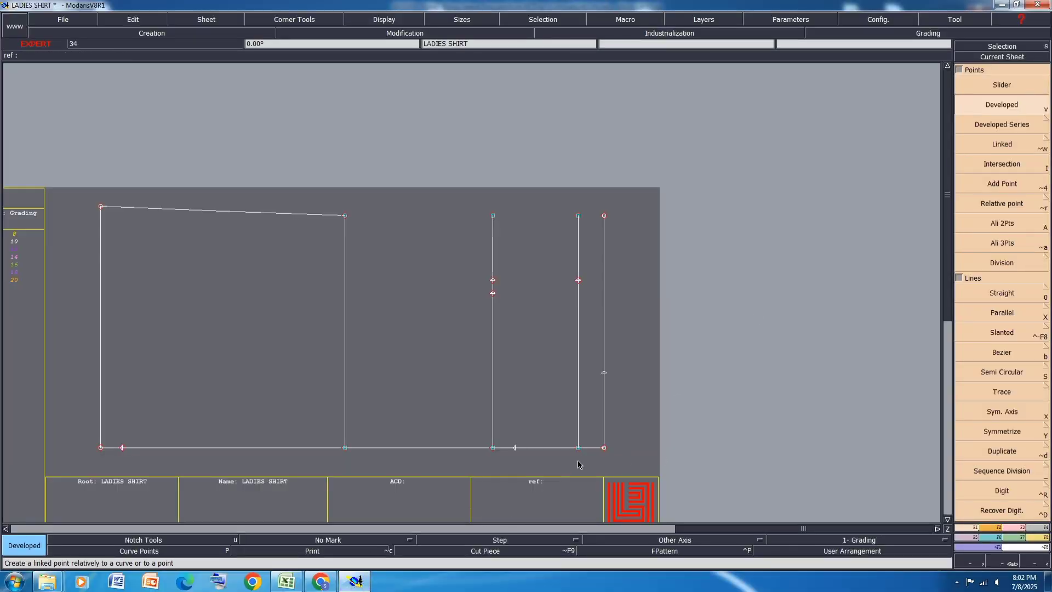
pyautogui.click(604, 449)
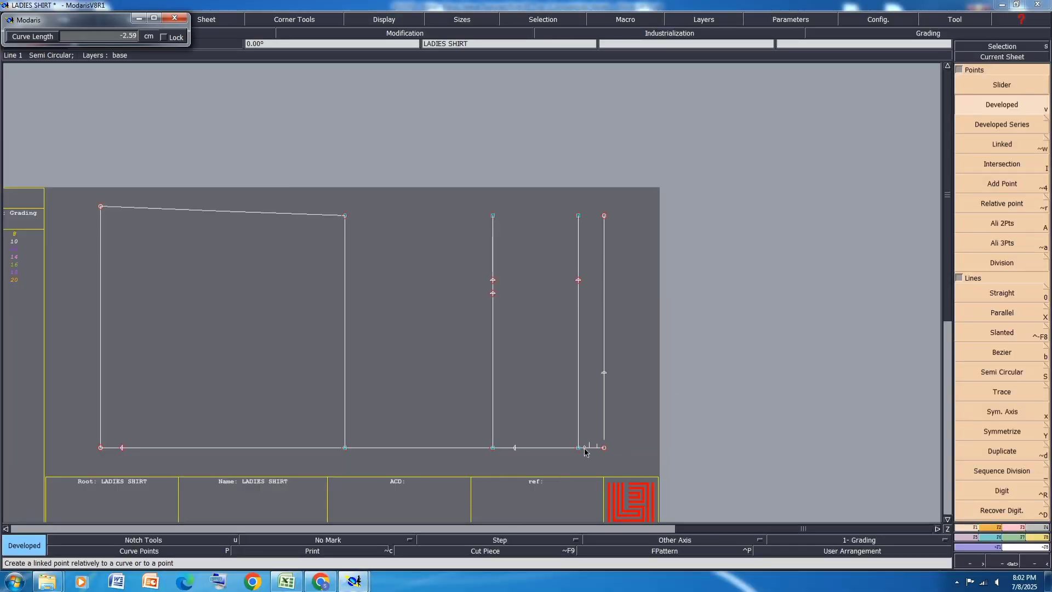
pyautogui.write('-12.00')
pyautogui.write('-3')
pyautogui.press('Return')
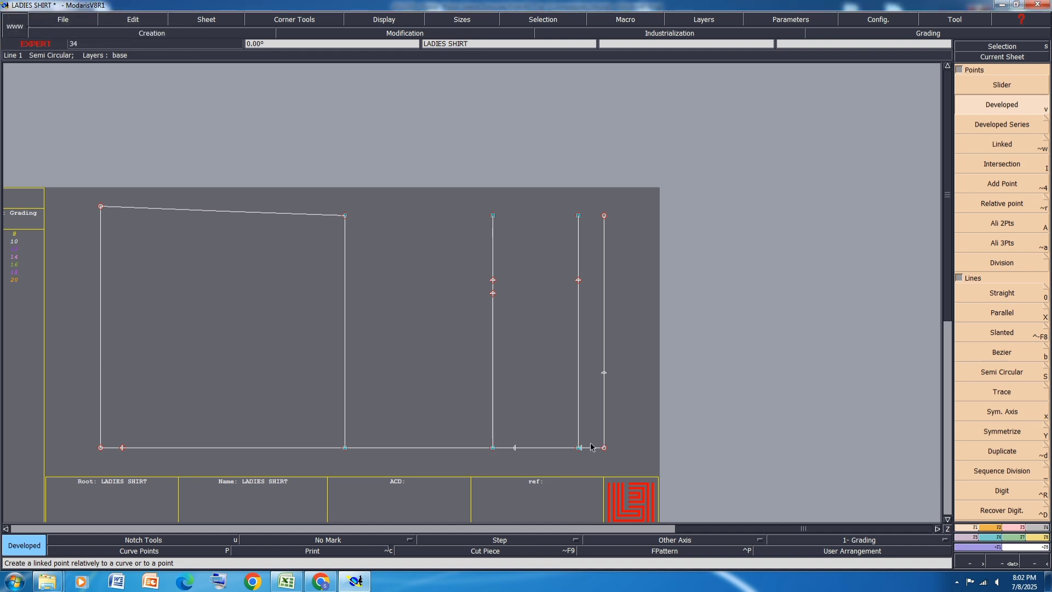
# Step: Switch to the Excel size specification and highlight the collar circumference at joined seam row in yellow
pyautogui.click(286, 582)
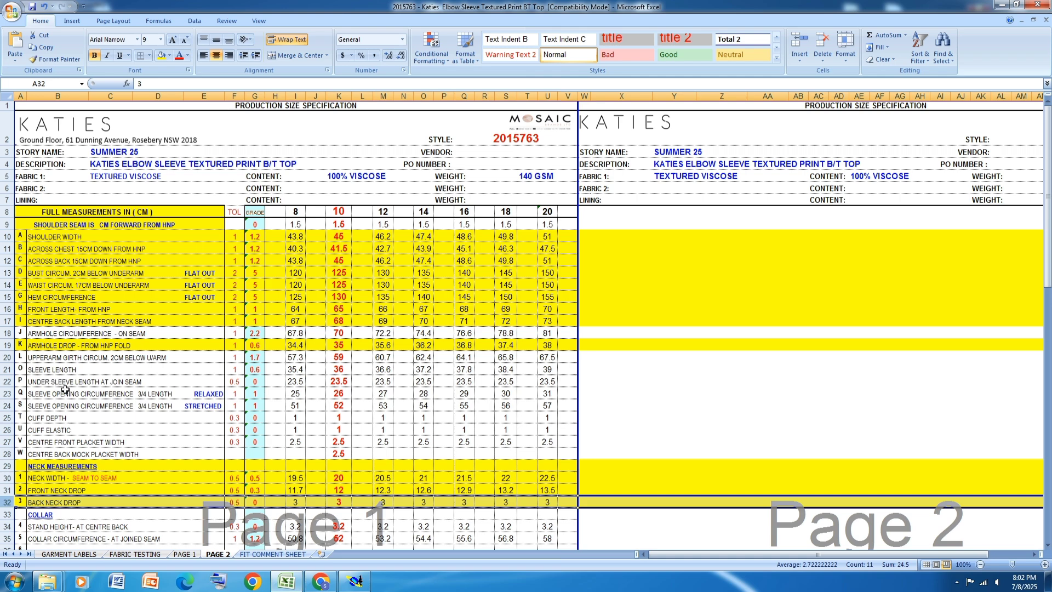
pyautogui.scroll(-3, 166, 369)
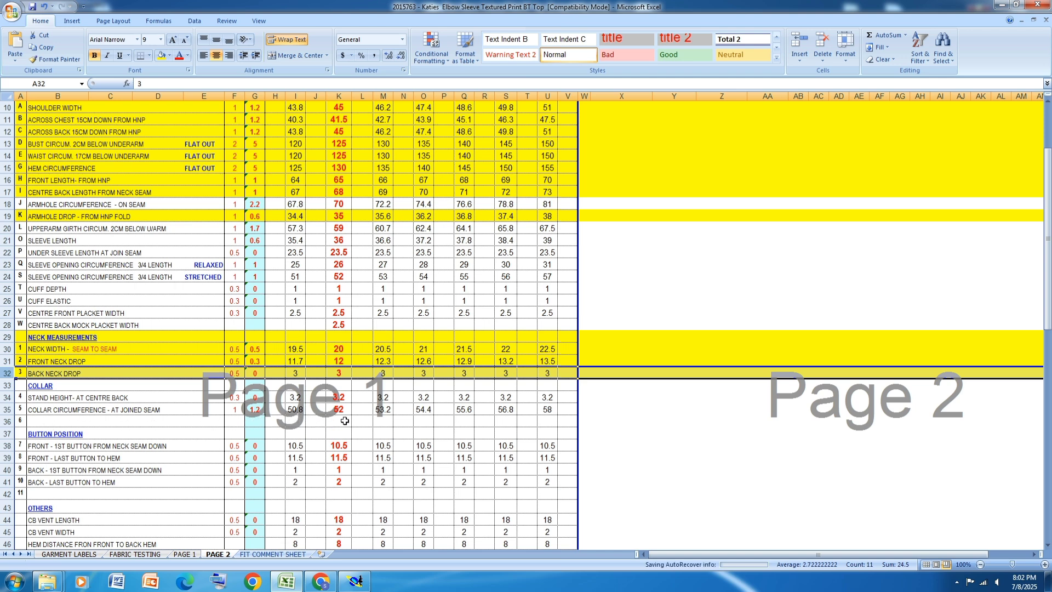
pyautogui.click(6, 410)
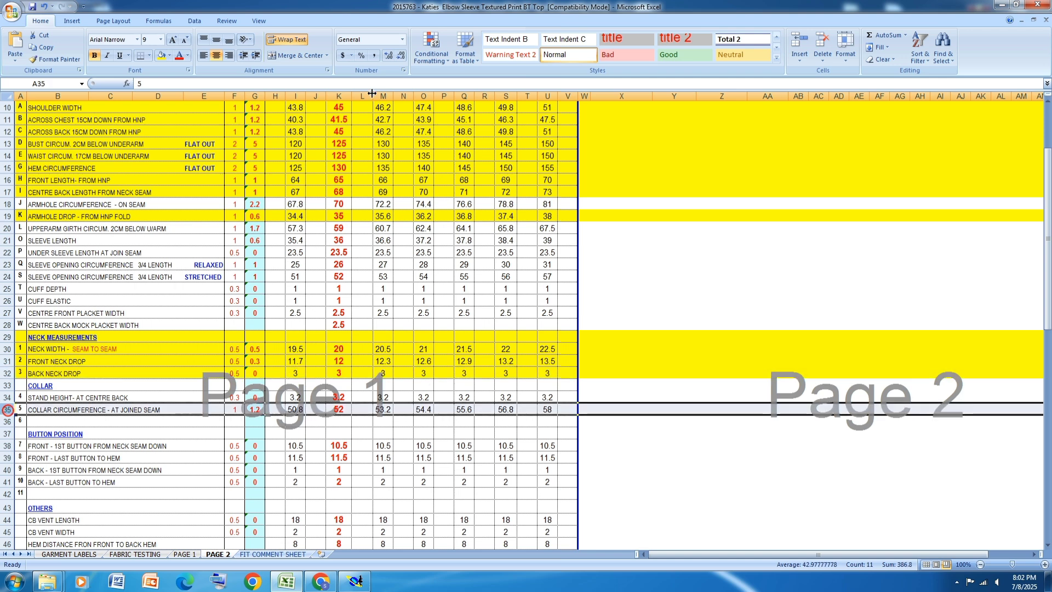
pyautogui.click(161, 56)
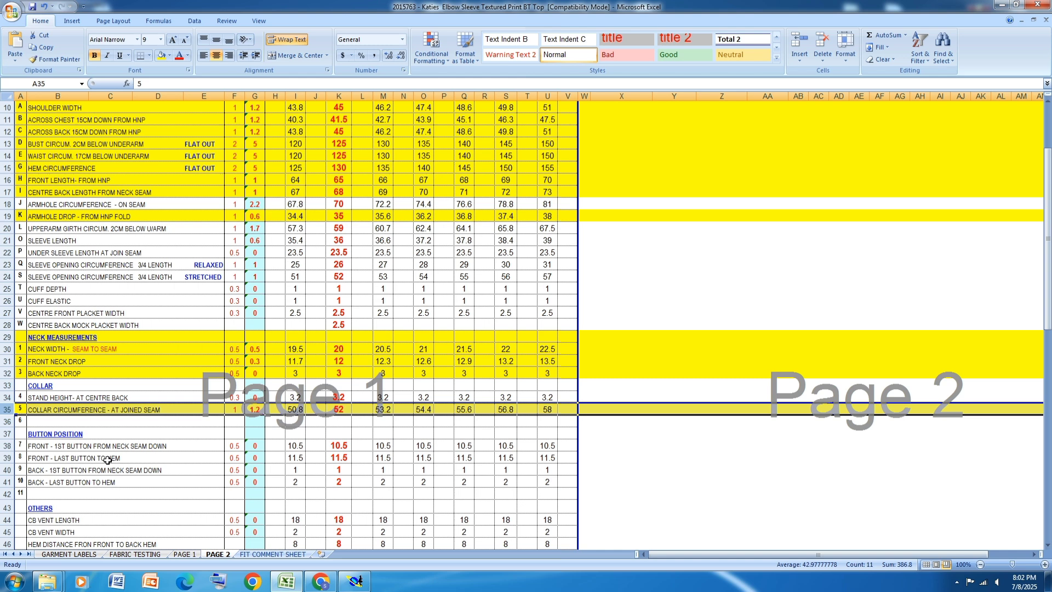
pyautogui.scroll(-1, 107, 461)
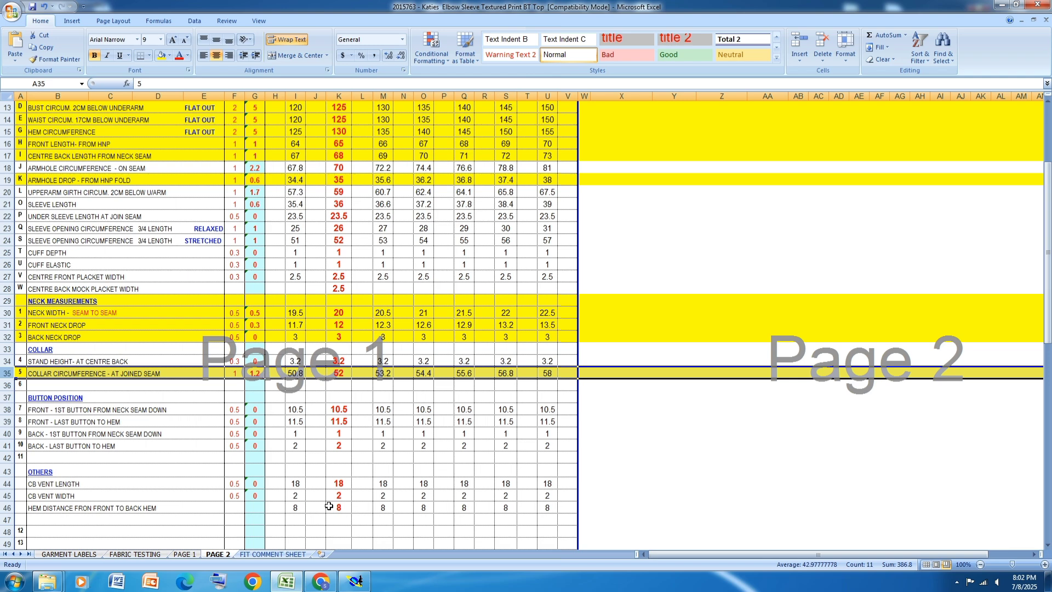
pyautogui.scroll(4, 328, 505)
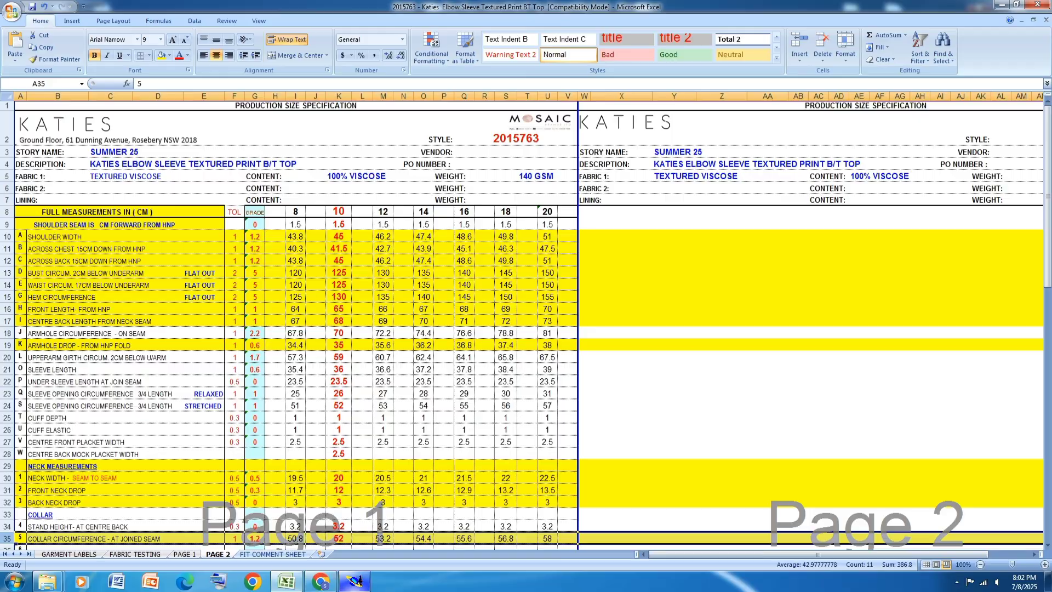
# Step: Highlight the shoulder seam forward from HNP row in yellow across the full size specification
pyautogui.click(354, 583)
pyautogui.click(356, 582)
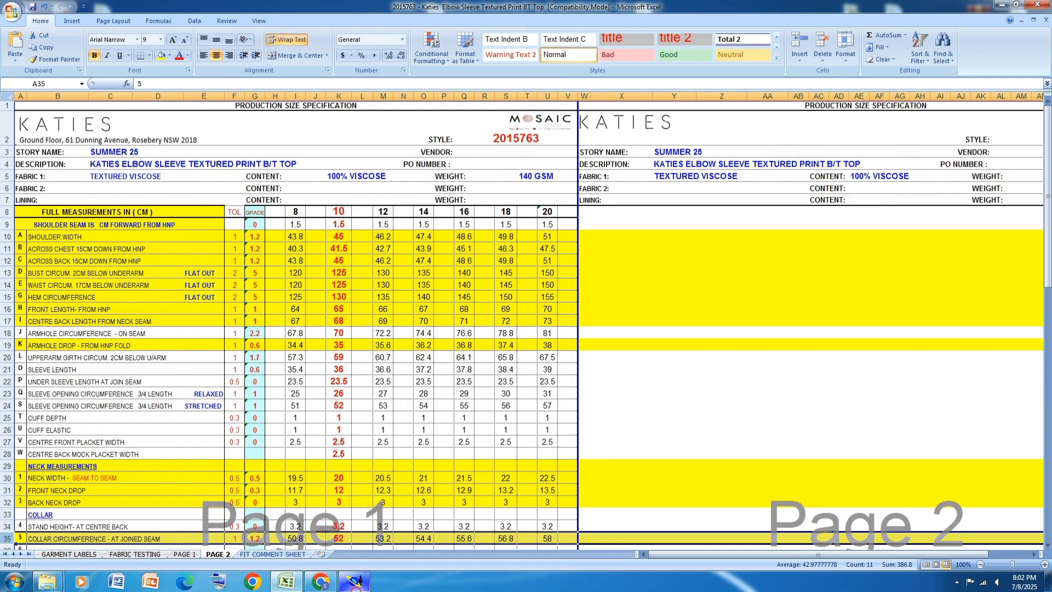
pyautogui.click(7, 224)
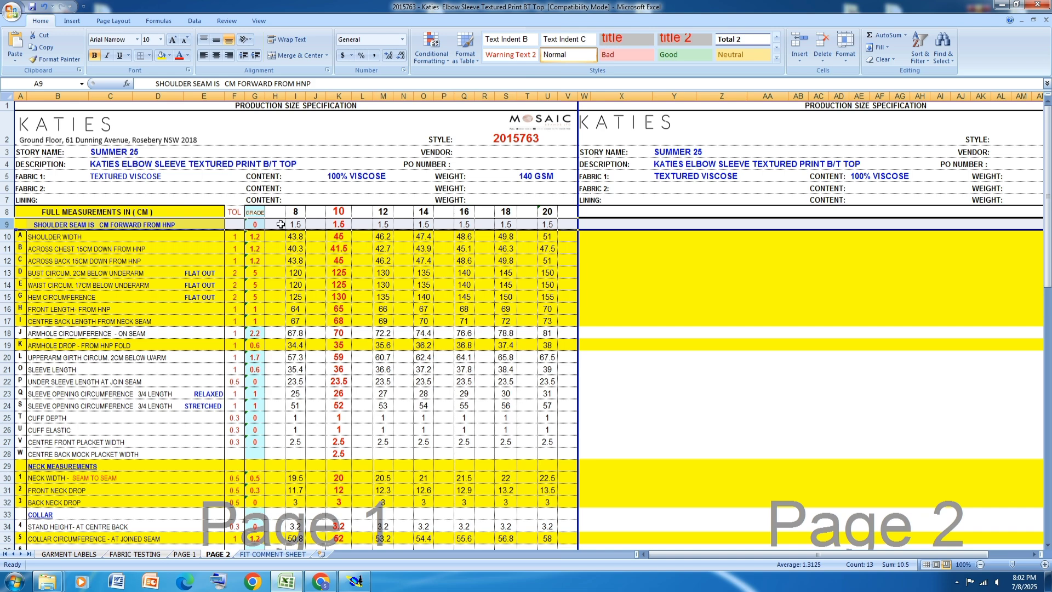
pyautogui.click(162, 55)
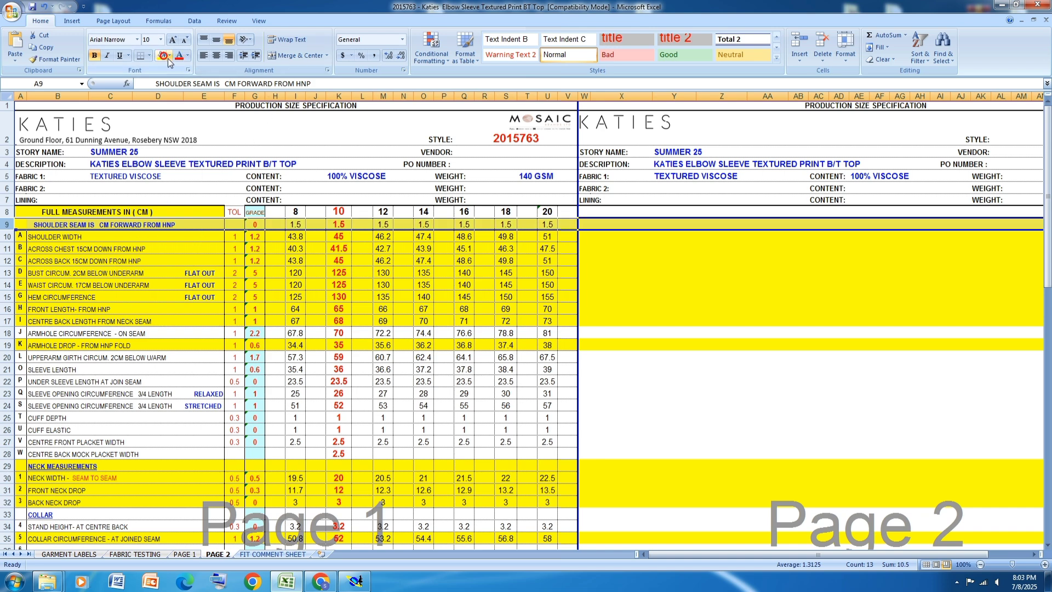
# Step: Switch to Modaris and insert the developed points into the vertical construction lines and the lower horizontal line with Insert Point
pyautogui.hotkey('alt', 'Tab')
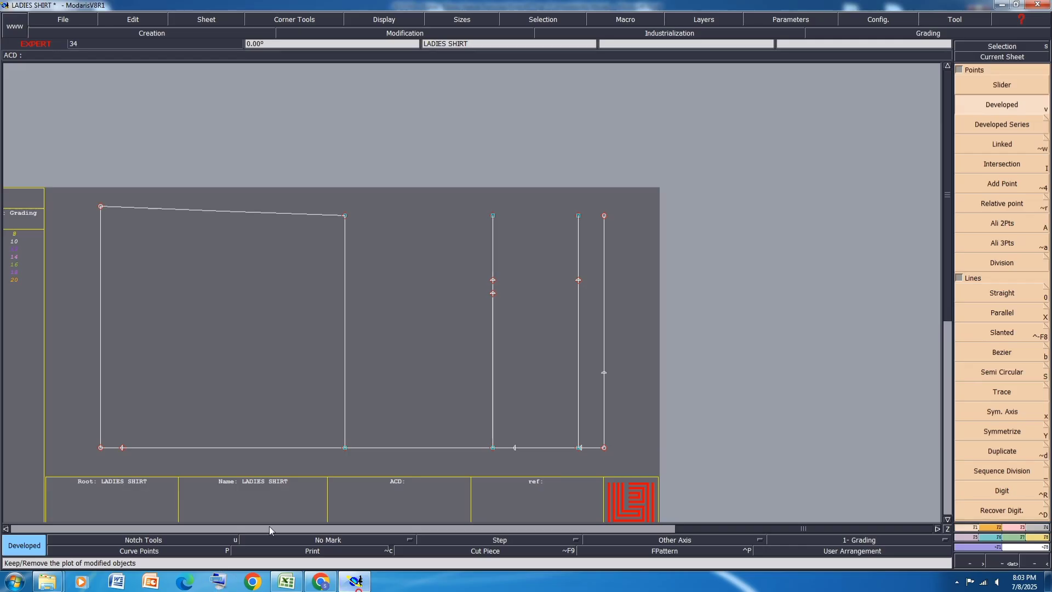
pyautogui.click(1017, 528)
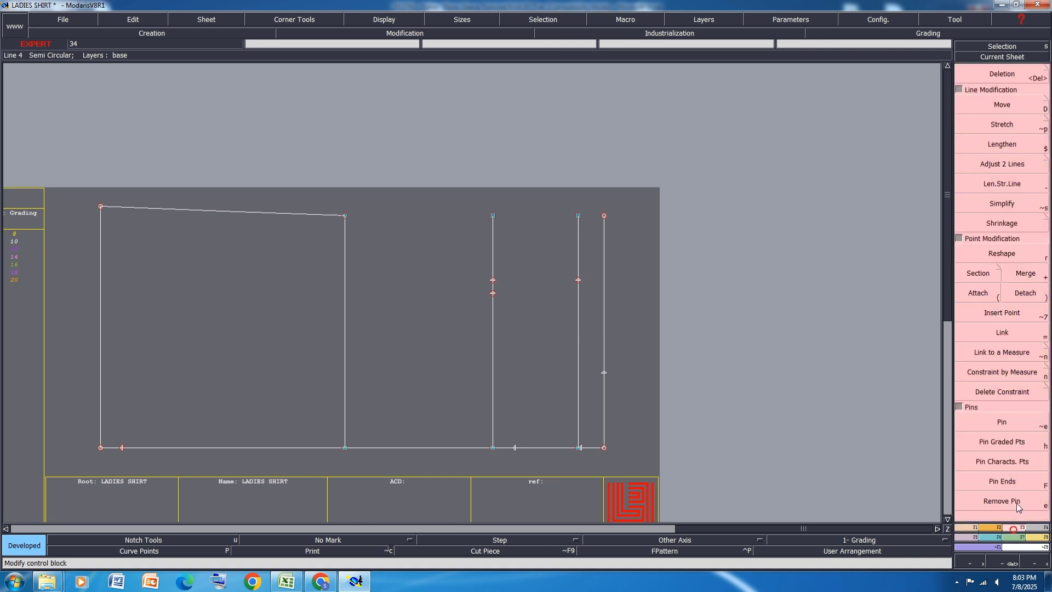
pyautogui.click(1012, 314)
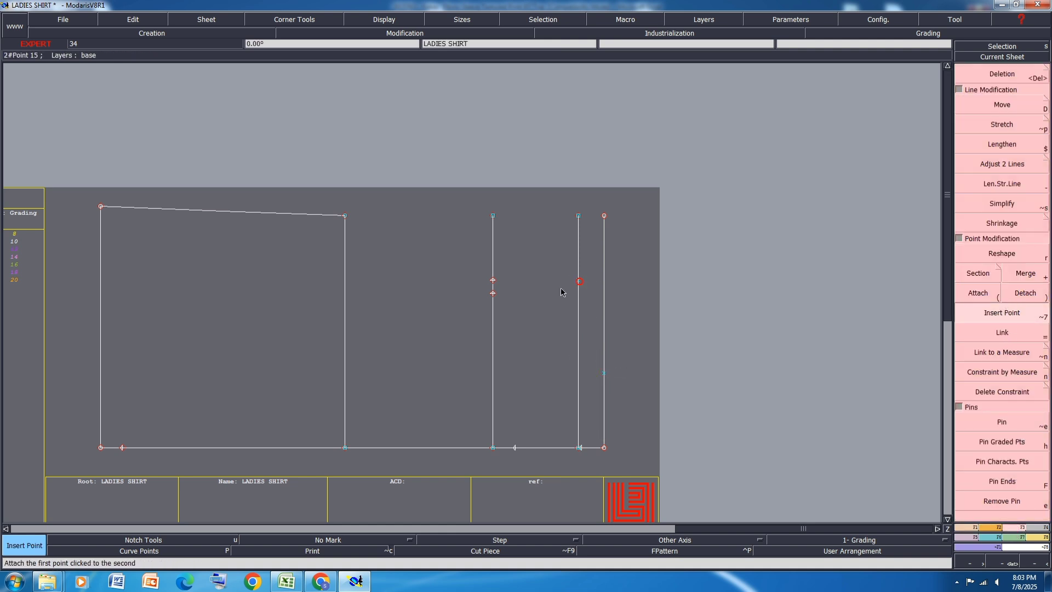
pyautogui.click(494, 282)
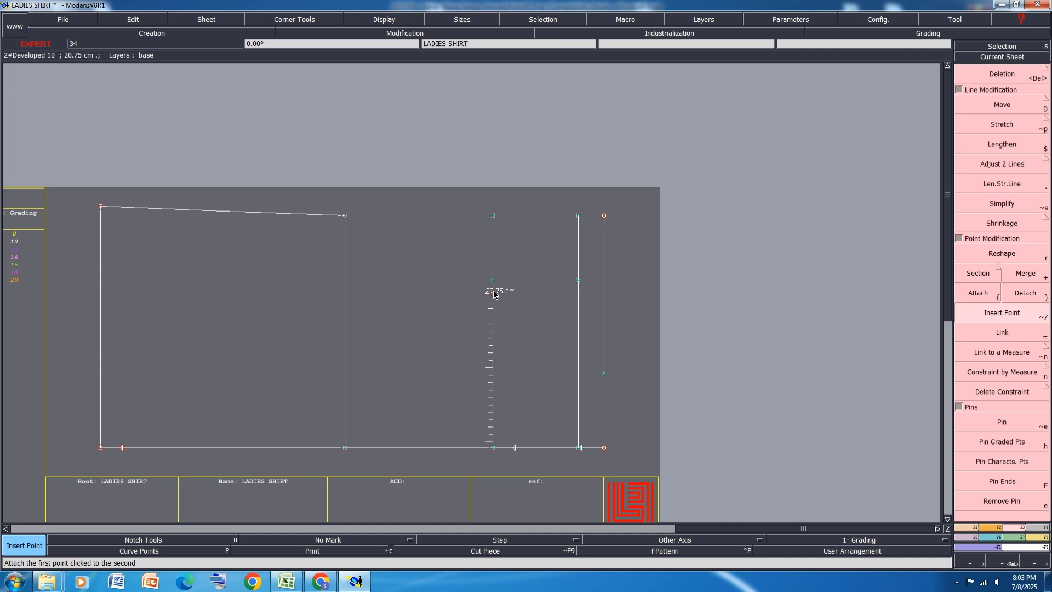
pyautogui.click(515, 448)
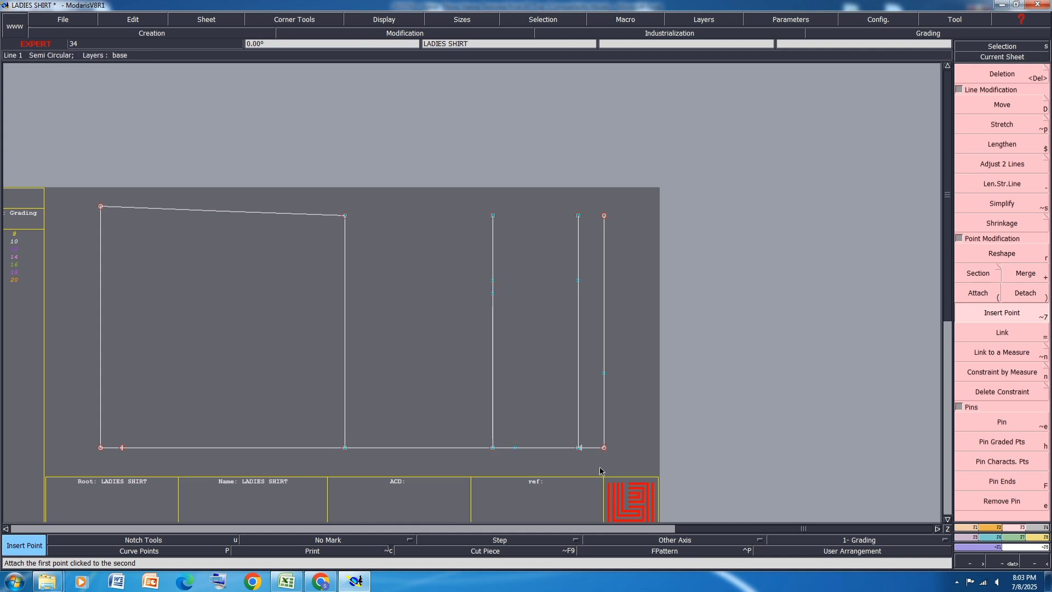
pyautogui.scroll(2, 600, 471)
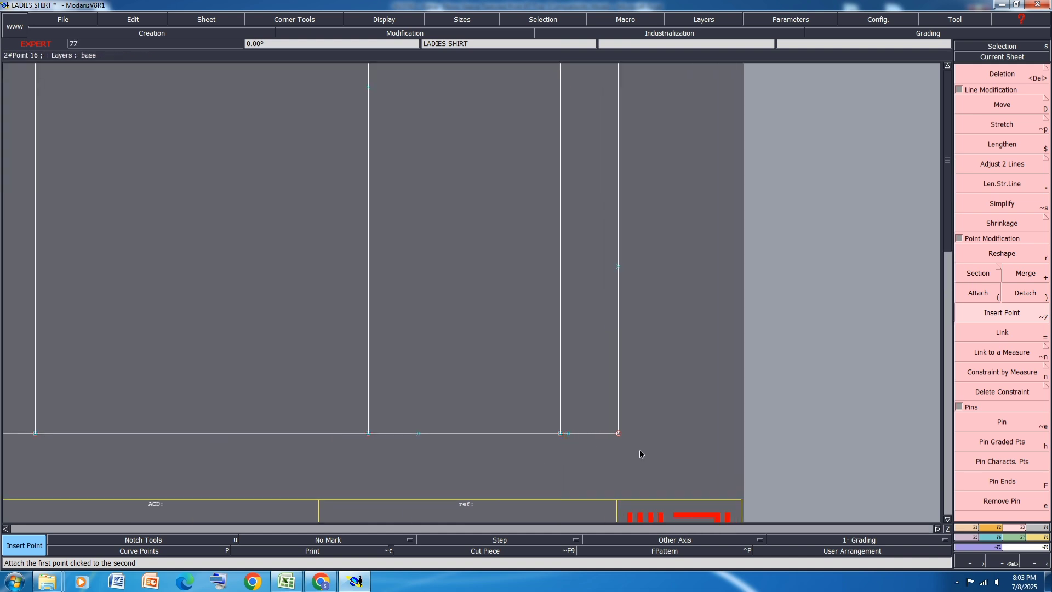
pyautogui.scroll(-2, 640, 451)
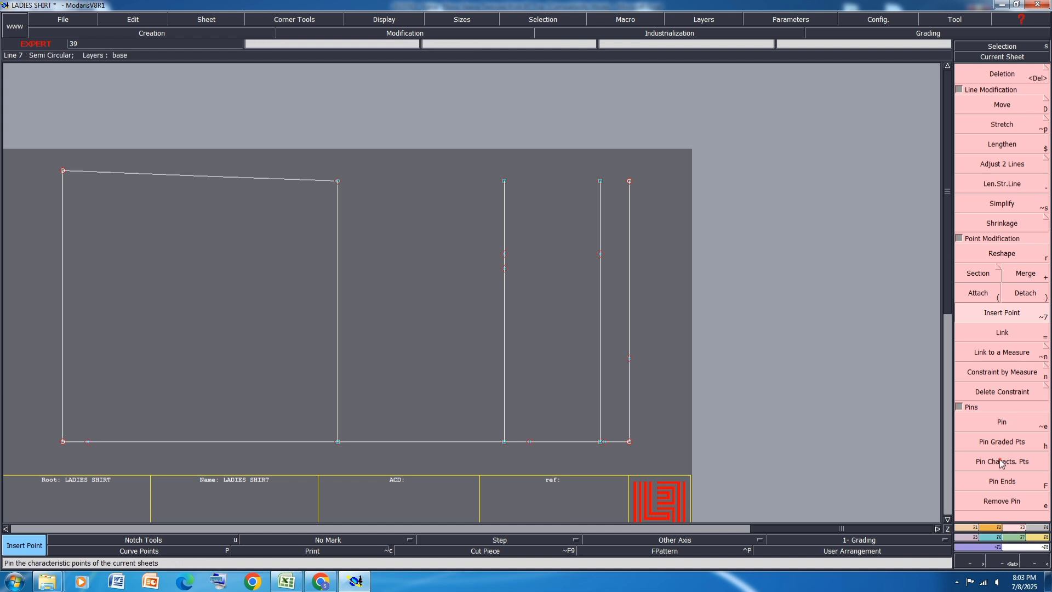
# Step: Switch to Excel and examine the garment sketch, construction details and sample photos on the PAGE 1 sheet
pyautogui.click(286, 581)
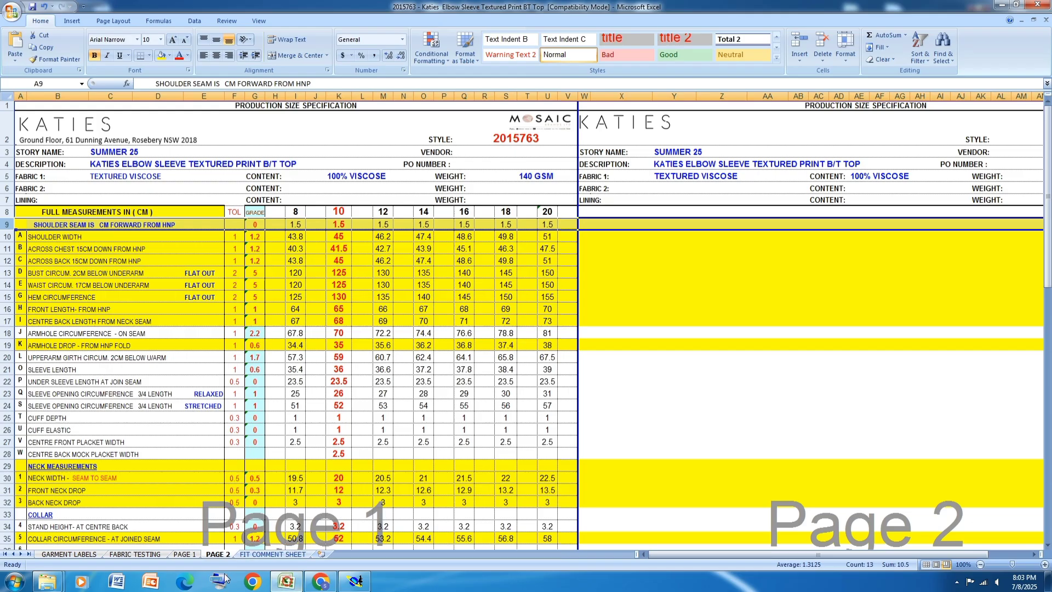
pyautogui.click(184, 554)
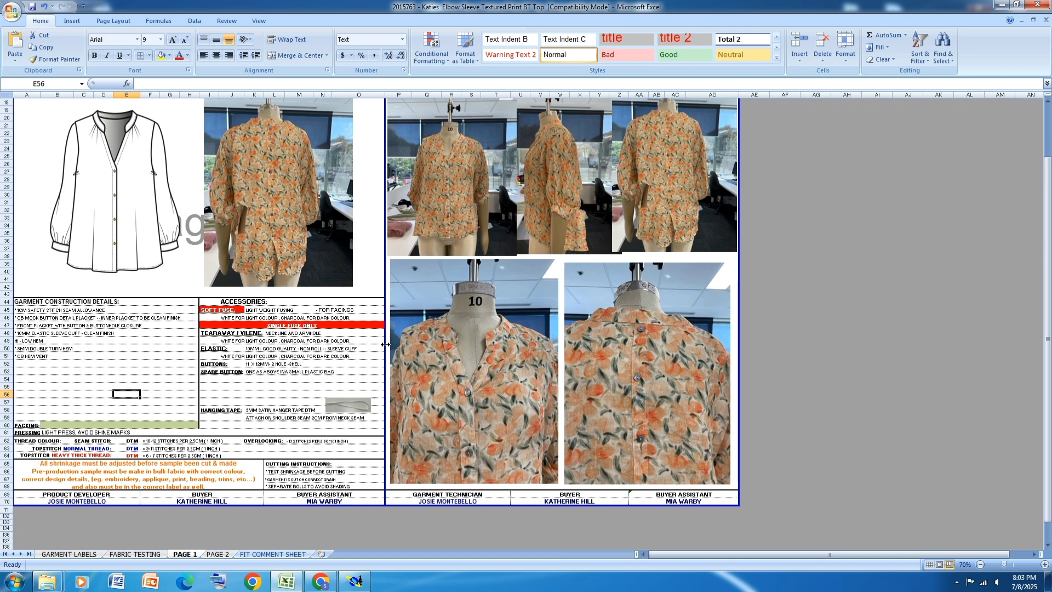
pyautogui.scroll(-3, 385, 344)
pyautogui.scroll(4, 385, 345)
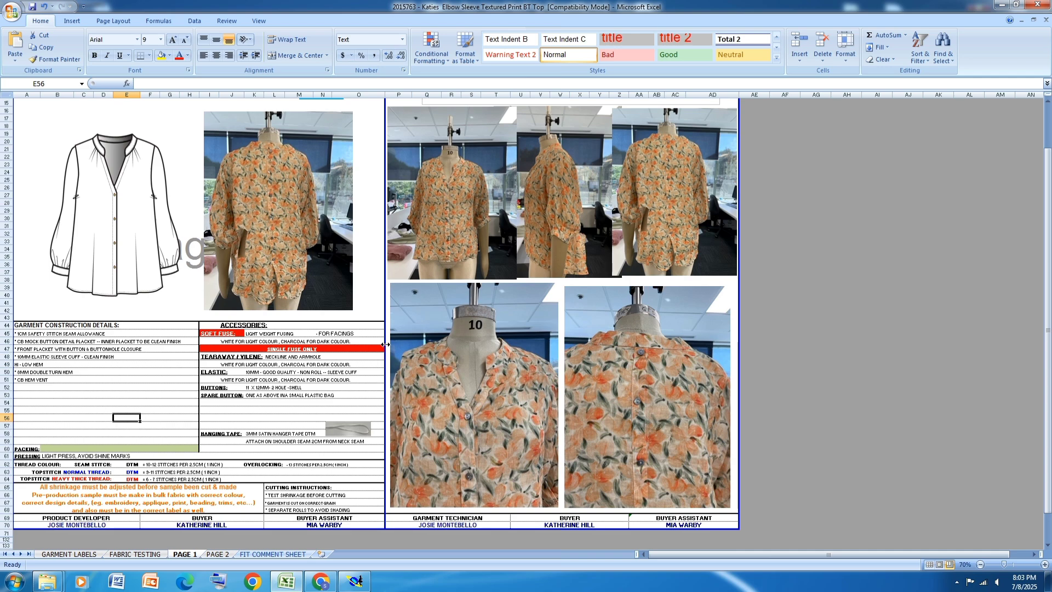
# Step: Switch to Modaris and move the side-seam corner of the hem line by 3 cm in X and 0 in Y
pyautogui.click(1002, 4)
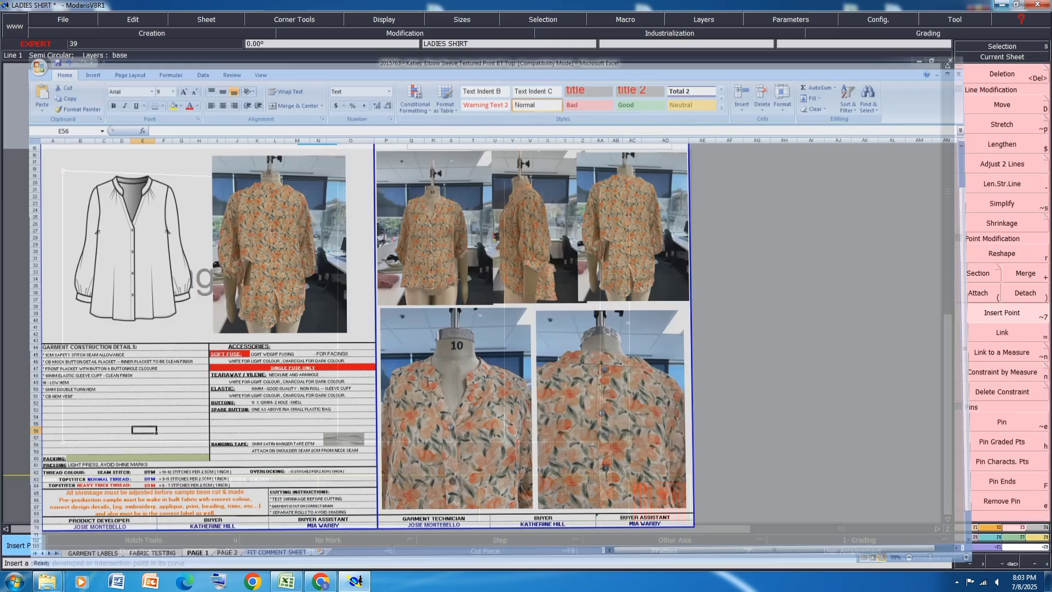
pyautogui.hotkey('shift', 'd')
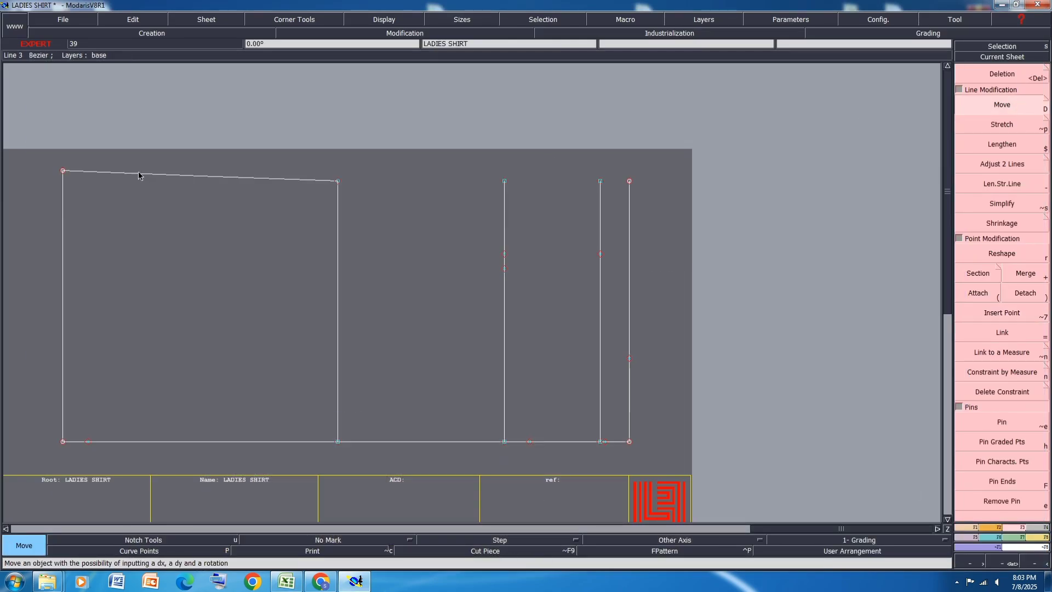
pyautogui.click(63, 171)
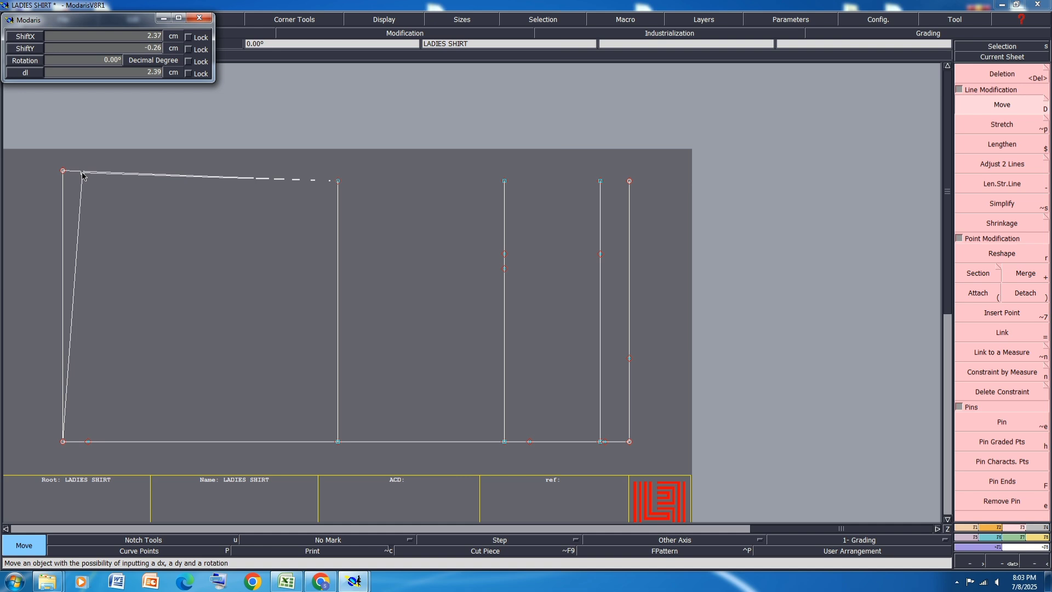
pyautogui.press('Down')
pyautogui.write('5')
pyautogui.press('Return')
pyautogui.write('0')
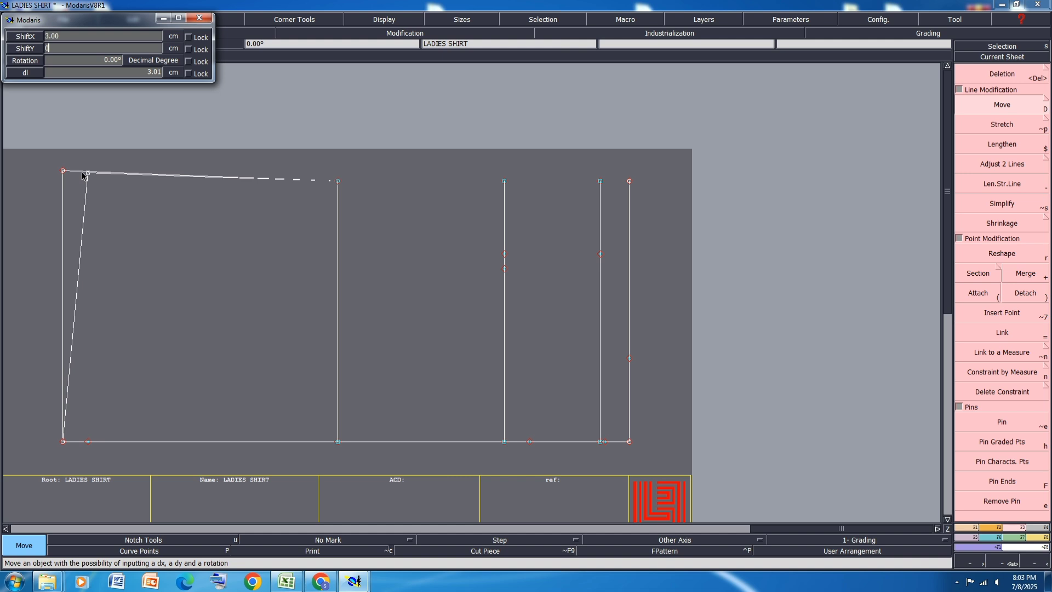
pyautogui.press('Return')
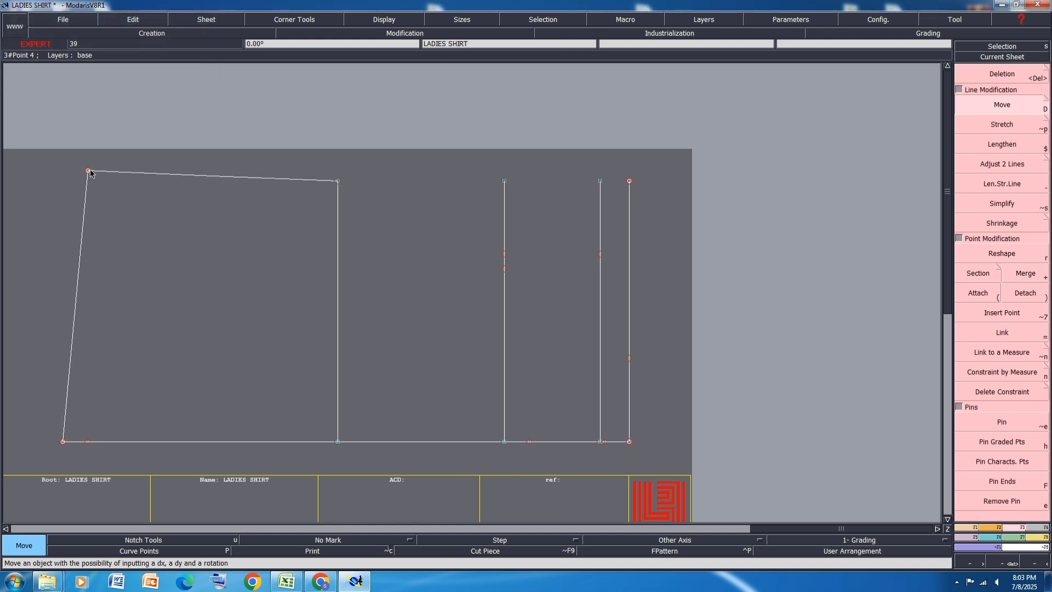
# Step: Draw a straight Bezier line from the moved hem corner to the inserted point near the hem on the lower horizontal line, and save the model
pyautogui.press('b')
pyautogui.click(89, 170)
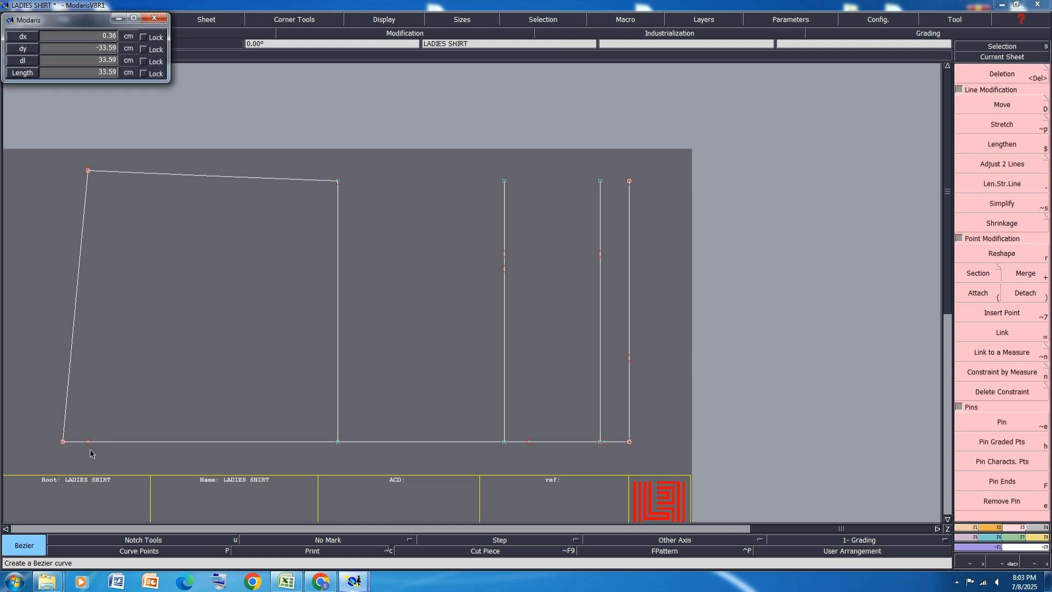
pyautogui.rightClick(88, 442)
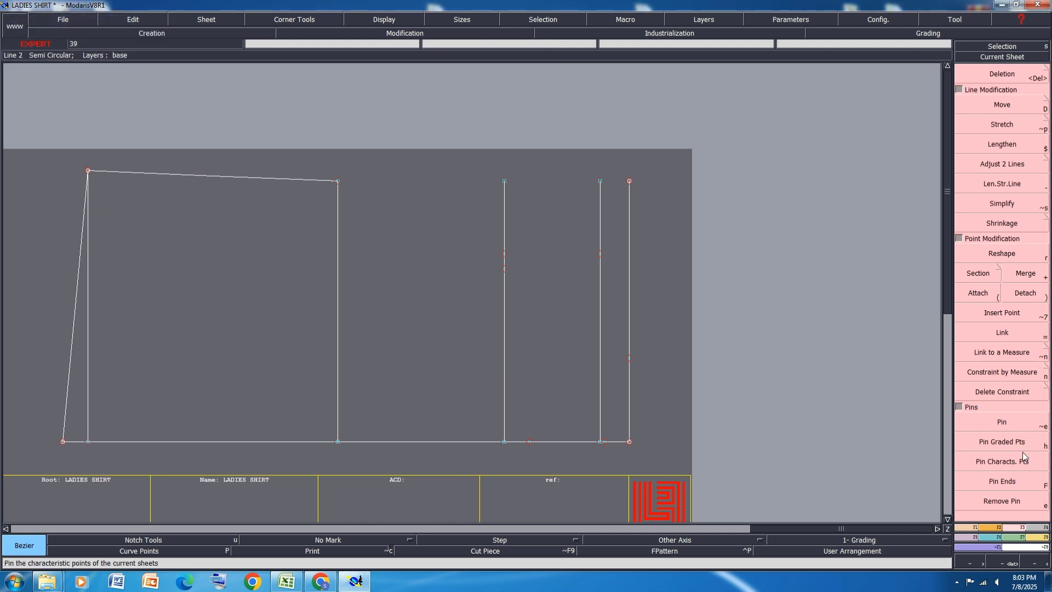
pyautogui.hotkey('ctrl', 's')
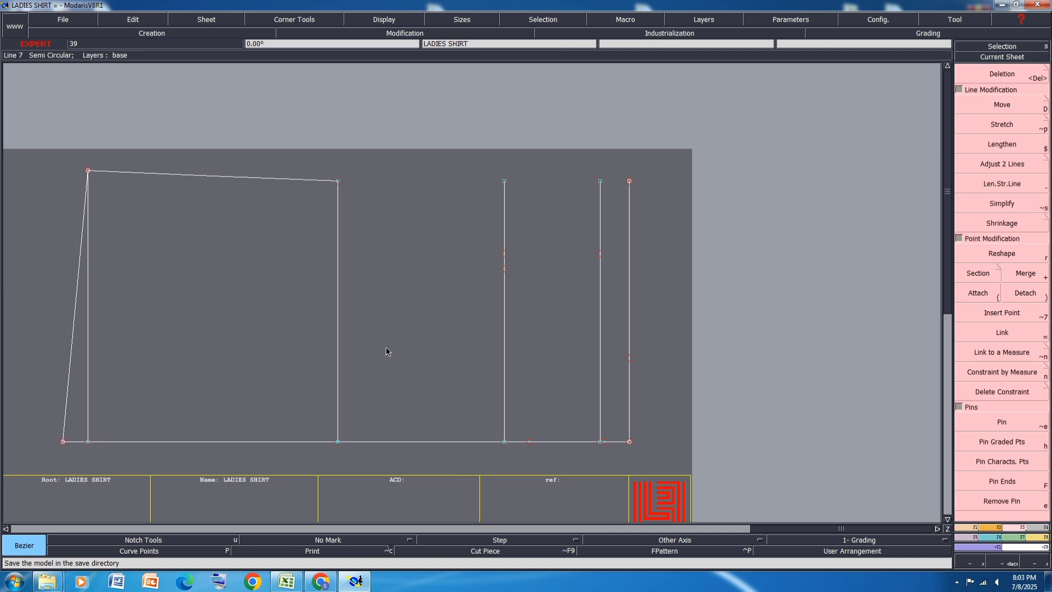
# Step: Draw a straight shoulder line from the inserted point on the shoulder drop line to the neck width point on the outermost vertical line
pyautogui.click(455, 347)
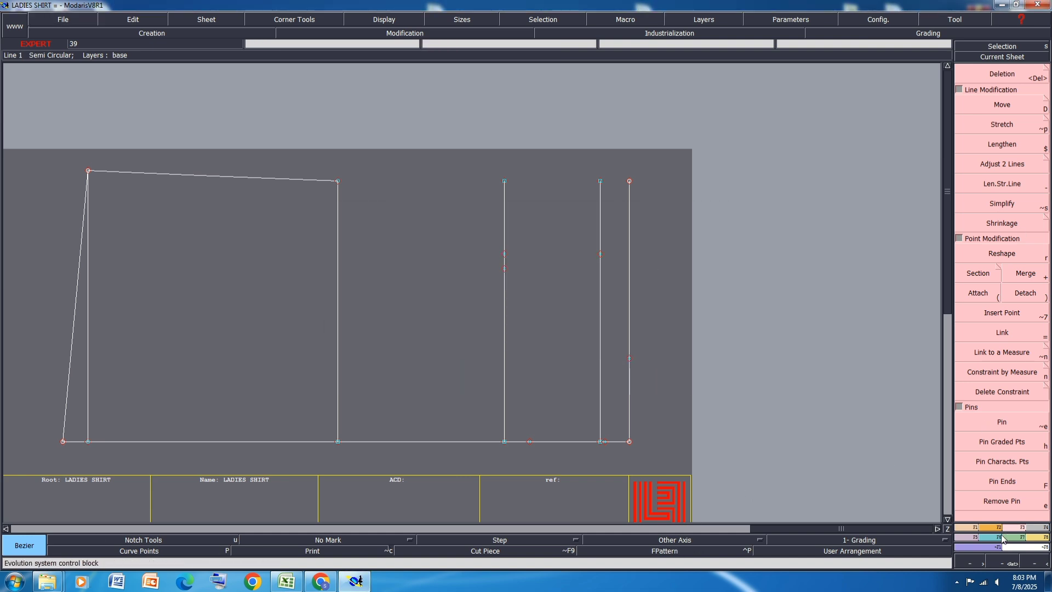
pyautogui.click(969, 530)
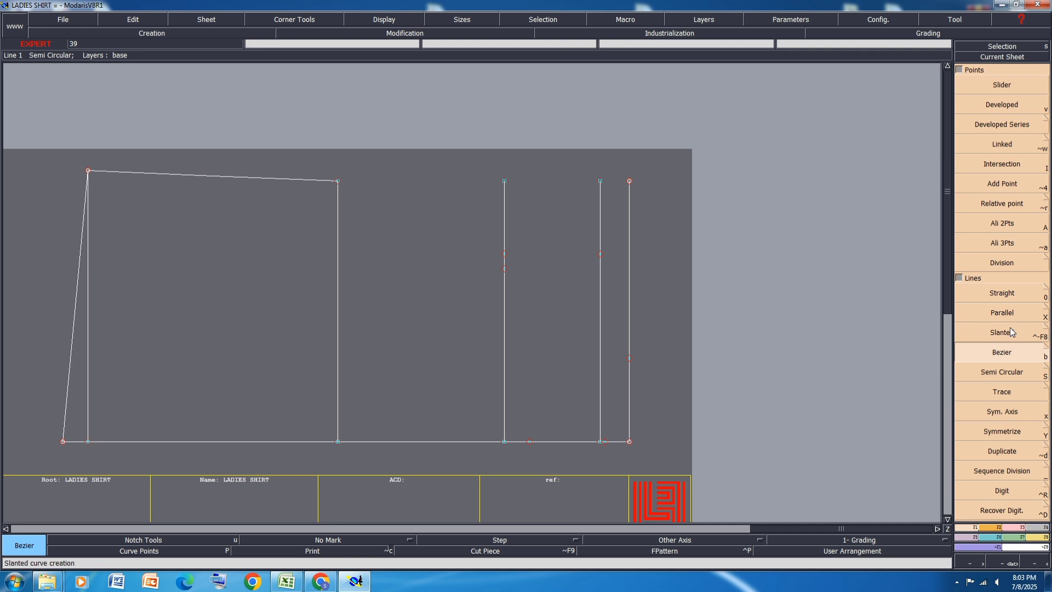
pyautogui.click(1003, 293)
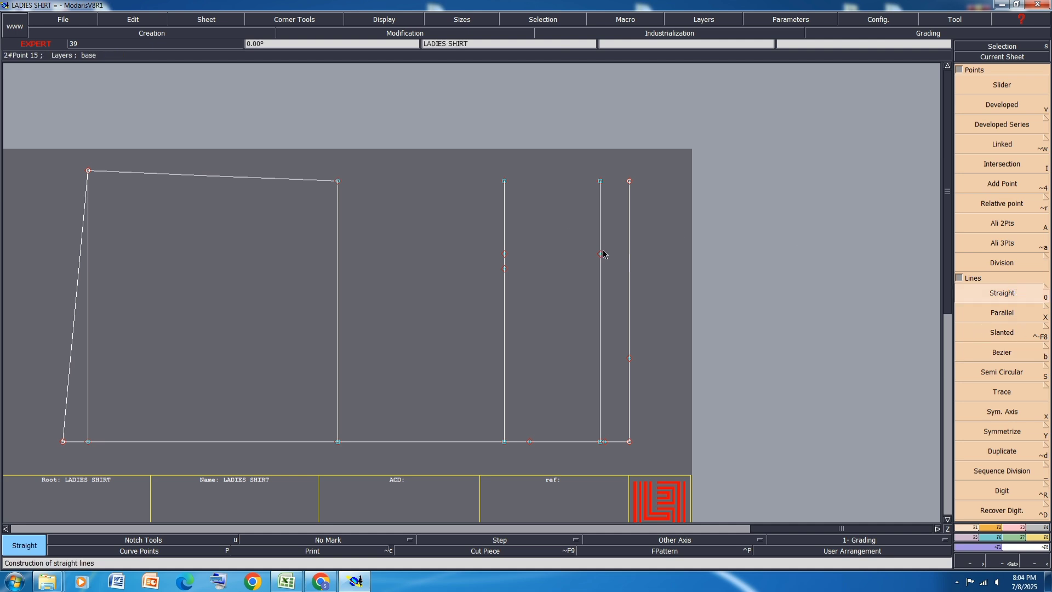
pyautogui.click(600, 253)
pyautogui.click(628, 357)
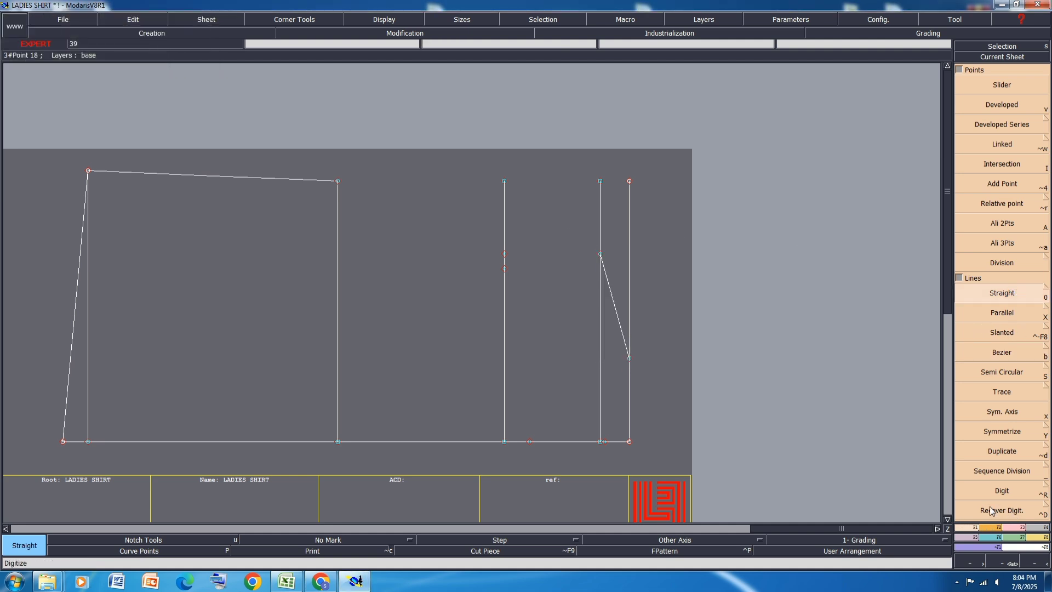
# Step: Create two parallels of the shoulder line, one 1.5 cm outside it and one at -1.5 cm inside it
pyautogui.click(1002, 312)
pyautogui.click(615, 305)
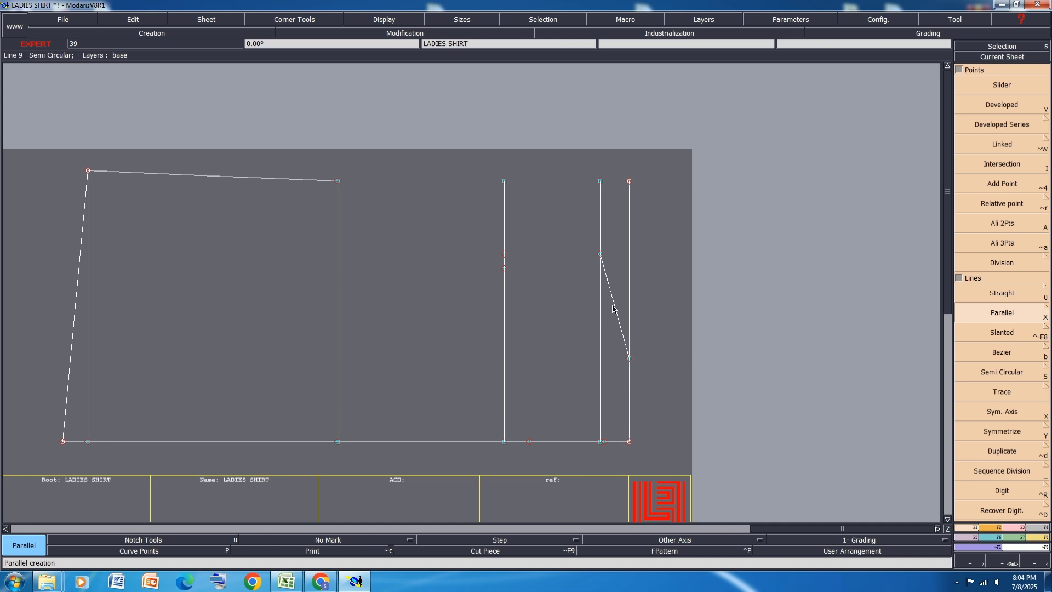
pyautogui.write('1')
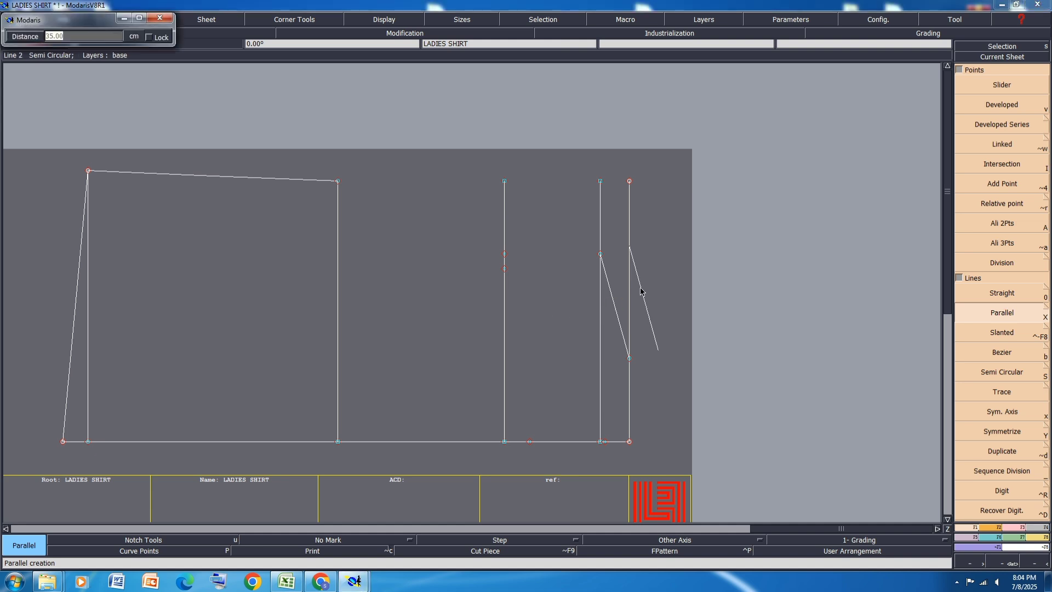
pyautogui.press('Return')
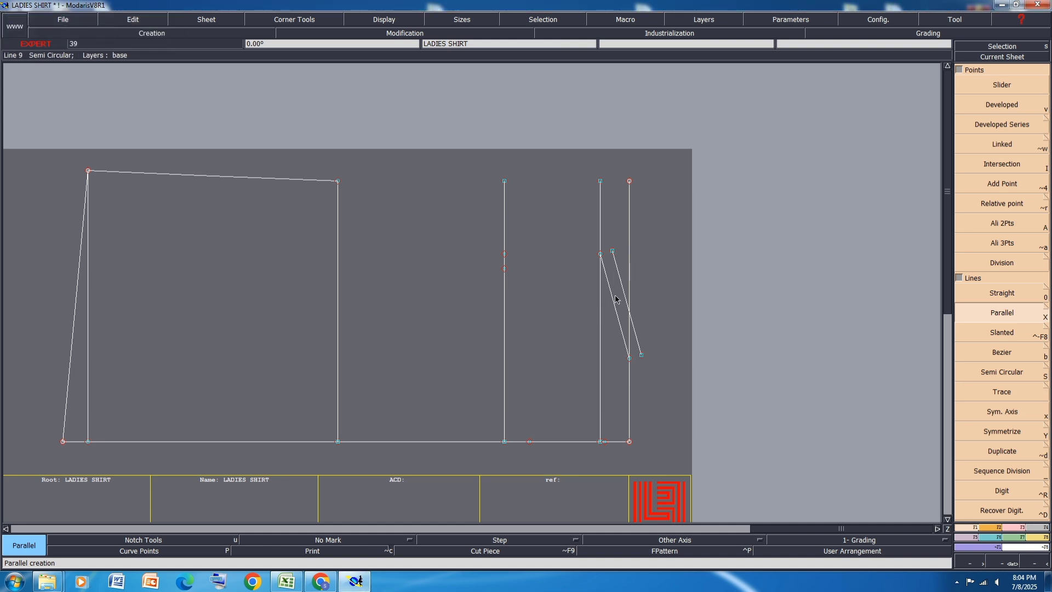
pyautogui.click(603, 308)
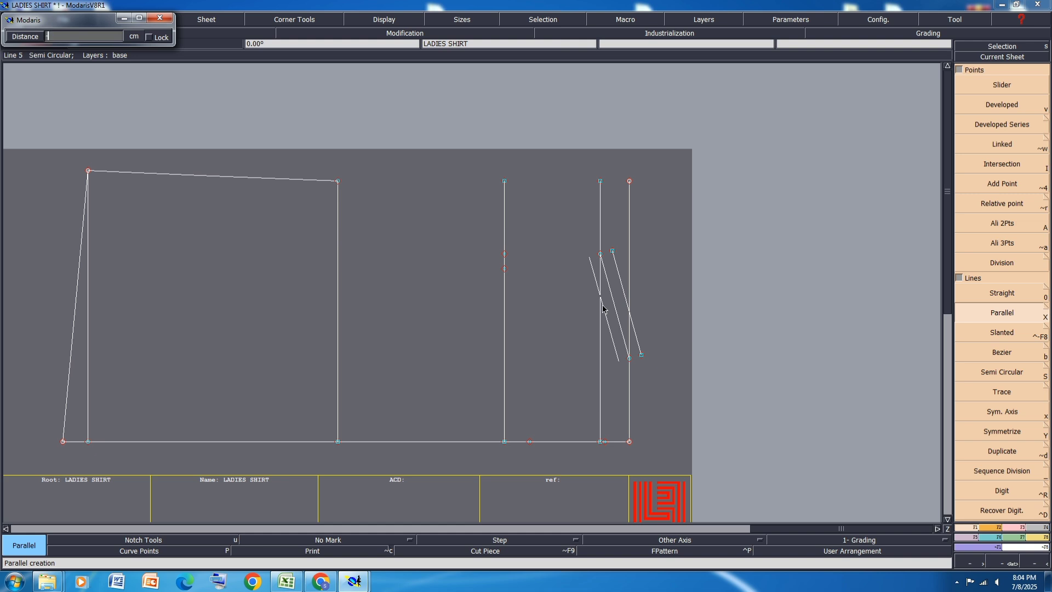
pyautogui.write('-1.5')
pyautogui.press('Return')
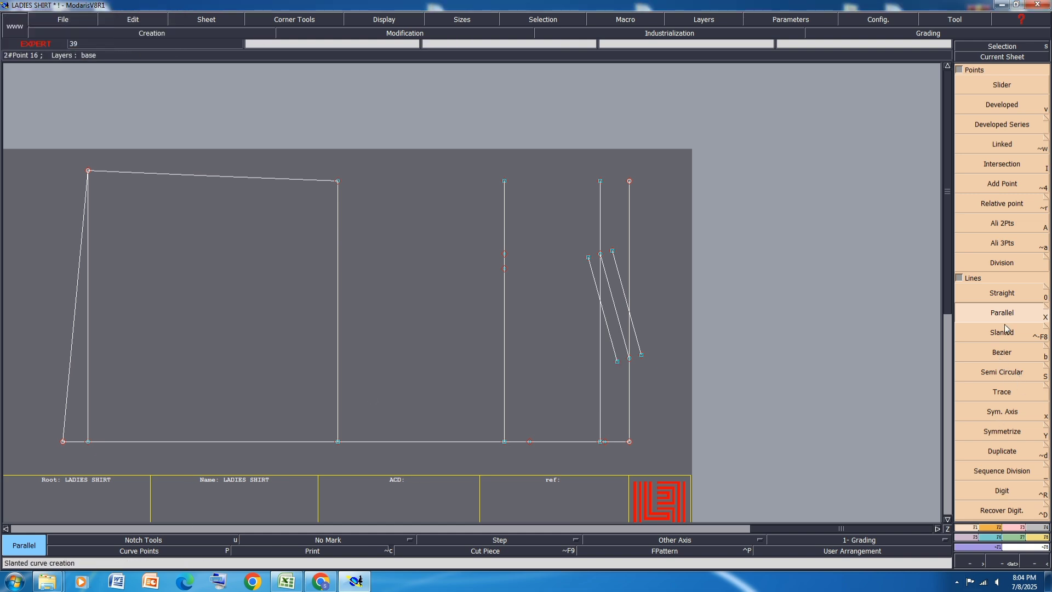
# Step: Draw back and front armhole Bezier lines from the underarm point through the across-back and across-chest points to the outer and inner shoulder parallels
pyautogui.click(1014, 351)
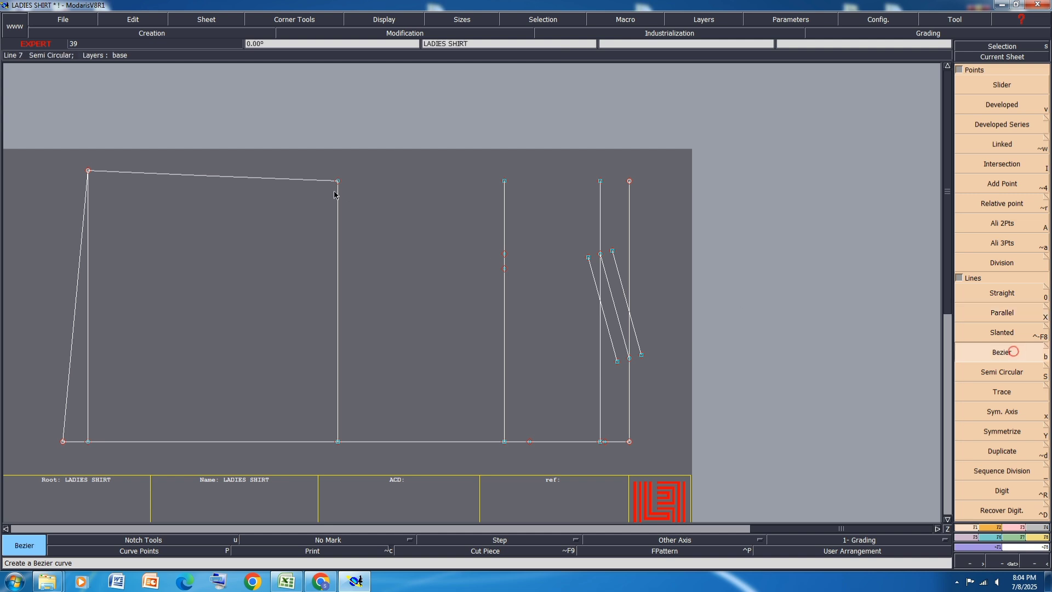
pyautogui.click(505, 254)
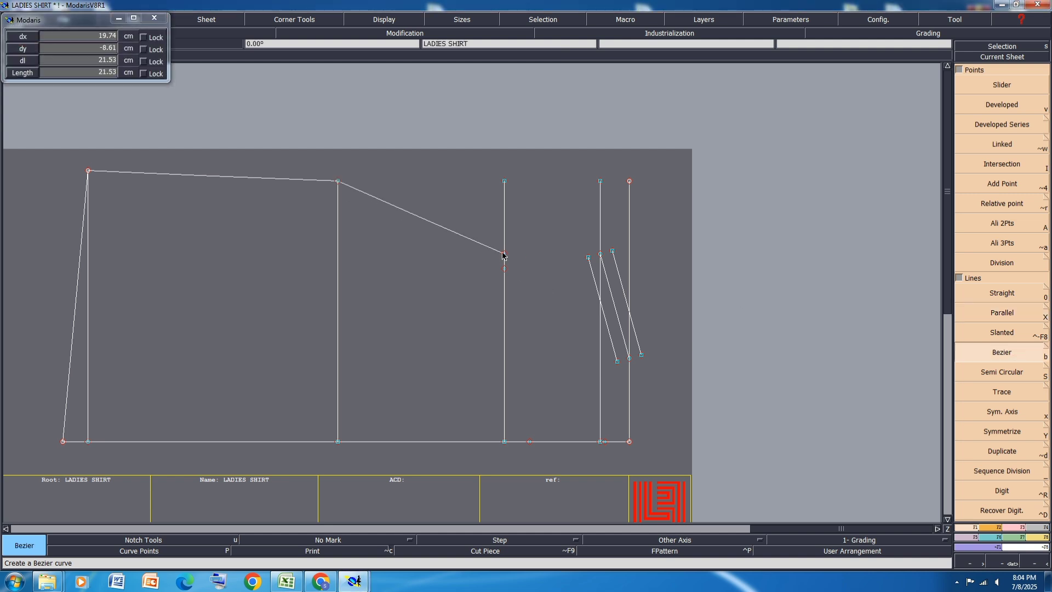
pyautogui.click(599, 253)
pyautogui.rightClick(612, 250)
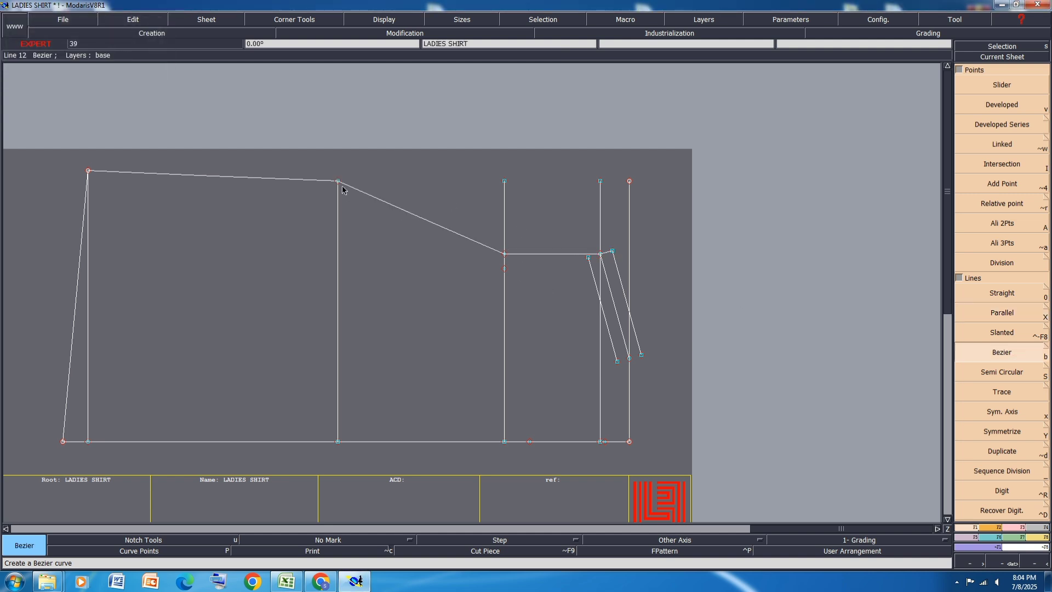
pyautogui.click(337, 180)
pyautogui.click(504, 269)
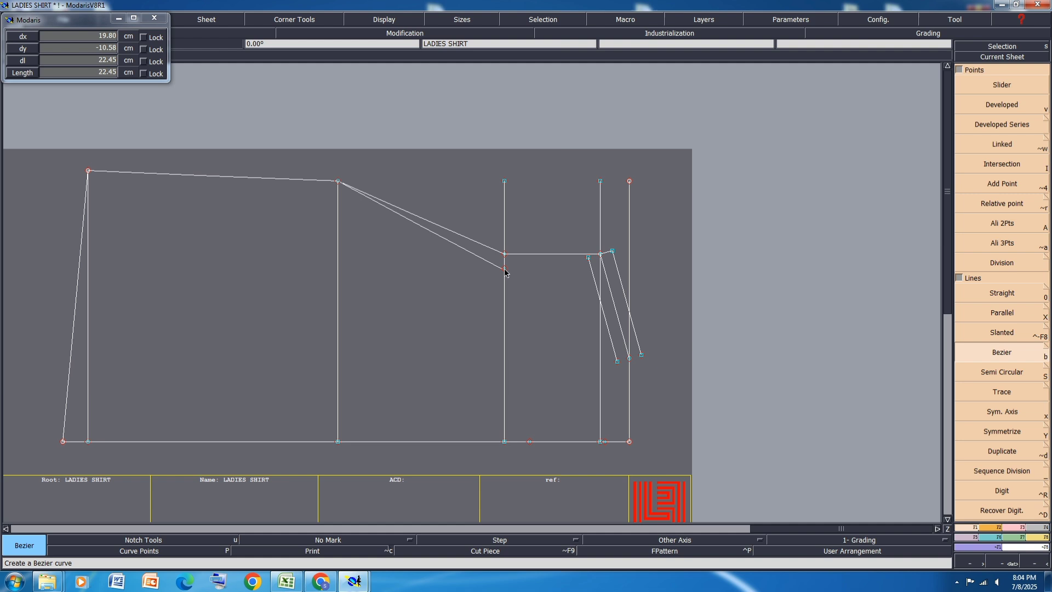
pyautogui.rightClick(588, 257)
# Step: Draw the back and front neck Bezier lines from the neck ends of the outer and inner shoulder parallels to the back and front neck drop points
pyautogui.scroll(2, 639, 373)
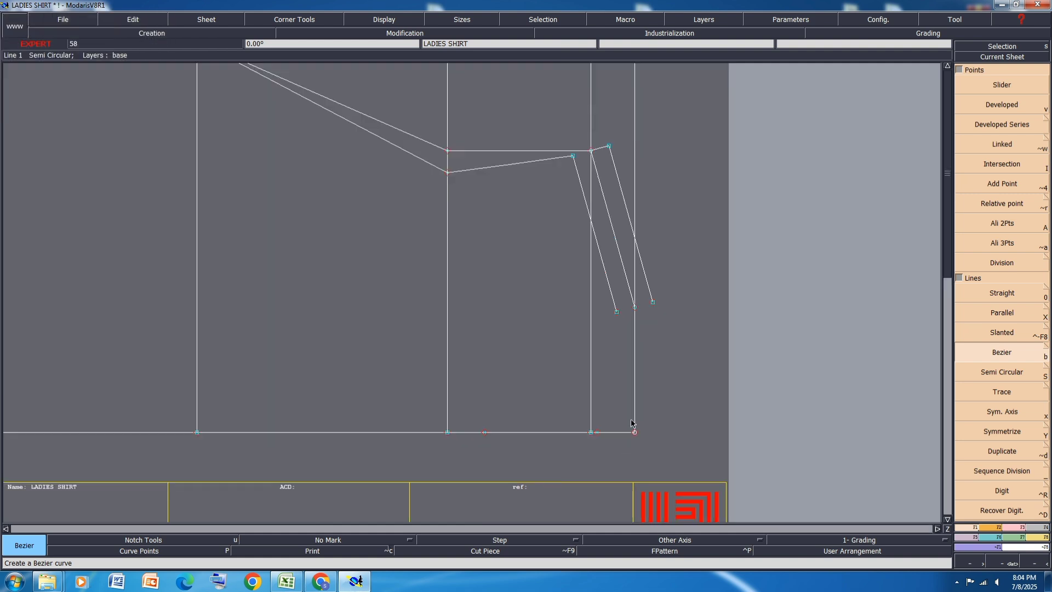
pyautogui.click(654, 302)
pyautogui.click(635, 307)
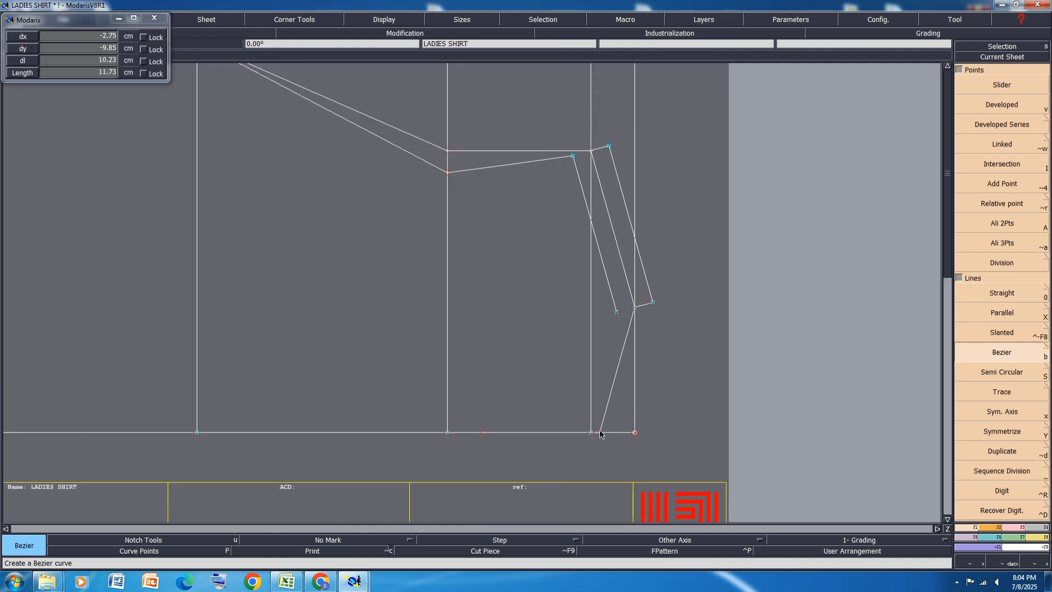
pyautogui.rightClick(597, 432)
pyautogui.click(617, 311)
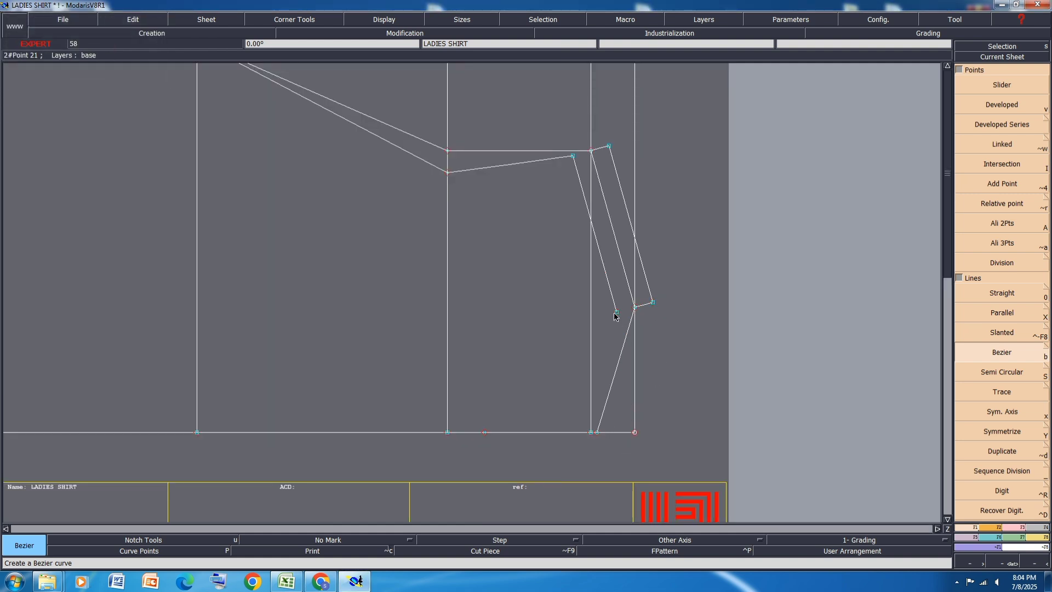
pyautogui.rightClick(485, 432)
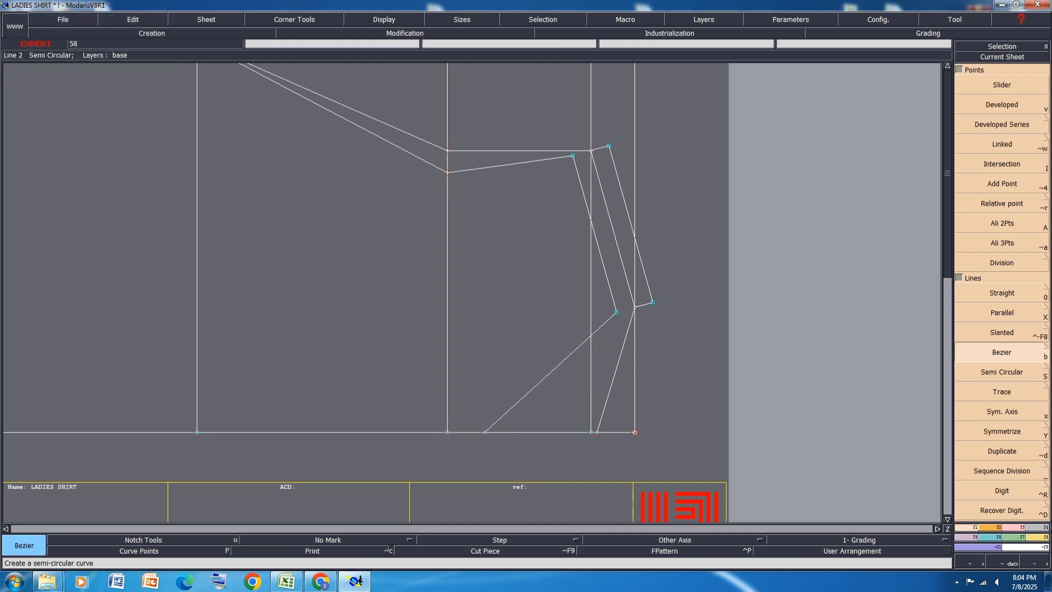
# Step: Enable the Curve with Constraint option for Symmetrize and turn on the display of the Bezier curve handles
pyautogui.click(1046, 430)
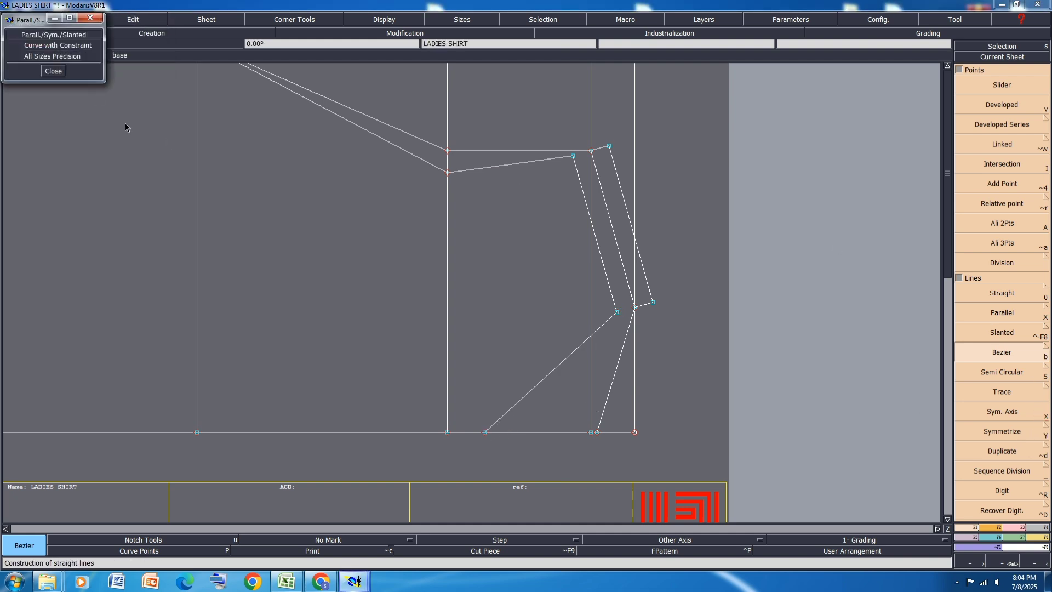
pyautogui.click(45, 46)
pyautogui.click(53, 71)
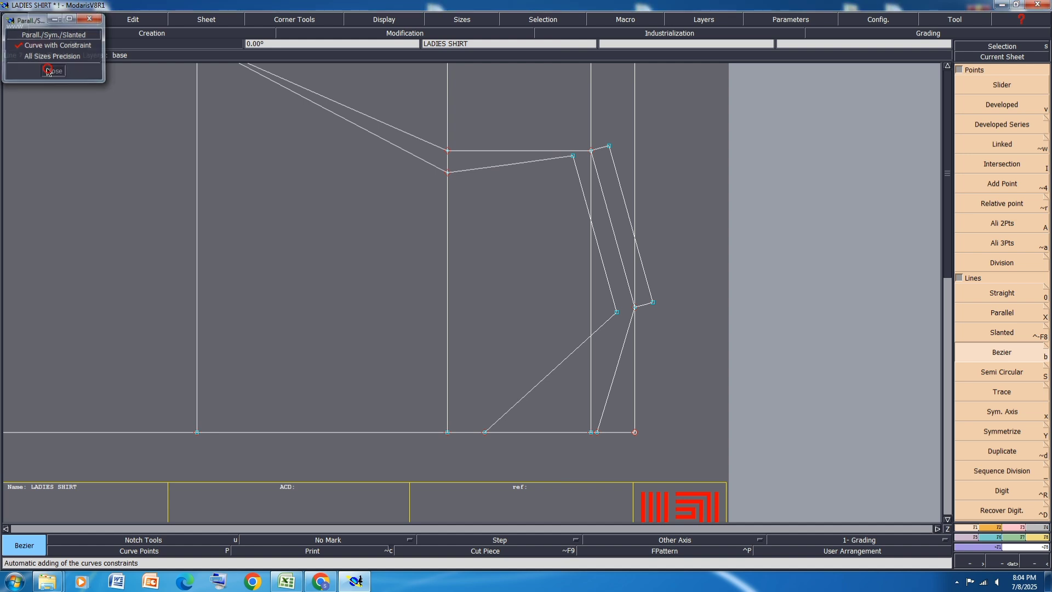
pyautogui.scroll(-1, 426, 307)
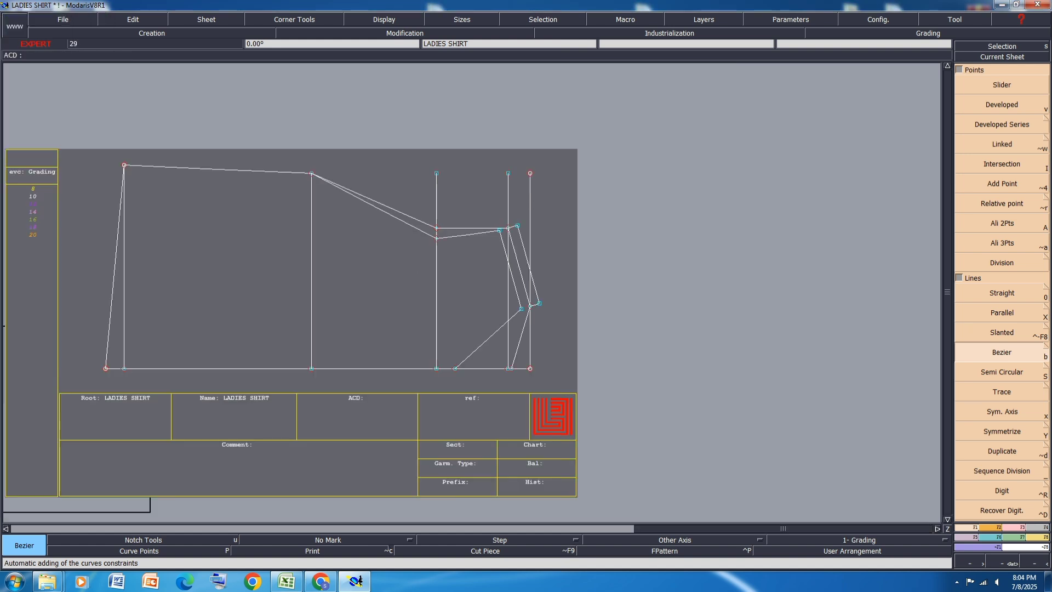
pyautogui.click(377, 18)
pyautogui.click(377, 241)
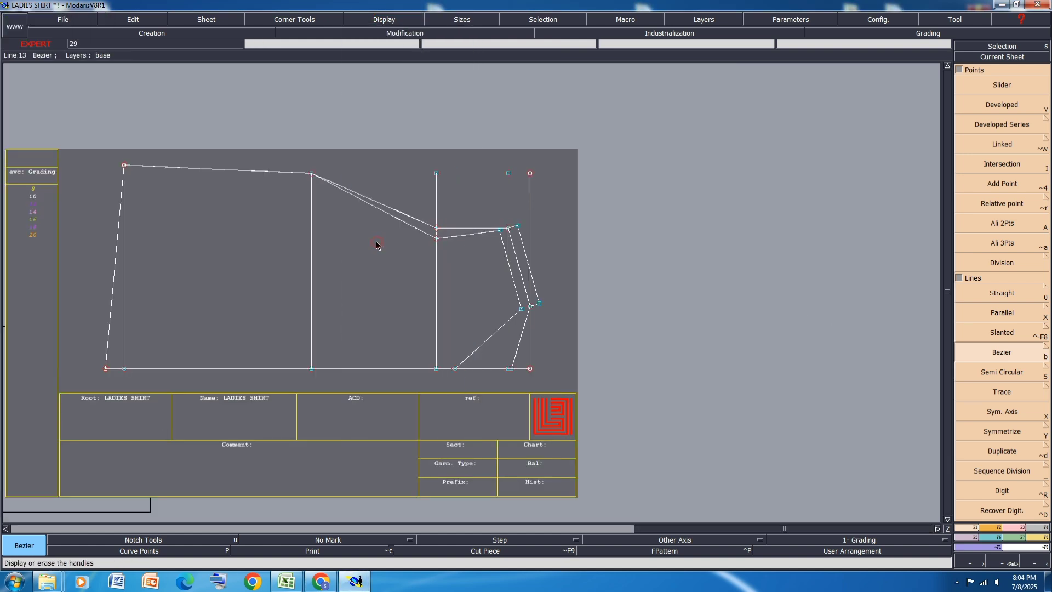
# Step: Reshape the lower front armhole into a deep curve using its handles at the underarm and across-chest points
pyautogui.click(1021, 528)
pyautogui.click(1013, 253)
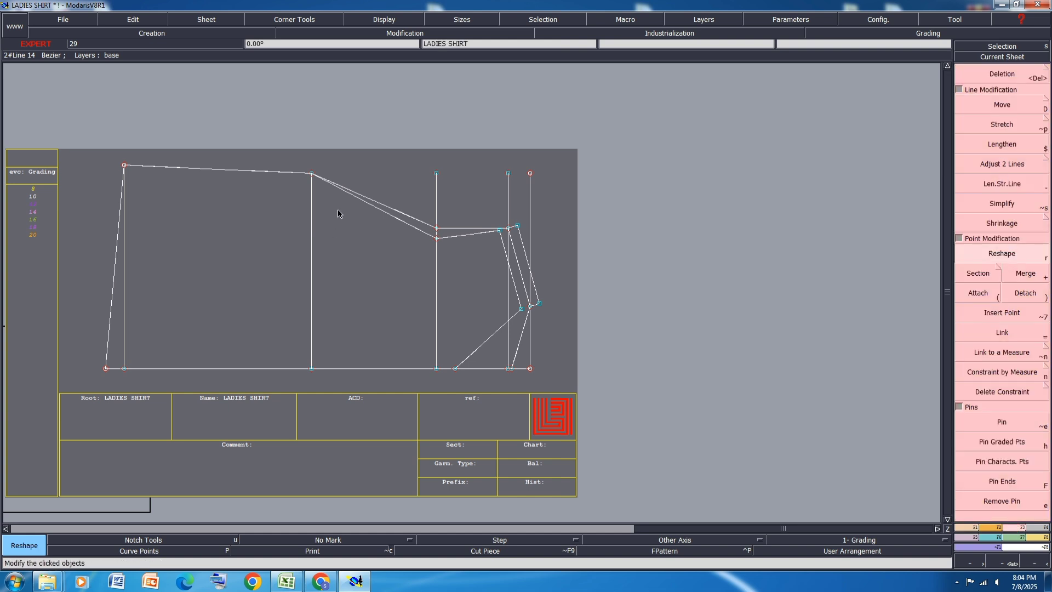
pyautogui.scroll(4, 337, 210)
pyautogui.click(344, 183)
pyautogui.click(310, 235)
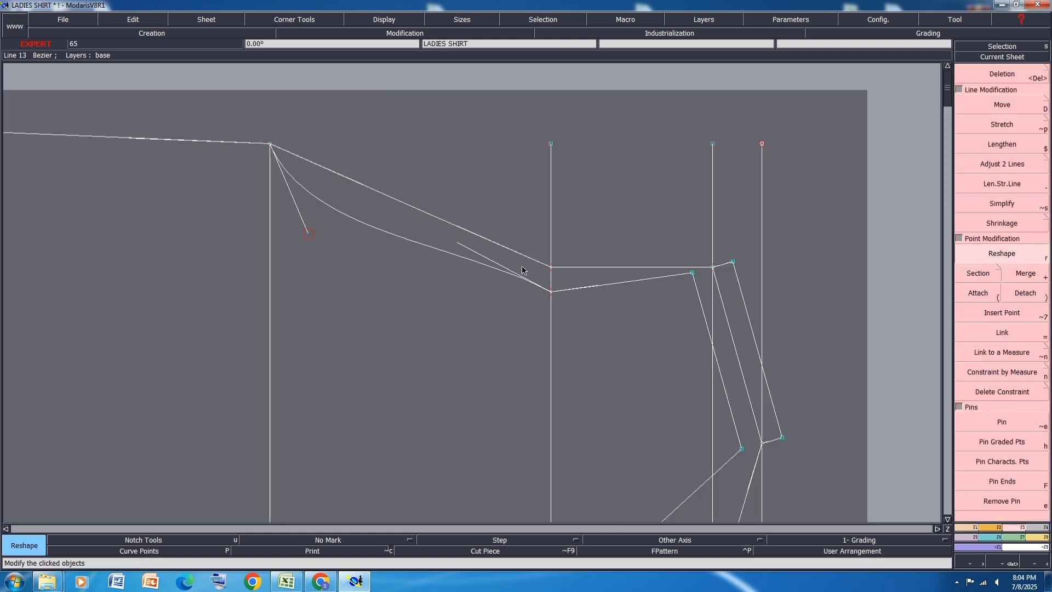
pyautogui.click(461, 251)
pyautogui.click(332, 288)
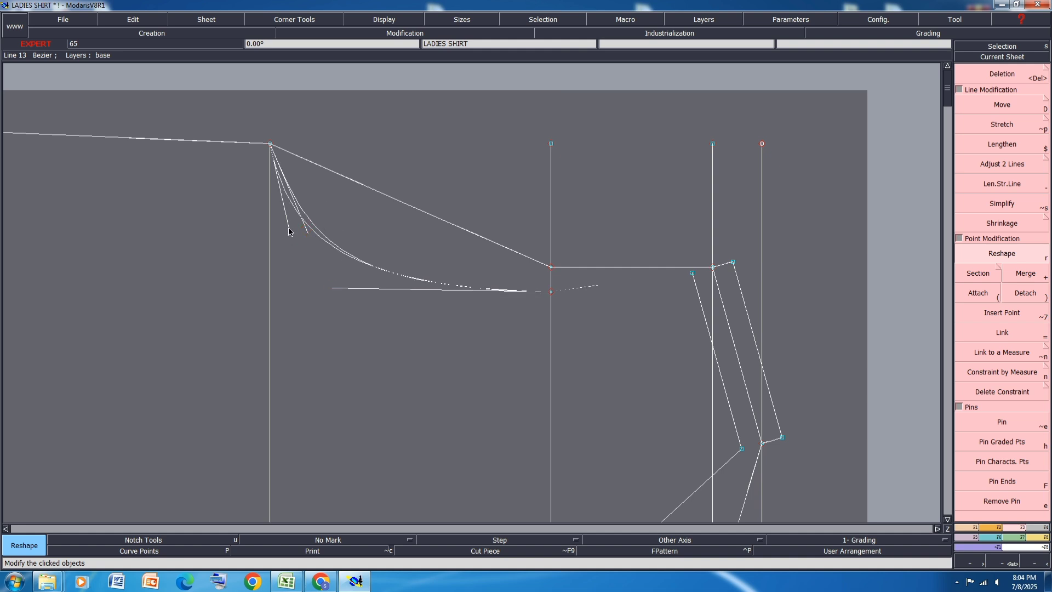
pyautogui.click(289, 227)
# Step: Reshape the lower back armhole between the underarm and across-back points, and refine the underarm handles of both armhole curves
pyautogui.click(356, 185)
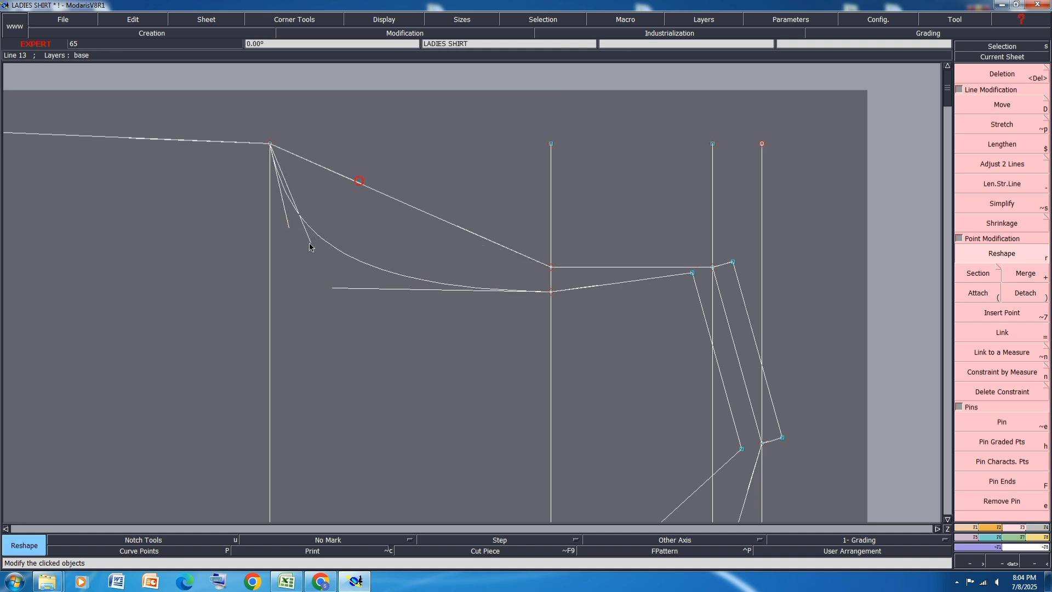
pyautogui.click(467, 226)
pyautogui.click(422, 258)
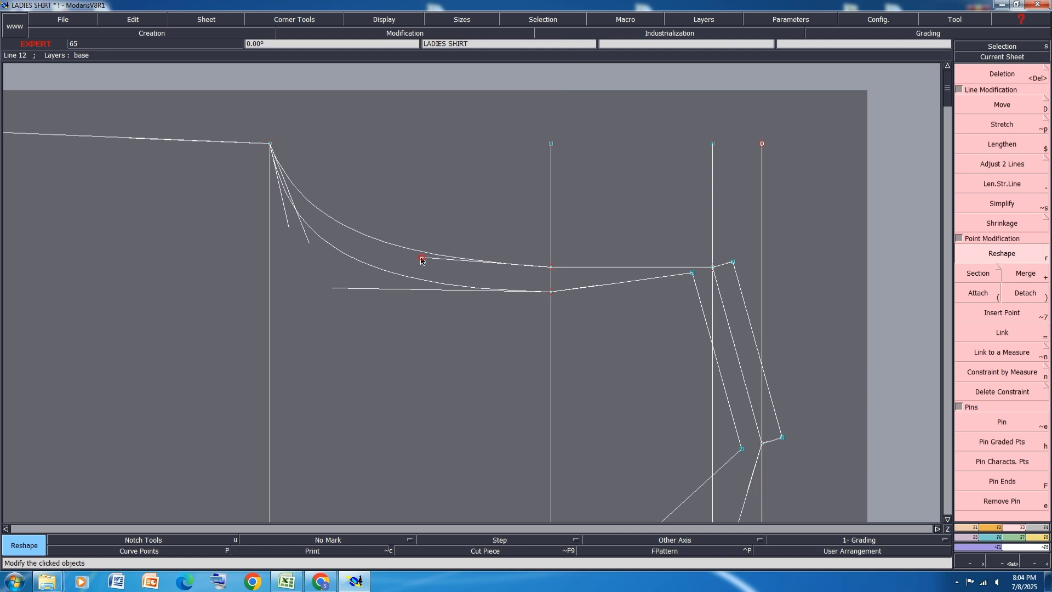
pyautogui.click(419, 258)
pyautogui.click(400, 259)
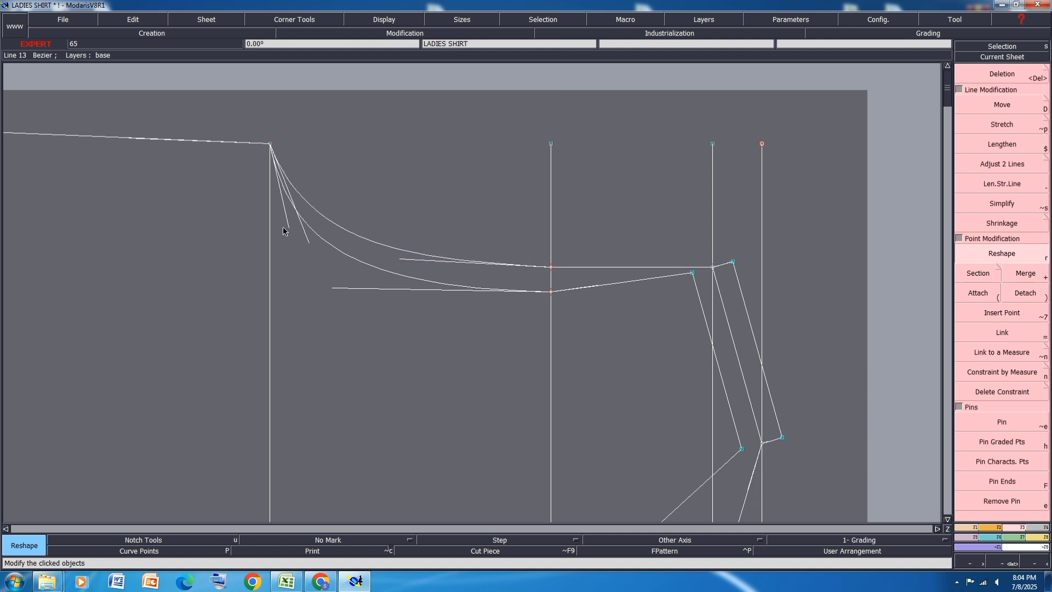
pyautogui.click(283, 225)
pyautogui.click(273, 227)
pyautogui.click(307, 244)
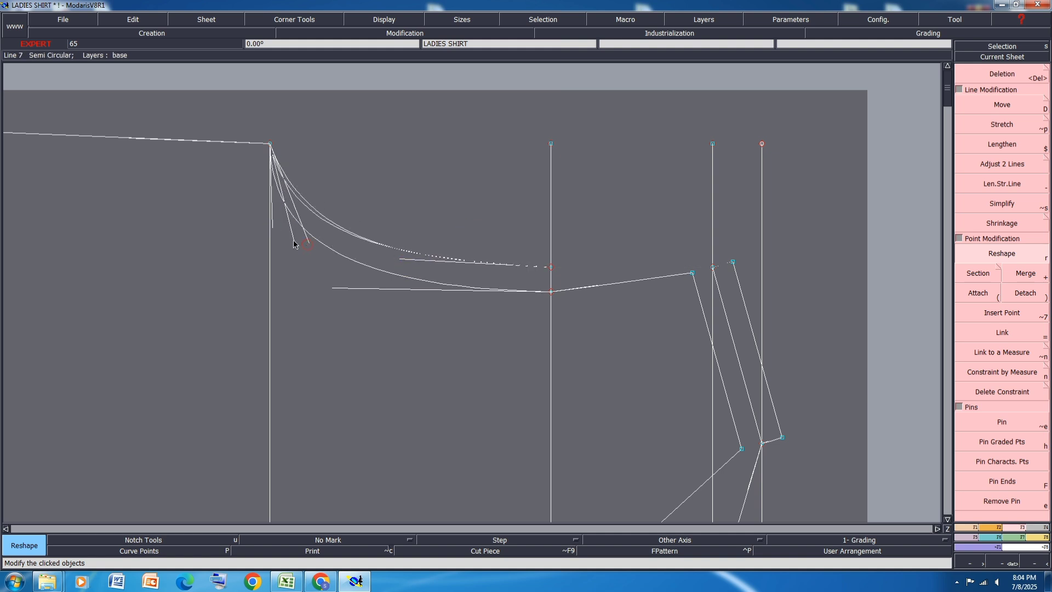
pyautogui.click(292, 240)
# Step: Create a symmetry axis on the middle shoulder line and symmetrize the front neck and front armhole lines across it
pyautogui.scroll(-2, 338, 200)
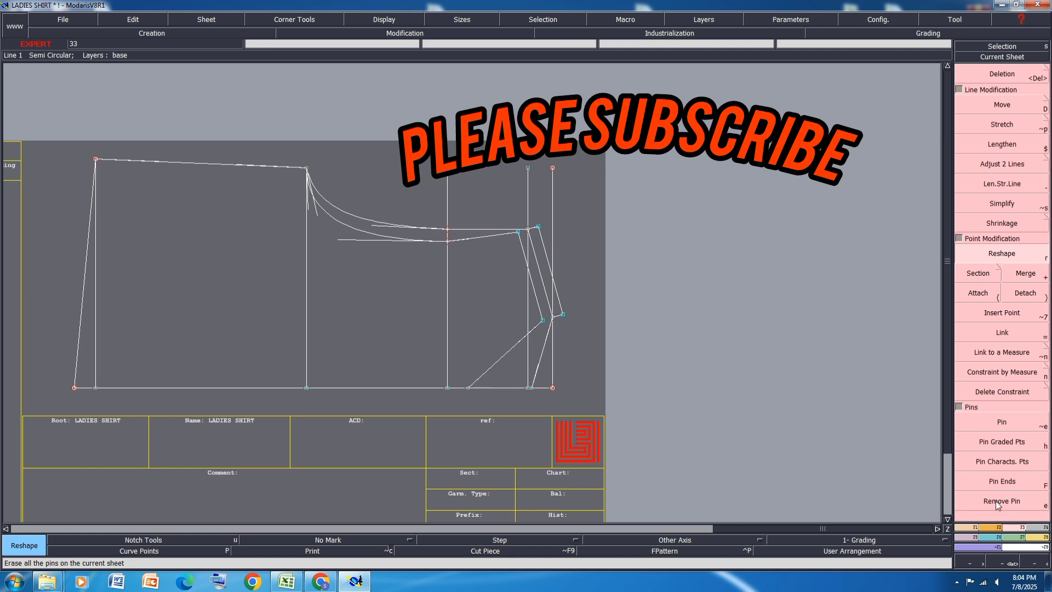
pyautogui.click(962, 530)
pyautogui.click(1019, 412)
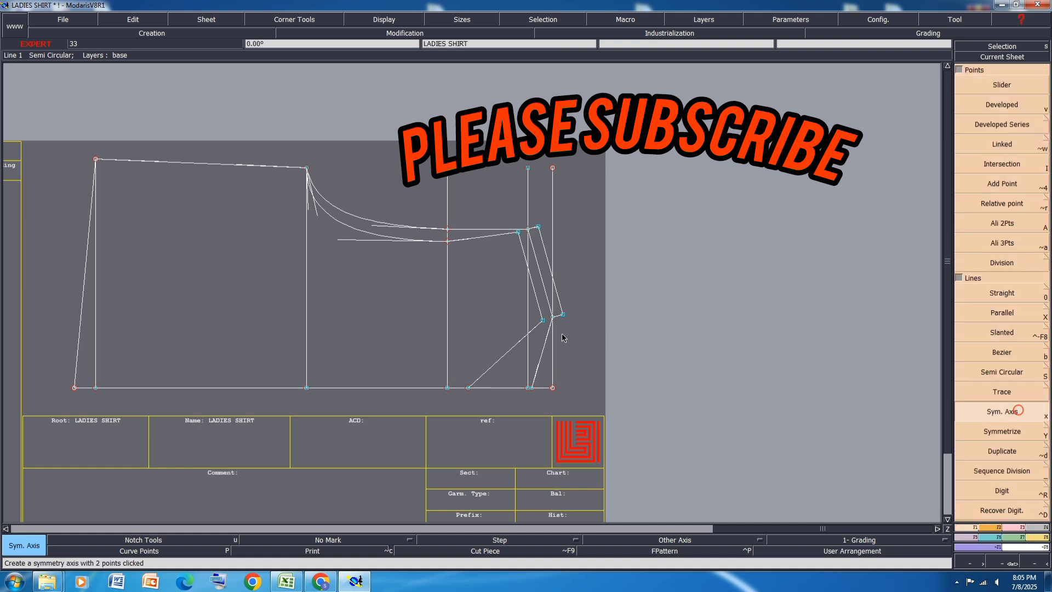
pyautogui.click(552, 317)
pyautogui.click(543, 283)
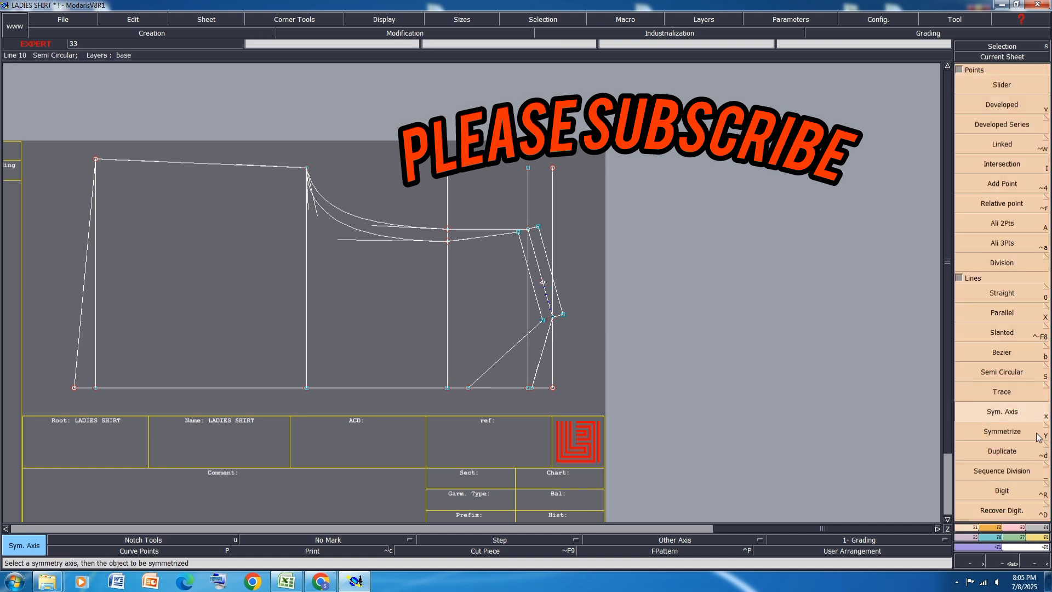
pyautogui.click(1007, 431)
pyautogui.click(500, 359)
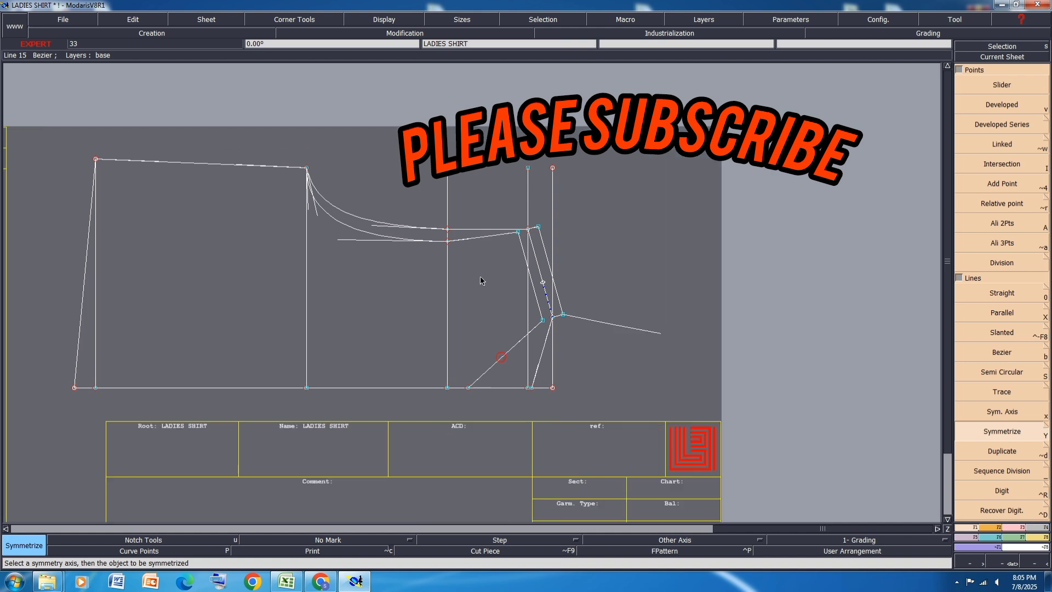
# Step: Reshape the upper front armhole into a smooth curve between the across-chest point and the inner shoulder parallel
pyautogui.scroll(5, 482, 245)
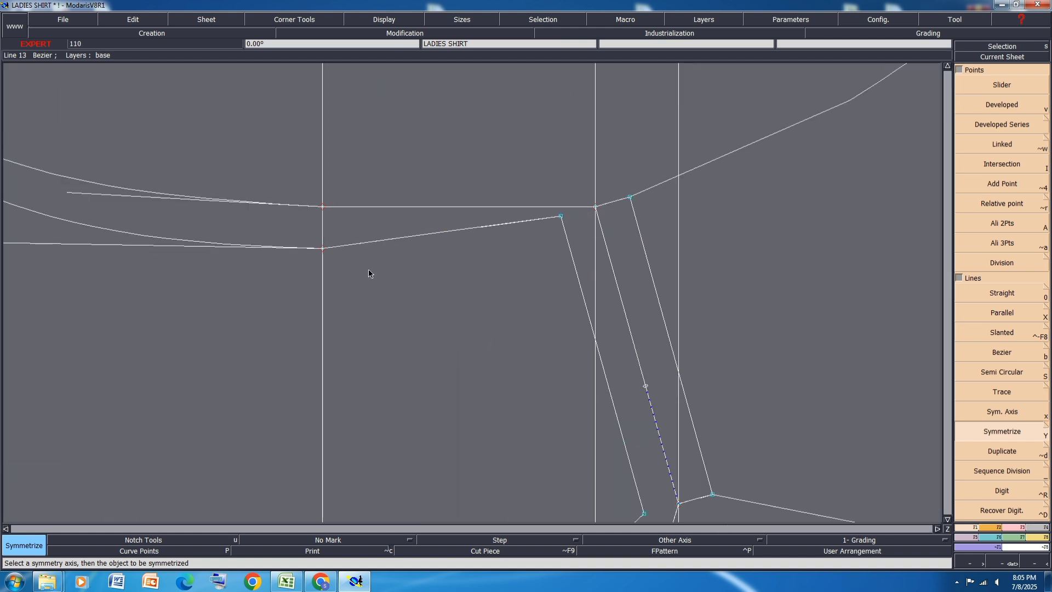
pyautogui.click(1009, 528)
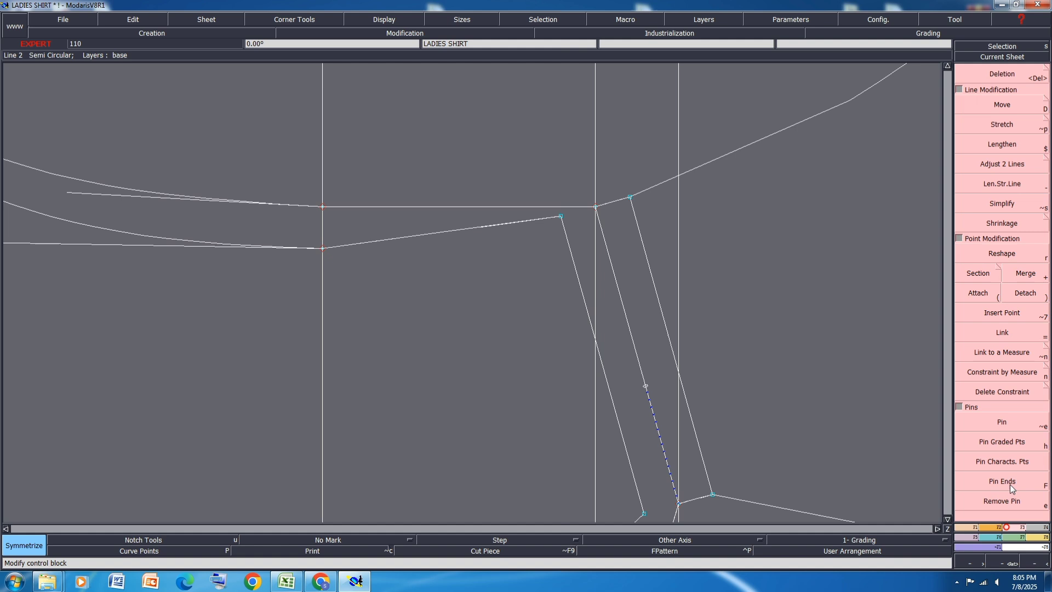
pyautogui.click(1002, 254)
pyautogui.scroll(-3, 537, 304)
pyautogui.scroll(2, 256, 258)
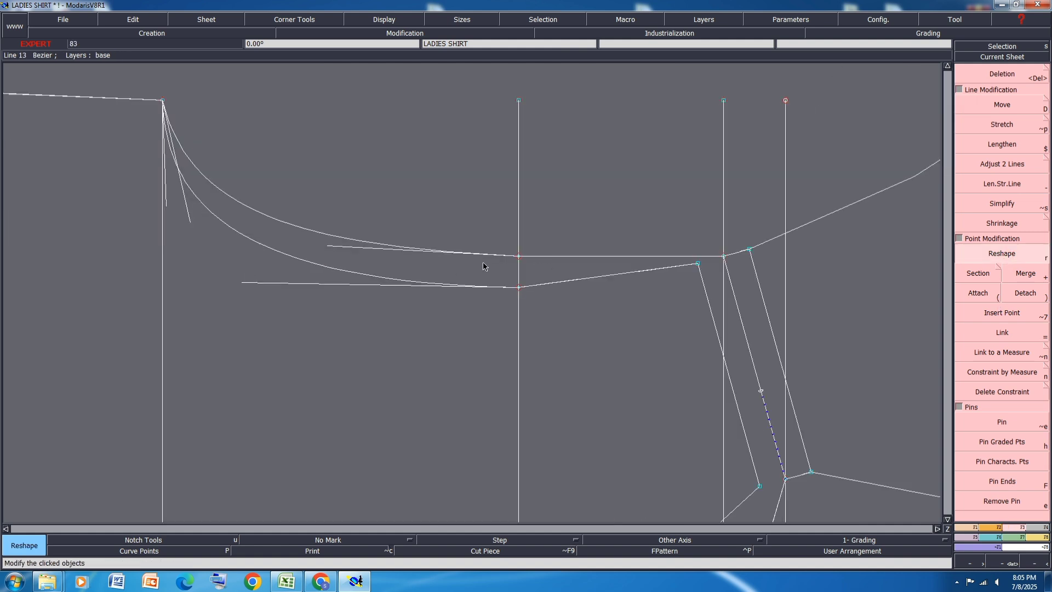
pyautogui.scroll(2, 658, 305)
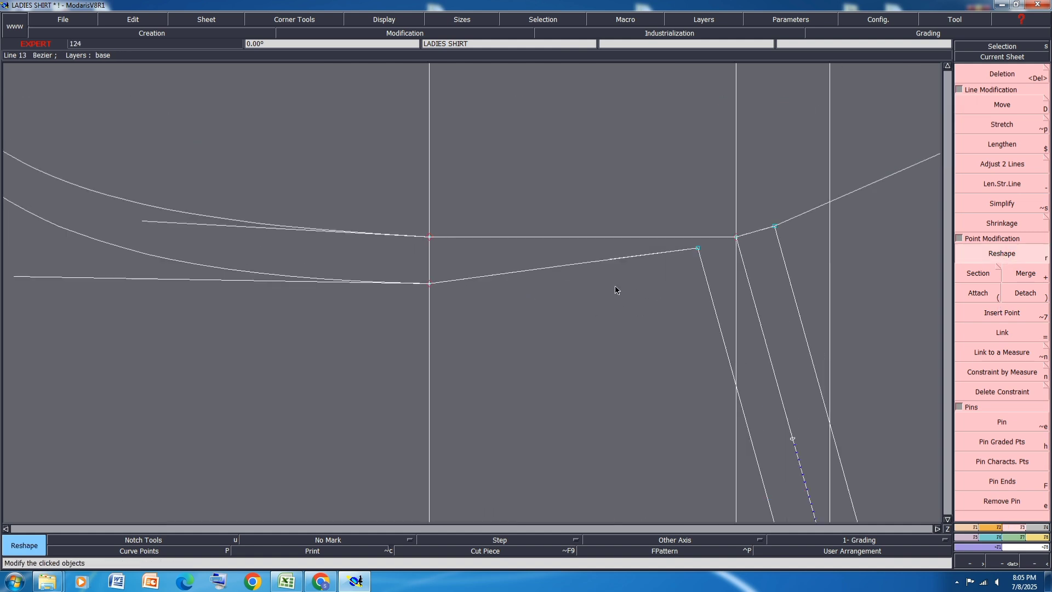
pyautogui.click(493, 275)
pyautogui.click(522, 284)
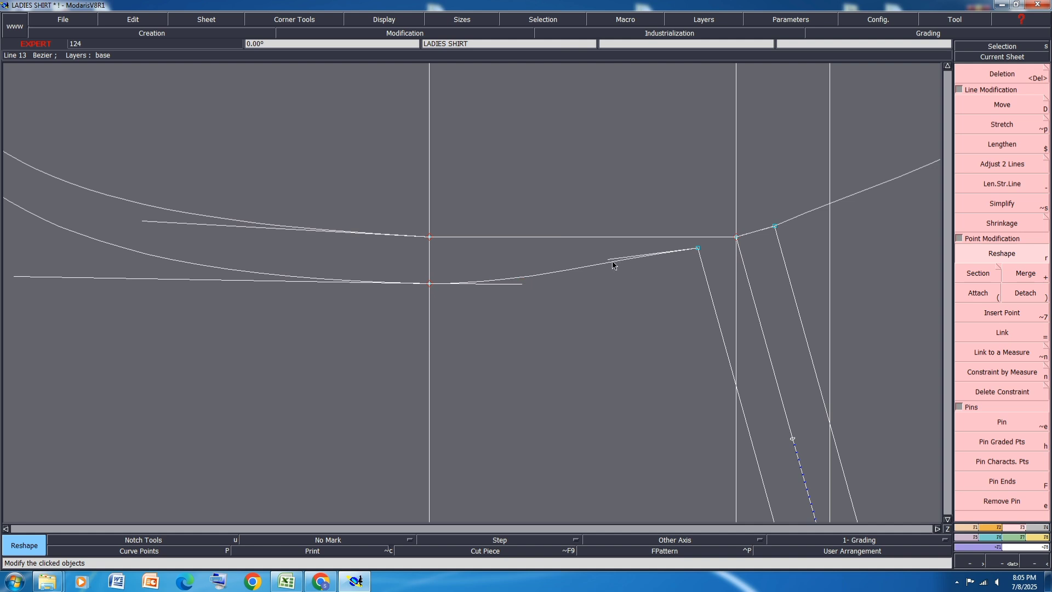
pyautogui.click(612, 266)
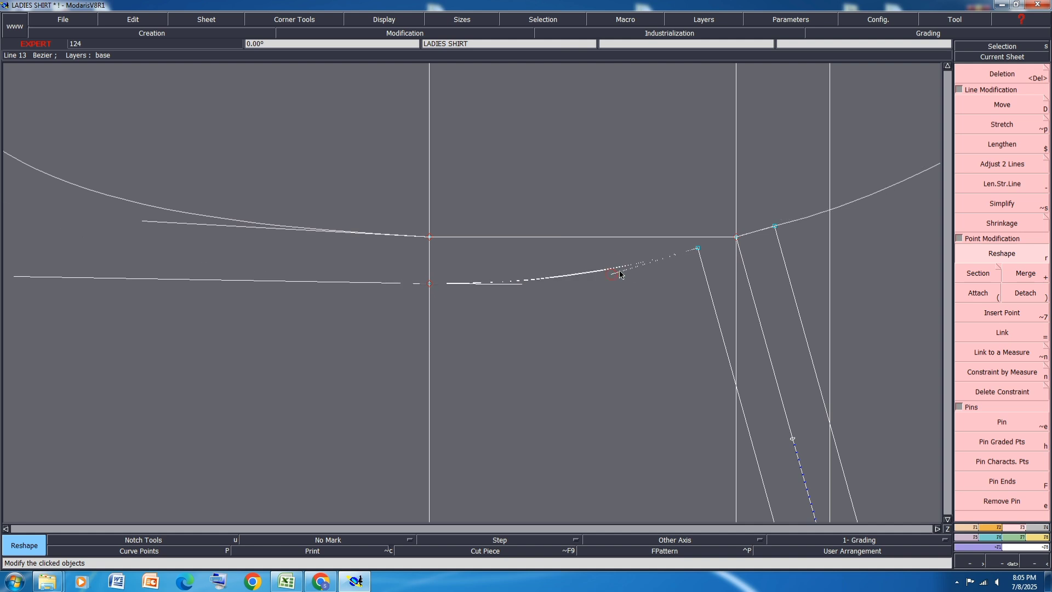
pyautogui.click(620, 273)
# Step: Lower the armhole ends of the outer and inner shoulder parallels slightly, moving the inner one by about 0.08 cm in dx and -0.21 cm in dy
pyautogui.scroll(2, 800, 254)
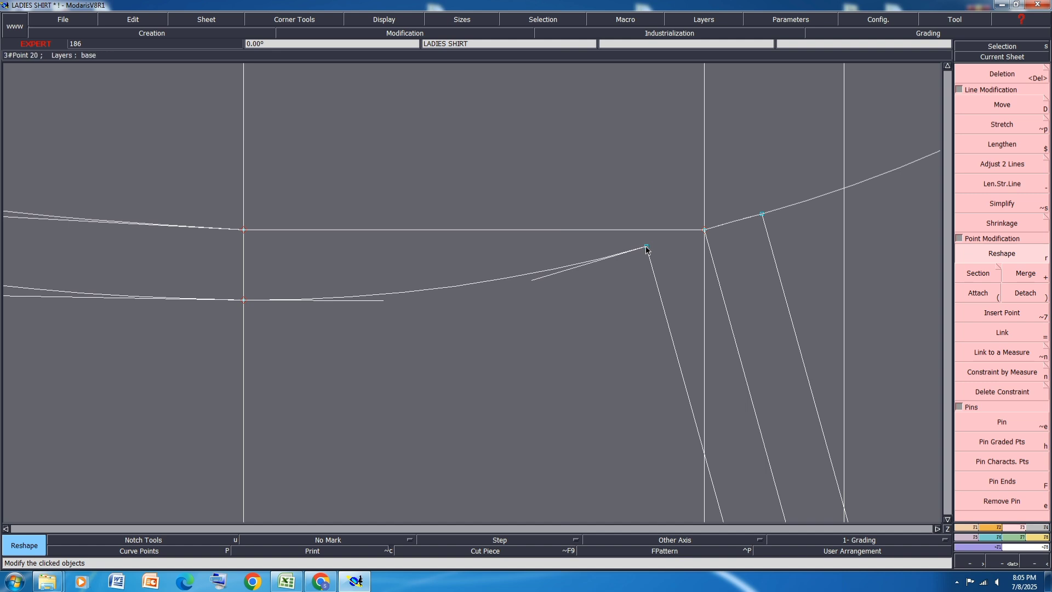
pyautogui.click(762, 217)
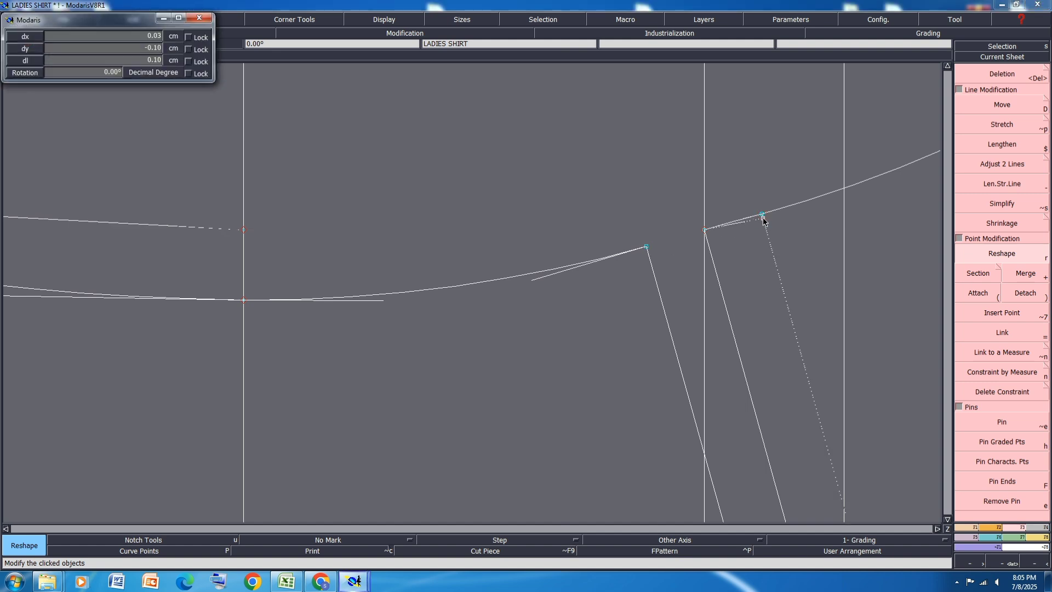
pyautogui.click(765, 221)
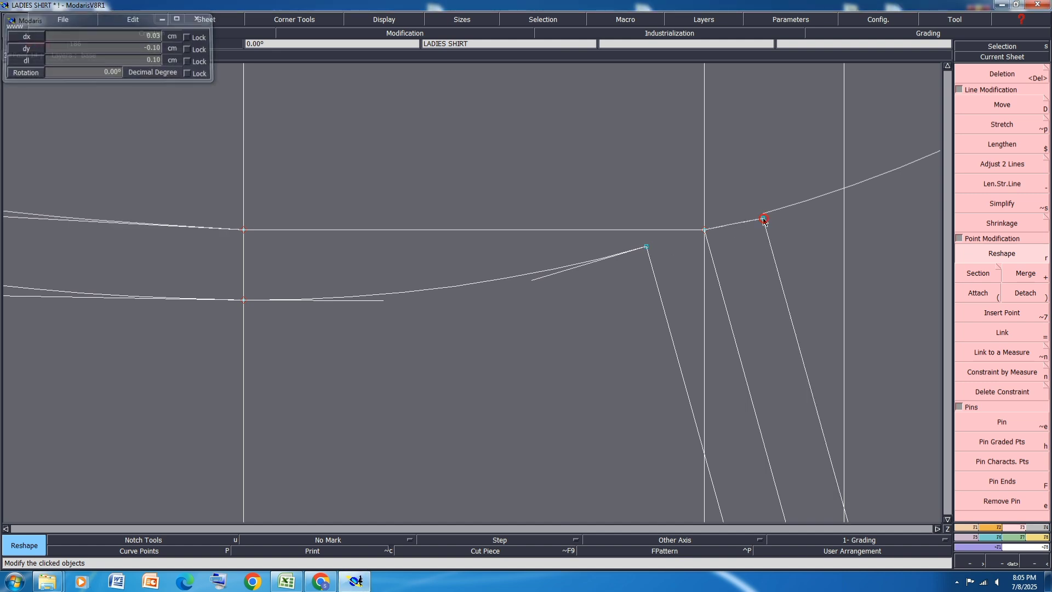
pyautogui.click(763, 219)
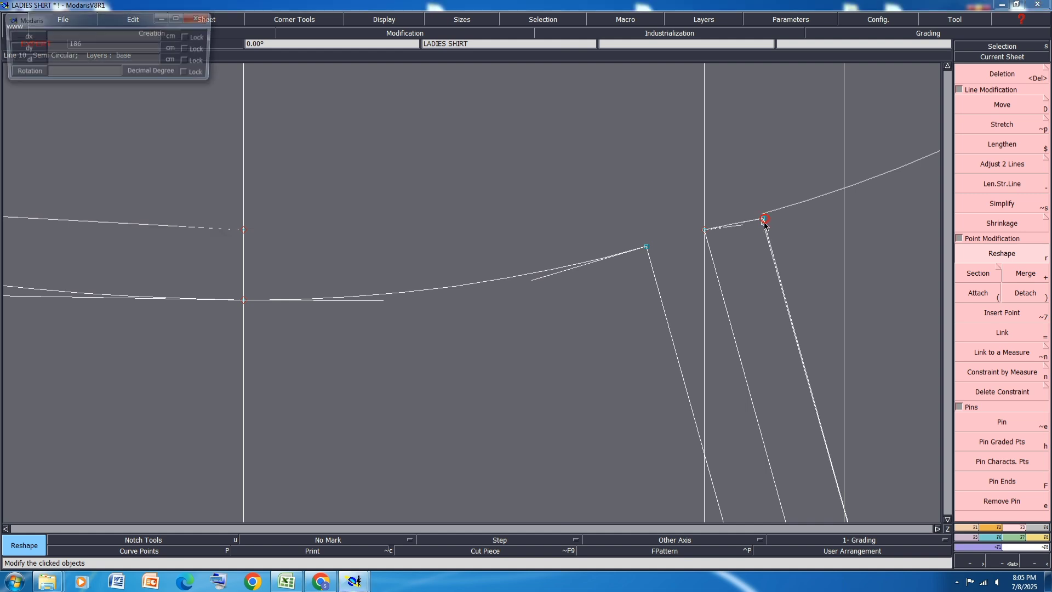
pyautogui.click(646, 247)
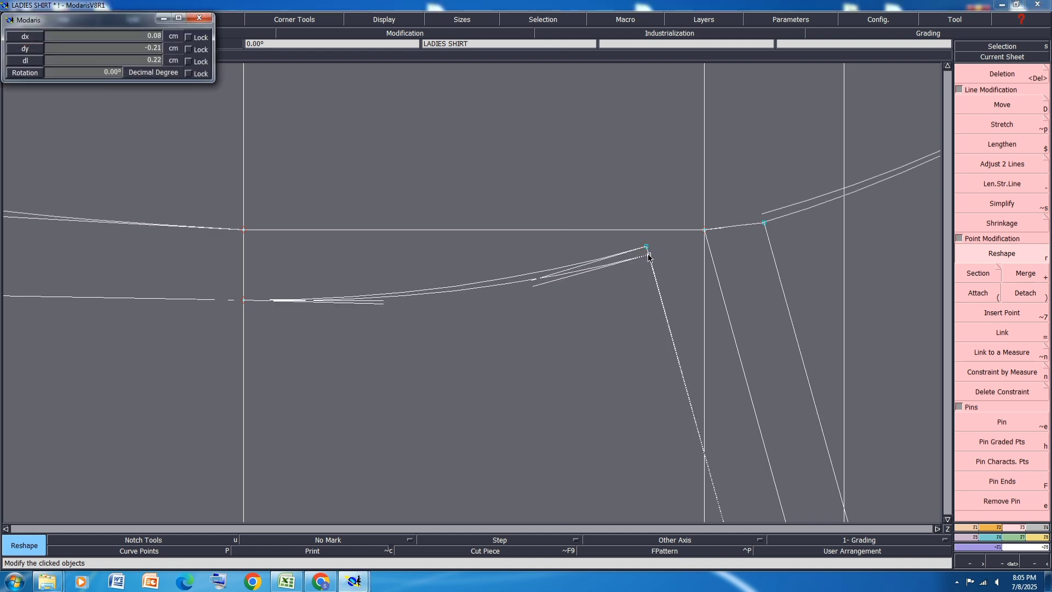
pyautogui.click(649, 256)
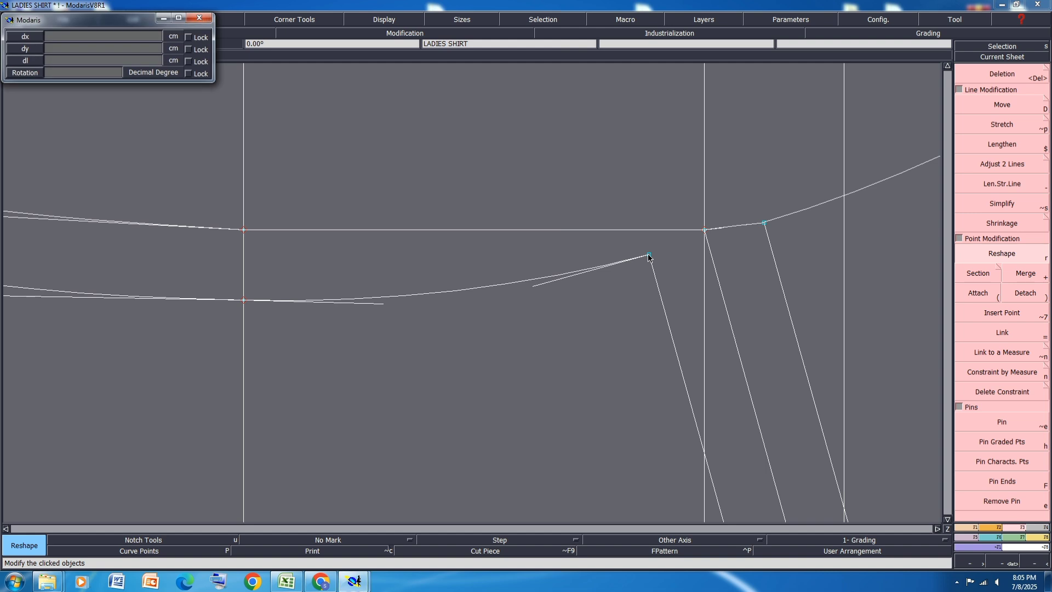
pyautogui.click(649, 256)
# Step: Reshape the upper back armhole between the across-back point and the shoulder line so it flows into the mirrored front armhole
pyautogui.scroll(-1, 704, 244)
pyautogui.scroll(1, 564, 258)
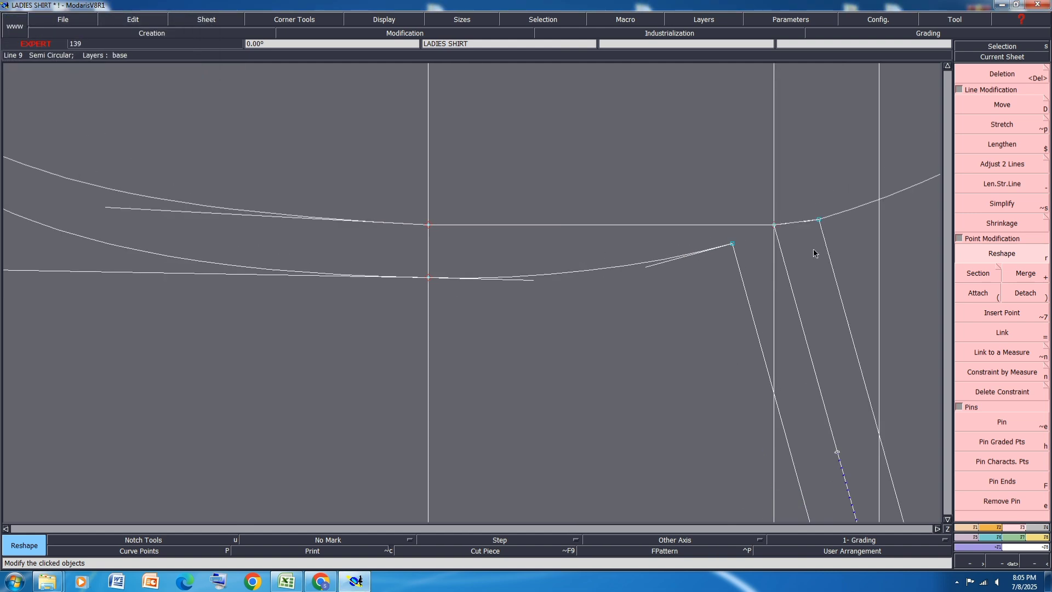
pyautogui.click(530, 225)
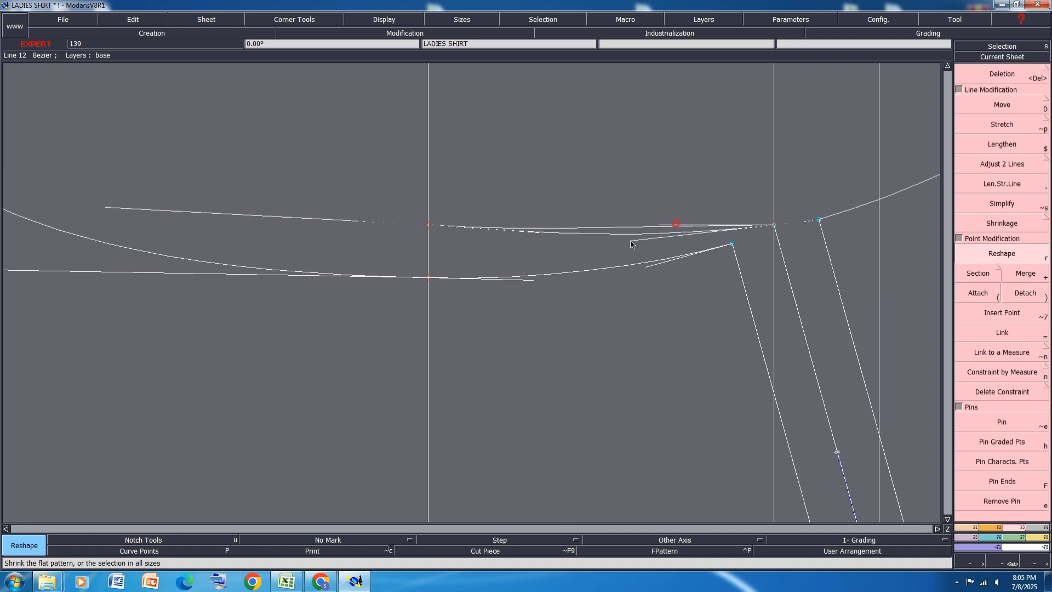
pyautogui.click(535, 234)
pyautogui.scroll(1, 820, 224)
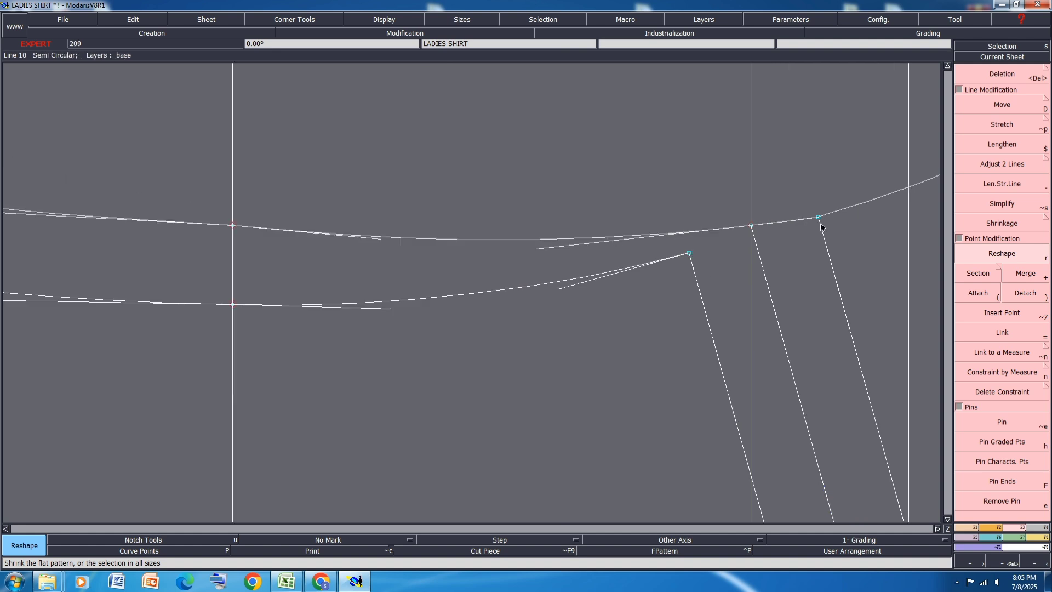
pyautogui.scroll(2, 536, 300)
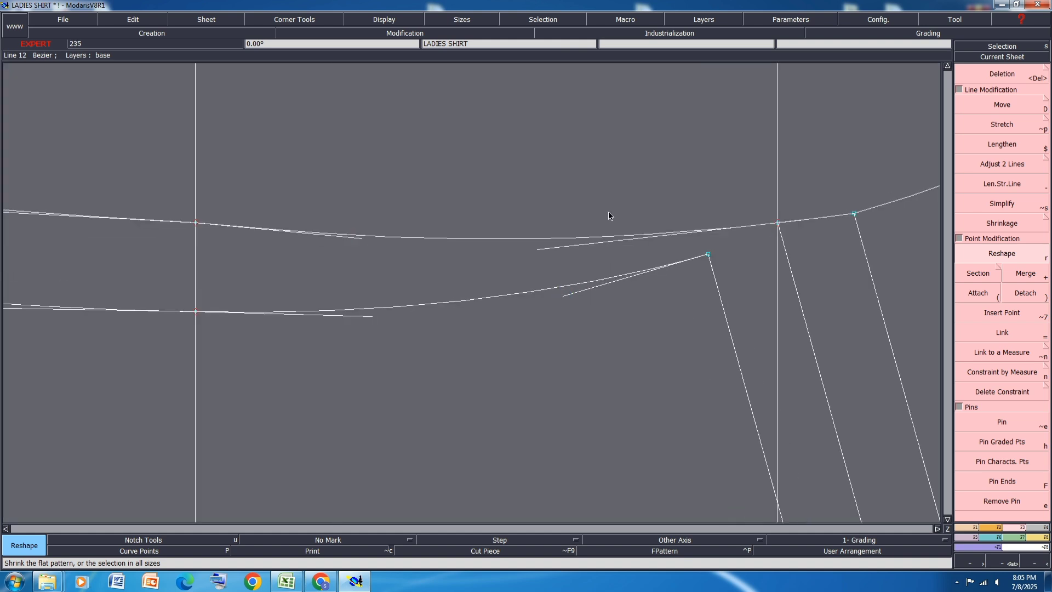
pyautogui.scroll(-3, 606, 217)
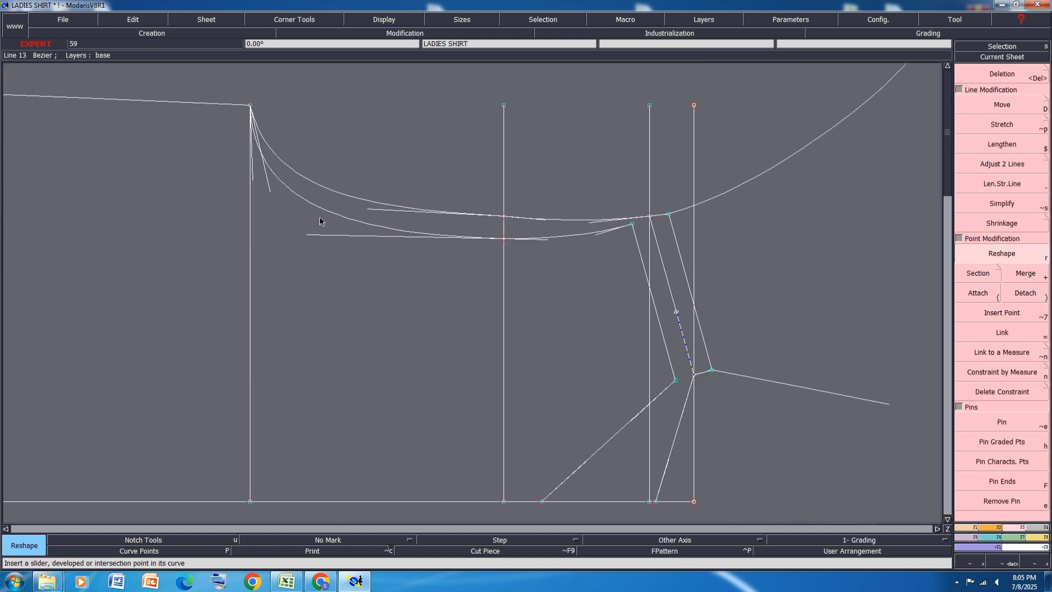
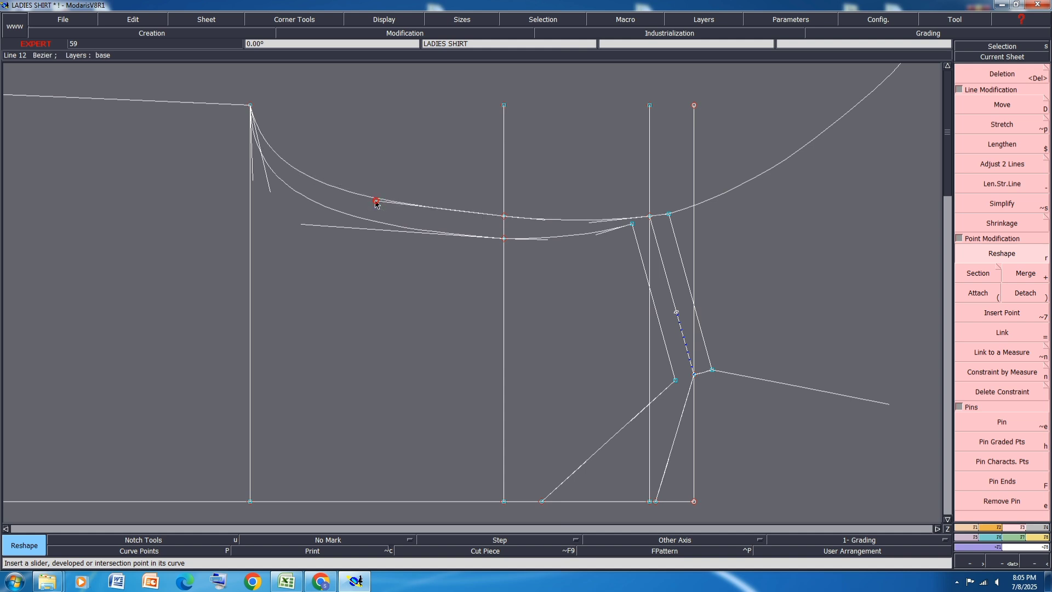
# Step: Reshape the lower back and front armhole curves with their tangents so both leave the underarm point nearly parallel to the chest line
pyautogui.click(376, 202)
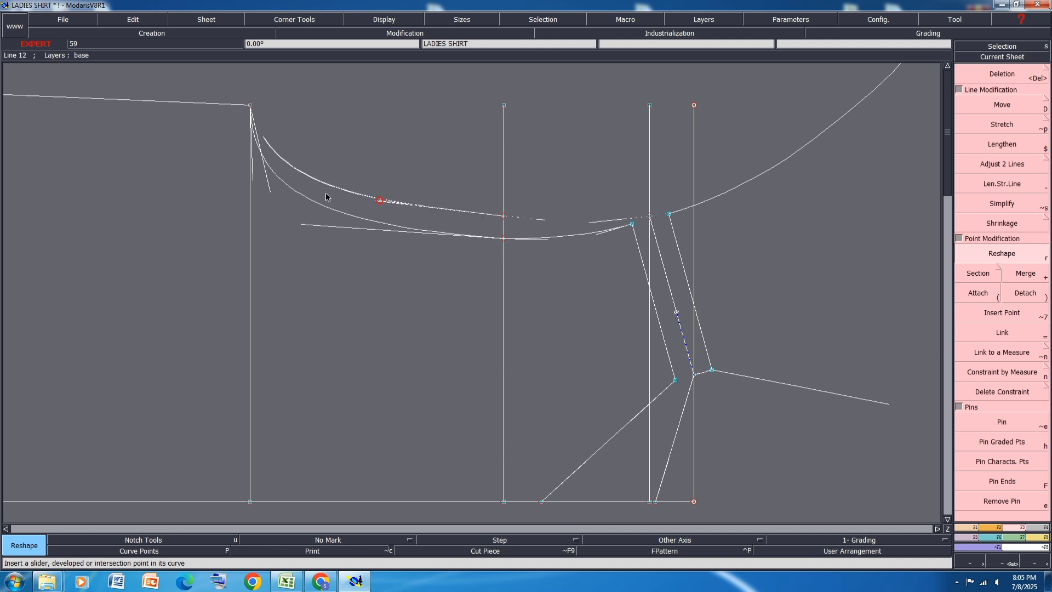
pyautogui.click(257, 180)
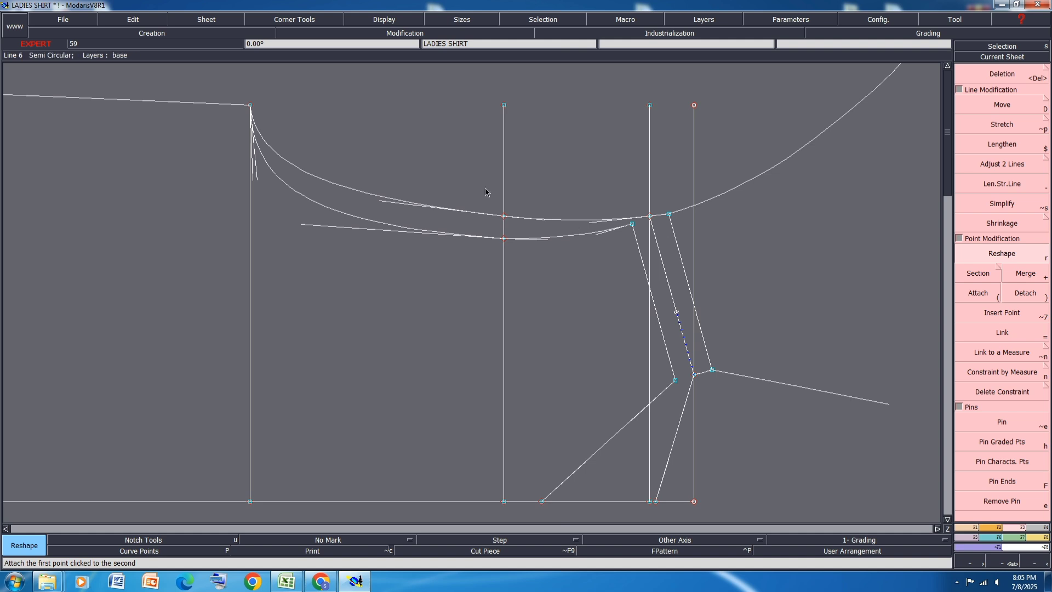
pyautogui.scroll(3, 257, 186)
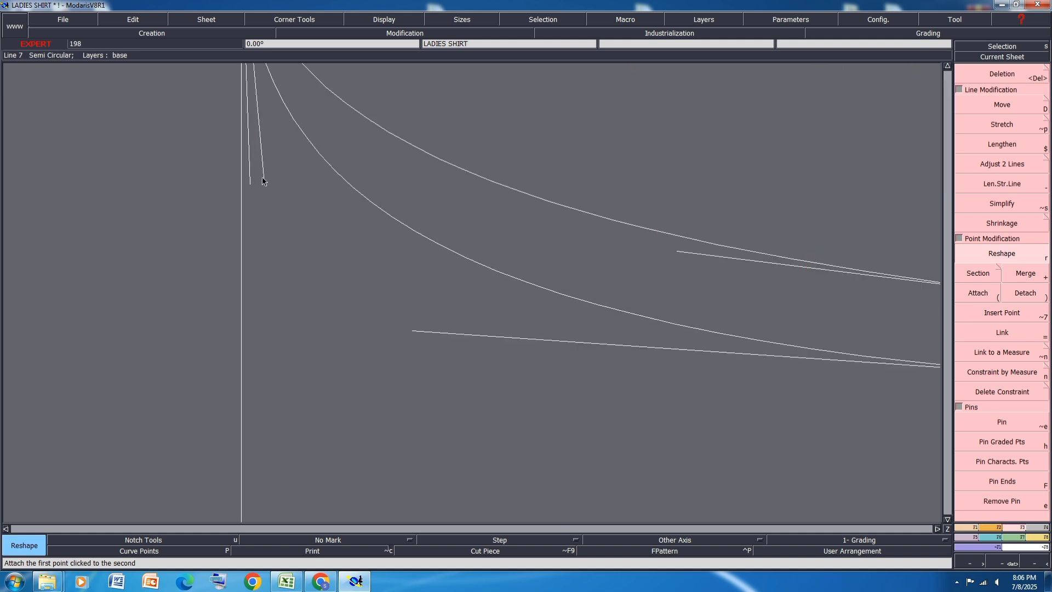
pyautogui.click(263, 181)
pyautogui.click(238, 151)
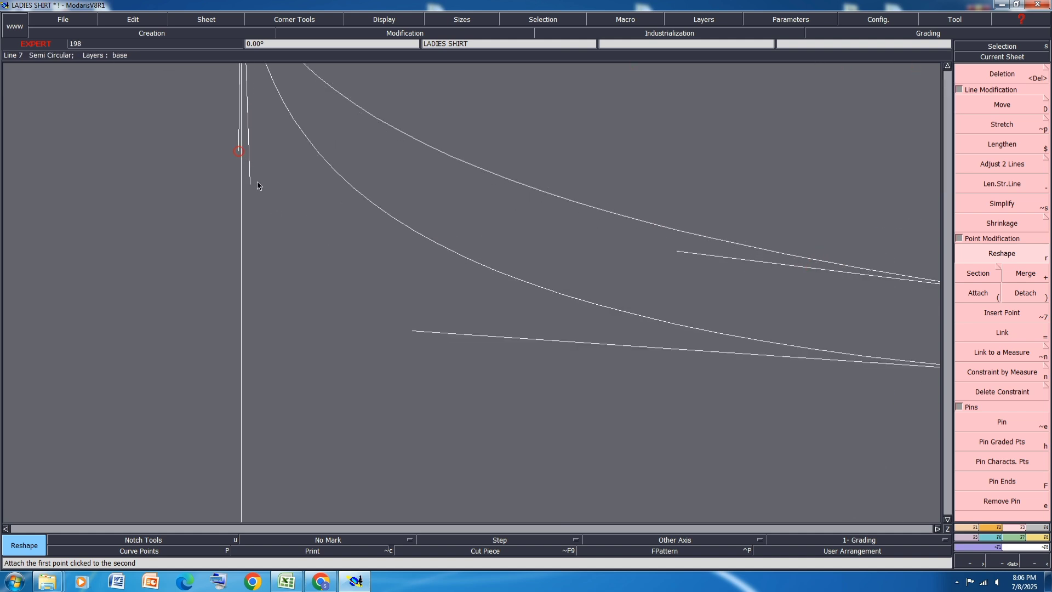
pyautogui.click(251, 182)
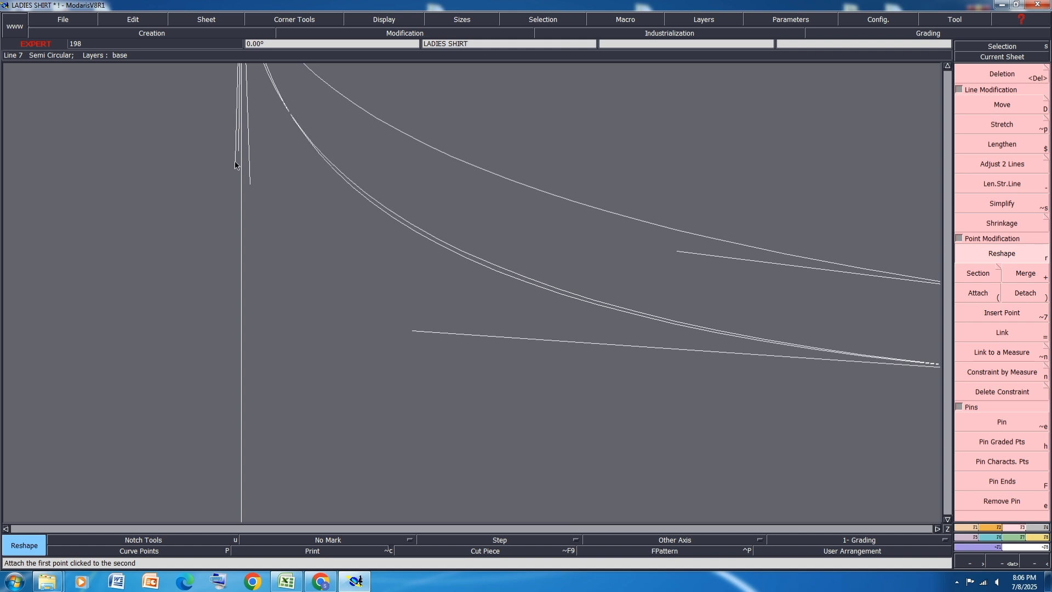
pyautogui.click(226, 182)
pyautogui.scroll(-3, 226, 182)
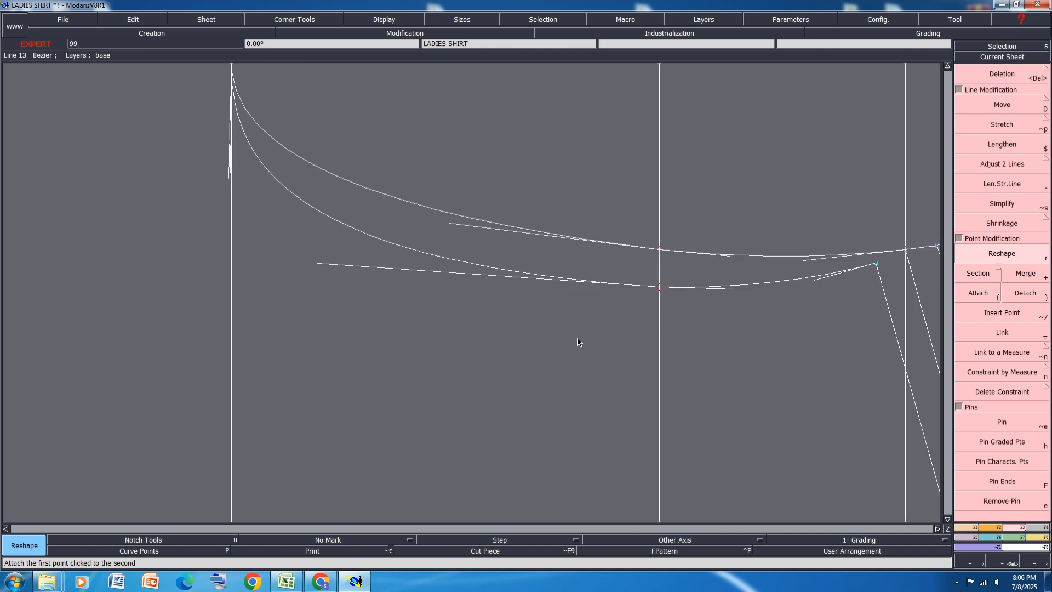
# Step: Fine-tune the upper front armhole tangent near the across-chest point to smooth the curve toward the inner shoulder parallel
pyautogui.scroll(3, 577, 337)
pyautogui.scroll(-2, 601, 277)
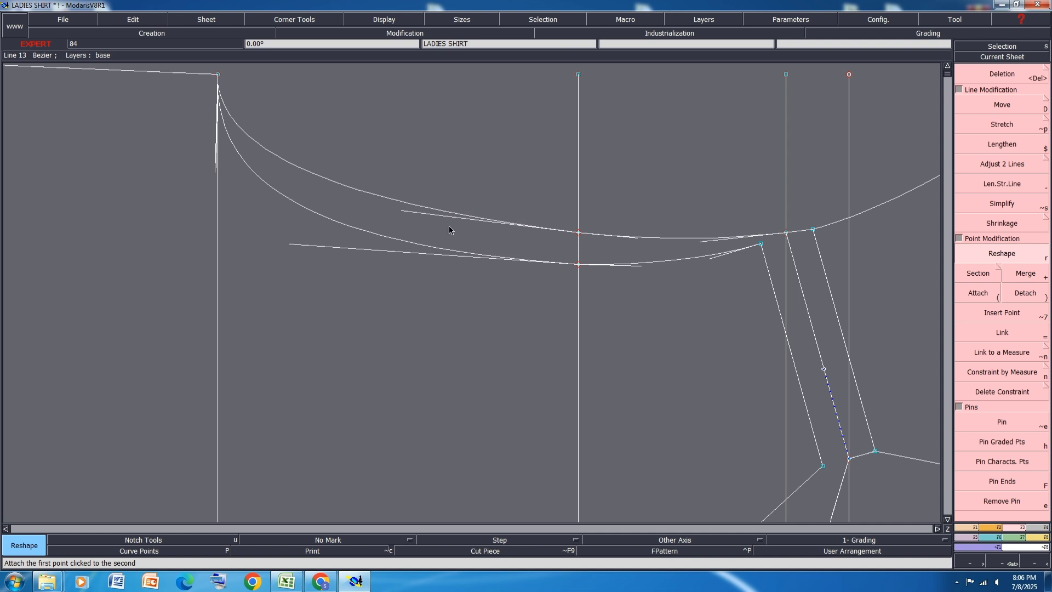
pyautogui.scroll(1, 733, 275)
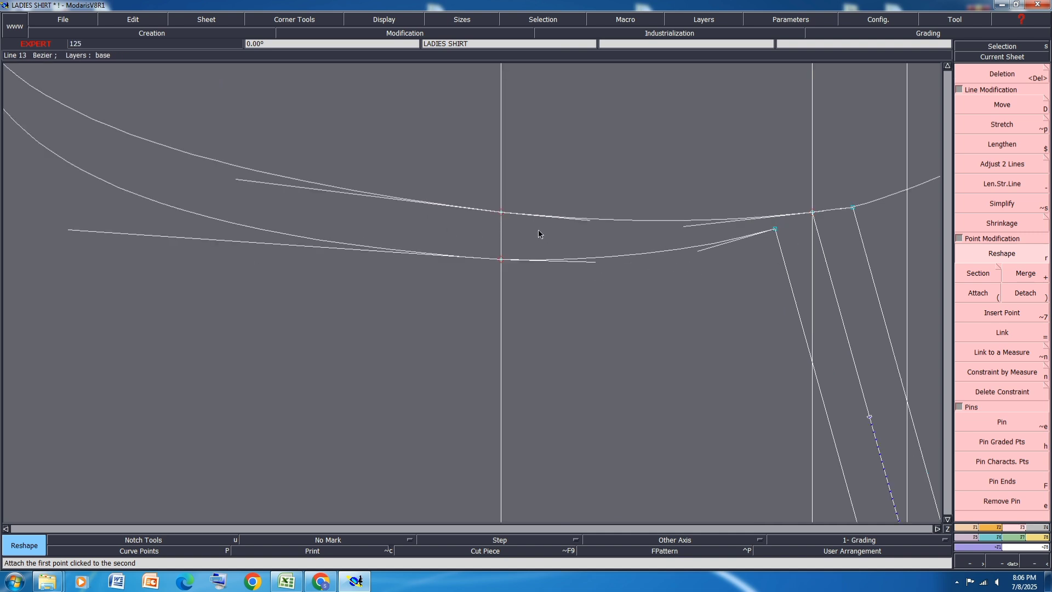
pyautogui.scroll(1, 702, 268)
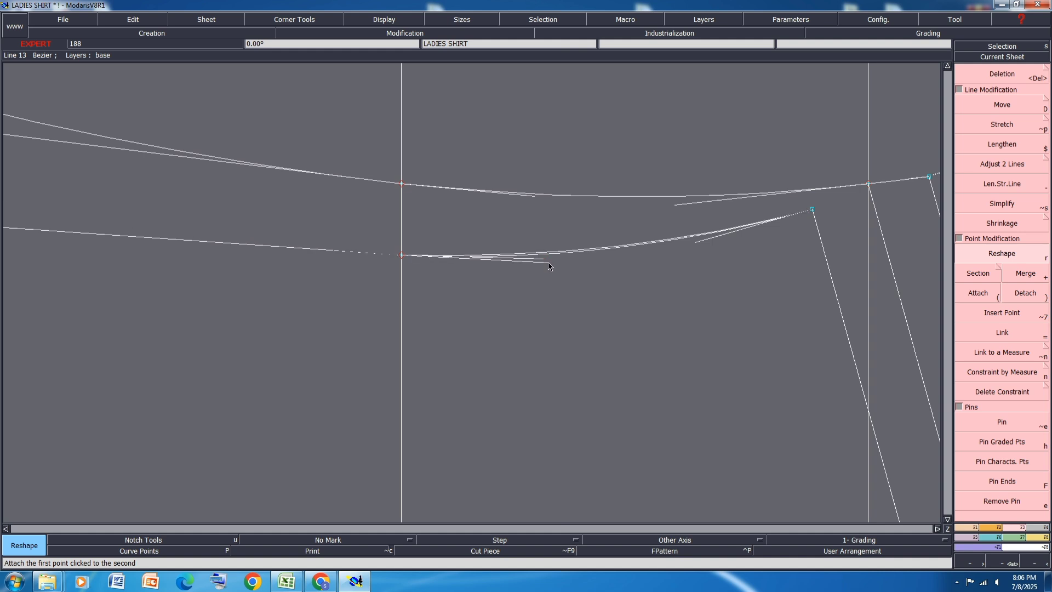
pyautogui.scroll(-3, 548, 262)
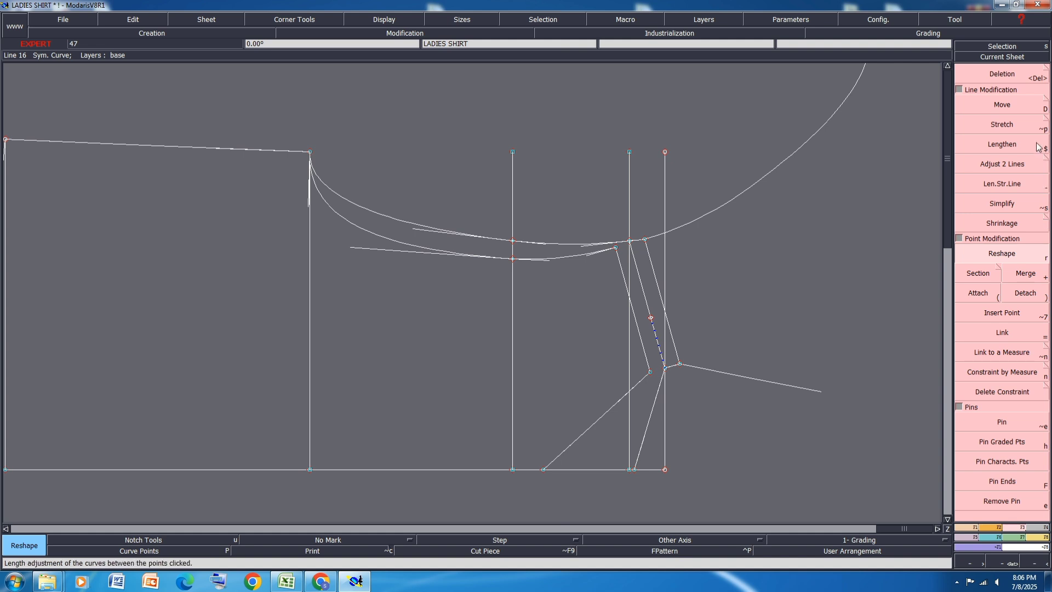
# Step: Move the armhole ends of the shoulder line and its two parallels together, shifting them outward by about 0.25 cm
pyautogui.click(1002, 105)
pyautogui.moveTo(683, 224); pyautogui.dragTo(598, 263)
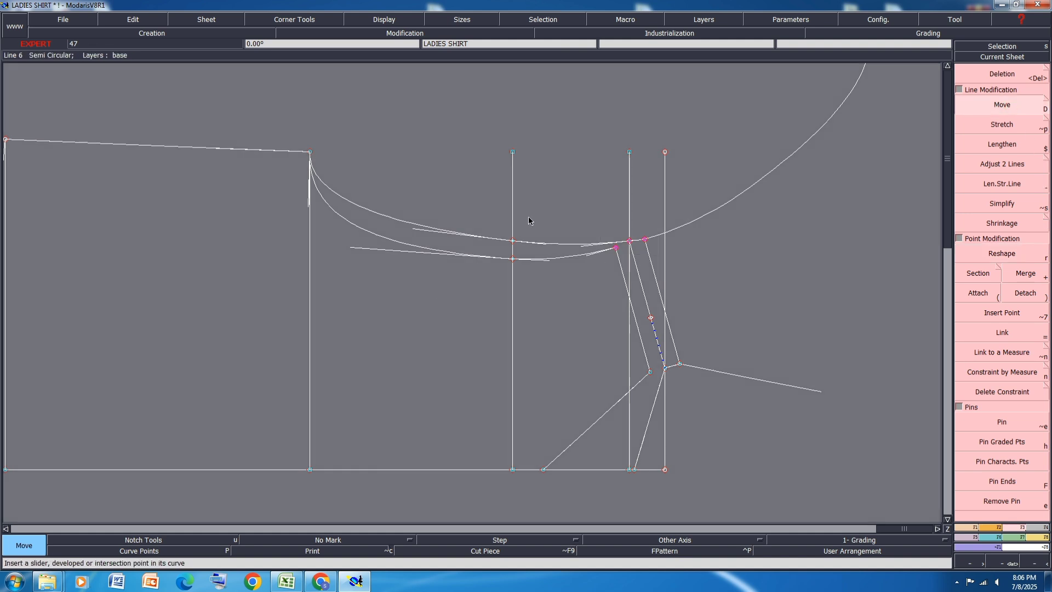
pyautogui.click(342, 144)
pyautogui.moveTo(533, 221); pyautogui.dragTo(495, 300)
pyautogui.moveTo(672, 221); pyautogui.dragTo(587, 288)
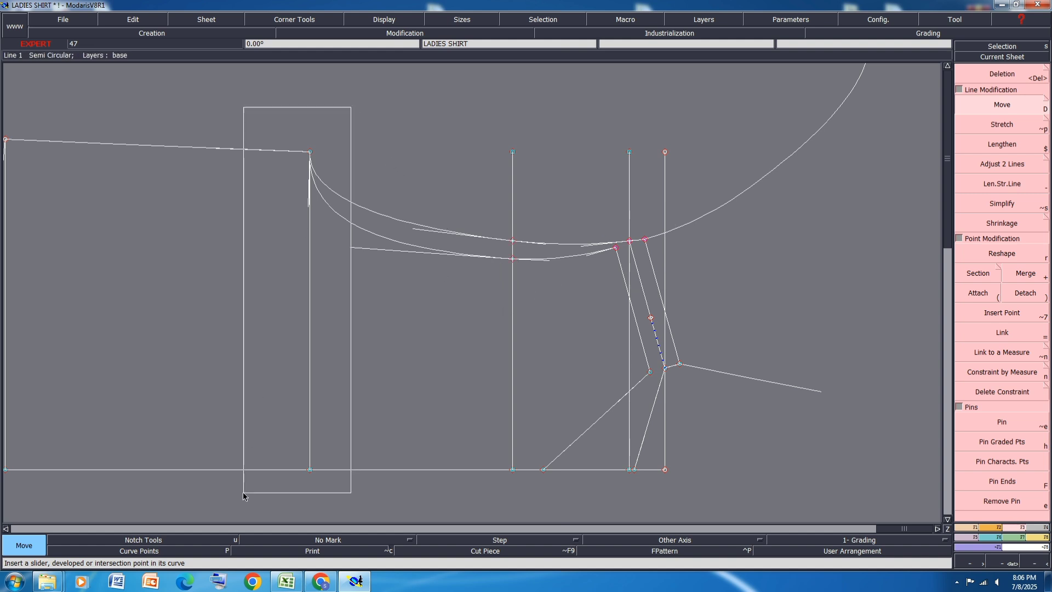
pyautogui.click(1016, 134)
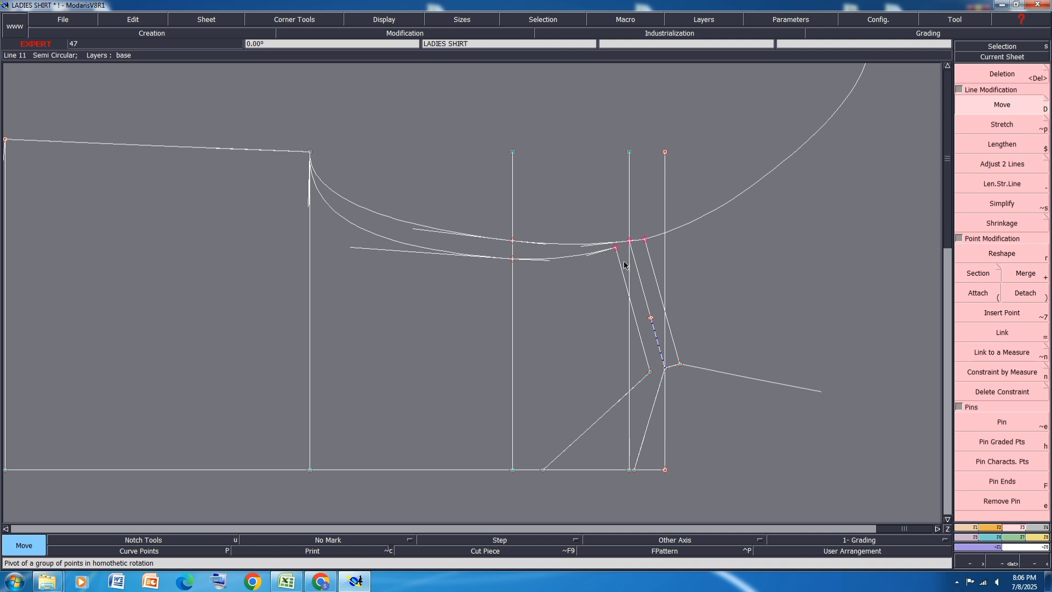
pyautogui.click(630, 240)
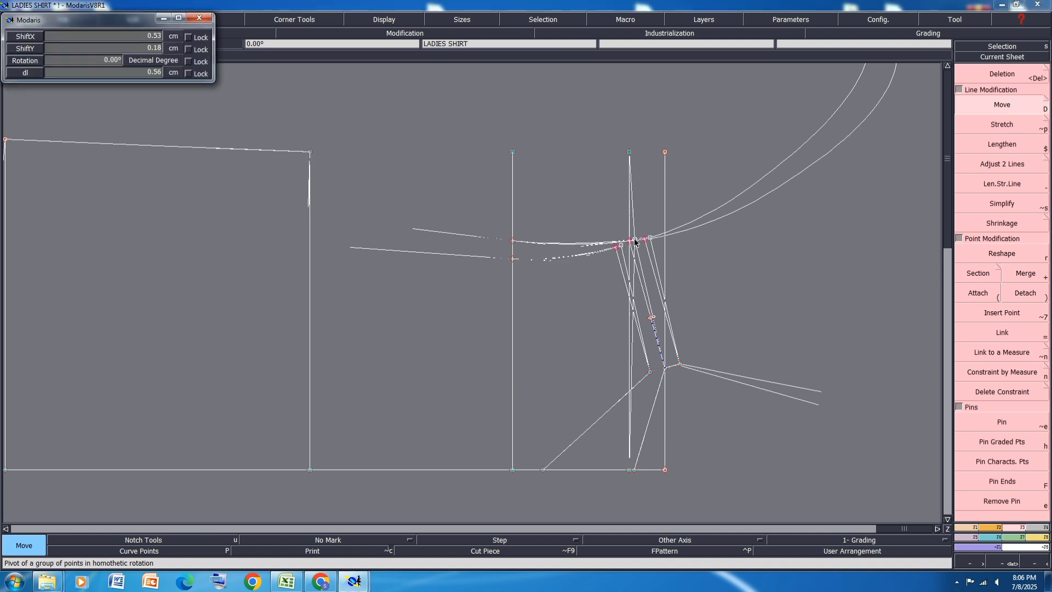
pyautogui.write('3.25')
pyautogui.press('Return')
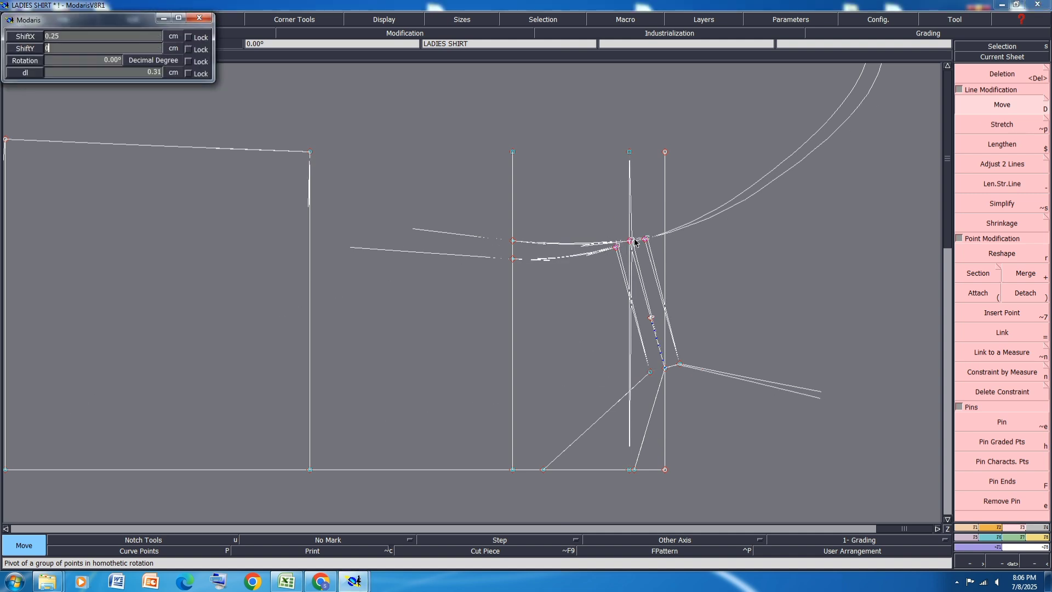
pyautogui.click(737, 260)
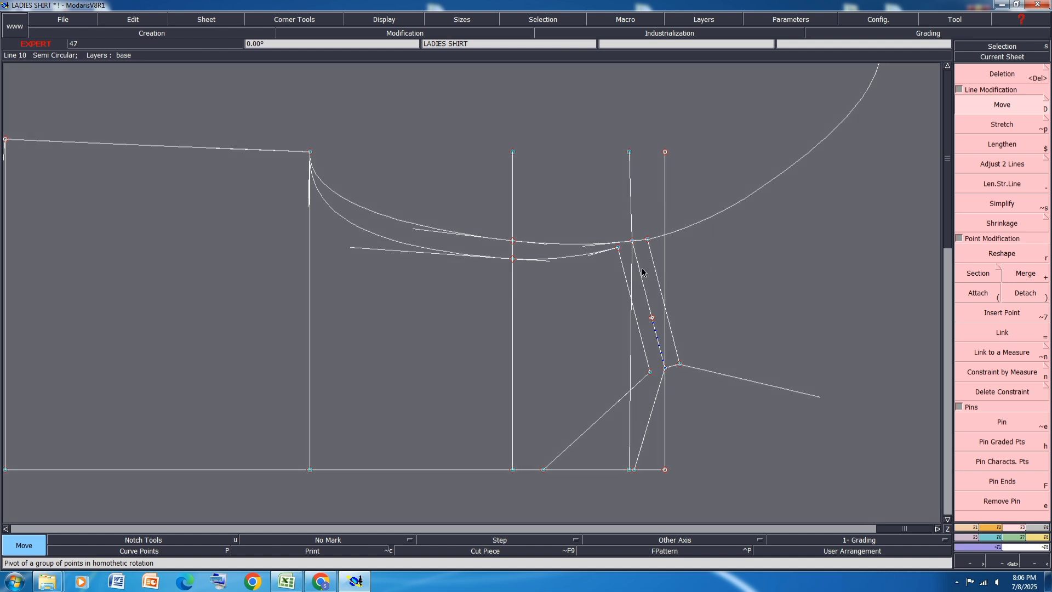
# Step: Align the centre-line end of the vertical construction line with the moved armhole end of the shoulder line
pyautogui.press('8')
pyautogui.click(632, 241)
pyautogui.click(630, 470)
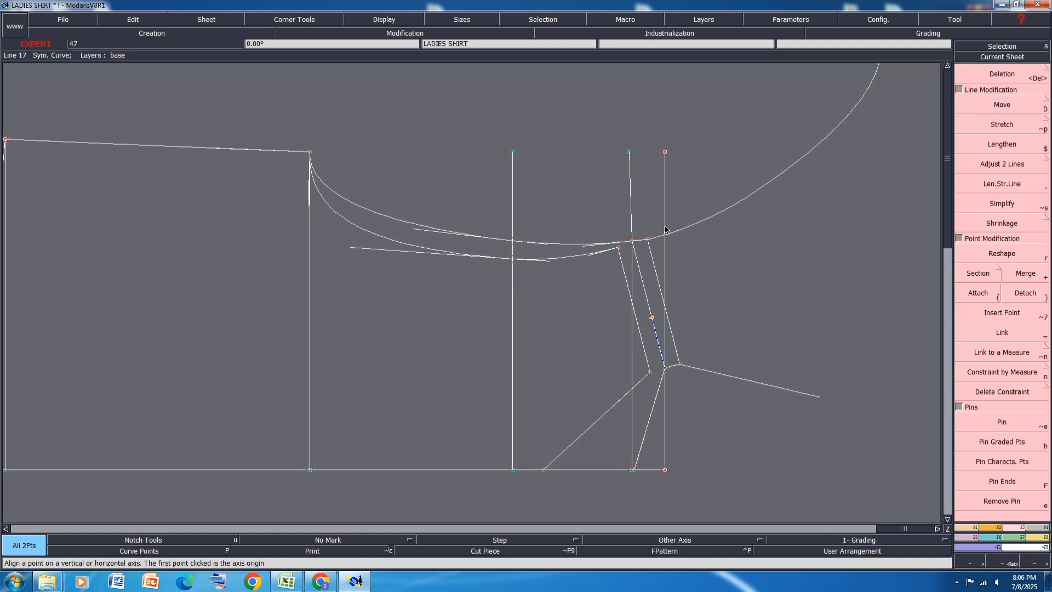
# Step: Reshape the armhole ends of the inner and outer shoulder parallels by raising them slightly to match the adjoining armhole curves
pyautogui.scroll(2, 655, 245)
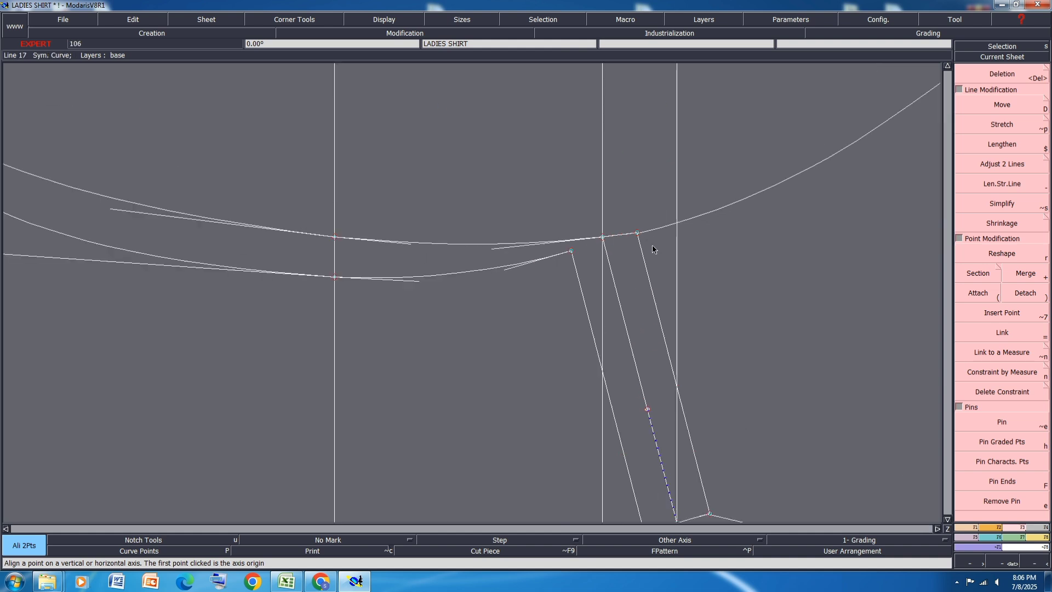
pyautogui.scroll(1, 585, 263)
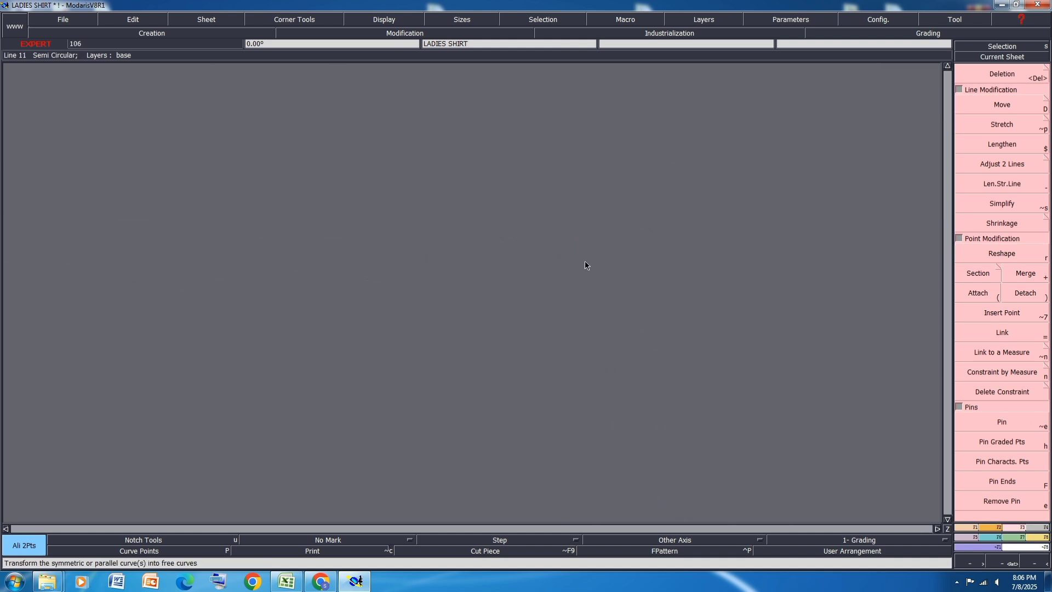
pyautogui.click(1014, 255)
pyautogui.scroll(1, 535, 246)
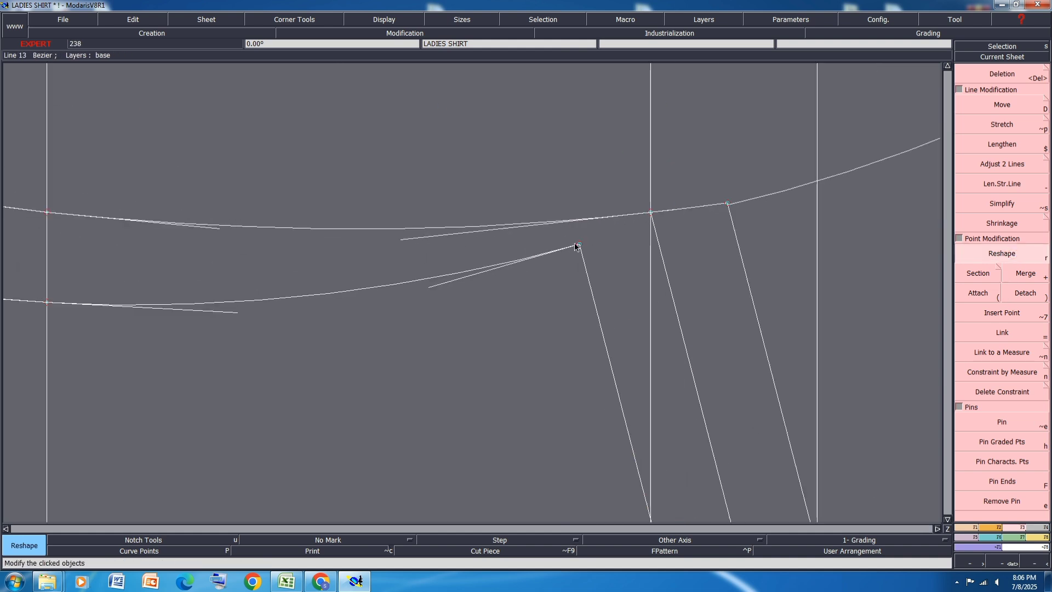
pyautogui.click(577, 245)
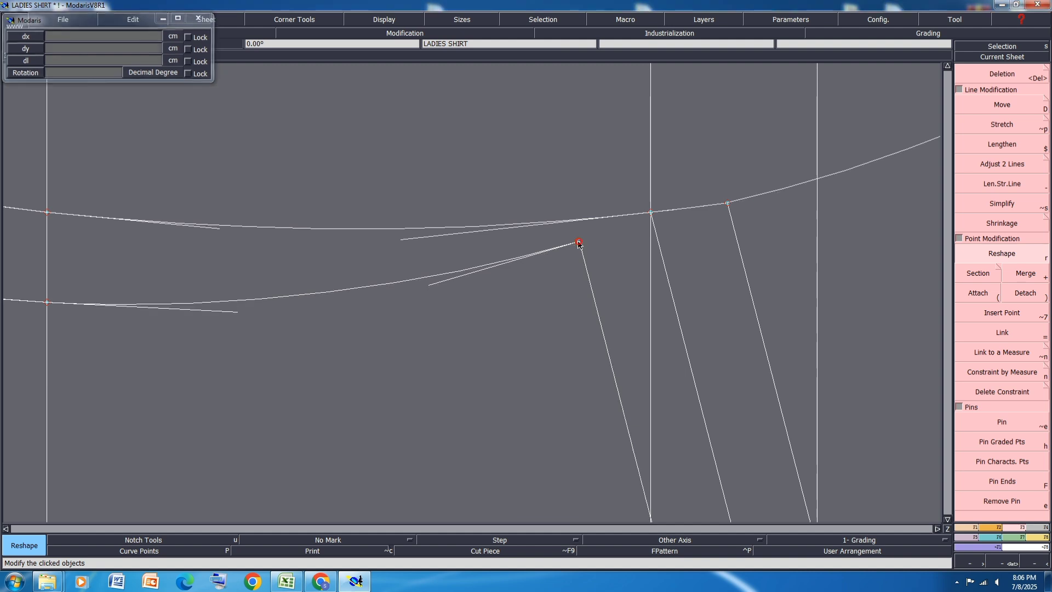
pyautogui.click(727, 204)
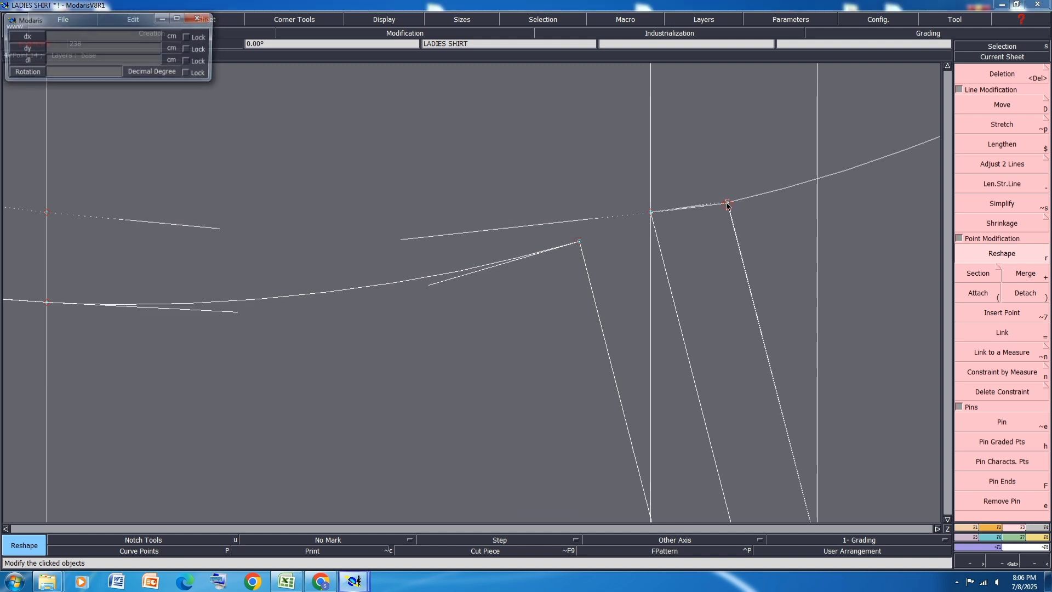
pyautogui.click(727, 204)
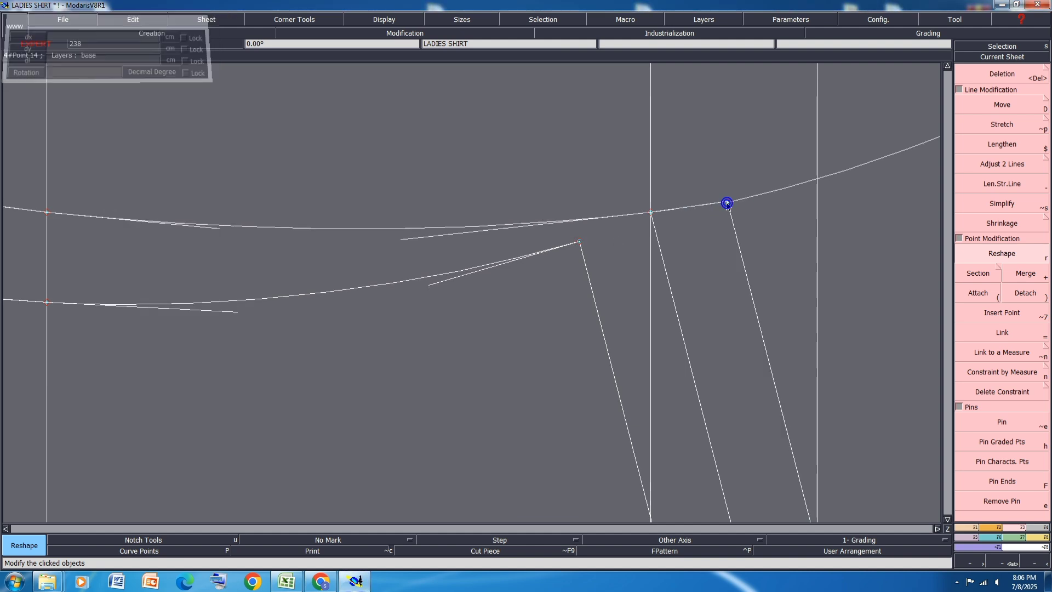
pyautogui.click(579, 243)
pyautogui.click(580, 240)
pyautogui.scroll(-1, 788, 250)
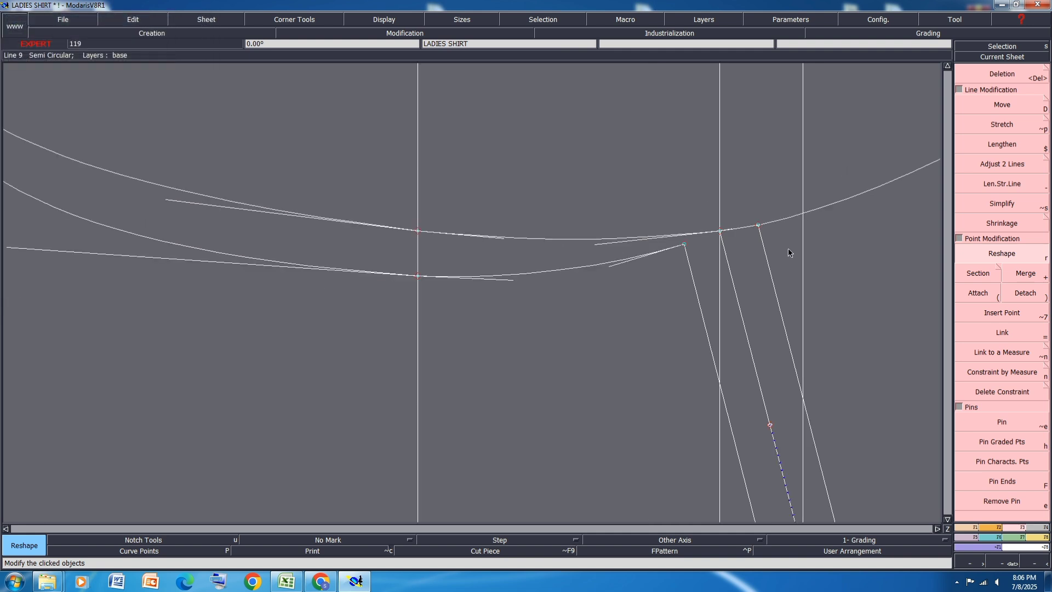
pyautogui.scroll(-1, 788, 249)
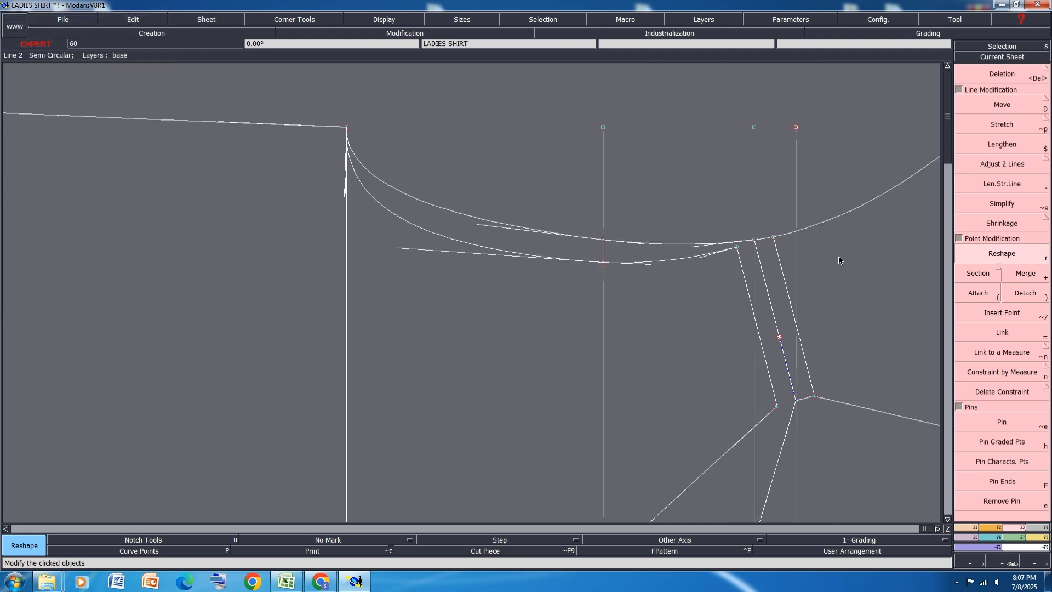
# Step: Refine the front armhole tangents on both sides of the across-chest point so the curve runs smoothly through it
pyautogui.scroll(1, 624, 274)
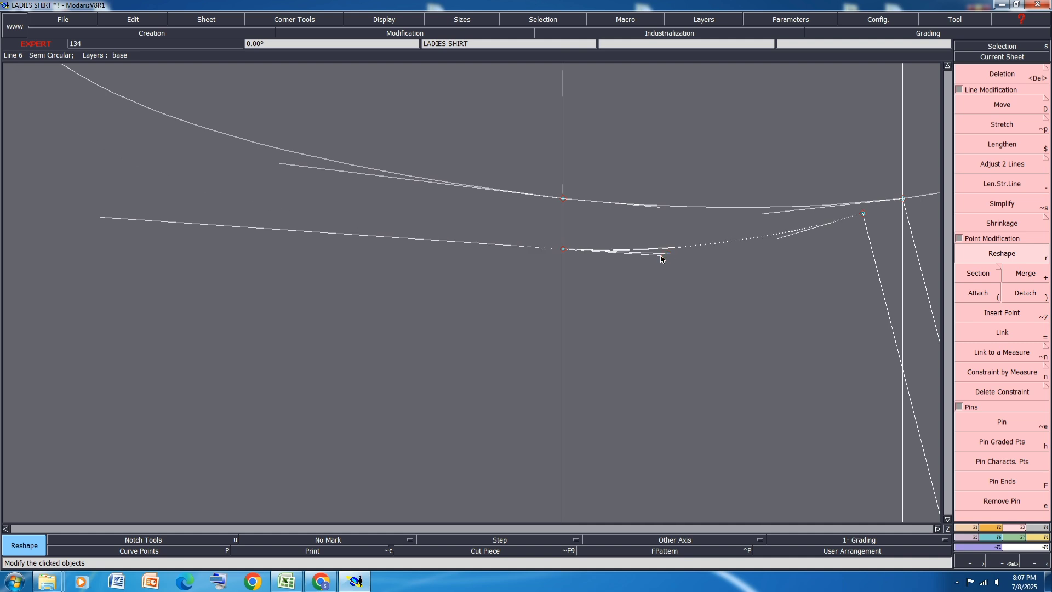
pyautogui.scroll(-1, 685, 251)
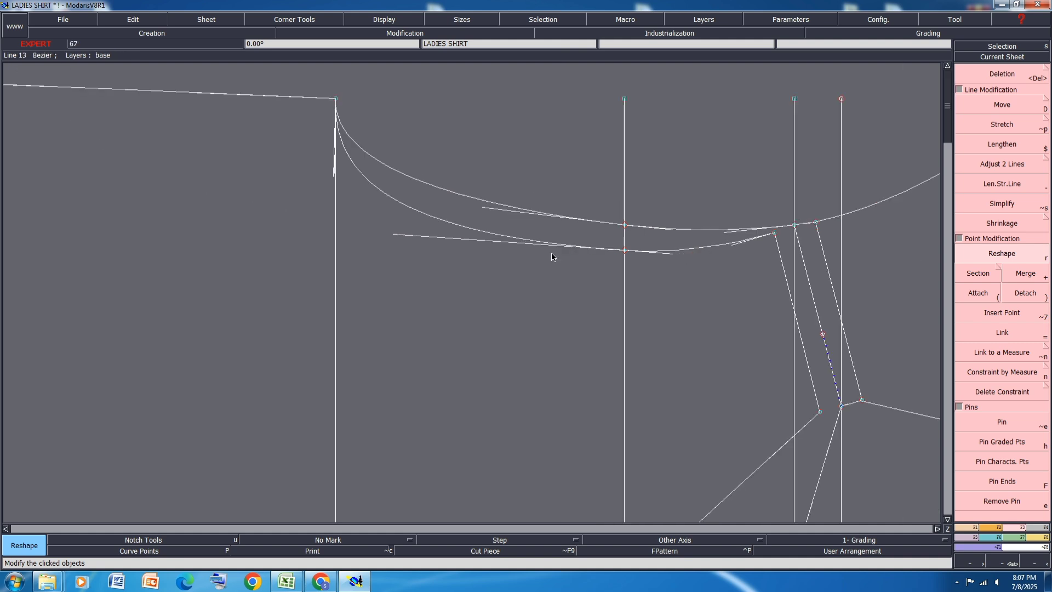
pyautogui.click(397, 238)
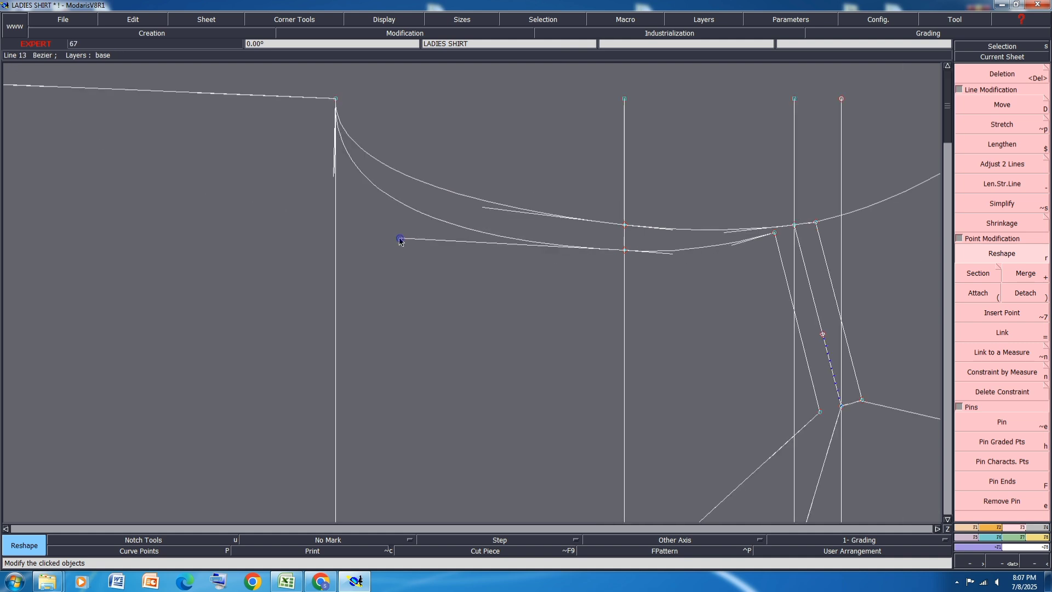
pyautogui.click(401, 237)
pyautogui.scroll(1, 682, 254)
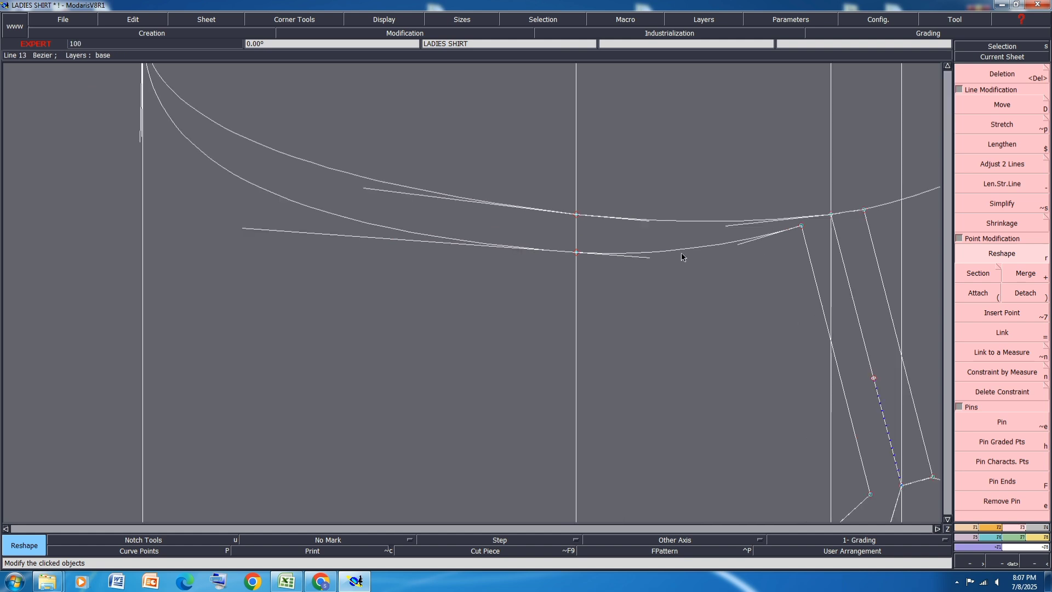
pyautogui.scroll(-2, 733, 270)
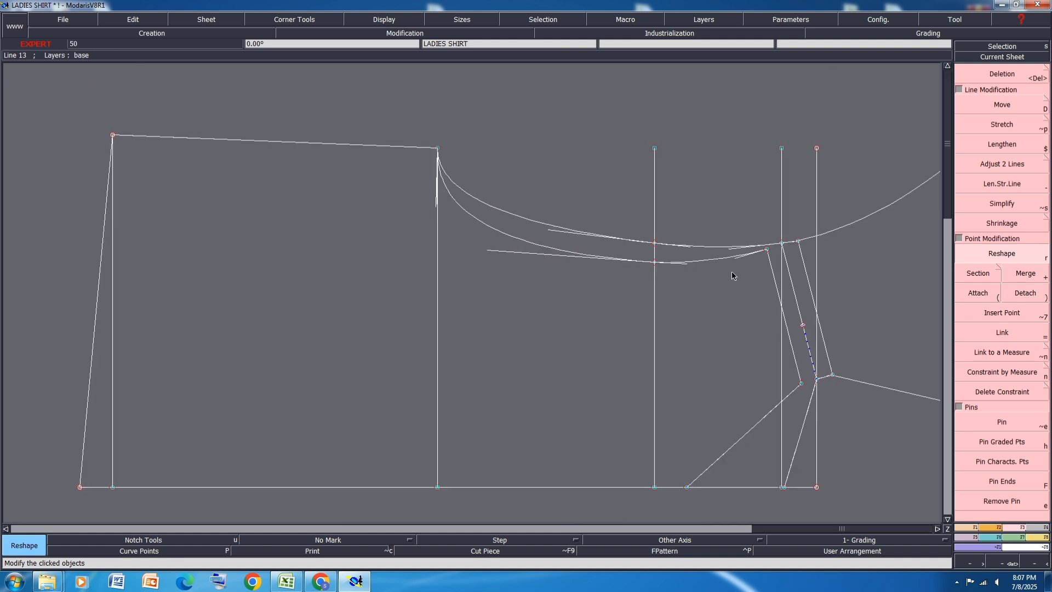
# Step: Shorten and slightly lower the lower back armhole tangent at the across-back point to smooth the back armhole
pyautogui.scroll(2, 724, 247)
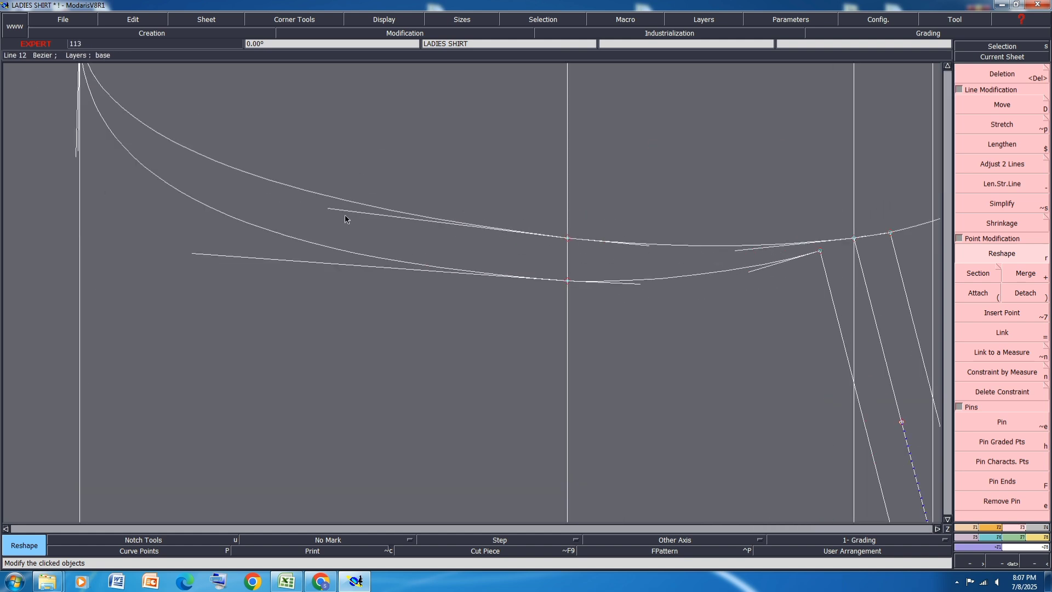
pyautogui.moveTo(336, 211); pyautogui.dragTo(342, 214)
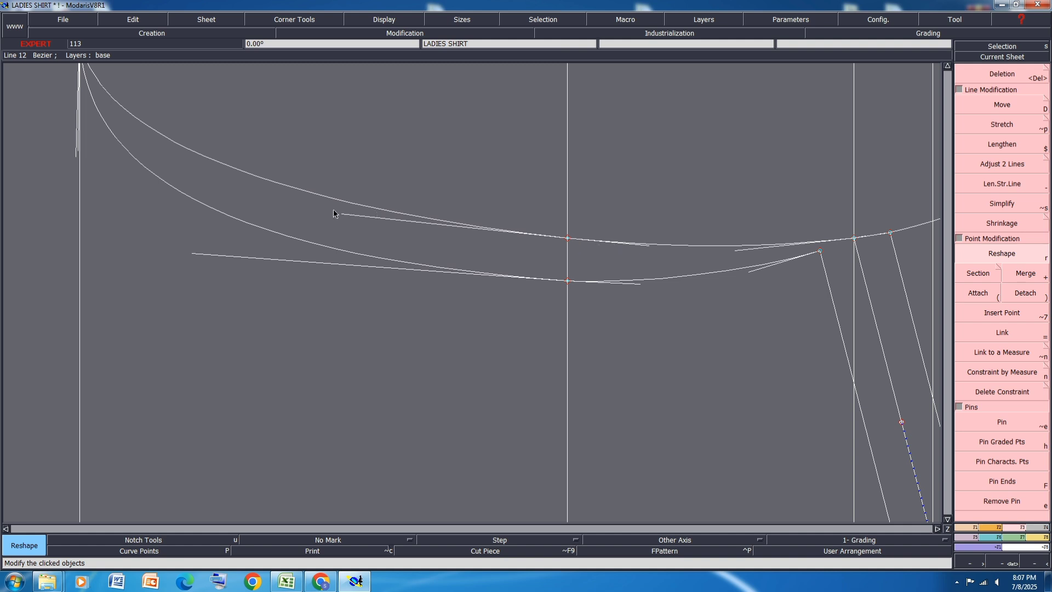
pyautogui.scroll(-1, 477, 294)
pyautogui.scroll(-1, 441, 203)
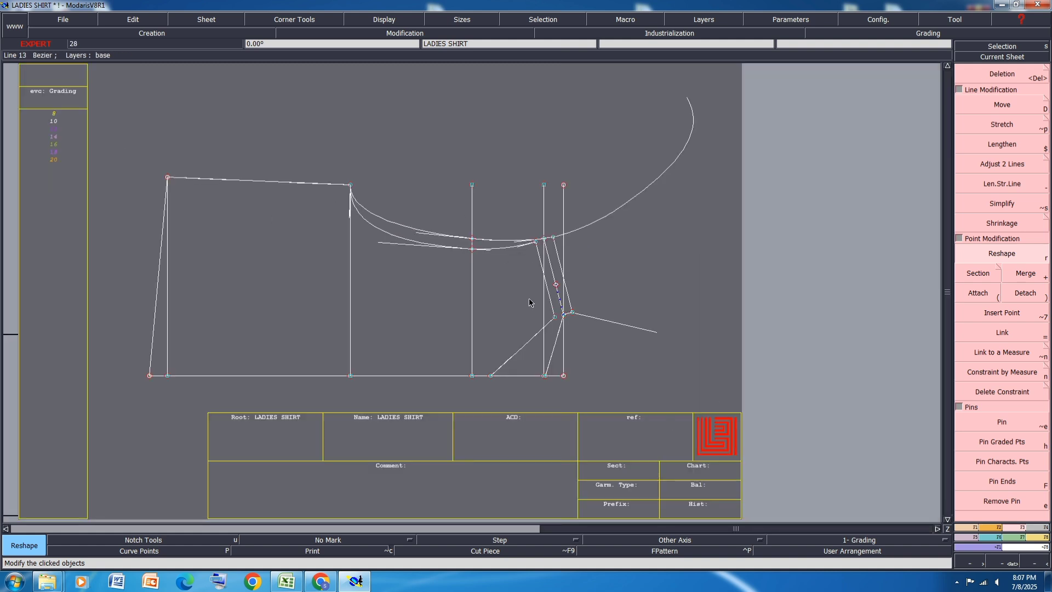
# Step: Curve the front and back necklines by pulling their shoulder-end and centre-line tangents into smooth, rounded neck shapes
pyautogui.scroll(1, 539, 389)
pyautogui.scroll(1, 504, 343)
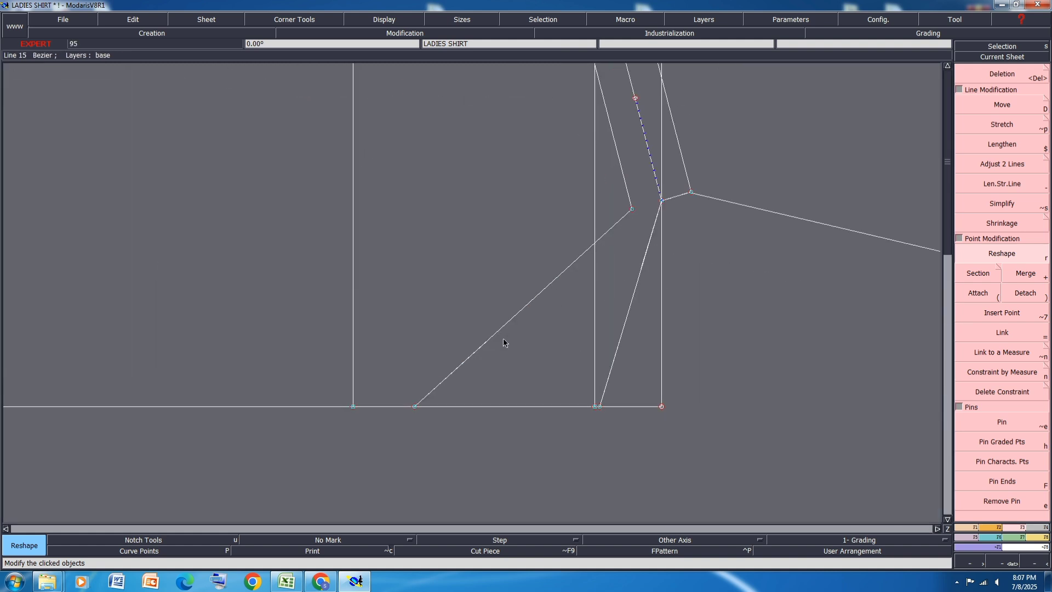
pyautogui.moveTo(482, 345); pyautogui.dragTo(580, 261)
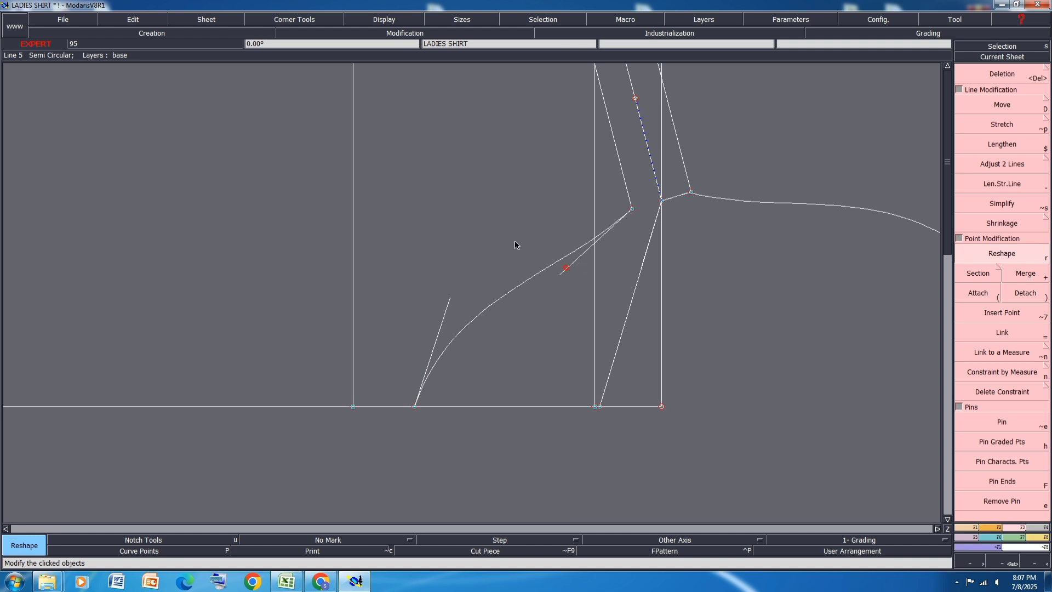
pyautogui.moveTo(515, 241); pyautogui.dragTo(486, 228)
pyautogui.moveTo(449, 296); pyautogui.dragTo(415, 299)
pyautogui.moveTo(648, 243); pyautogui.dragTo(618, 248)
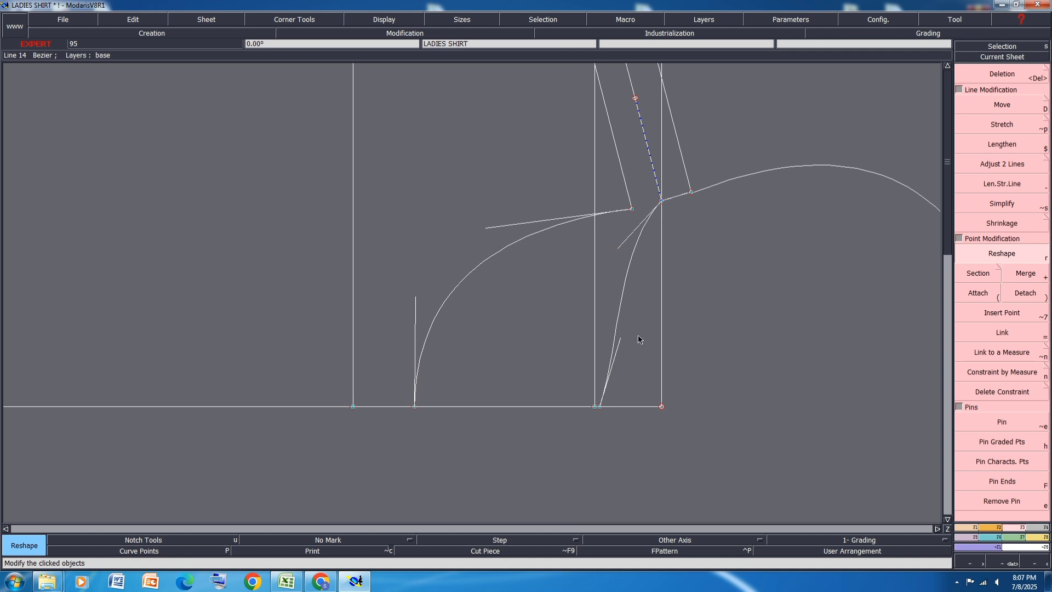
pyautogui.moveTo(621, 341); pyautogui.dragTo(615, 238)
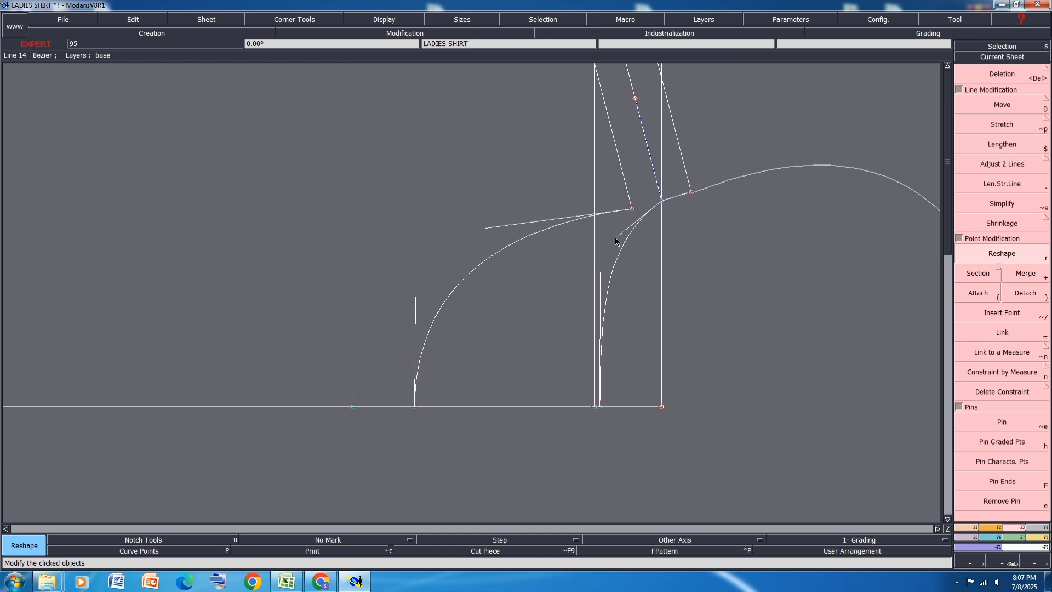
# Step: Raise the neck ends of the outer and inner shoulder parallels, the inner one by about 0.25 cm, to suit the mirrored neckline
pyautogui.scroll(-2, 615, 238)
pyautogui.scroll(6, 648, 219)
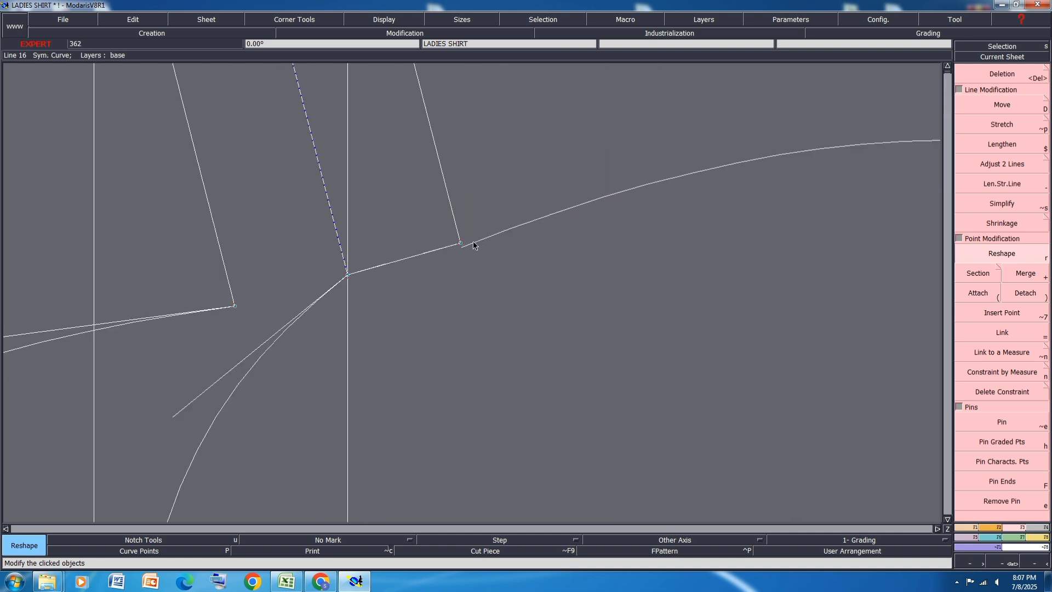
pyautogui.moveTo(460, 242); pyautogui.dragTo(459, 233)
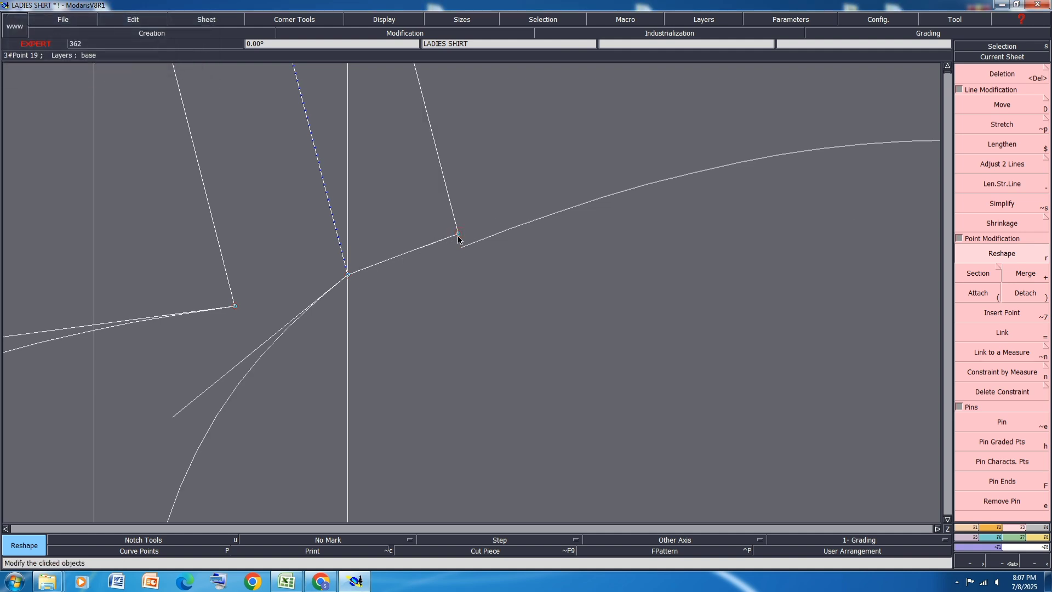
pyautogui.moveTo(459, 239); pyautogui.dragTo(457, 231)
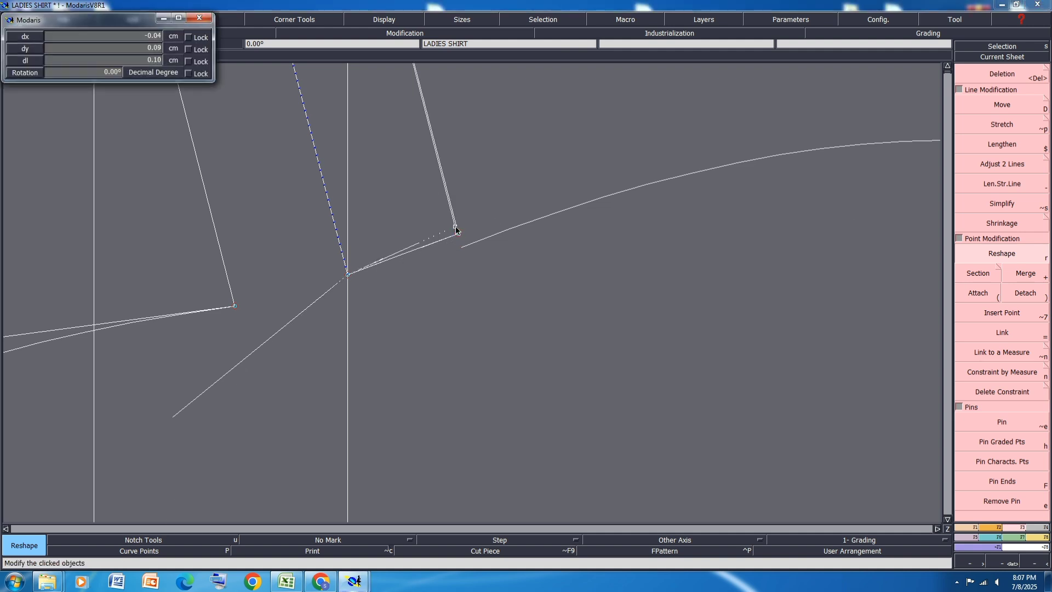
pyautogui.click(457, 225)
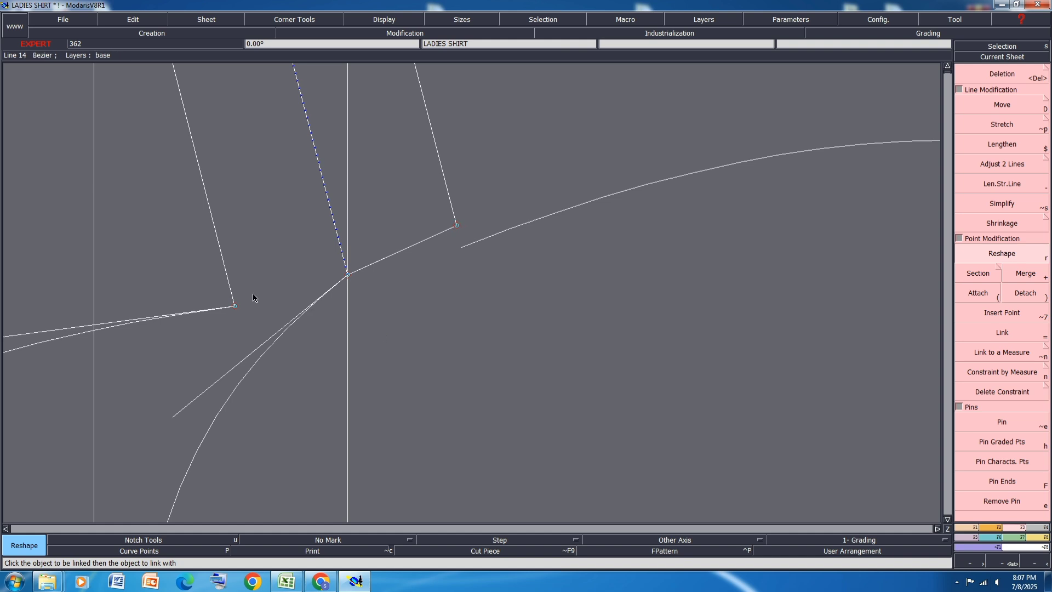
pyautogui.moveTo(235, 306); pyautogui.dragTo(231, 289)
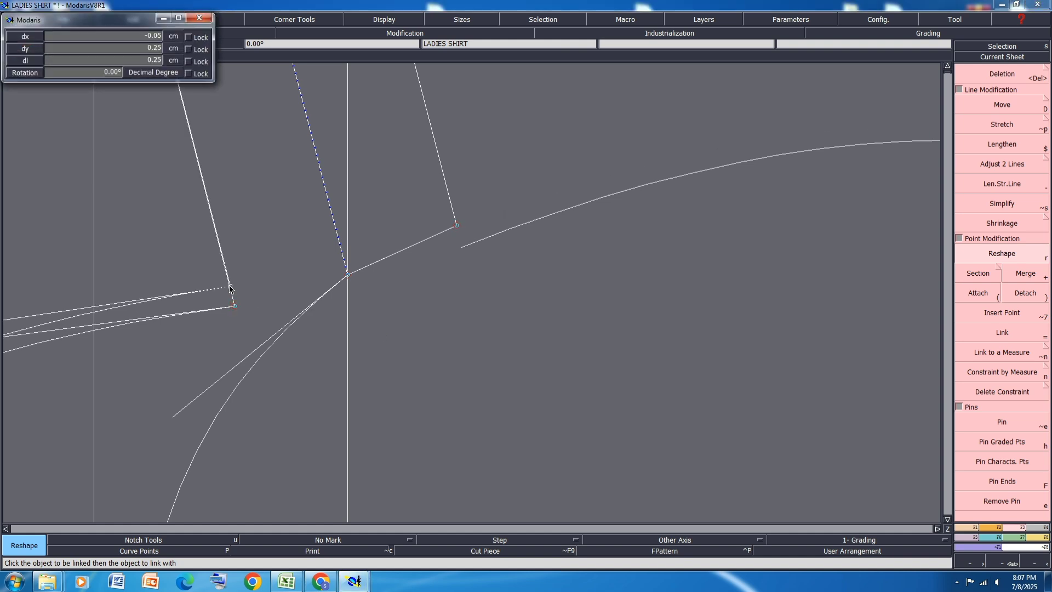
pyautogui.click(228, 286)
# Step: Lower the front neckline's shoulder-end tangent slightly and curve the short back neckline extension so it flows into the mirrored neckline
pyautogui.scroll(-4, 417, 298)
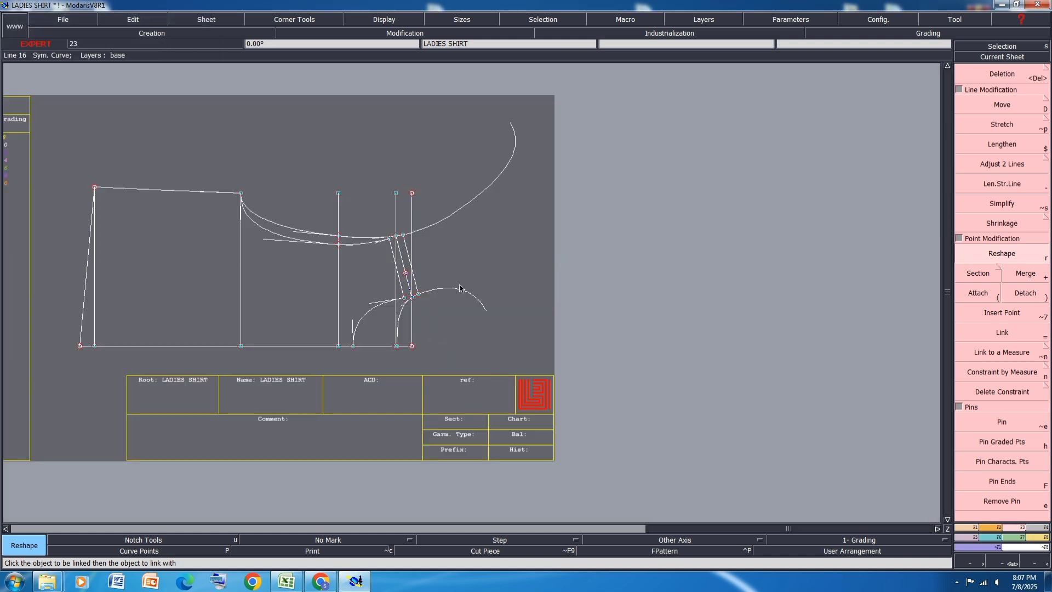
pyautogui.scroll(4, 391, 334)
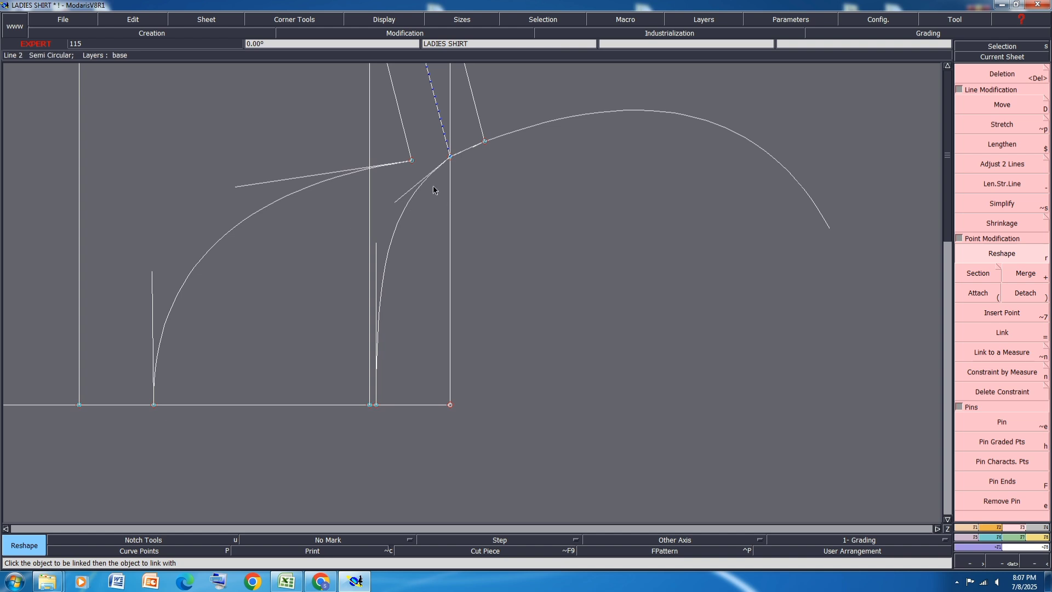
pyautogui.click(236, 190)
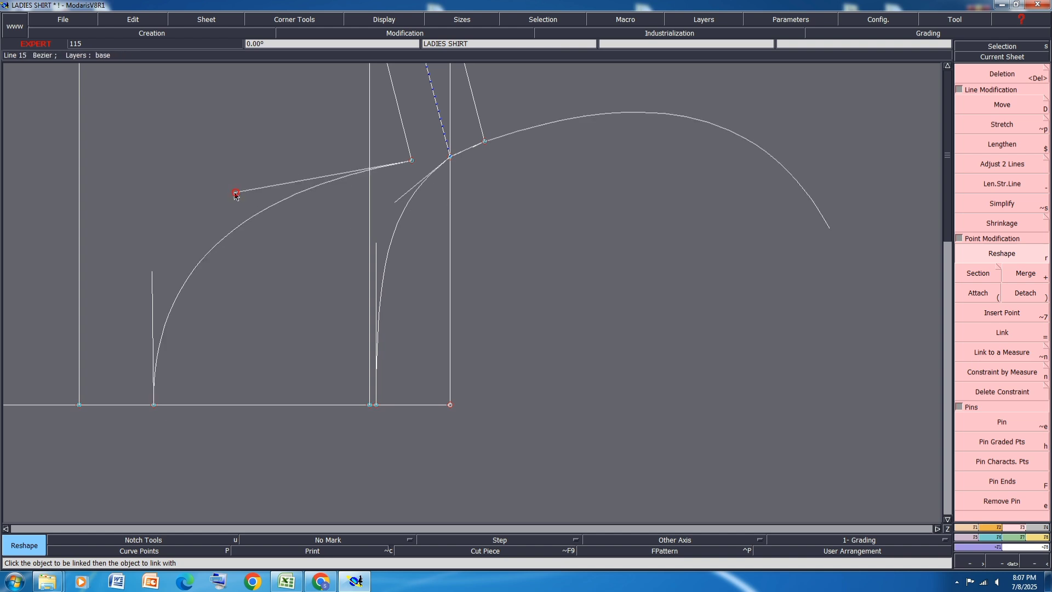
pyautogui.scroll(4, 476, 158)
pyautogui.scroll(-2, 425, 156)
pyautogui.scroll(3, 423, 159)
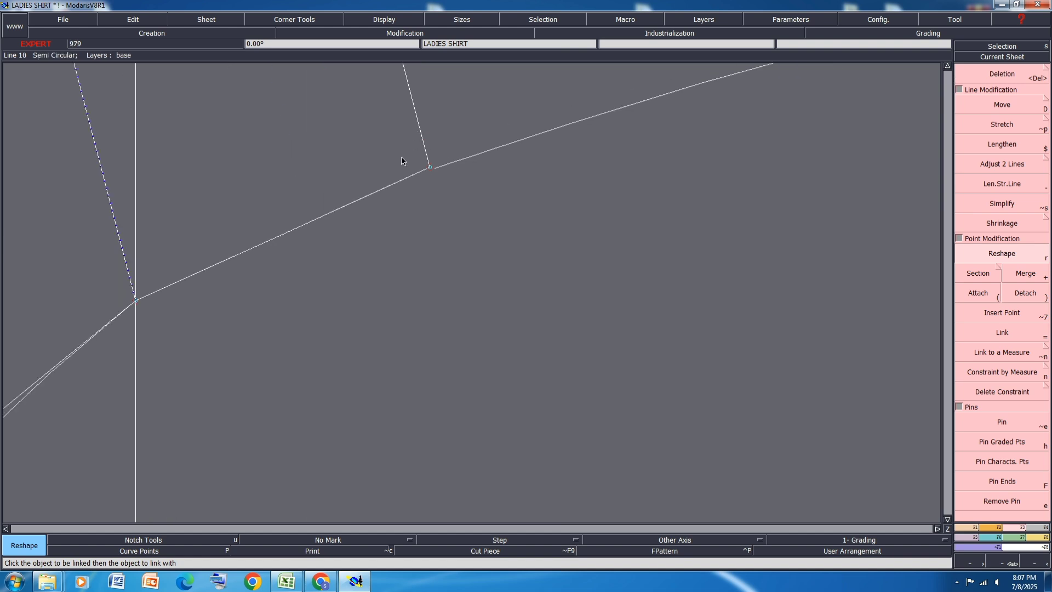
pyautogui.moveTo(227, 260); pyautogui.dragTo(317, 207)
pyautogui.scroll(-2, 402, 157)
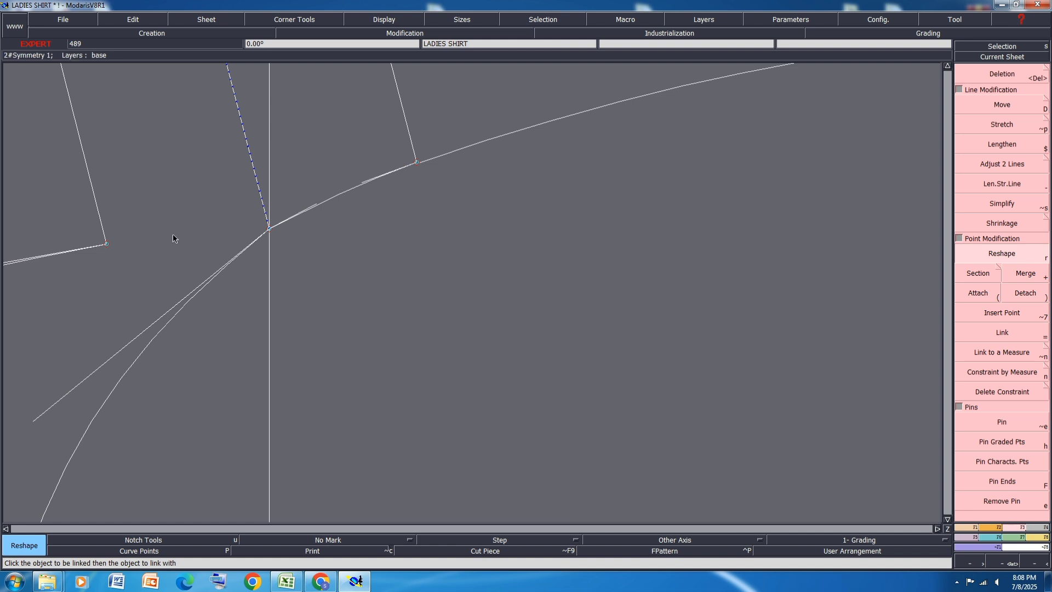
# Step: Nudge the neck end of the inner shoulder parallel slightly so the mirrored neckline lines up with the back neckline extension
pyautogui.click(107, 245)
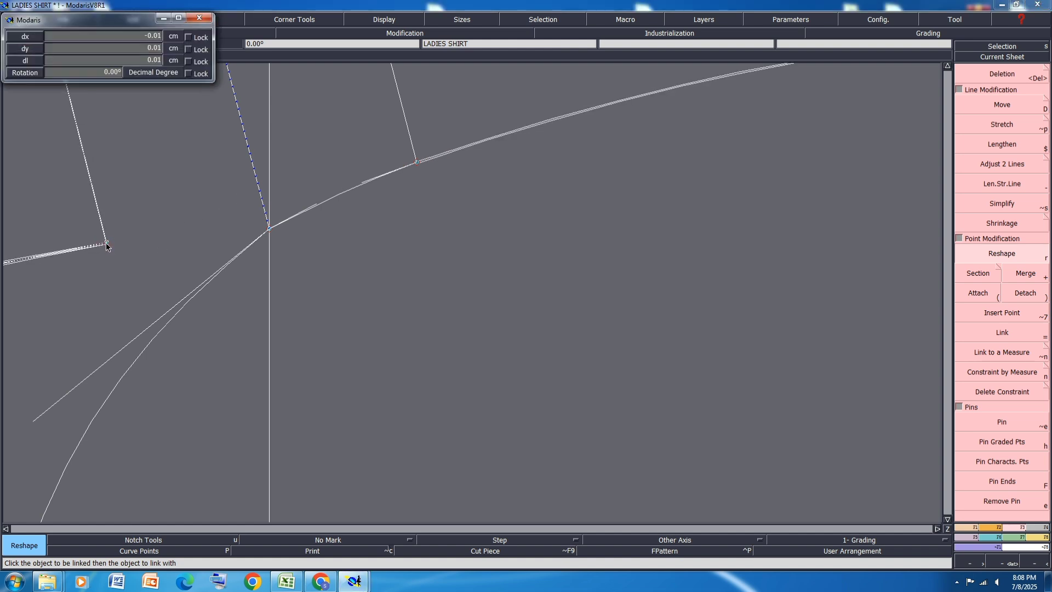
pyautogui.click(105, 241)
pyautogui.scroll(-3, 666, 175)
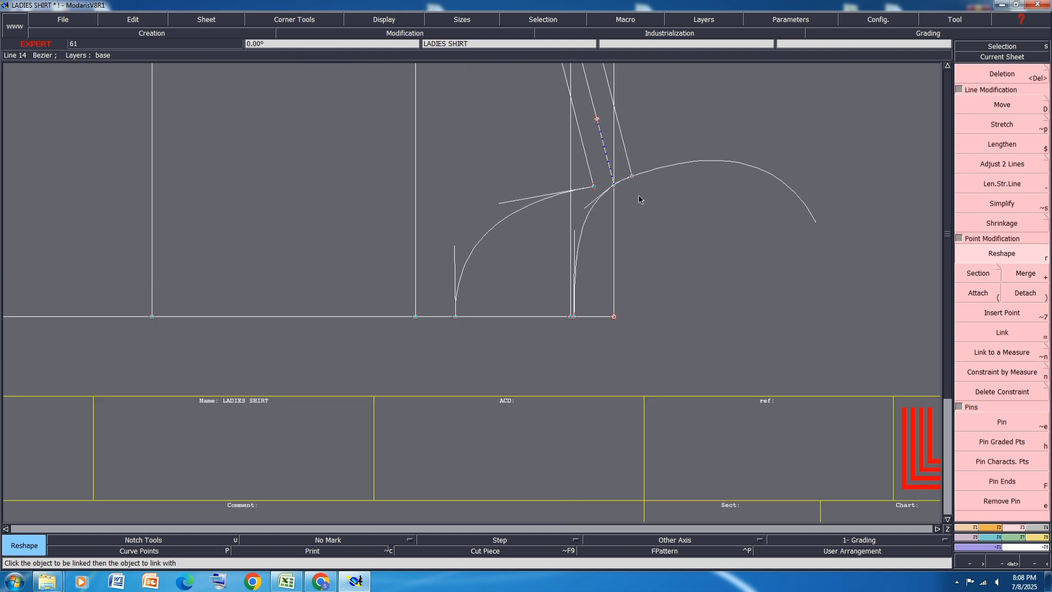
pyautogui.scroll(3, 566, 213)
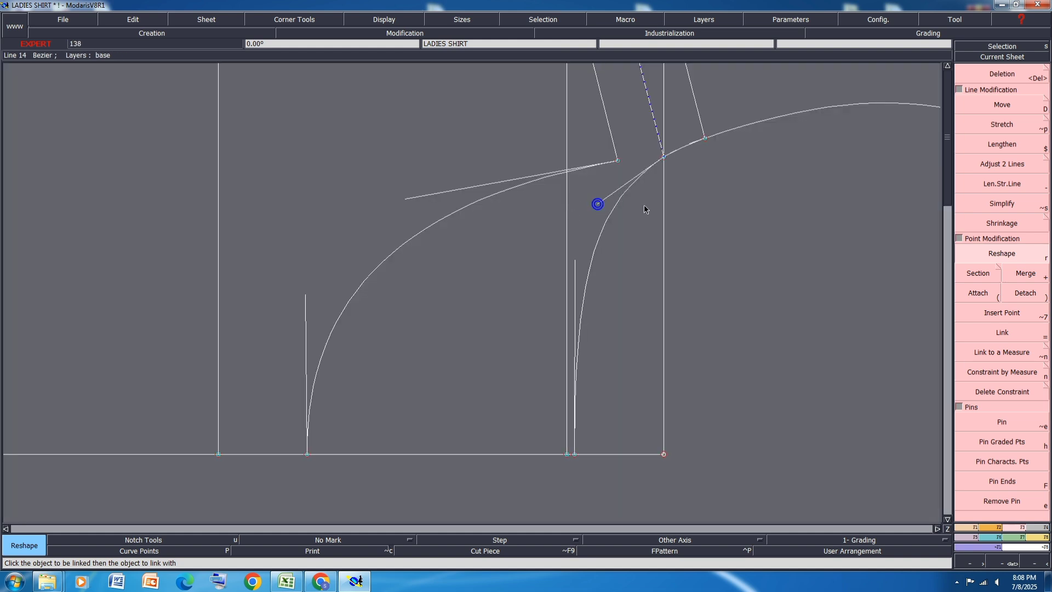
pyautogui.scroll(-3, 647, 207)
pyautogui.scroll(-3, 358, 312)
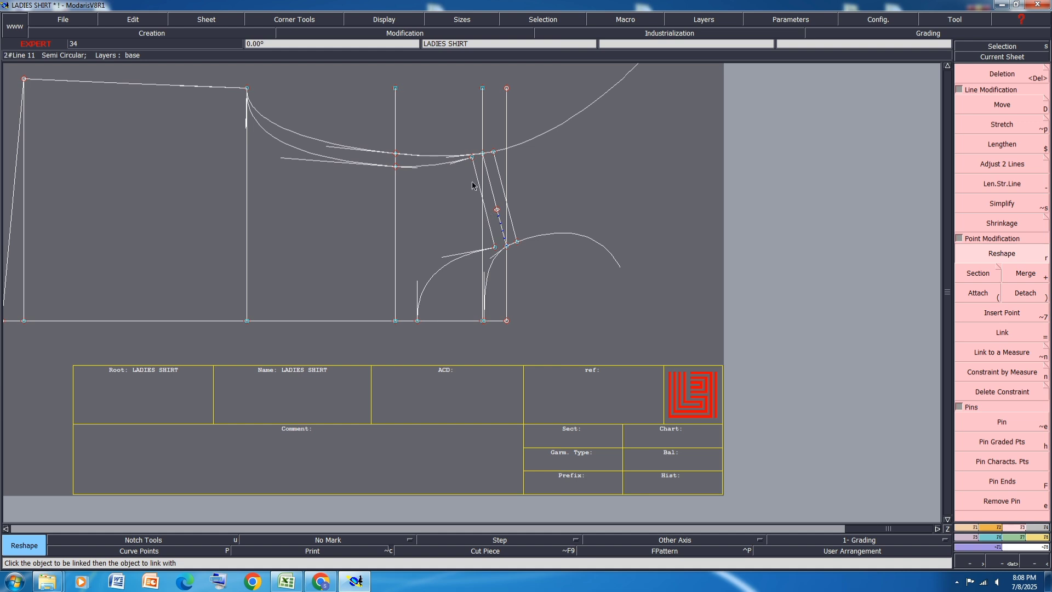
# Step: Delete the mirrored armhole and neckline curves and erase the symmetry axis on the shoulder line
pyautogui.press('Delete')
pyautogui.click(539, 134)
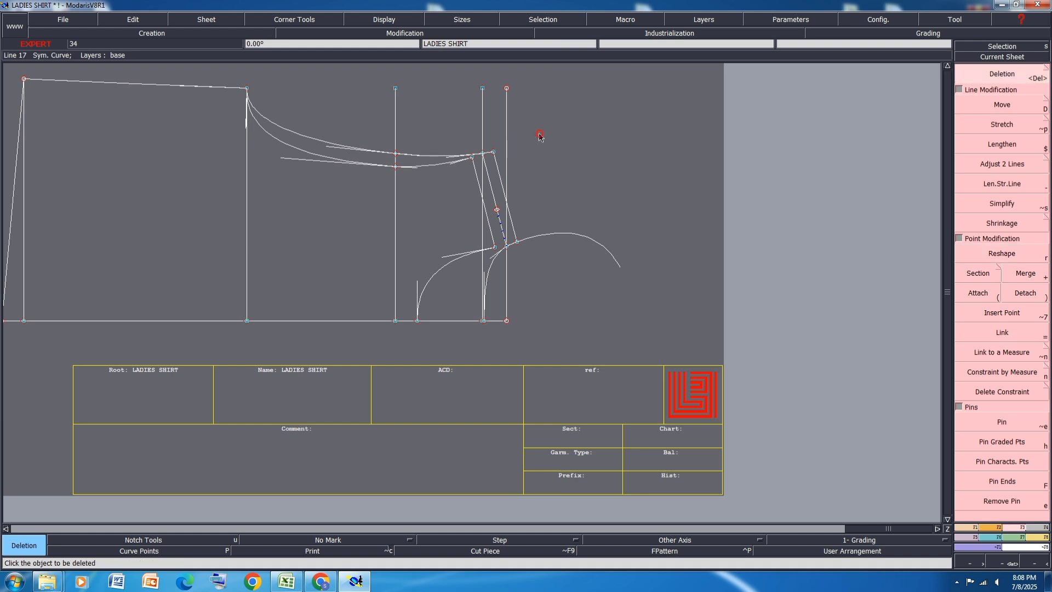
pyautogui.click(555, 239)
pyautogui.click(722, 21)
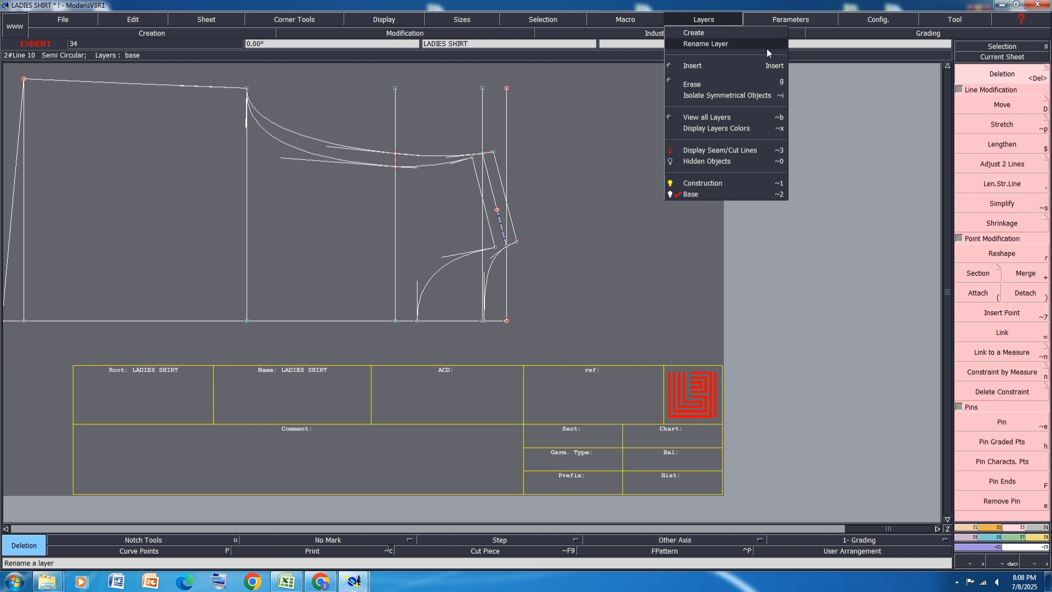
pyautogui.click(735, 82)
pyautogui.click(499, 215)
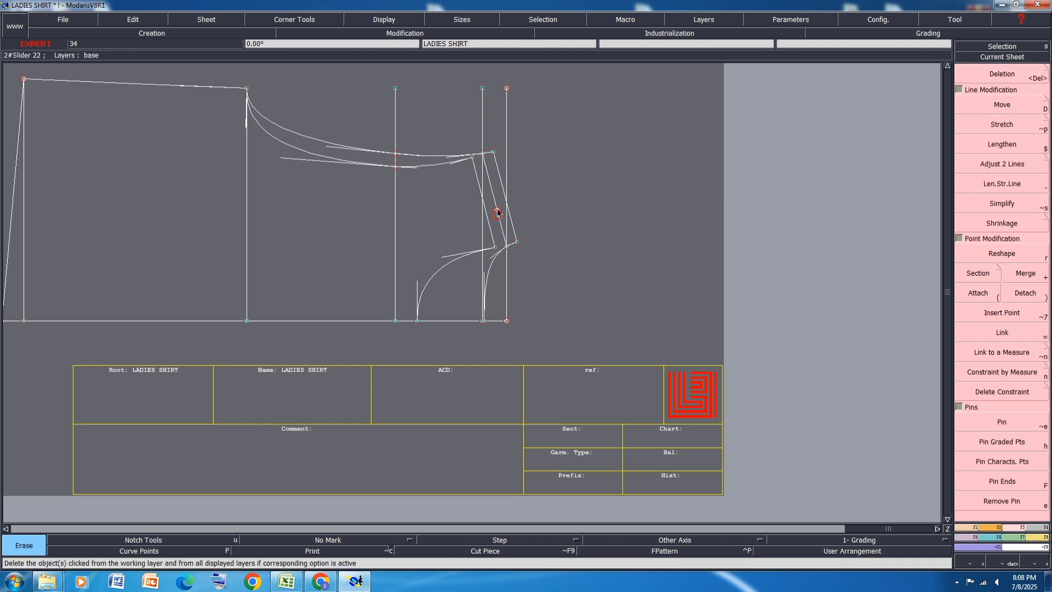
# Step: Delete the parts of the three vertical construction lines that extend past the armhole and shoulder
pyautogui.click(1012, 73)
pyautogui.click(507, 93)
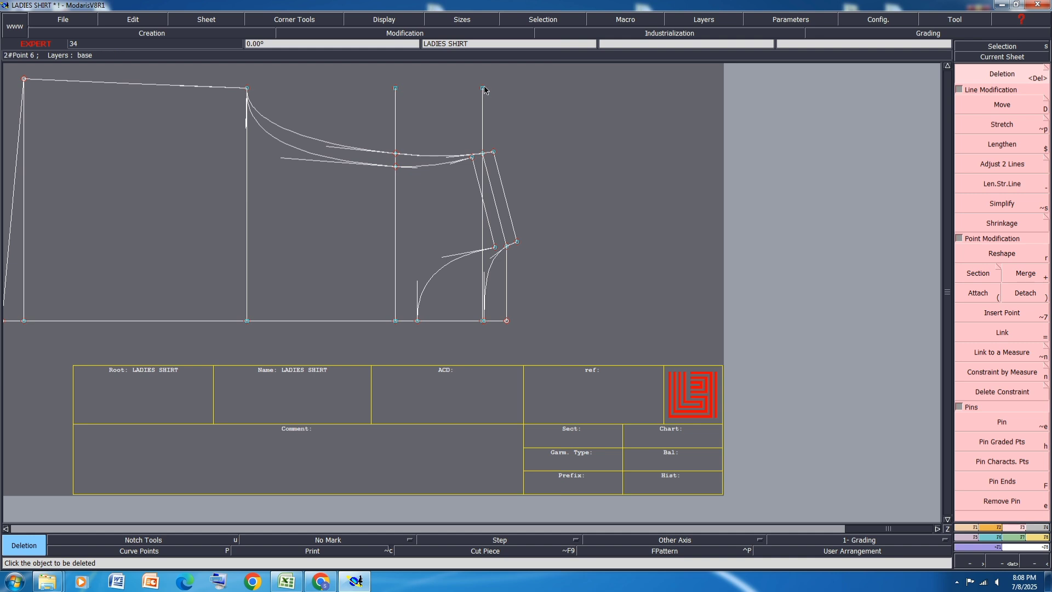
pyautogui.click(483, 96)
pyautogui.click(395, 94)
pyautogui.scroll(5, 392, 211)
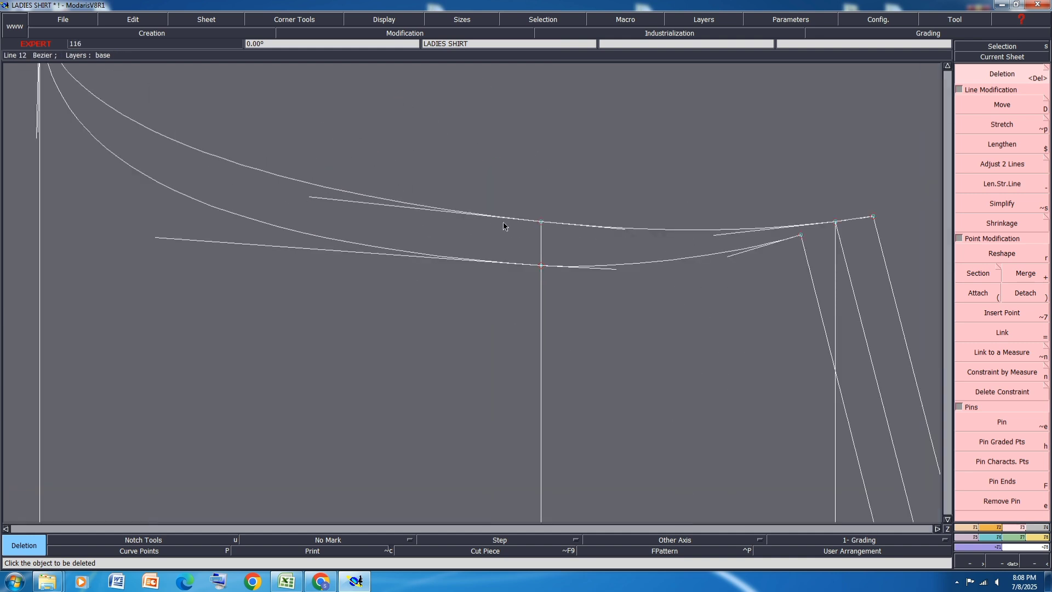
pyautogui.click(997, 256)
pyautogui.scroll(-3, 599, 292)
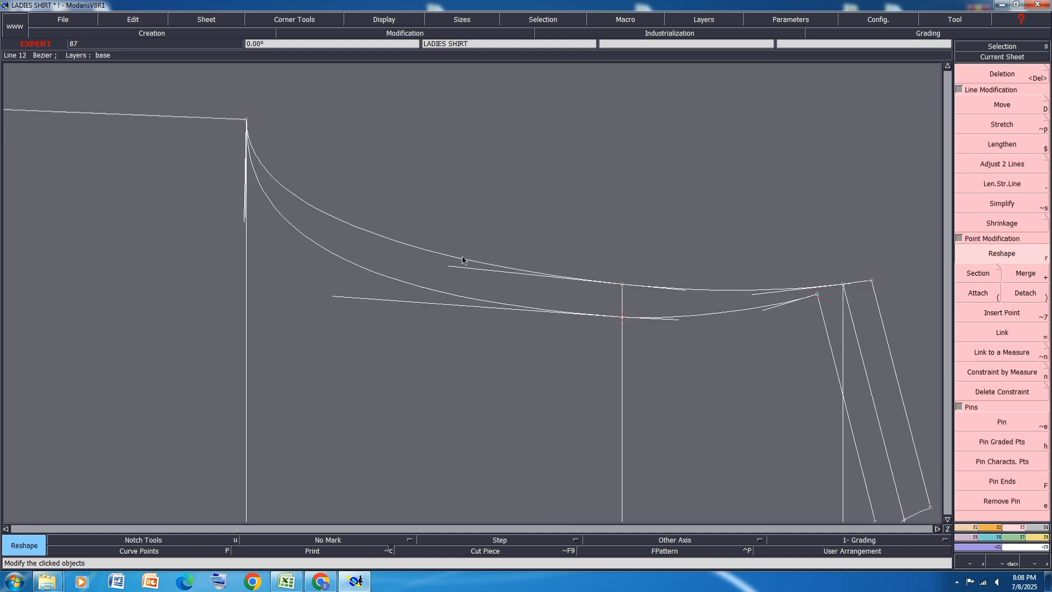
pyautogui.scroll(-3, 463, 259)
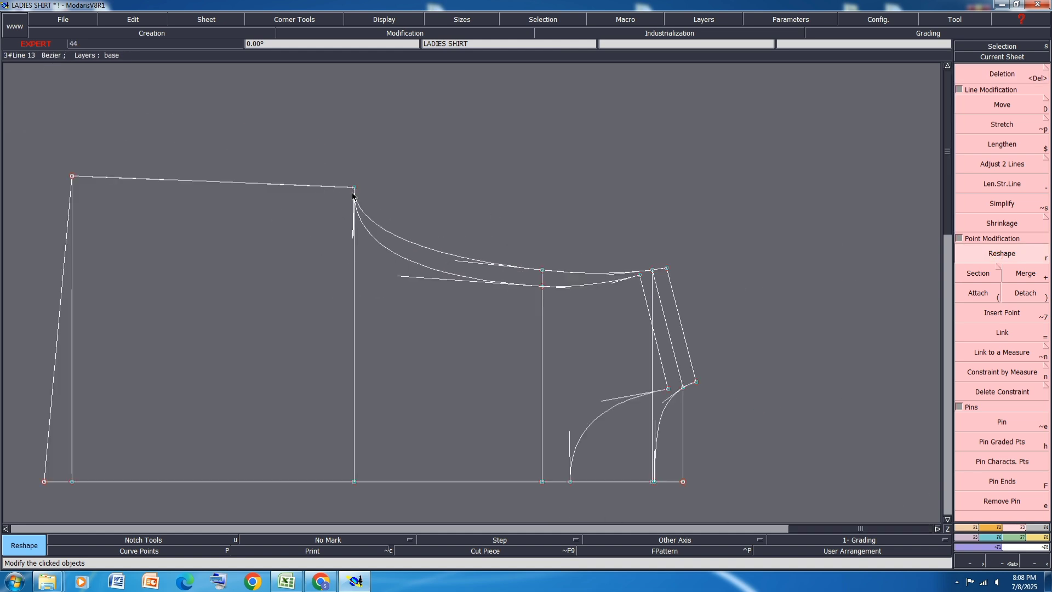
# Step: Move the side-seam hem corner towards the armhole with a horizontal shift of 2 cm and a vertical shift of 0
pyautogui.press('d')
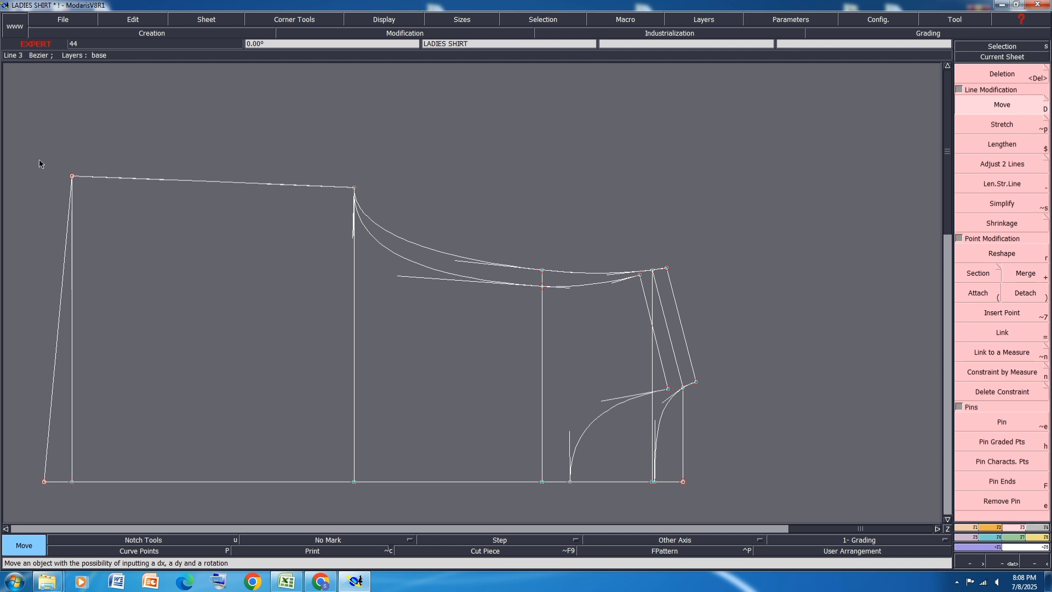
pyautogui.click(71, 179)
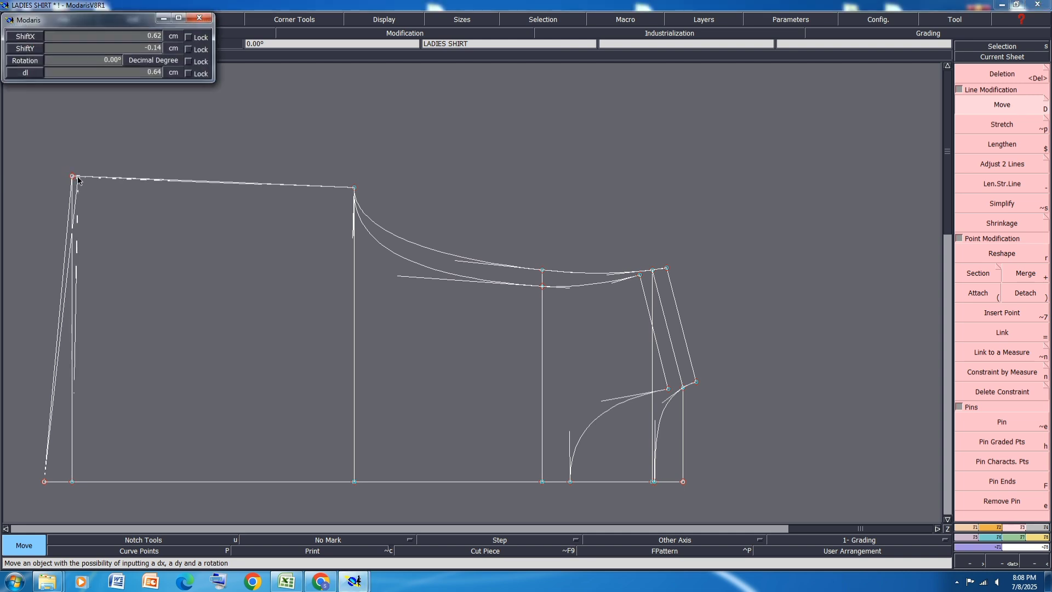
pyautogui.write('0.25')
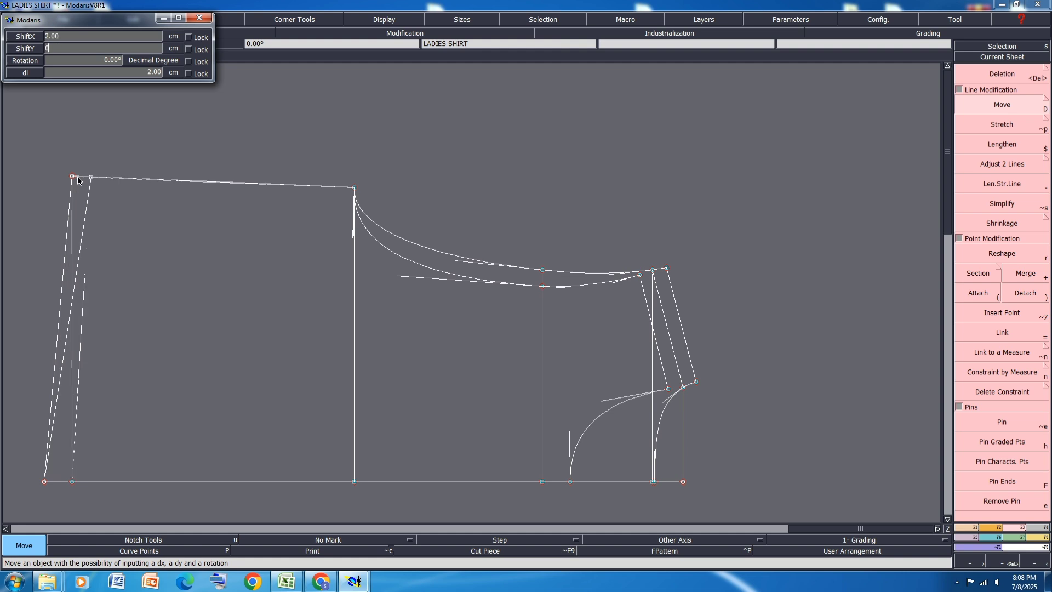
pyautogui.press('Return')
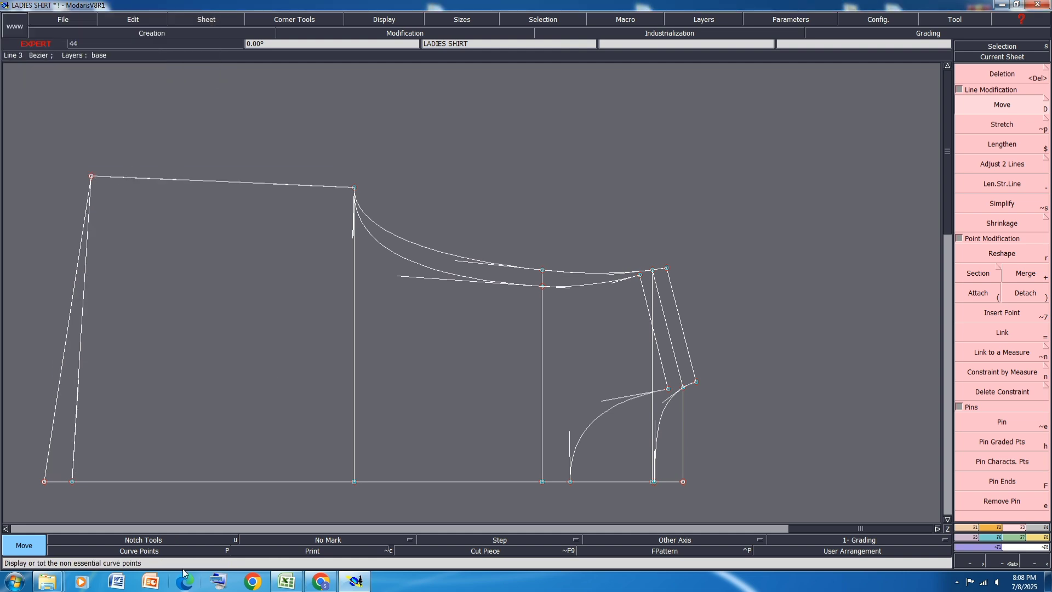
# Step: Switch to the Katies 2015763 workbook in Excel and consult the production size specification on sheet PAGE 2
pyautogui.click(280, 578)
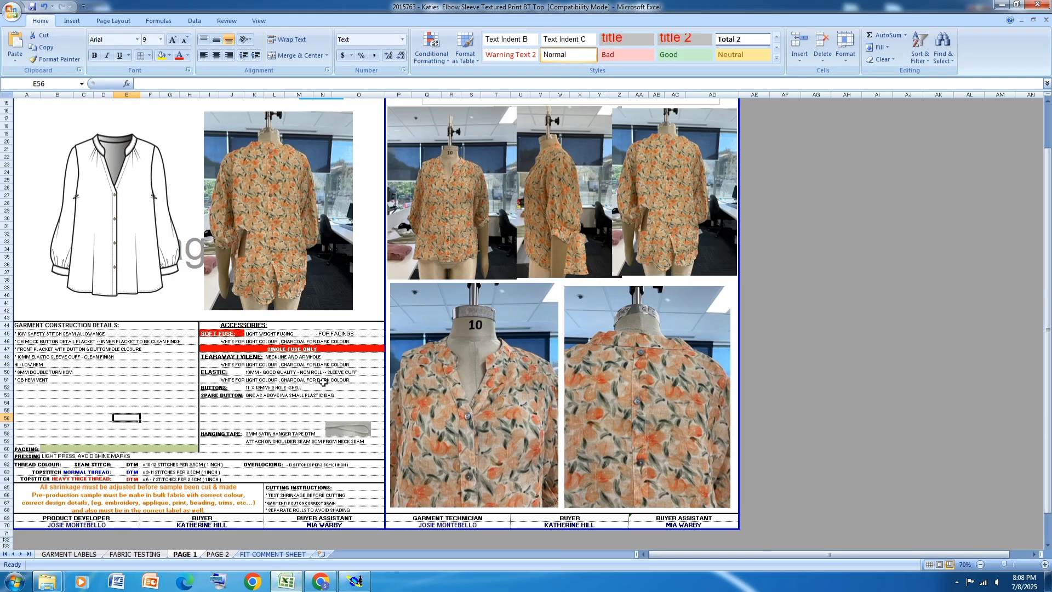
pyautogui.moveTo(281, 581)
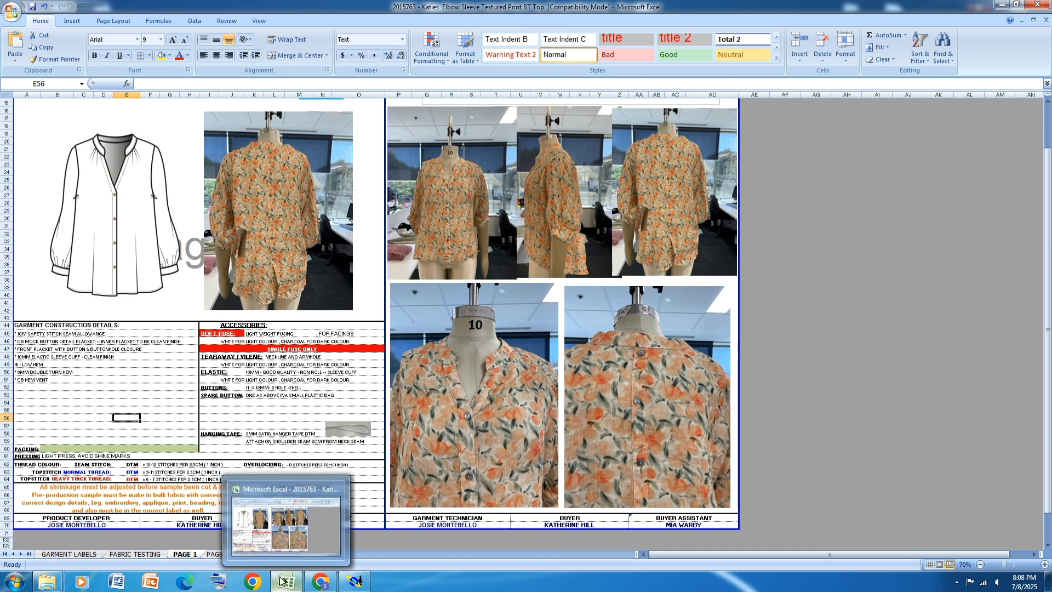
pyautogui.click(214, 554)
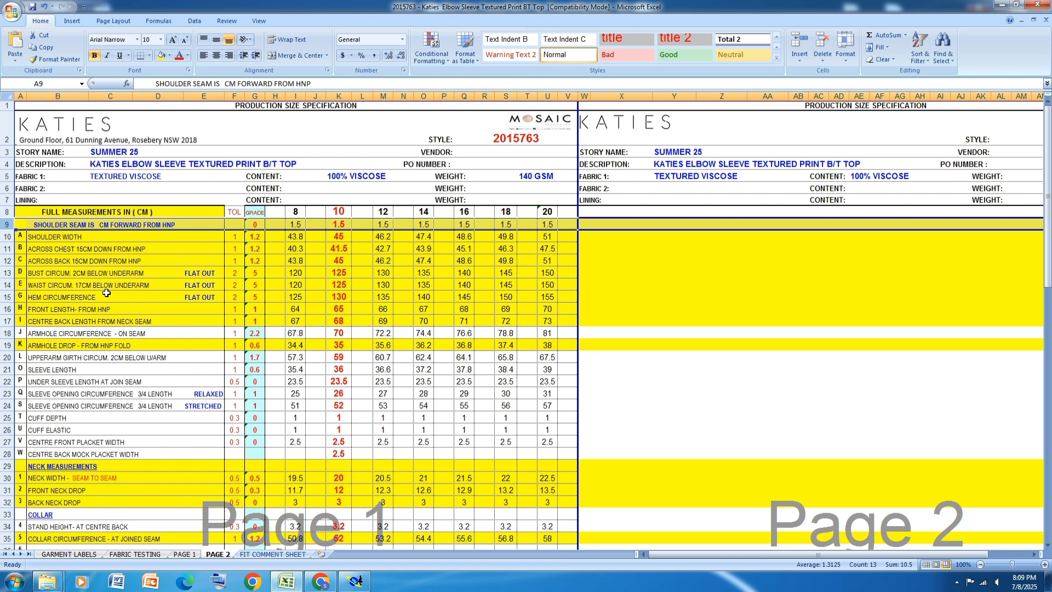
# Step: Return to the Modaris pattern with the point and line creation tools available and dismiss the anomaly report
pyautogui.click(354, 581)
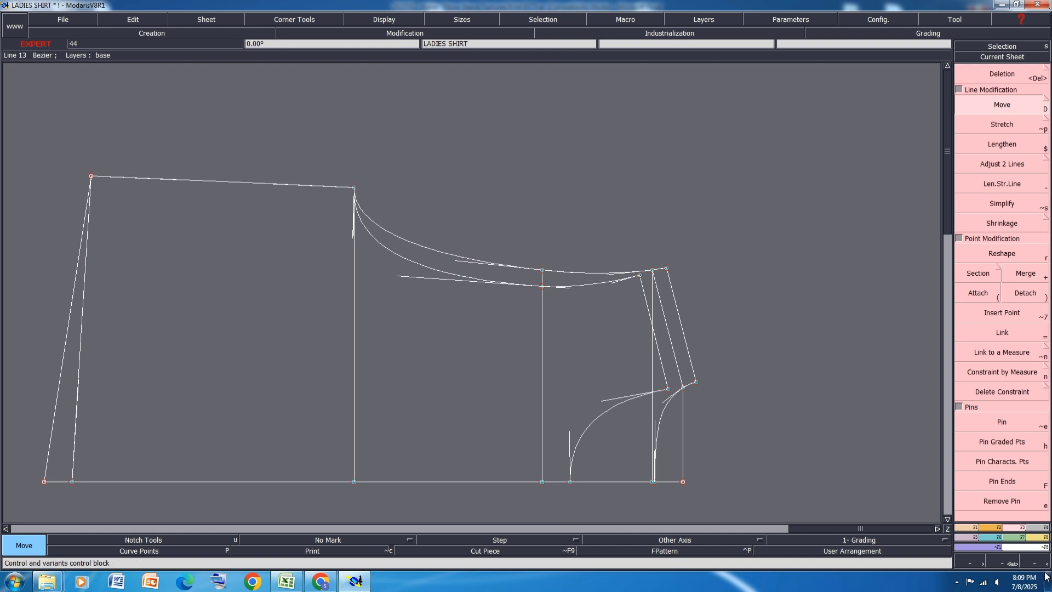
pyautogui.press('F2')
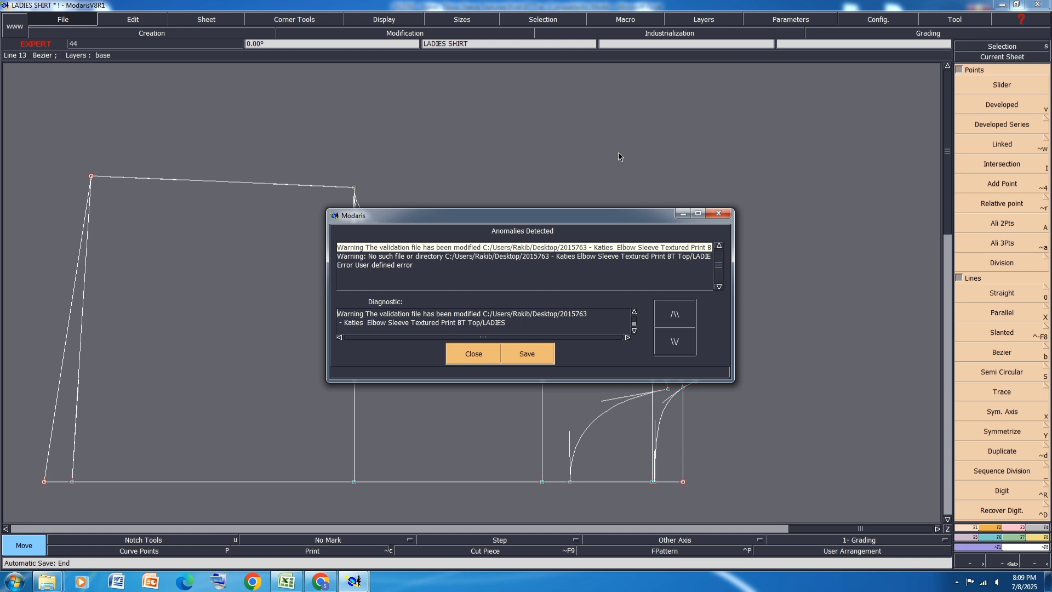
pyautogui.click(473, 353)
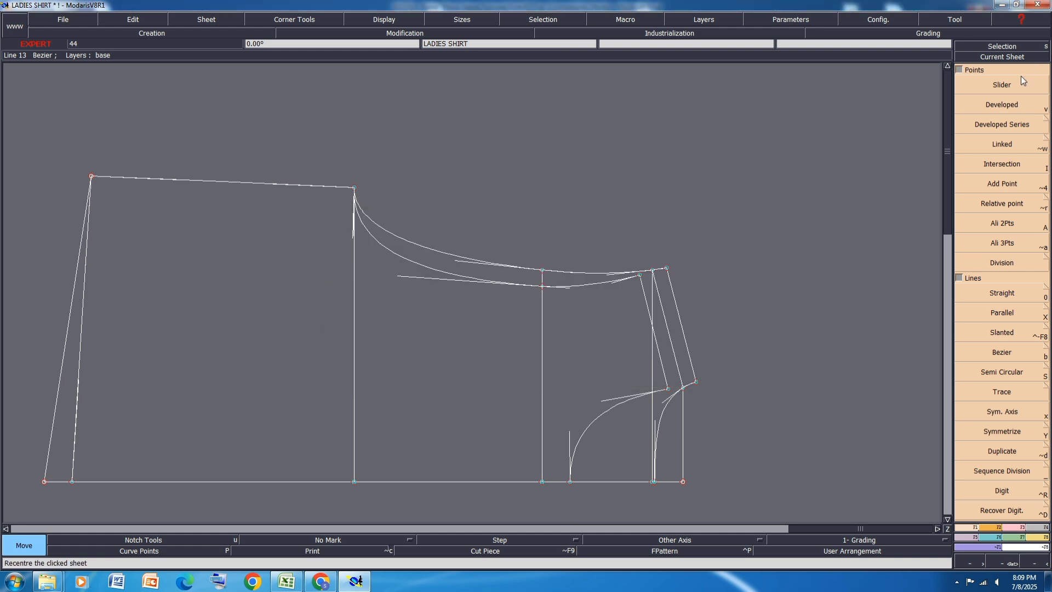
pyautogui.click(1002, 104)
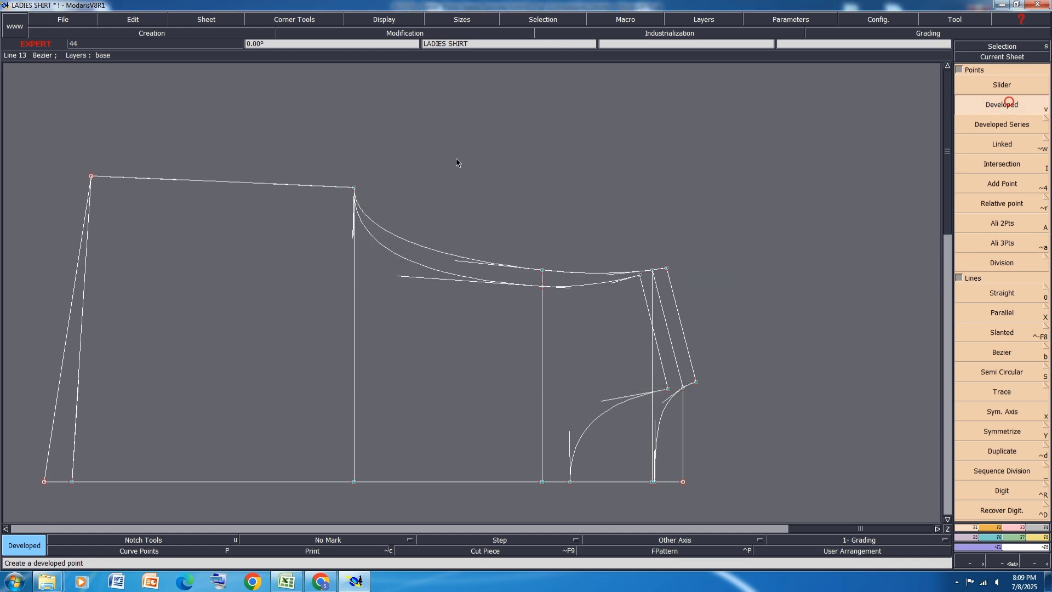
pyautogui.click(354, 188)
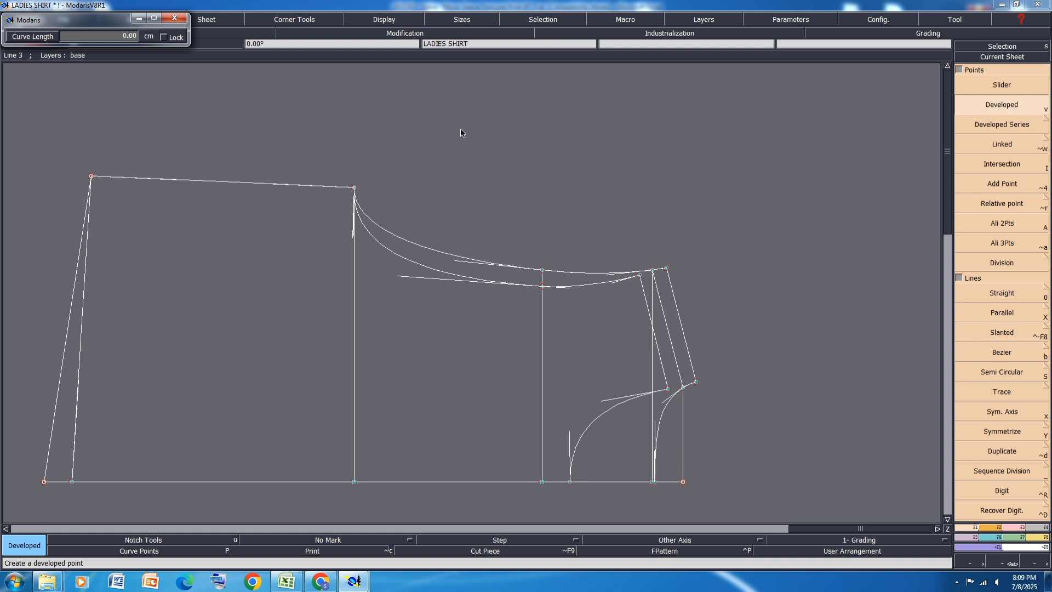
pyautogui.hotkey('ctrl', 'z')
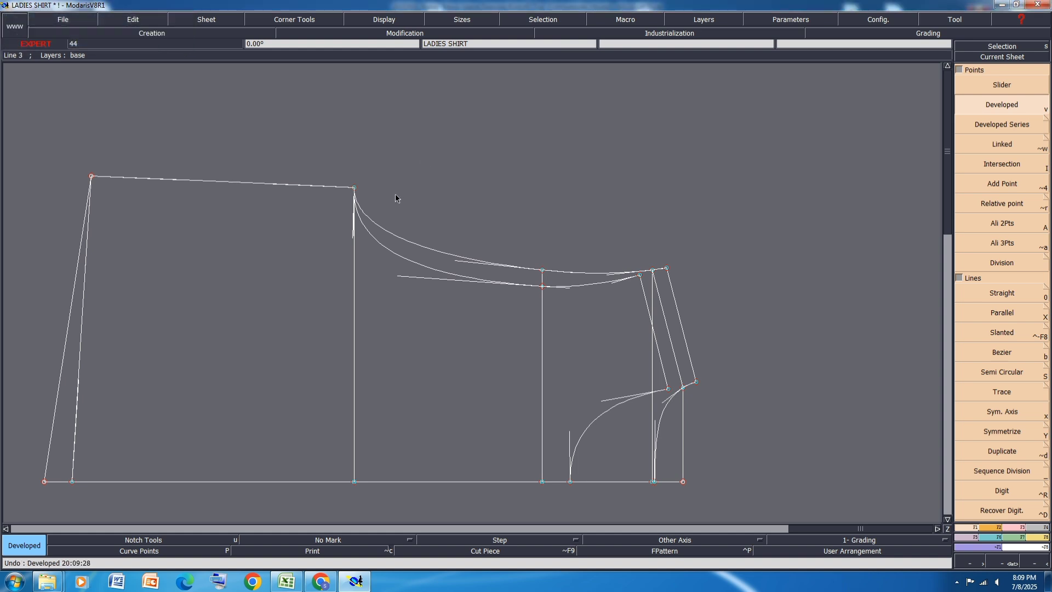
pyautogui.click(354, 188)
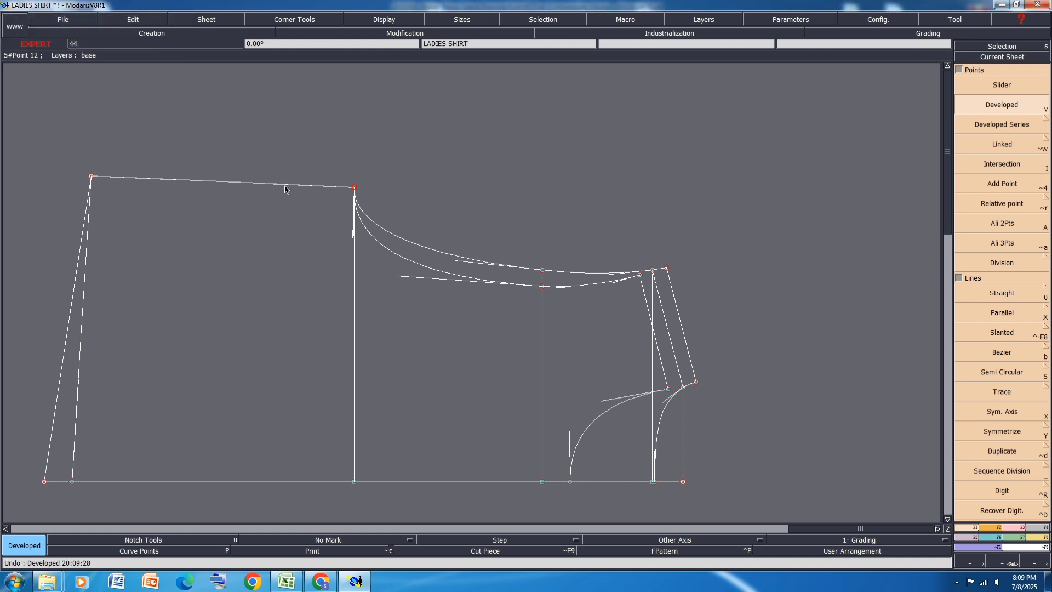
pyautogui.click(352, 141)
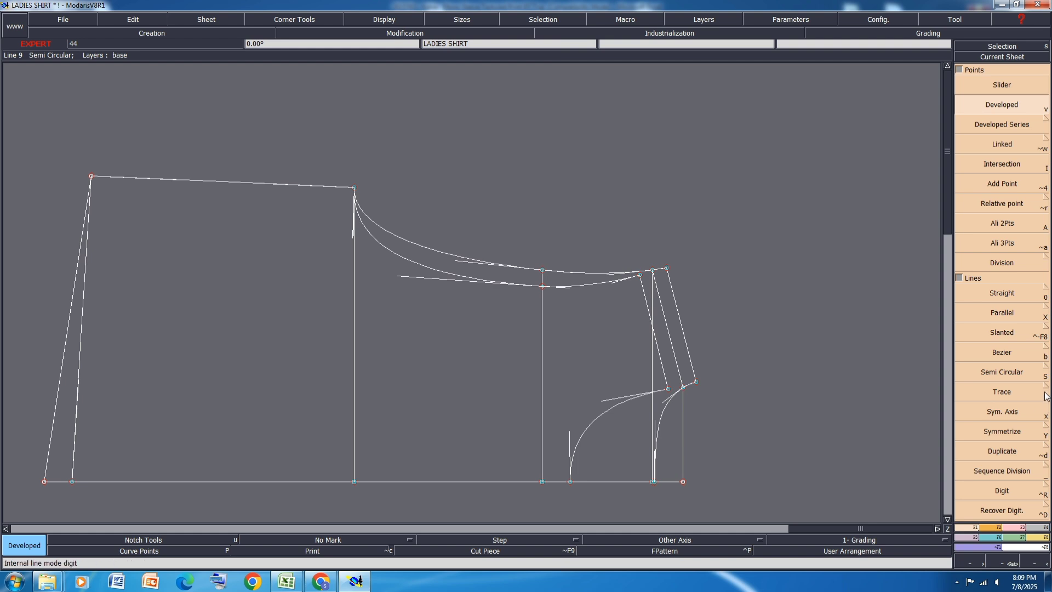
pyautogui.click(1045, 431)
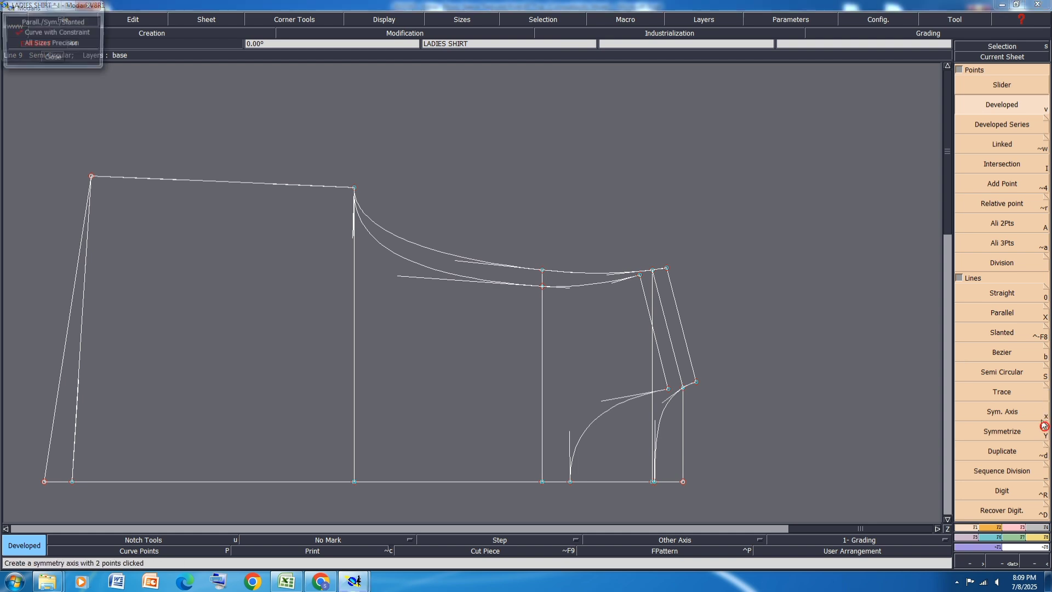
pyautogui.click(53, 58)
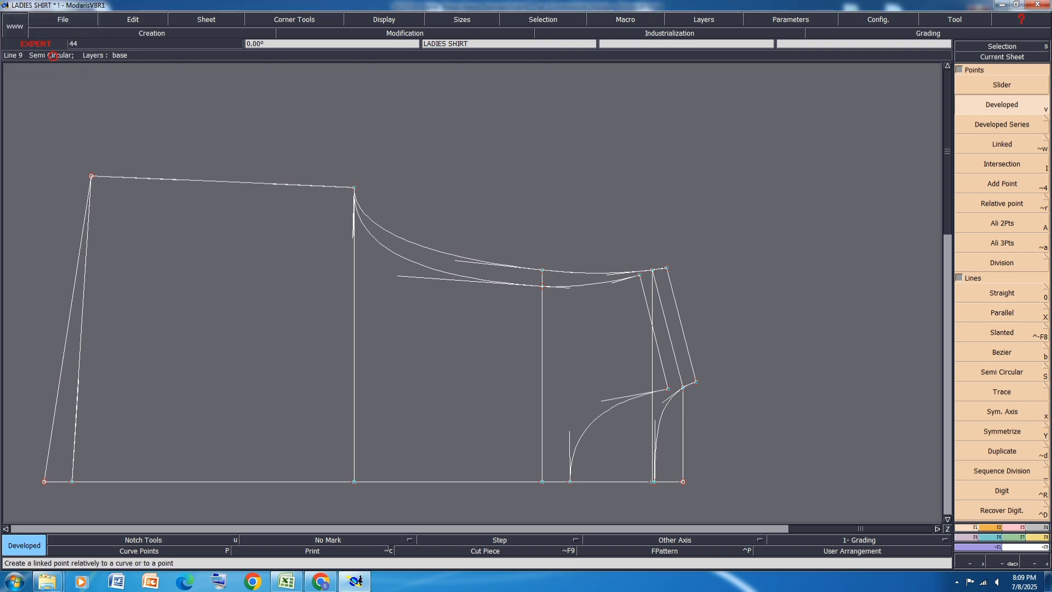
pyautogui.click(352, 187)
pyautogui.click(373, 165)
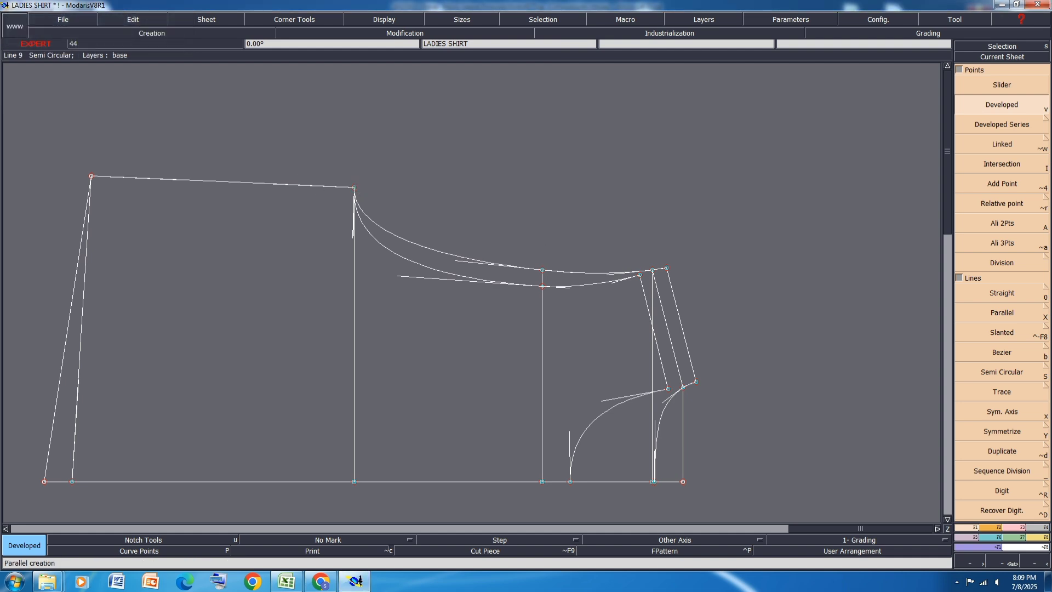
# Step: Delete the vertical construction line running from the underarm corner to the centre line, then save the model with curve handles hidden
pyautogui.press('Delete')
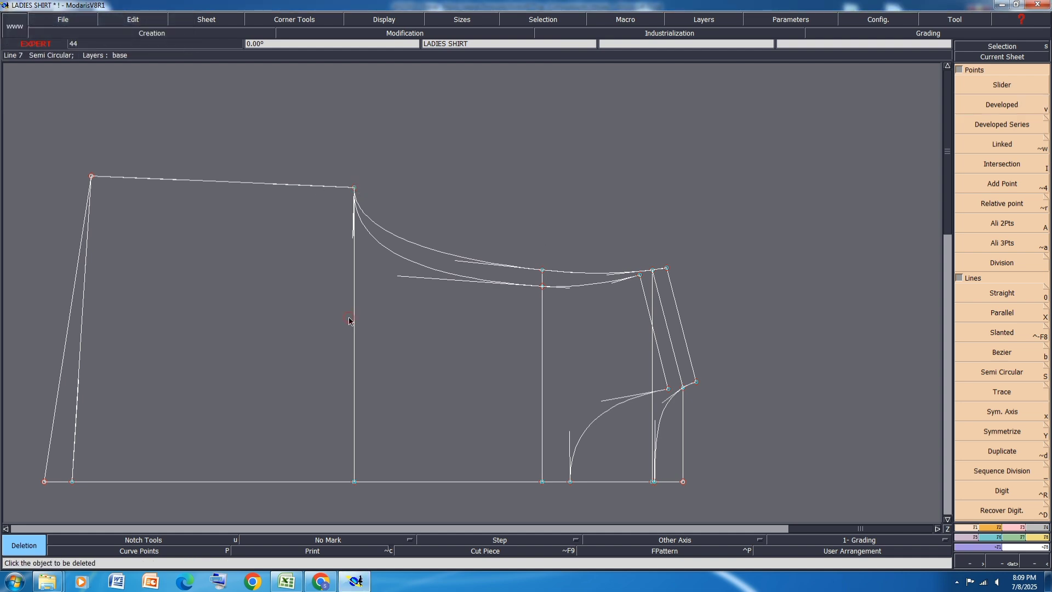
pyautogui.click(354, 317)
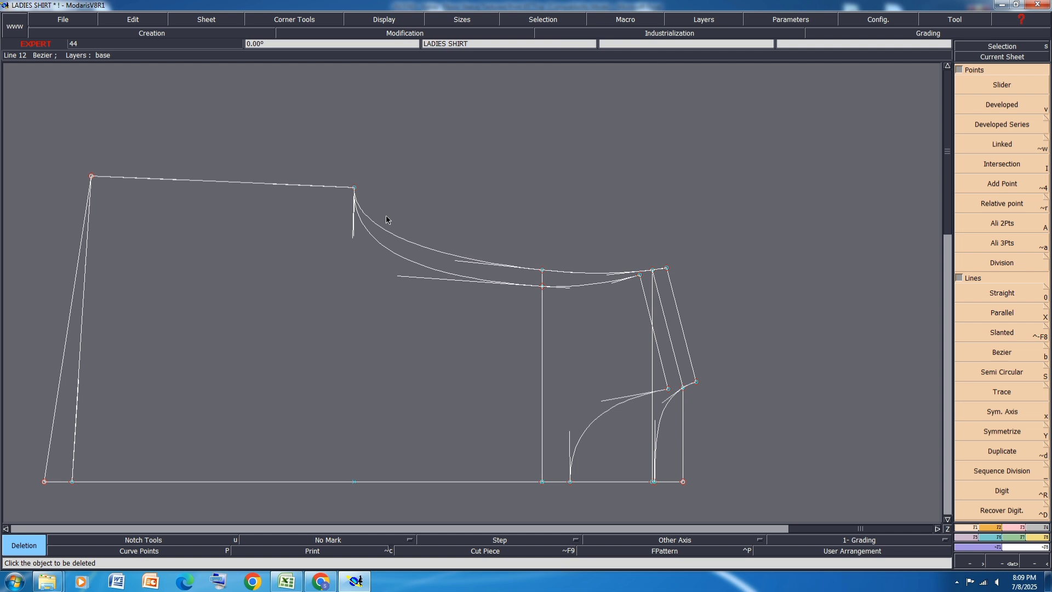
pyautogui.press('h')
pyautogui.hotkey('ctrl', 's')
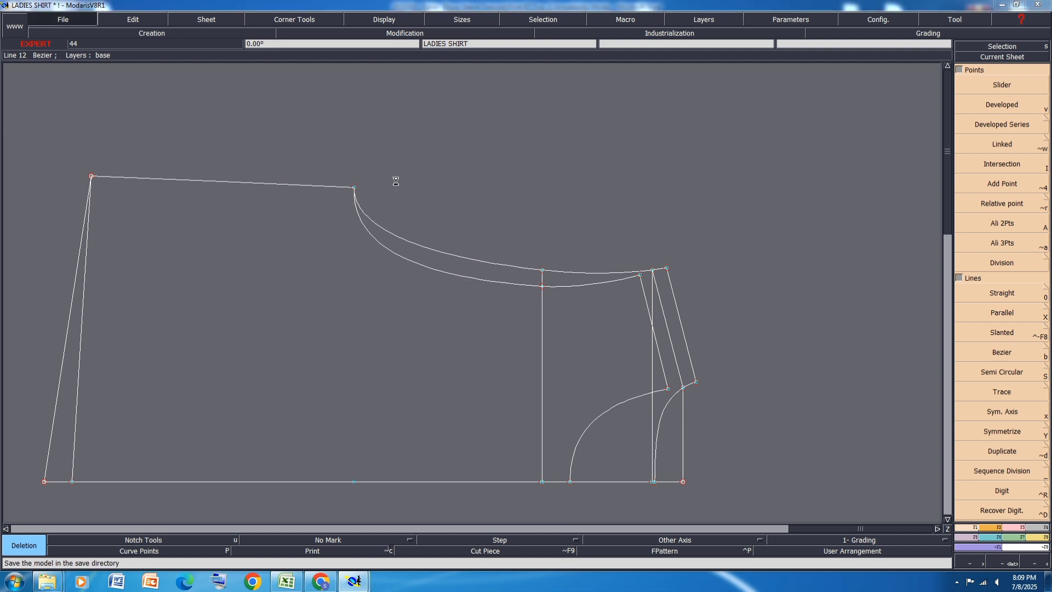
pyautogui.click(446, 352)
pyautogui.click(1012, 527)
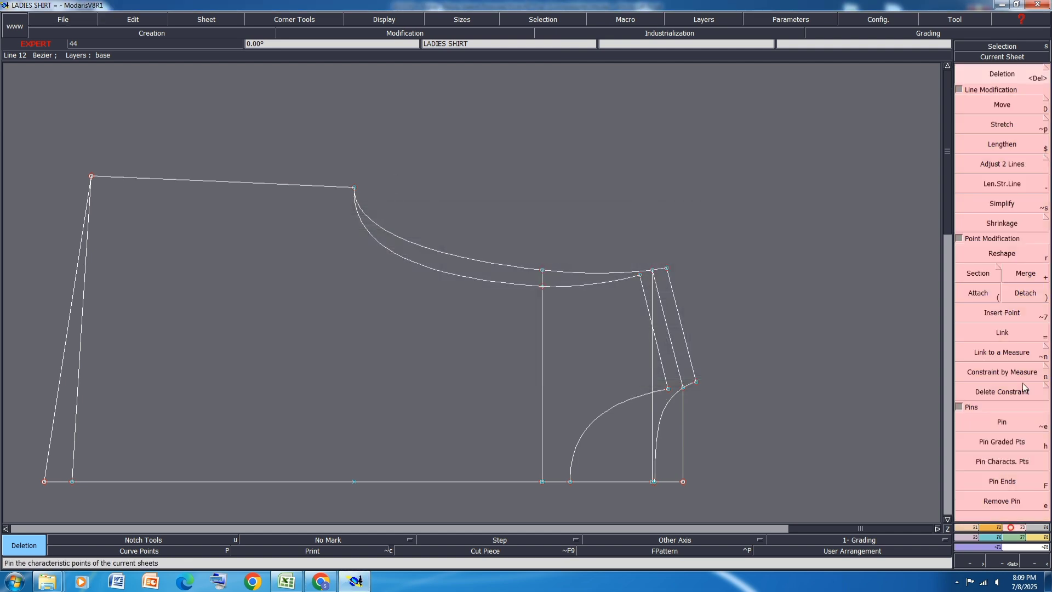
pyautogui.click(1025, 292)
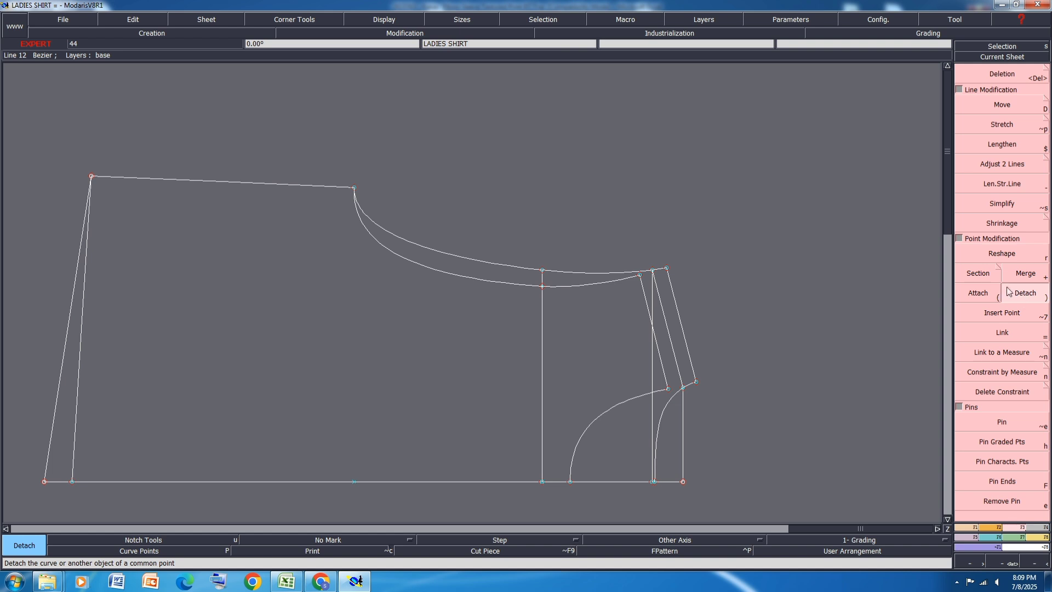
pyautogui.click(987, 294)
pyautogui.click(355, 187)
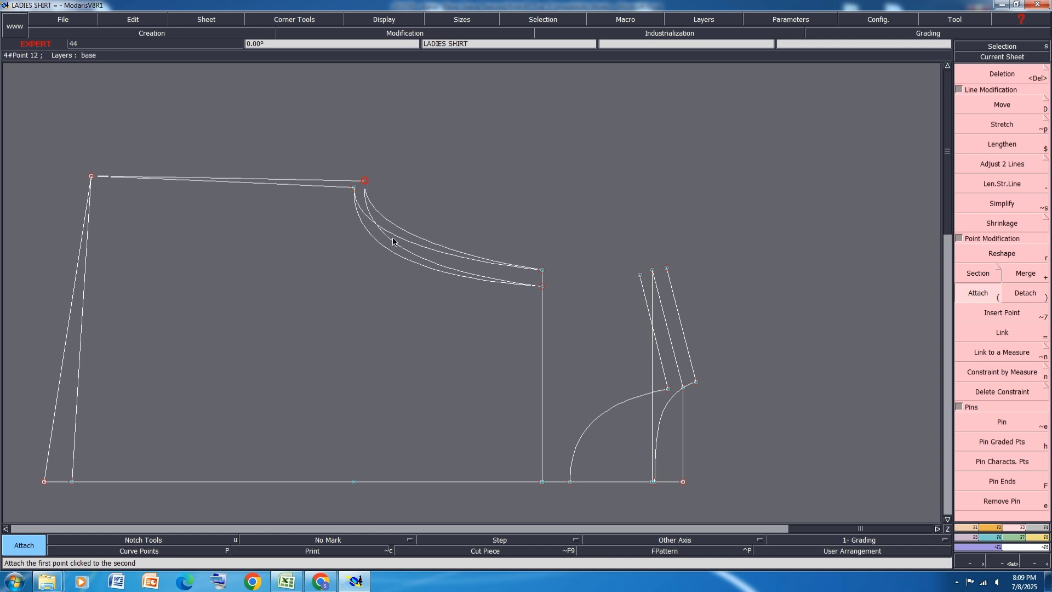
pyautogui.click(394, 245)
pyautogui.hotkey('ctrl', 'z')
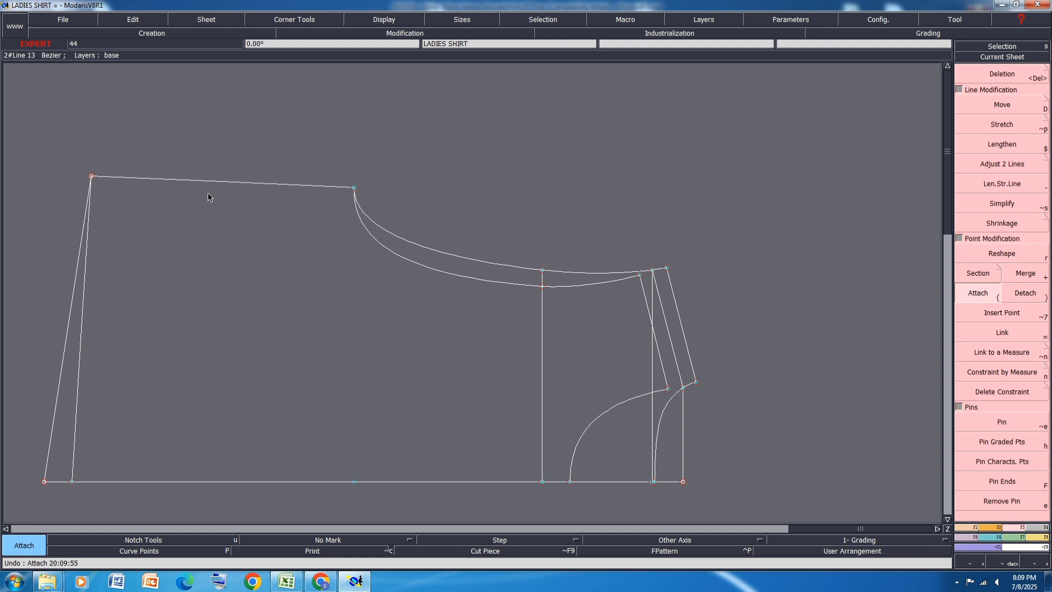
# Step: Create a developed point on the side seam 17 cm below the underarm corner and insert it into the seam line
pyautogui.click(970, 529)
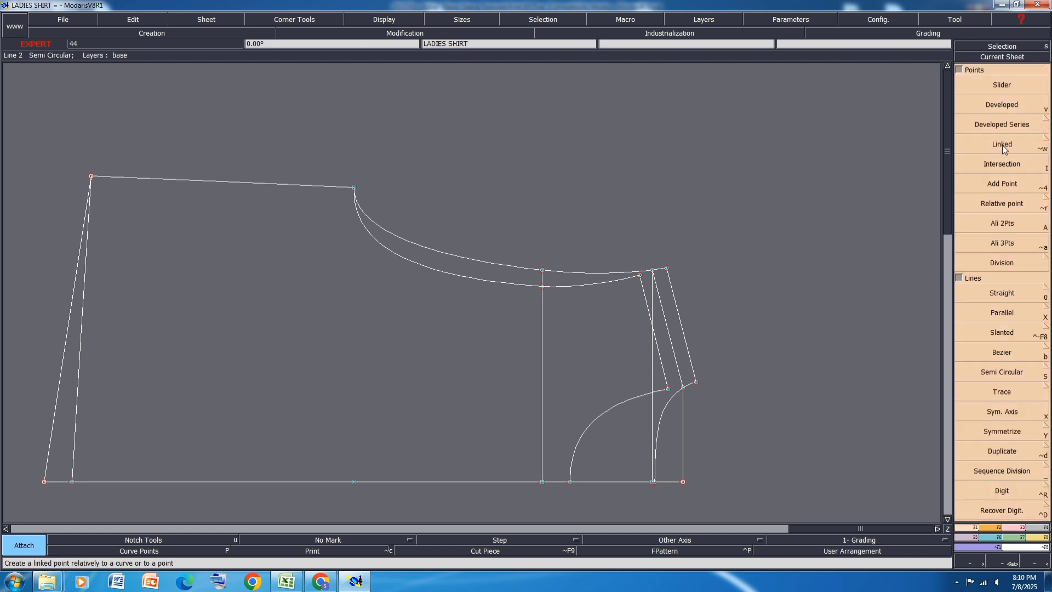
pyautogui.click(1002, 105)
pyautogui.click(354, 188)
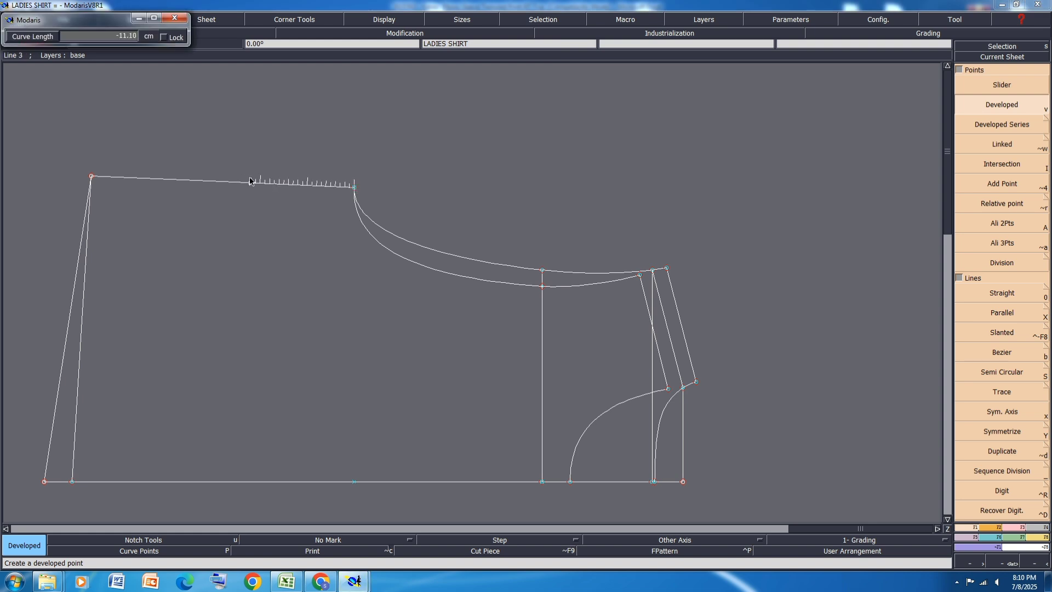
pyautogui.press('Down')
pyautogui.write('-')
pyautogui.press('Return')
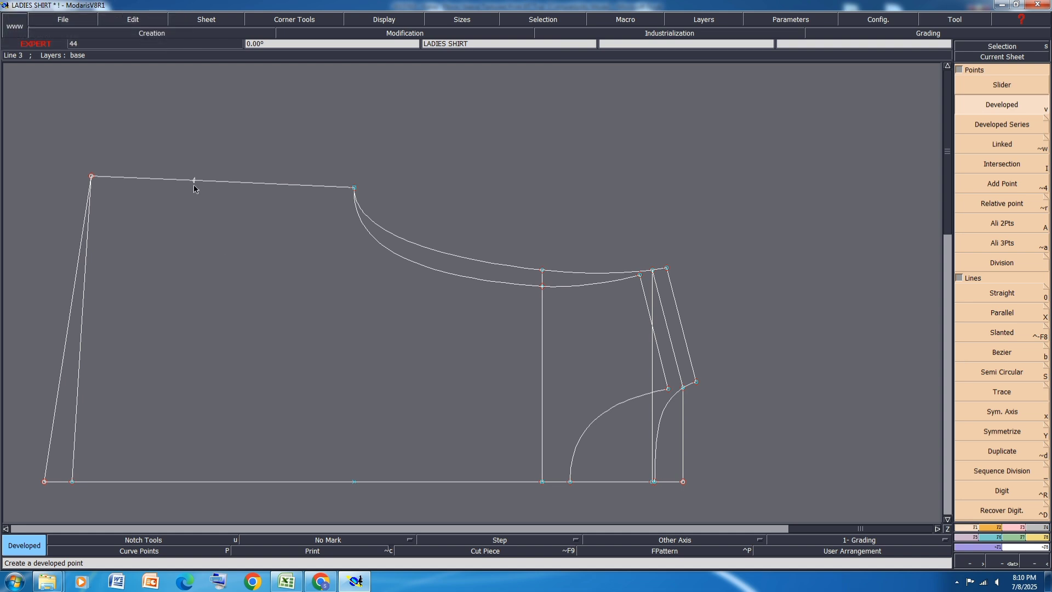
pyautogui.press('i')
pyautogui.click(193, 181)
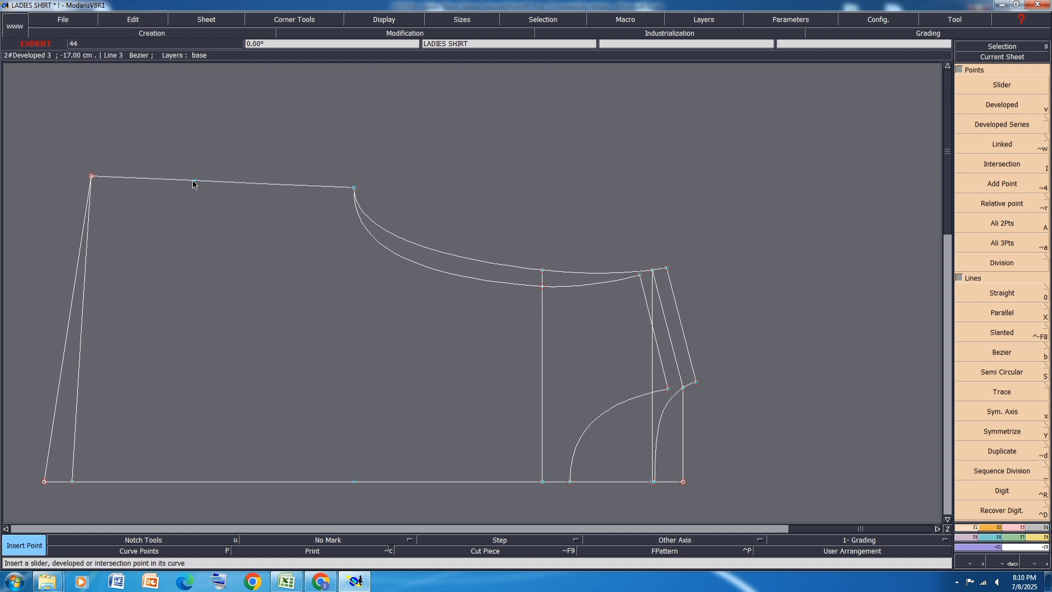
# Step: Draw a straight line from the new side-seam point to the centre line, align it vertically, and insert its end point
pyautogui.press('0')
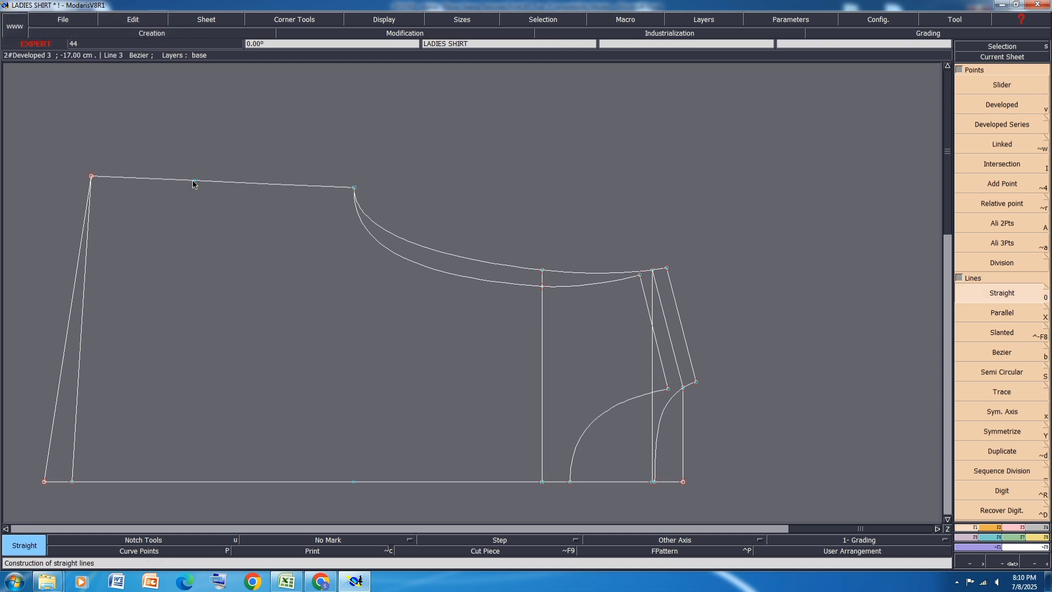
pyautogui.click(193, 181)
pyautogui.click(193, 482)
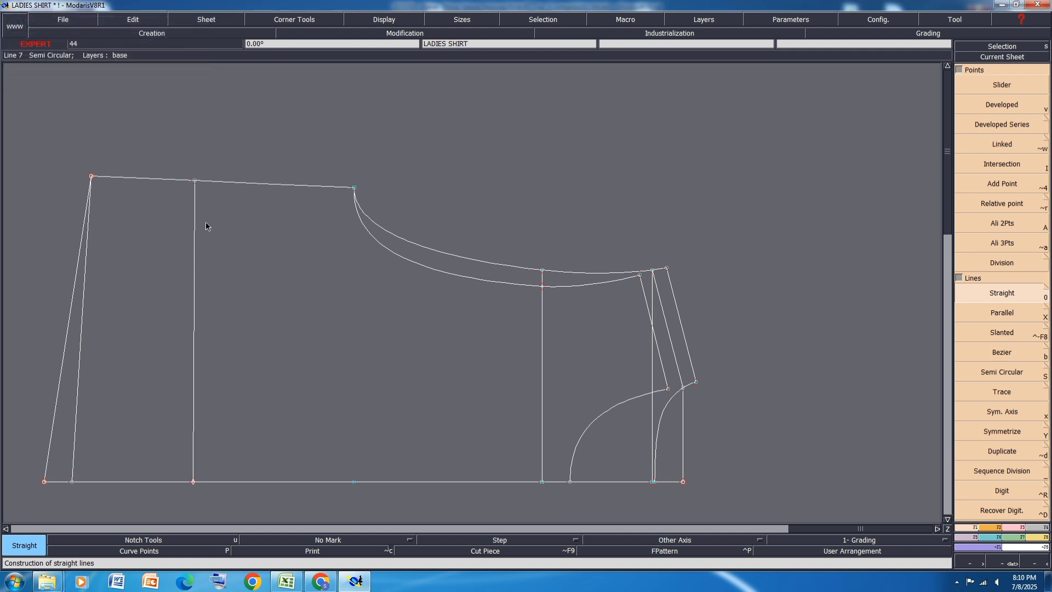
pyautogui.hotkey('shift', 'a')
pyautogui.click(195, 180)
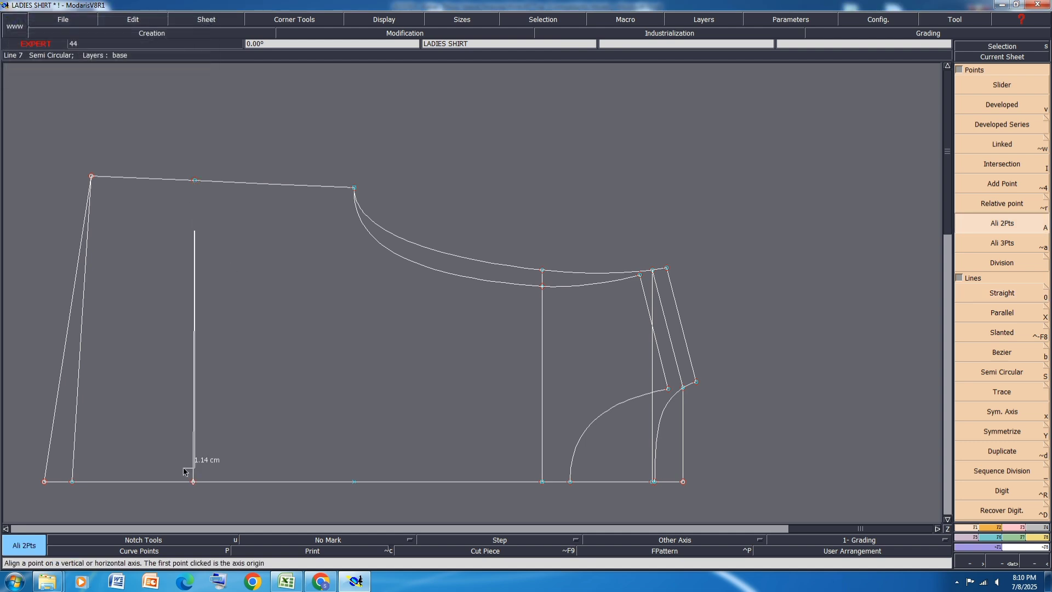
pyautogui.click(193, 483)
pyautogui.press('i')
pyautogui.click(194, 483)
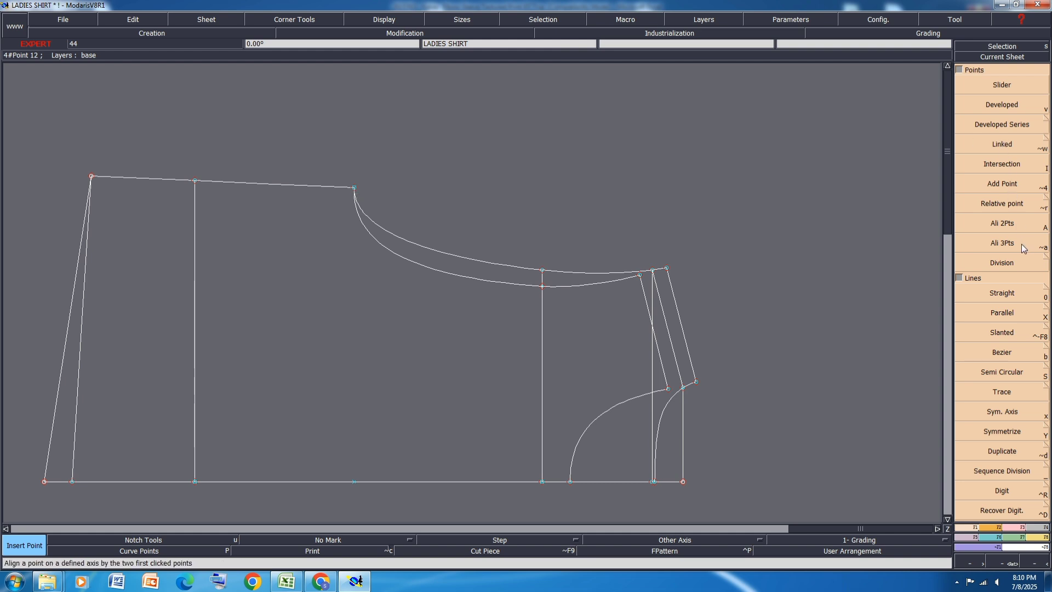
# Step: Align the inserted side-seam point horizontally with the underarm corner
pyautogui.click(1012, 224)
pyautogui.click(354, 188)
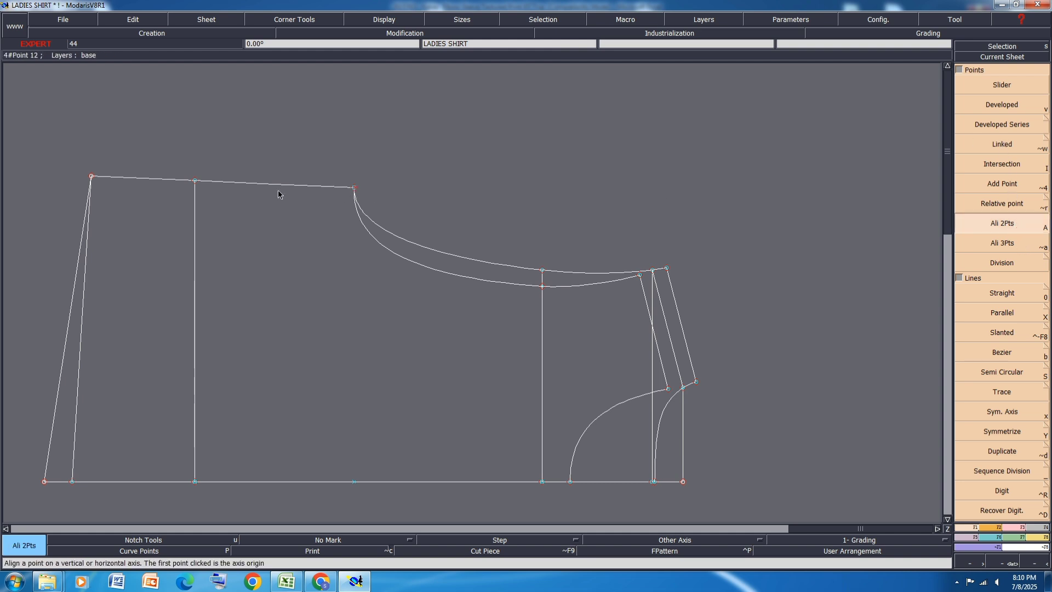
pyautogui.click(195, 182)
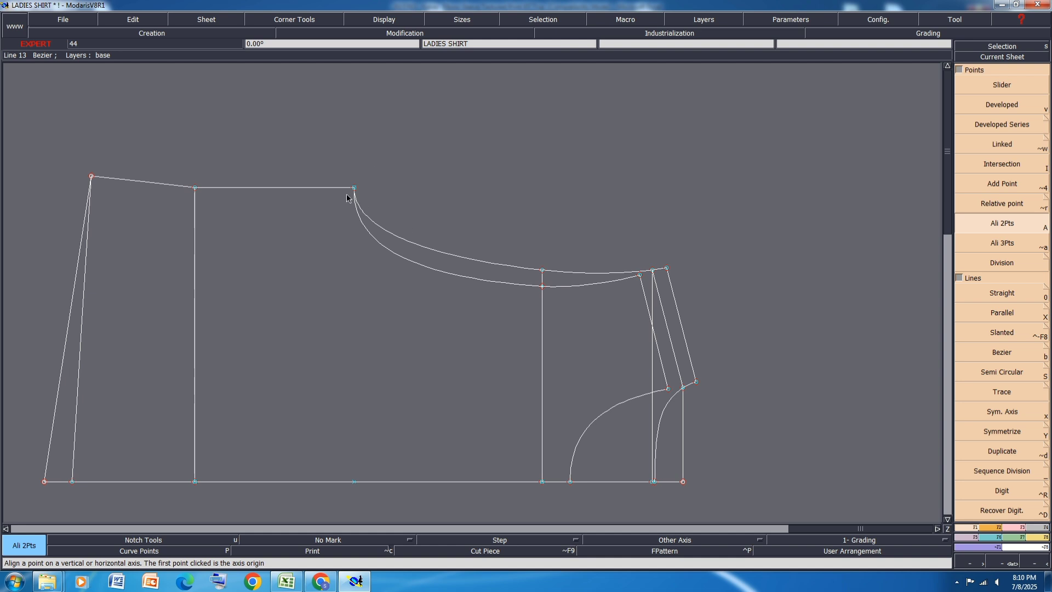
# Step: Create a developed point on the side seam 2 cm below the underarm corner and insert it into the line
pyautogui.scroll(1, 354, 191)
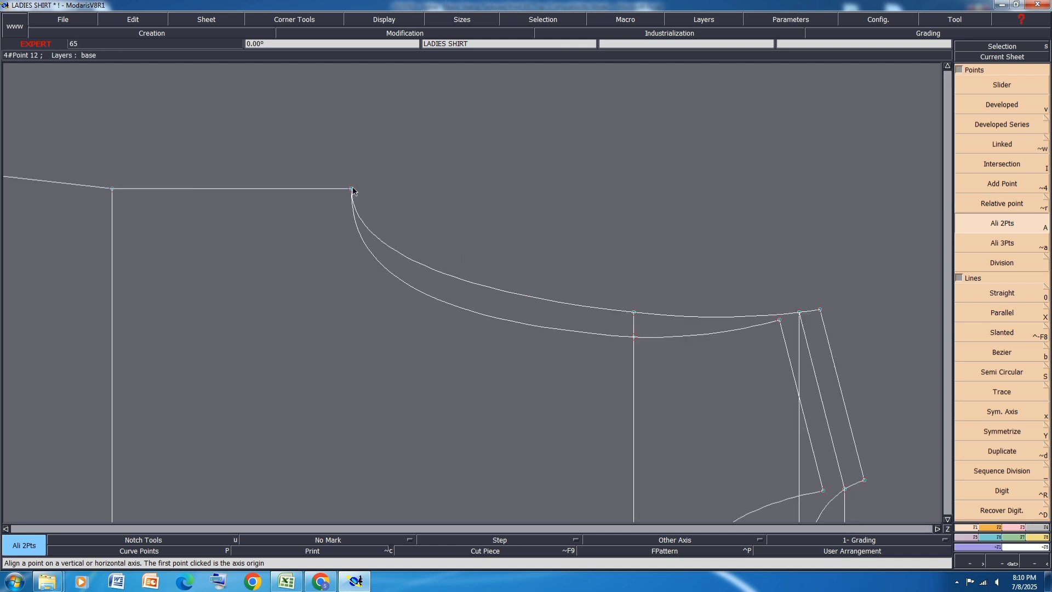
pyautogui.press('v')
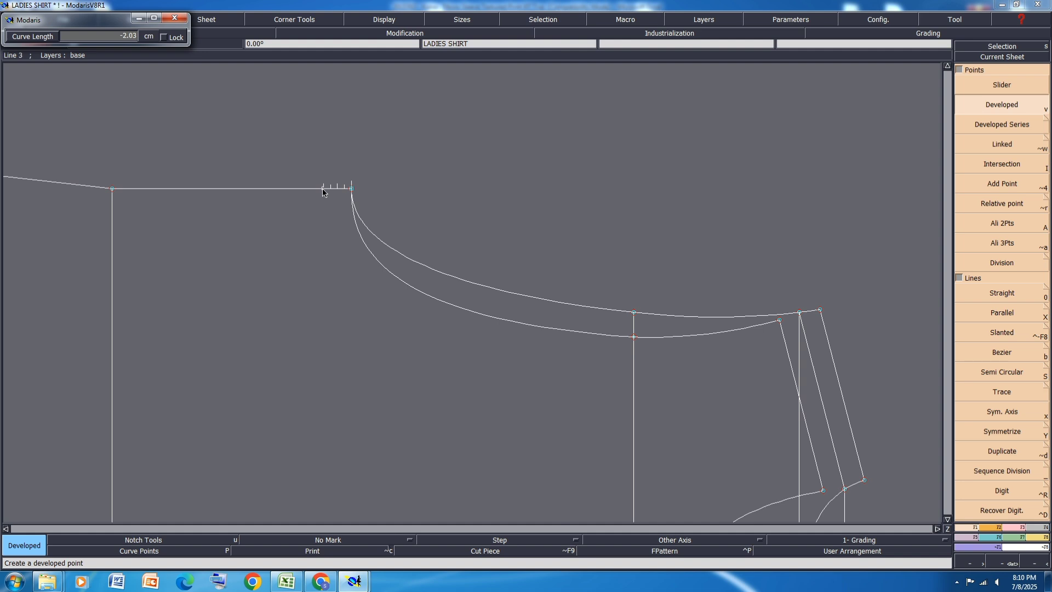
pyautogui.write('-2')
pyautogui.press('Return')
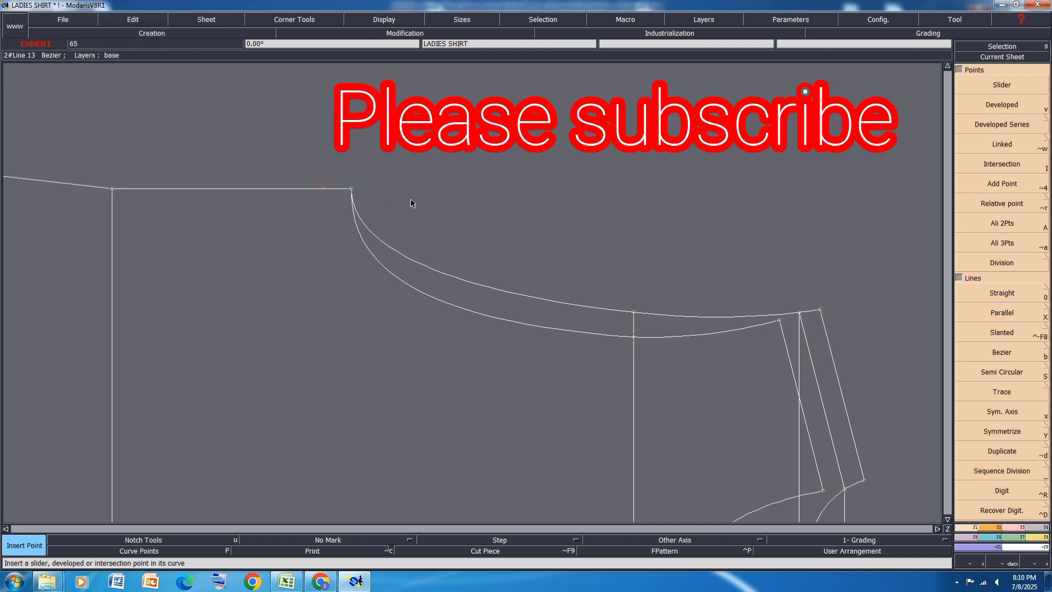
# Step: Pin the characteristic points of the current sheet and display the curve handles
pyautogui.scroll(-2, 412, 199)
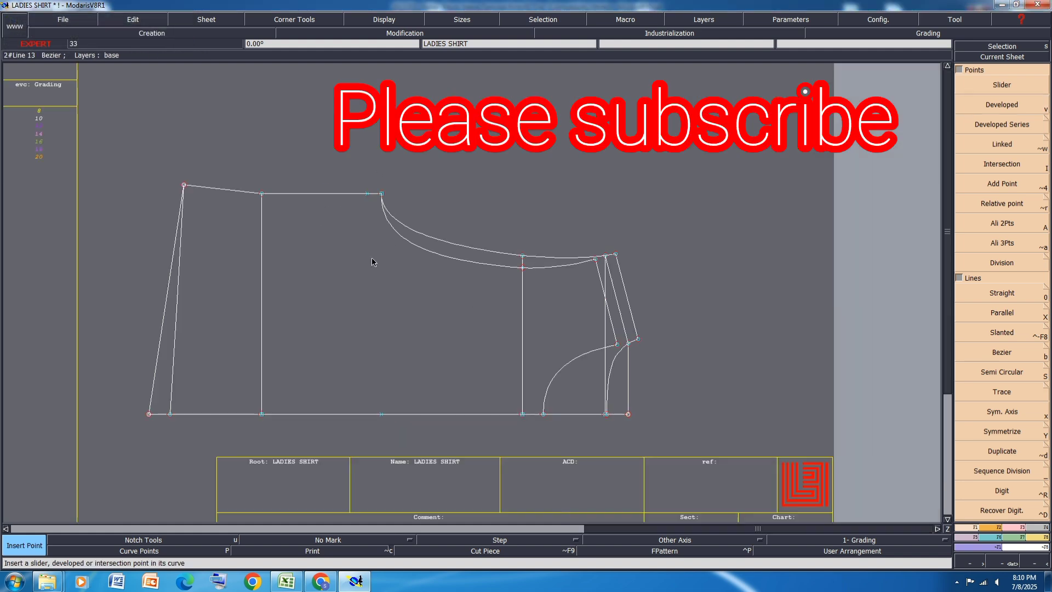
pyautogui.click(1014, 528)
pyautogui.click(1009, 459)
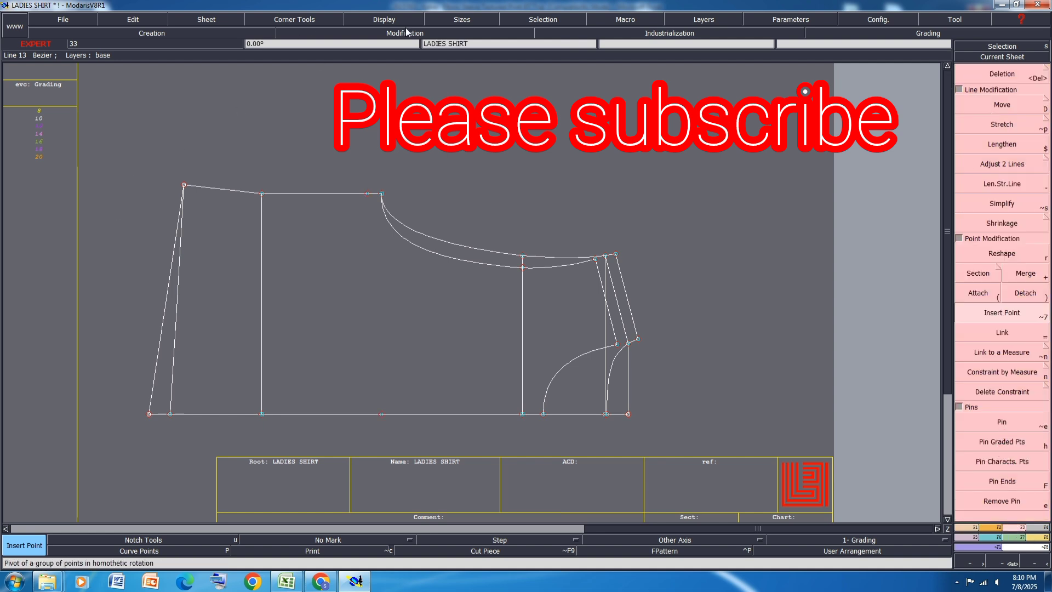
pyautogui.click(385, 21)
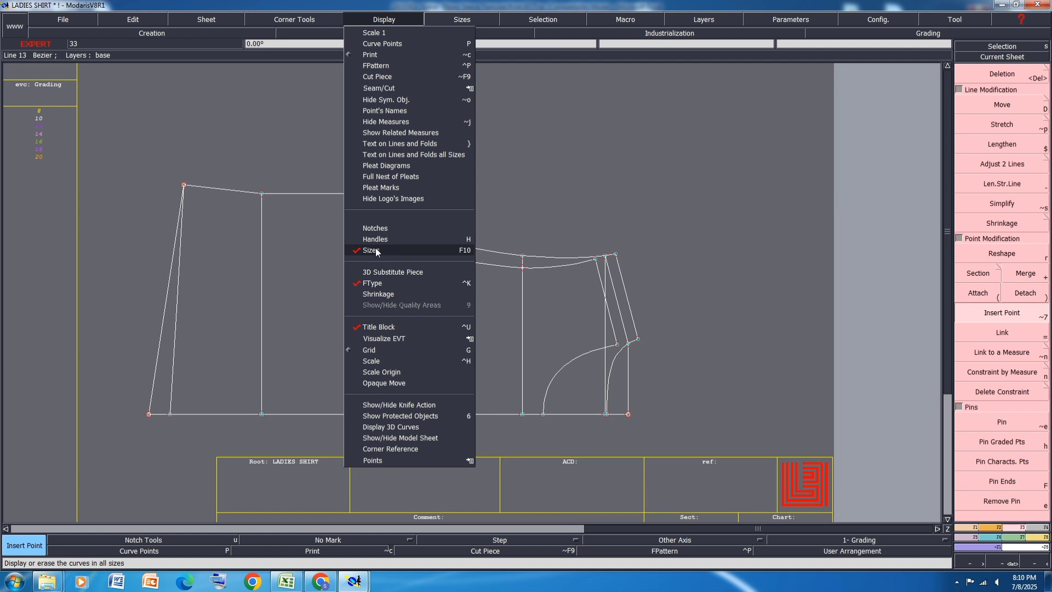
pyautogui.click(376, 239)
# Step: Simplify the outer slanted hem line with a value of 0.01
pyautogui.scroll(2, 164, 338)
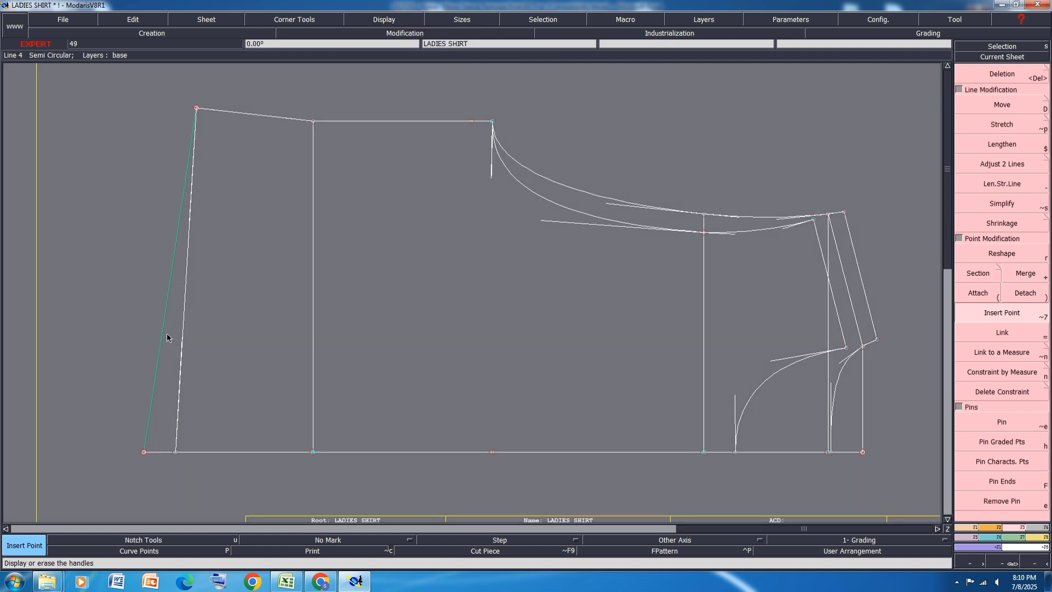
pyautogui.hotkey('alt', 's')
pyautogui.click(160, 334)
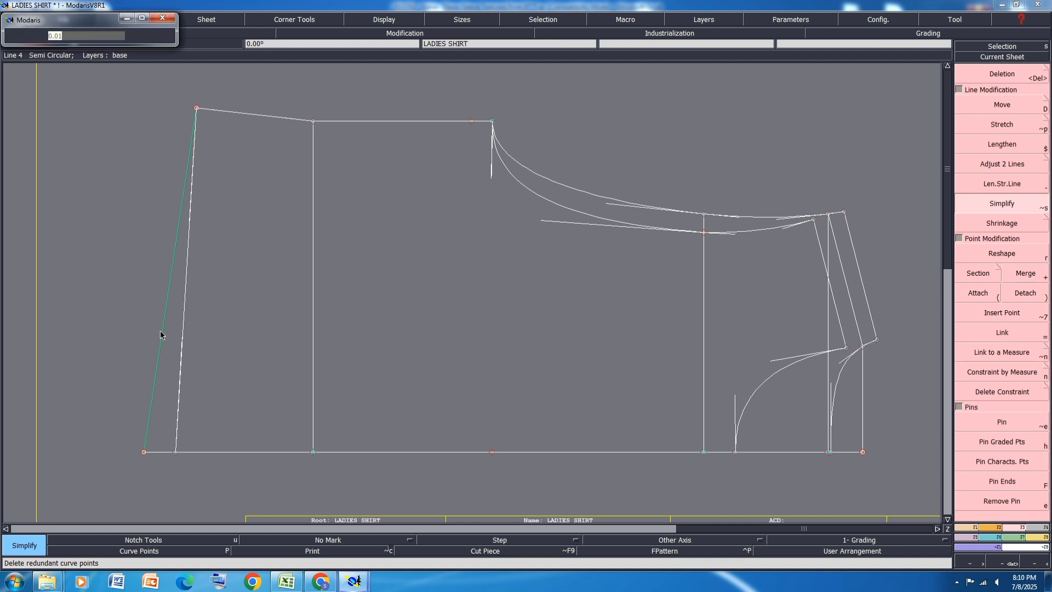
pyautogui.press('Return')
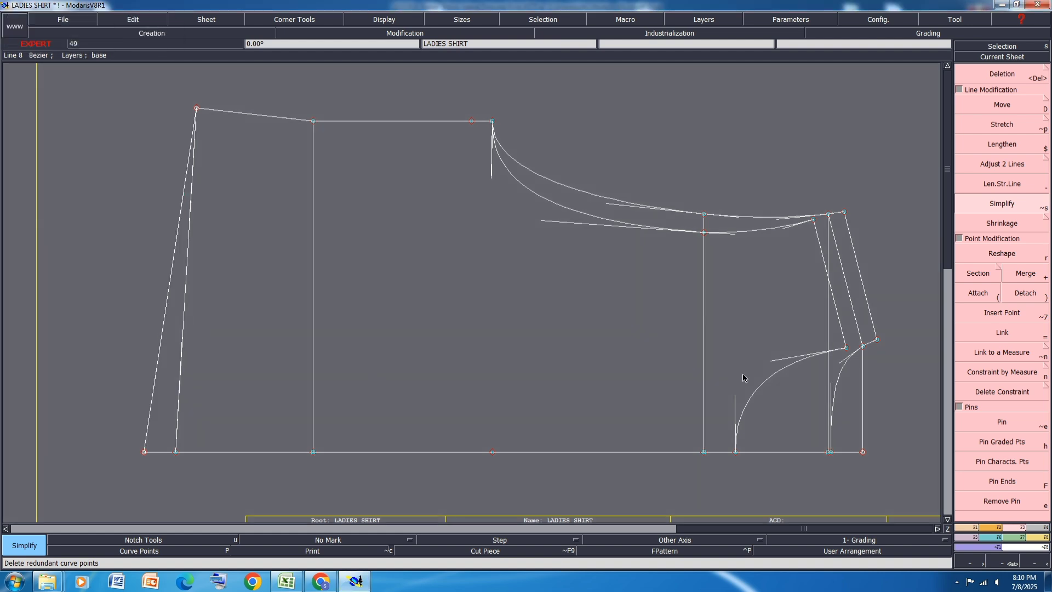
# Step: Reshape both slanted hem lines into smooth curves meeting the side-seam corner and the centre line, and save the model
pyautogui.press('r')
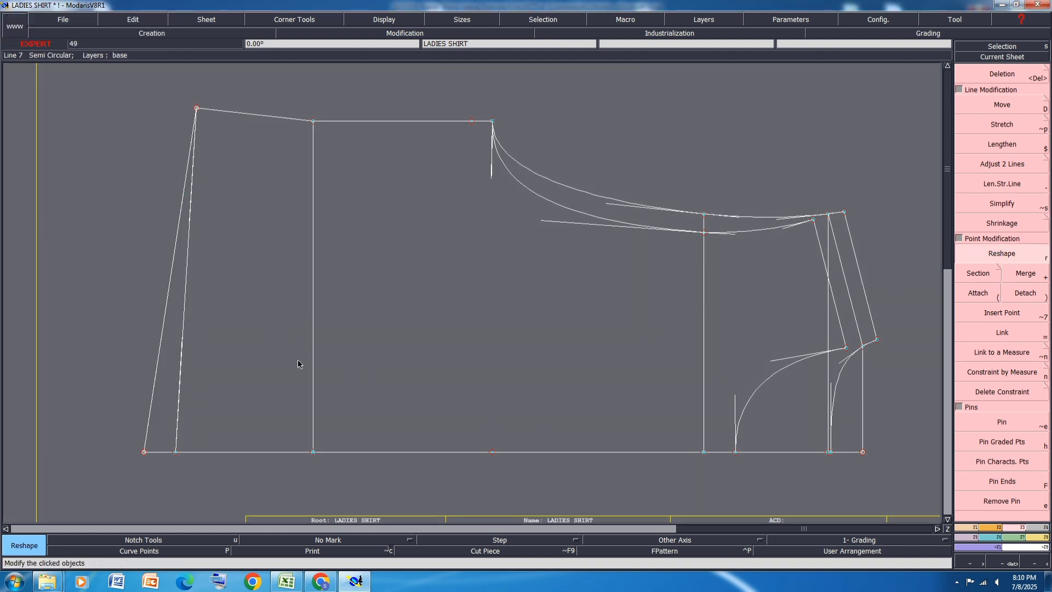
pyautogui.moveTo(158, 363); pyautogui.dragTo(143, 319)
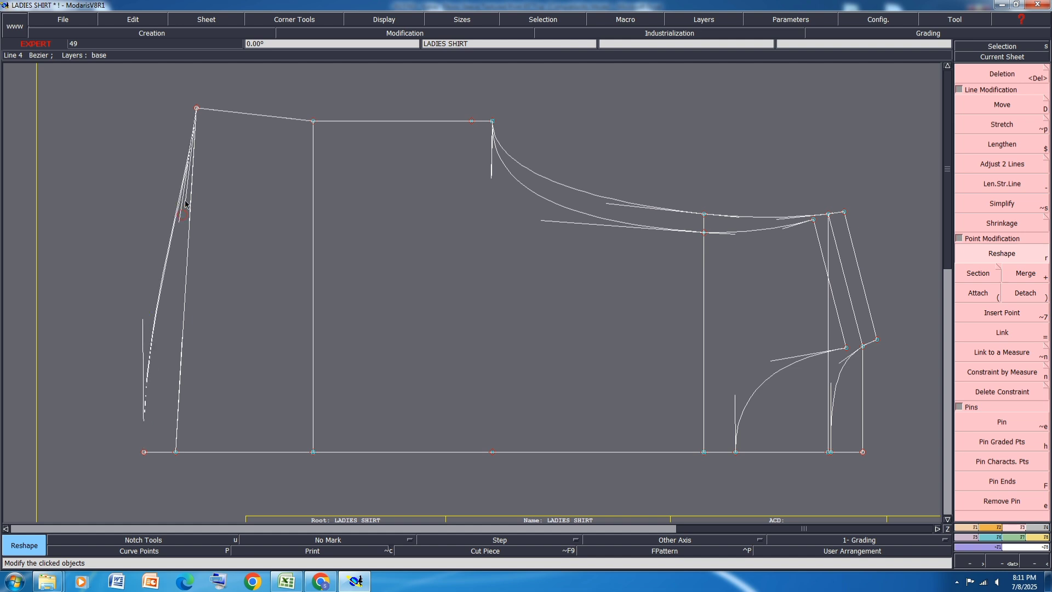
pyautogui.moveTo(183, 343); pyautogui.dragTo(176, 332)
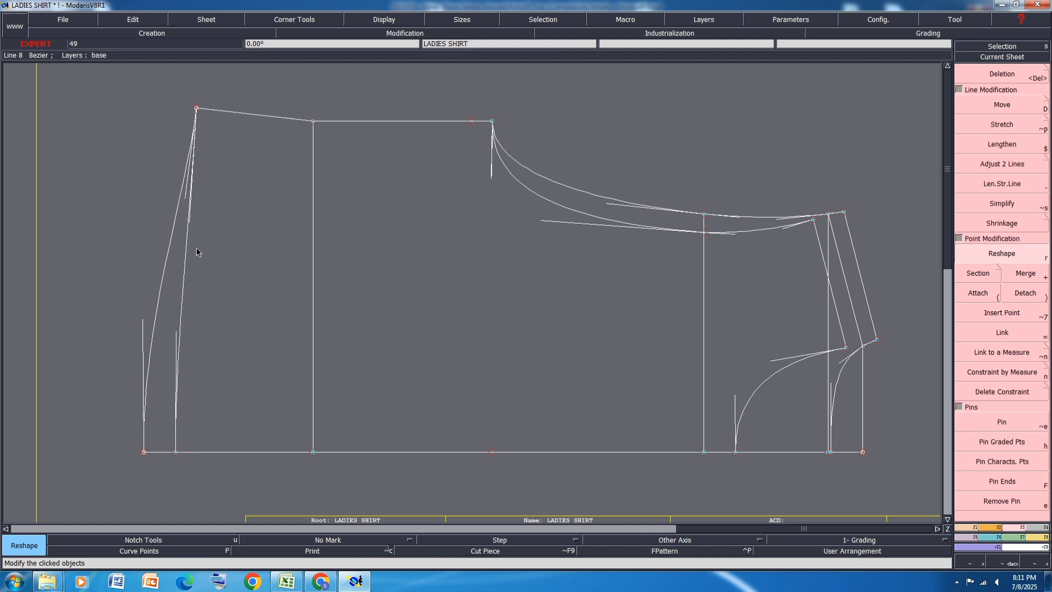
pyautogui.moveTo(188, 217); pyautogui.dragTo(191, 191)
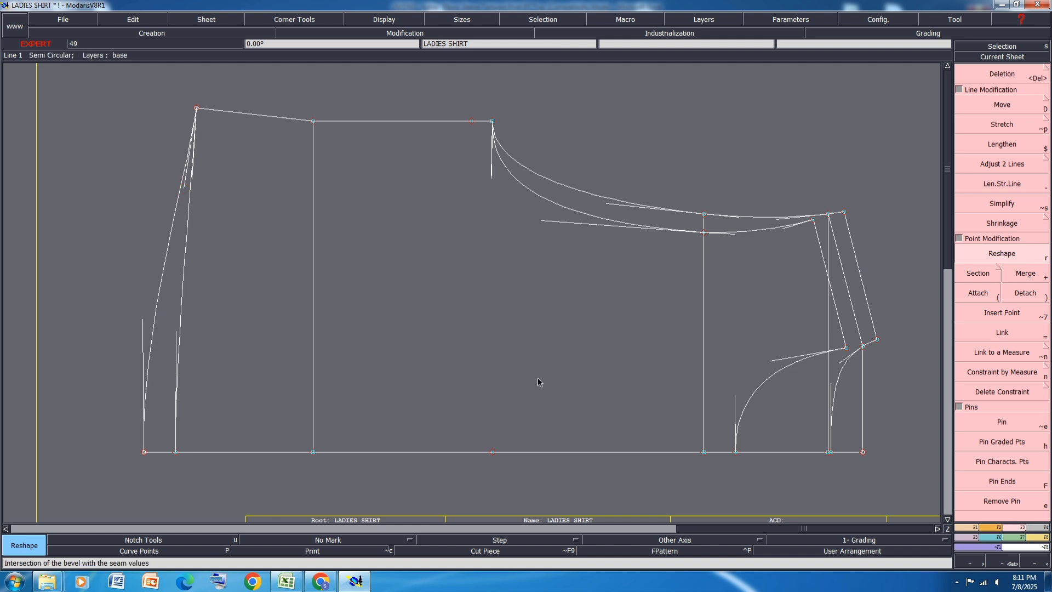
pyautogui.hotkey('ctrl', 's')
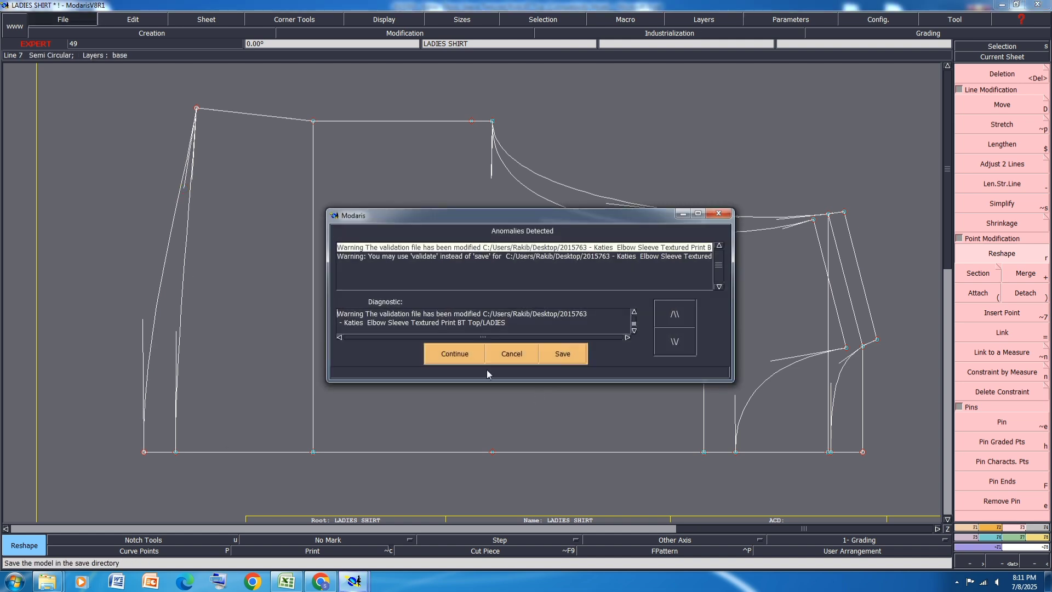
pyautogui.click(466, 353)
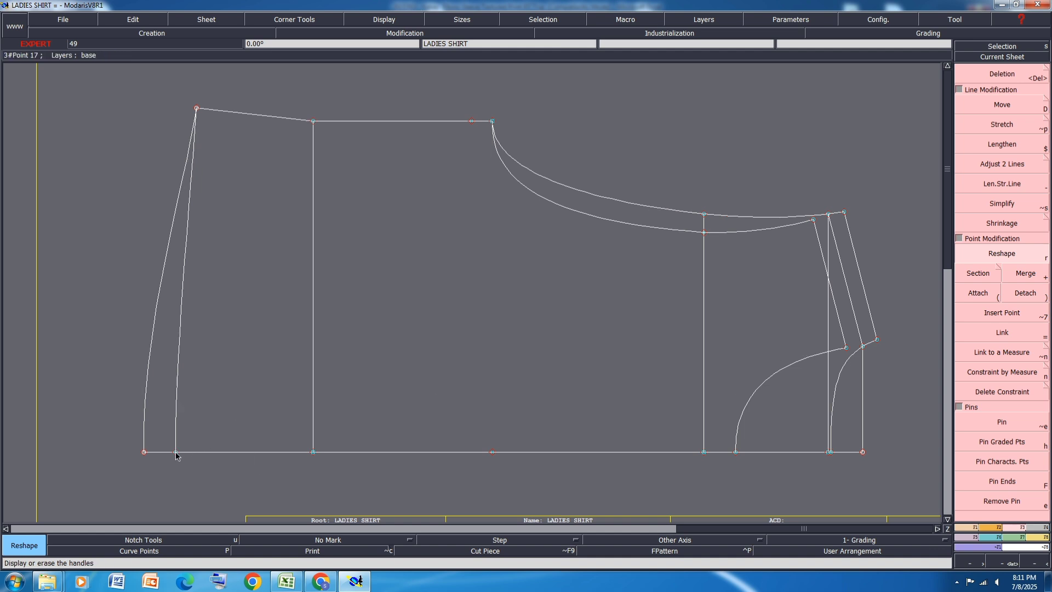
# Step: Measure both hem curves between the side-seam corner and the centre line in the measurement spreadsheet and accumulate their lengths
pyautogui.click(1037, 537)
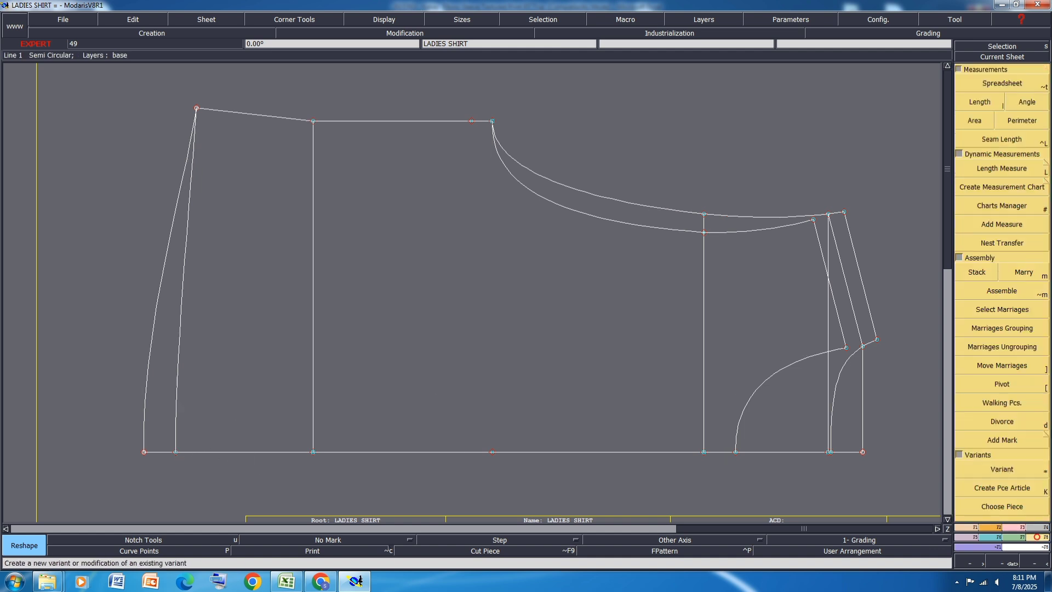
pyautogui.click(1006, 88)
pyautogui.moveTo(597, 275); pyautogui.dragTo(786, 351)
pyautogui.click(980, 102)
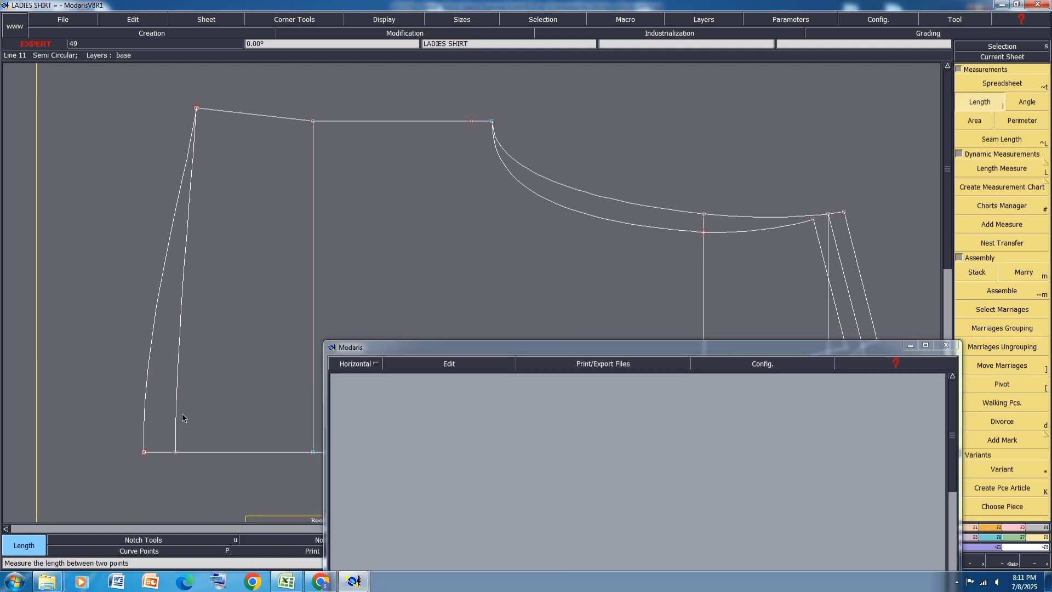
pyautogui.click(176, 453)
pyautogui.click(196, 108)
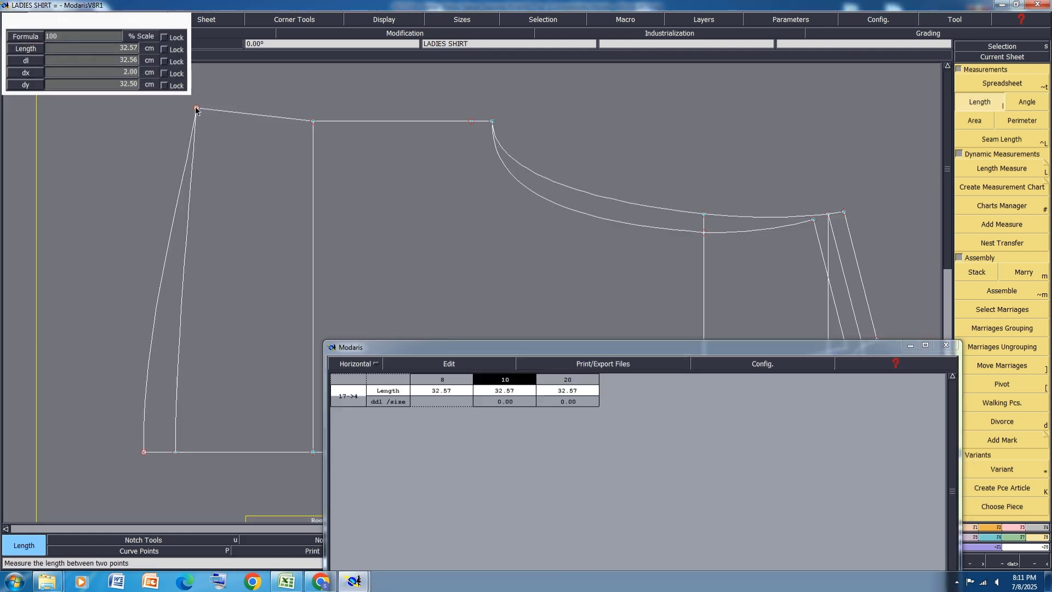
pyautogui.click(196, 109)
pyautogui.click(144, 453)
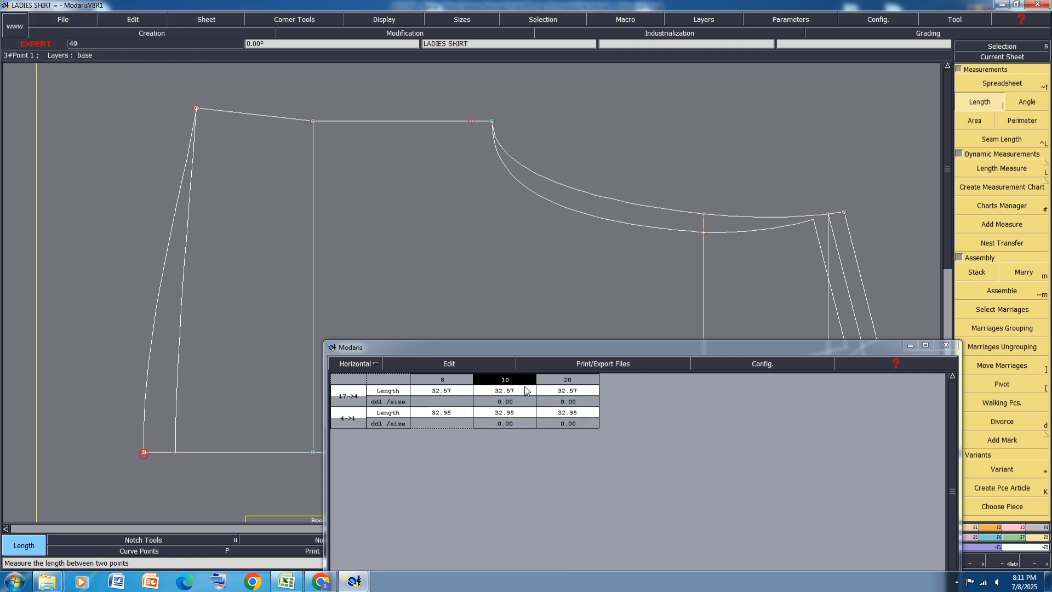
pyautogui.click(450, 364)
pyautogui.click(432, 405)
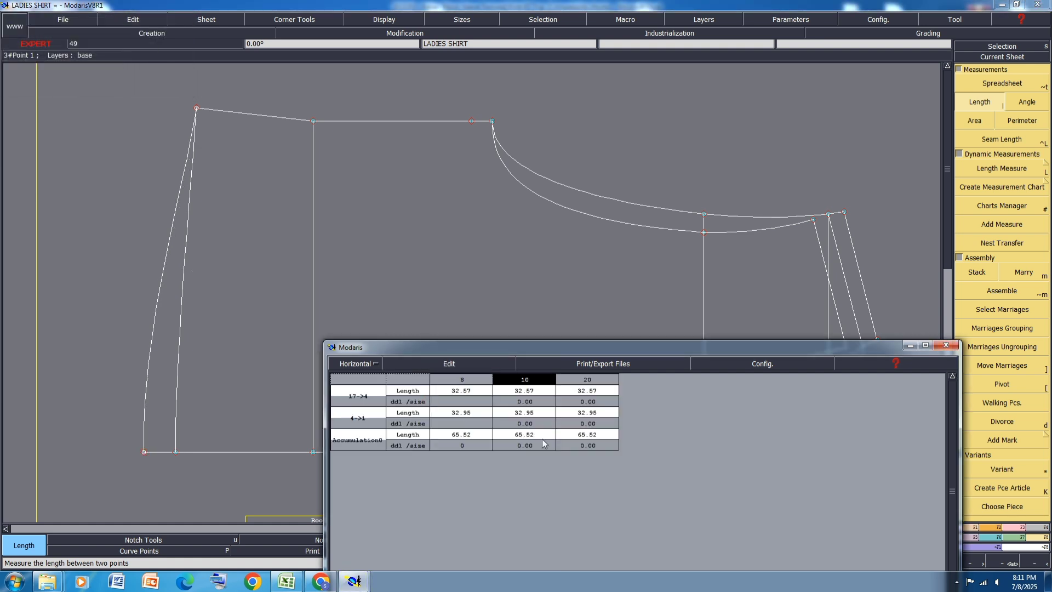
# Step: Look up the size 10 hem circumference in the Excel size specification and return to Modaris
pyautogui.click(290, 584)
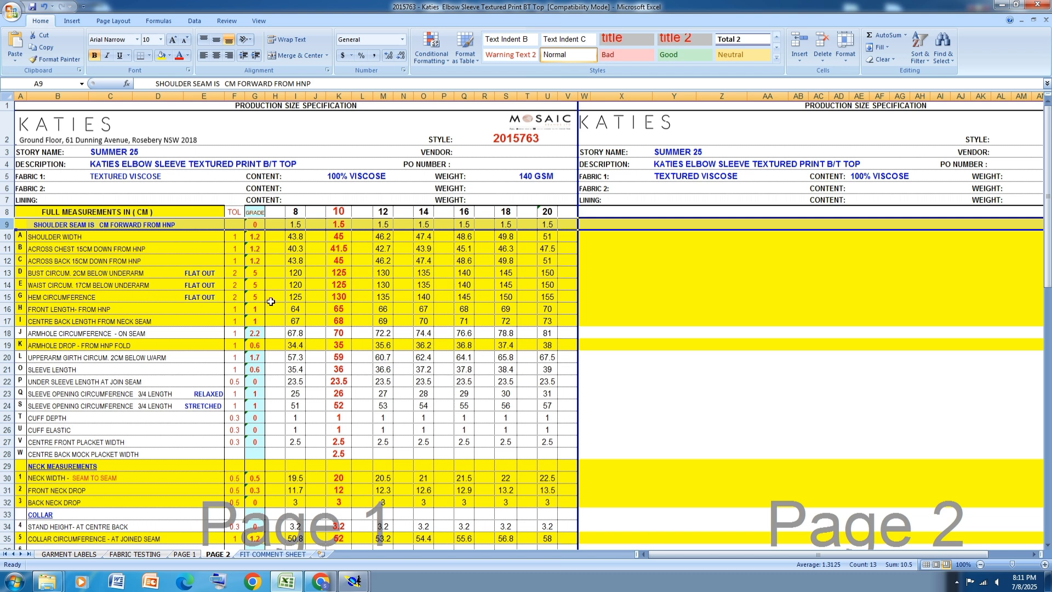
pyautogui.click(340, 298)
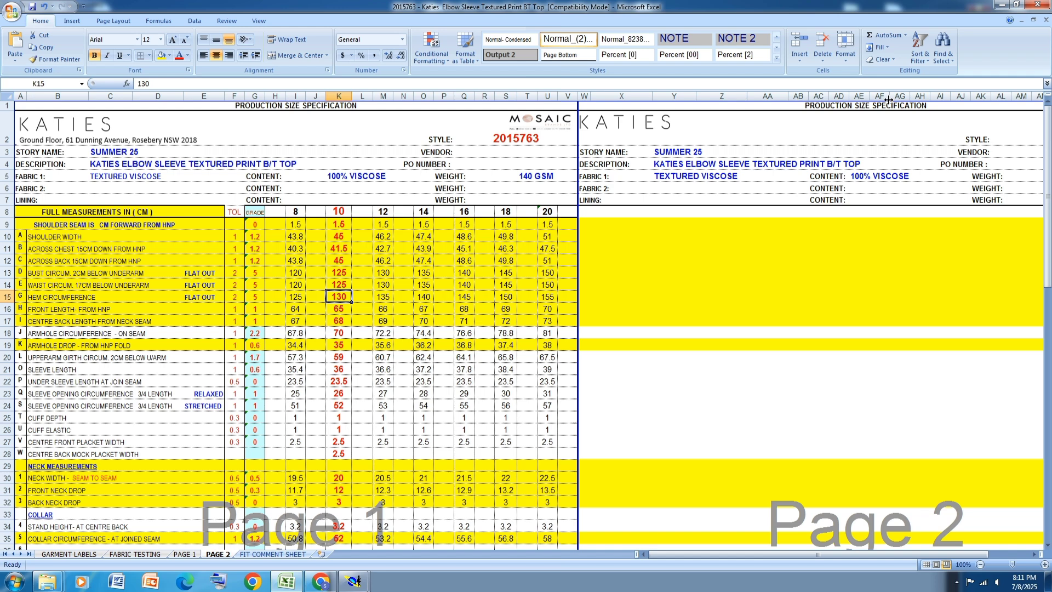
pyautogui.click(1001, 4)
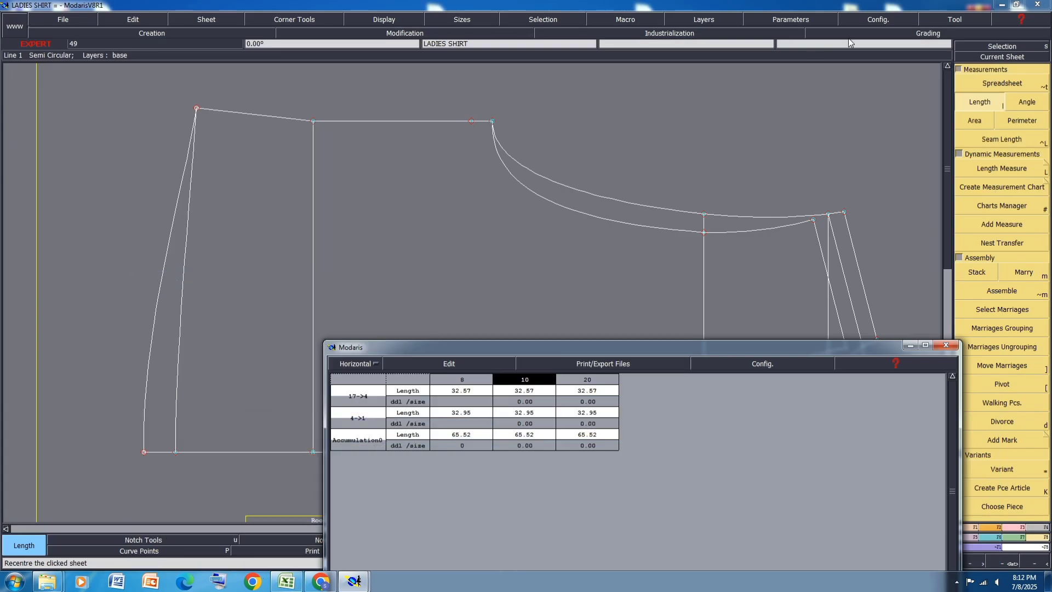
# Step: Move the hem corner of the side seam vertically by -0.25 cm, with no horizontal shift
pyautogui.click(1013, 532)
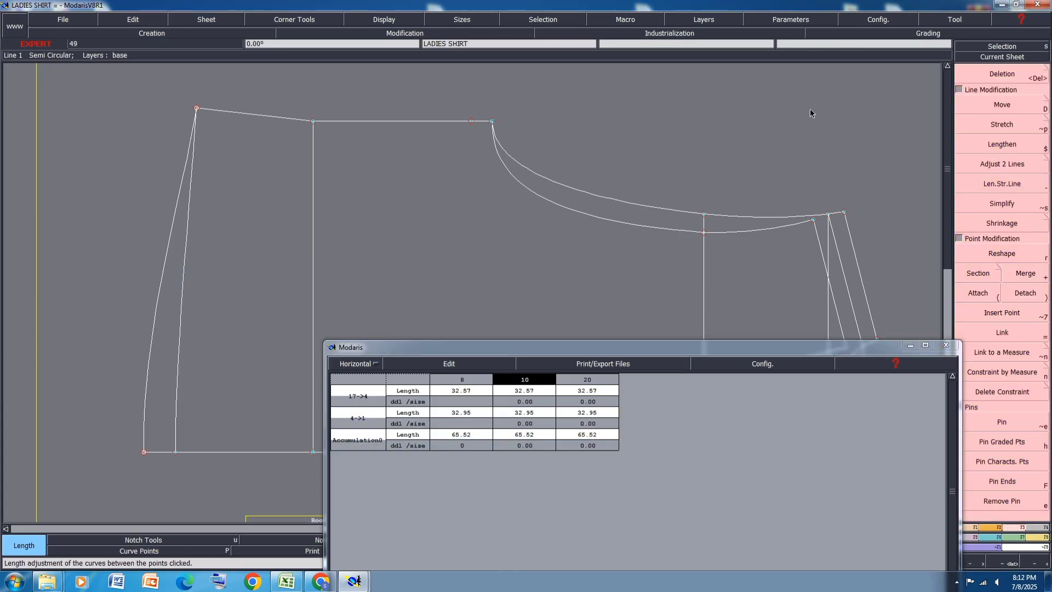
pyautogui.click(1005, 106)
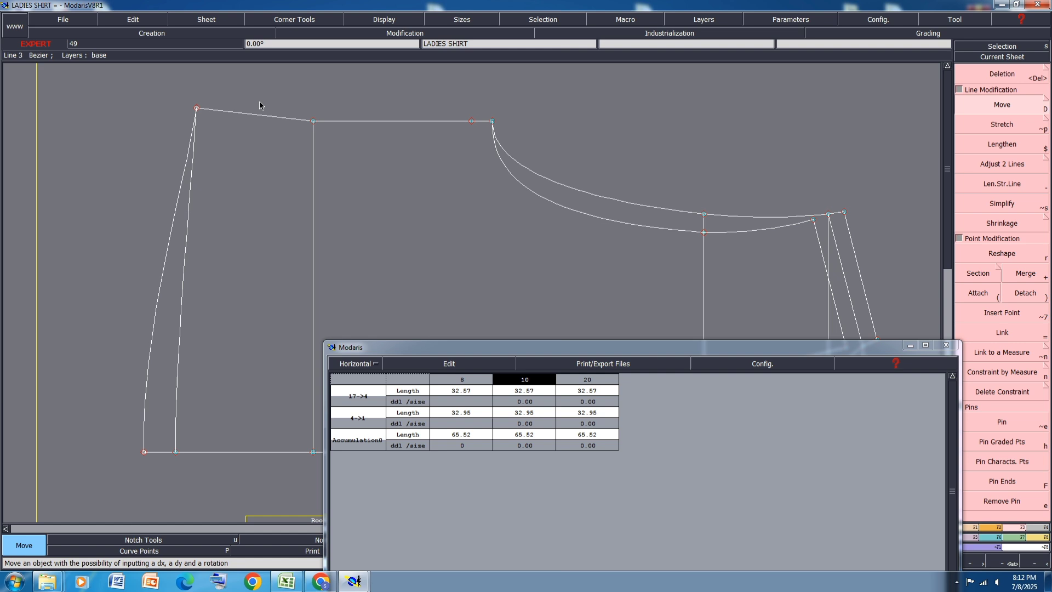
pyautogui.click(197, 111)
pyautogui.press('Return')
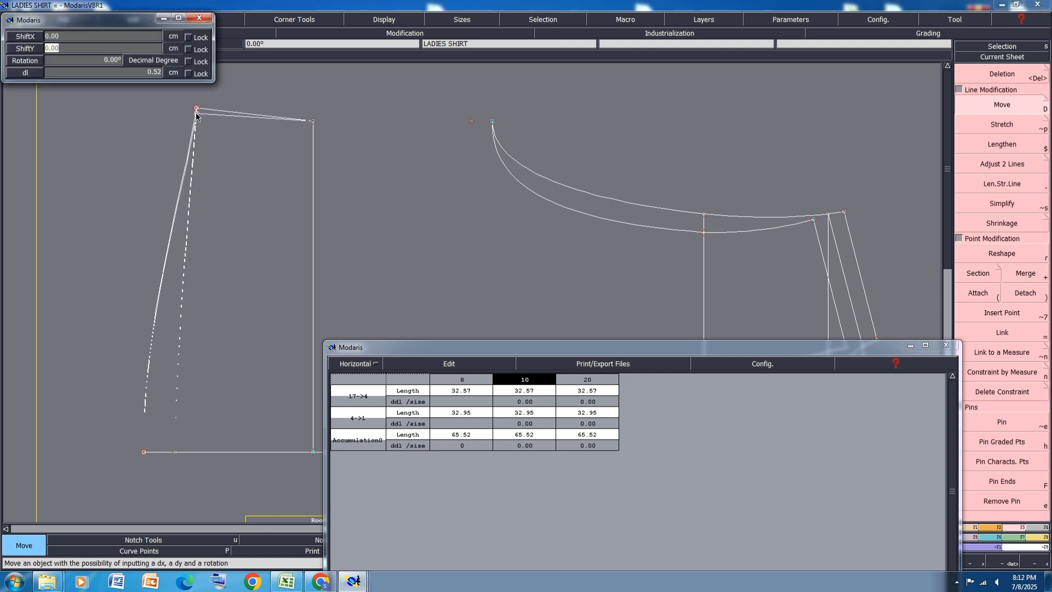
pyautogui.write('-')
pyautogui.write('.25')
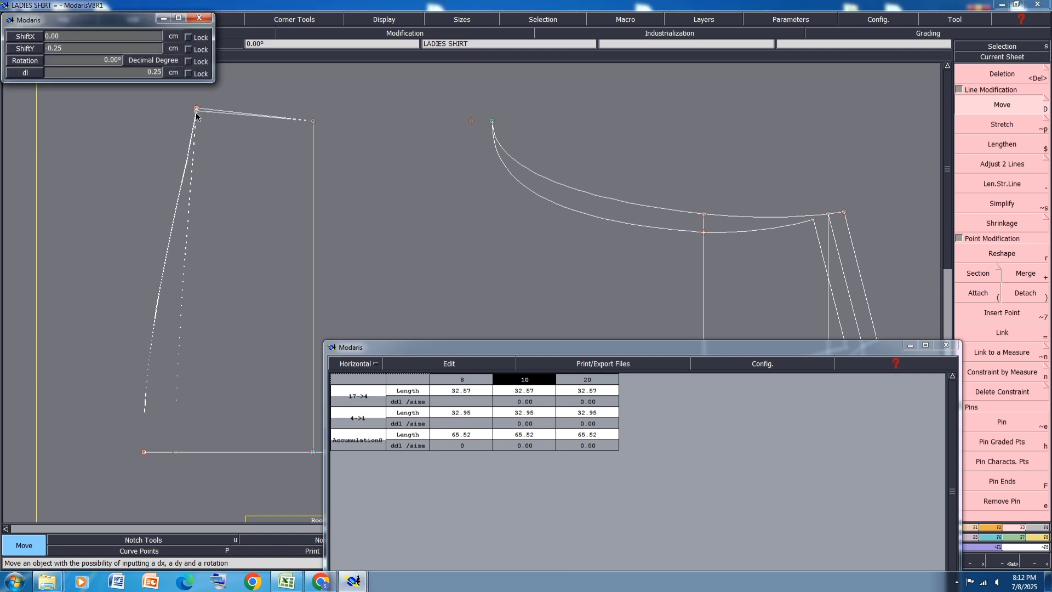
pyautogui.press('Return')
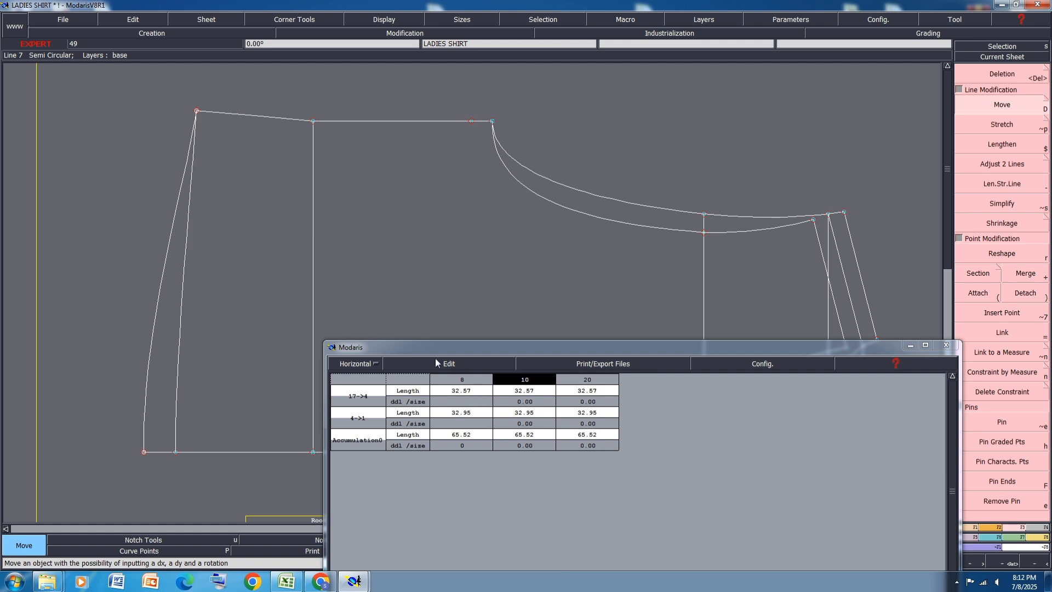
# Step: Clear the measurement table, close it, and save the model
pyautogui.click(429, 362)
pyautogui.click(426, 406)
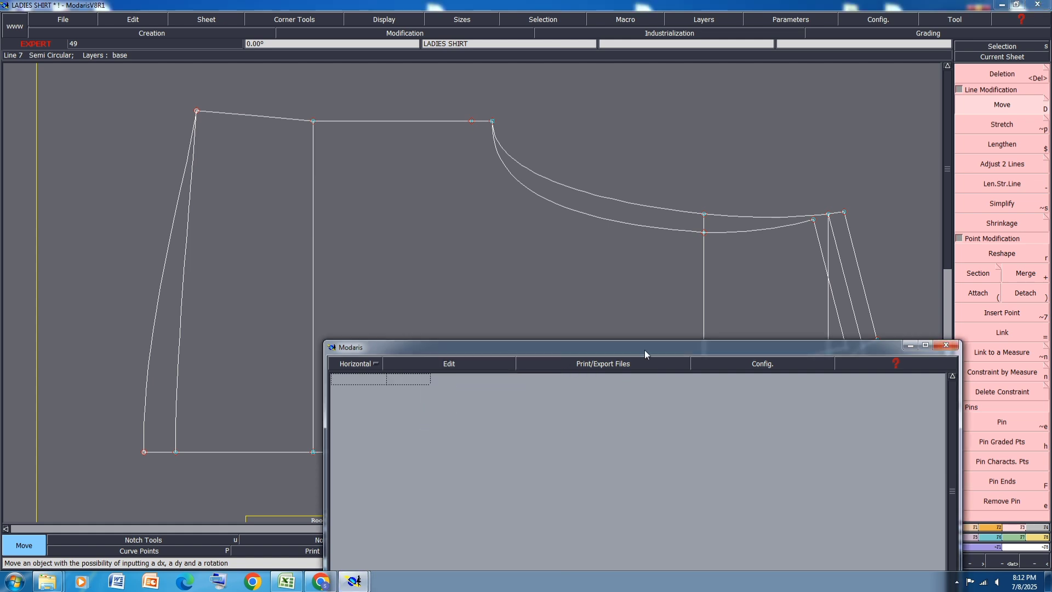
pyautogui.moveTo(645, 354); pyautogui.dragTo(446, 239)
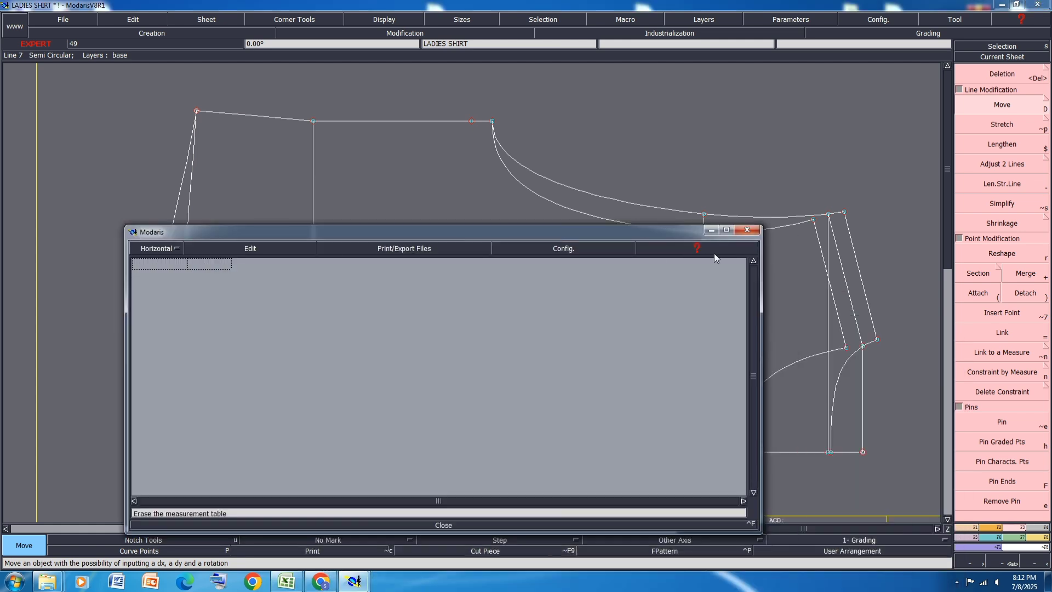
pyautogui.click(445, 525)
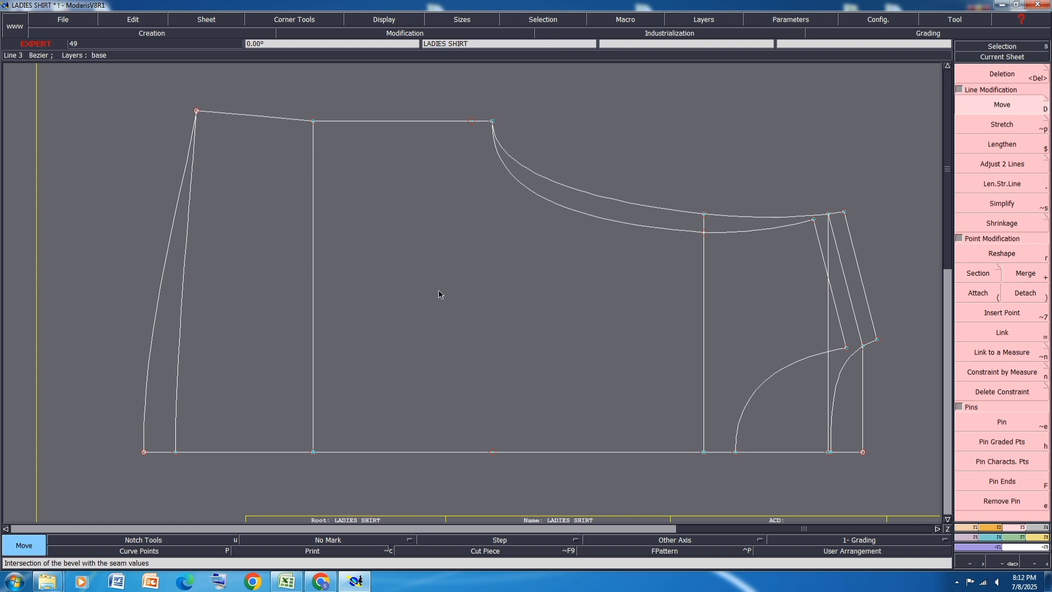
pyautogui.hotkey('ctrl', 's')
pyautogui.click(463, 351)
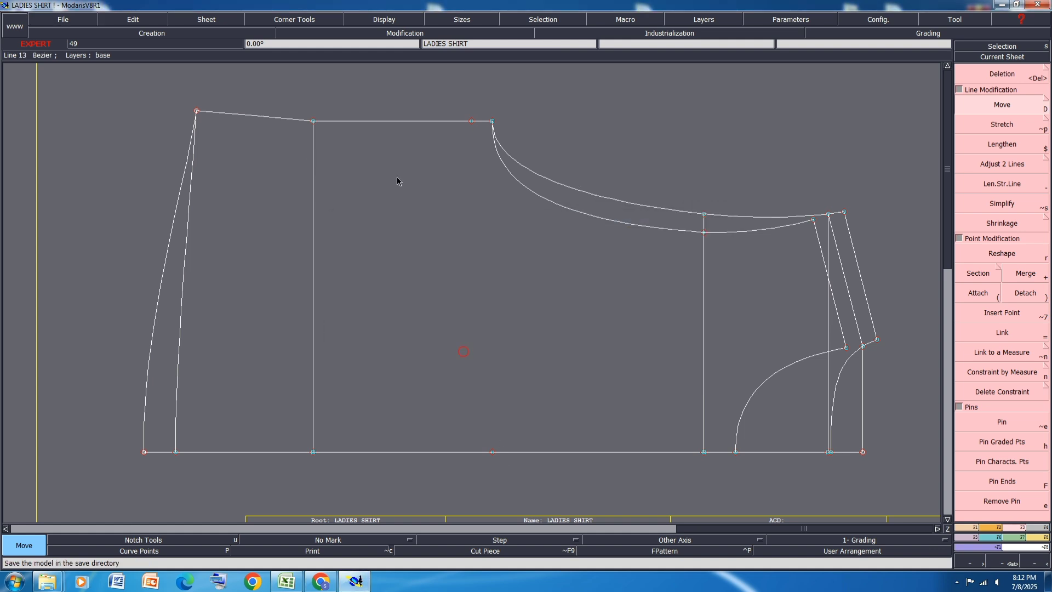
# Step: Reshape the side-seam segment between the waist line and the hem corner slightly and display the curve handles
pyautogui.scroll(4, 235, 113)
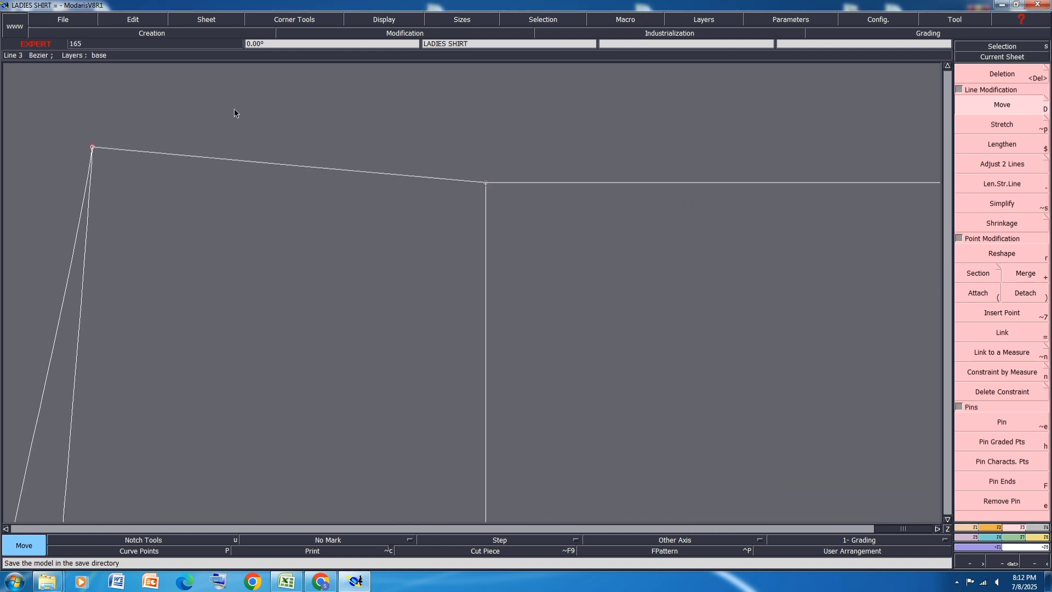
pyautogui.click(964, 252)
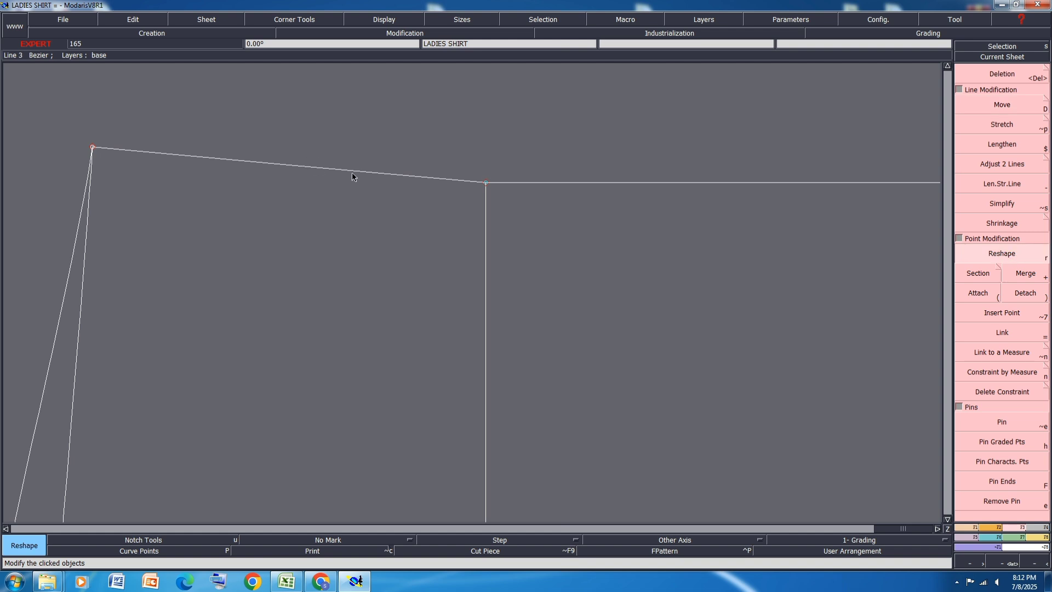
pyautogui.keyDown('shift'); pyautogui.click(397, 177); pyautogui.keyUp('shift')
pyautogui.click(382, 172)
pyautogui.click(356, 21)
pyautogui.click(374, 239)
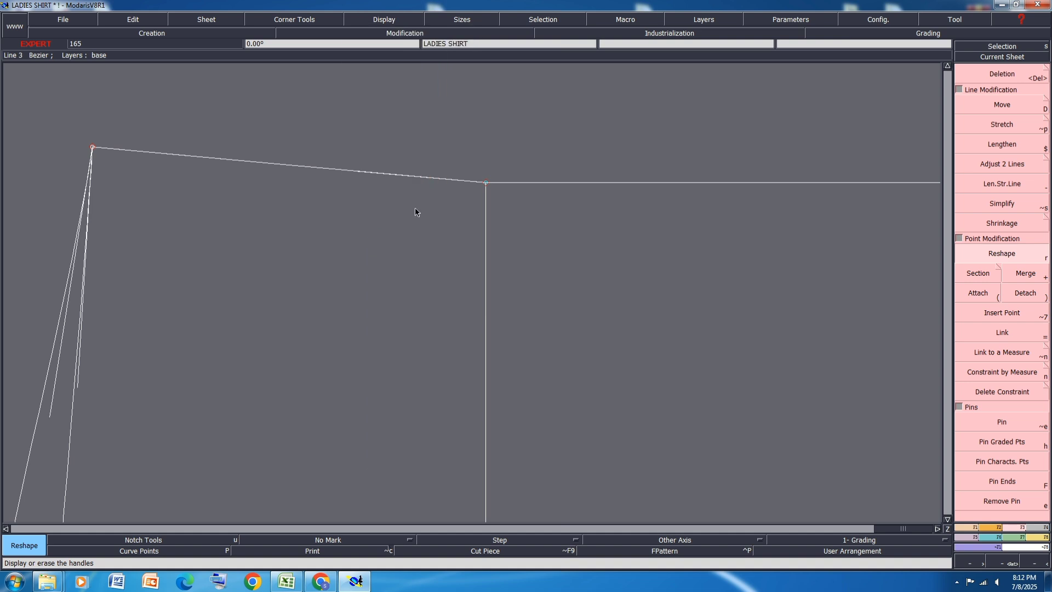
# Step: Try mirroring the inner hem curve about a symmetry axis along the side seam at the hem corner, and undo it
pyautogui.scroll(-2, 415, 207)
pyautogui.click(970, 529)
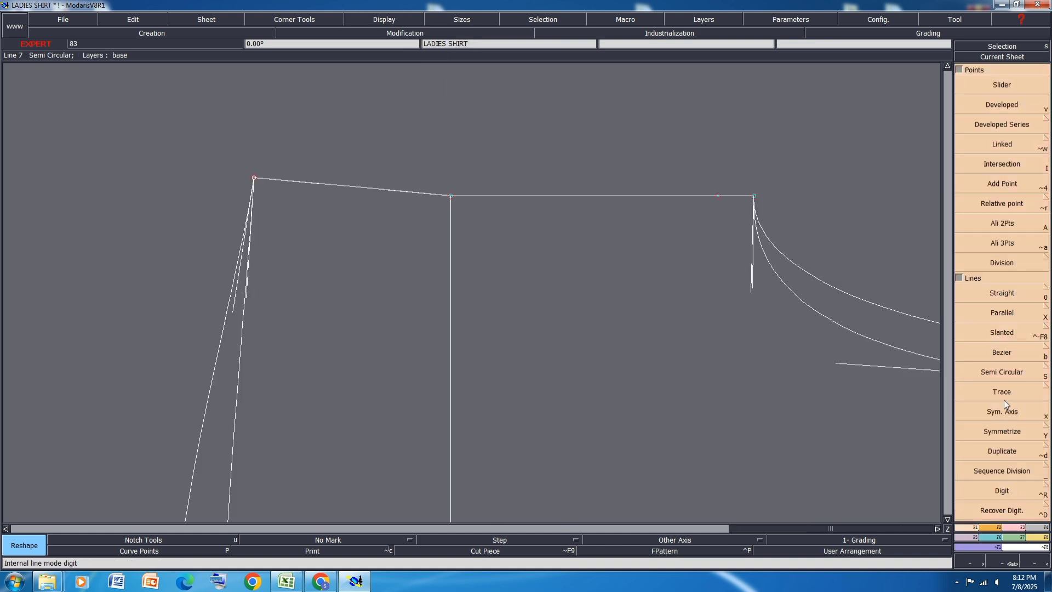
pyautogui.click(1009, 413)
pyautogui.click(254, 178)
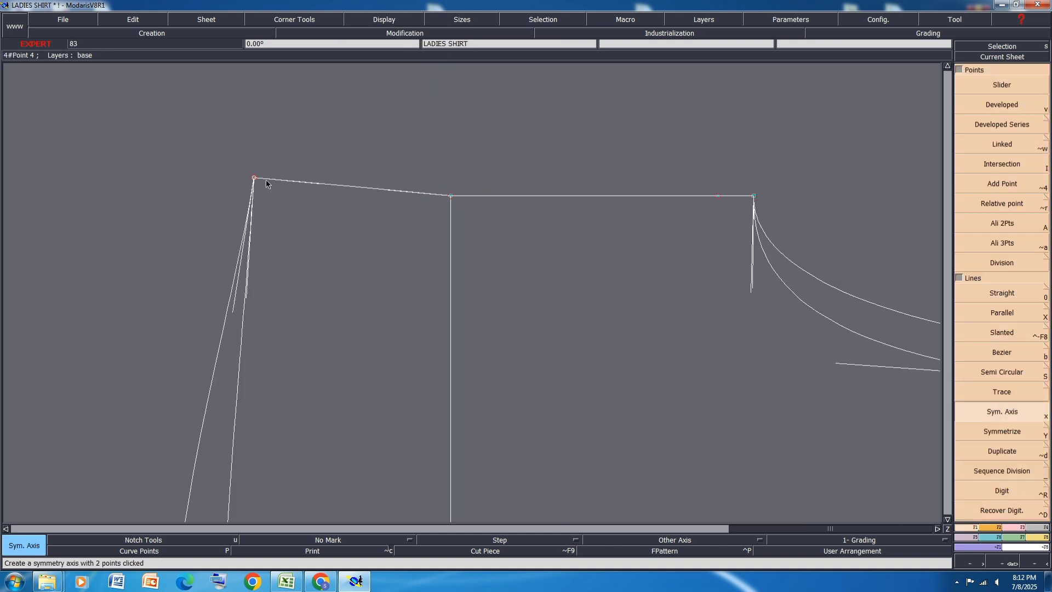
pyautogui.click(307, 182)
pyautogui.click(1004, 432)
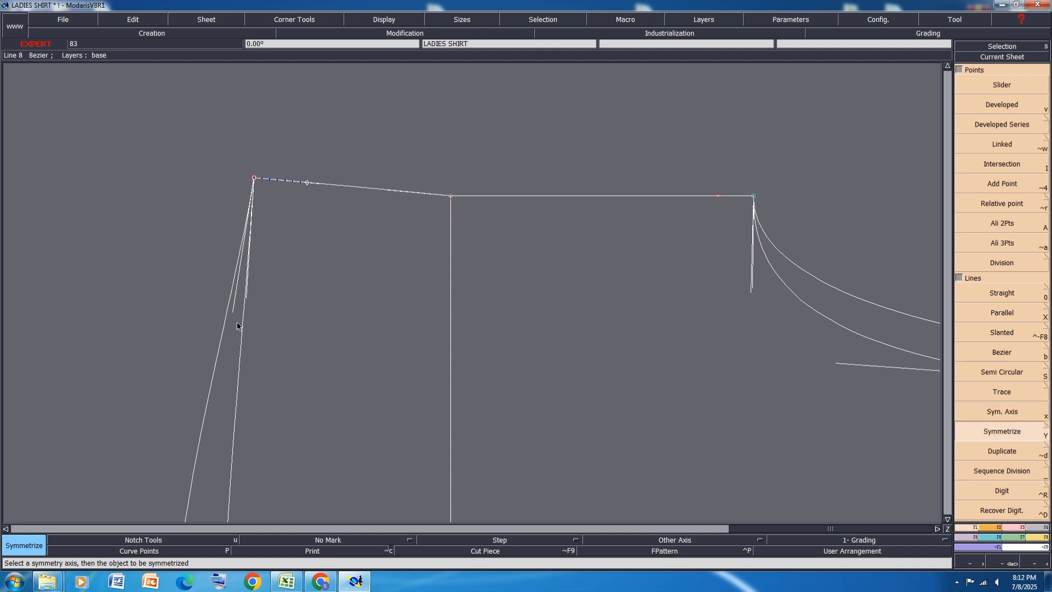
pyautogui.click(251, 278)
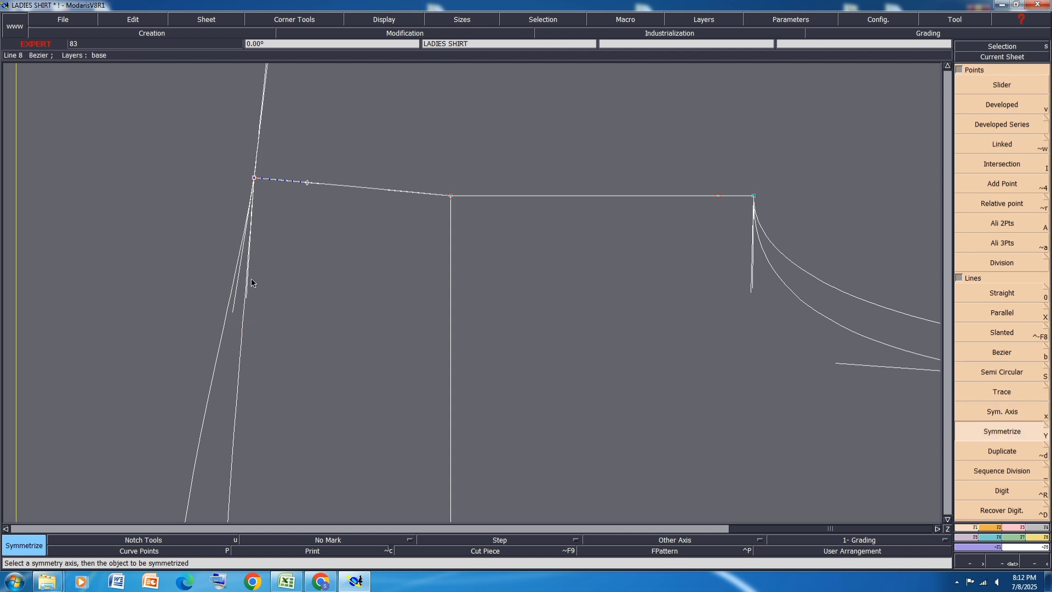
pyautogui.hotkey('ctrl', 'z')
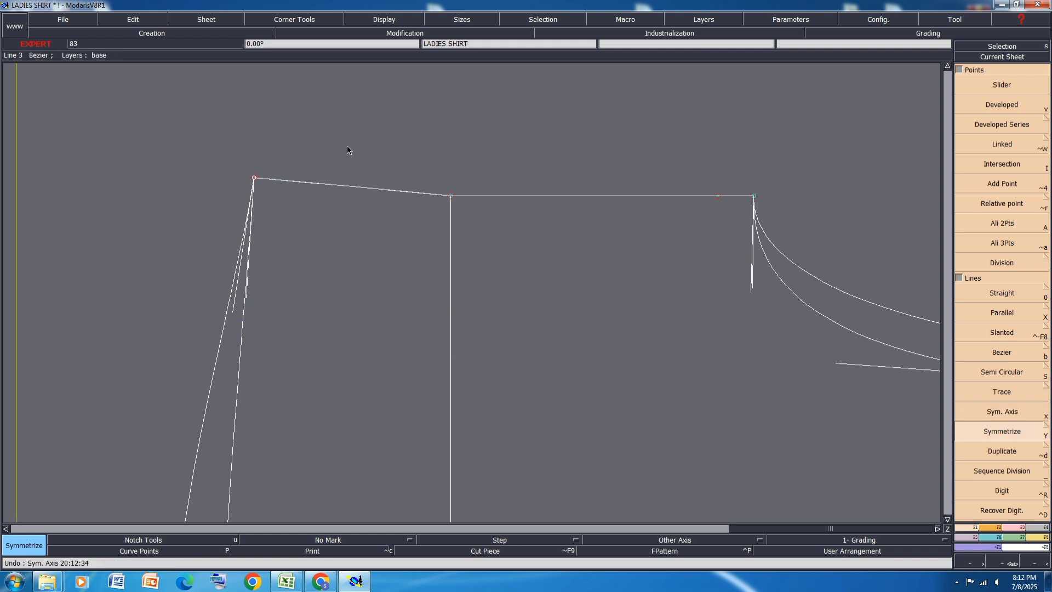
# Step: Reshape the side seam into a gentle inward curve from the hem corner through the waist towards the underarm
pyautogui.click(1011, 526)
pyautogui.click(1001, 252)
pyautogui.scroll(3, 368, 174)
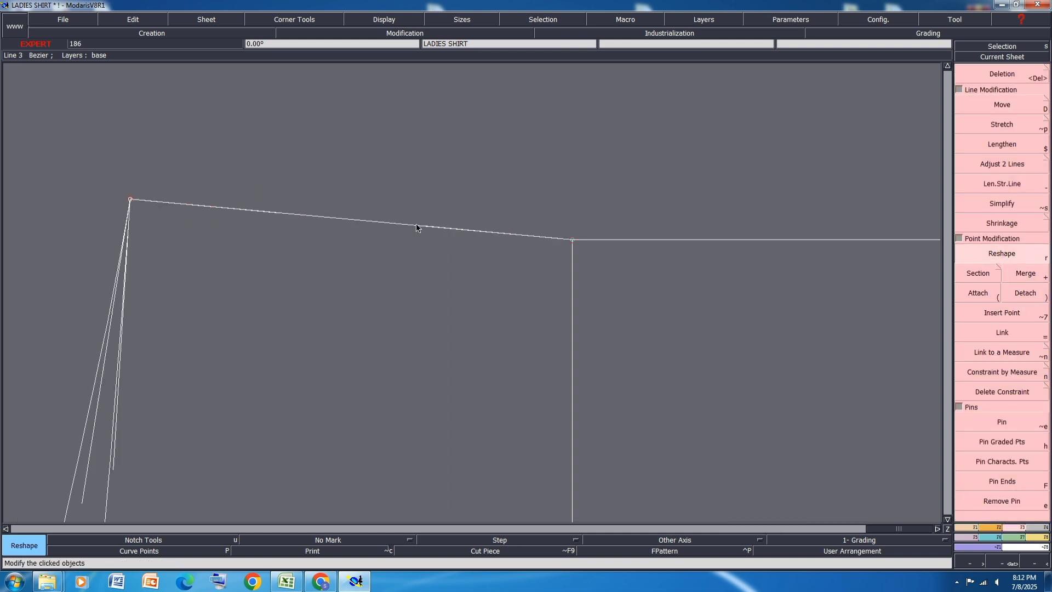
pyautogui.click(433, 231)
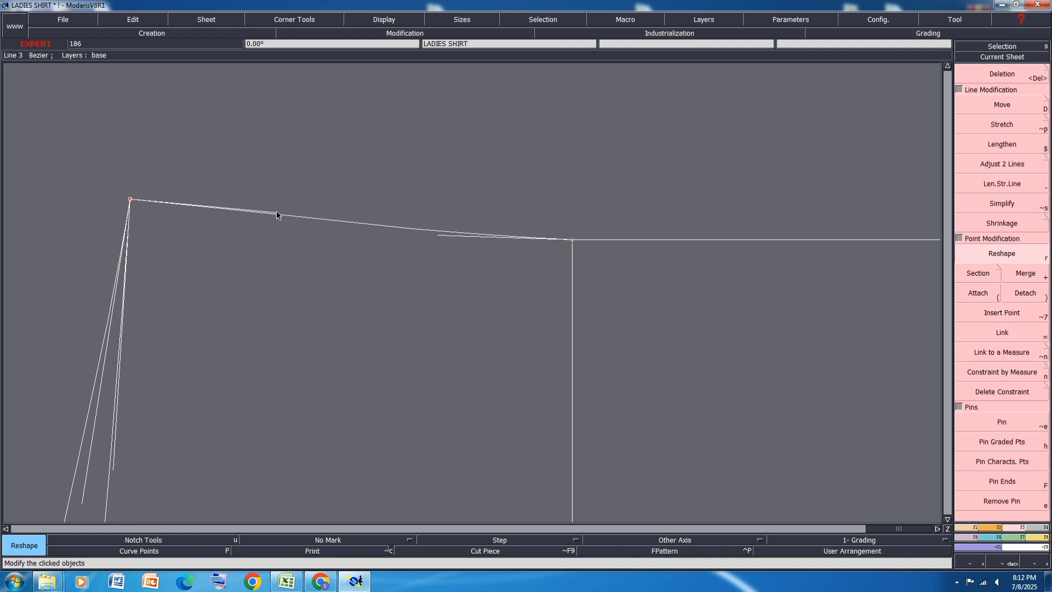
pyautogui.scroll(-3, 344, 192)
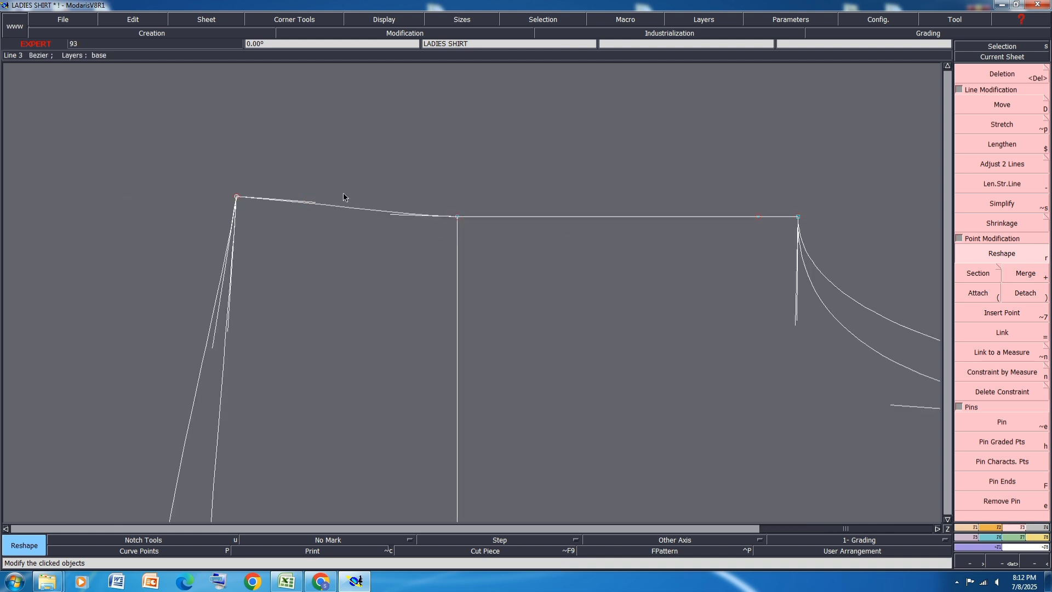
pyautogui.click(551, 218)
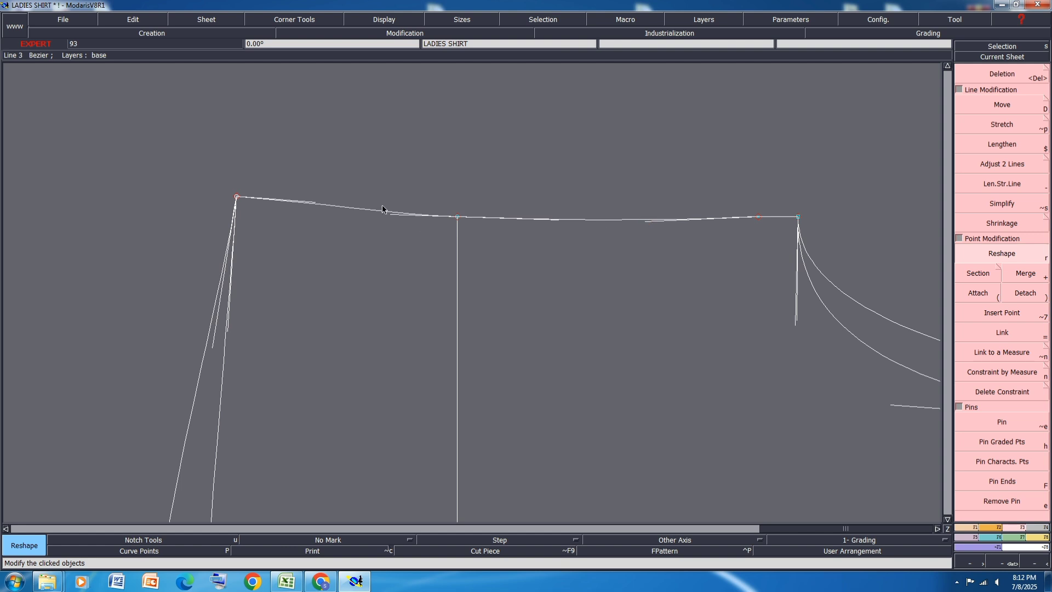
# Step: Fine-tune the curve handles of the side seam on both sides of the waist line with Reshape
pyautogui.scroll(2, 397, 221)
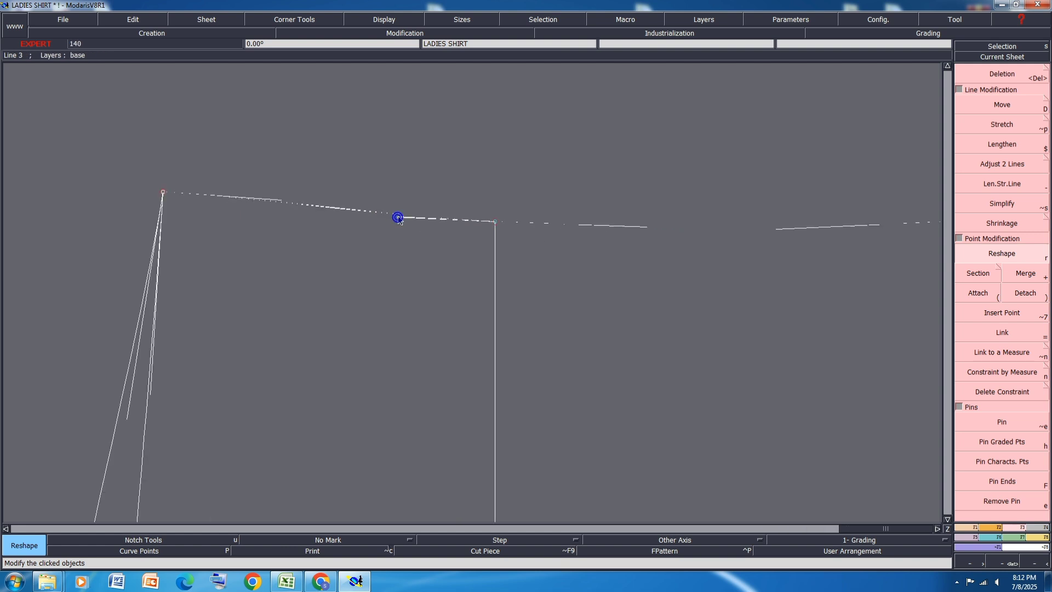
pyautogui.scroll(-3, 347, 198)
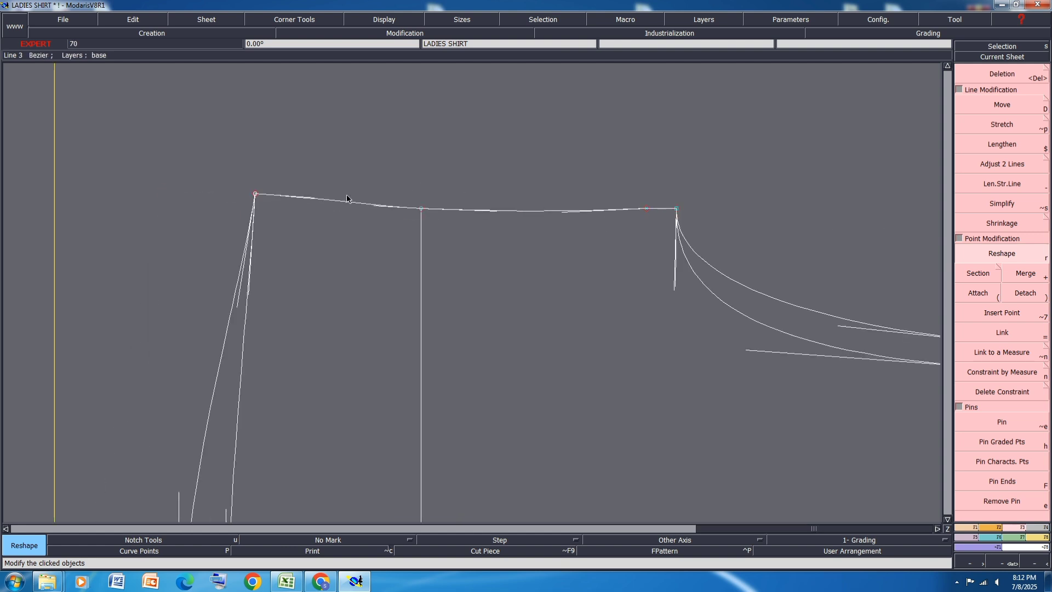
pyautogui.scroll(5, 592, 205)
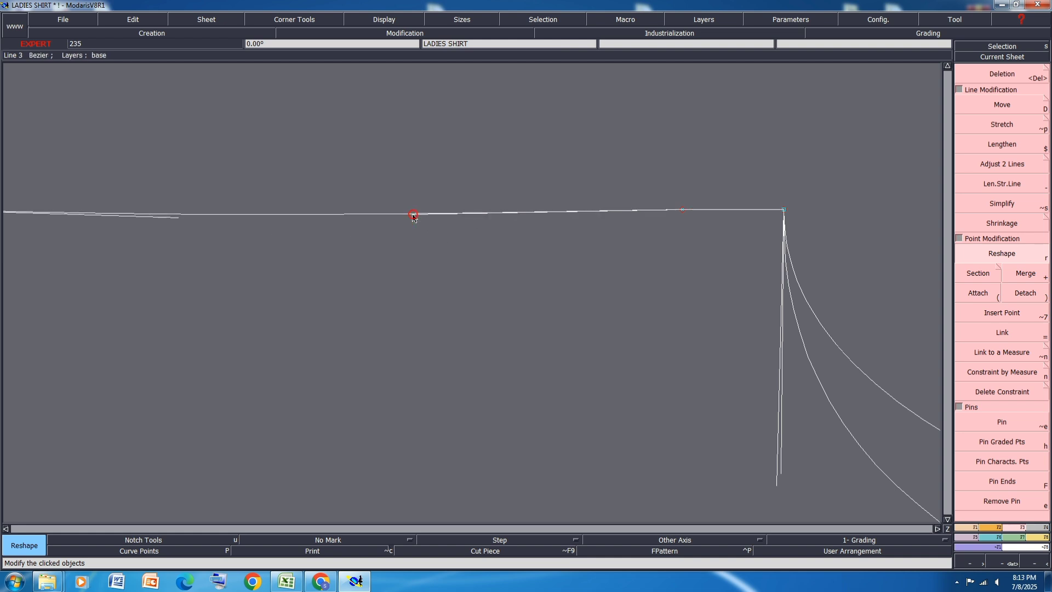
pyautogui.scroll(-3, 609, 170)
pyautogui.scroll(2, 371, 205)
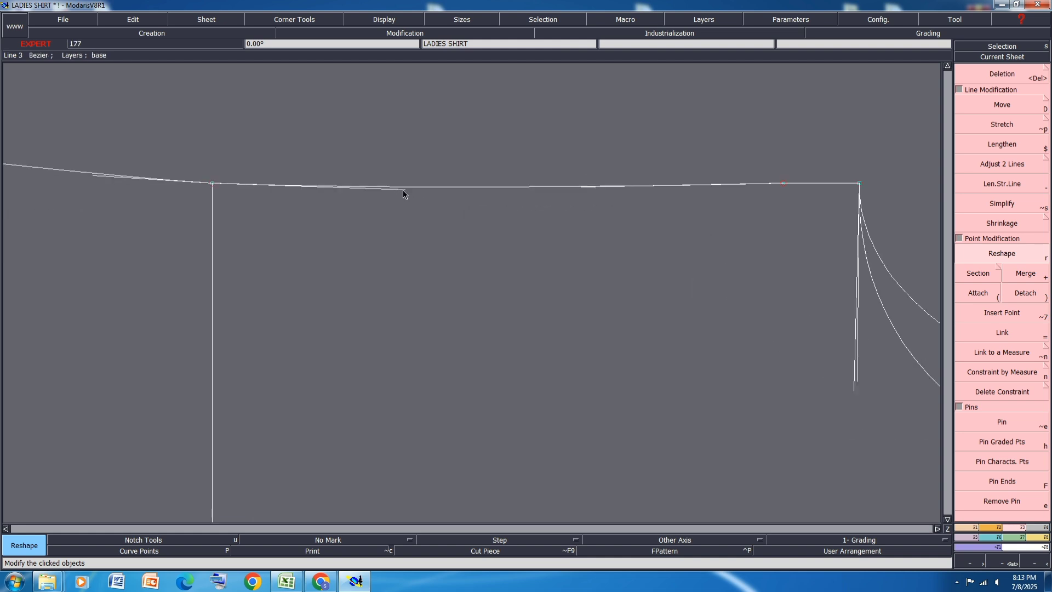
pyautogui.scroll(-3, 381, 185)
pyautogui.scroll(5, 658, 187)
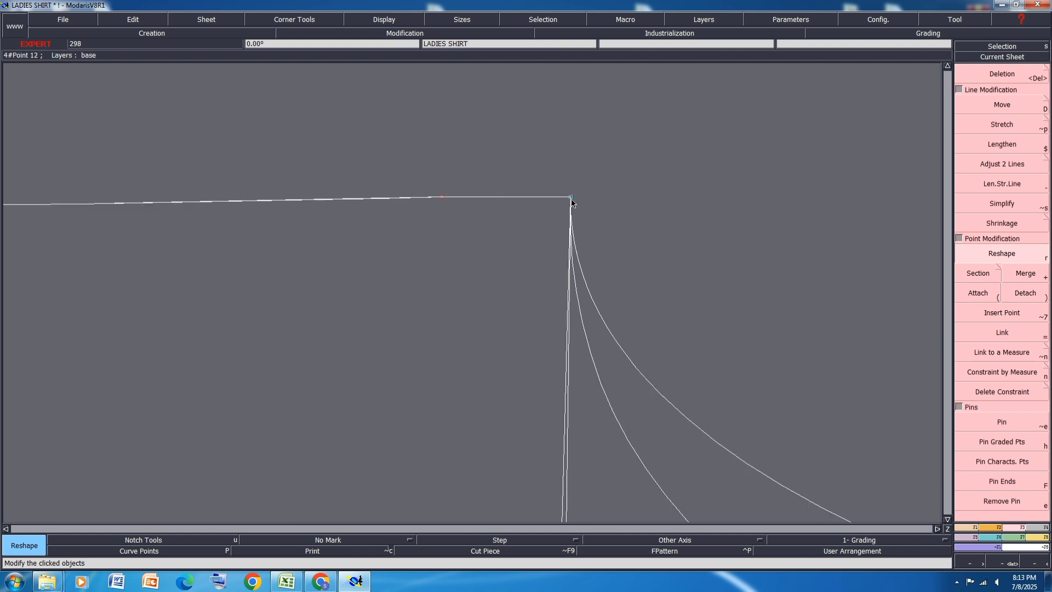
# Step: Move the underarm point where the side seam meets the armholes by 0 cm in X and 0.1 cm in Y
pyautogui.hotkey('shift', 'd')
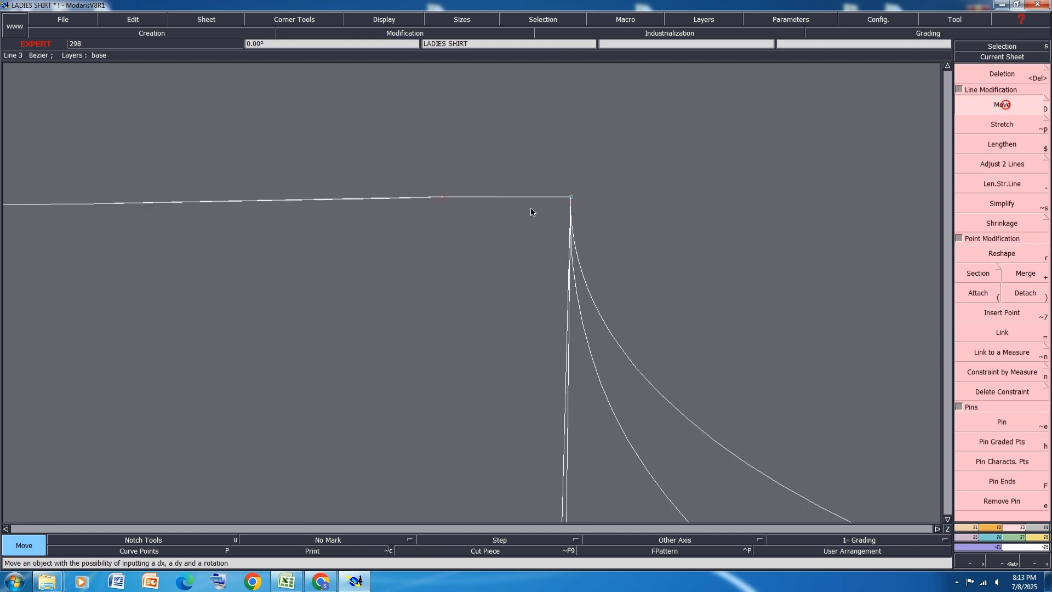
pyautogui.click(572, 197)
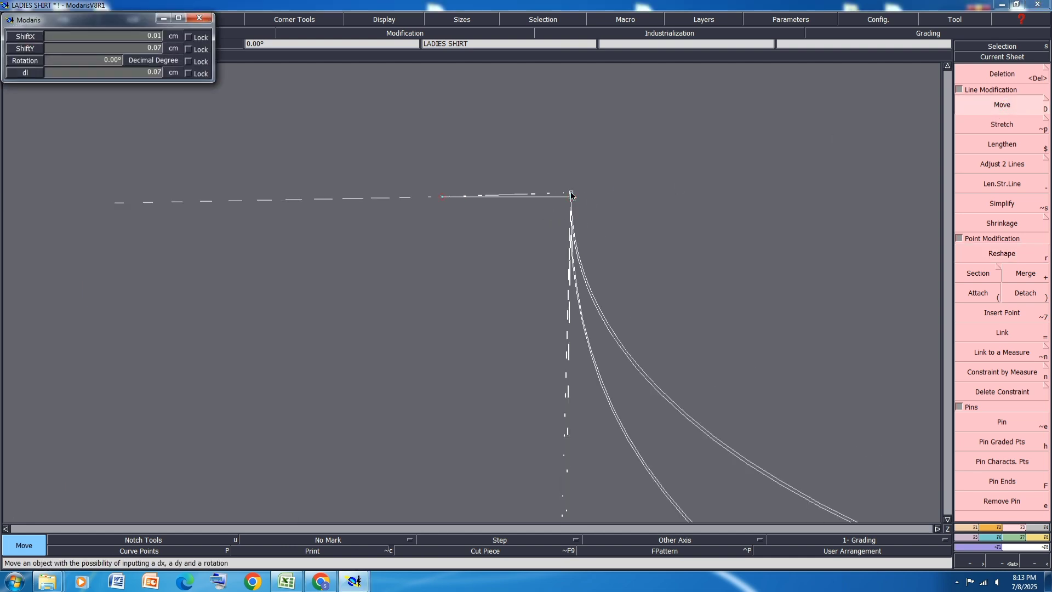
pyautogui.press('Down')
pyautogui.write('0')
pyautogui.press('Down')
pyautogui.write('.1')
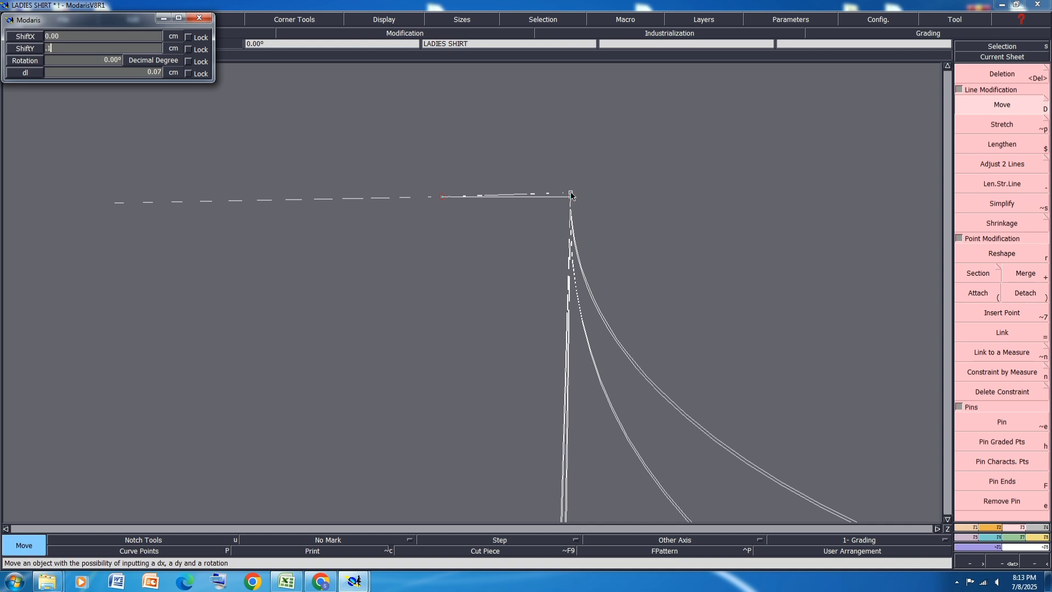
pyautogui.press('Return')
pyautogui.click(630, 181)
pyautogui.scroll(-3, 498, 203)
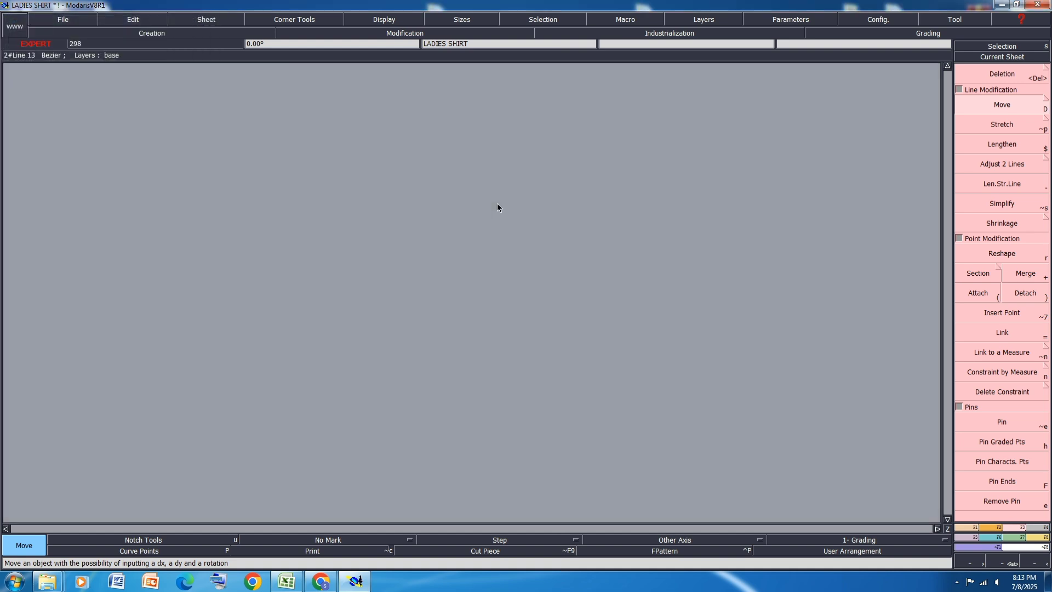
# Step: Reshape the side seam slightly at its curve handle nearest the underarm point
pyautogui.scroll(1, 566, 244)
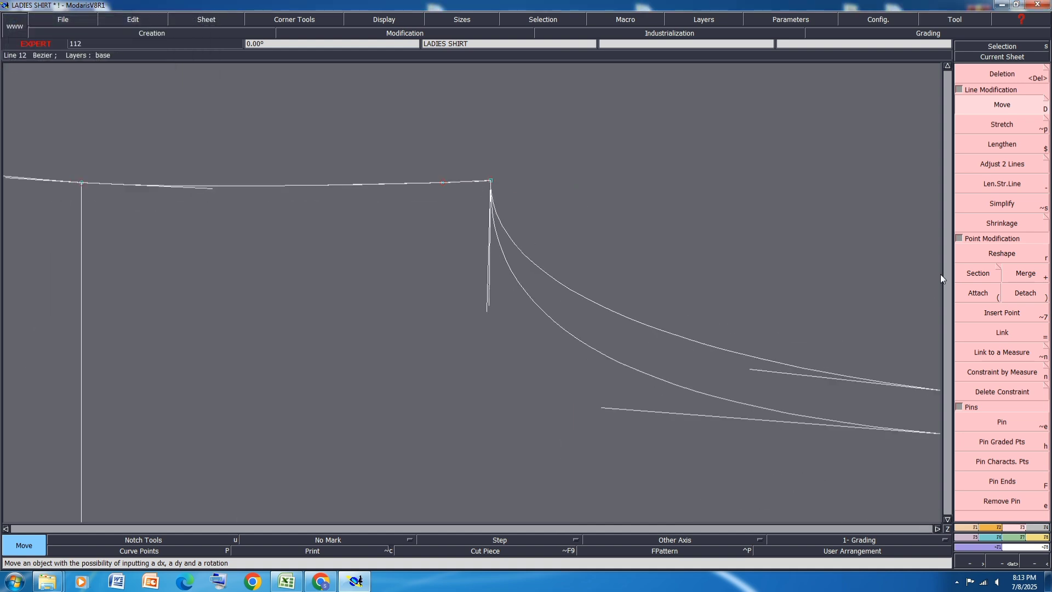
pyautogui.click(992, 253)
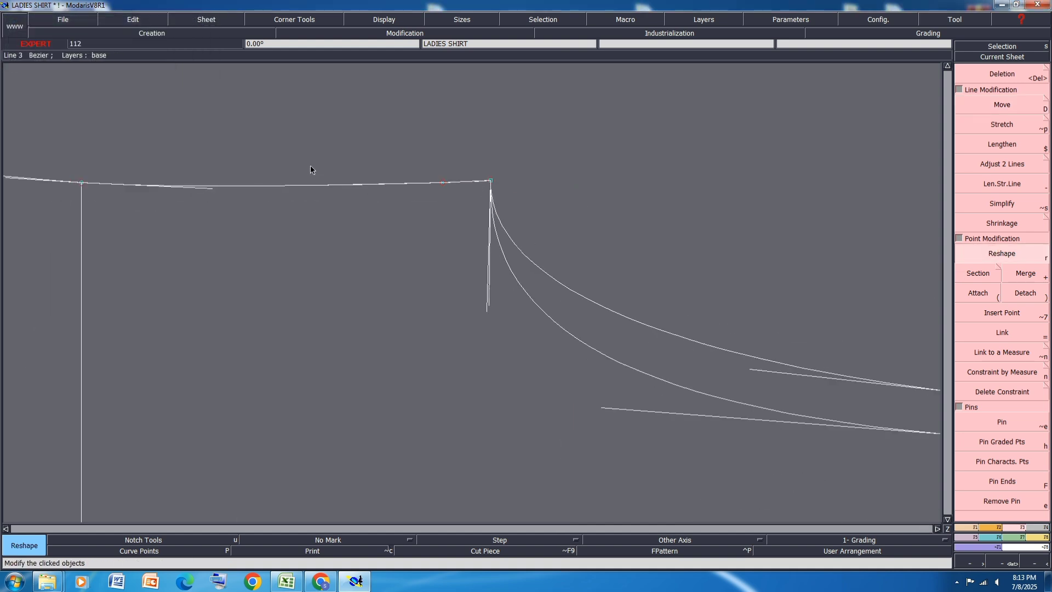
pyautogui.click(359, 186)
# Step: Move the underarm point by 0 cm in X and -0.05 cm in Y
pyautogui.press('d')
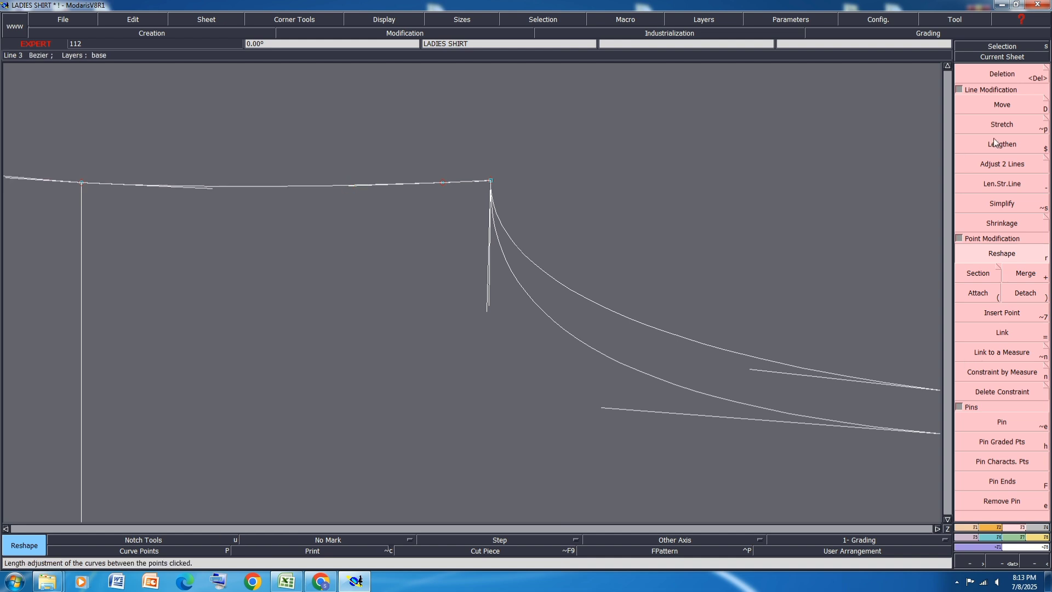
pyautogui.click(492, 182)
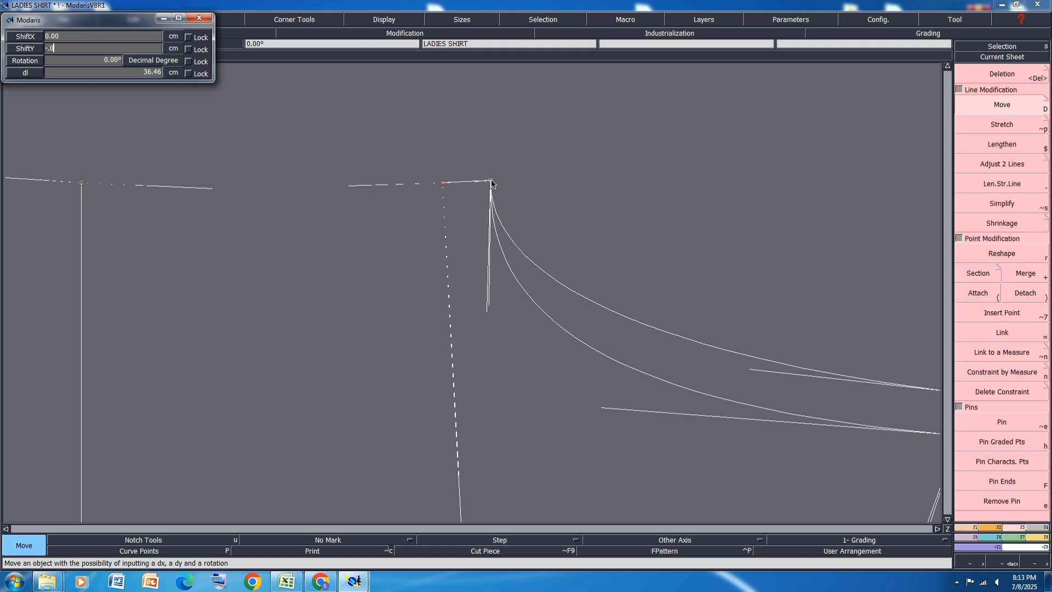
pyautogui.write('-.05')
pyautogui.press('Return')
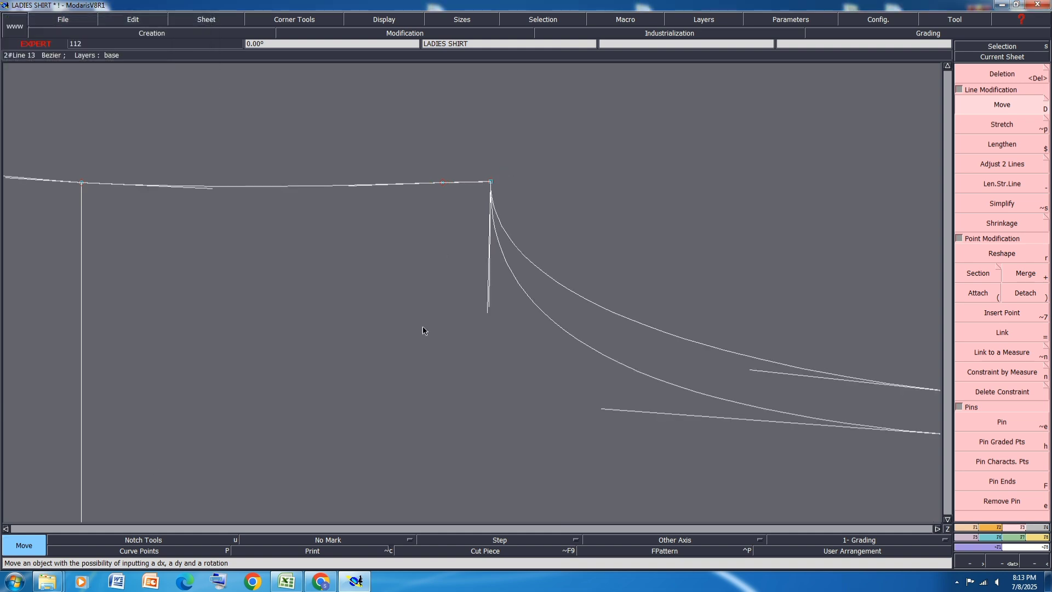
# Step: Reshape the underarm end of the side seam again so its curve flows smoothly into the shifted underarm point
pyautogui.click(1001, 253)
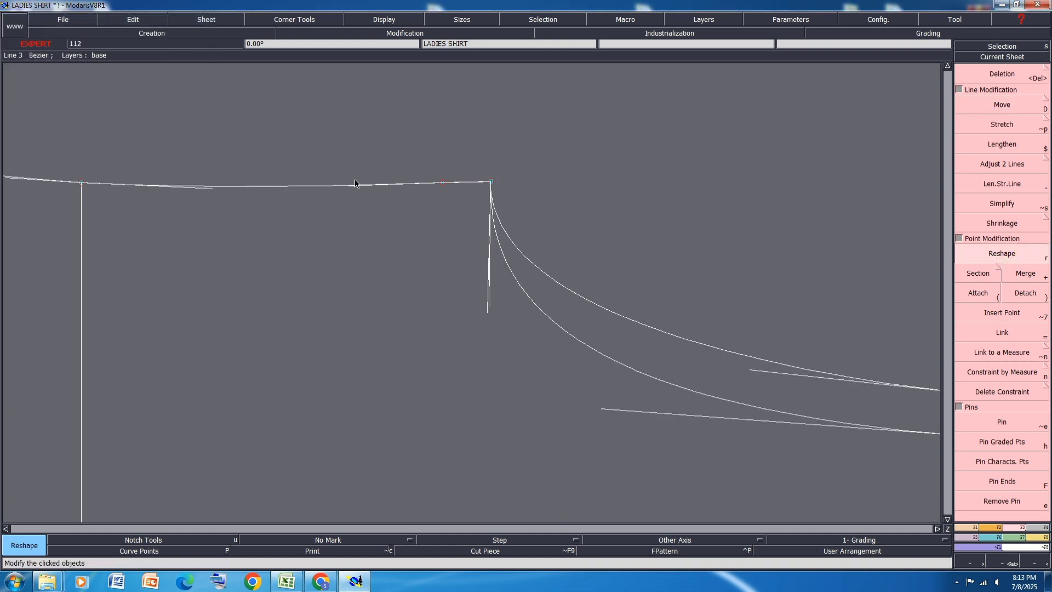
pyautogui.scroll(1, 351, 188)
pyautogui.click(347, 185)
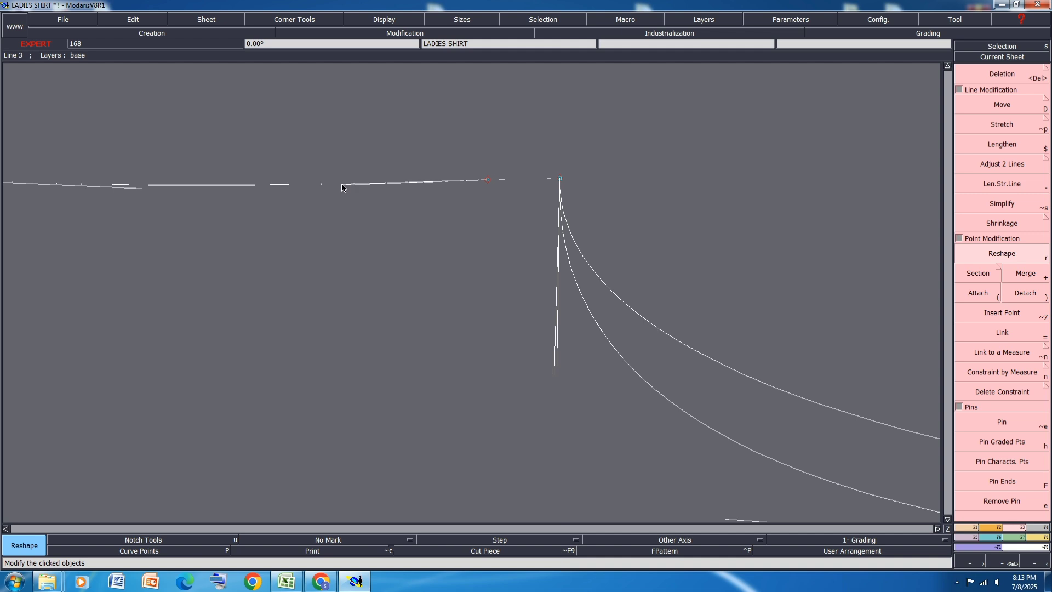
pyautogui.click(340, 183)
pyautogui.scroll(-1, 430, 176)
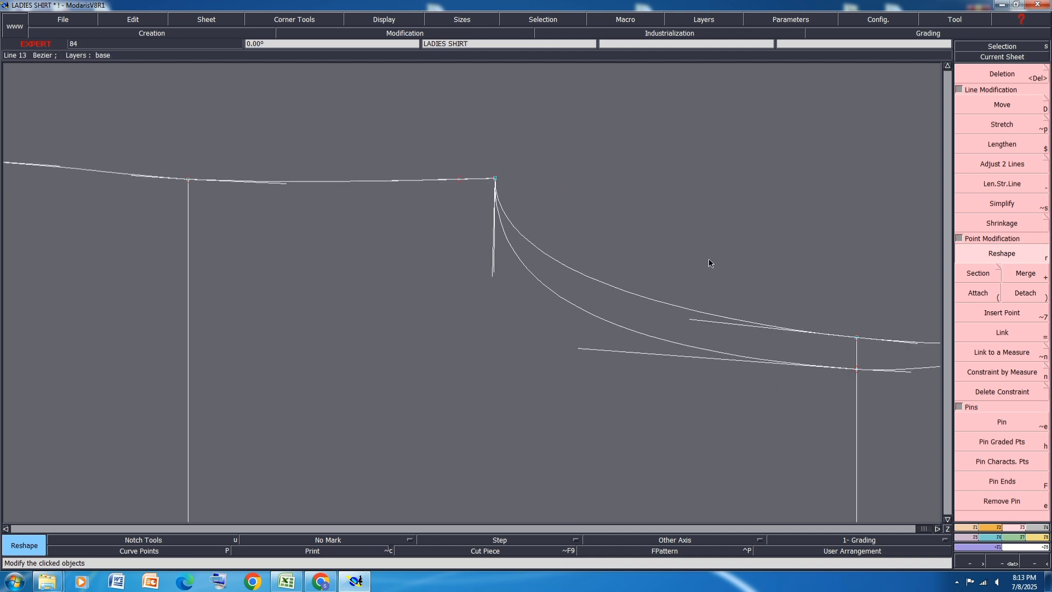
# Step: Reshape the inner armhole curve slightly with its long handle and save the model, continuing past the anomalies
pyautogui.scroll(-1, 611, 256)
pyautogui.scroll(1, 762, 324)
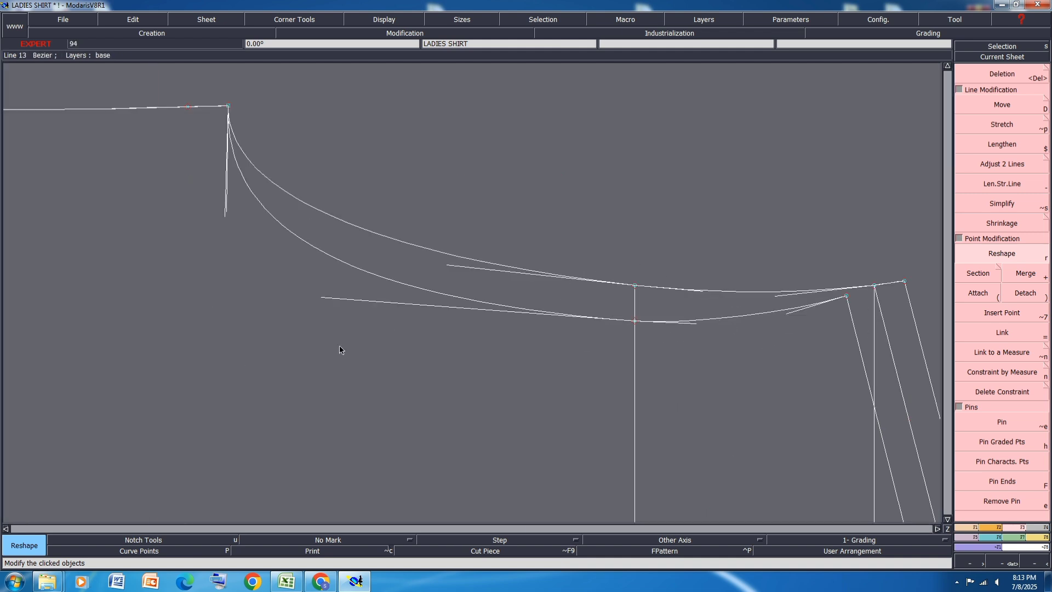
pyautogui.click(326, 299)
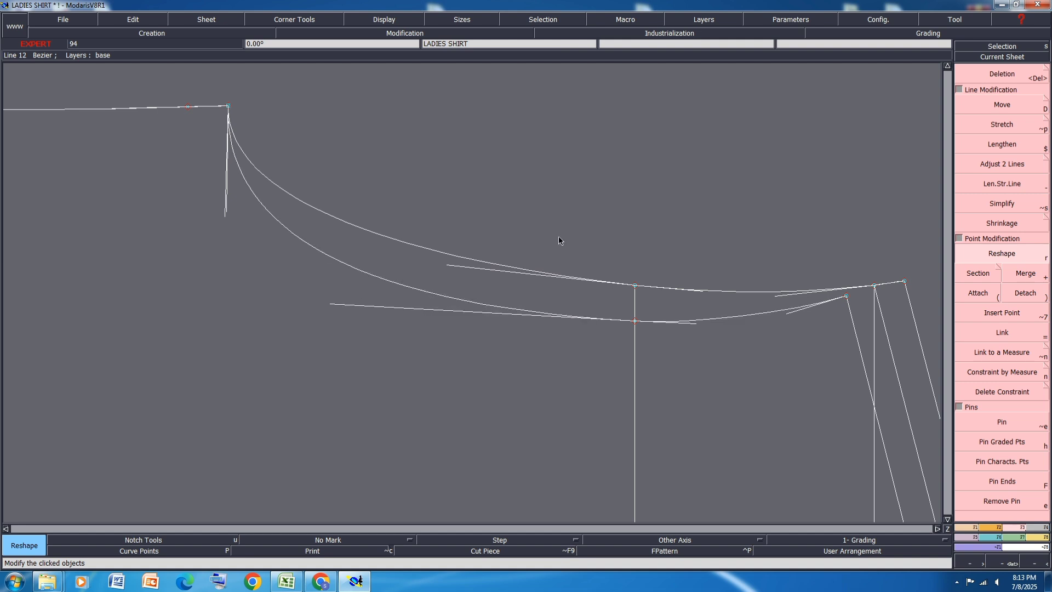
pyautogui.hotkey('ctrl', 's')
pyautogui.click(455, 353)
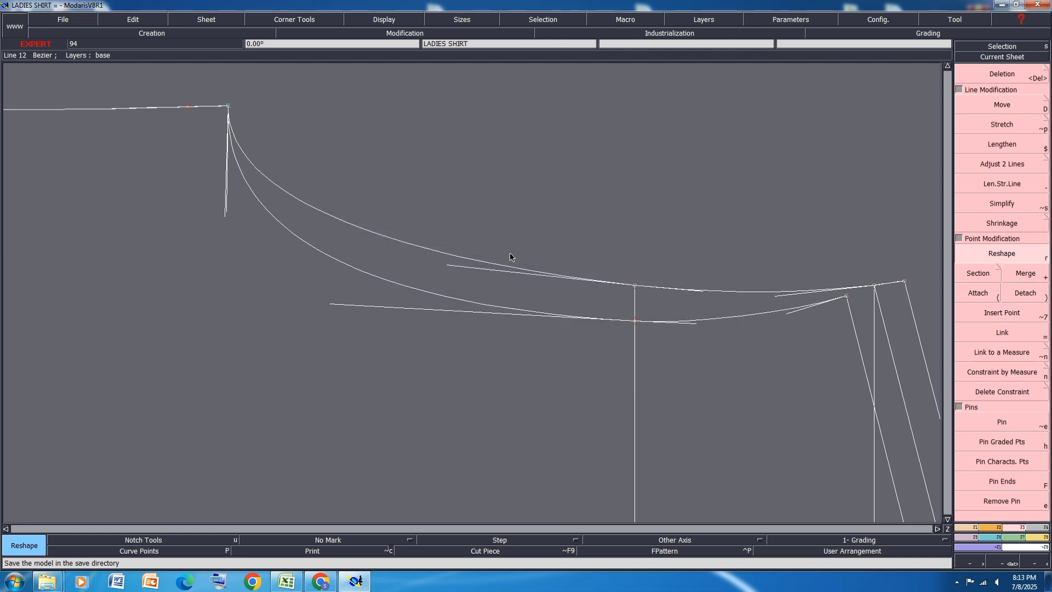
# Step: Reshape the side seam between the waist line and the underarm using the handle at the waist
pyautogui.scroll(-1, 510, 256)
pyautogui.scroll(1, 229, 174)
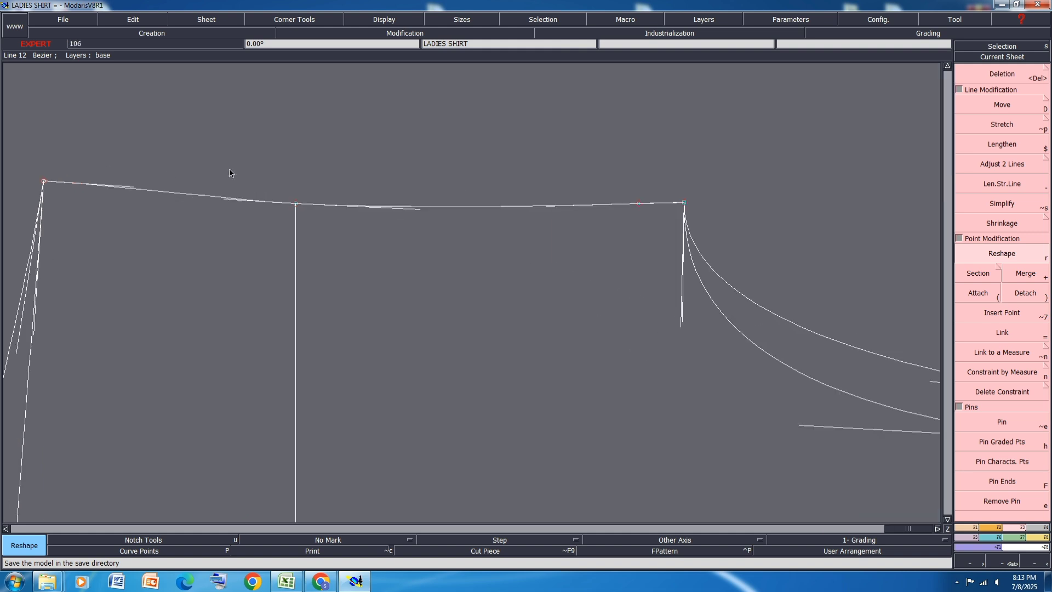
pyautogui.scroll(1, 416, 213)
pyautogui.click(421, 207)
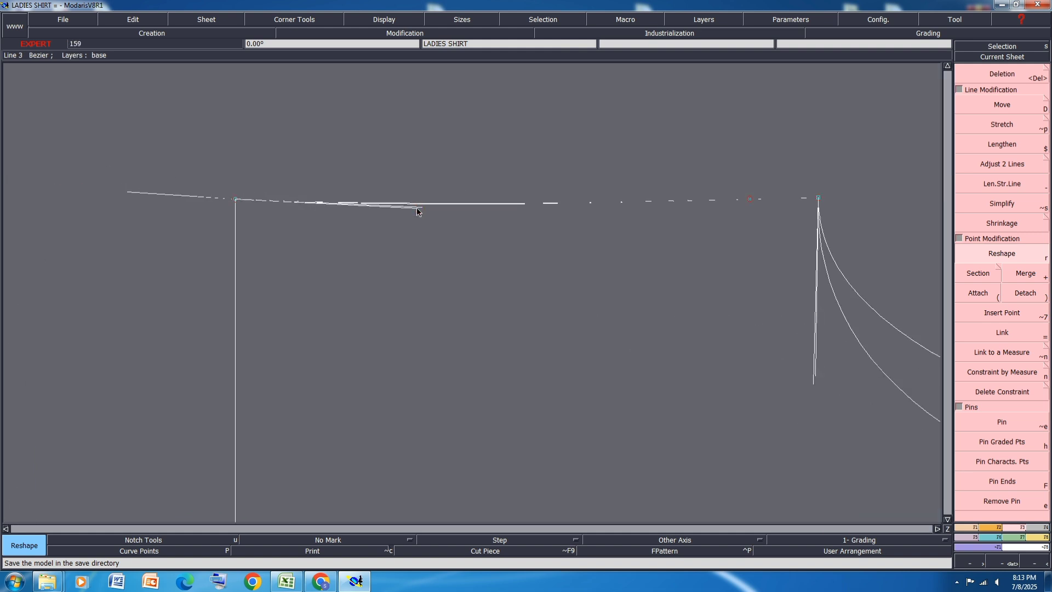
pyautogui.click(432, 213)
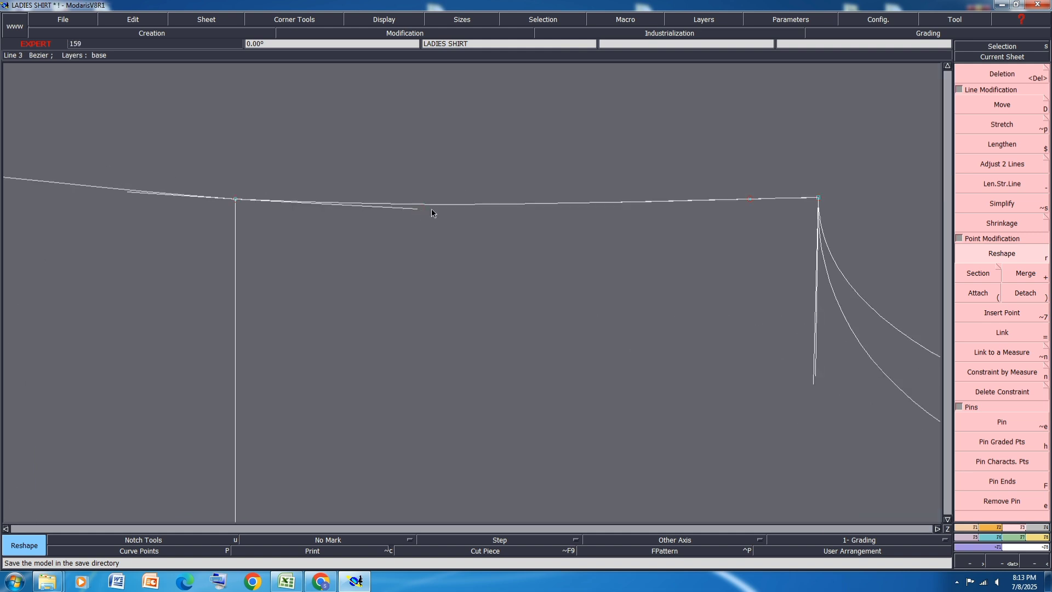
# Step: Reshape the side-seam segment between the waist line and the hem corner by adjusting both of its handles slightly
pyautogui.scroll(-2, 660, 222)
pyautogui.scroll(3, 361, 199)
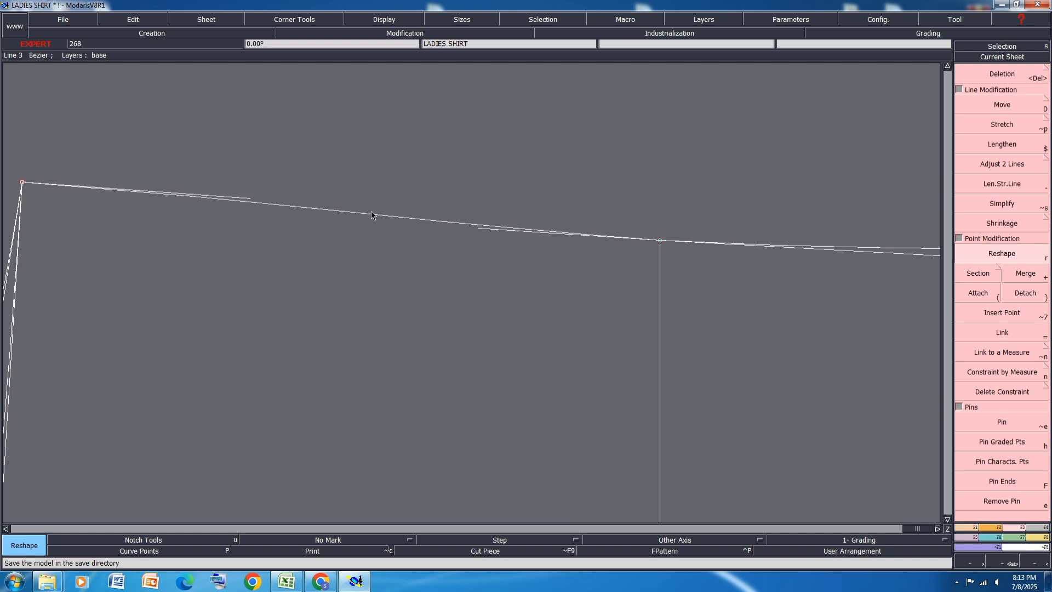
pyautogui.click(480, 230)
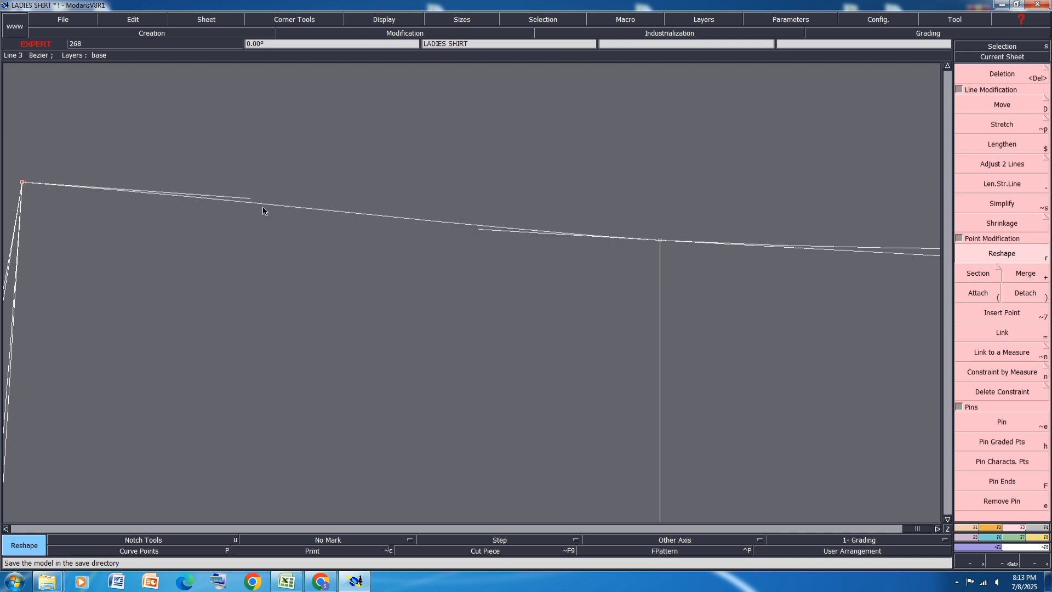
pyautogui.click(248, 198)
pyautogui.click(248, 197)
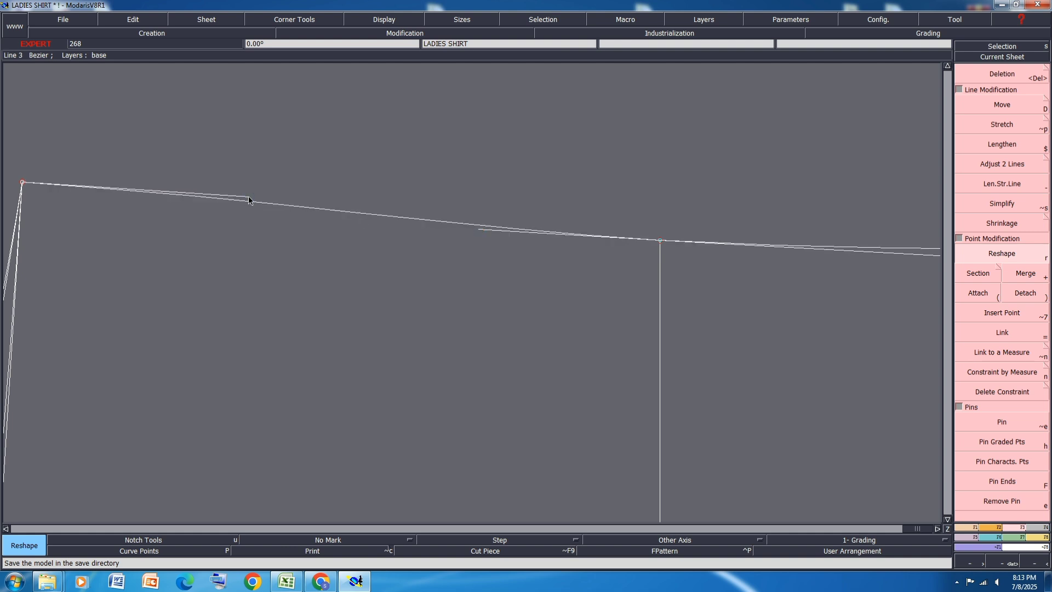
# Step: Hide the curve handles and save the model, continuing past the anomalies
pyautogui.press('h')
pyautogui.scroll(-2, 660, 226)
pyautogui.click(594, 231)
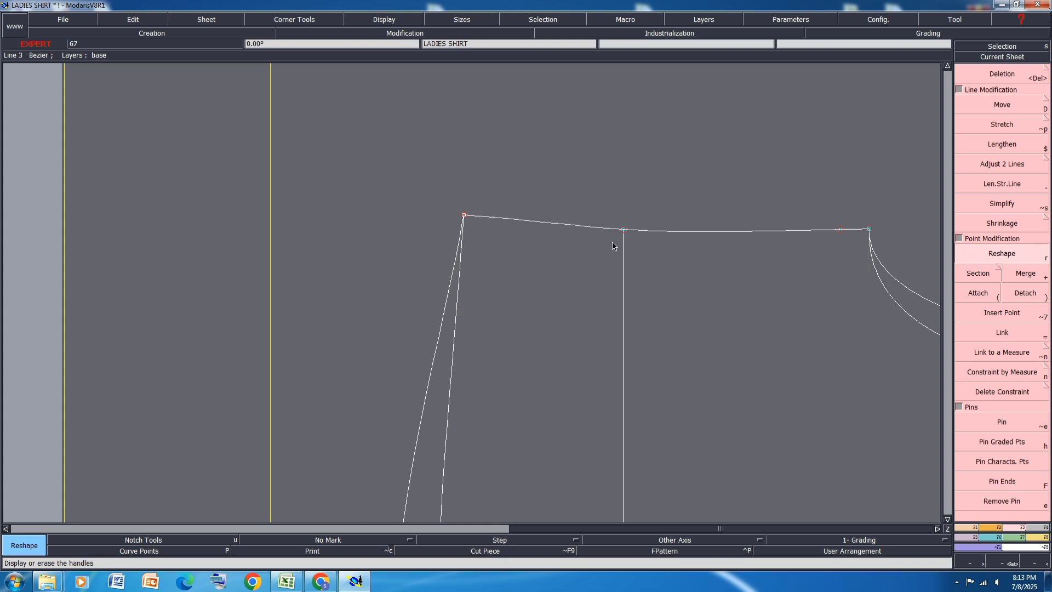
pyautogui.hotkey('ctrl', 's')
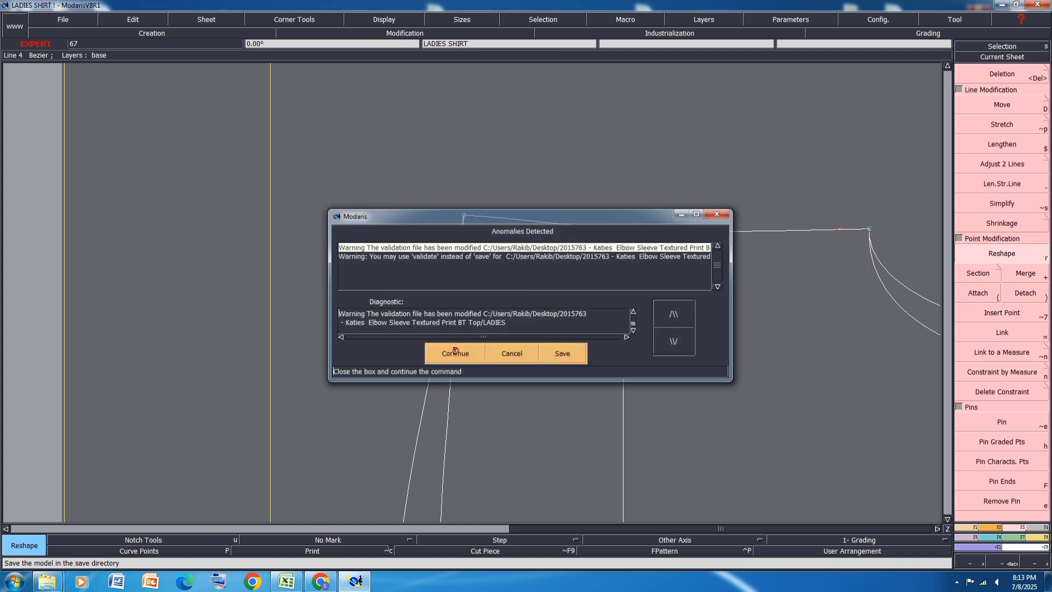
pyautogui.click(454, 353)
# Step: Readjust and rearrange the sheets, and delete the vertical construction line from the shoulder tip with its leftover point on the centre line
pyautogui.press('a')
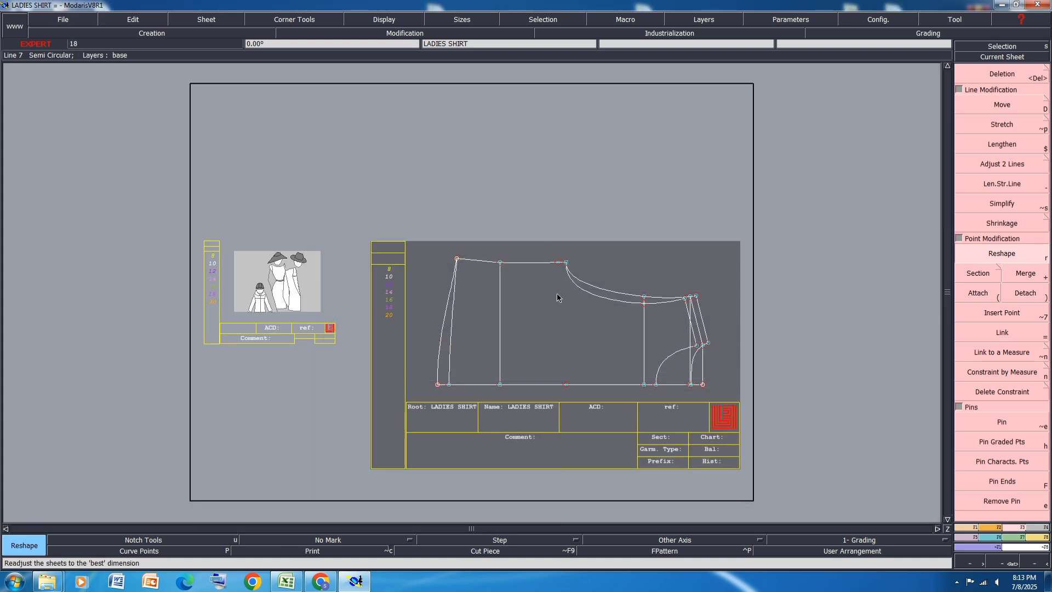
pyautogui.press('j')
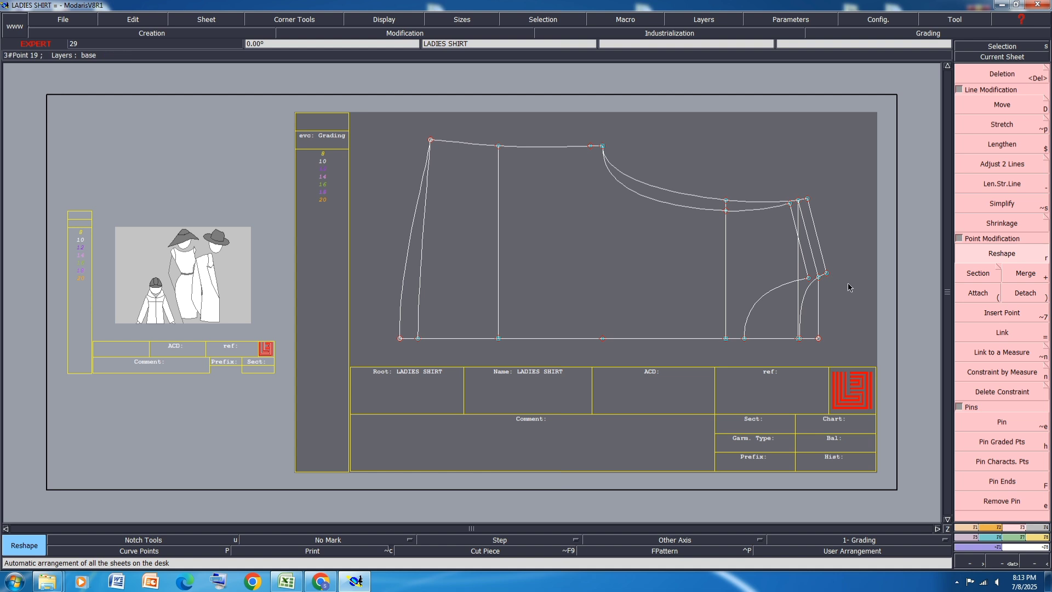
pyautogui.scroll(3, 830, 285)
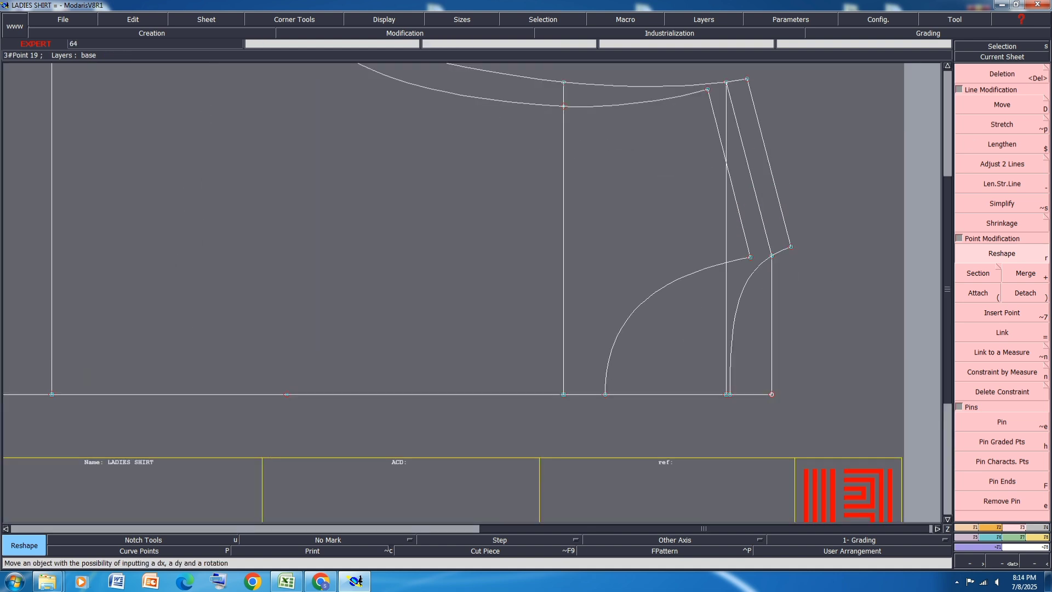
pyautogui.press('Delete')
pyautogui.click(726, 220)
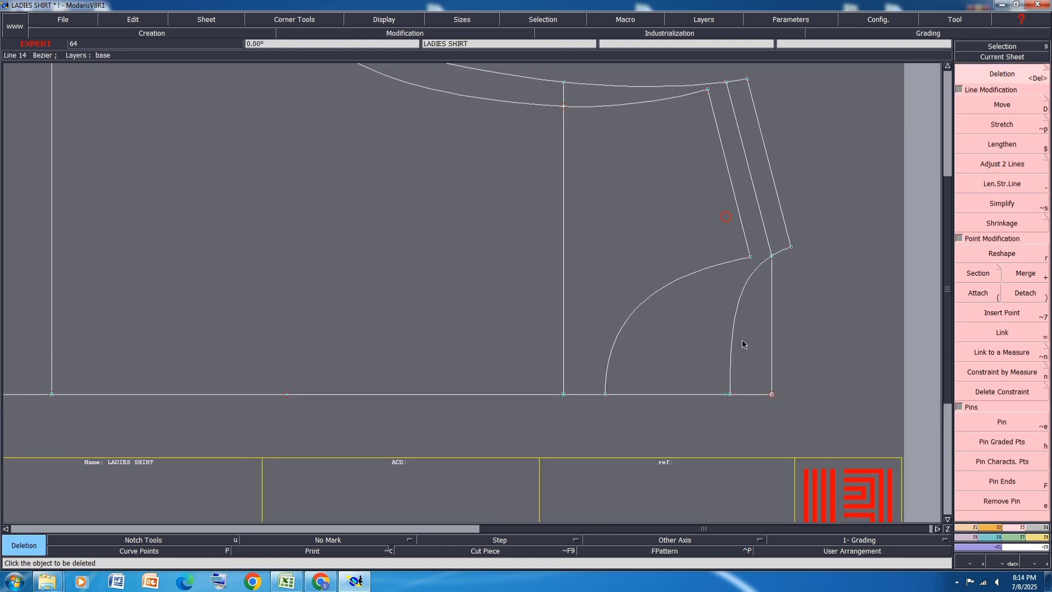
pyautogui.scroll(3, 724, 402)
pyautogui.scroll(-3, 653, 445)
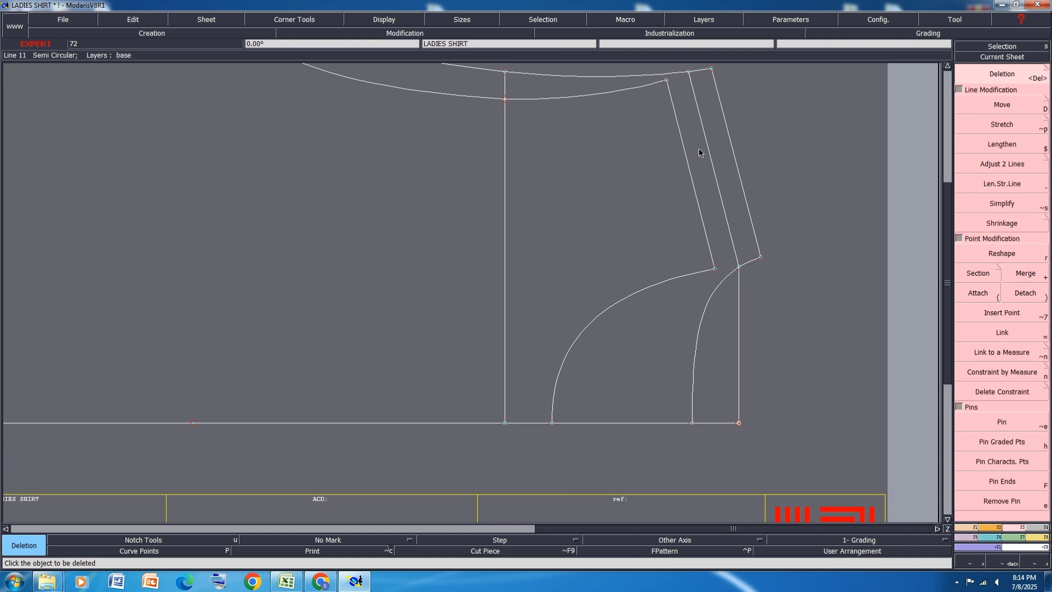
pyautogui.scroll(-3, 656, 375)
pyautogui.scroll(3, 683, 376)
pyautogui.scroll(6, 537, 314)
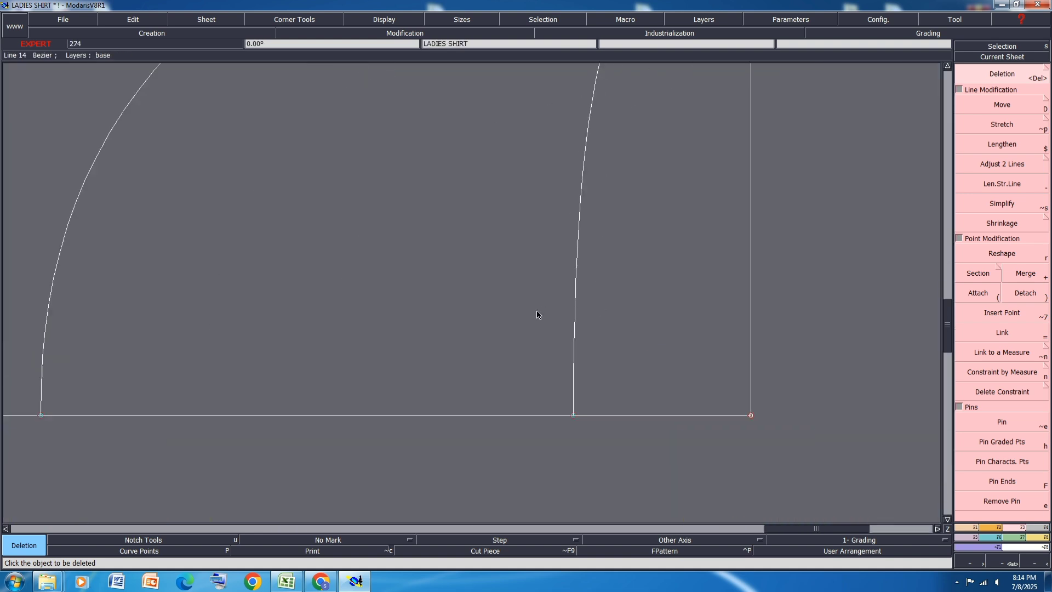
pyautogui.scroll(-2, 641, 324)
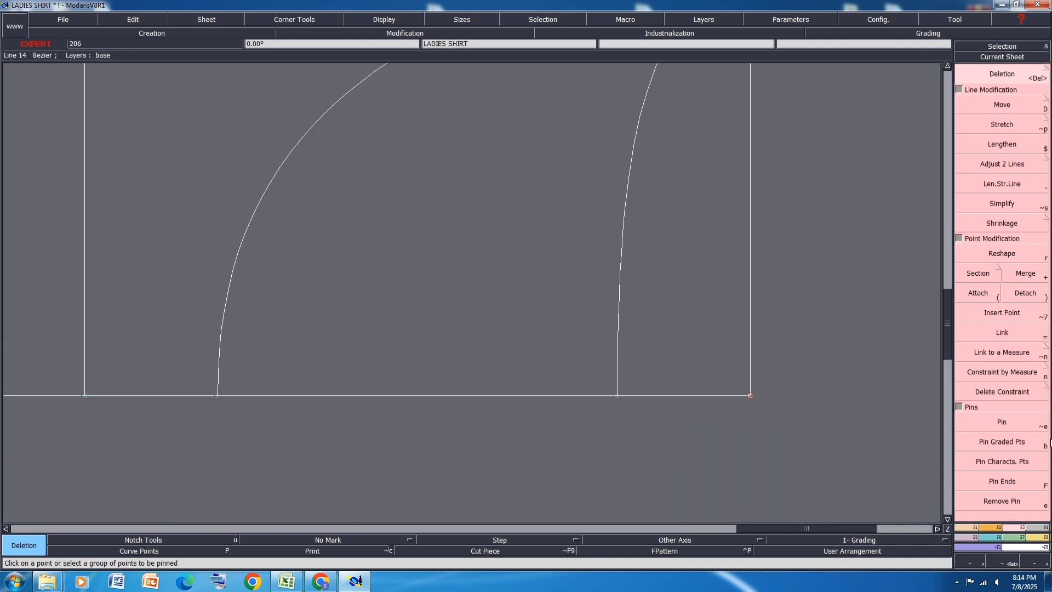
# Step: Create a symmetry axis along the centre line at the neck and symmetrize both neckline curves across it
pyautogui.click(962, 527)
pyautogui.click(1002, 412)
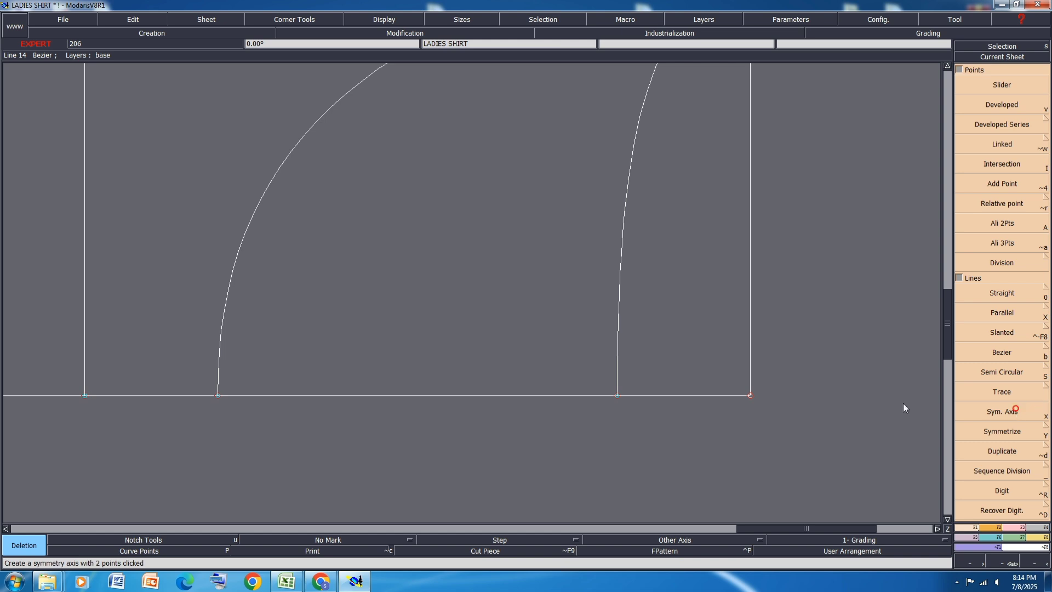
pyautogui.click(581, 396)
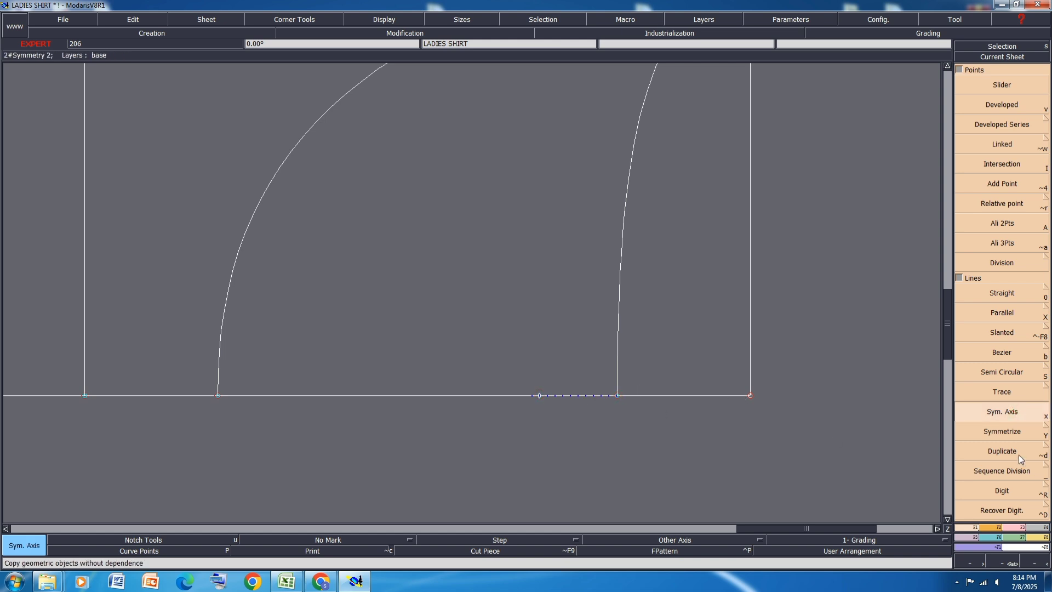
pyautogui.click(1003, 431)
pyautogui.click(616, 272)
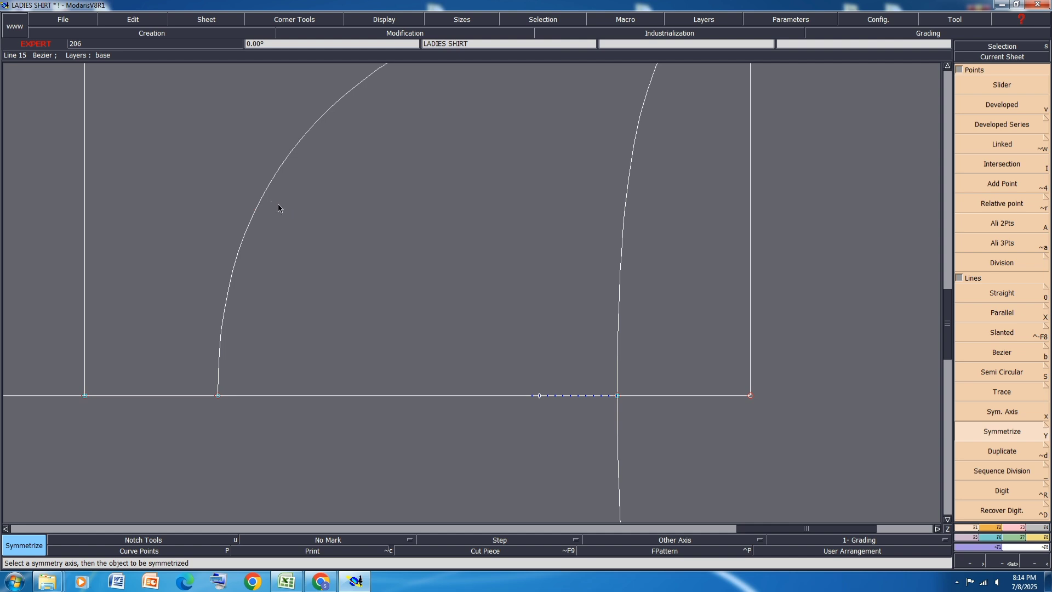
pyautogui.click(263, 200)
pyautogui.scroll(-2, 468, 251)
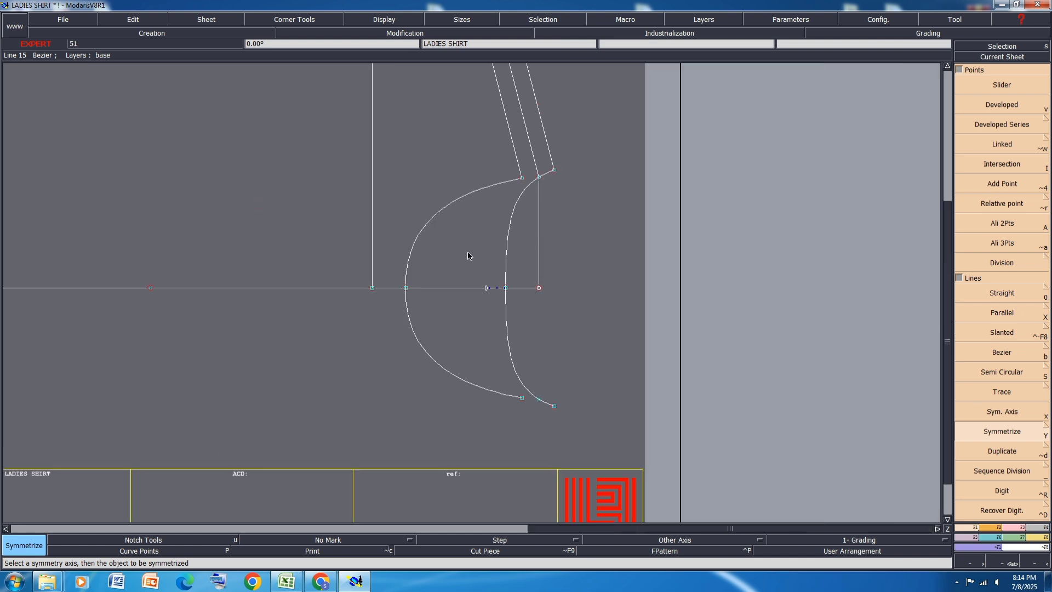
# Step: Undo the mirrored neckline curves and their symmetry axis
pyautogui.hotkey('ctrl', 'z')
pyautogui.hotkey('ctrl', 'z')
pyautogui.scroll(-1, 738, 331)
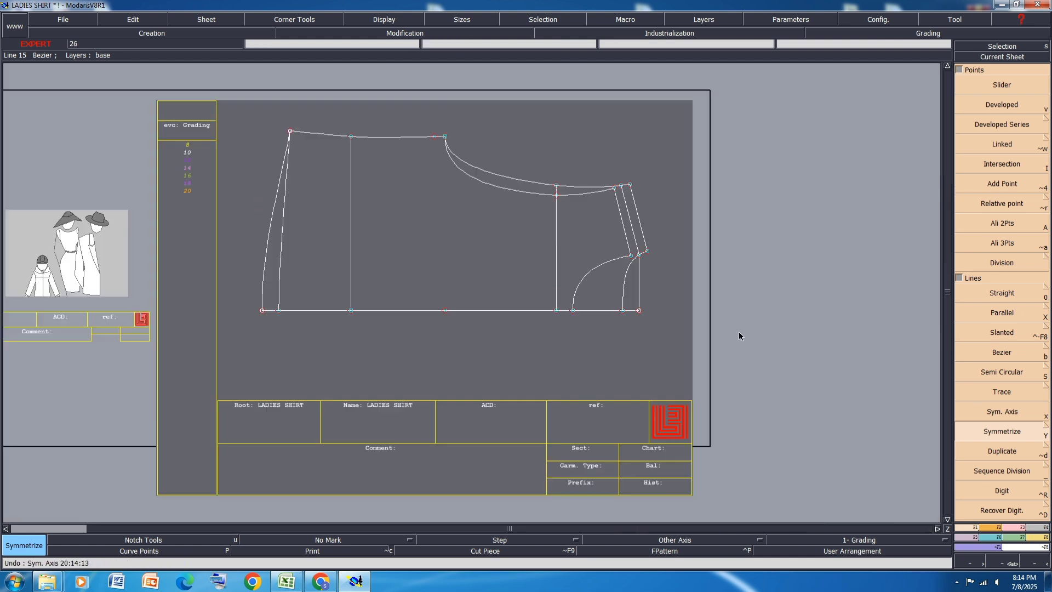
# Step: Try symmetrizing both hem curves across a centre-line axis that starts at the hem's lower corner
pyautogui.scroll(2, 264, 321)
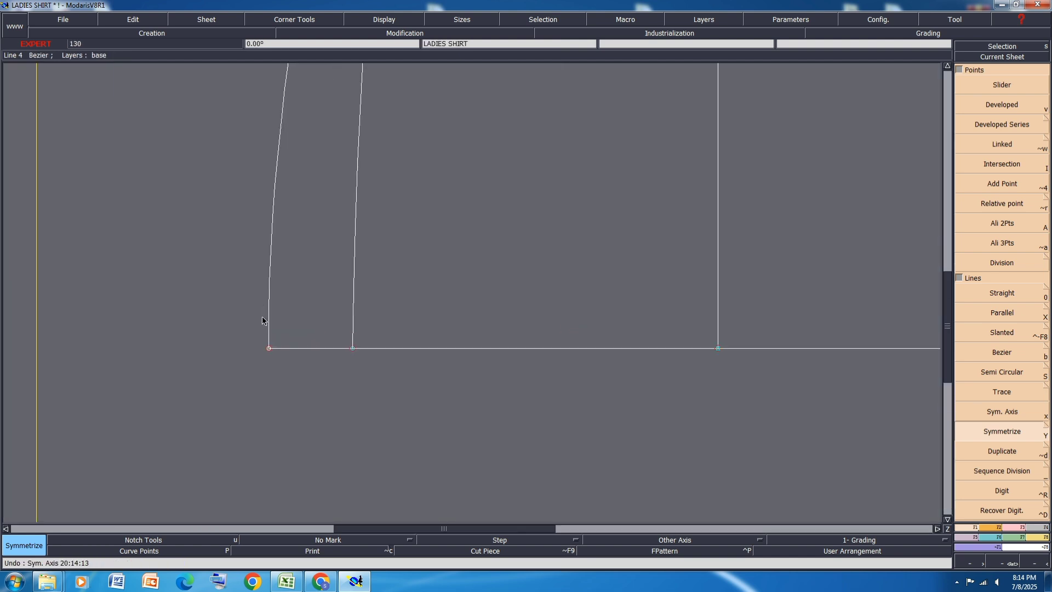
pyautogui.click(1005, 415)
pyautogui.click(268, 348)
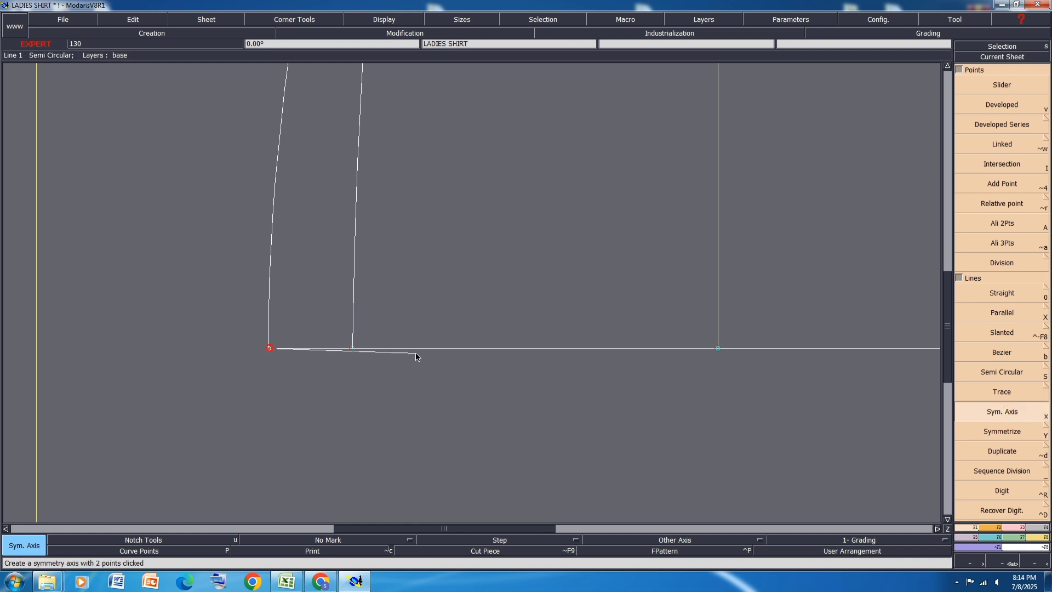
pyautogui.click(416, 349)
pyautogui.click(998, 432)
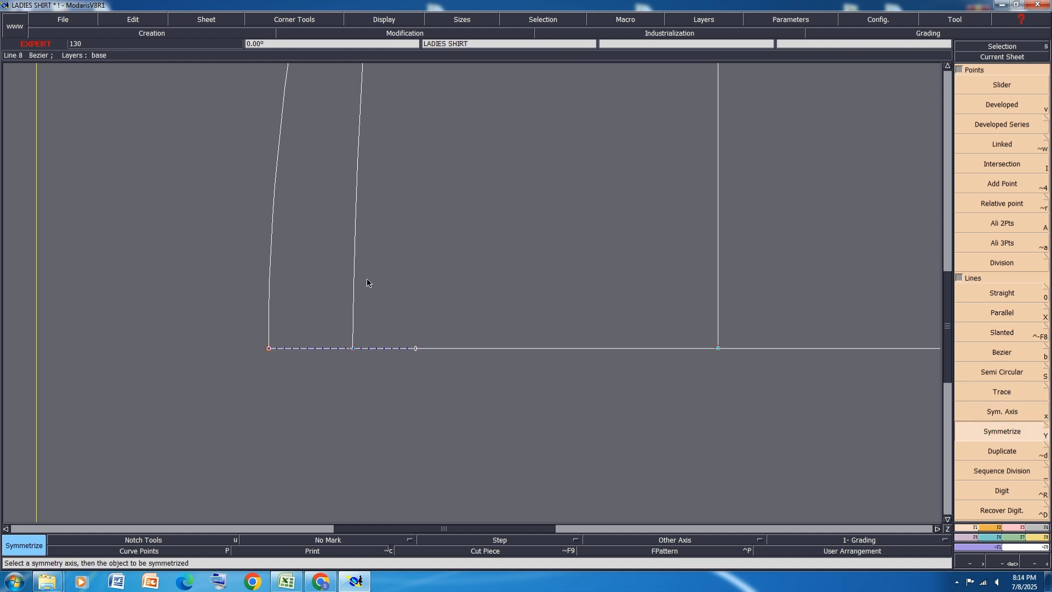
pyautogui.click(355, 282)
pyautogui.click(269, 280)
pyautogui.scroll(-3, 302, 250)
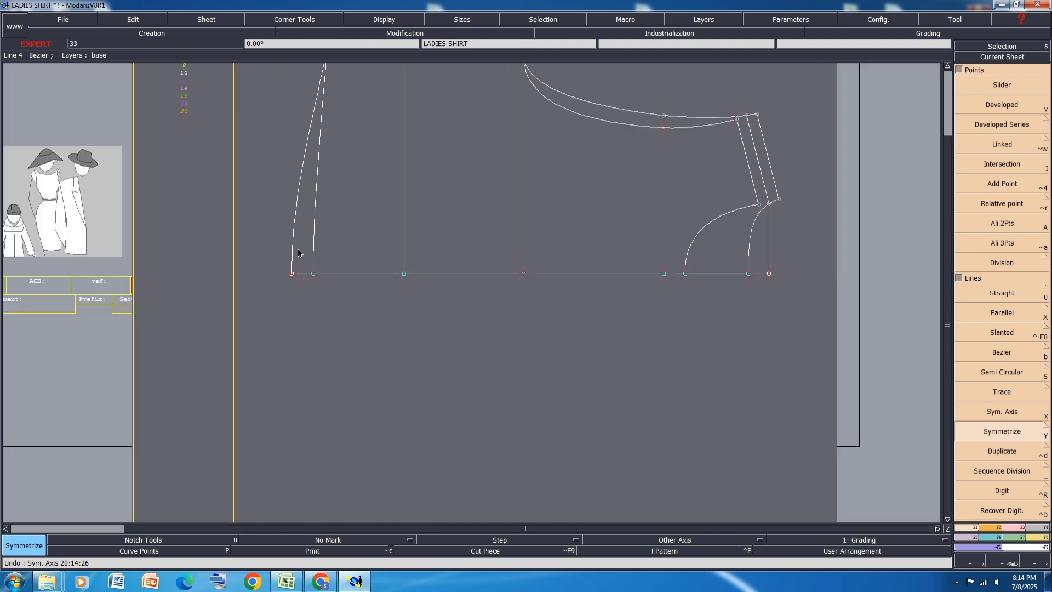
# Step: Save the model, and readjust and arrange all sheets on the desk
pyautogui.hotkey('ctrl', 's')
pyautogui.click(446, 352)
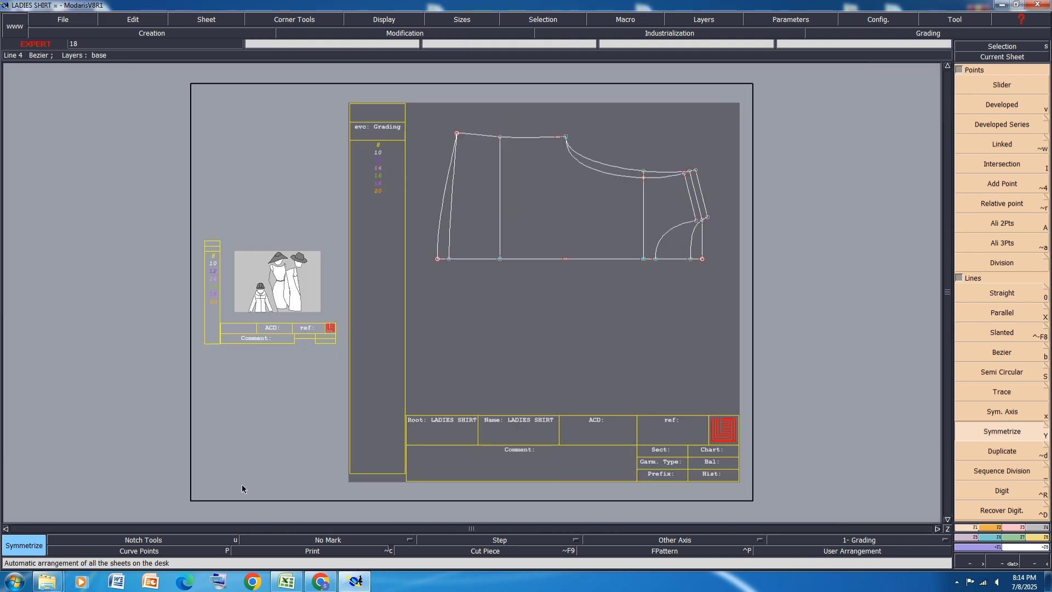
pyautogui.press('8')
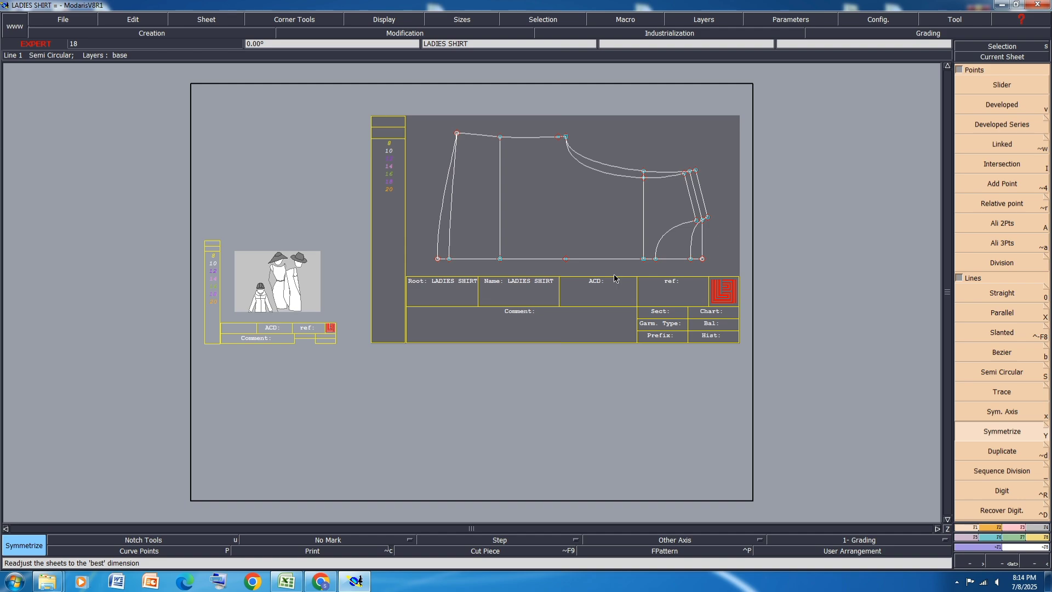
pyautogui.press('j')
# Step: Switch to the Excel size specification and fill the UPPERARM GIRTH and SLEEVE LENGTH rows with yellow
pyautogui.click(285, 582)
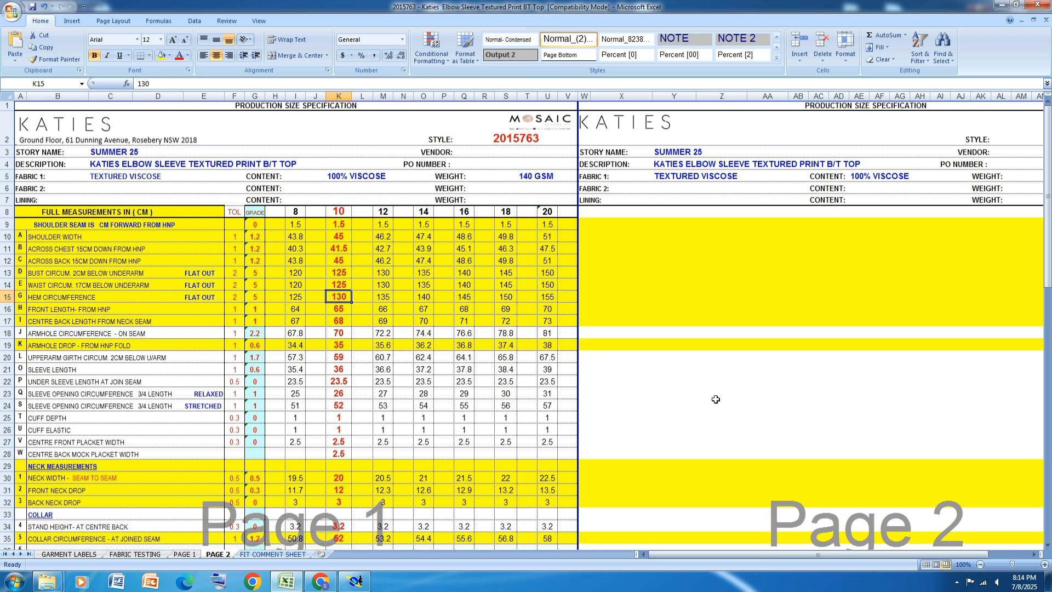
pyautogui.click(7, 357)
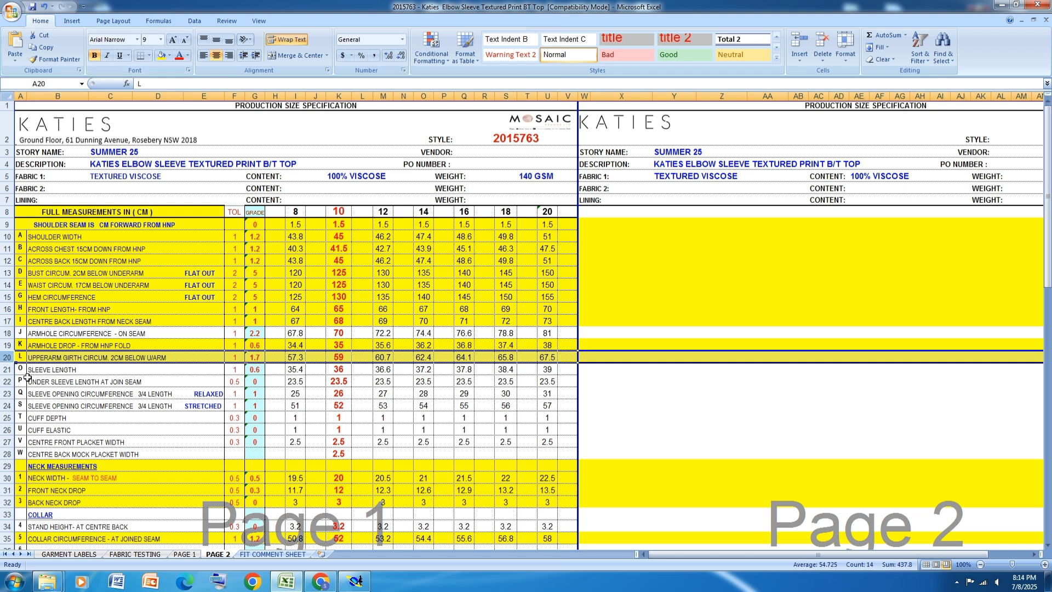
pyautogui.click(7, 370)
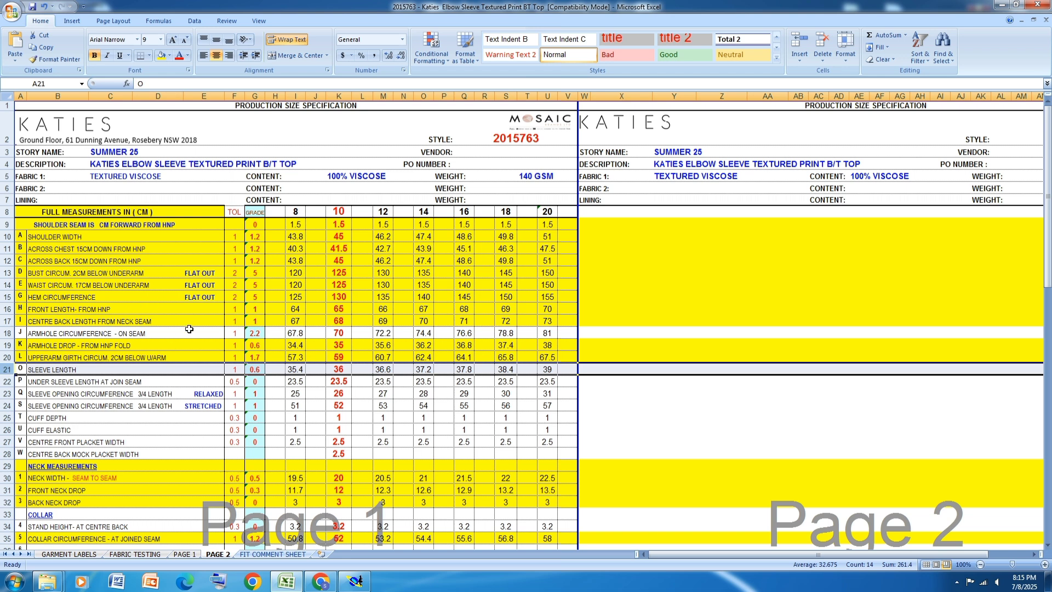
pyautogui.click(162, 55)
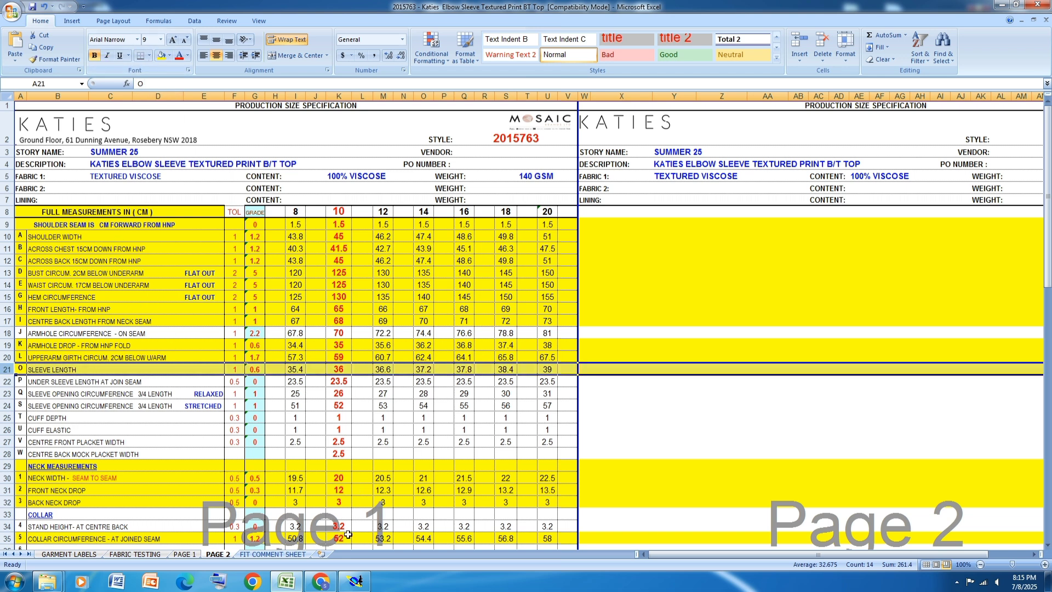
# Step: Switch back to Modaris and create a new blank sheet for the sleeve
pyautogui.click(356, 581)
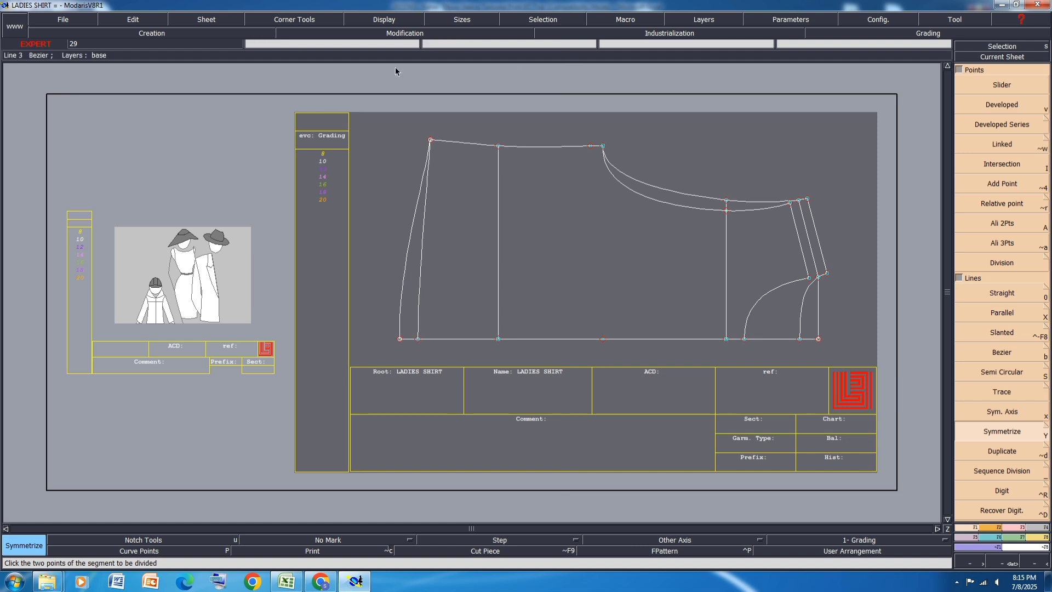
pyautogui.click(208, 22)
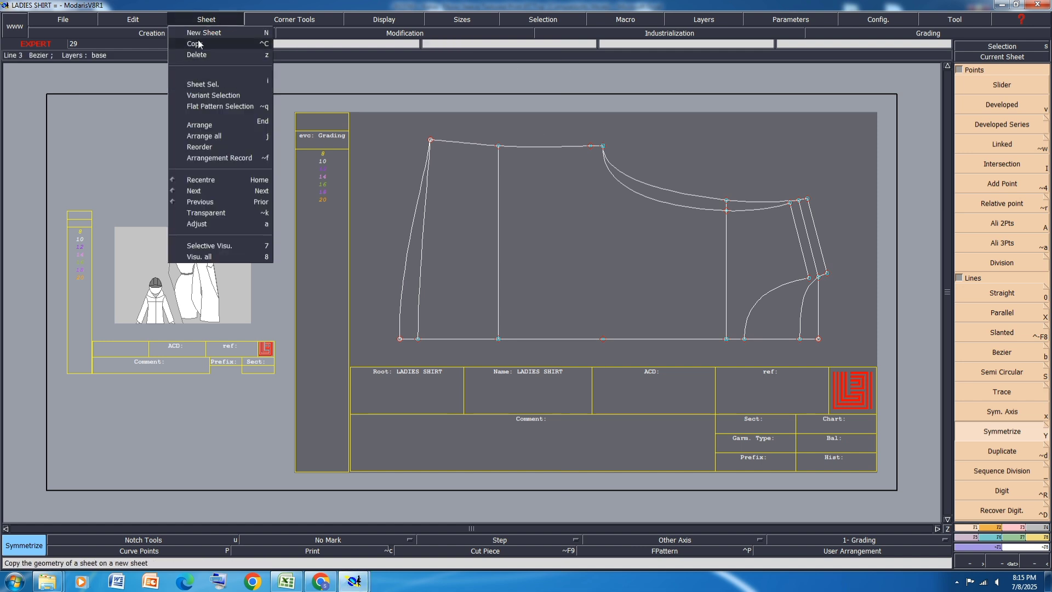
pyautogui.click(198, 44)
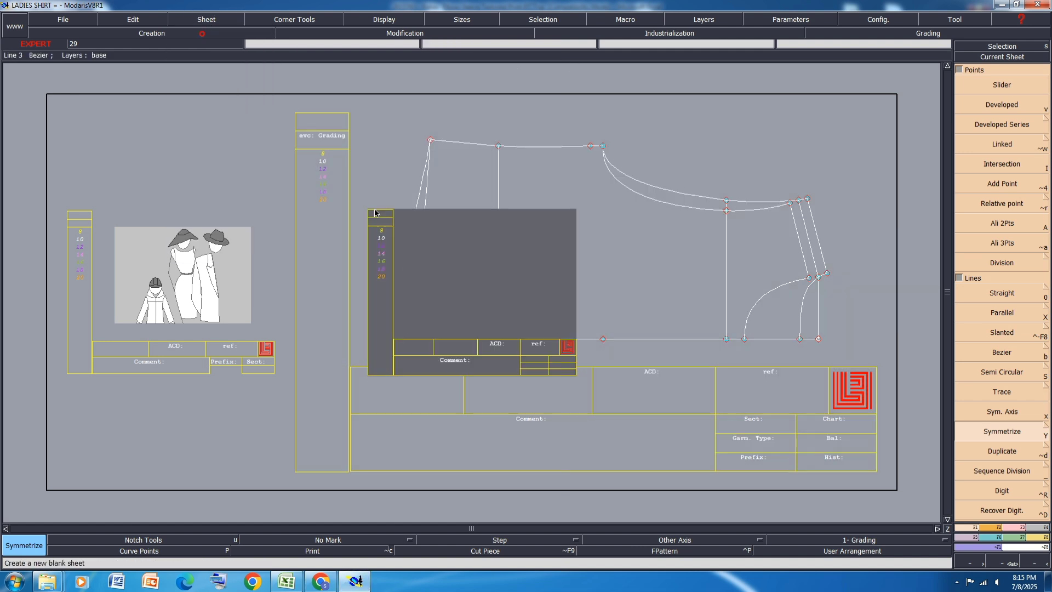
# Step: Draw a horizontal straight line on the new sheet with dx -36 cm and dy 0 for the sleeve length
pyautogui.click(996, 529)
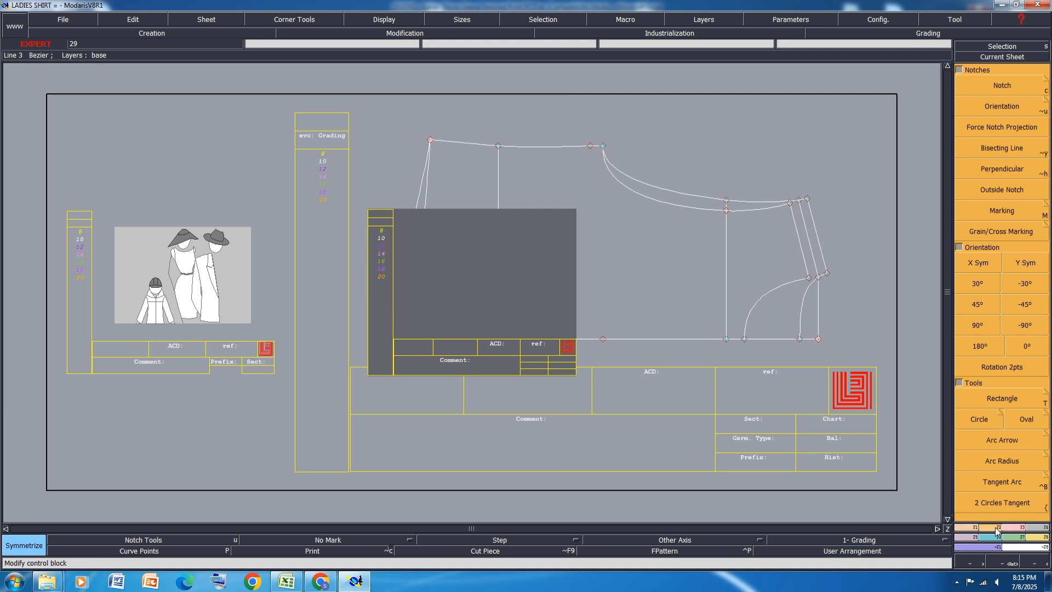
pyautogui.click(973, 528)
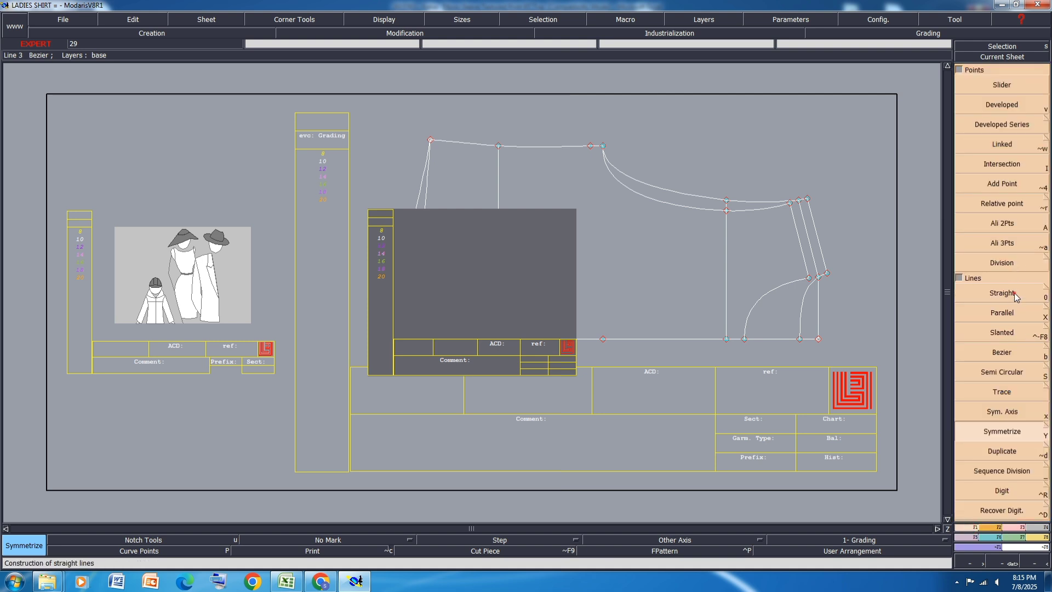
pyautogui.click(1015, 297)
pyautogui.click(556, 278)
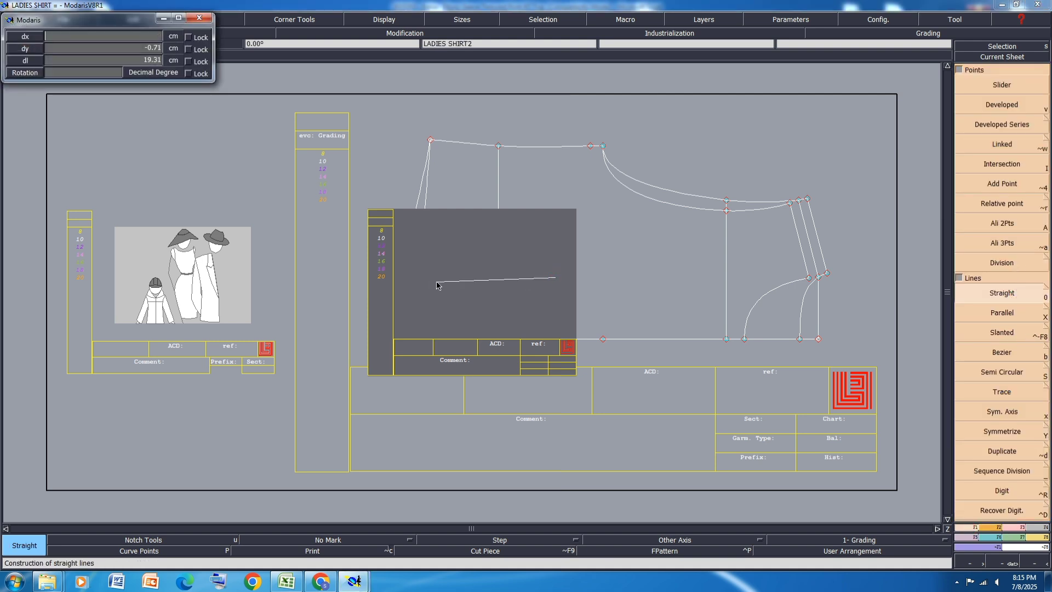
pyautogui.write('-36')
pyautogui.press('Return')
pyautogui.write('0')
pyautogui.press('Return')
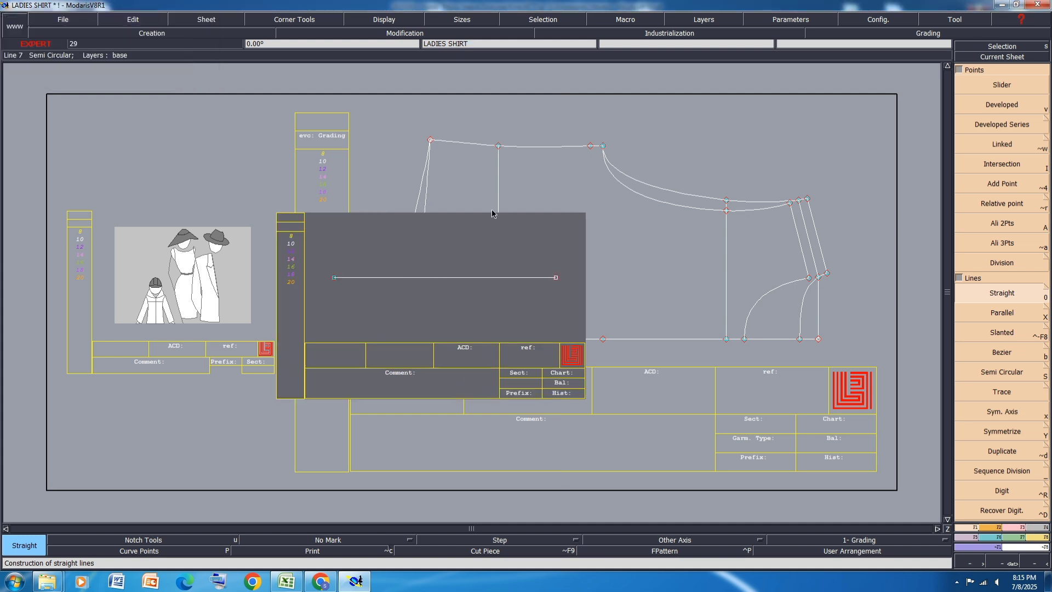
# Step: Make the original LADIES SHIRT sheet current and arrange all sheets on the desk
pyautogui.click(565, 145)
pyautogui.scroll(7, 527, 143)
pyautogui.scroll(-9, 515, 156)
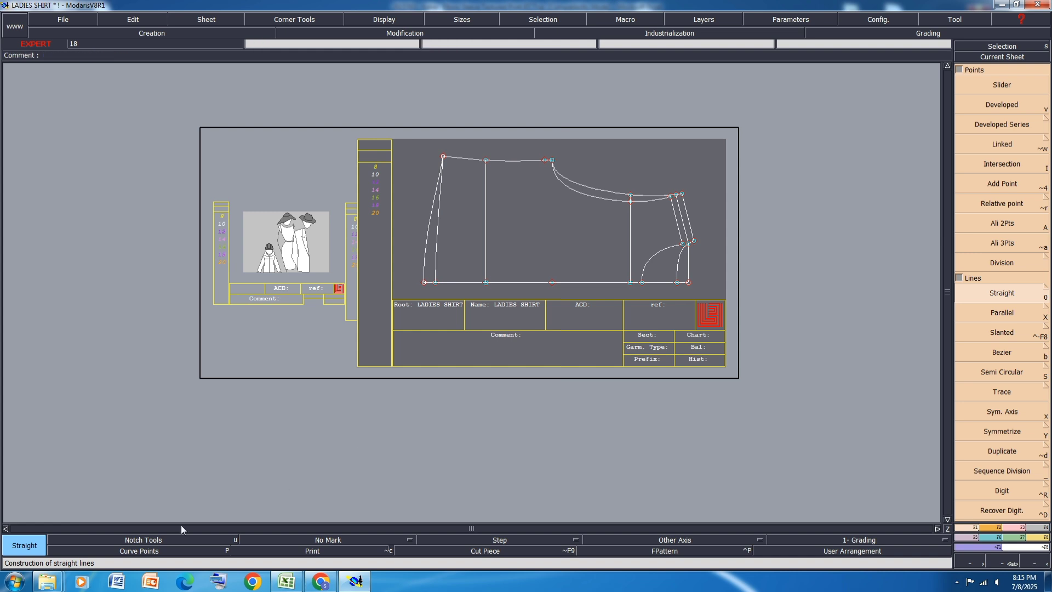
pyautogui.press('8')
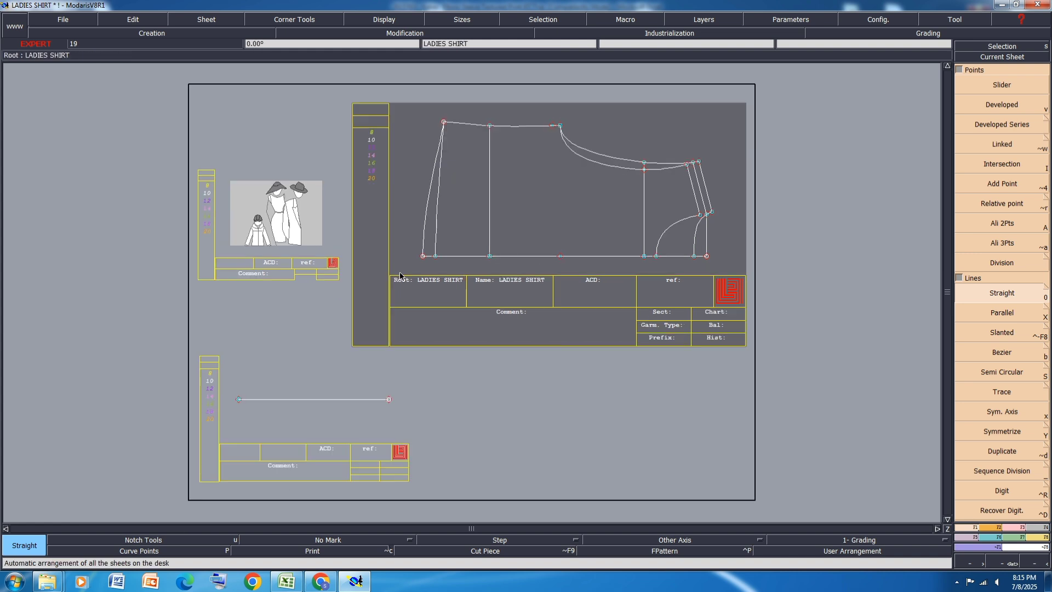
pyautogui.scroll(2, 334, 396)
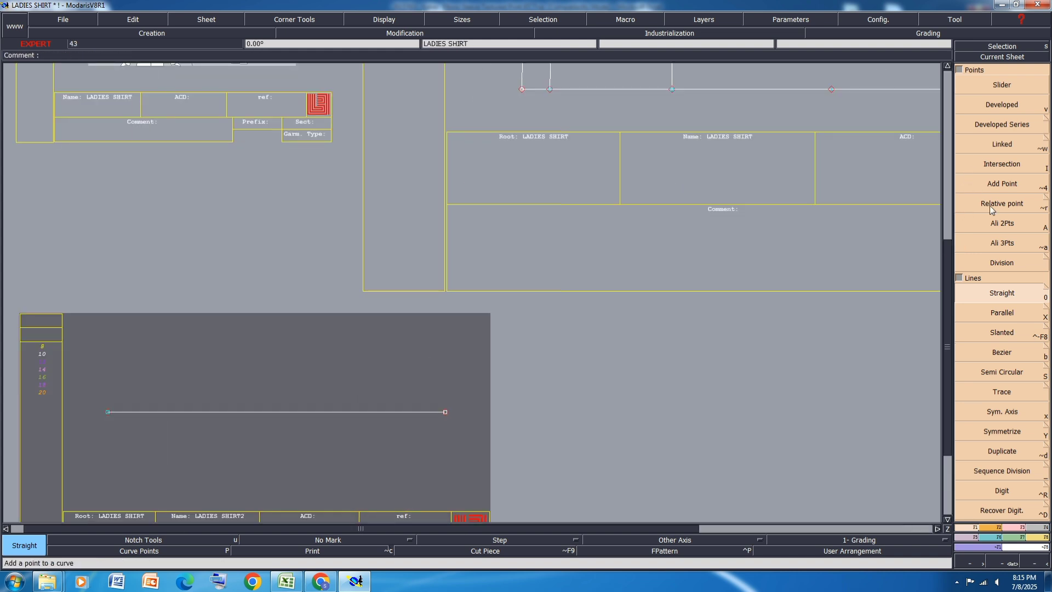
pyautogui.click(1002, 353)
pyautogui.click(445, 413)
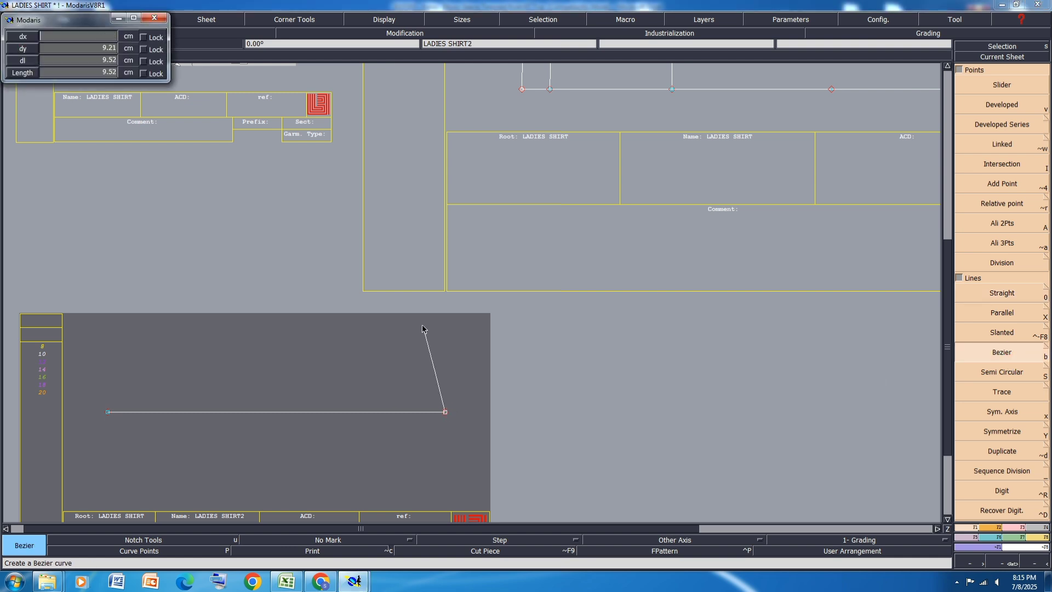
pyautogui.click(423, 326)
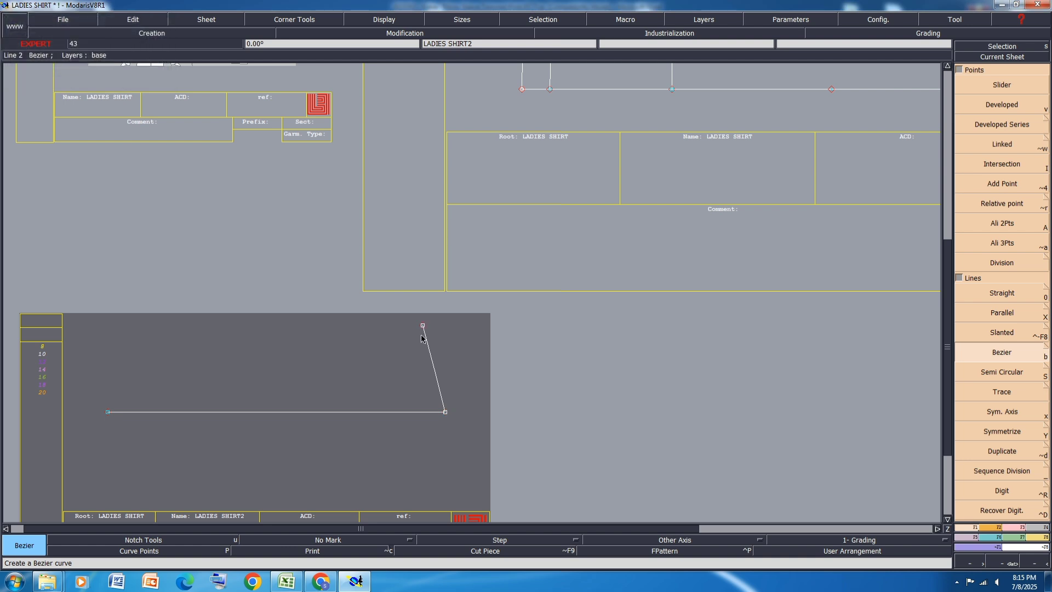
pyautogui.hotkey('ctrl', 'z')
# Step: Draw a slanted Bezier line up and back from the sleeve line's right end, rising half the 59 cm upperarm girth, and rearrange the sheets
pyautogui.click(445, 411)
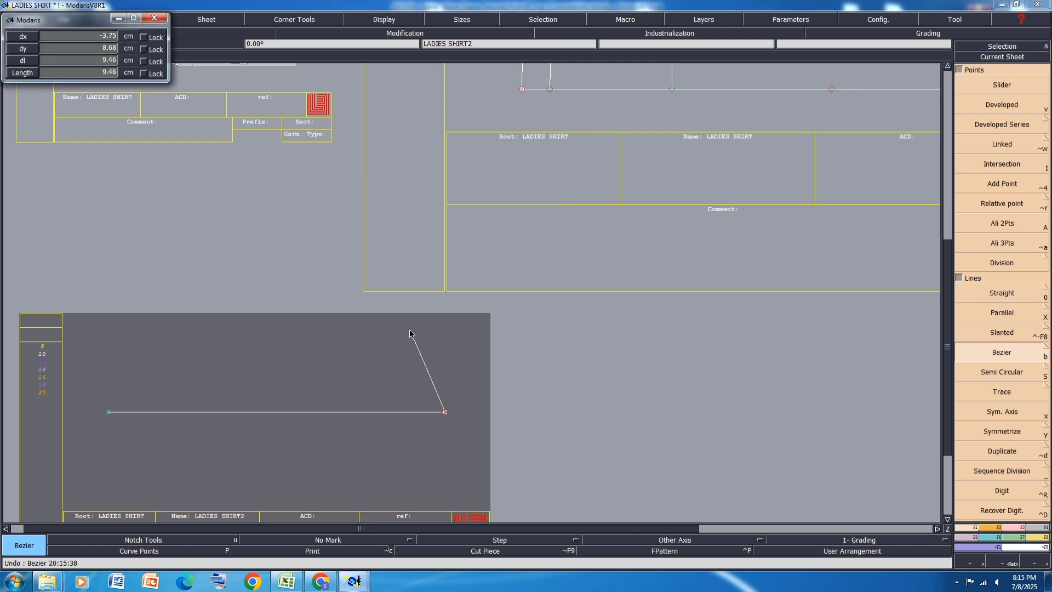
pyautogui.press('Return')
pyautogui.press('Up')
pyautogui.write('-')
pyautogui.press('Return')
pyautogui.click(390, 373)
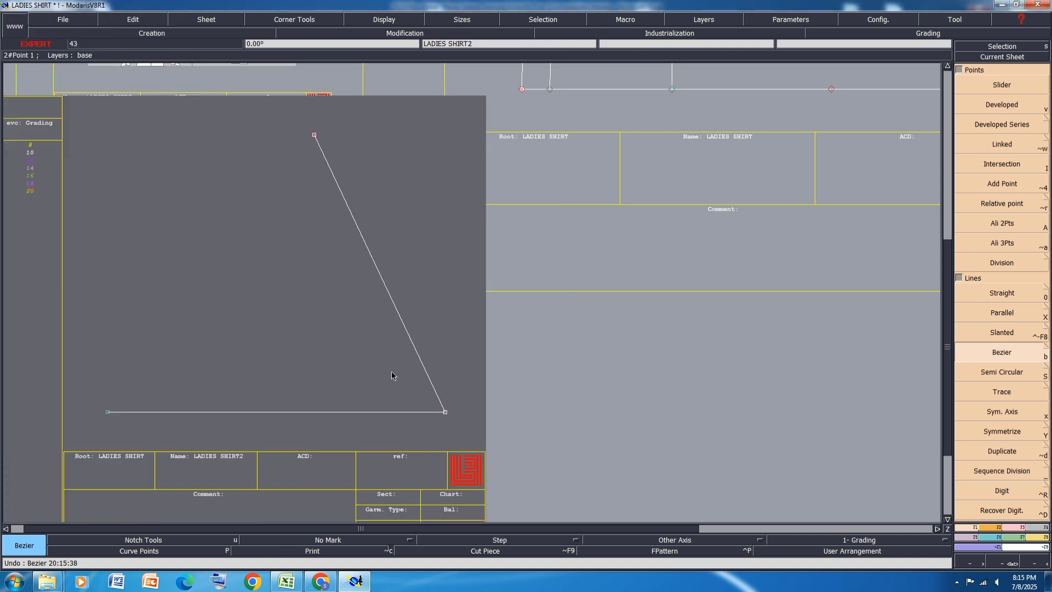
pyautogui.press('j')
# Step: Switch to the Excel size specification and fill the UNDER SLEEVE LENGTH AT JOIN SEAM row with yellow
pyautogui.click(286, 581)
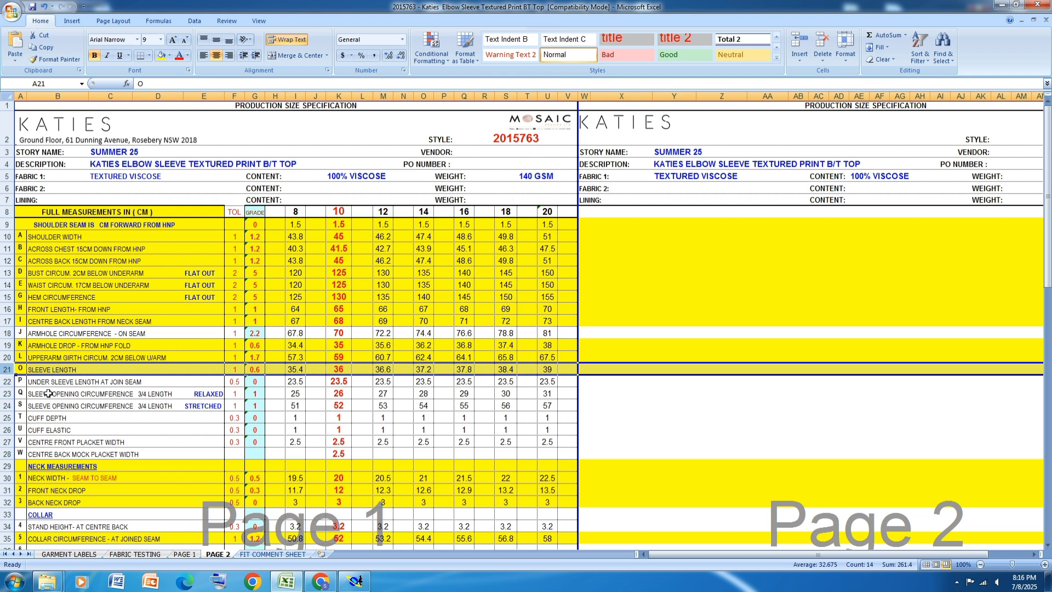
pyautogui.click(4, 384)
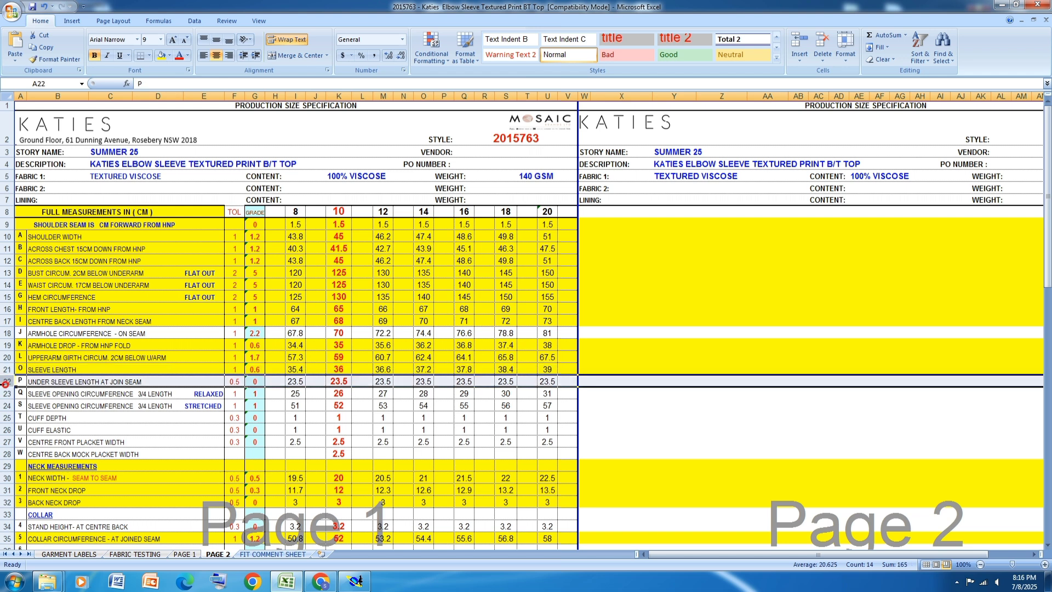
pyautogui.click(161, 55)
# Step: In Modaris, draw a horizontal 23.5 cm Bezier line leftward from the slanted line's upper end, with dy 0, for the under sleeve length
pyautogui.click(357, 582)
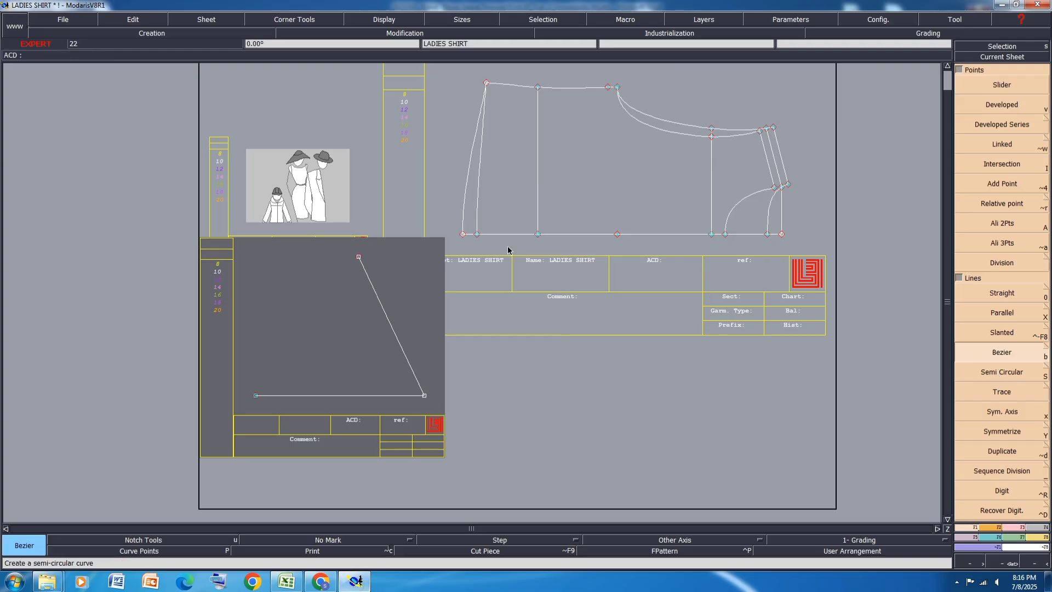
pyautogui.click(359, 256)
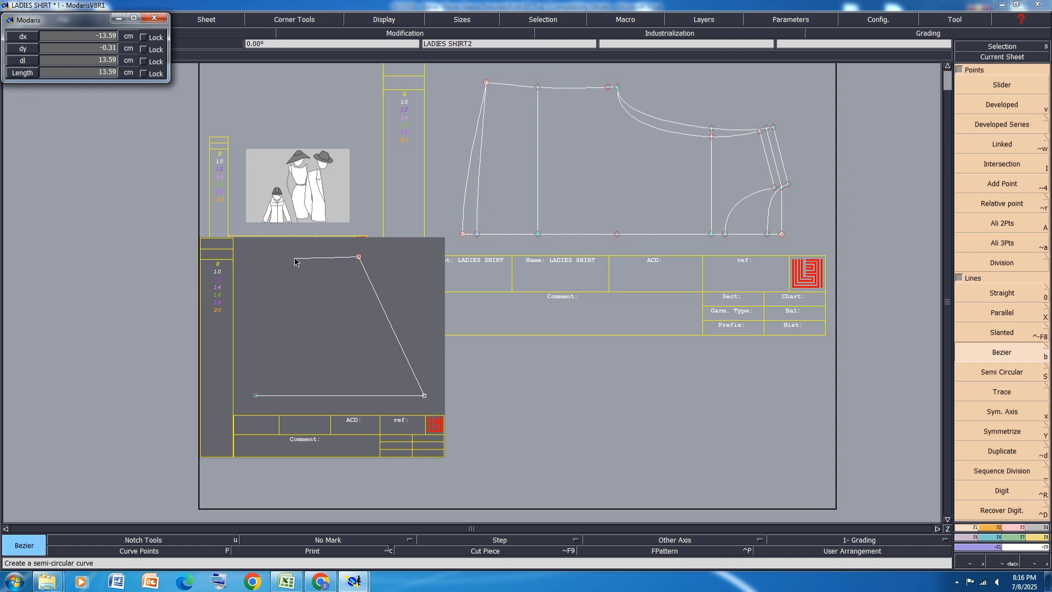
pyautogui.write('-')
pyautogui.press('Tab')
pyautogui.write('0')
pyautogui.press('Return')
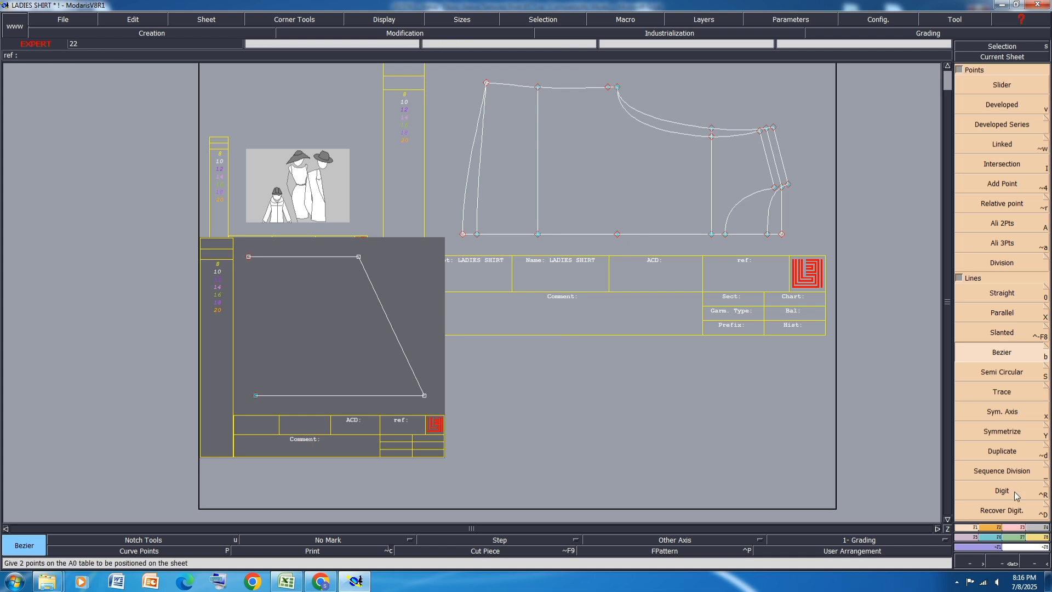
# Step: Switch to the Excel size specification and fill the stretched SLEEVE OPENING CIRCUMFERENCE row with yellow
pyautogui.click(1022, 528)
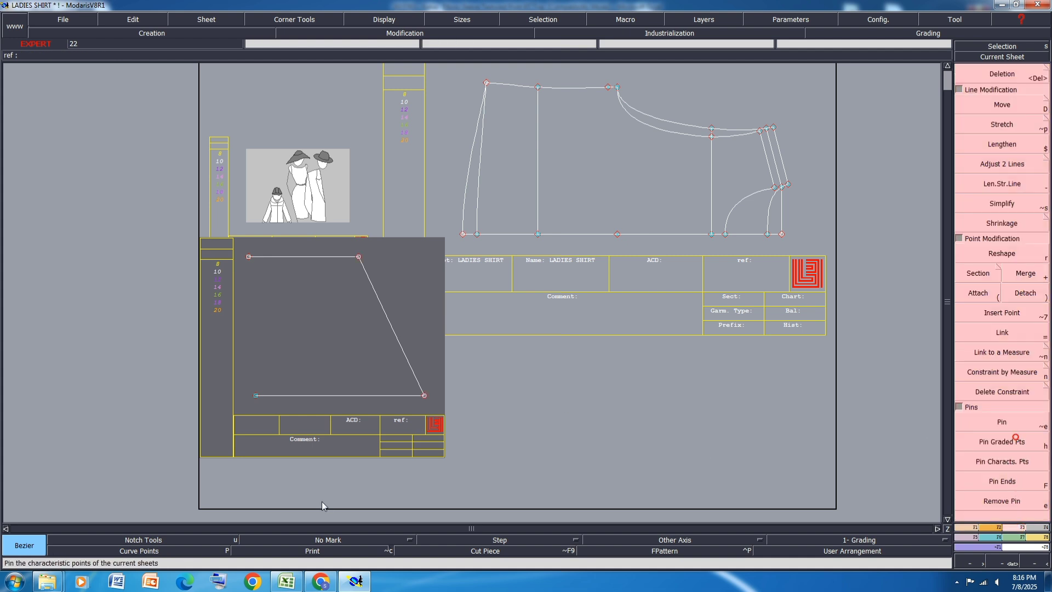
pyautogui.click(287, 581)
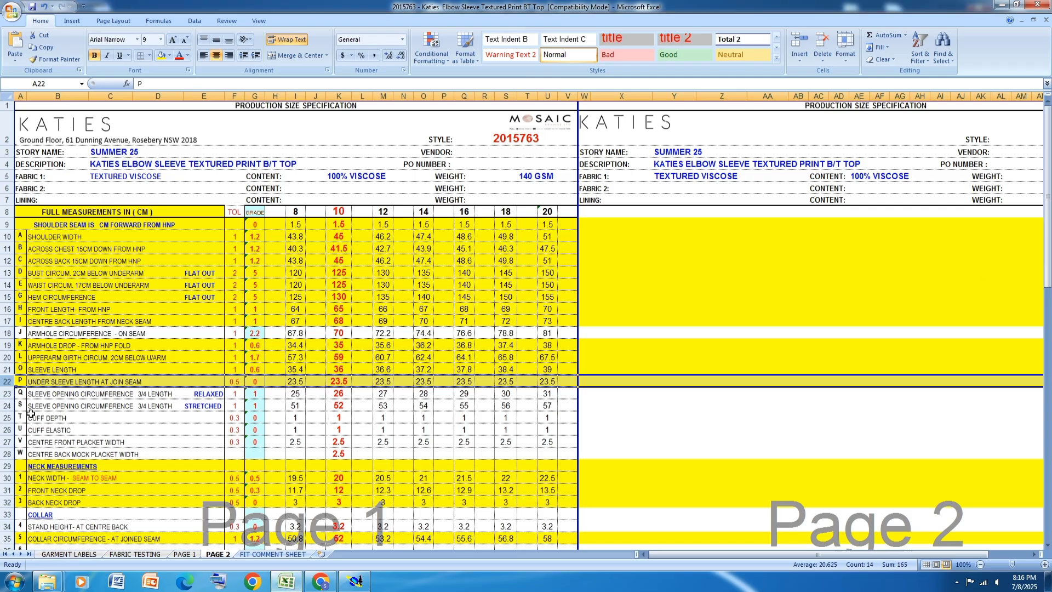
pyautogui.click(7, 393)
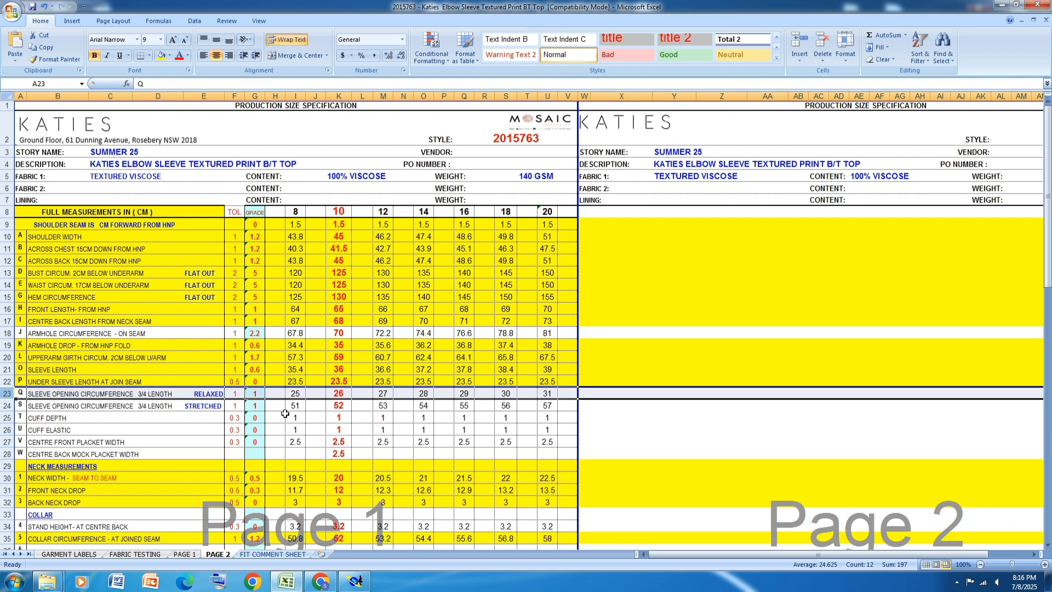
pyautogui.click(7, 405)
pyautogui.click(161, 56)
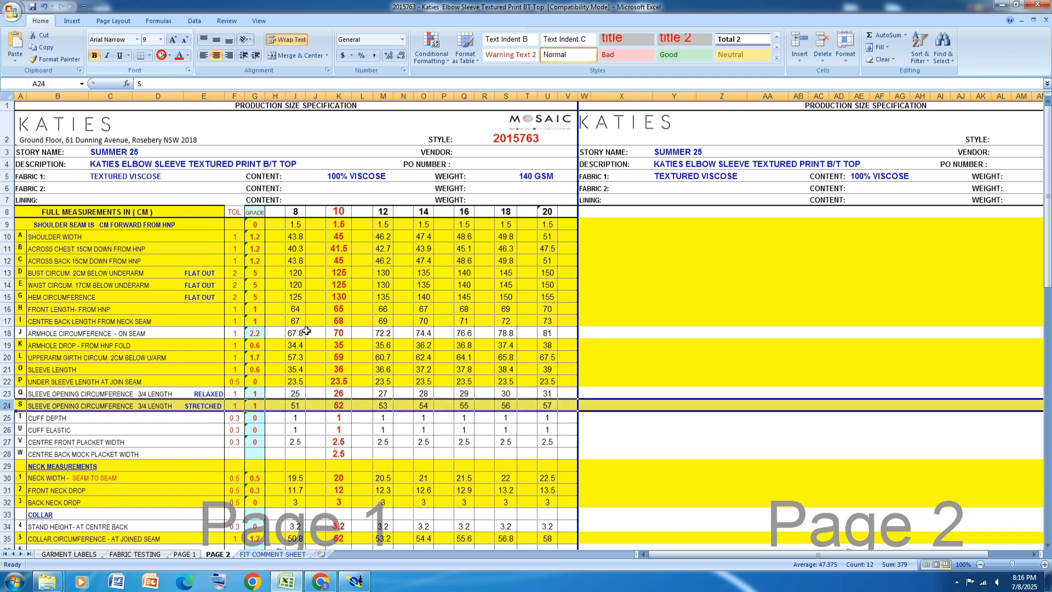
# Step: In Modaris, close the sleeve outline with a Bezier line joining the open ends of the upper and lower horizontal lines
pyautogui.click(355, 581)
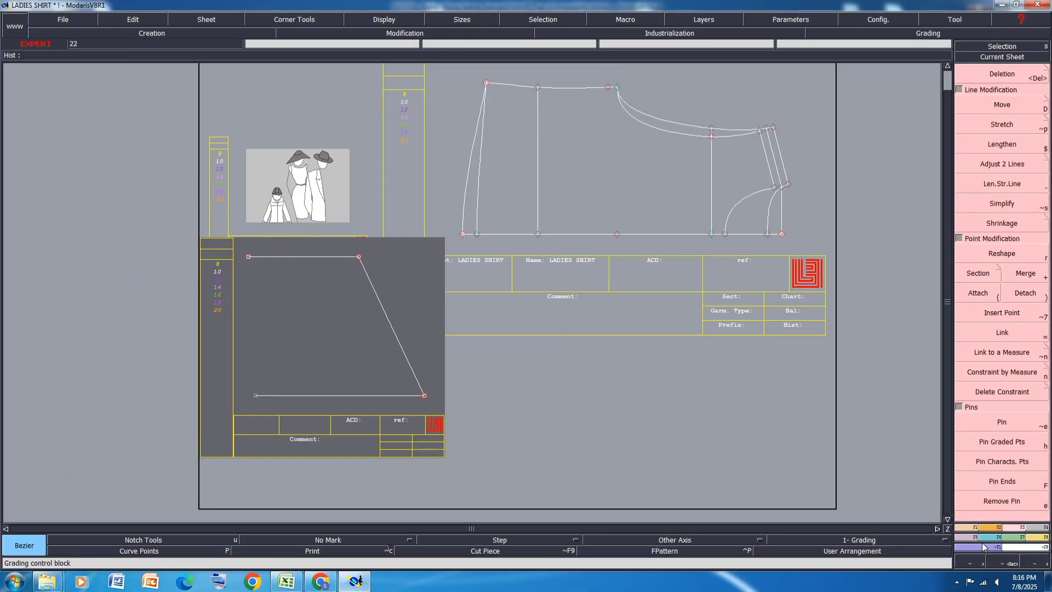
pyautogui.click(970, 528)
pyautogui.click(1003, 354)
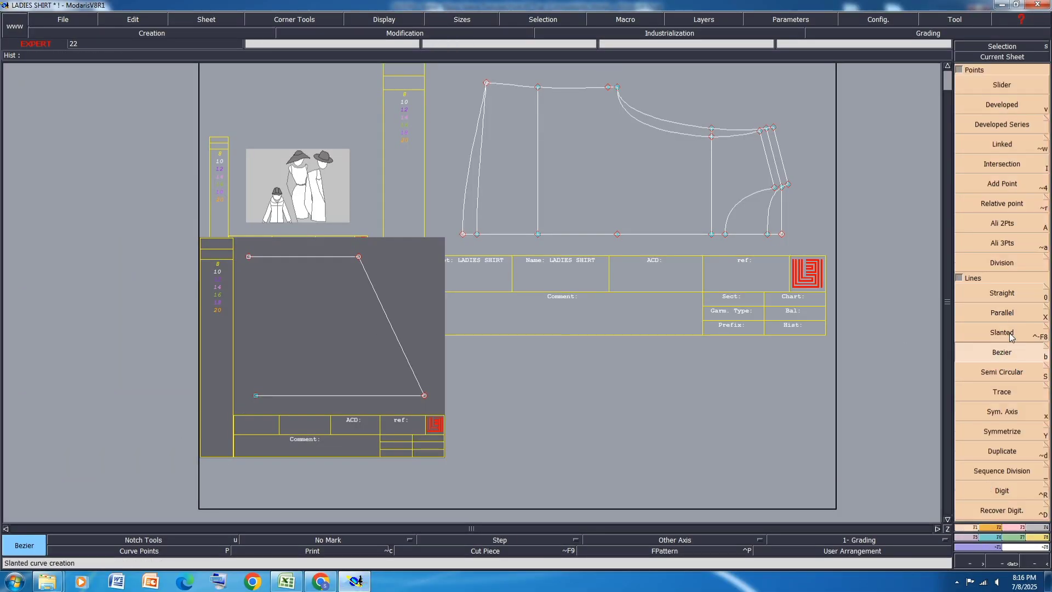
pyautogui.click(249, 257)
pyautogui.click(256, 395)
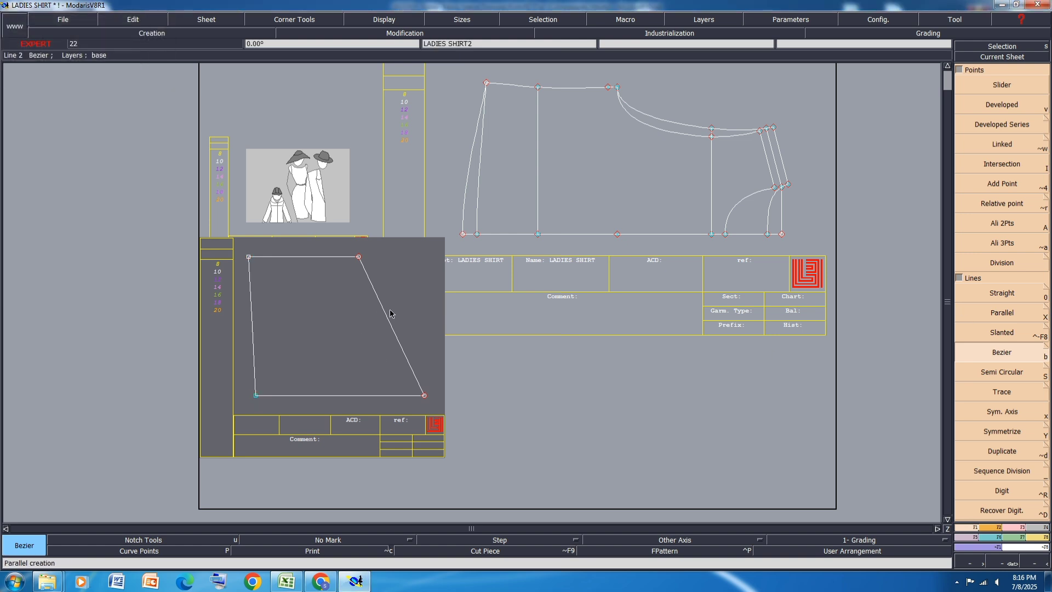
# Step: Try to align the upper end of the sleeve opening line vertically with its lower end using Ali 2Pts
pyautogui.scroll(1, 270, 271)
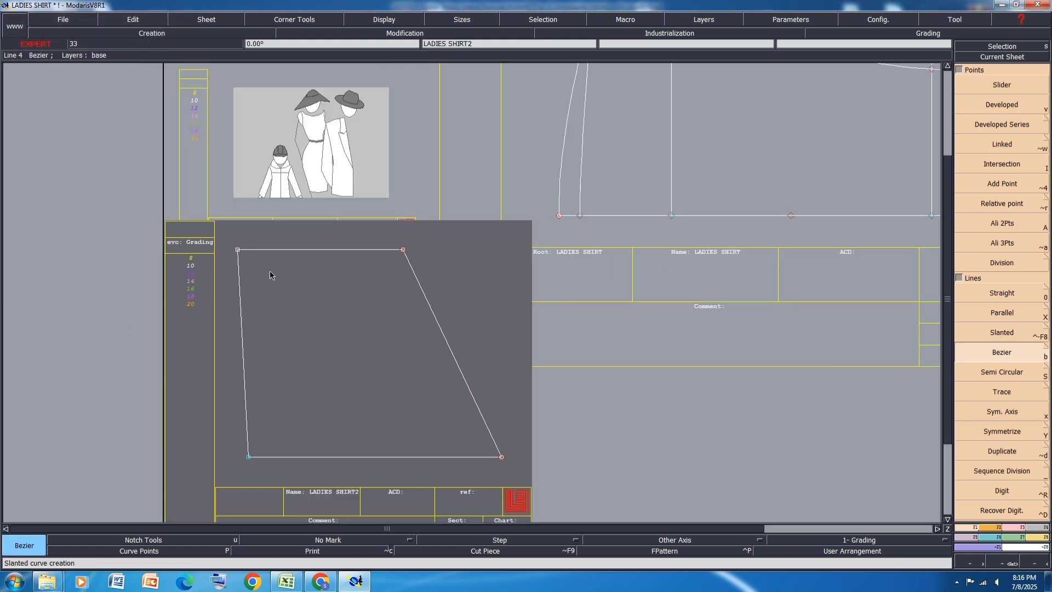
pyautogui.press('A')
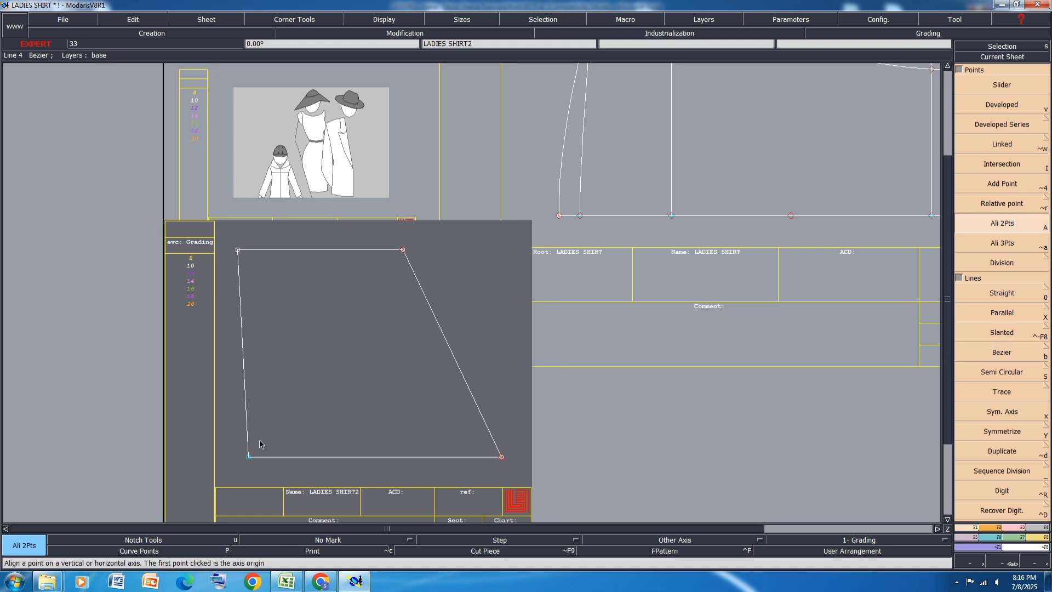
pyautogui.click(249, 456)
pyautogui.scroll(4, 234, 246)
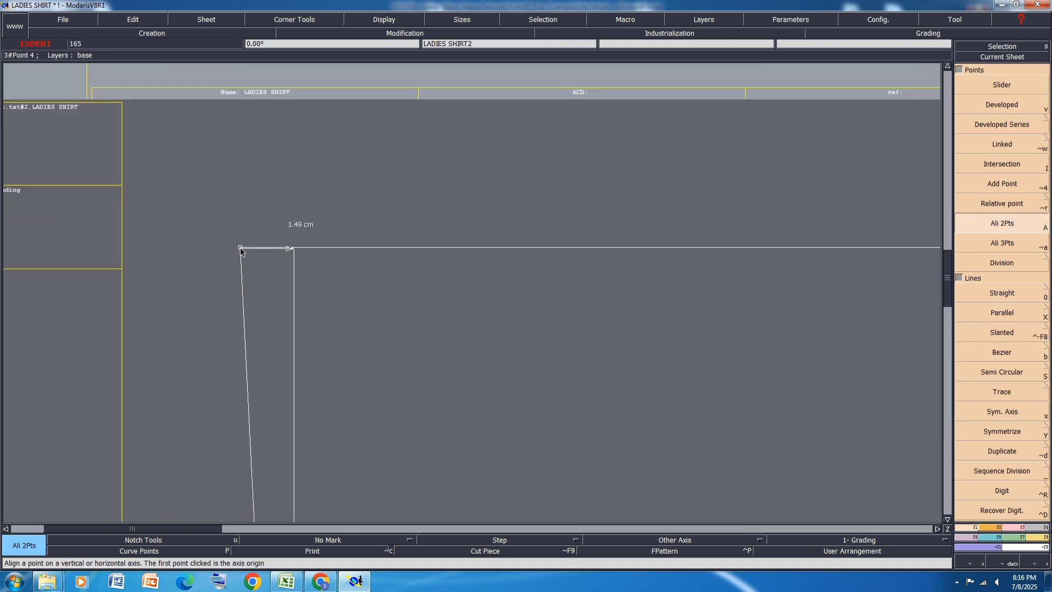
pyautogui.click(239, 250)
pyautogui.scroll(-4, 280, 287)
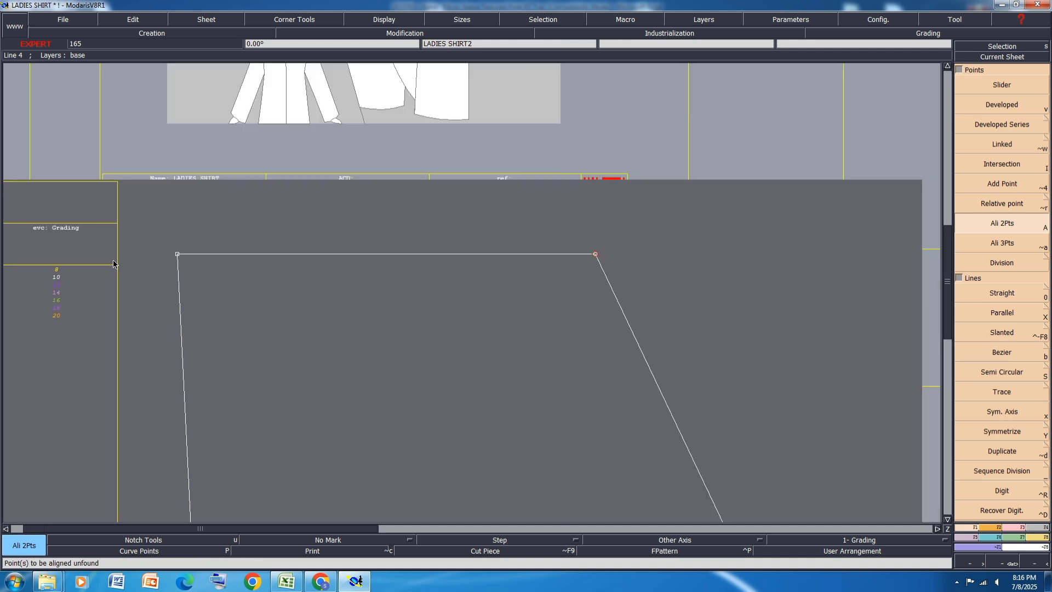
# Step: Select the upper horizontal sleeve line with both end points and move it 1.5 cm in X and 0 in Y
pyautogui.moveTo(447, 241); pyautogui.dragTo(184, 304)
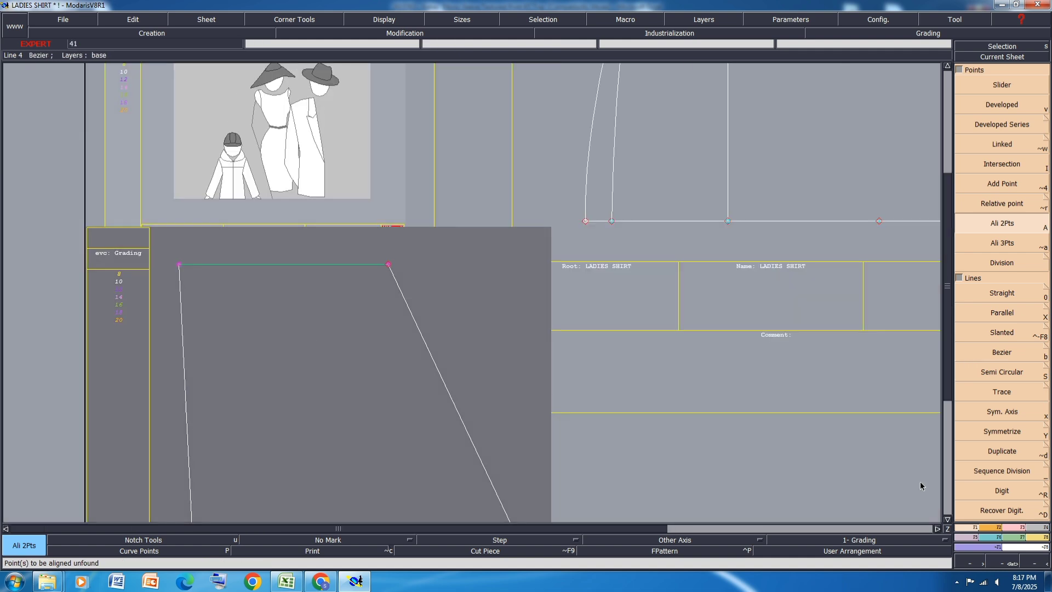
pyautogui.click(1015, 528)
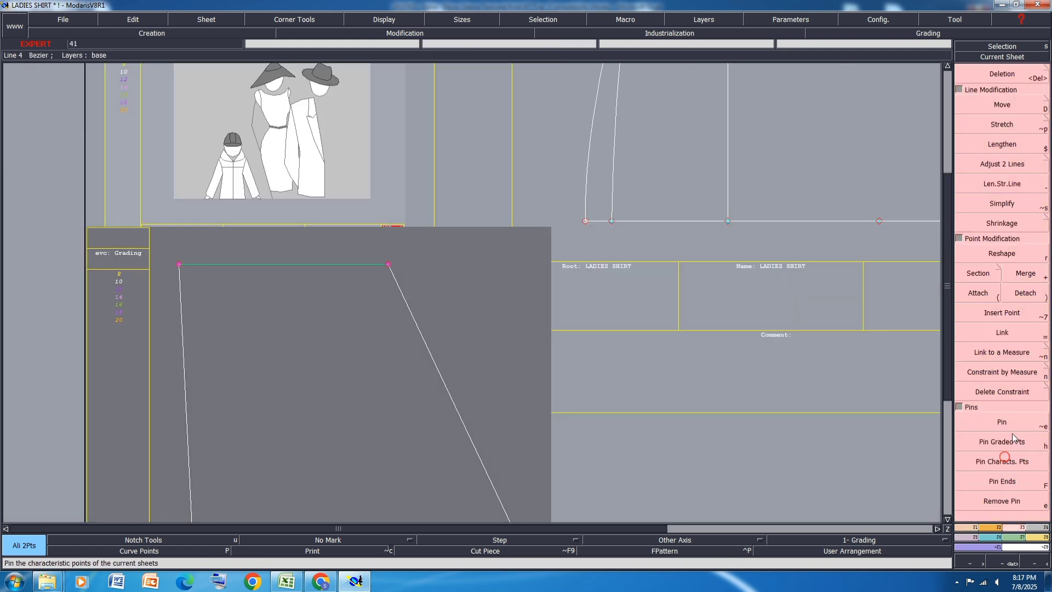
pyautogui.click(1007, 106)
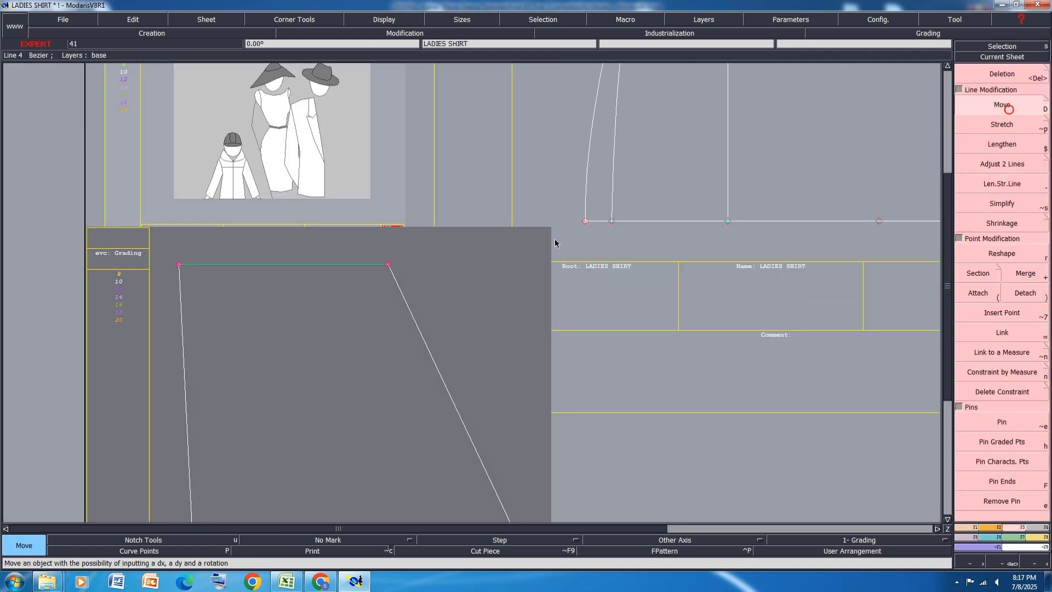
pyautogui.click(393, 265)
pyautogui.write('1.5')
pyautogui.press('Tab')
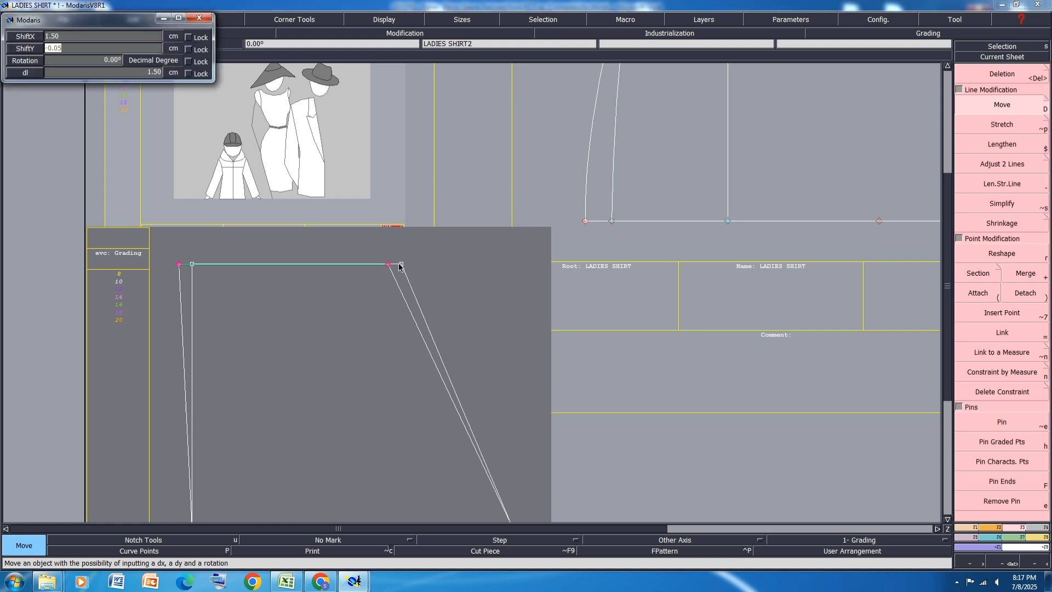
pyautogui.write('0')
pyautogui.press('Return')
pyautogui.scroll(-2, 423, 280)
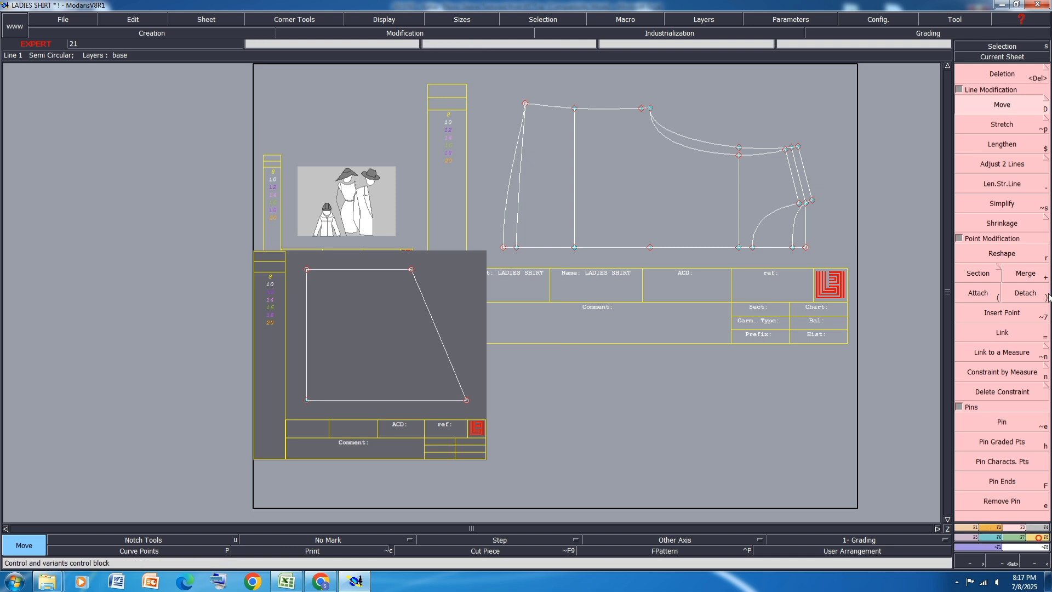
# Step: Add a dynamic length measure between the two ends of the vertical sleeve opening line
pyautogui.click(1040, 537)
pyautogui.click(1006, 169)
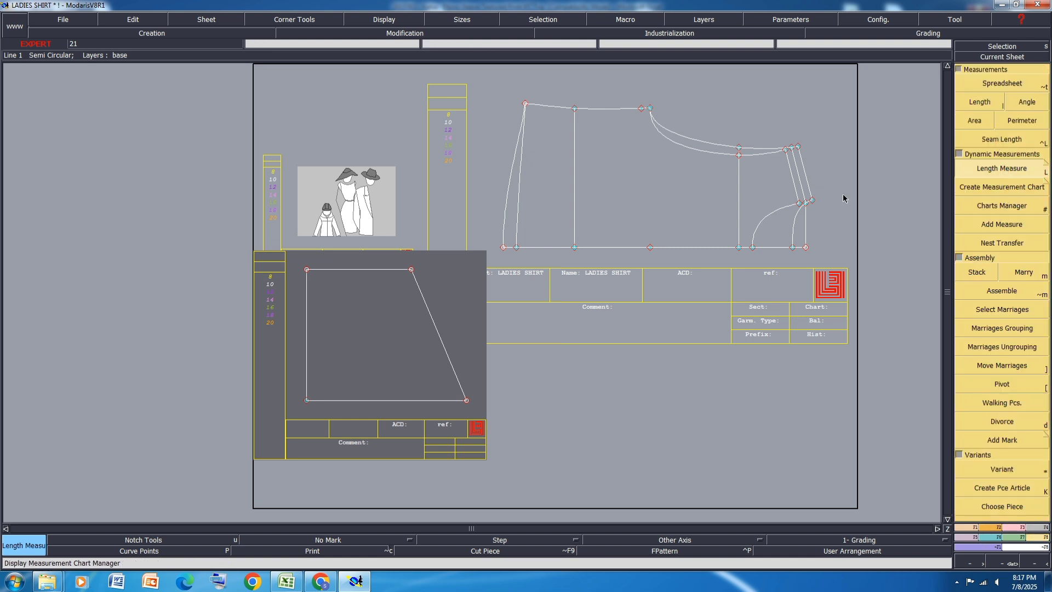
pyautogui.click(306, 269)
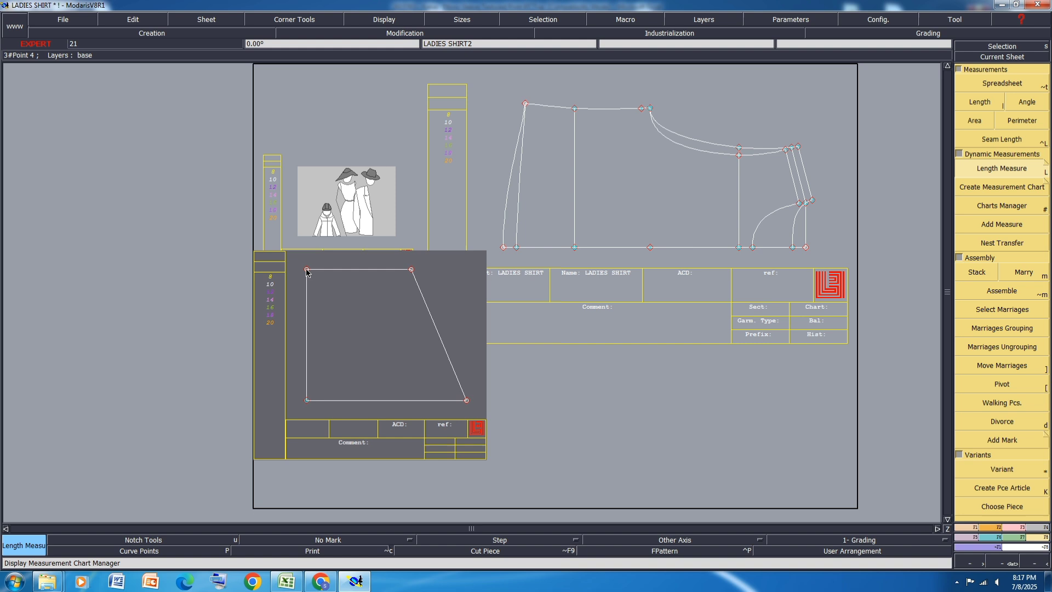
pyautogui.click(317, 466)
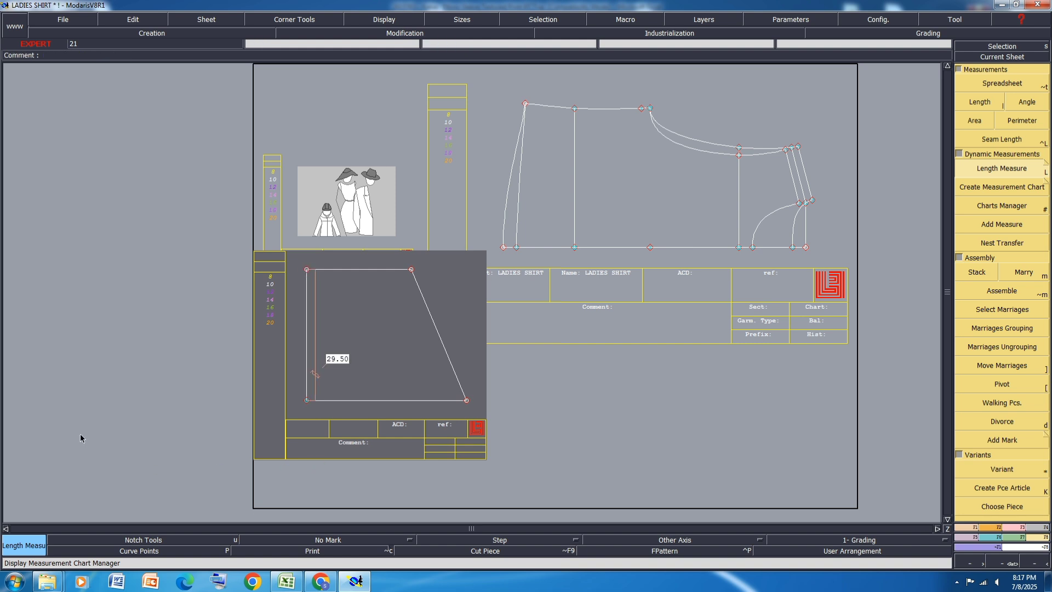
# Step: Move the upper end of the sleeve opening line straight down to make the opening 26 cm long
pyautogui.click(1020, 529)
pyautogui.click(1002, 104)
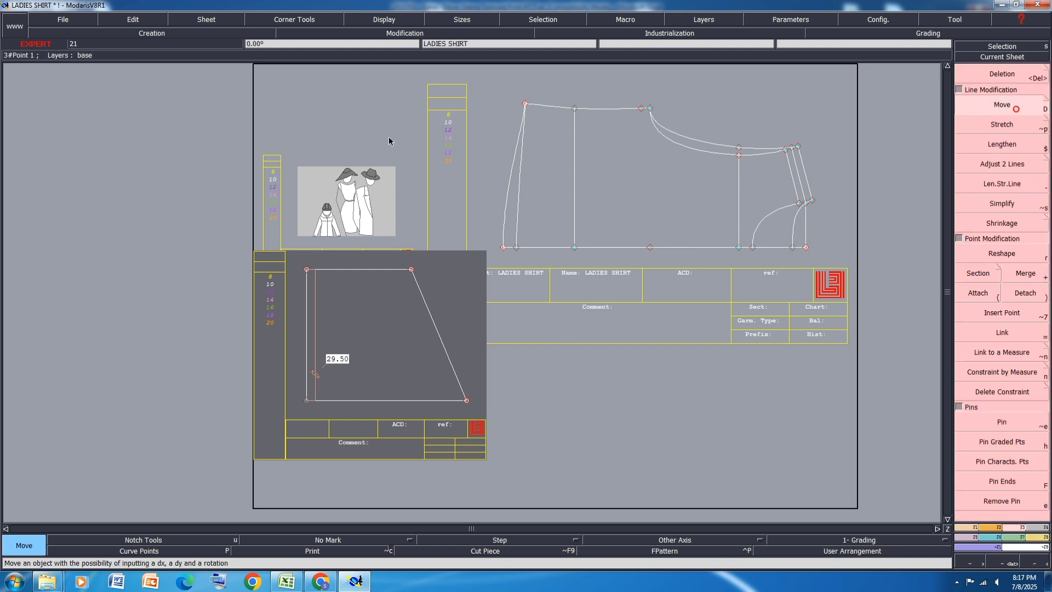
pyautogui.click(307, 275)
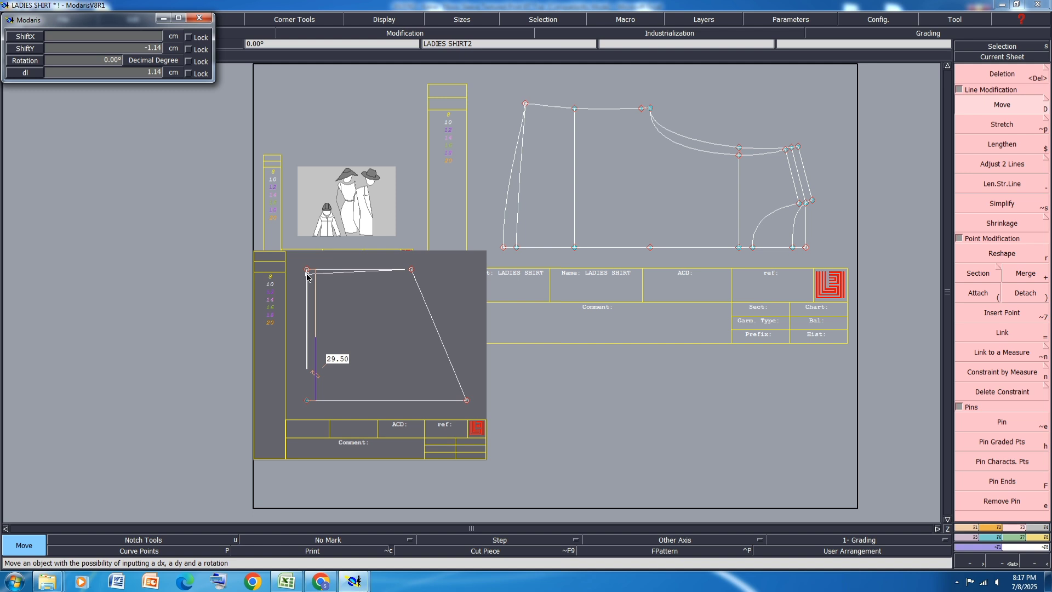
pyautogui.press('Down')
pyautogui.press('Down')
pyautogui.write('-')
pyautogui.press('Return')
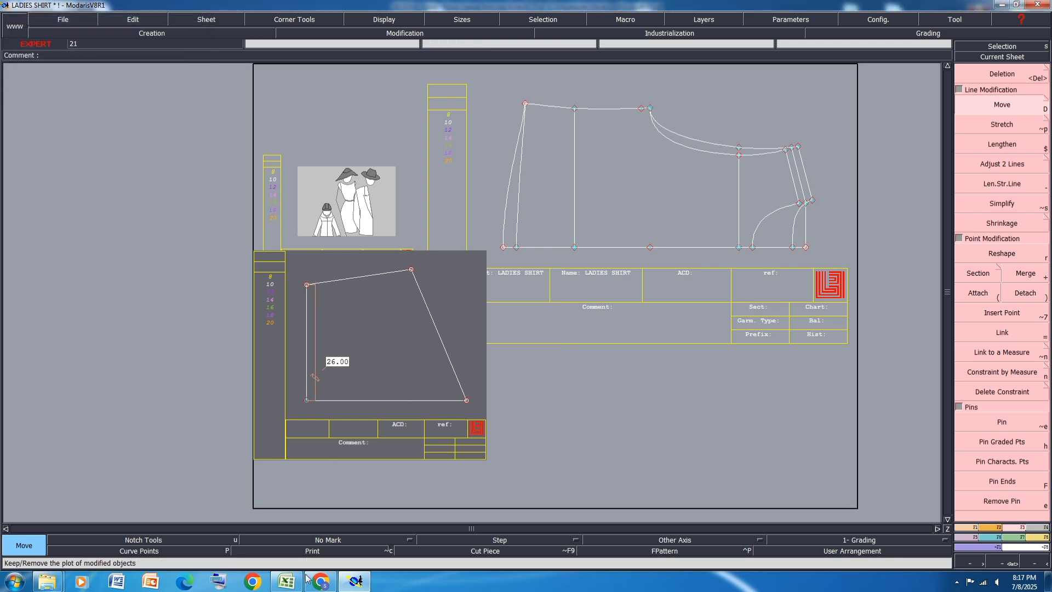
# Step: Switch to the Excel size specification and fill the CUFF DEPTH row with yellow
pyautogui.click(286, 582)
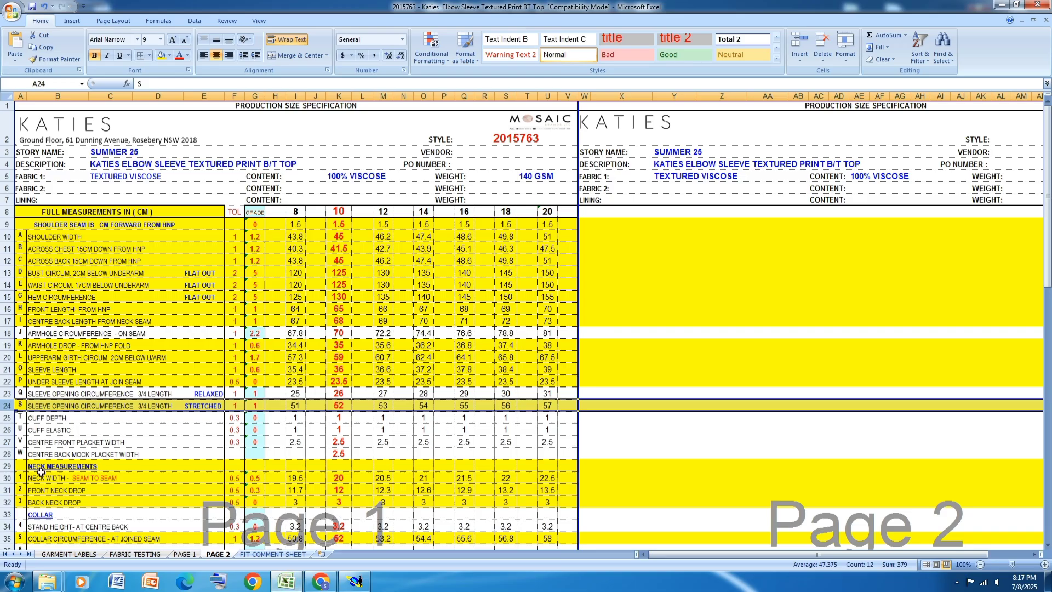
pyautogui.click(8, 419)
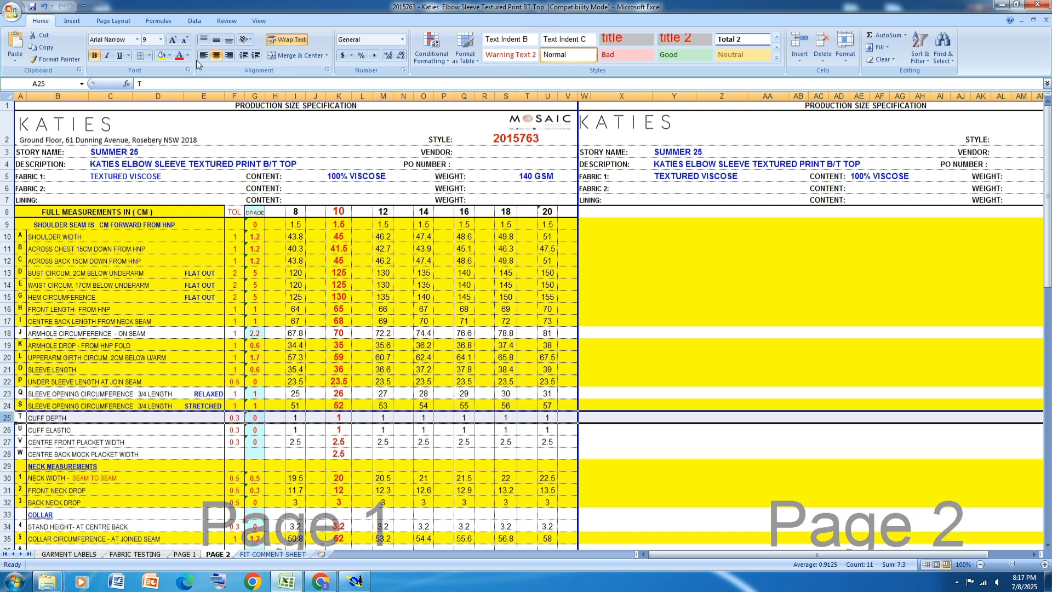
pyautogui.click(161, 55)
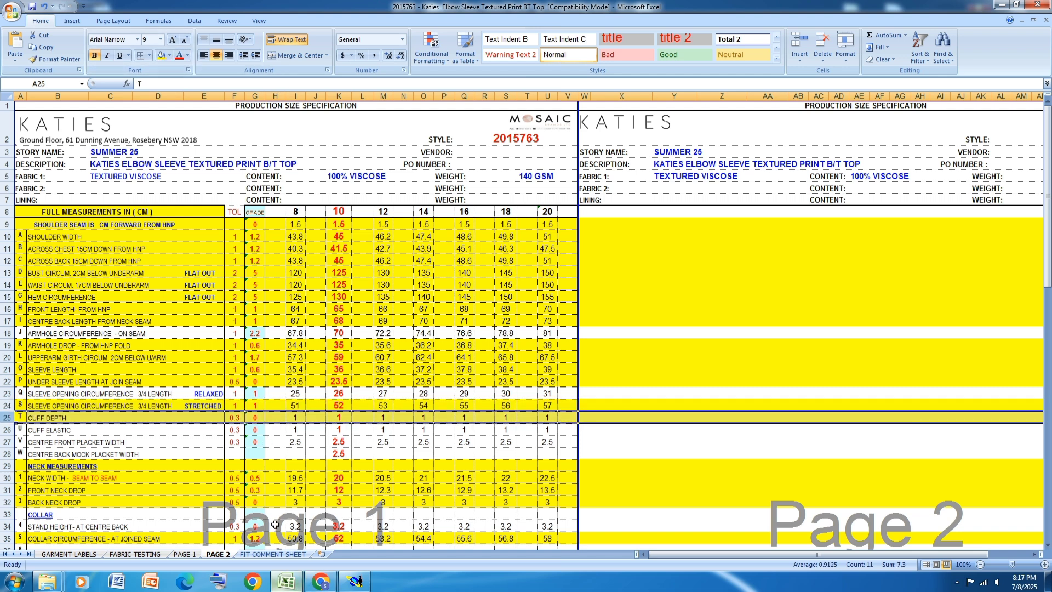
# Step: Open the PAGE 1 sheet and examine the garment construction details and accessories for the sleeve cuff
pyautogui.click(181, 554)
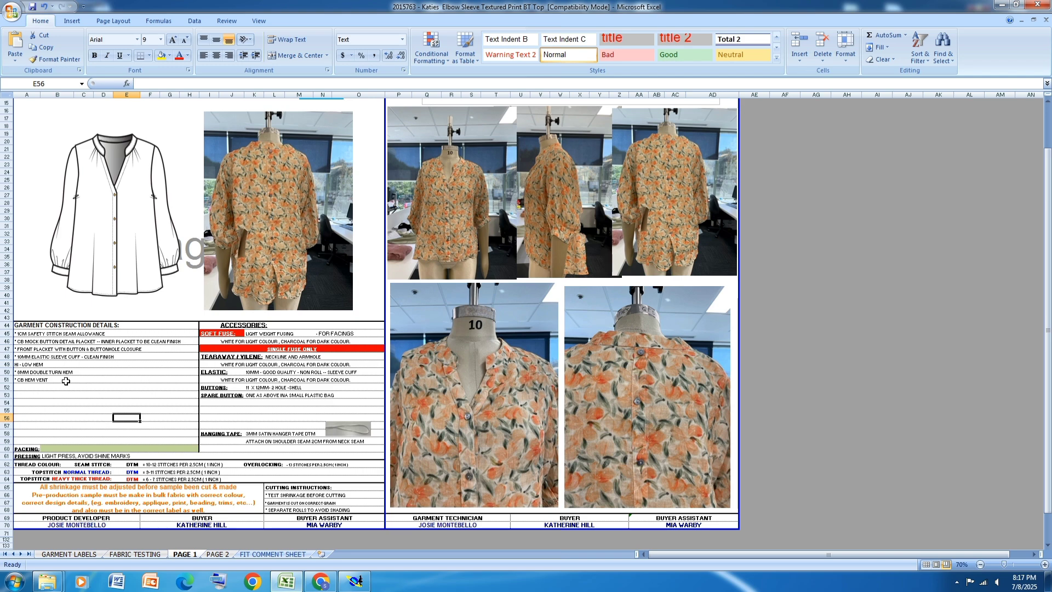
pyautogui.keyDown('ctrl'); pyautogui.scroll(3, 24, 366); pyautogui.keyUp('ctrl')
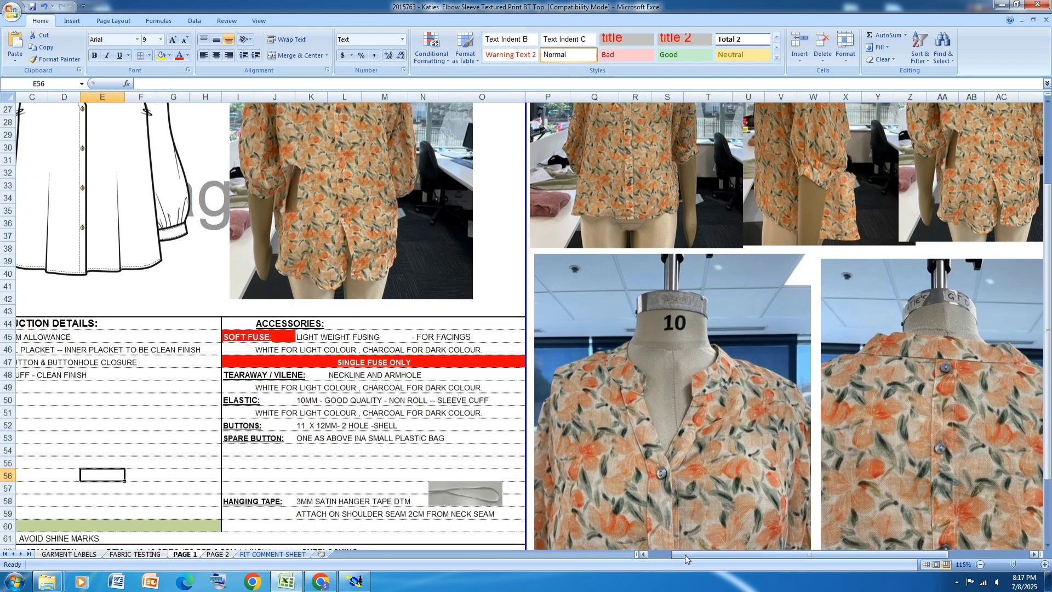
pyautogui.moveTo(685, 554); pyautogui.dragTo(666, 554)
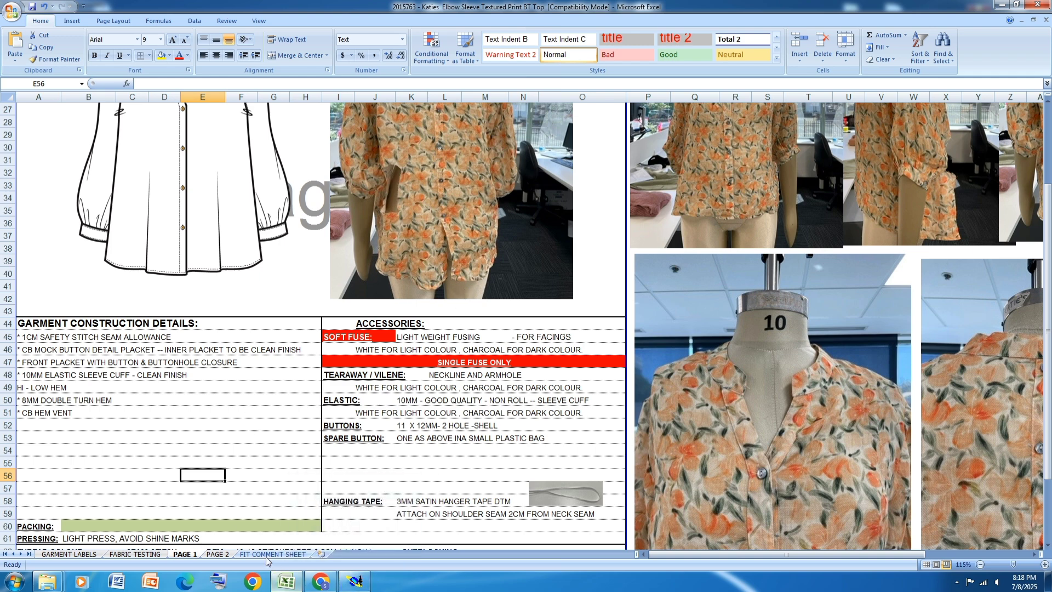
# Step: Open the PAGE 2 size specification and fill the relaxed SLEEVE OPENING CIRCUMFERENCE row with yellow
pyautogui.click(217, 554)
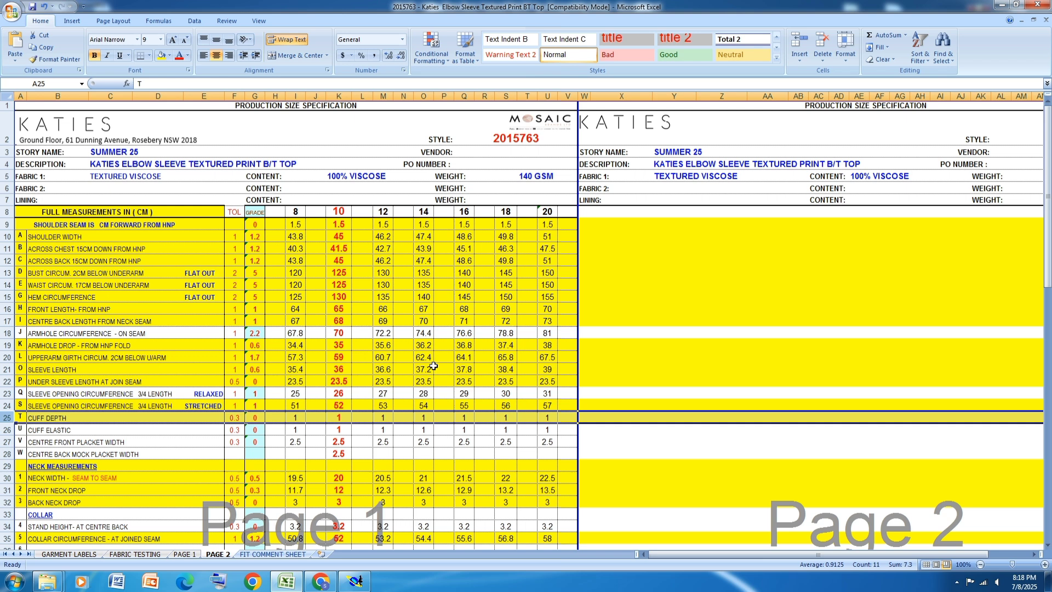
pyautogui.scroll(-1, 434, 366)
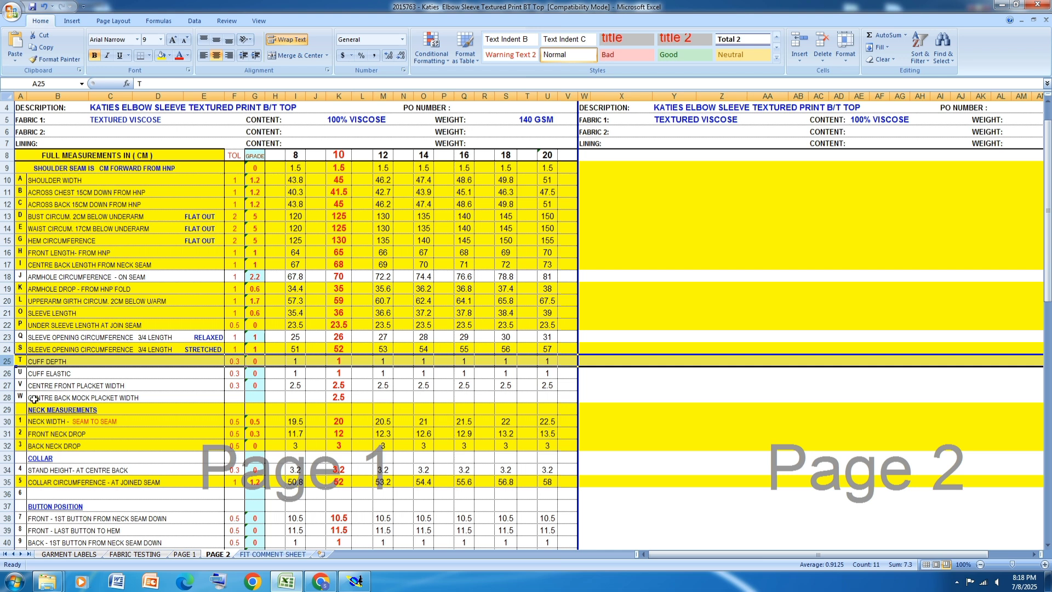
pyautogui.click(7, 337)
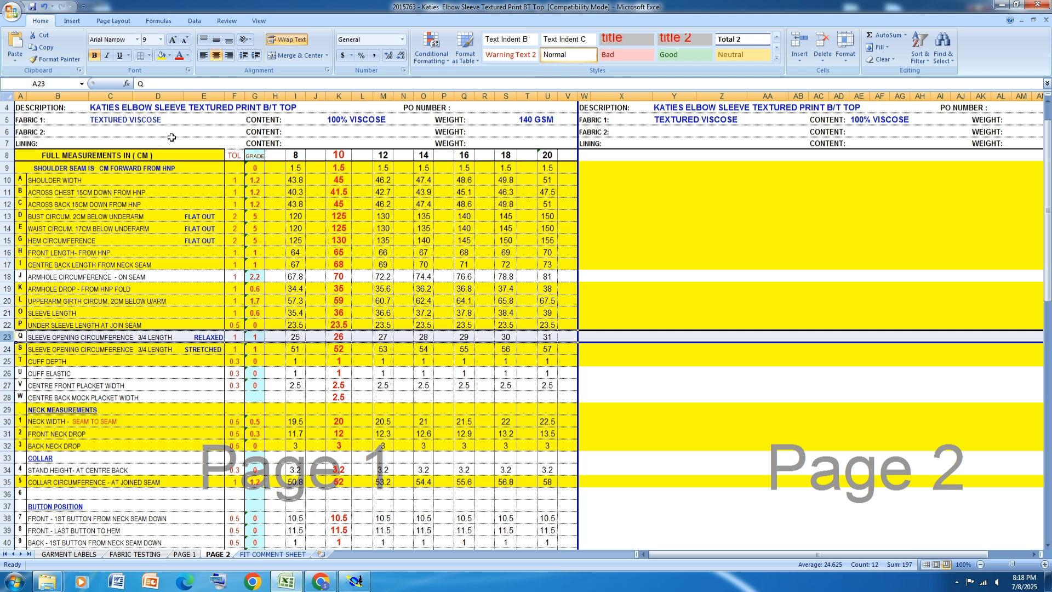
pyautogui.click(161, 55)
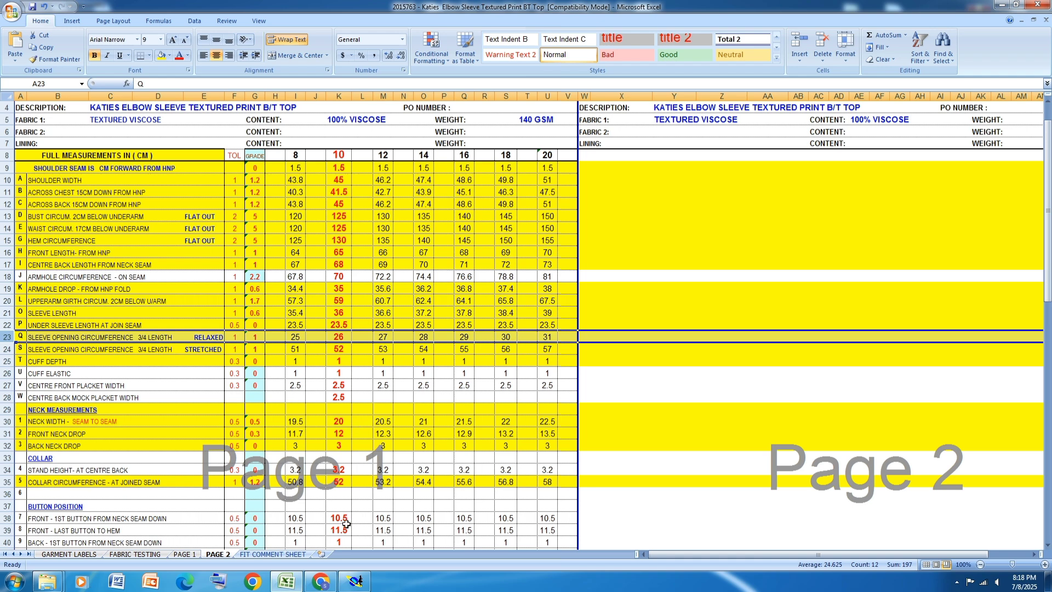
# Step: Switch to Modaris and move the vertical sleeve opening line 1 cm horizontally inward to allow for the cuff depth
pyautogui.click(355, 581)
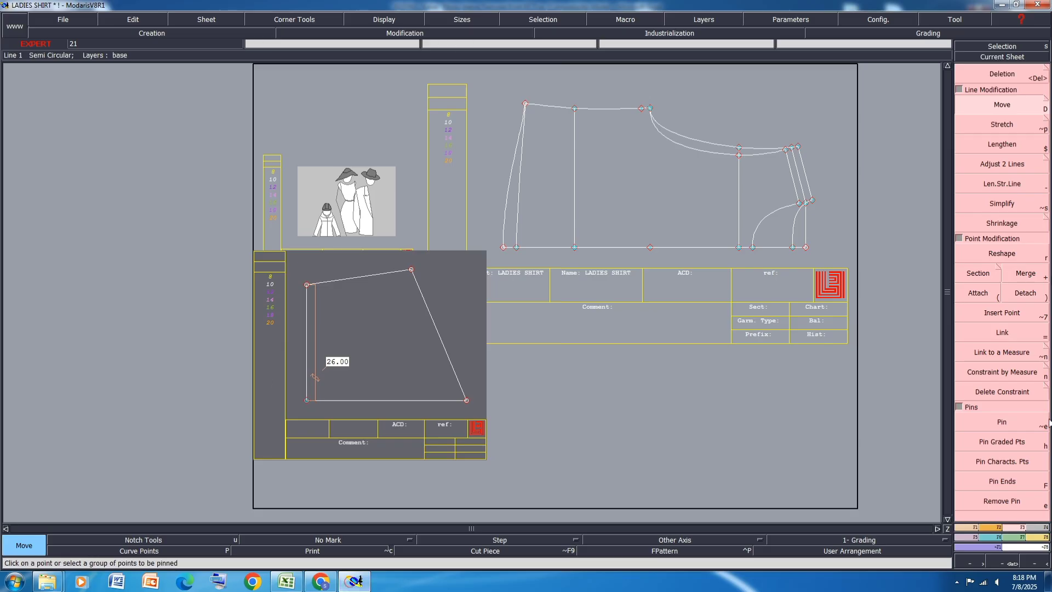
pyautogui.click(310, 360)
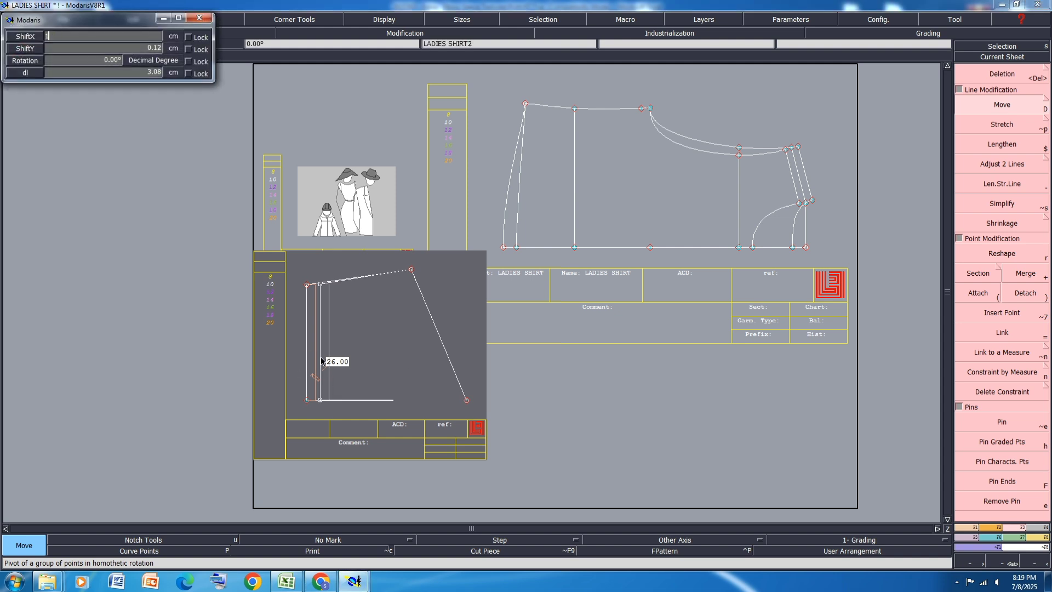
pyautogui.click(322, 360)
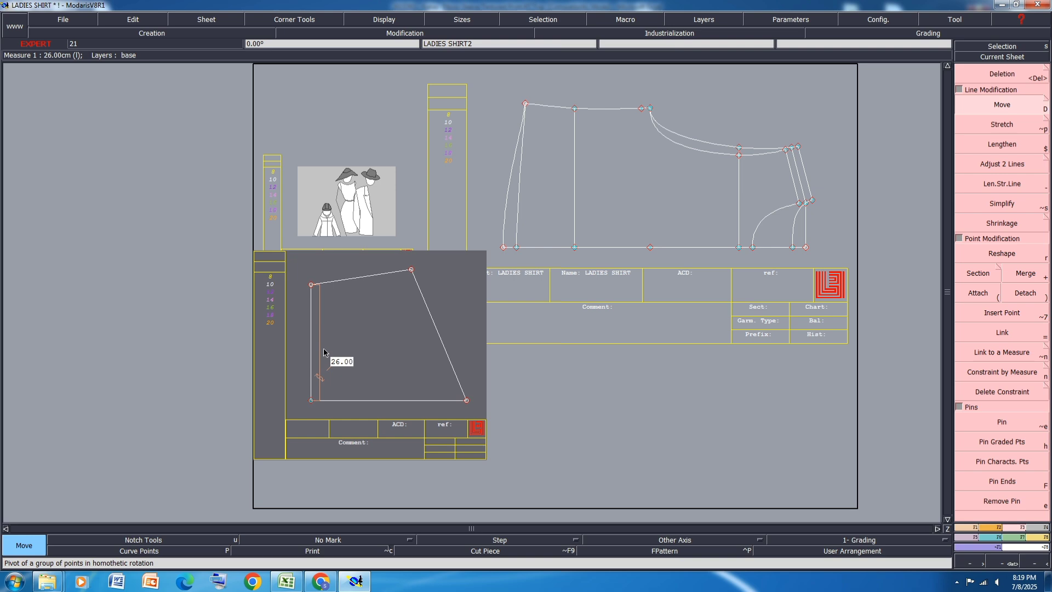
# Step: Recheck the relaxed sleeve opening in the Excel specification, and create a new blank sheet in Modaris
pyautogui.click(287, 581)
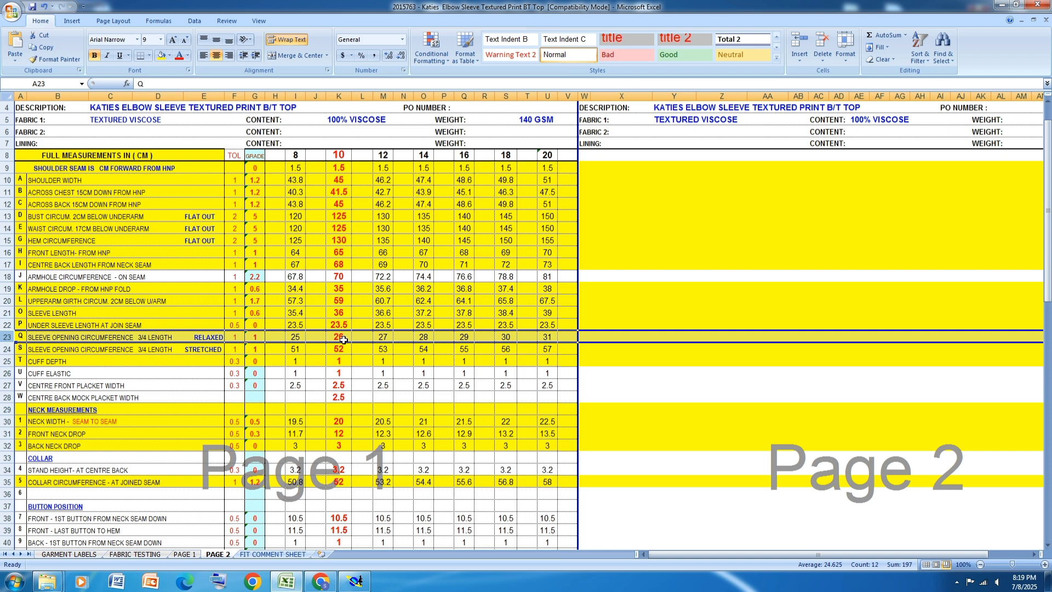
pyautogui.click(1001, 5)
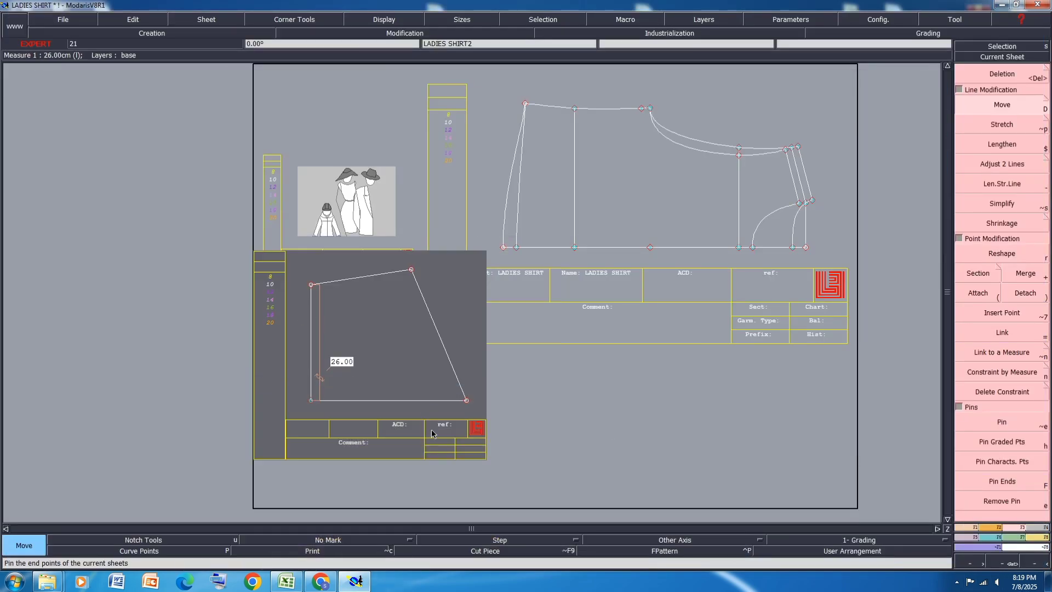
pyautogui.click(204, 18)
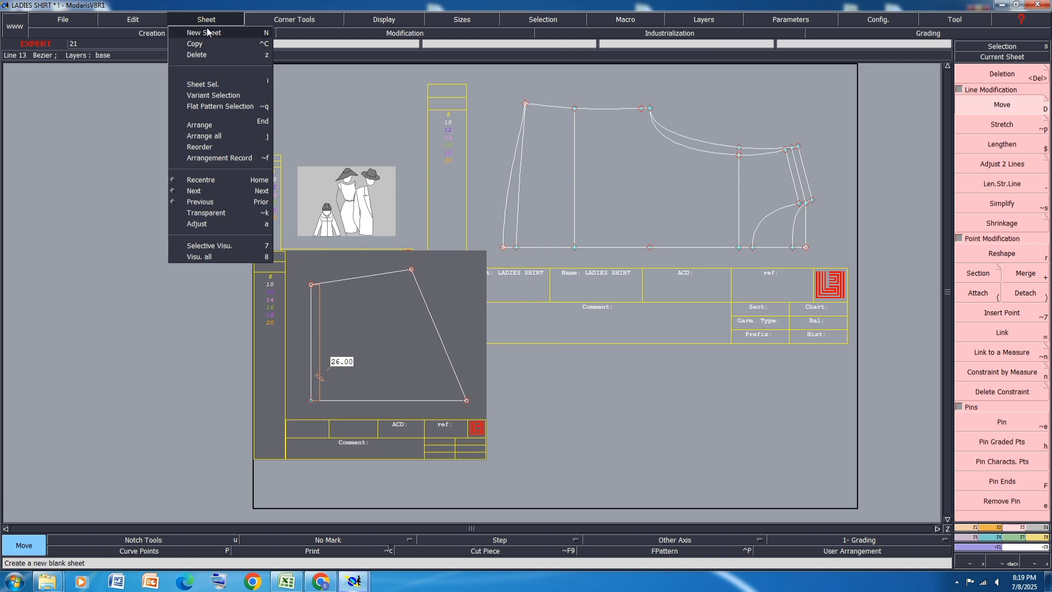
pyautogui.click(205, 33)
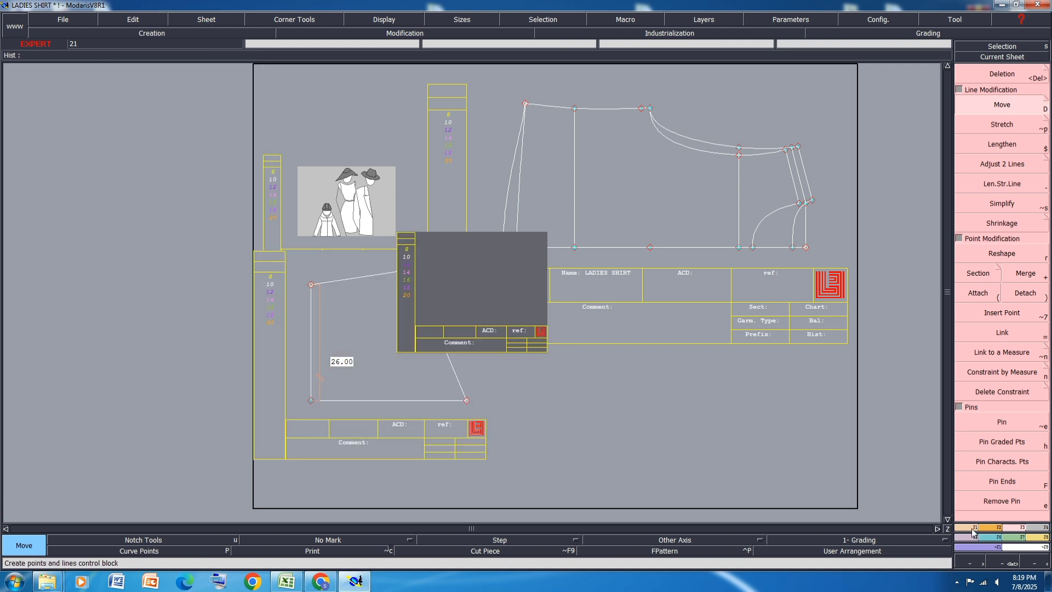
# Step: Construct a cuff rectangle 2 cm wide and 28.5 cm high on the new sheet
pyautogui.click(988, 529)
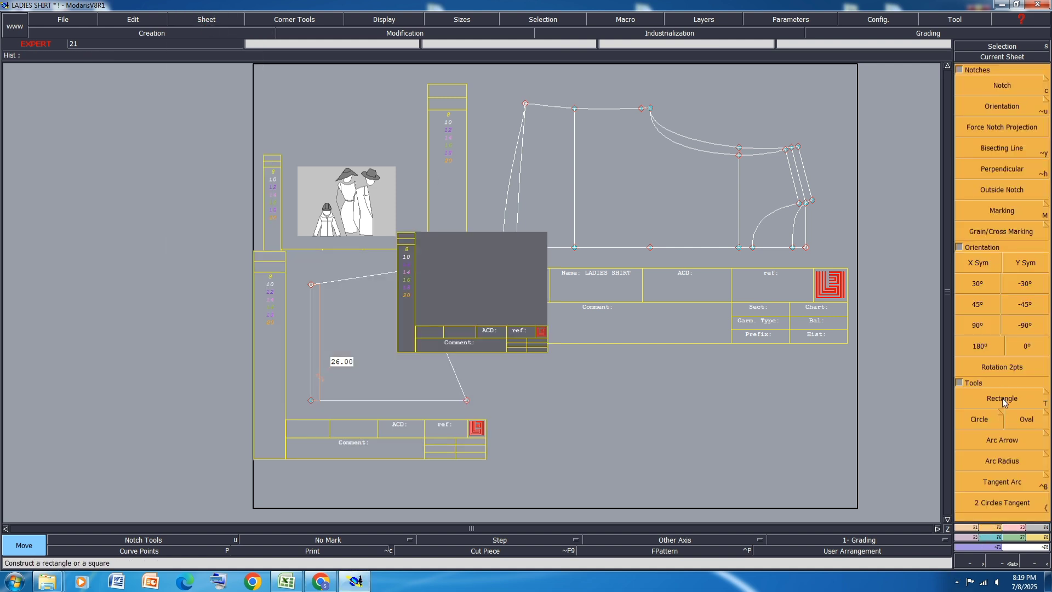
pyautogui.click(1002, 398)
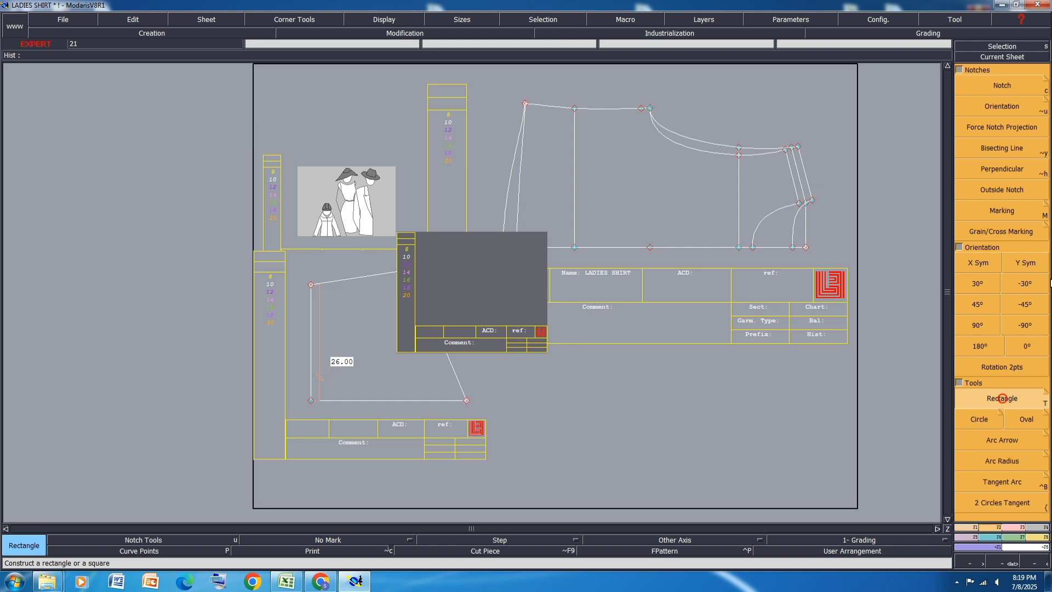
pyautogui.click(498, 253)
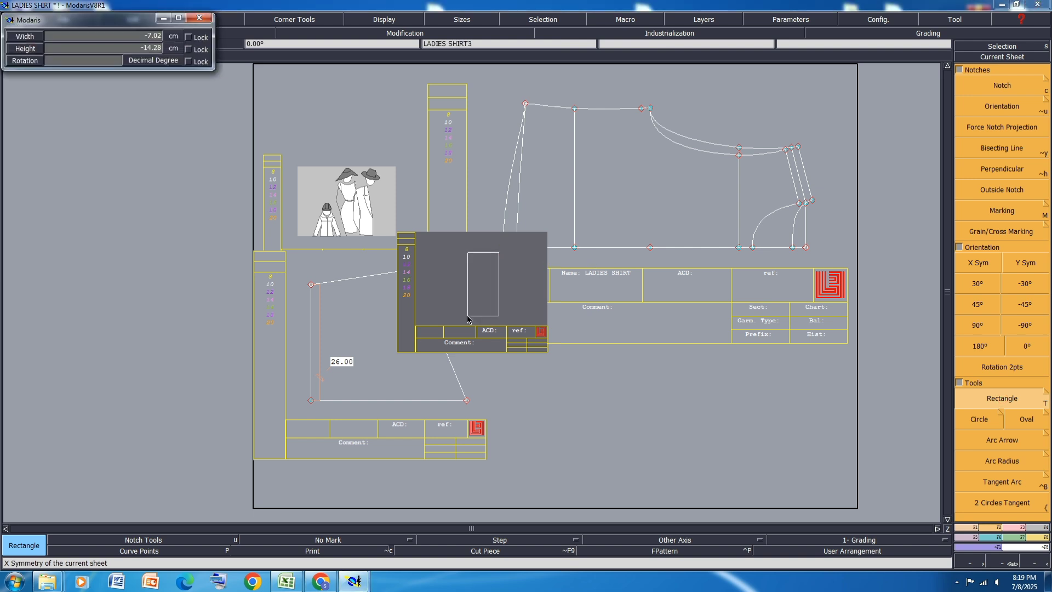
pyautogui.press('Down')
pyautogui.write('-')
pyautogui.press('Tab')
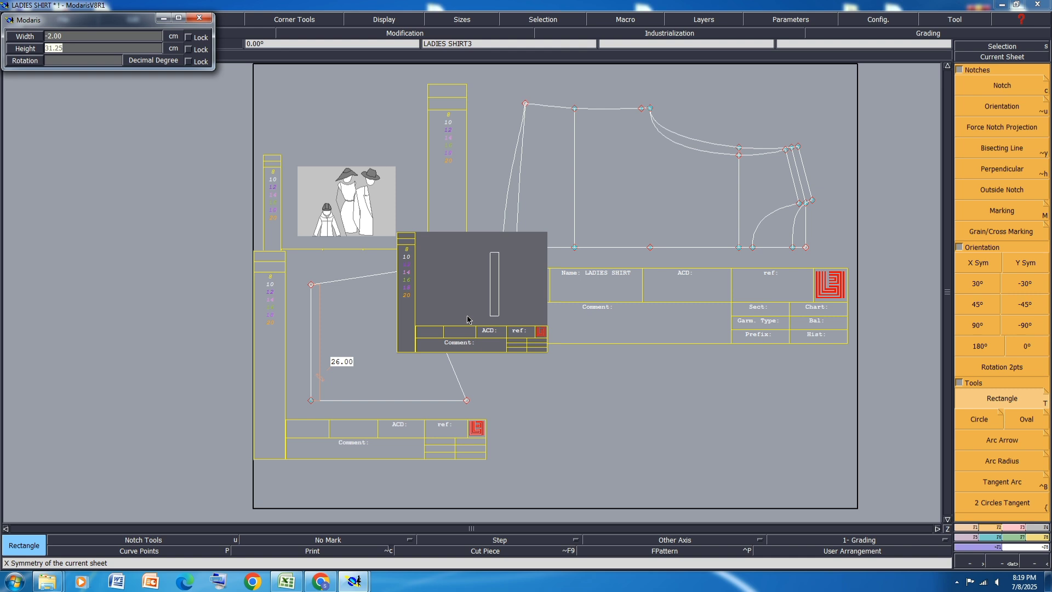
pyautogui.write('28.50')
pyautogui.press('Return')
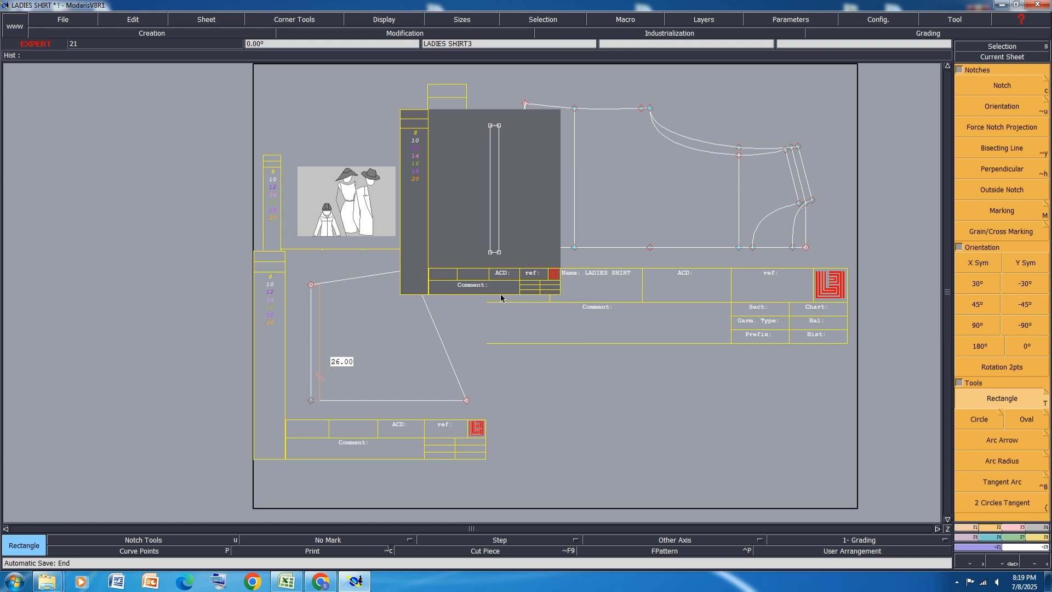
# Step: Arrange all sheets and save the model, continuing past the anomaly warnings
pyautogui.press('j')
pyautogui.hotkey('ctrl', 's')
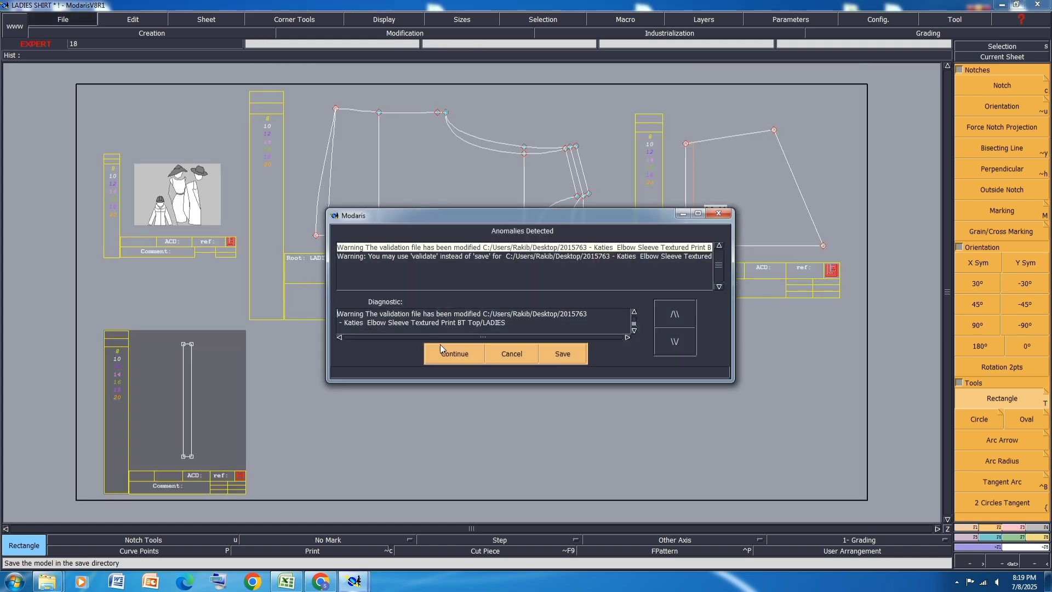
pyautogui.press('Return')
# Step: Use Sequence Division to add a midpoint on each of the cuff rectangle's two short edges
pyautogui.scroll(3, 176, 470)
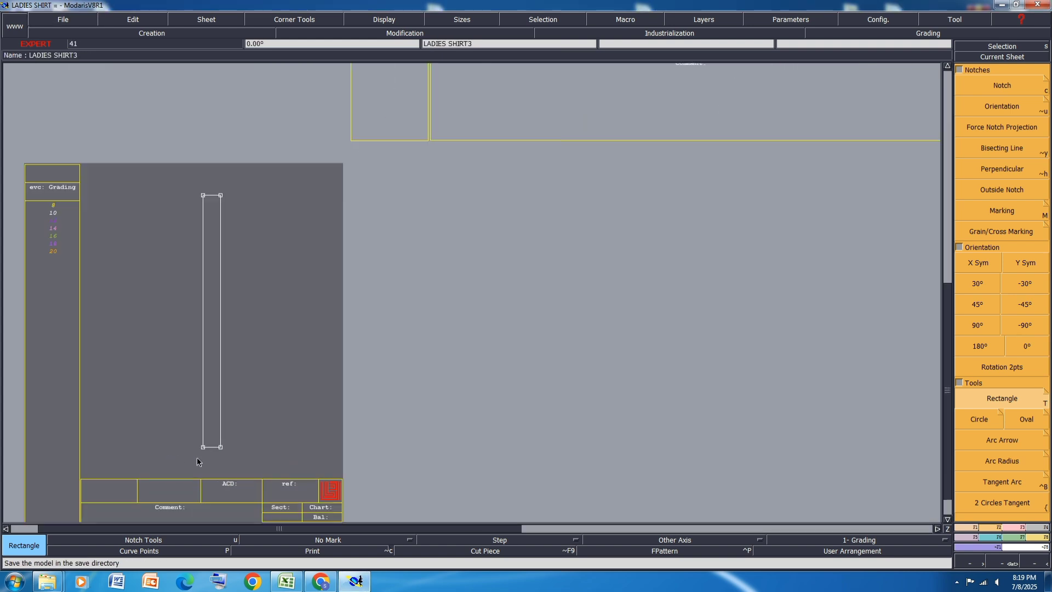
pyautogui.click(973, 529)
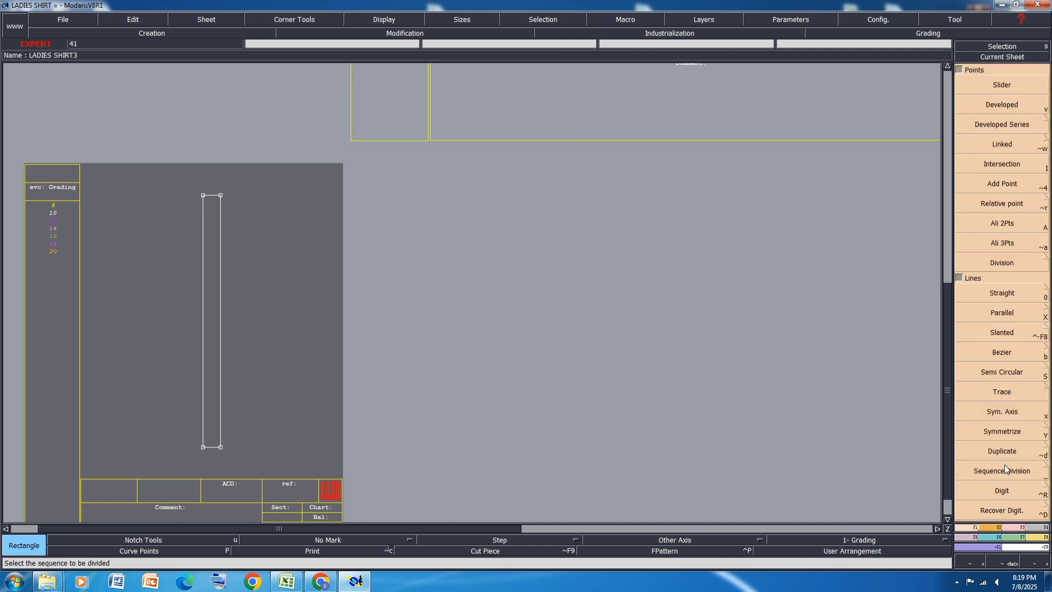
pyautogui.click(1005, 473)
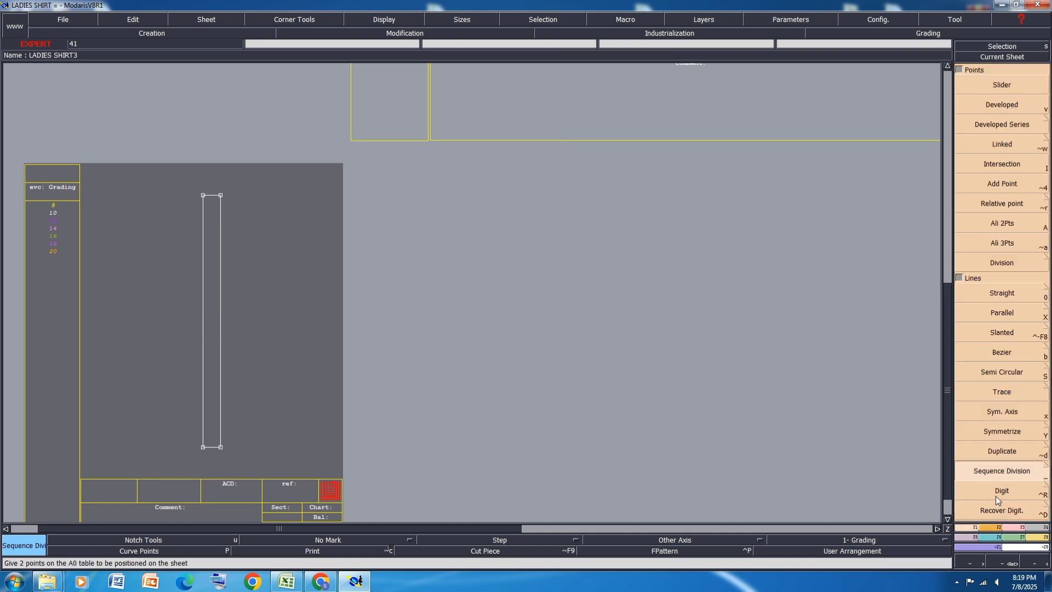
pyautogui.scroll(2, 214, 198)
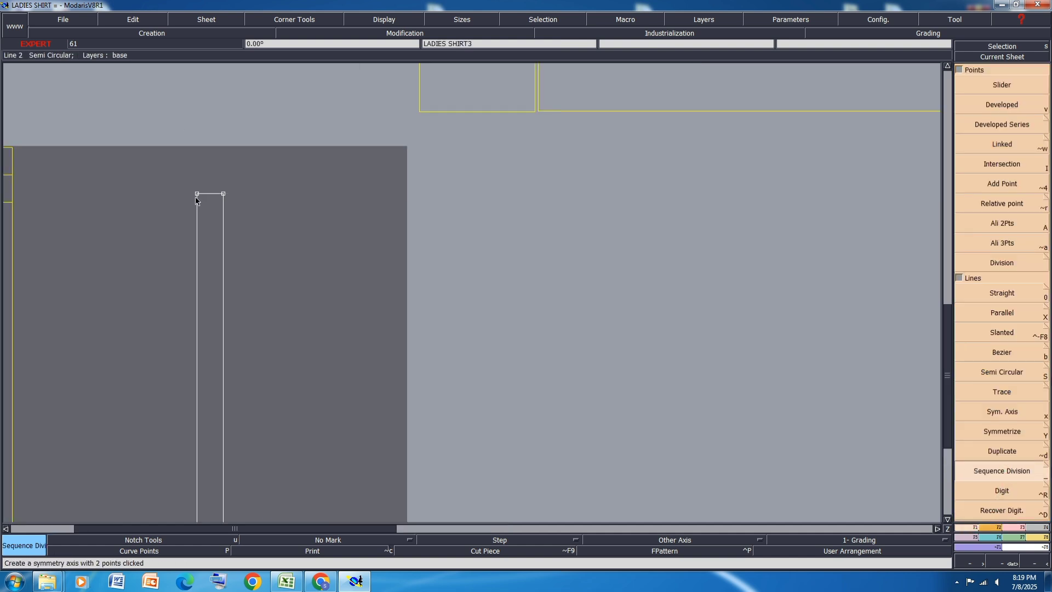
pyautogui.click(223, 194)
pyautogui.press('Return')
pyautogui.scroll(-1, 223, 194)
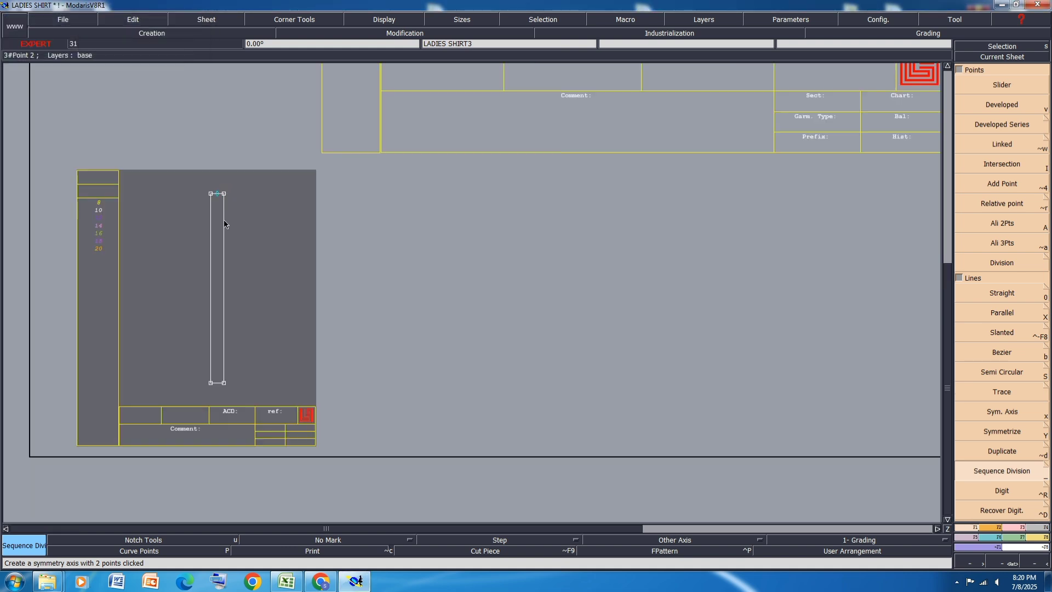
pyautogui.scroll(3, 222, 386)
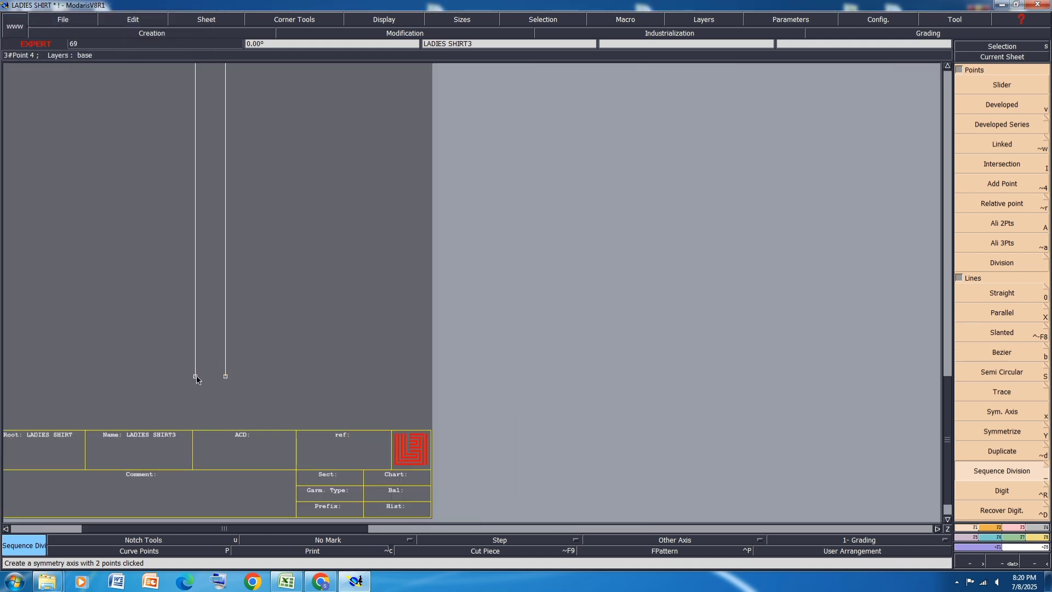
pyautogui.click(196, 377)
pyautogui.press('Return')
pyautogui.scroll(-2, 203, 428)
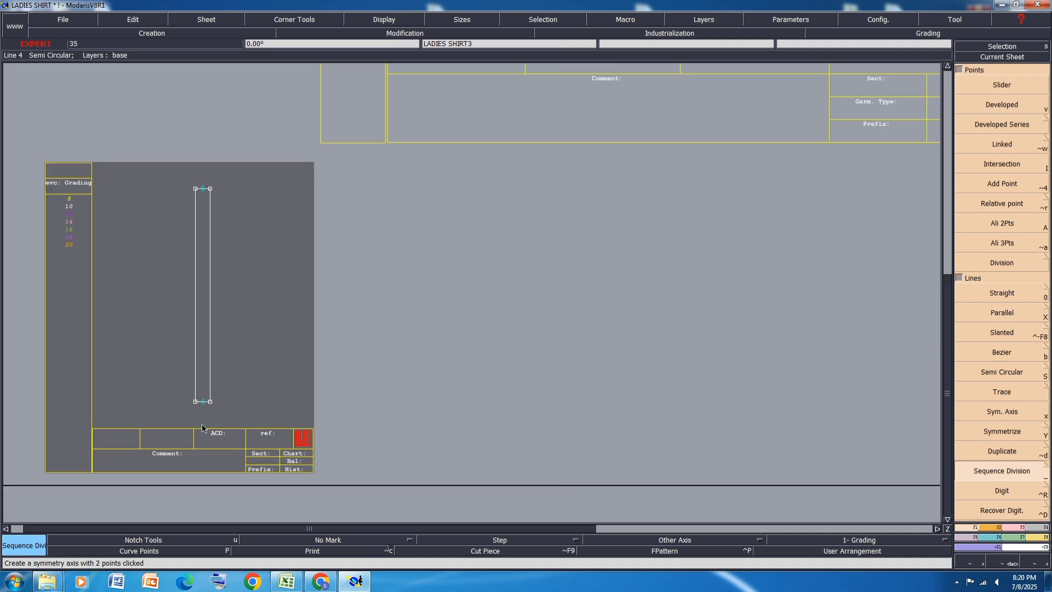
# Step: Draw a straight fold line between the midpoints of the cuff's short edges and save the model
pyautogui.click(1018, 530)
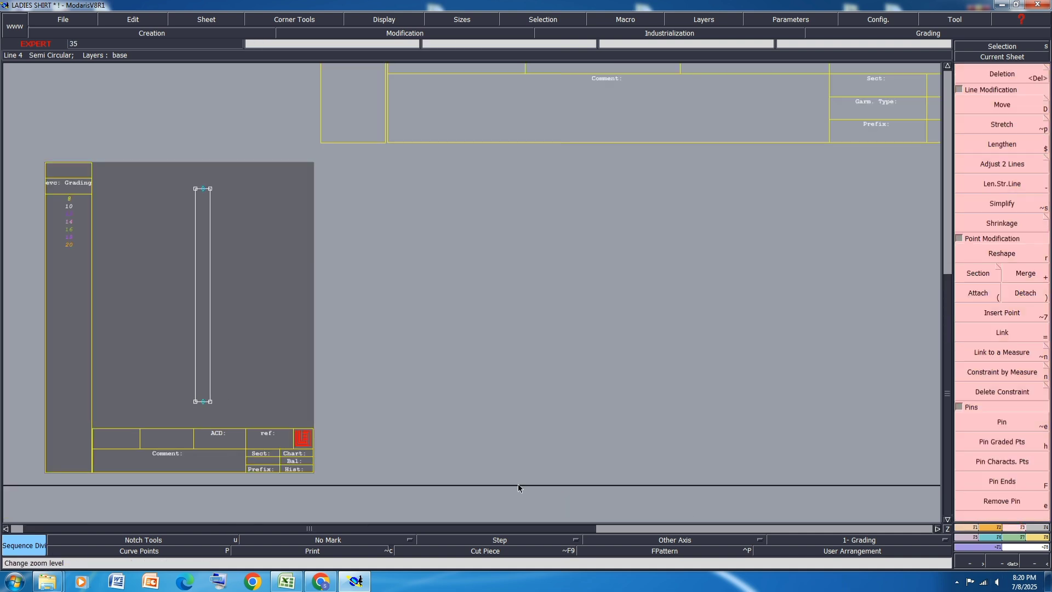
pyautogui.click(982, 314)
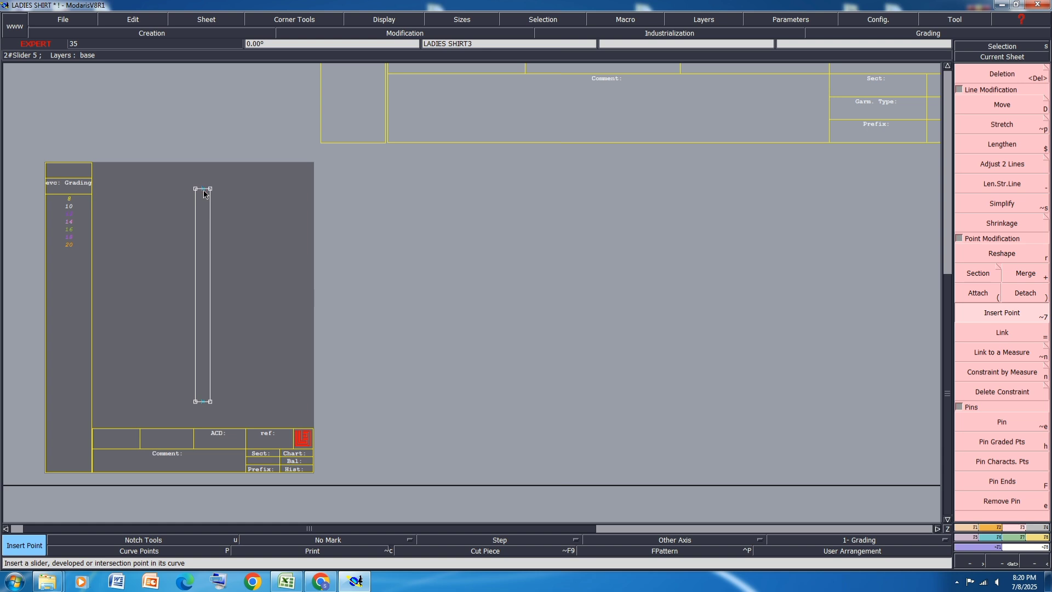
pyautogui.press('d')
pyautogui.click(203, 189)
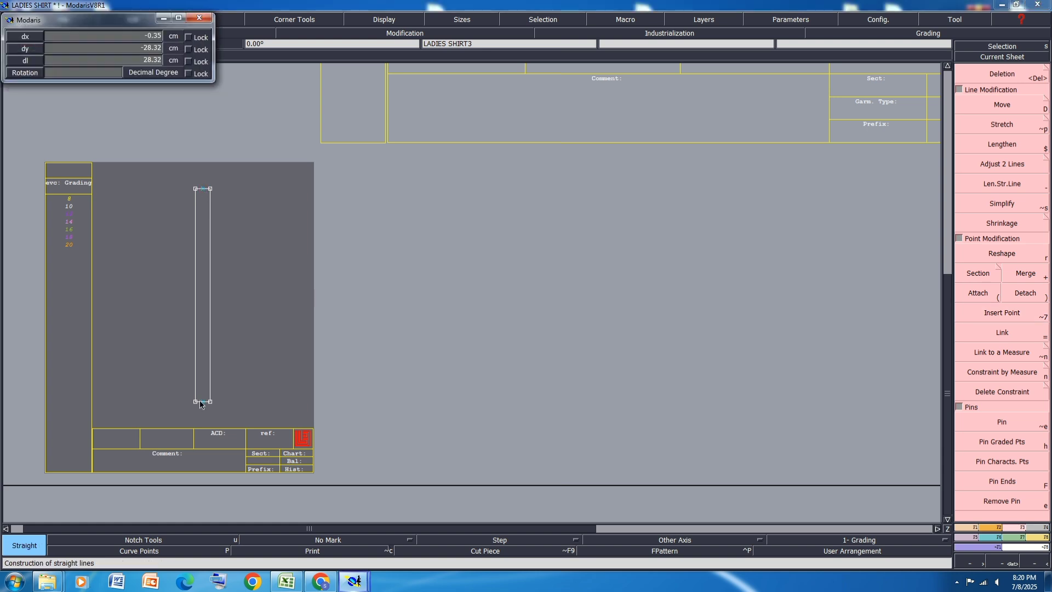
pyautogui.click(203, 402)
pyautogui.hotkey('ctrl', 's')
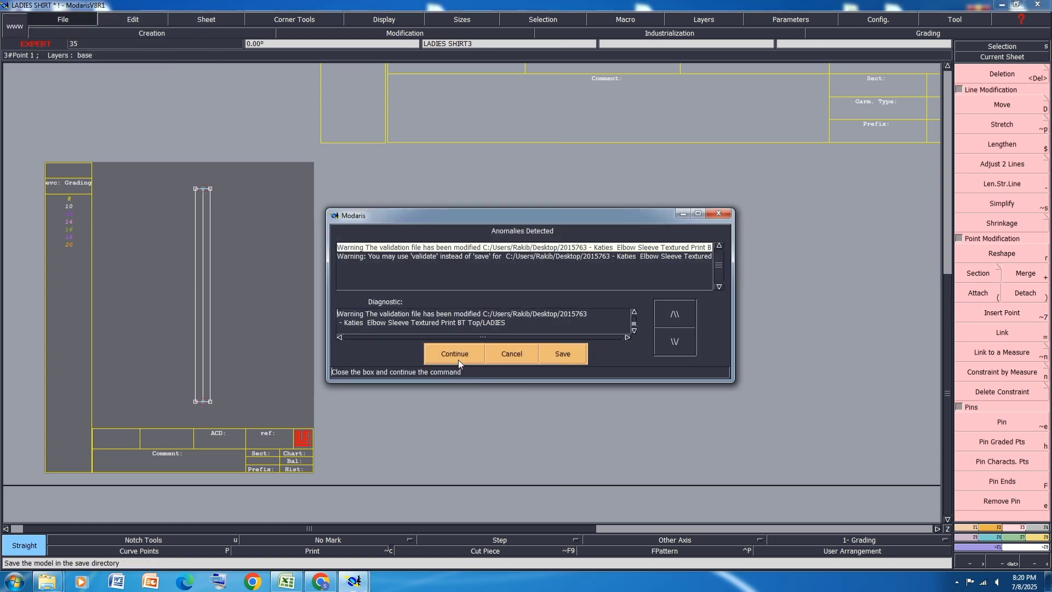
pyautogui.click(447, 350)
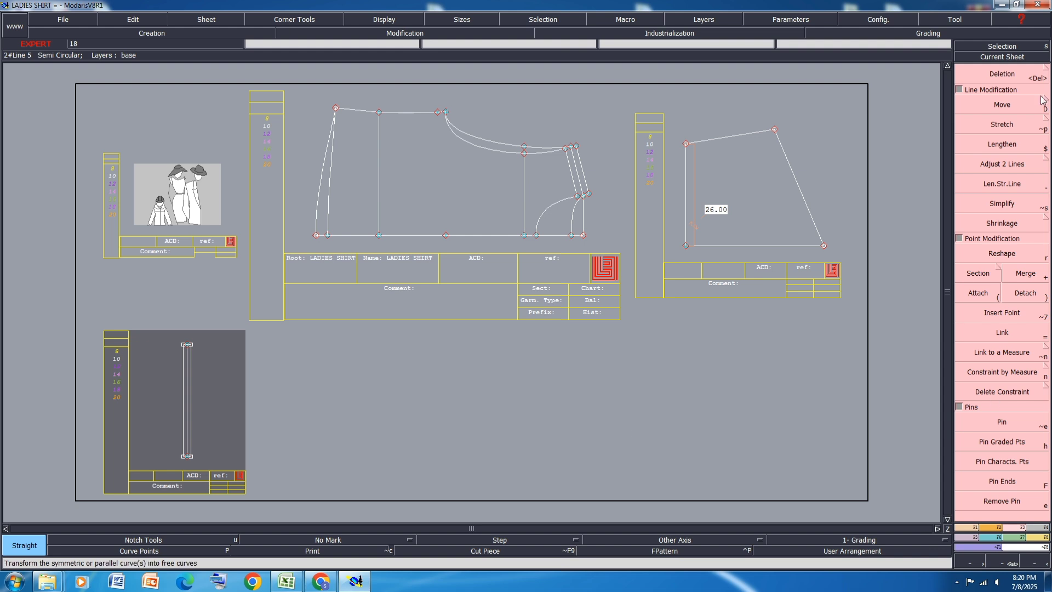
# Step: Show the curve handles and reshape the sleeve's straight cap line, bulging it outward at the cap top and hollowing it near the underarm
pyautogui.click(828, 112)
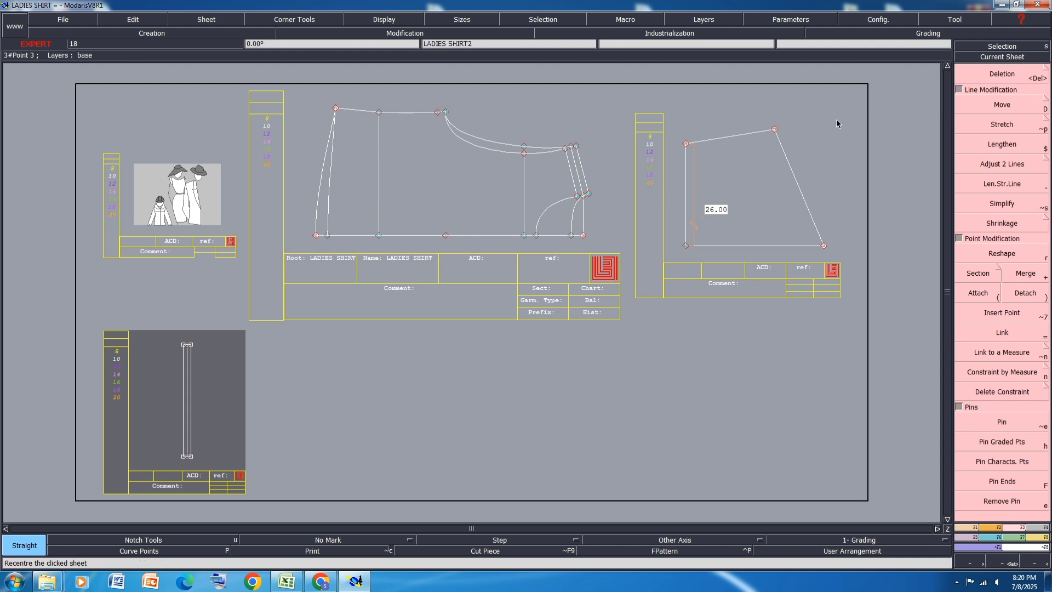
pyautogui.scroll(2, 834, 143)
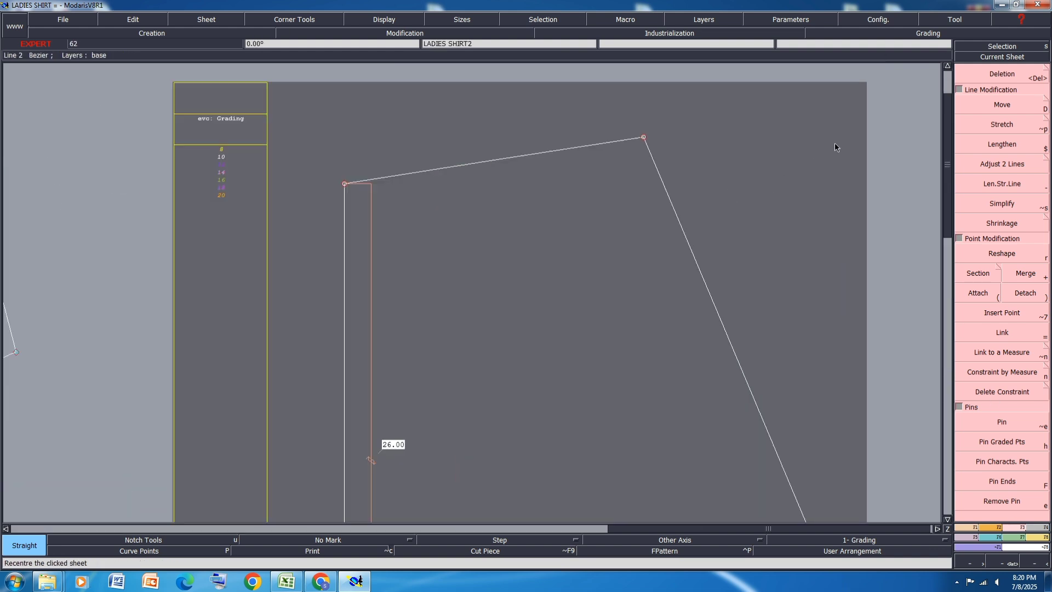
pyautogui.scroll(-2, 402, 108)
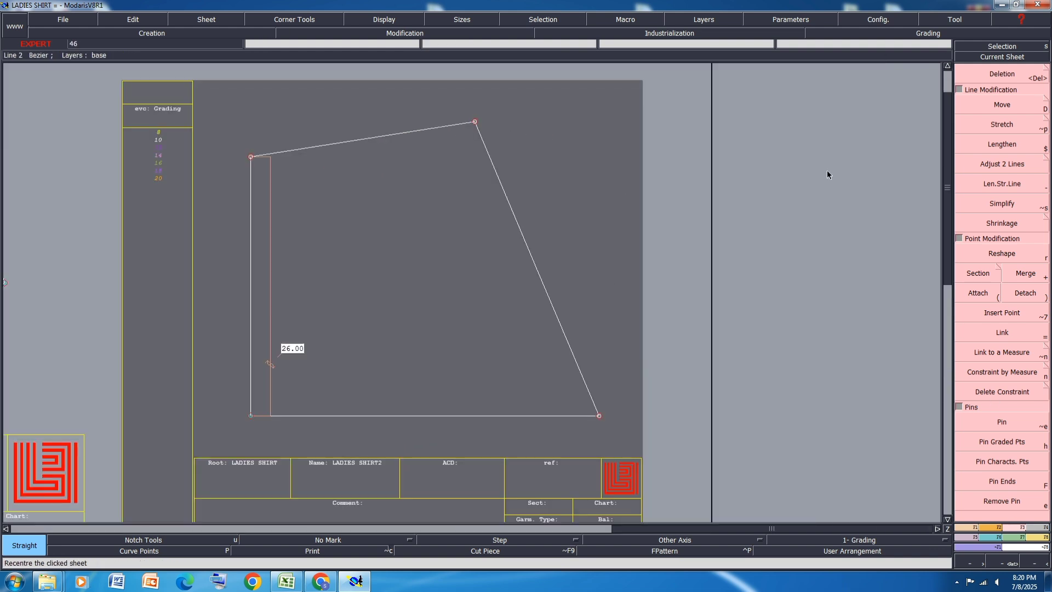
pyautogui.click(379, 20)
pyautogui.click(381, 241)
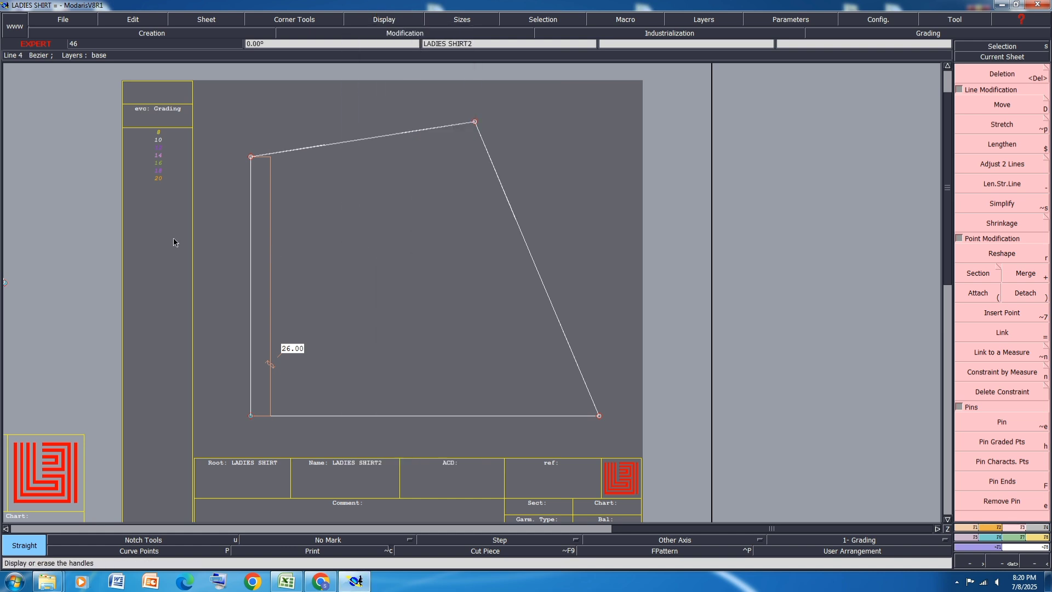
pyautogui.click(1002, 251)
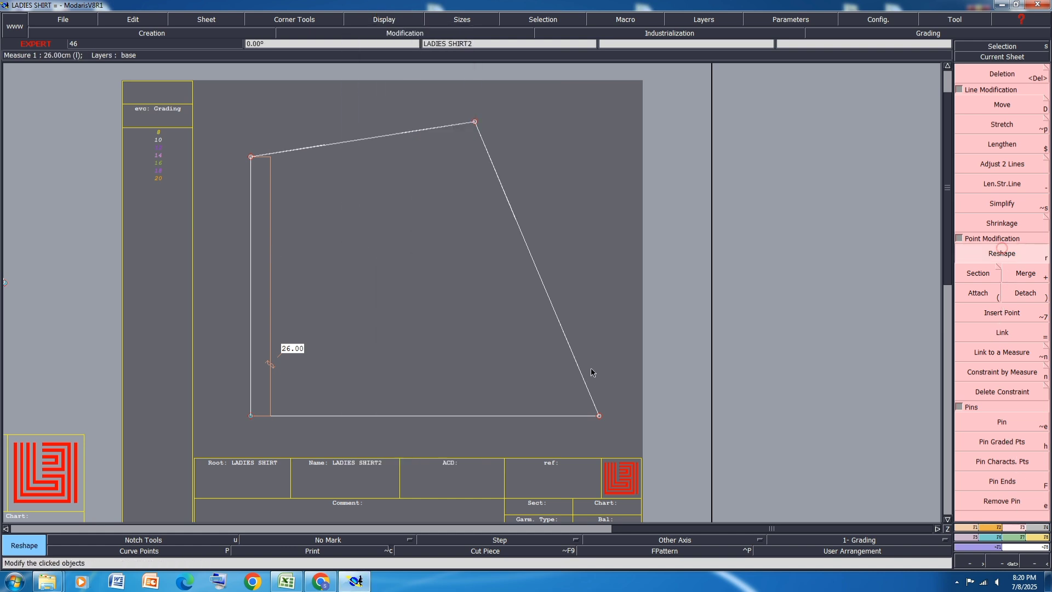
pyautogui.moveTo(574, 355); pyautogui.dragTo(601, 274)
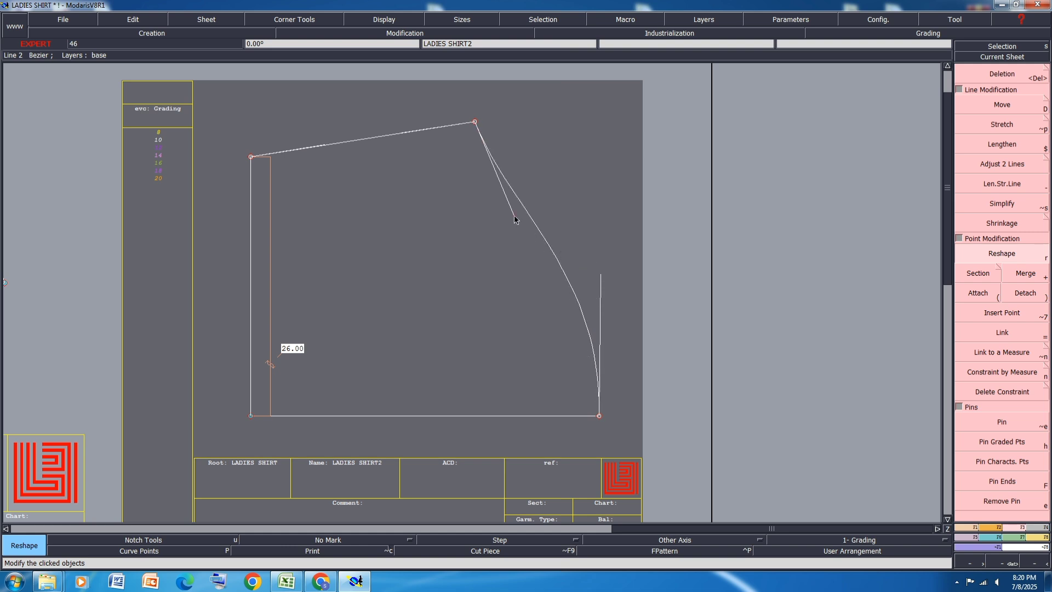
pyautogui.moveTo(515, 220); pyautogui.dragTo(505, 218)
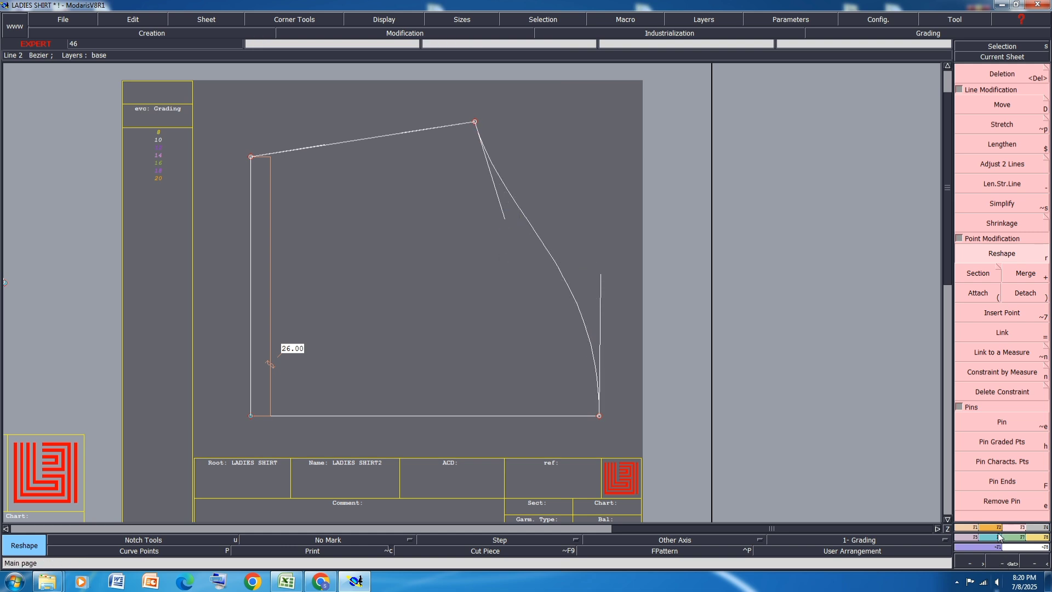
pyautogui.scroll(3, 635, 359)
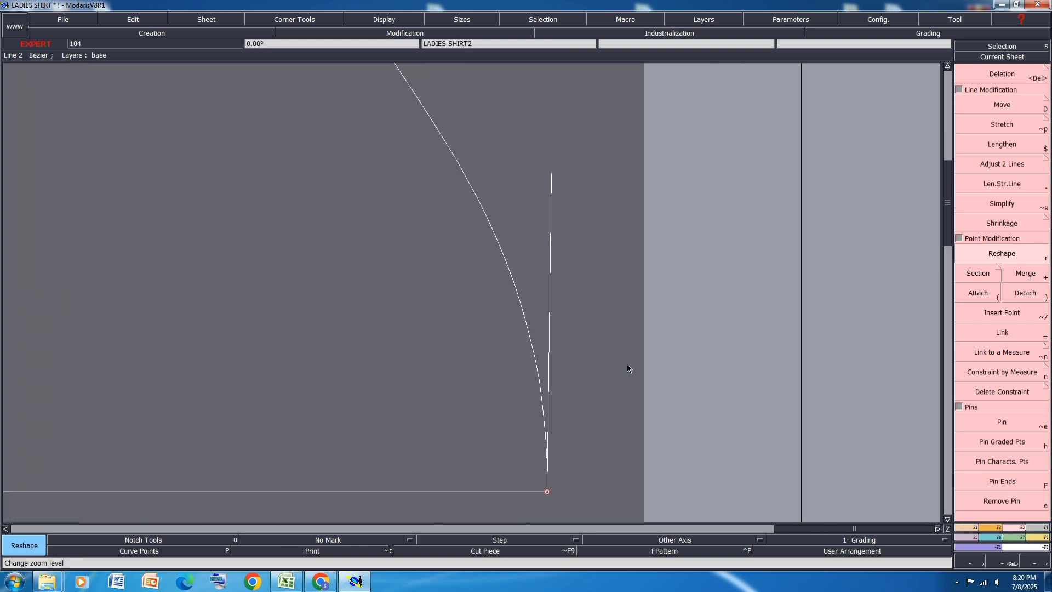
# Step: Mirror the cap curve about an axis along the underarm seam to check its join, and undo the mirror and axis
pyautogui.click(971, 529)
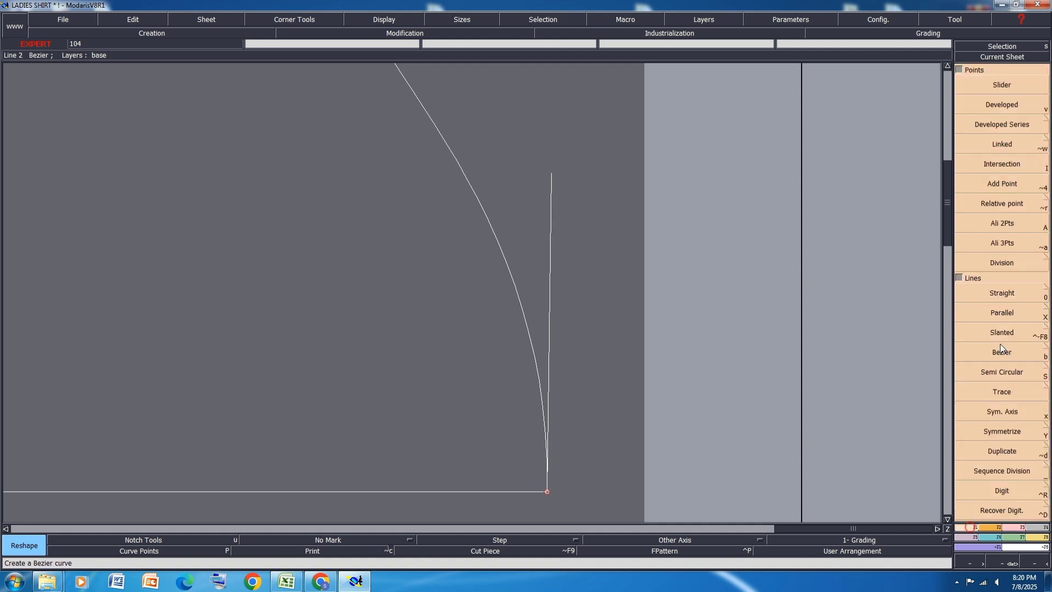
pyautogui.click(1003, 411)
pyautogui.scroll(1, 774, 415)
pyautogui.scroll(-4, 747, 351)
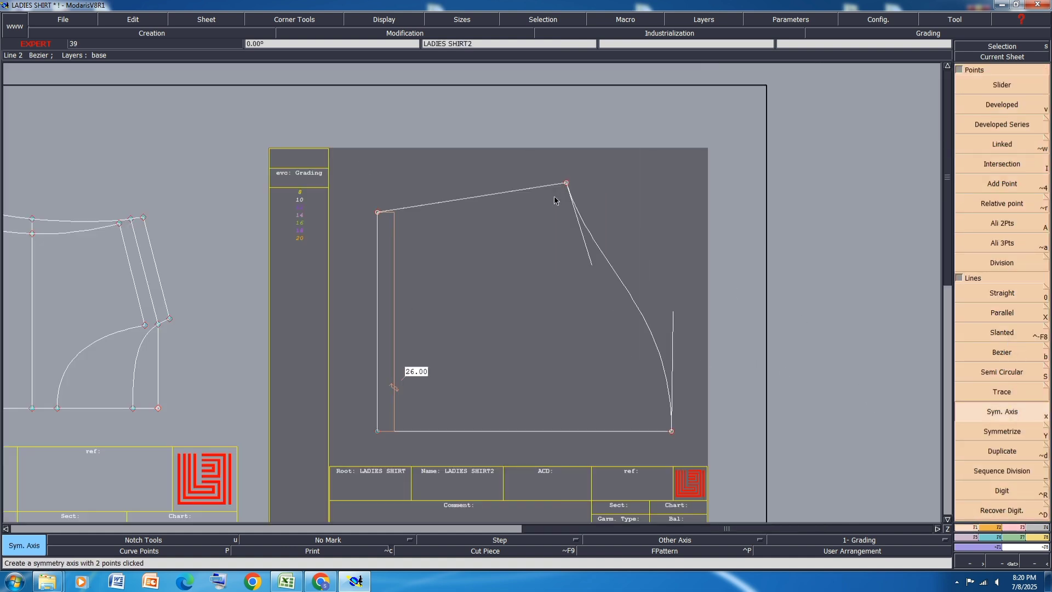
pyautogui.click(526, 190)
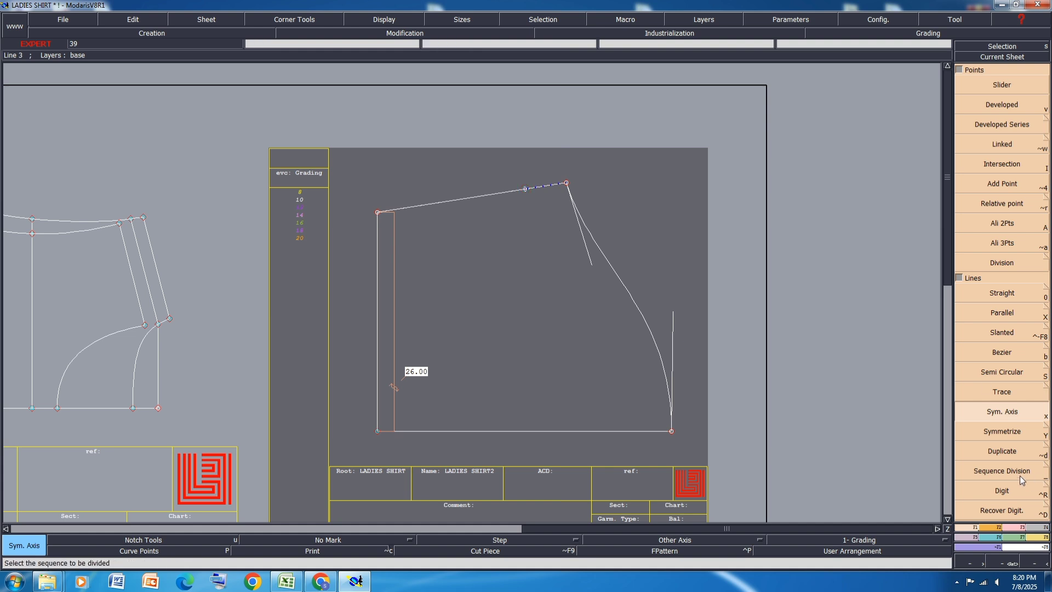
pyautogui.click(1006, 429)
pyautogui.click(623, 274)
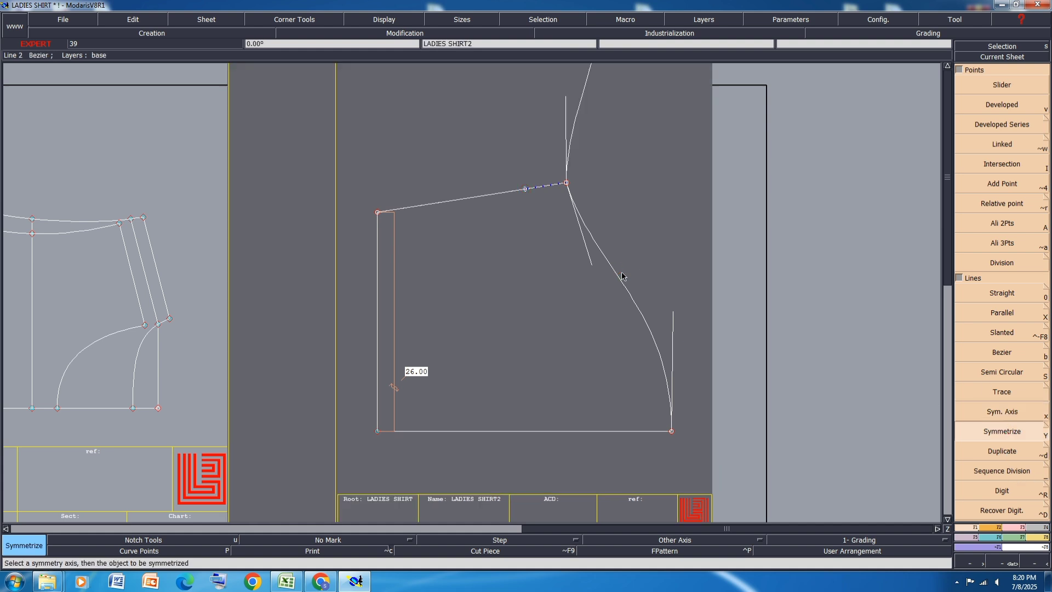
pyautogui.hotkey('ctrl', 'z')
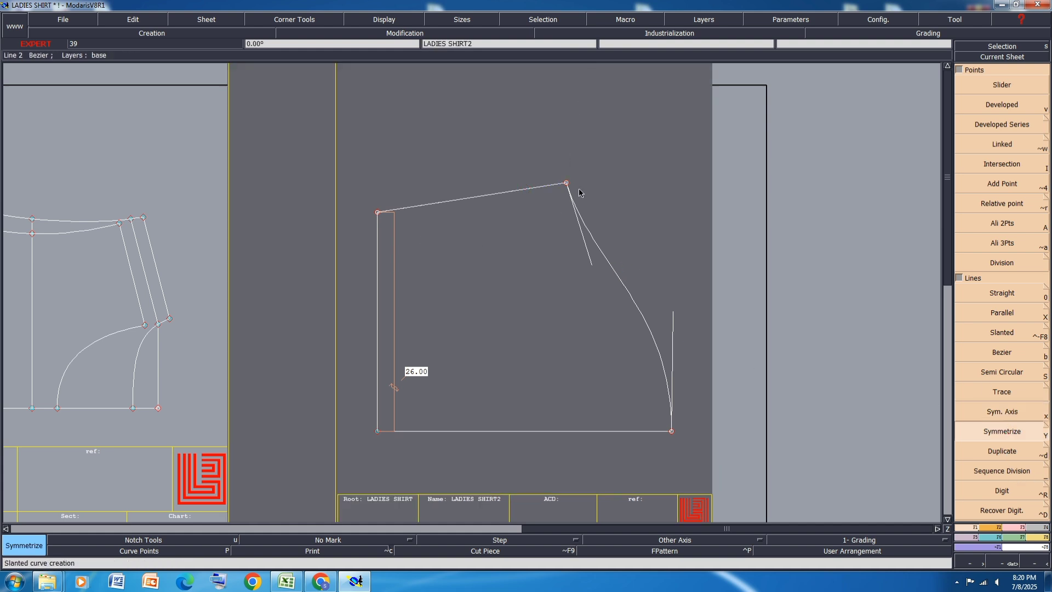
# Step: Draw a second Bezier cap line from the sleeve's underarm point to the cap top
pyautogui.press('b')
pyautogui.click(567, 183)
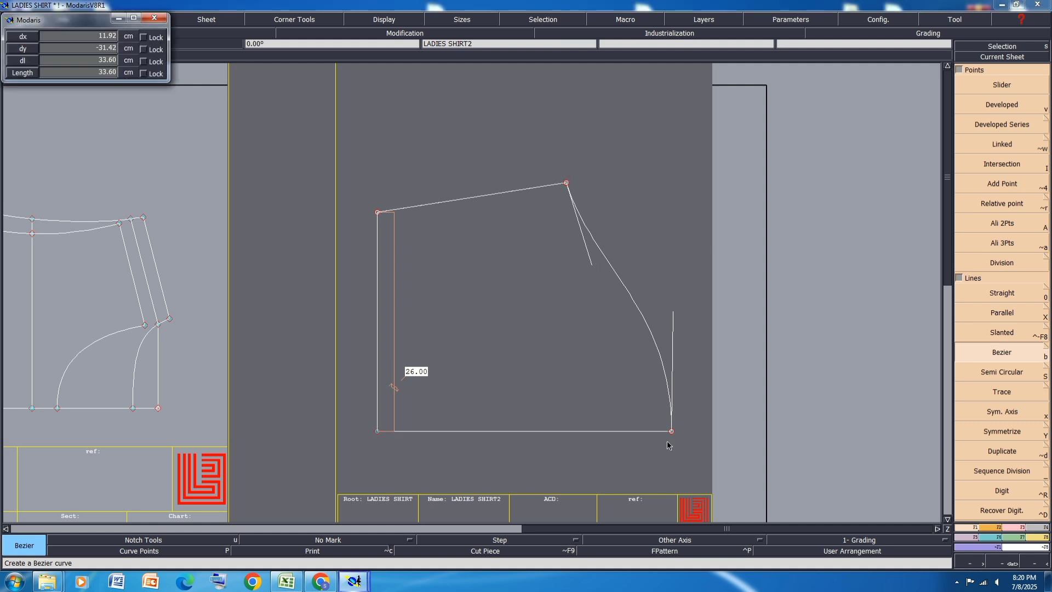
pyautogui.click(671, 432)
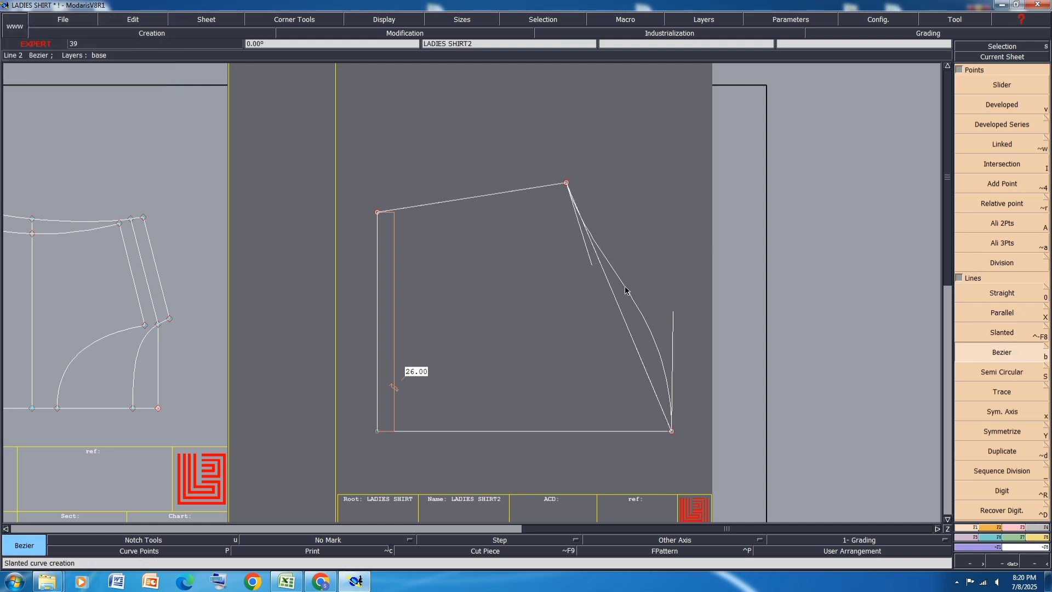
# Step: Reshape the second cap line into a more deeply hollowed S-curve just inside the first one
pyautogui.click(1015, 529)
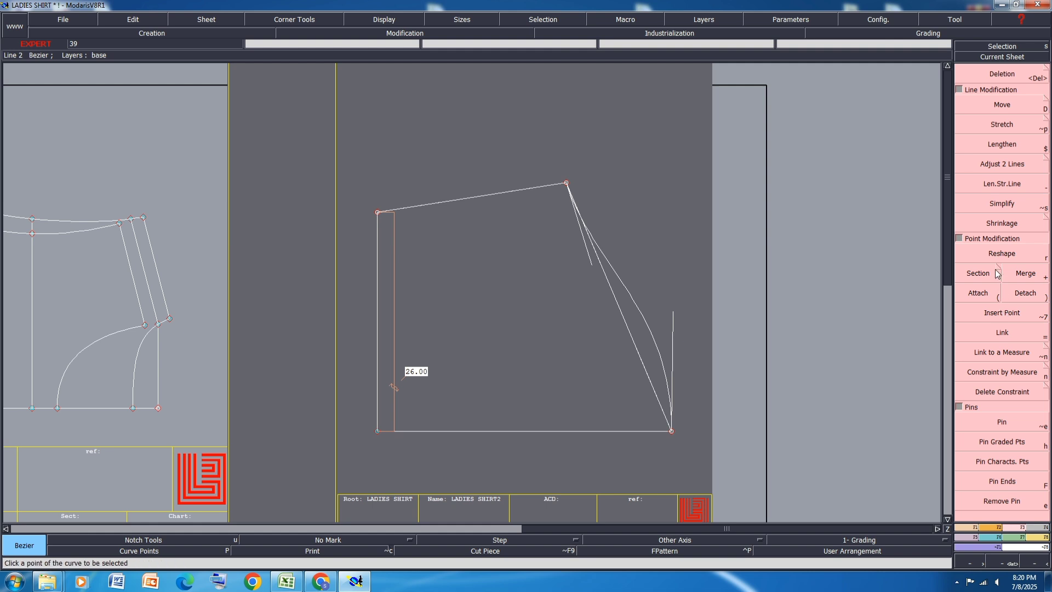
pyautogui.click(1002, 253)
pyautogui.scroll(1, 609, 253)
pyautogui.click(588, 255)
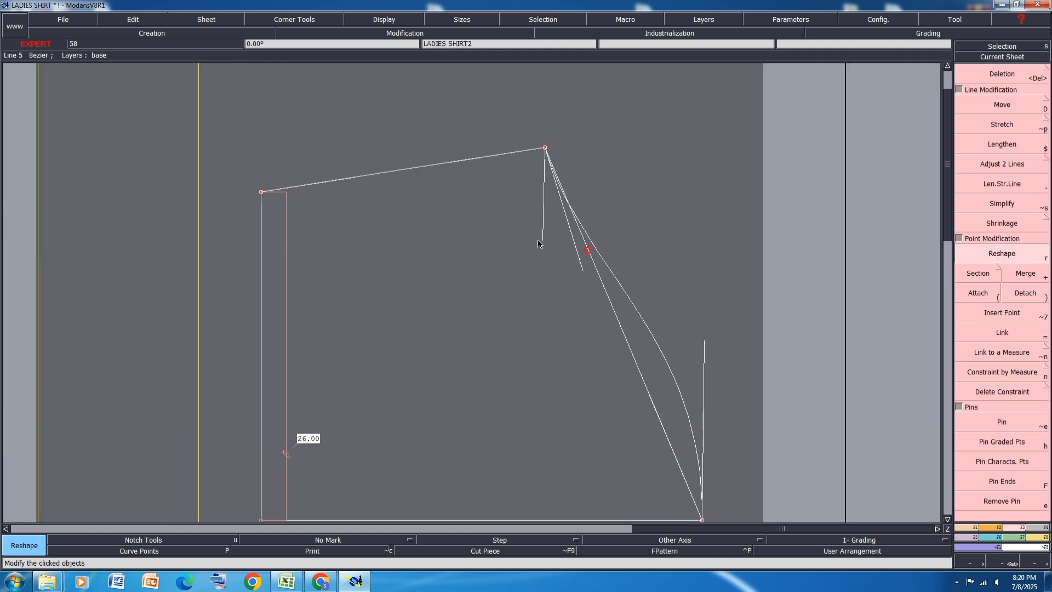
pyautogui.click(550, 257)
pyautogui.click(652, 406)
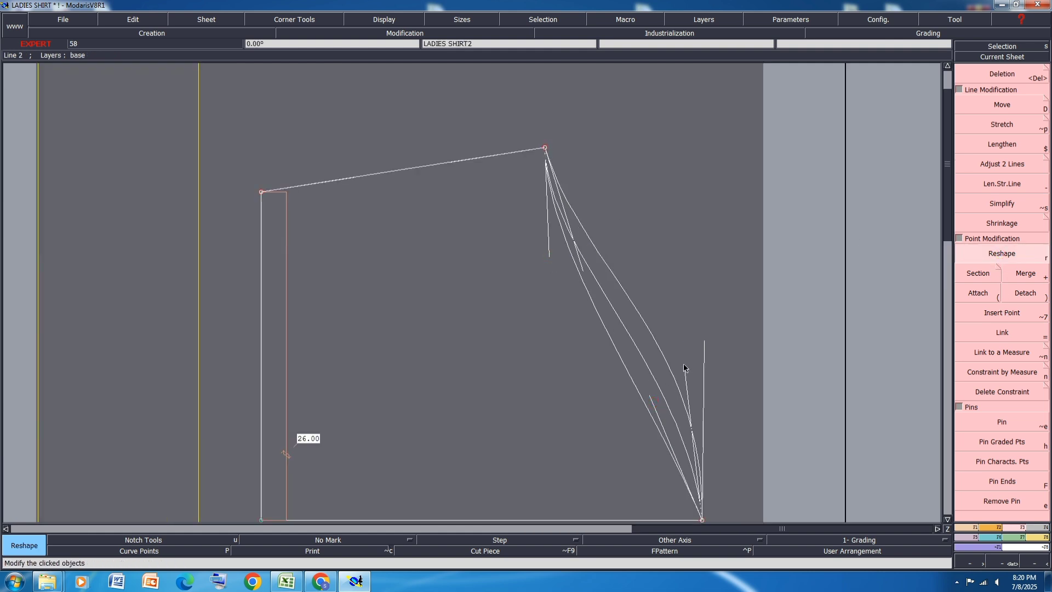
pyautogui.click(695, 368)
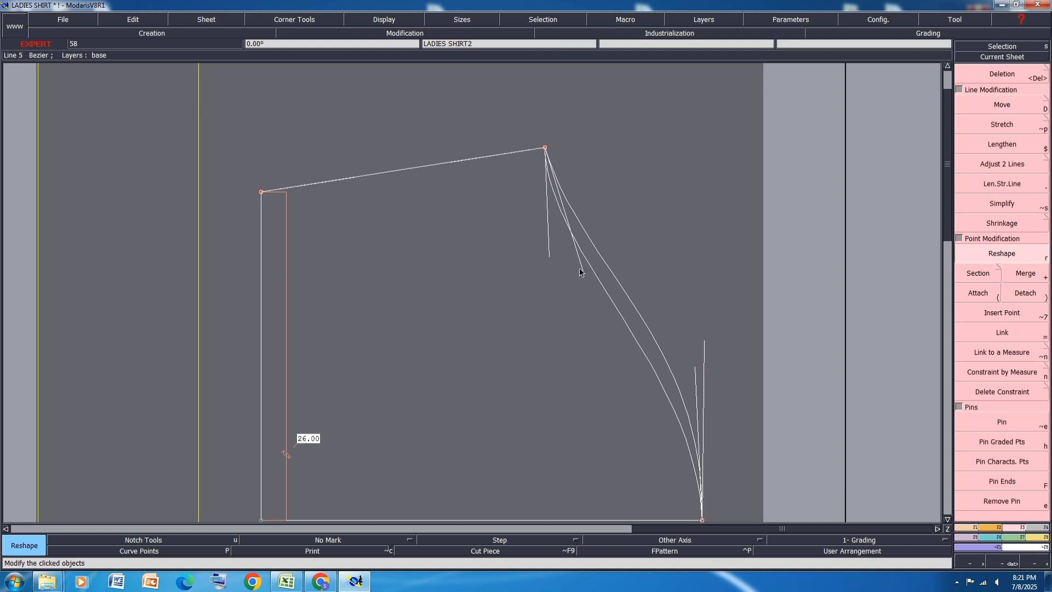
pyautogui.click(549, 253)
pyautogui.click(551, 255)
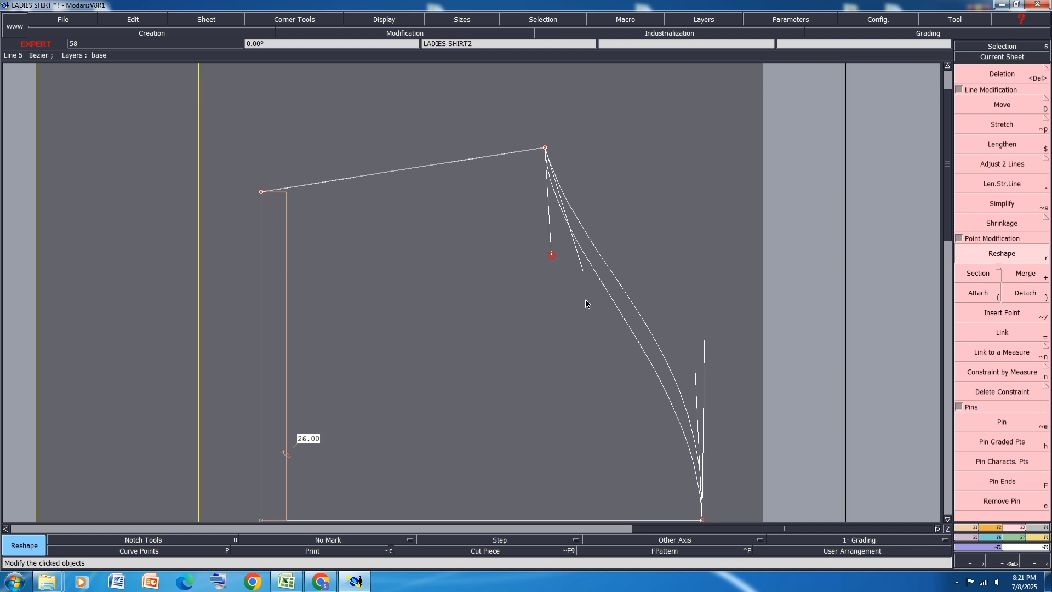
# Step: Mirror the inner cap curve about an underarm seam axis to check its join, undo both, and hide the curve handles
pyautogui.click(962, 526)
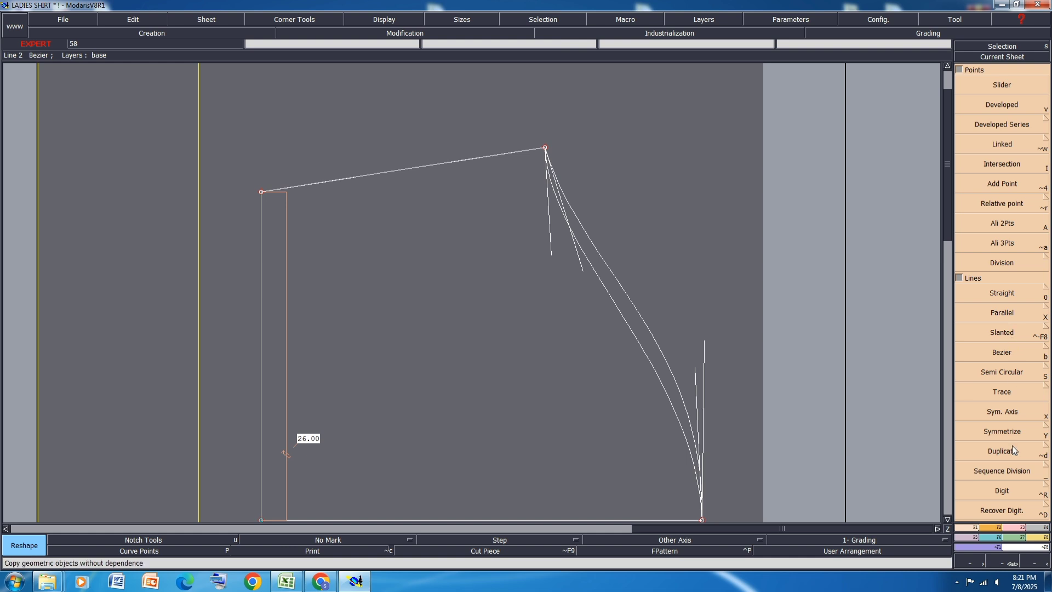
pyautogui.click(1012, 410)
pyautogui.click(546, 148)
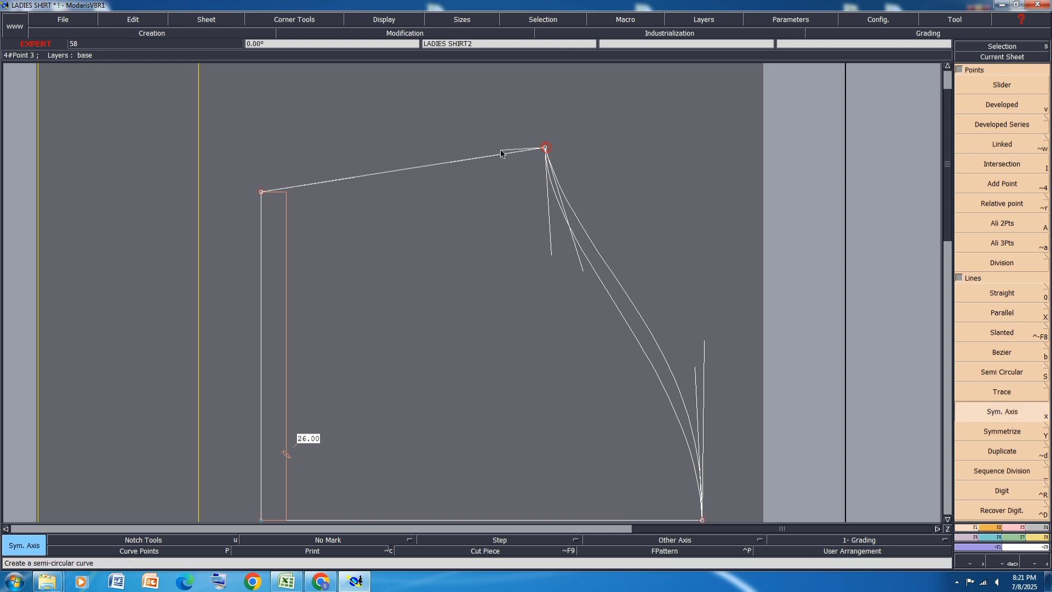
pyautogui.click(500, 154)
pyautogui.hotkey('shift', 'y')
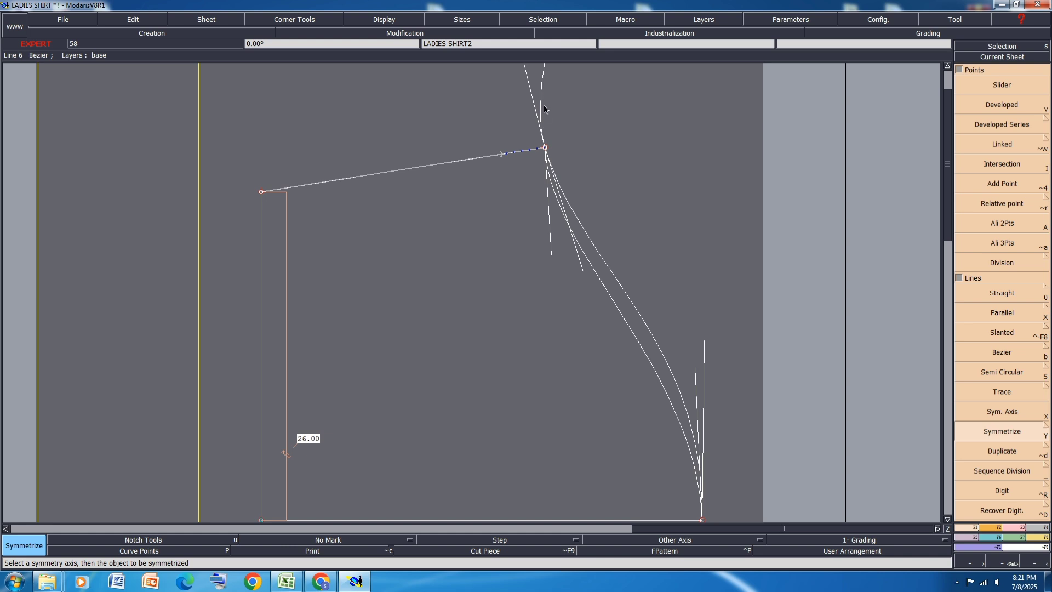
pyautogui.hotkey('ctrl', 'z')
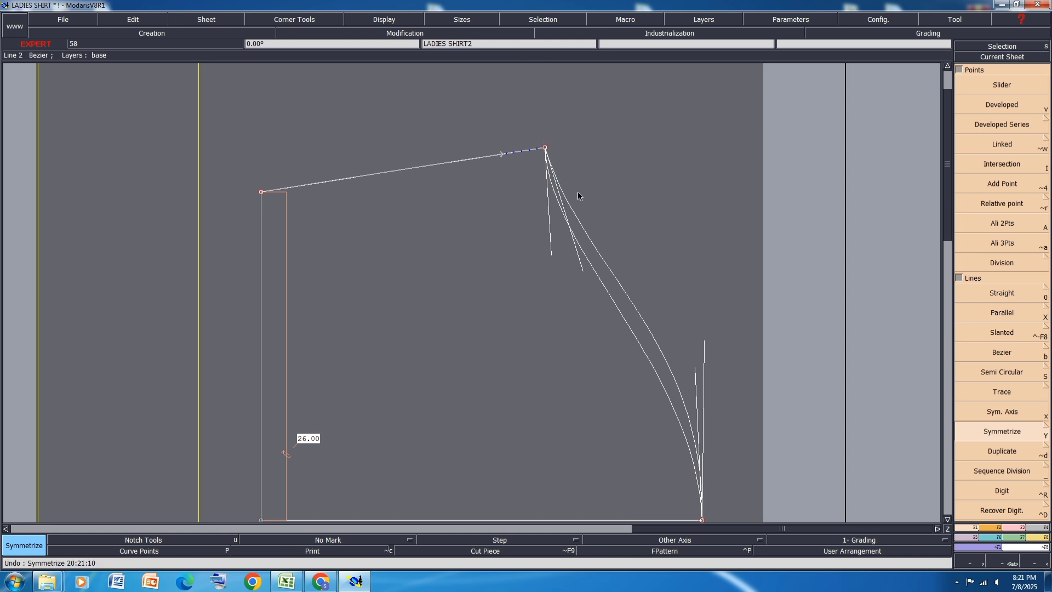
pyautogui.scroll(-2, 555, 152)
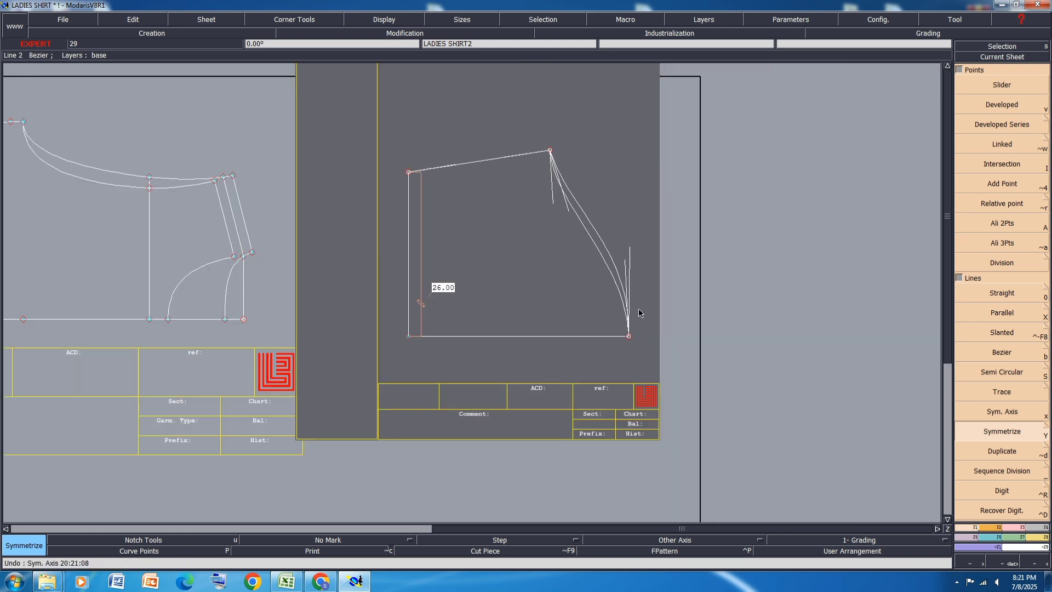
# Step: Mirror a cap curve about an axis on the sleeve's centre line to check the cap top, and undo the mirror and axis
pyautogui.click(1003, 411)
pyautogui.click(628, 336)
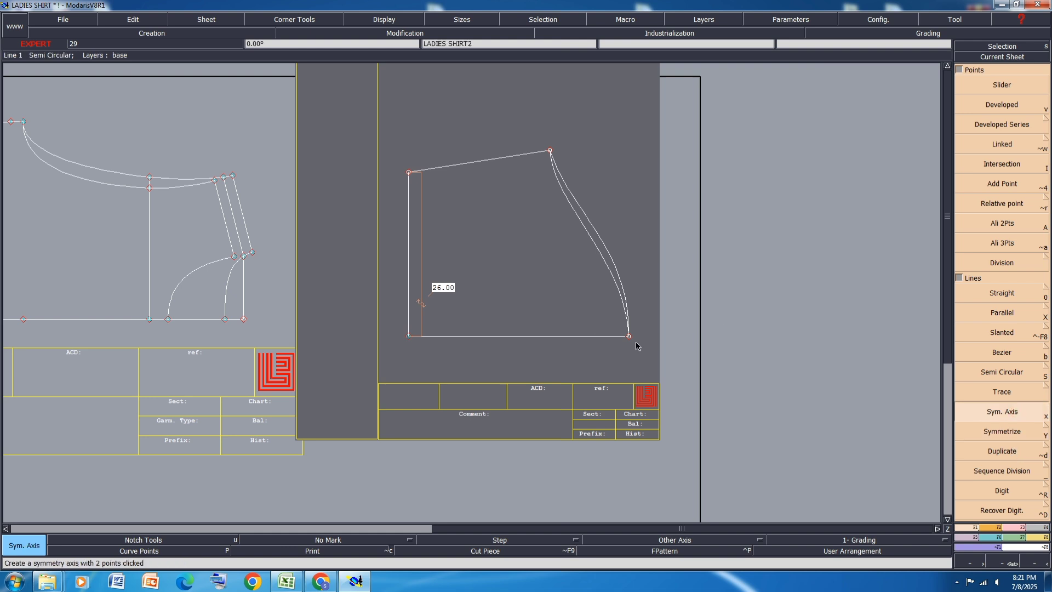
pyautogui.click(596, 336)
pyautogui.click(1002, 432)
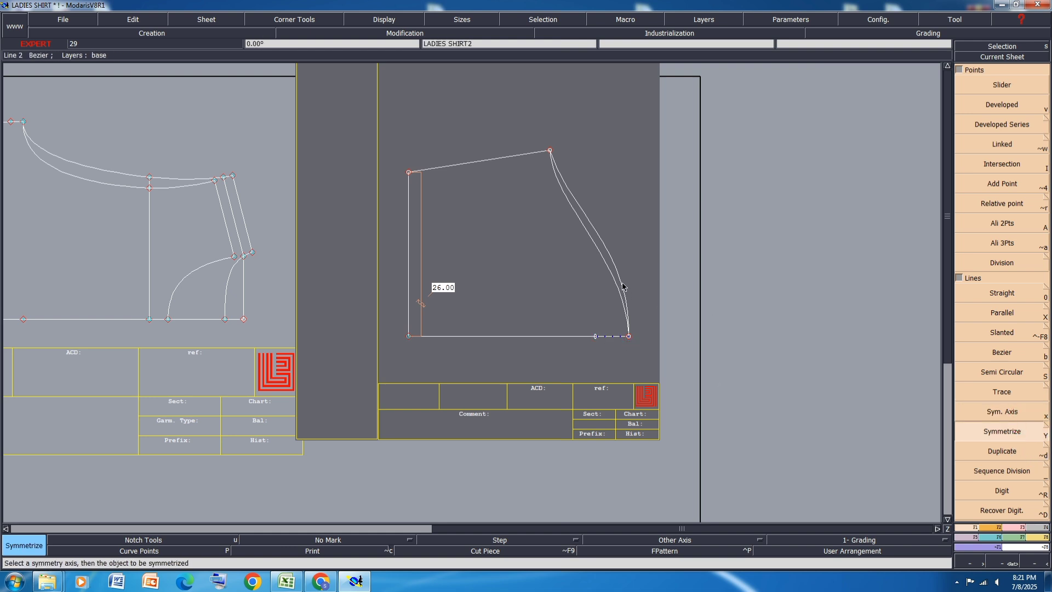
pyautogui.click(623, 285)
pyautogui.scroll(4, 628, 318)
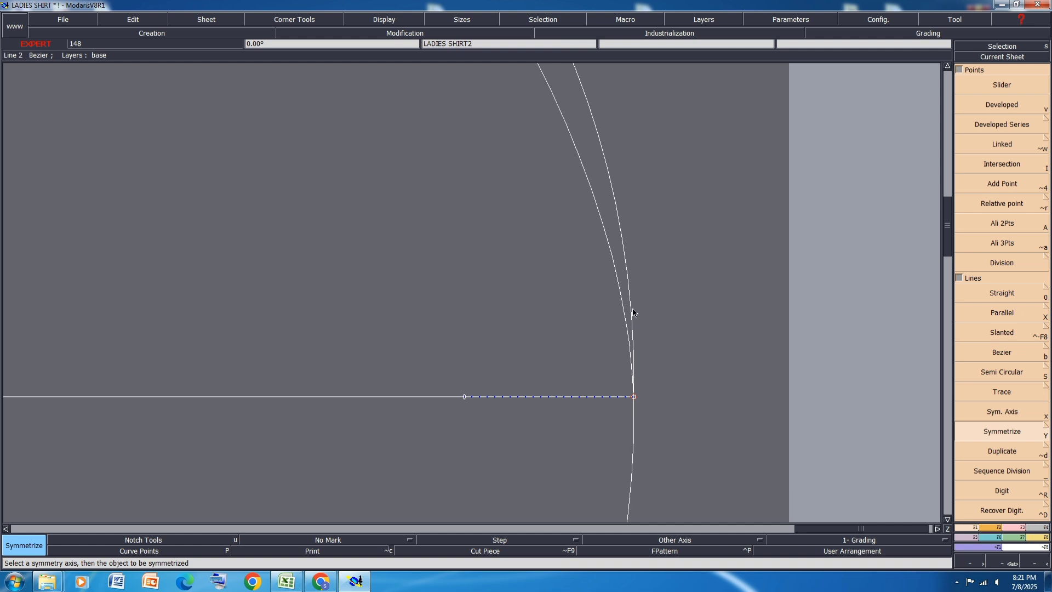
pyautogui.hotkey('ctrl', 'z')
pyautogui.hotkey('ctrl', 'z')
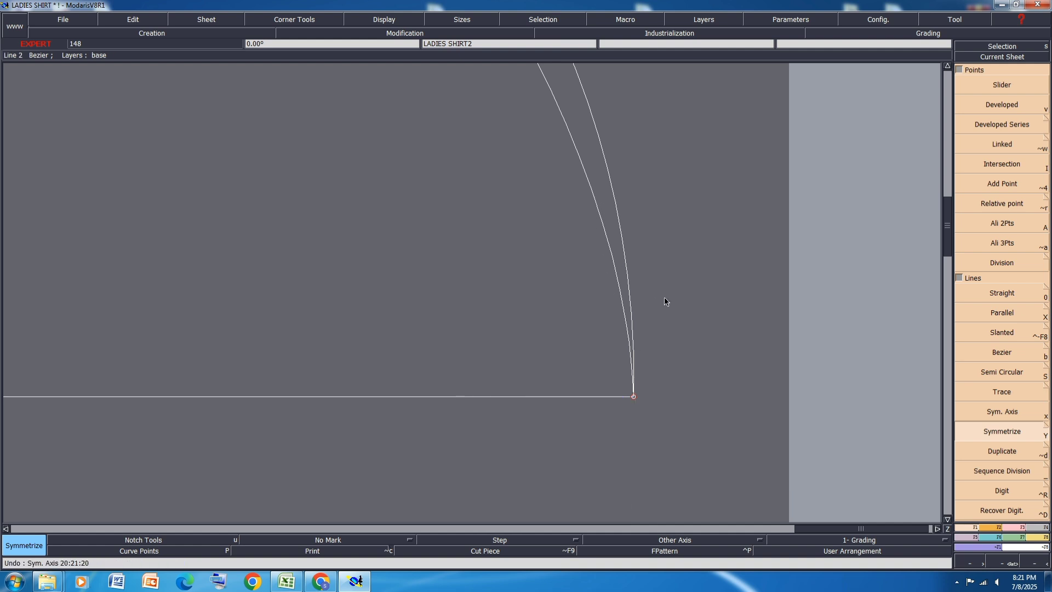
# Step: Save the model and arrange all the sheets on the desk
pyautogui.hotkey('ctrl', 's')
pyautogui.click(451, 352)
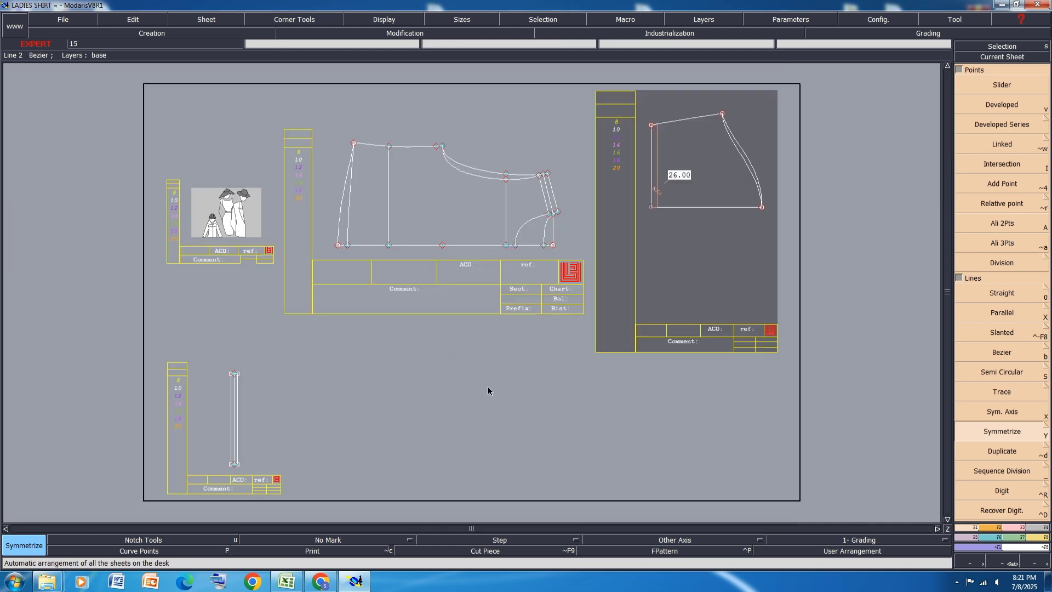
# Step: Measure both armhole curves of the body in the measurement spreadsheet and accumulate their lengths
pyautogui.scroll(2, 642, 90)
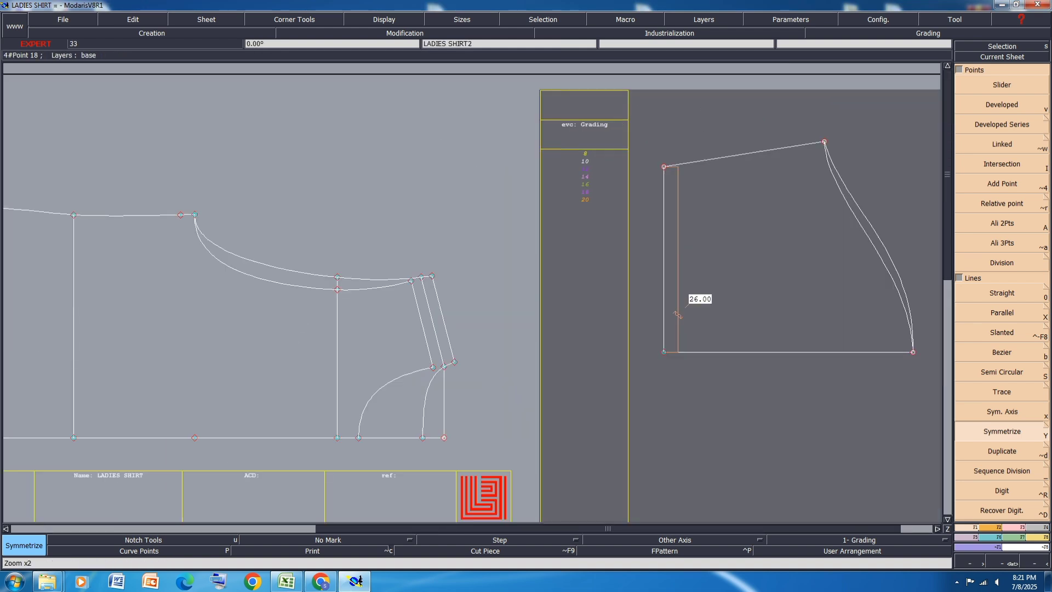
pyautogui.click(1039, 538)
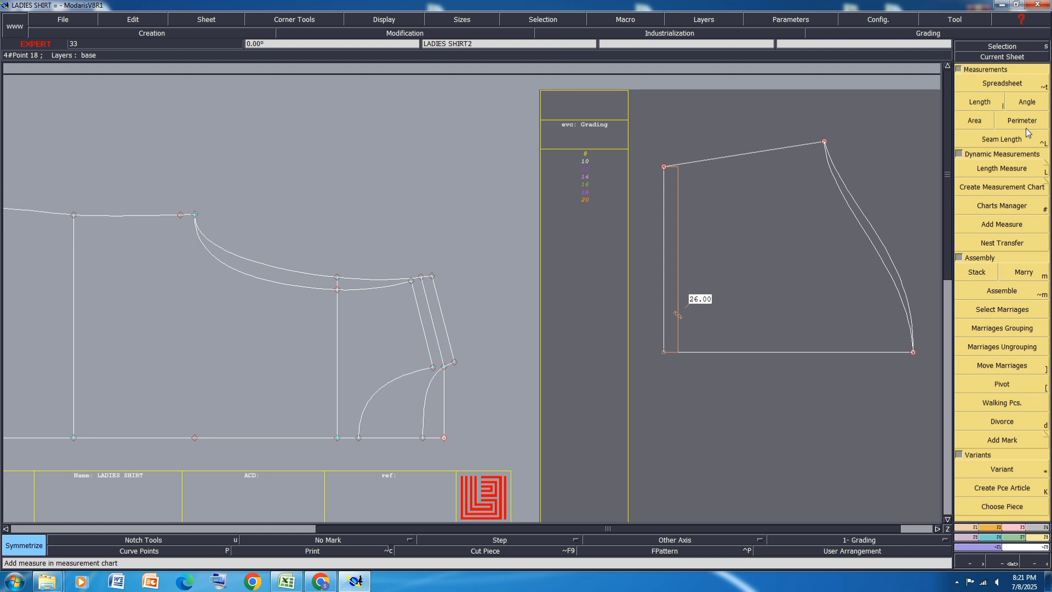
pyautogui.click(1010, 85)
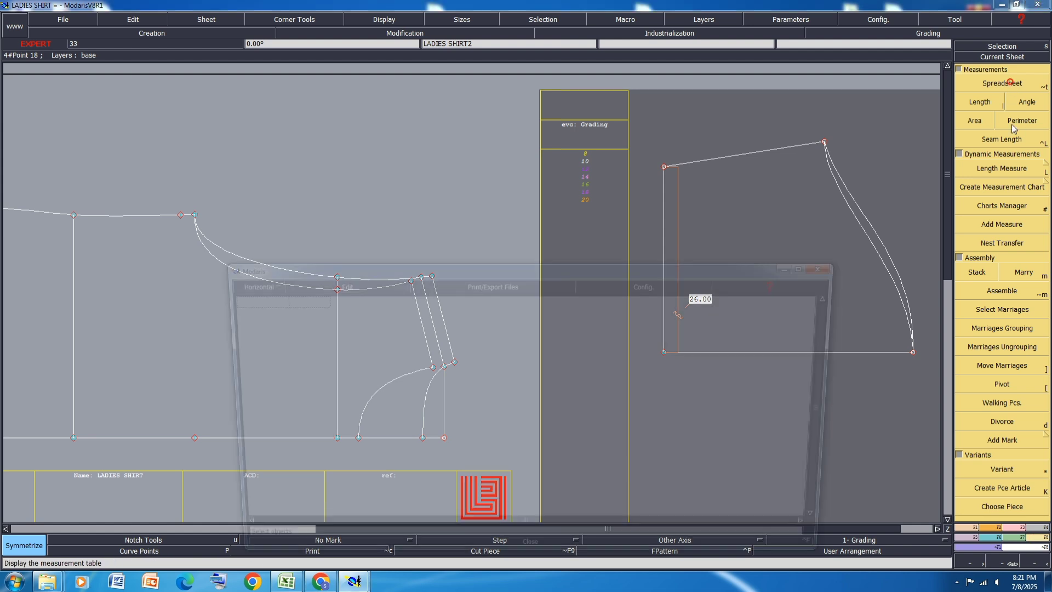
pyautogui.moveTo(334, 365); pyautogui.dragTo(301, 366)
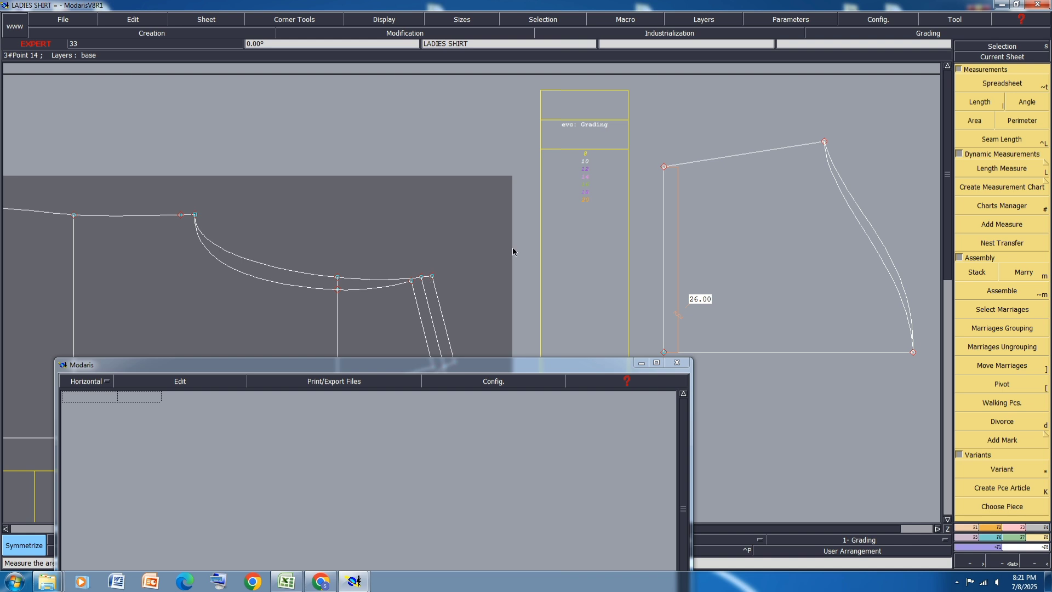
pyautogui.click(981, 103)
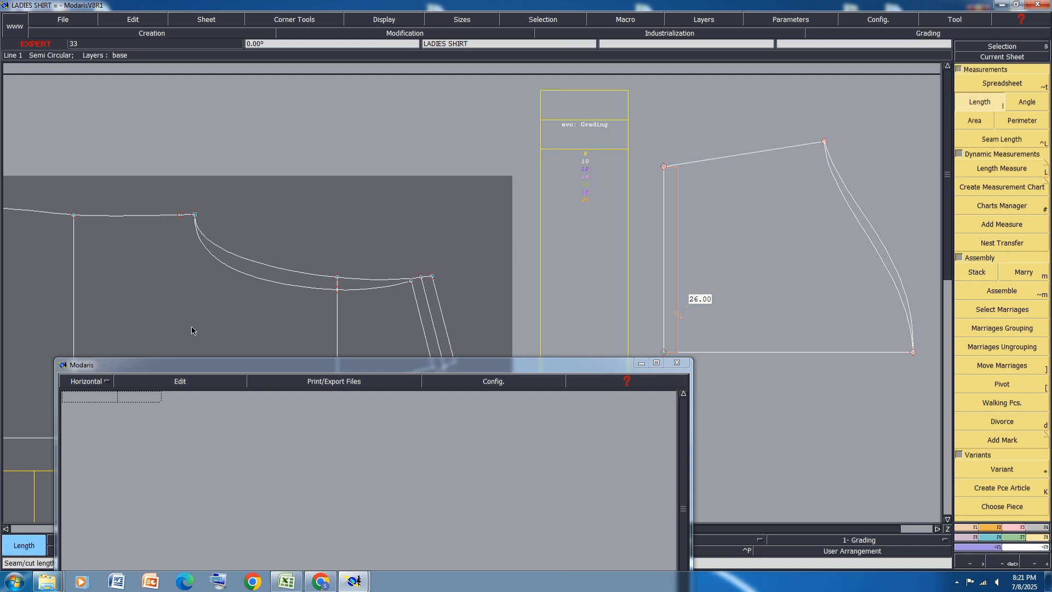
pyautogui.click(195, 214)
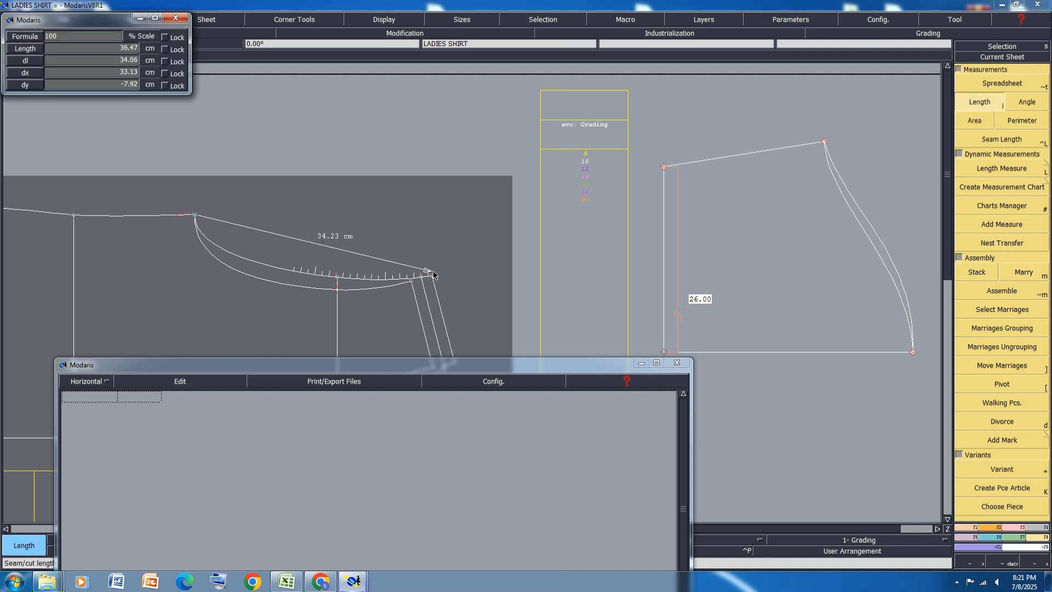
pyautogui.click(412, 283)
pyautogui.click(412, 282)
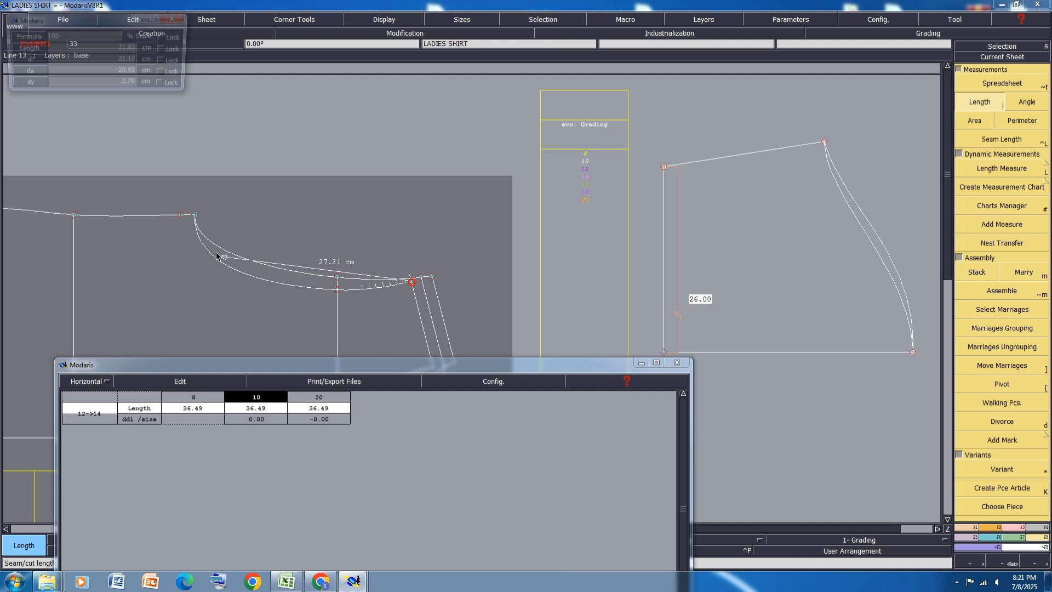
pyautogui.click(195, 214)
pyautogui.click(165, 379)
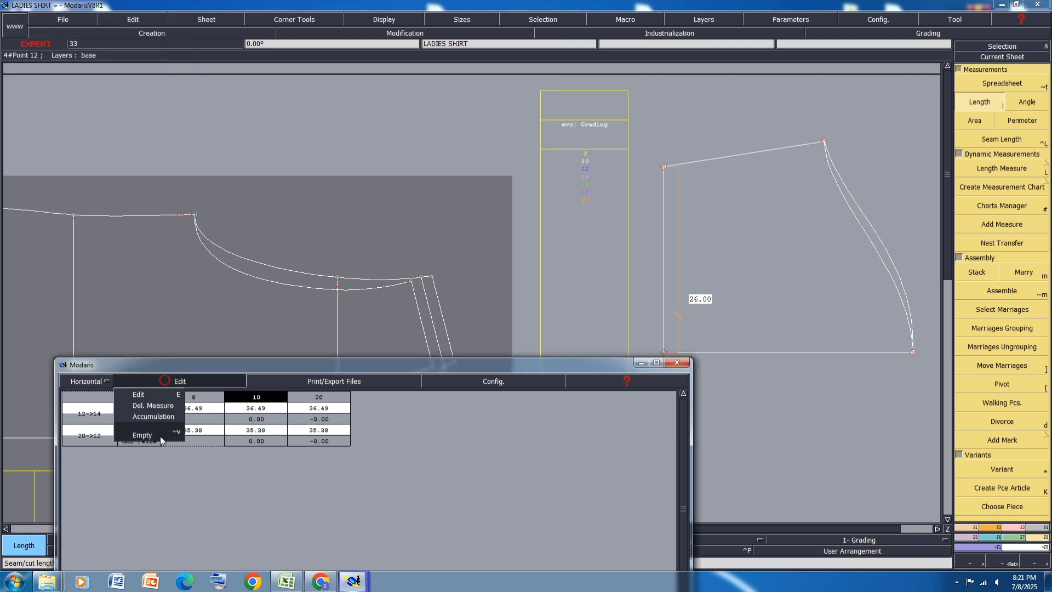
pyautogui.click(156, 417)
# Step: Measure the two sleeve cap curves from the underarm point to the cap top and accumulate their lengths
pyautogui.scroll(-3, 444, 176)
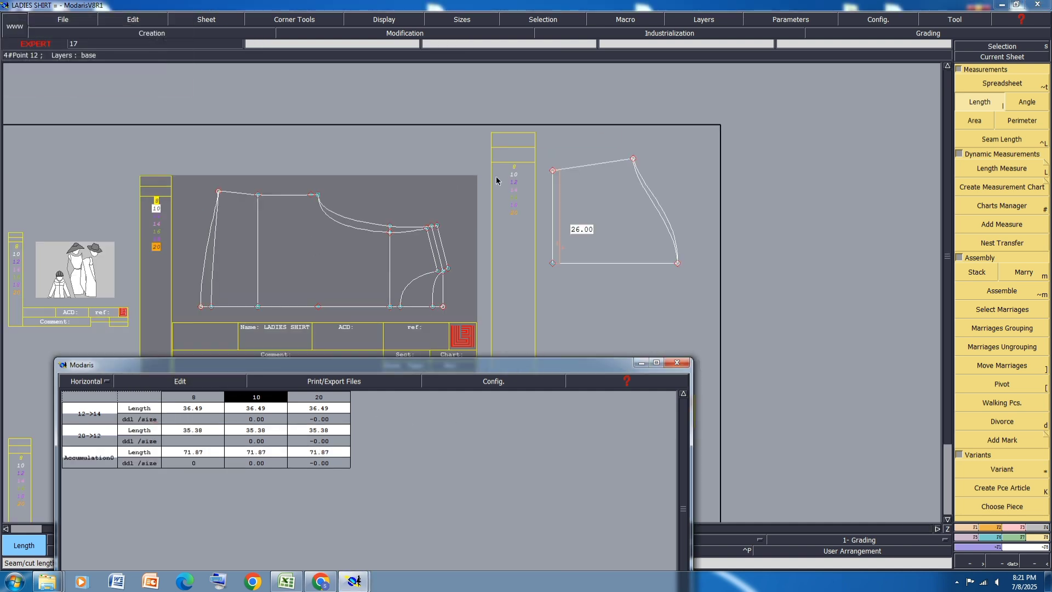
pyautogui.scroll(2, 674, 198)
pyautogui.scroll(2, 698, 254)
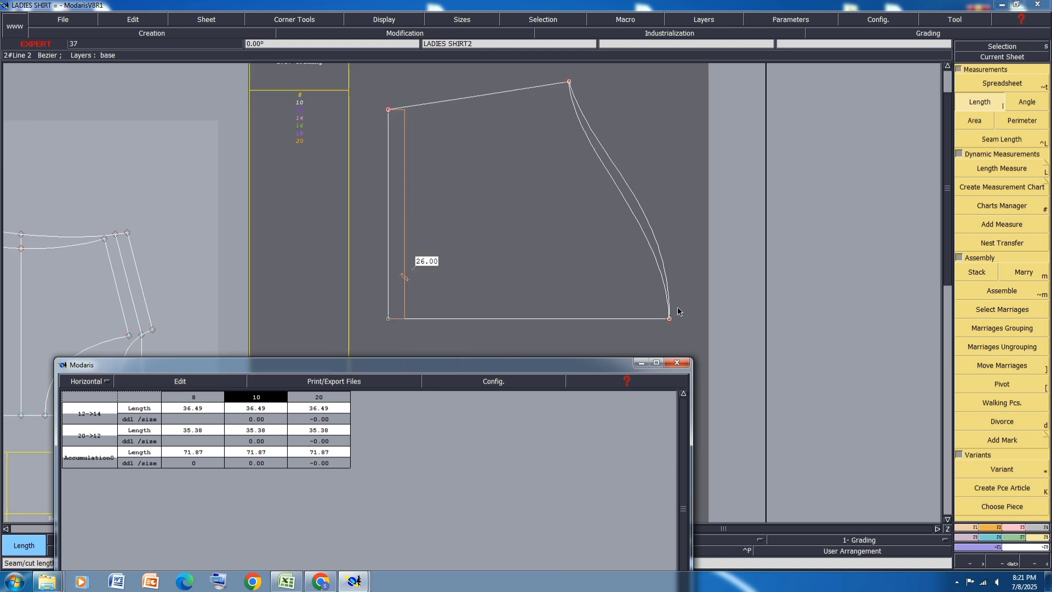
pyautogui.scroll(-3, 680, 312)
pyautogui.scroll(2, 690, 286)
pyautogui.click(667, 335)
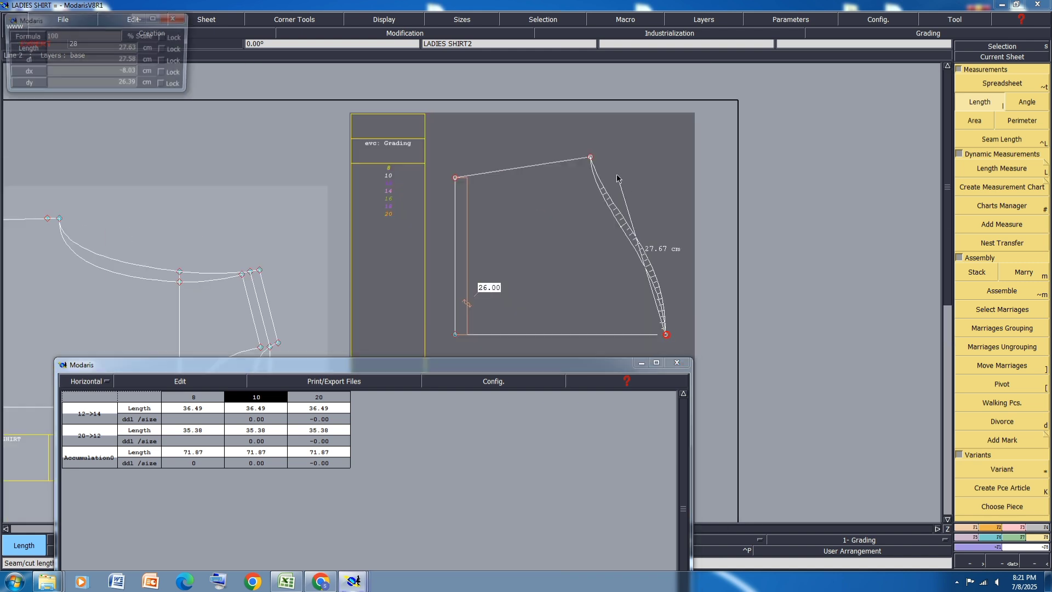
pyautogui.click(592, 158)
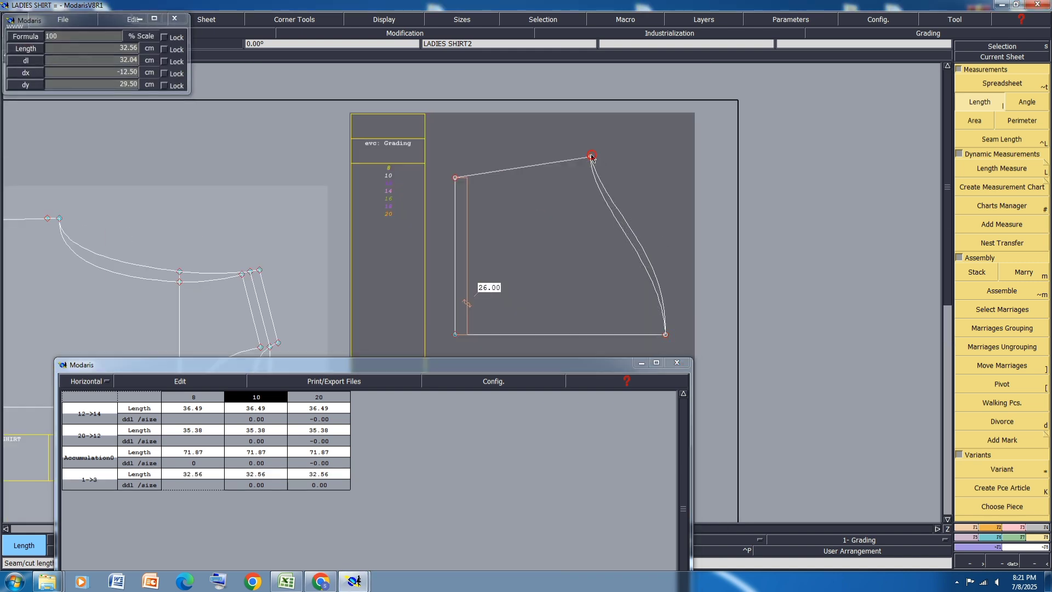
pyautogui.click(665, 335)
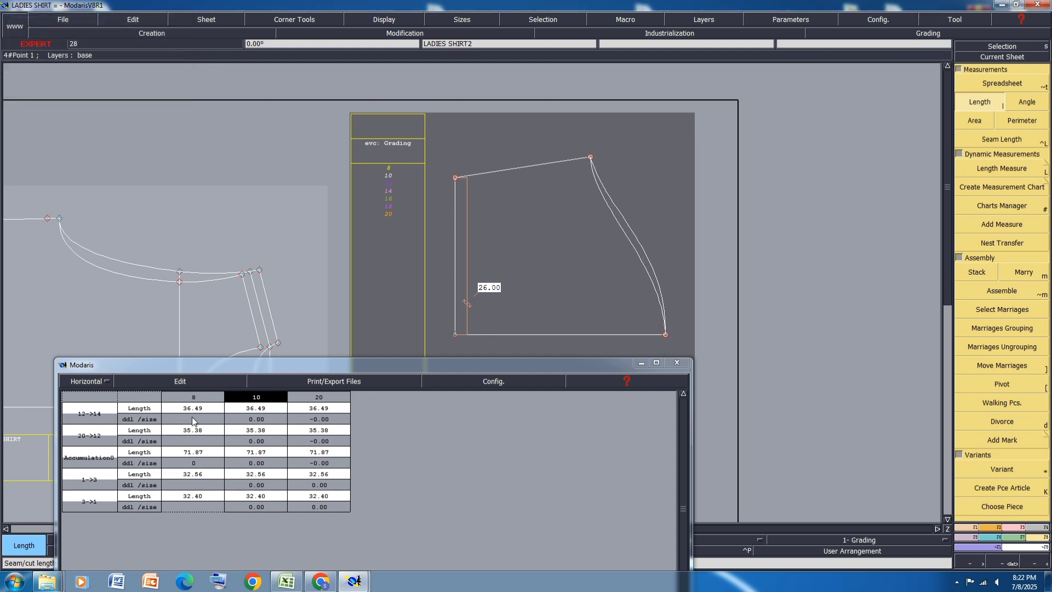
pyautogui.click(172, 383)
pyautogui.click(157, 417)
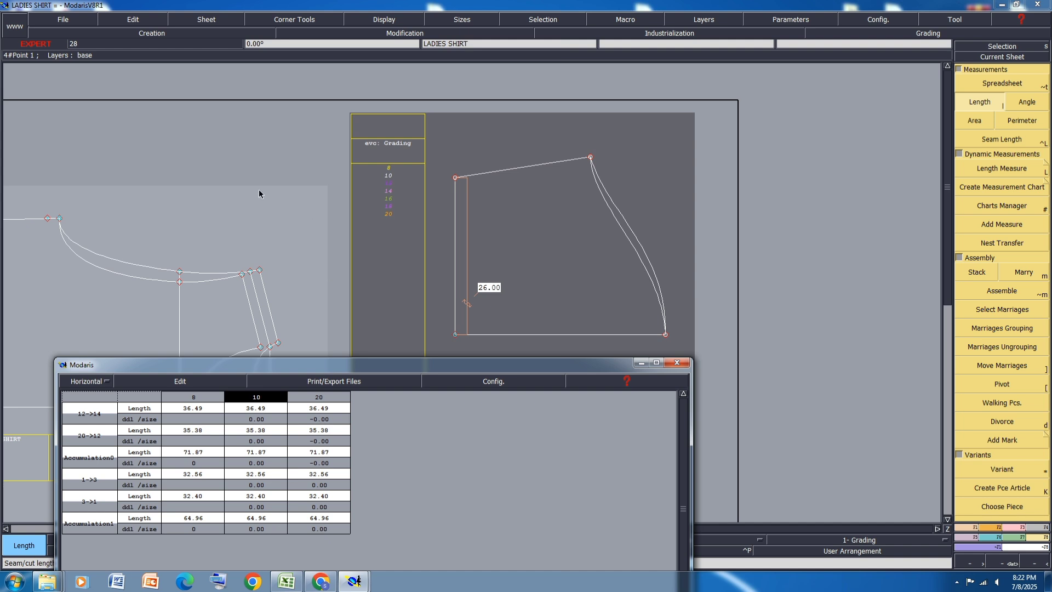
# Step: Empty the measurement spreadsheet and minimise its window
pyautogui.scroll(1, 258, 190)
pyautogui.scroll(-2, 359, 188)
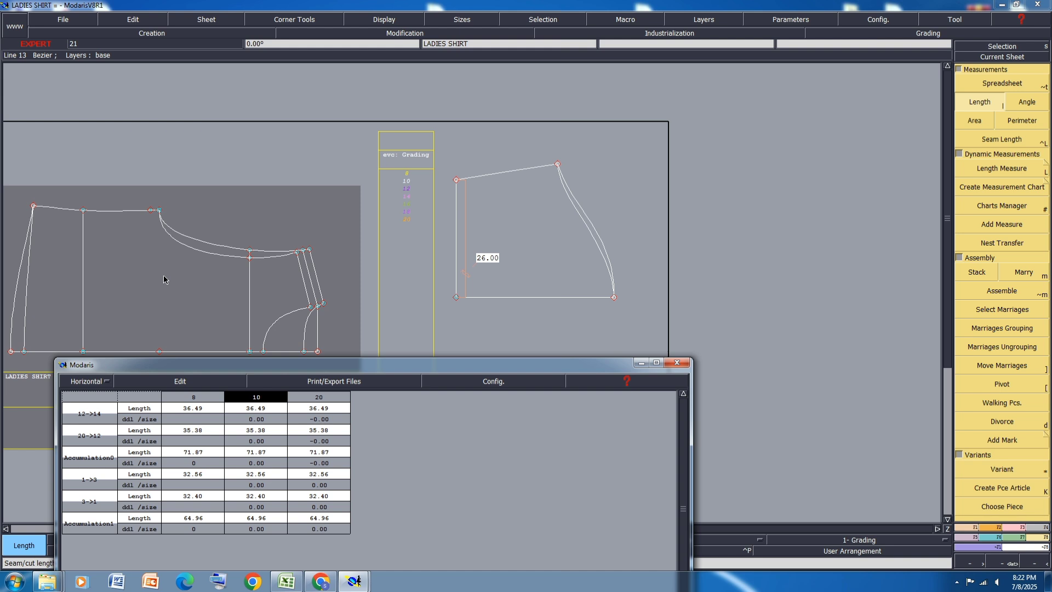
pyautogui.click(160, 380)
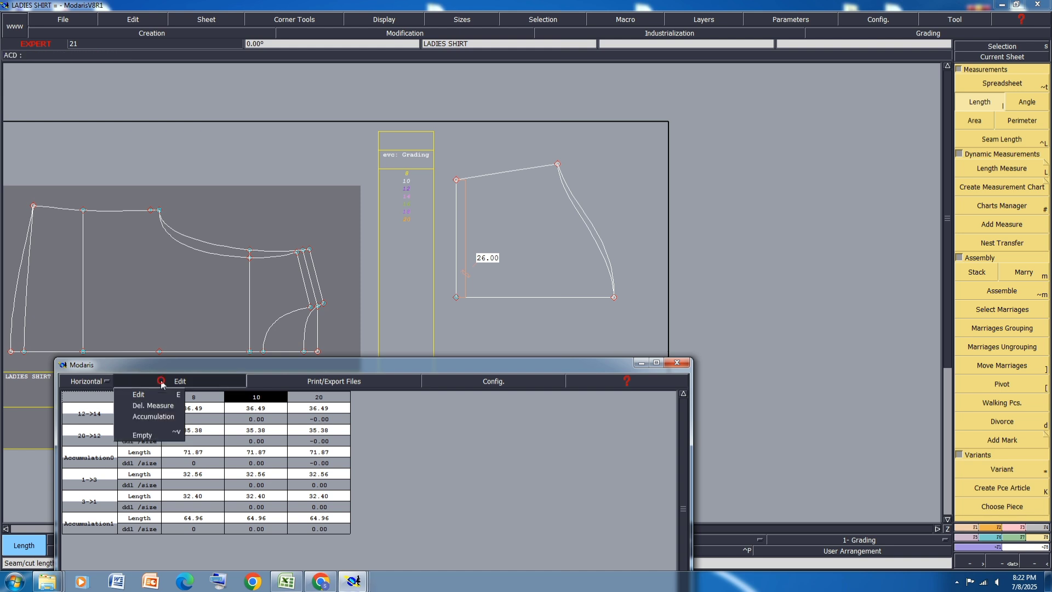
pyautogui.click(155, 433)
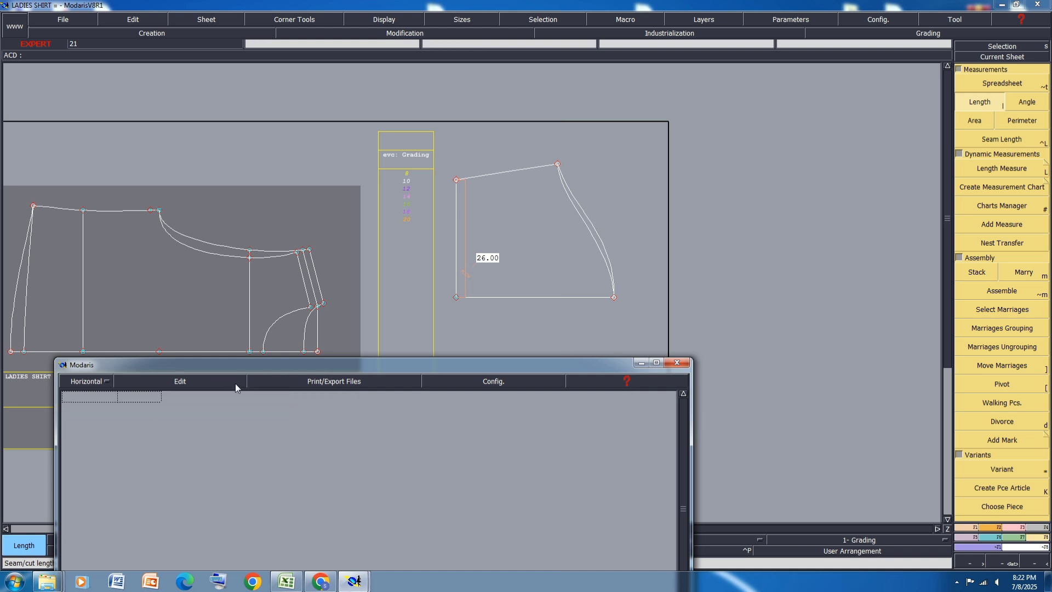
pyautogui.click(641, 363)
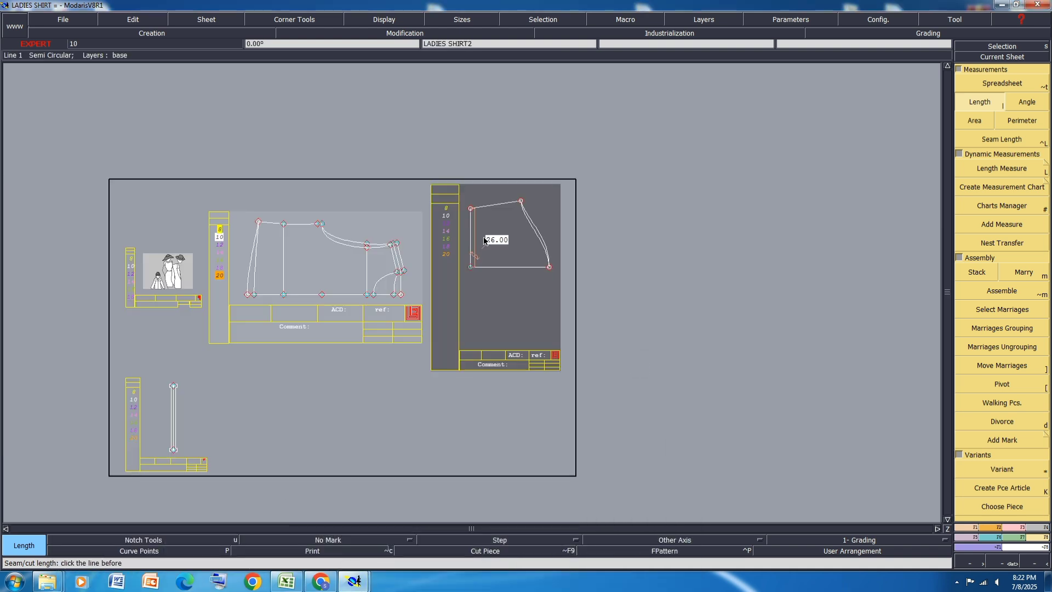
# Step: Switch to the Excel spec workbook and examine the garment sketch and construction details on PAGE 1
pyautogui.click(287, 582)
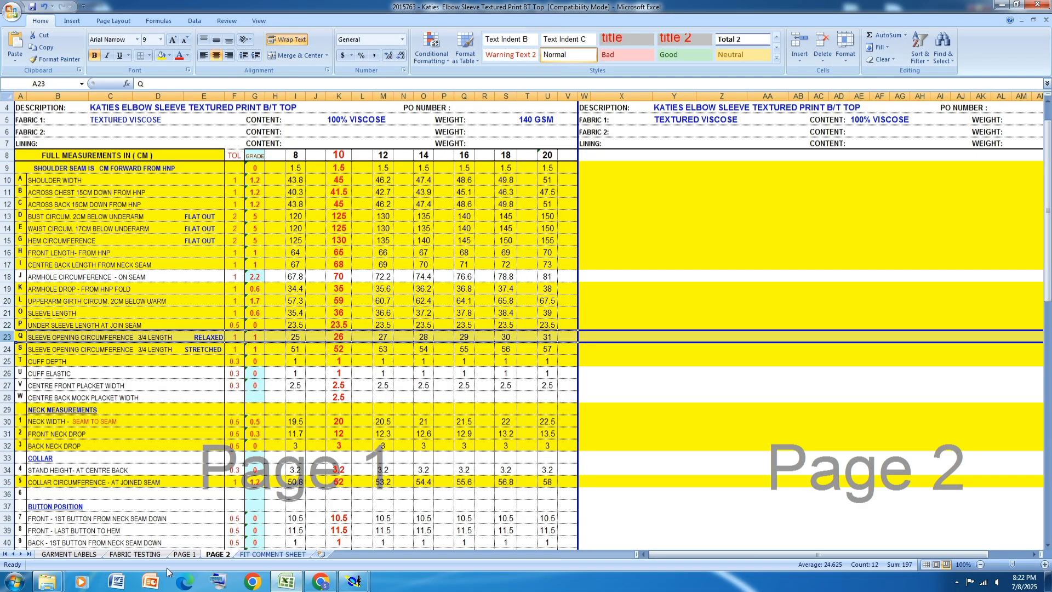
pyautogui.click(184, 554)
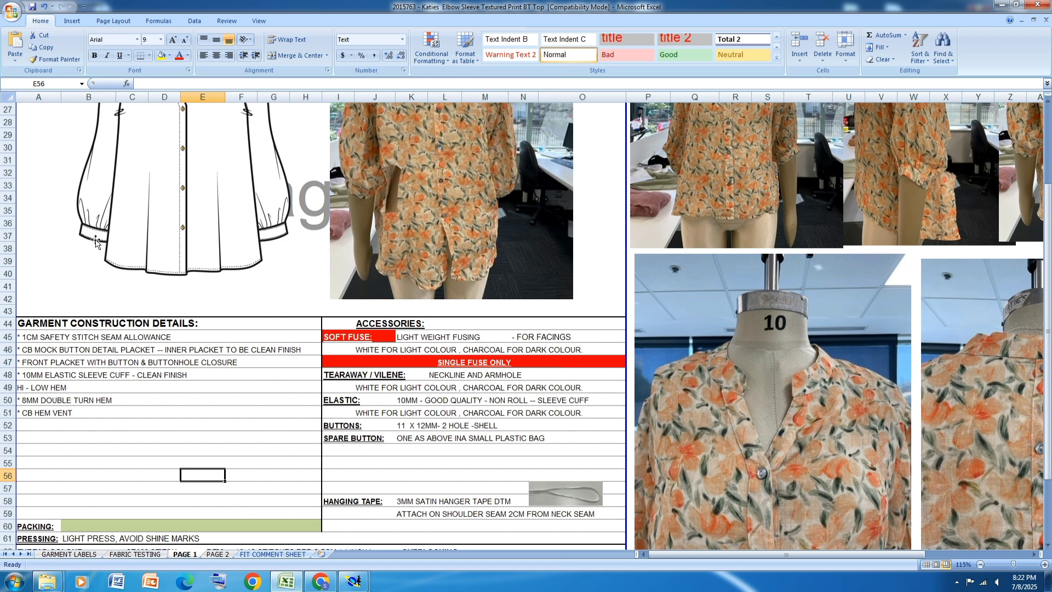
pyautogui.scroll(3, 95, 242)
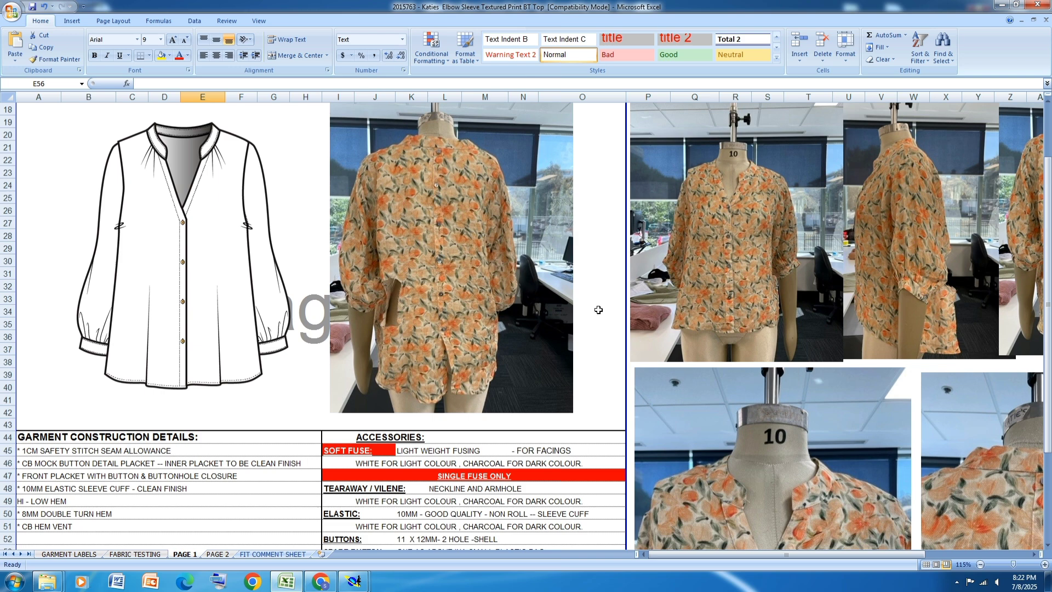
pyautogui.scroll(-1, 499, 320)
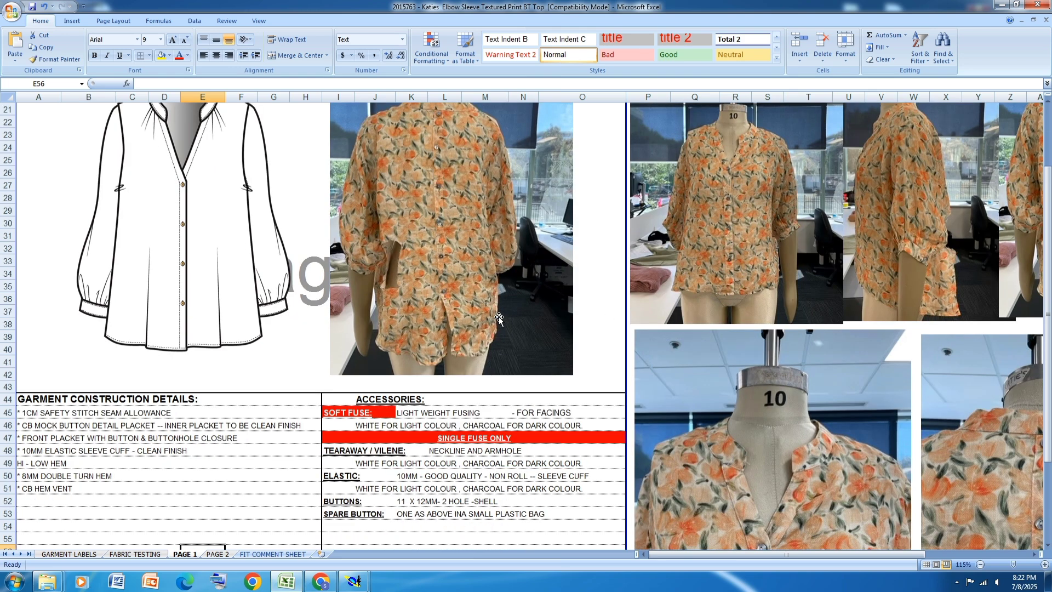
pyautogui.scroll(-1, 787, 271)
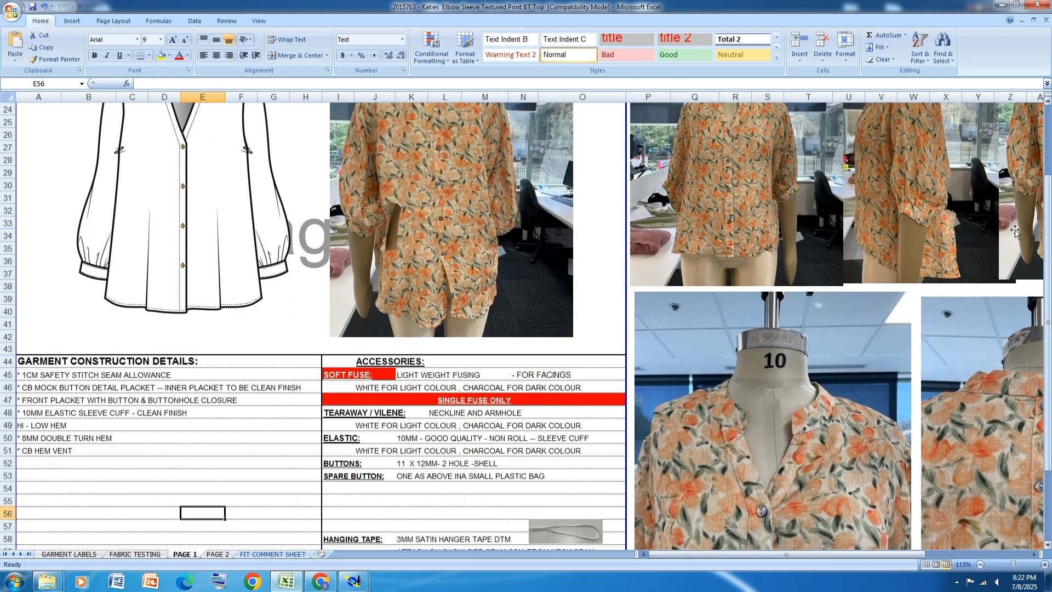
# Step: Examine the front, side and back photos of the original sample on PAGE 1
pyautogui.click(750, 204)
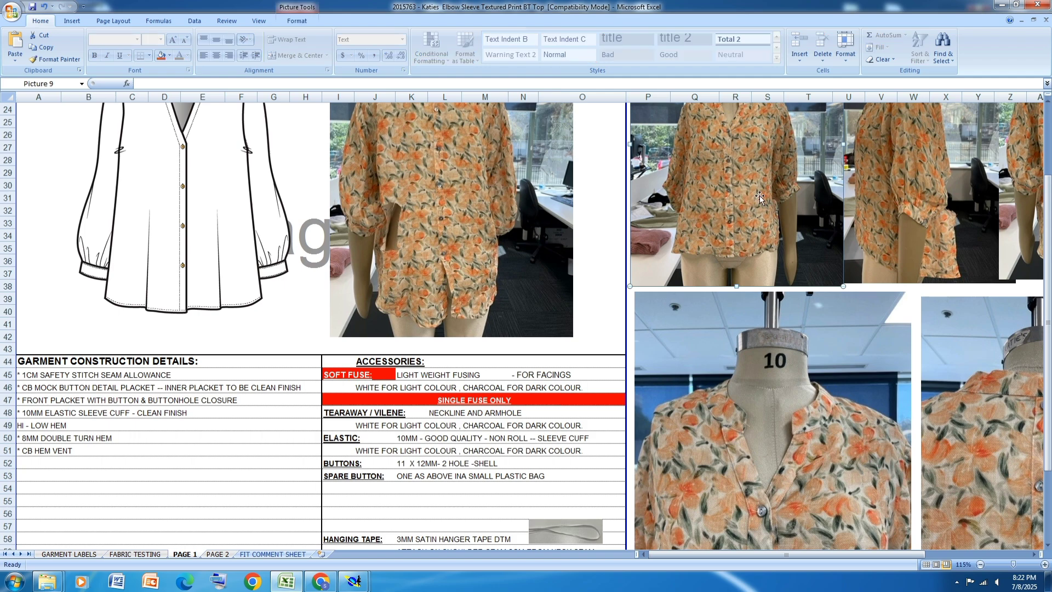
pyautogui.click(1033, 554)
pyautogui.scroll(-3, 920, 390)
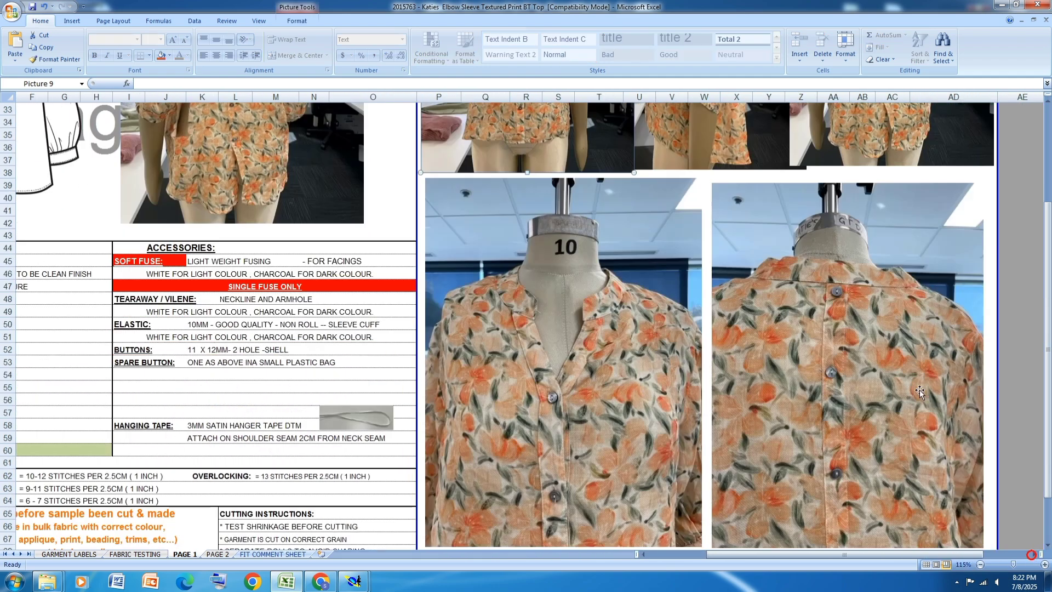
pyautogui.scroll(-3, 919, 389)
pyautogui.scroll(11, 919, 389)
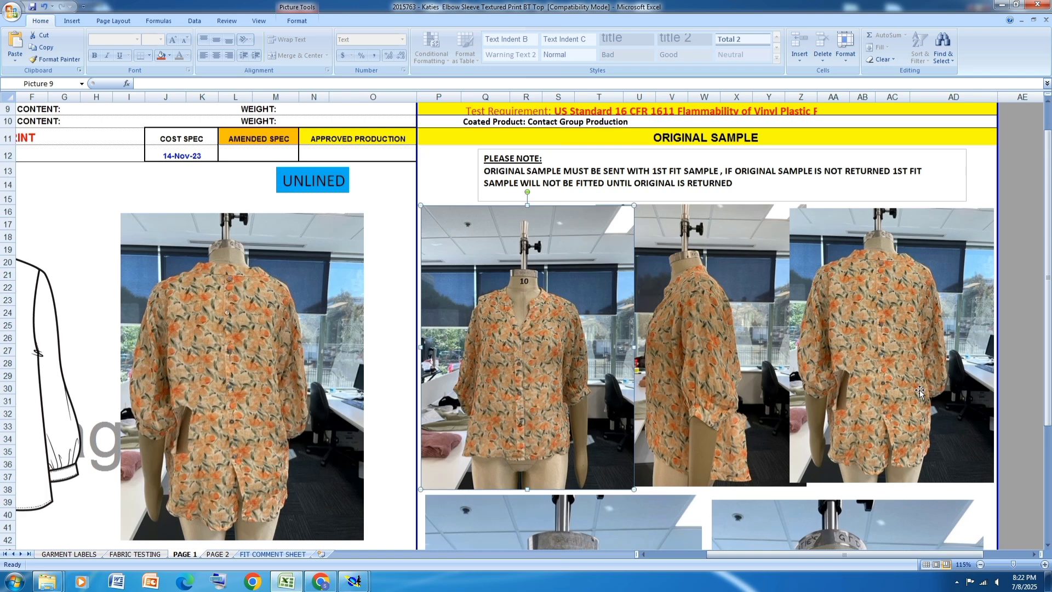
pyautogui.scroll(-1, 920, 389)
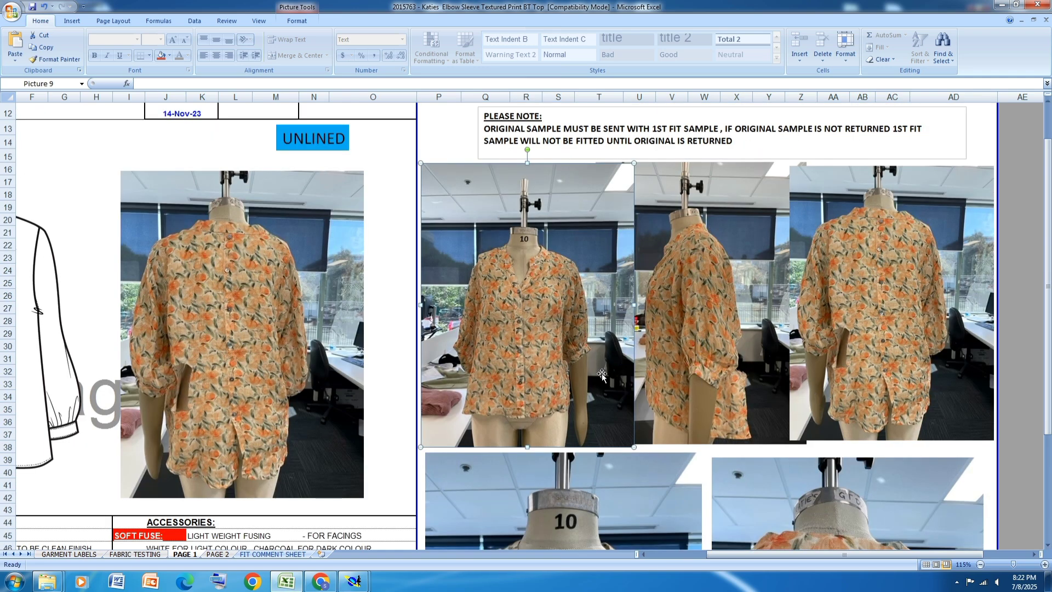
# Step: Examine the sleeve fullness and gathered cuff close up in the original sample photos
pyautogui.keyDown('ctrl'); pyautogui.scroll(2, 608, 380); pyautogui.keyUp('ctrl')
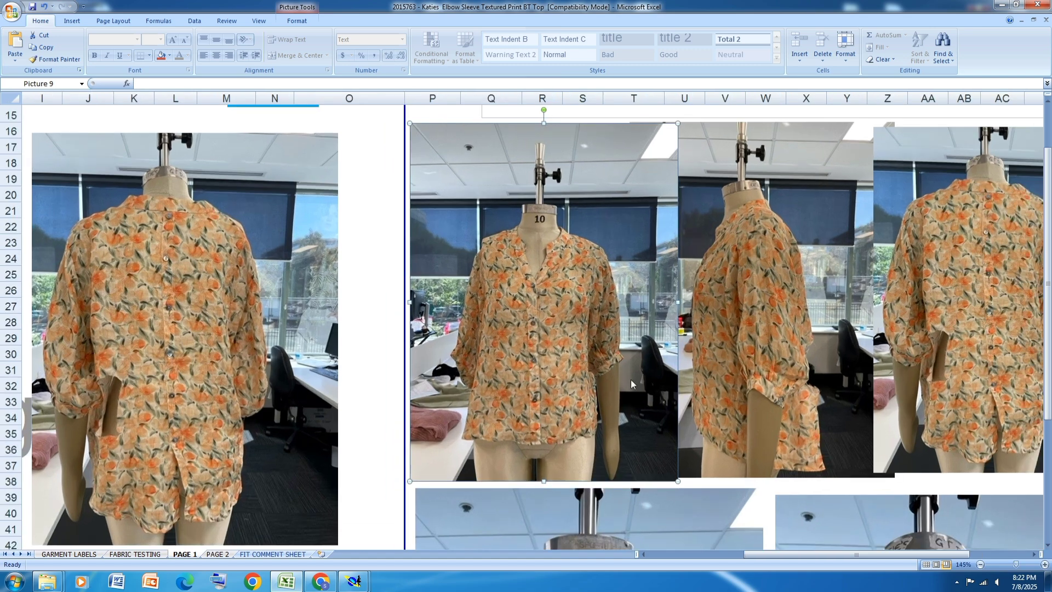
pyautogui.keyDown('ctrl'); pyautogui.scroll(6, 631, 383); pyautogui.keyUp('ctrl')
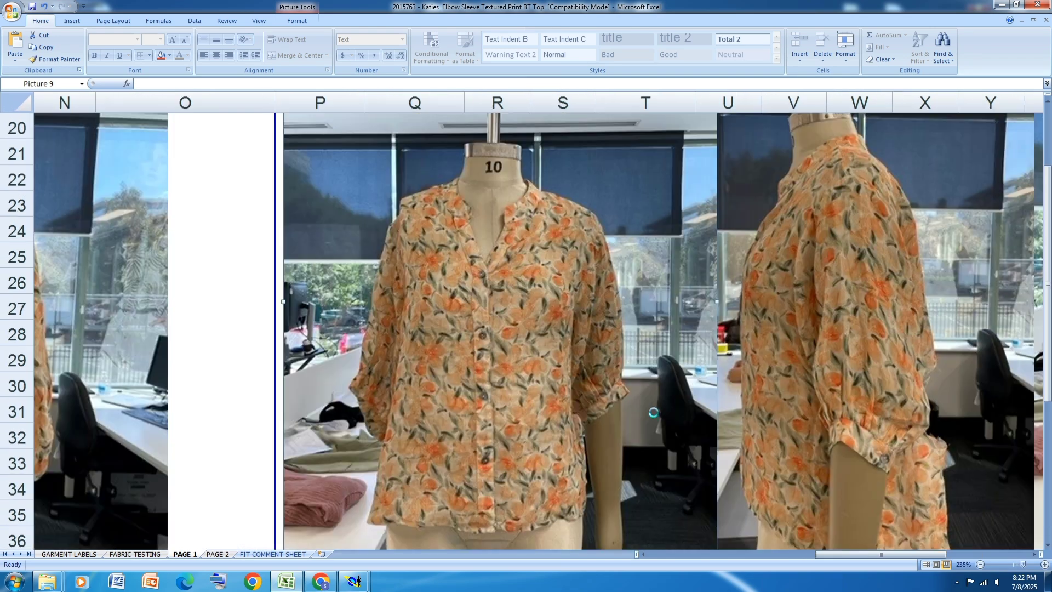
pyautogui.keyDown('ctrl'); pyautogui.scroll(1, 653, 412); pyautogui.keyUp('ctrl')
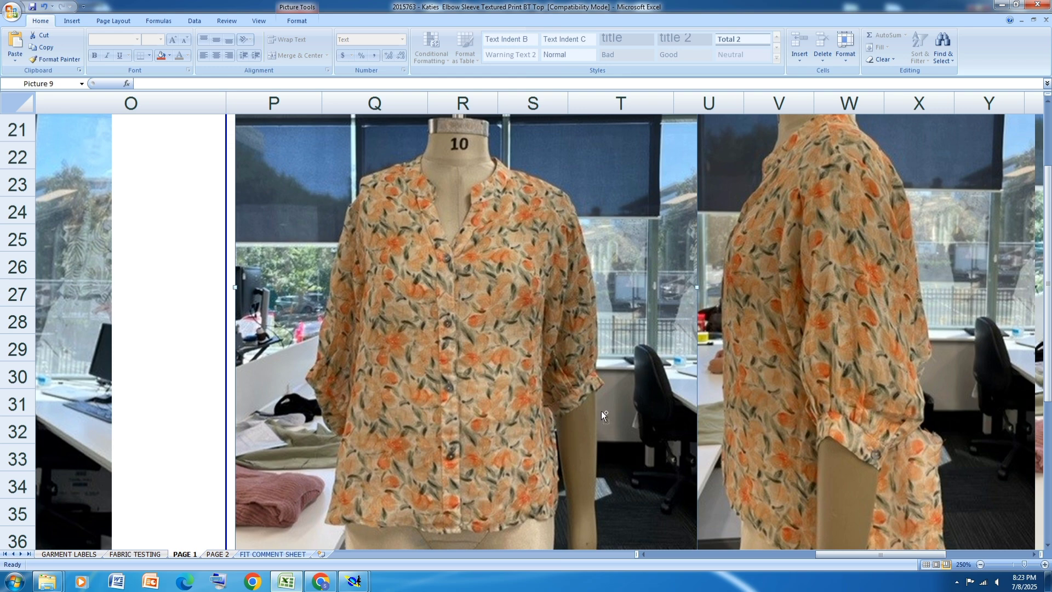
pyautogui.keyDown('ctrl'); pyautogui.scroll(2, 600, 411); pyautogui.keyUp('ctrl')
pyautogui.keyDown('ctrl'); pyautogui.scroll(1, 600, 411); pyautogui.keyUp('ctrl')
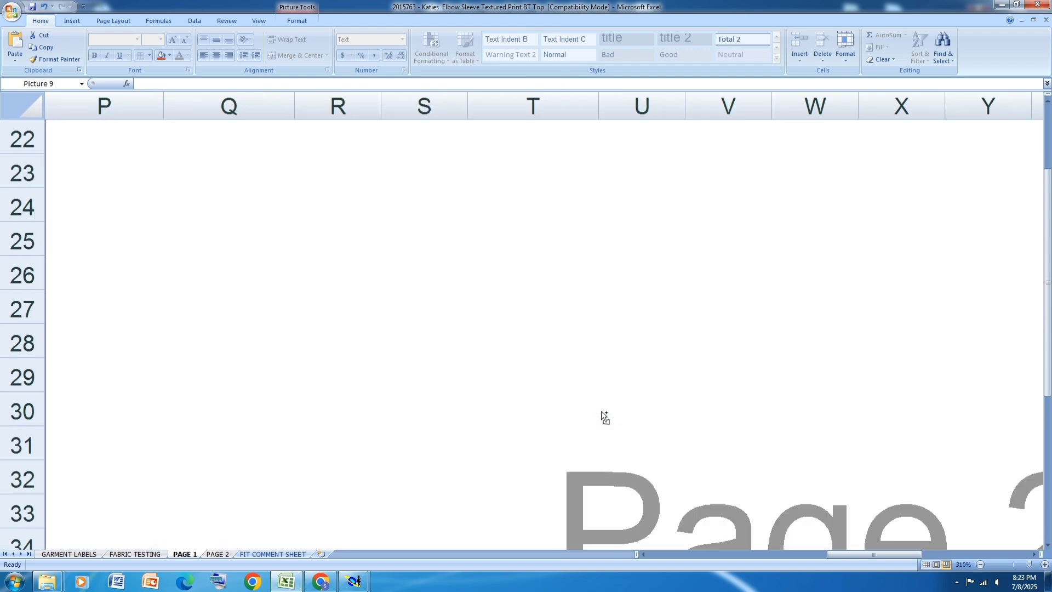
pyautogui.keyDown('ctrl'); pyautogui.scroll(-5, 601, 410); pyautogui.keyUp('ctrl')
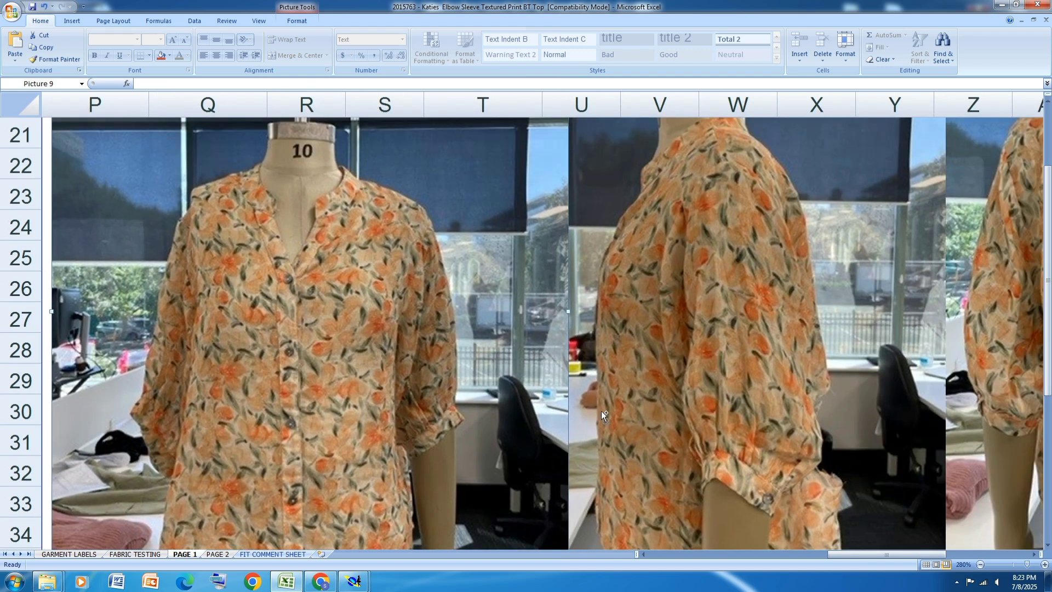
pyautogui.keyDown('ctrl'); pyautogui.scroll(-1, 601, 409); pyautogui.keyUp('ctrl')
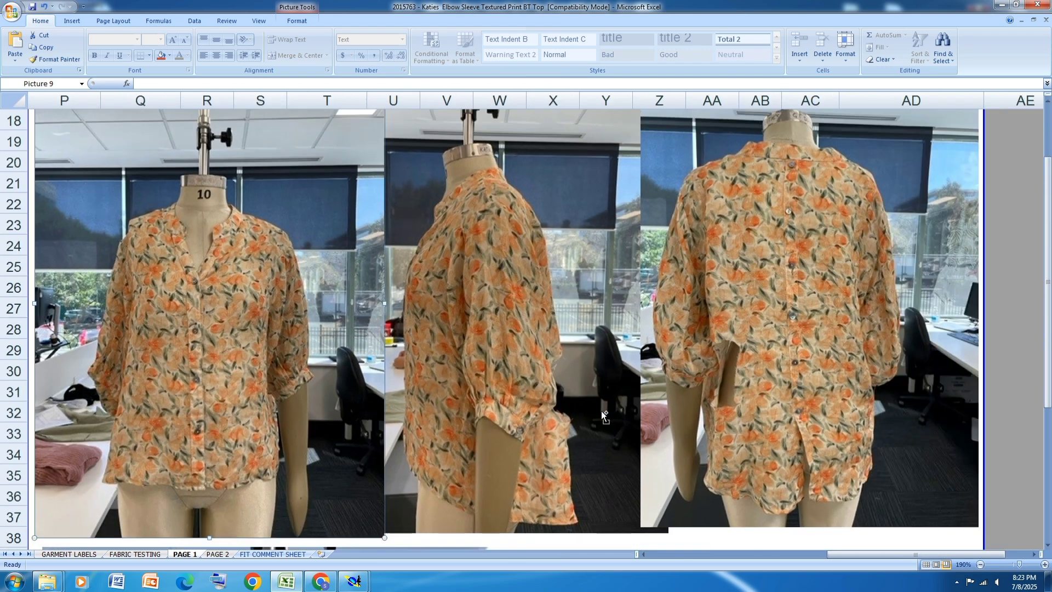
pyautogui.keyDown('ctrl'); pyautogui.scroll(-2, 600, 410); pyautogui.keyUp('ctrl')
pyautogui.keyDown('ctrl'); pyautogui.scroll(-4, 600, 409); pyautogui.keyUp('ctrl')
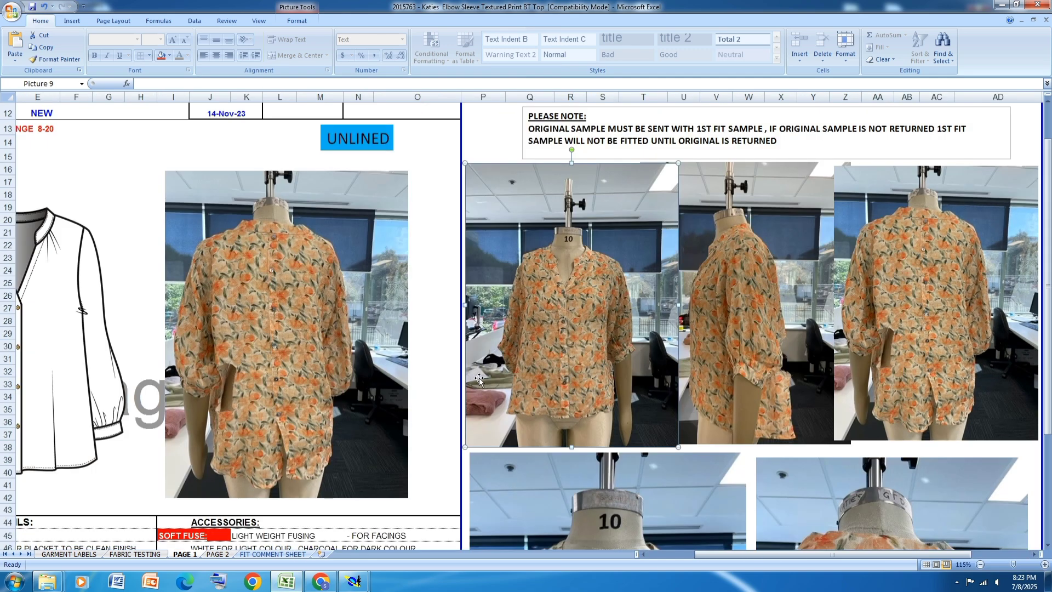
pyautogui.keyDown('ctrl'); pyautogui.scroll(-2, 479, 377); pyautogui.keyUp('ctrl')
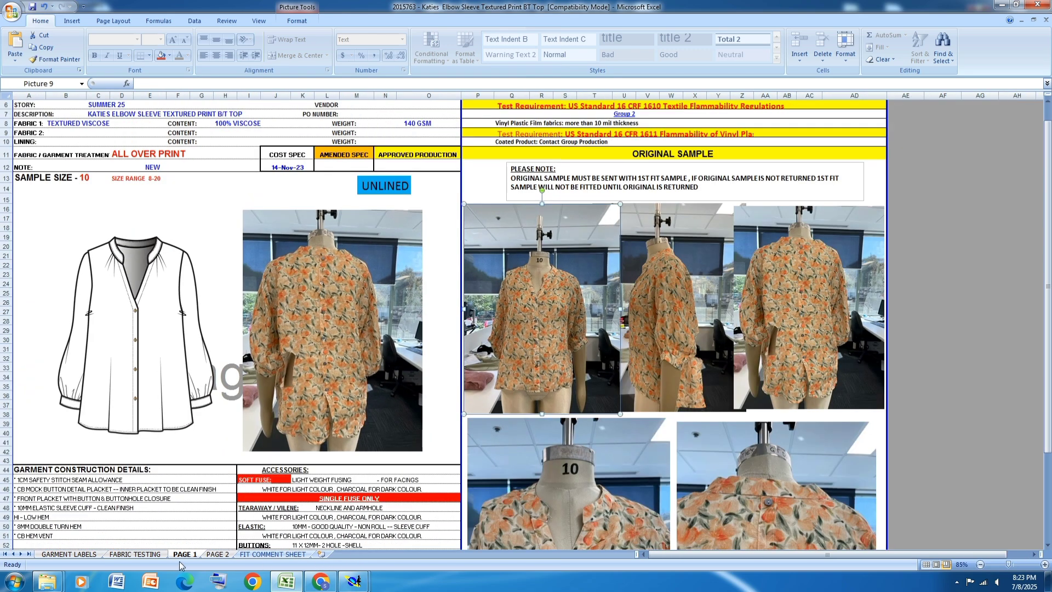
pyautogui.click(354, 581)
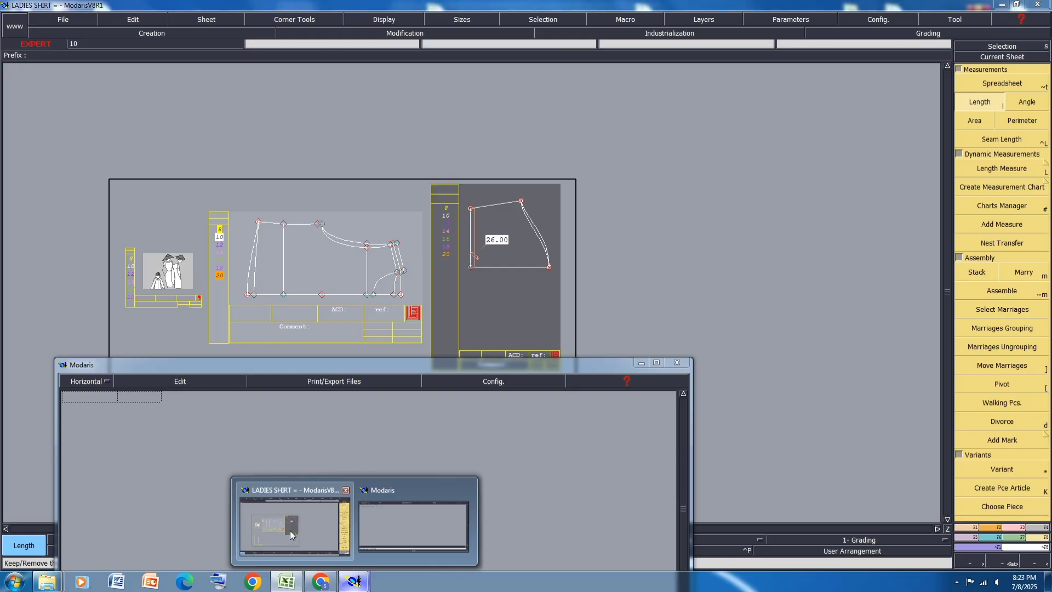
pyautogui.click(289, 529)
pyautogui.scroll(3, 503, 217)
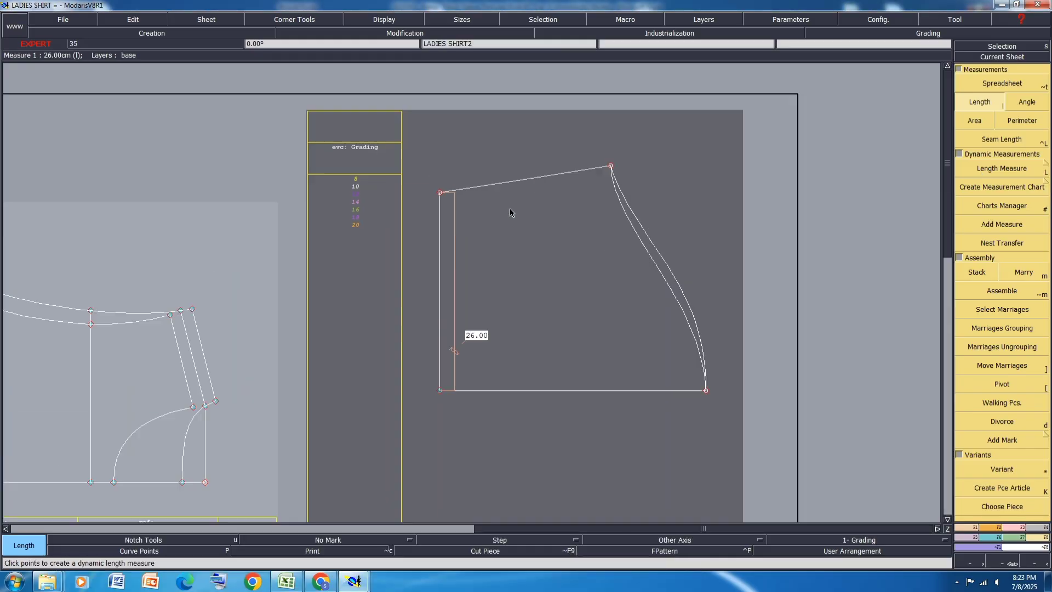
pyautogui.moveTo(656, 135); pyautogui.dragTo(429, 219)
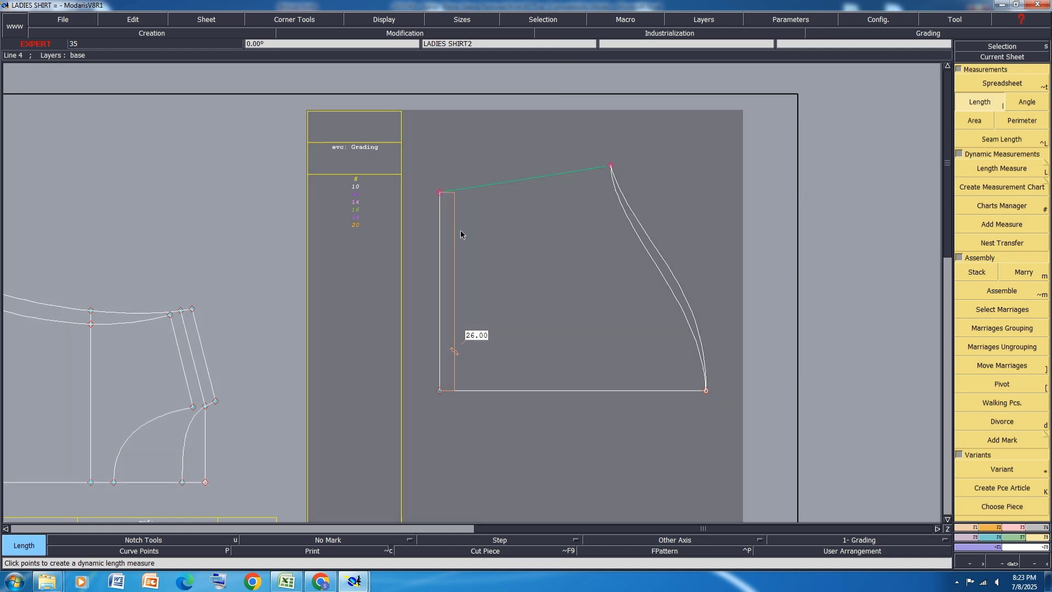
pyautogui.click(1012, 529)
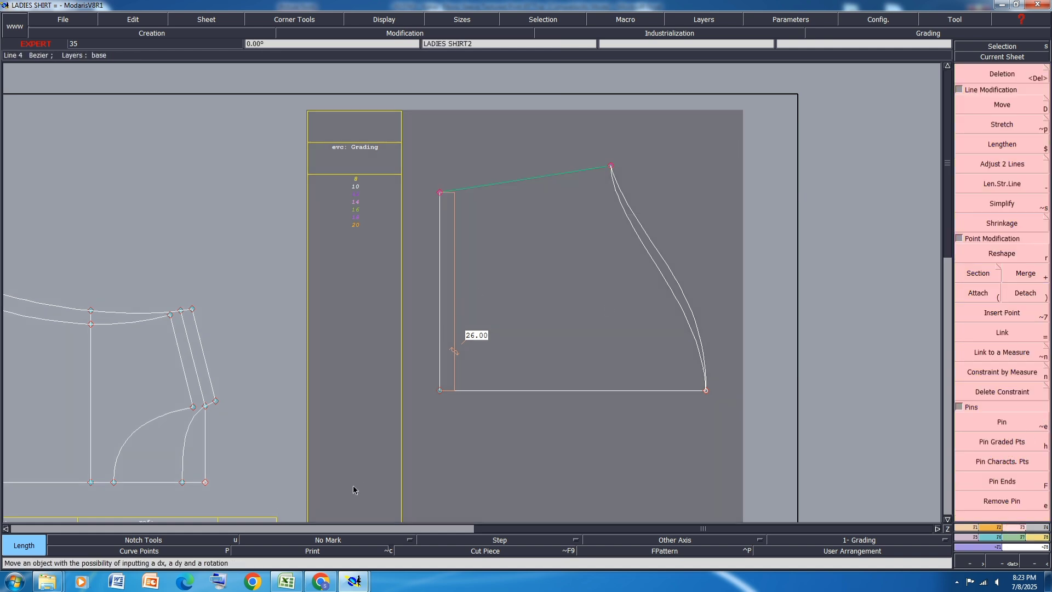
# Step: Switch to the Excel spec workbook, check the sleeve measurements on PAGE 2, and return to the LADIES SHIRT model in Modaris
pyautogui.click(287, 581)
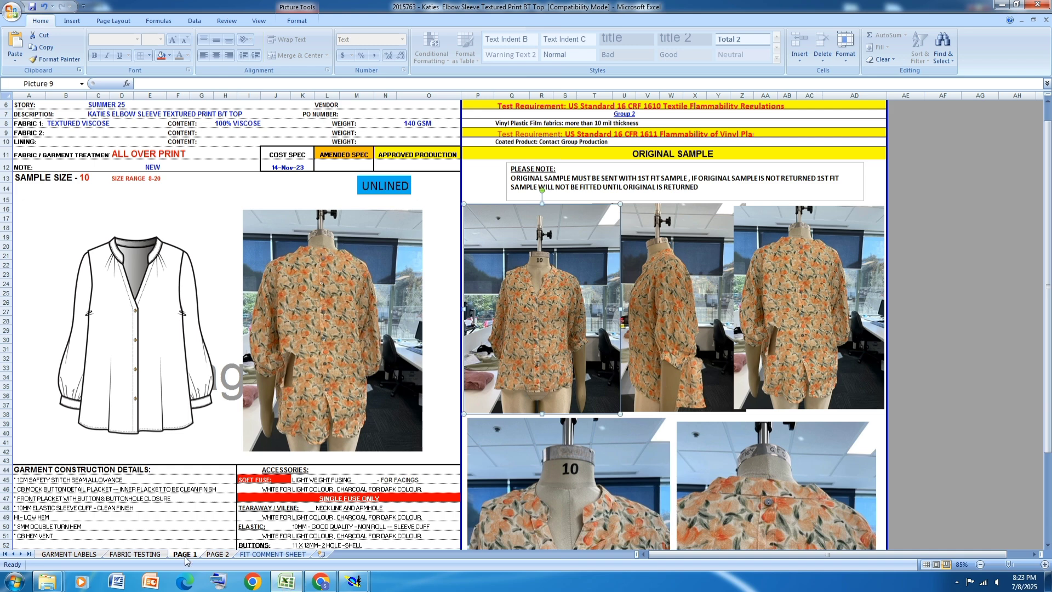
pyautogui.click(217, 554)
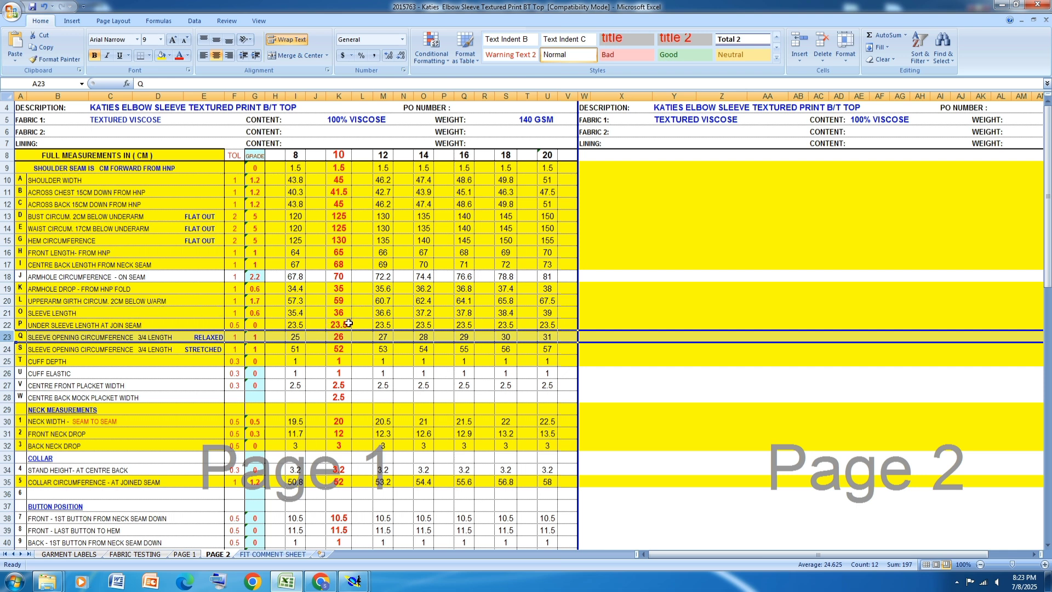
pyautogui.click(353, 581)
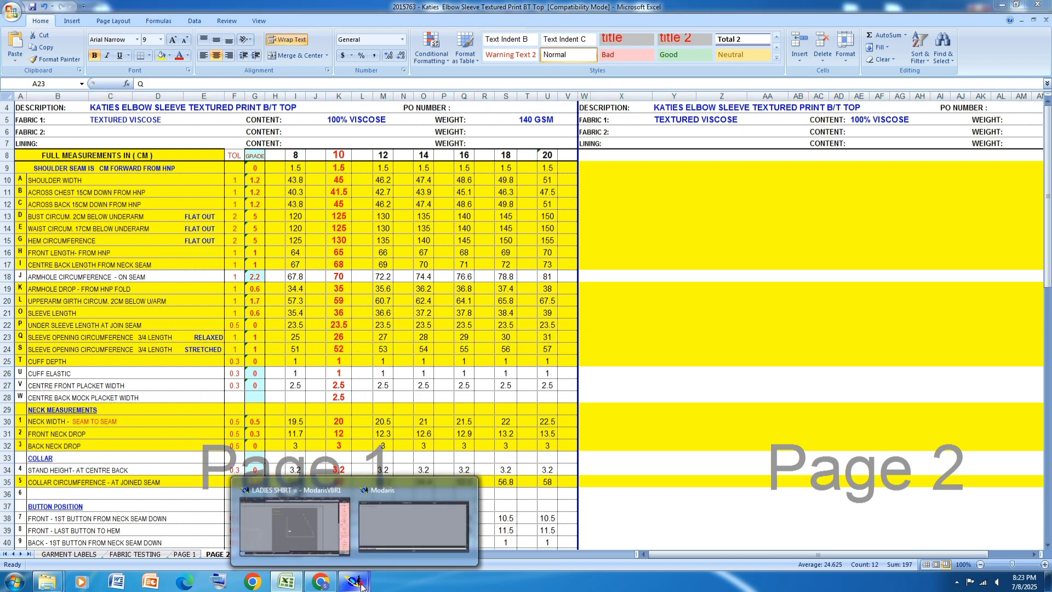
pyautogui.click(319, 543)
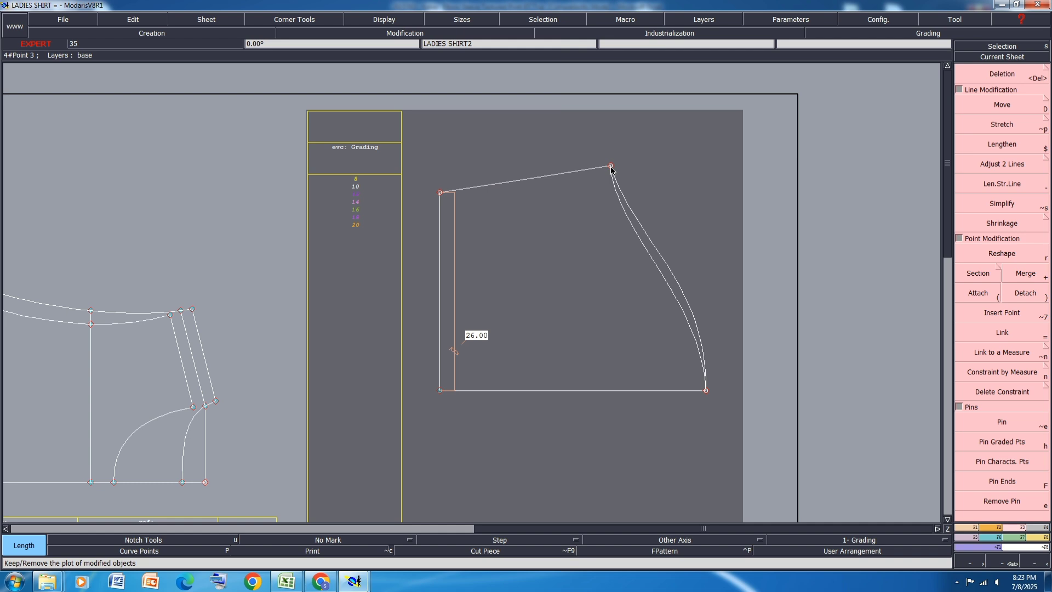
# Step: Add a developed point on the sleeve's underarm seam 2 cm from the underarm corner and insert it into the line
pyautogui.click(973, 527)
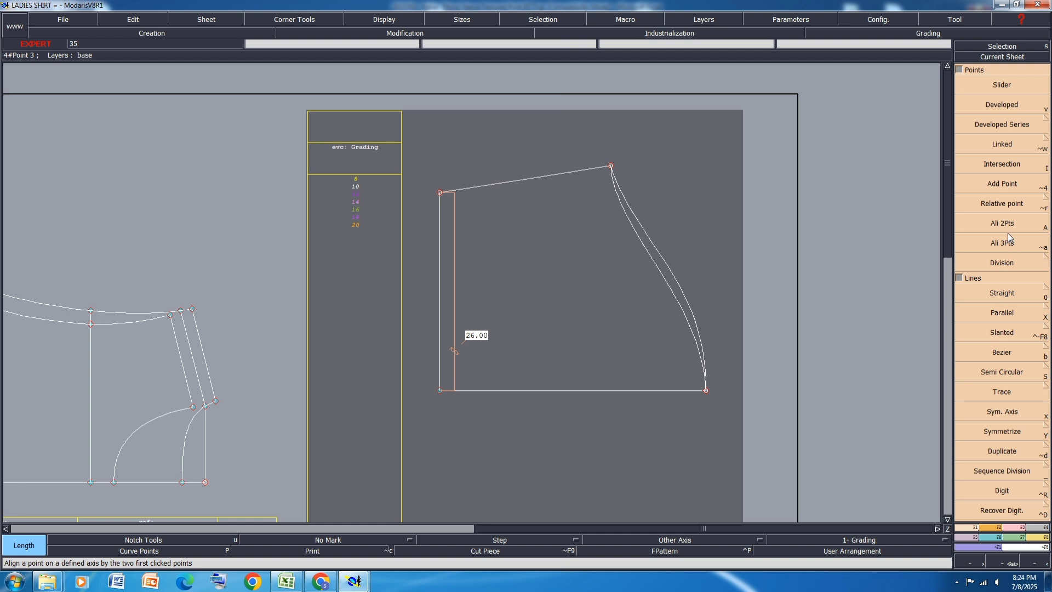
pyautogui.click(999, 110)
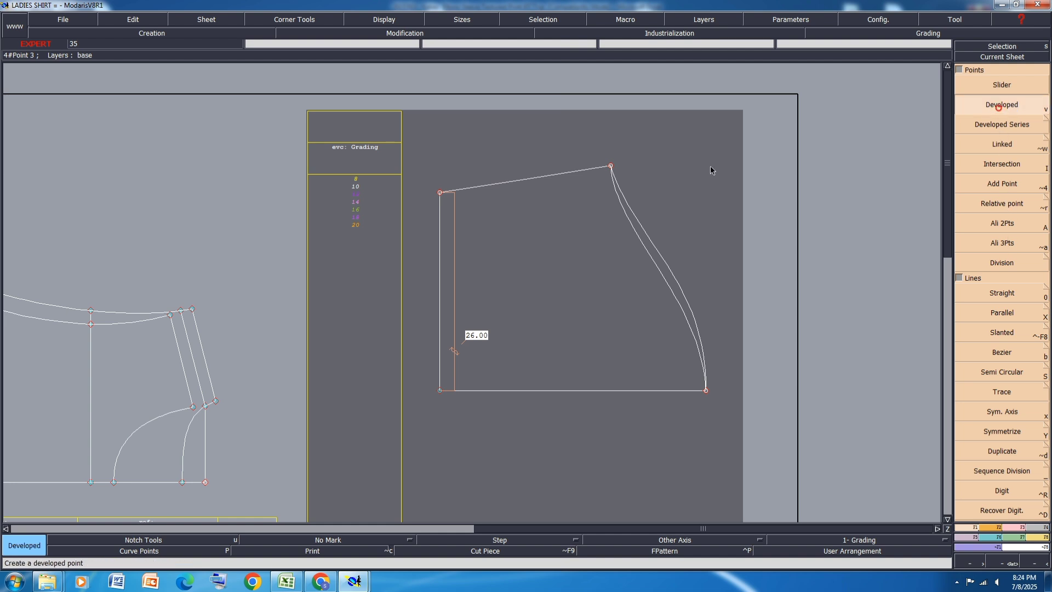
pyautogui.click(589, 171)
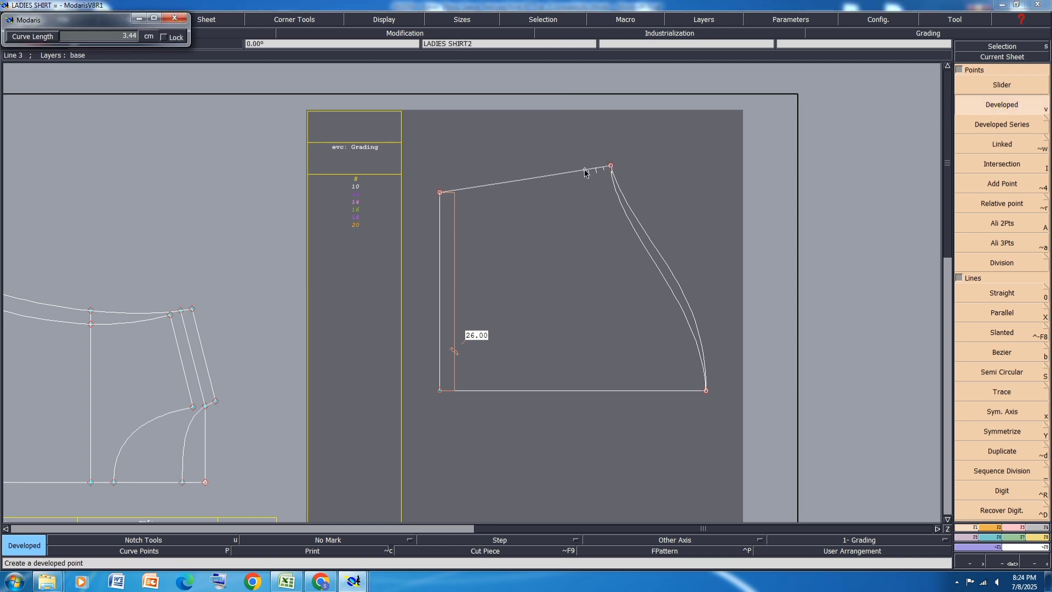
pyautogui.write('2')
pyautogui.press('Return')
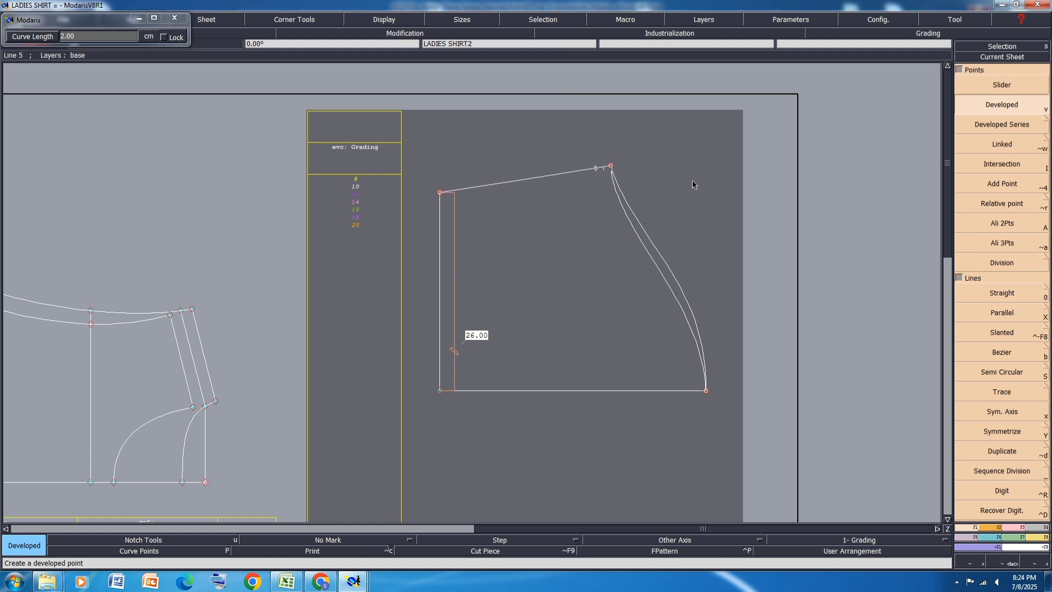
pyautogui.press('i')
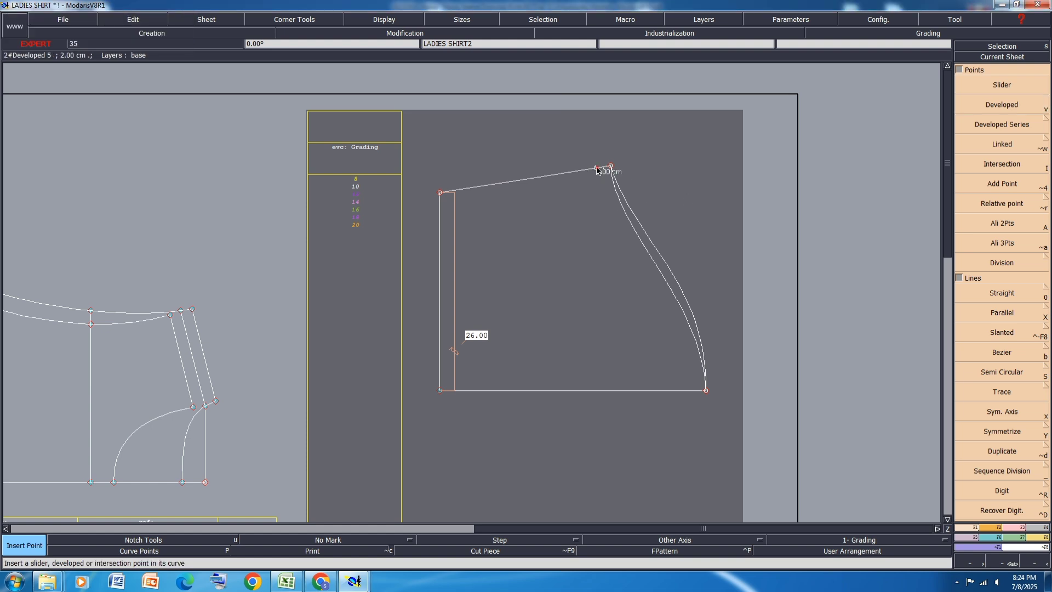
pyautogui.click(597, 170)
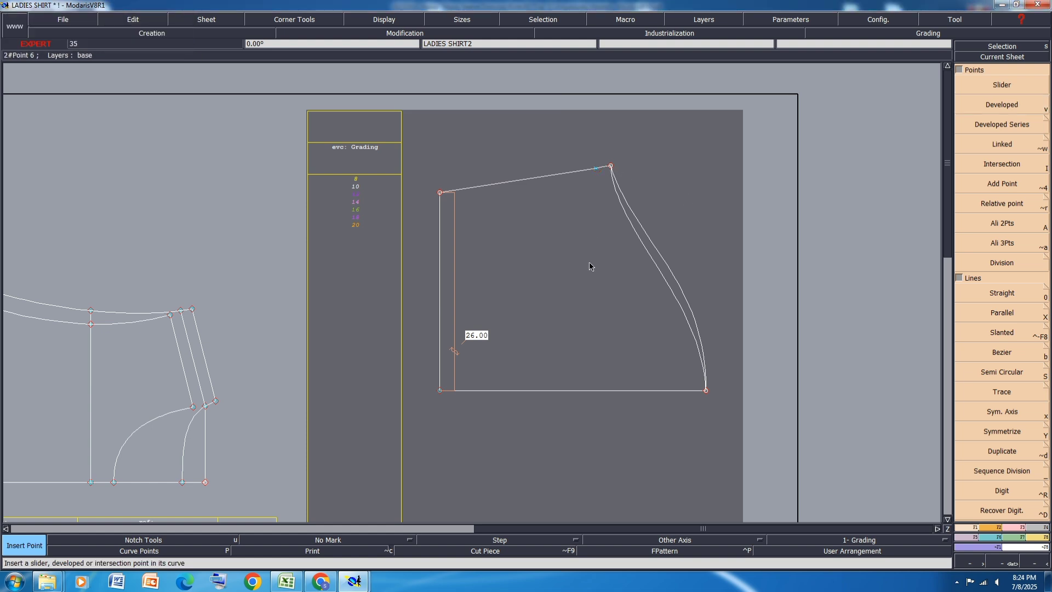
# Step: Align the inserted underarm seam point horizontally with the underarm corner using Ali 2Pts
pyautogui.click(1015, 527)
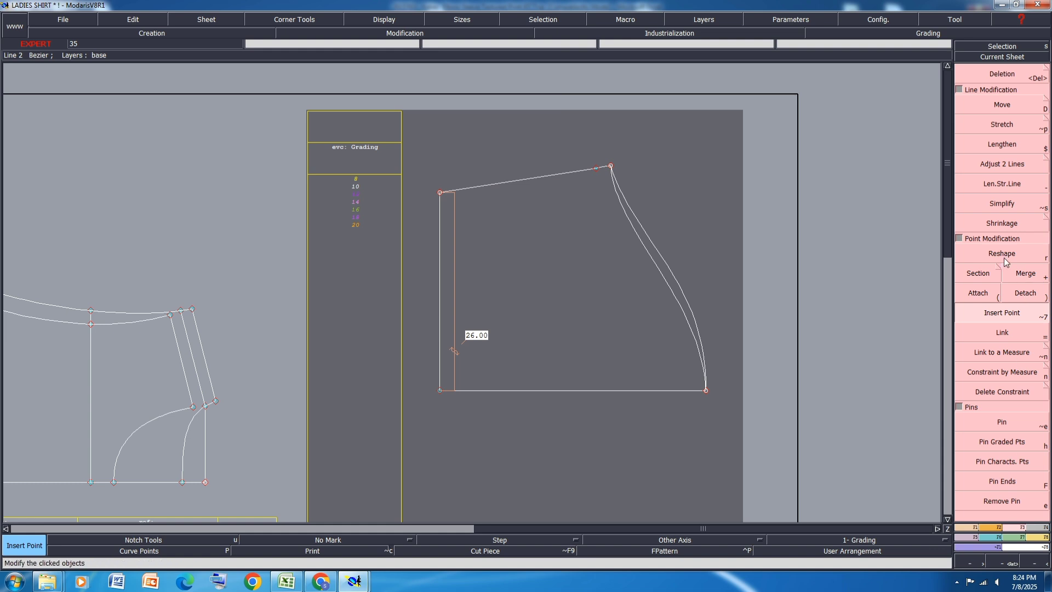
pyautogui.click(975, 527)
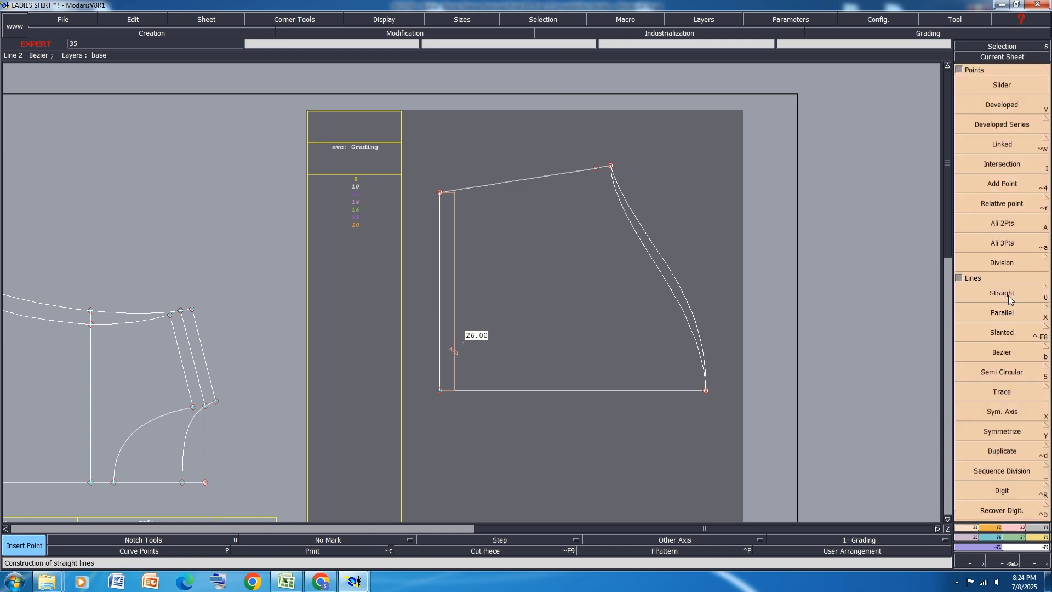
pyautogui.click(1002, 223)
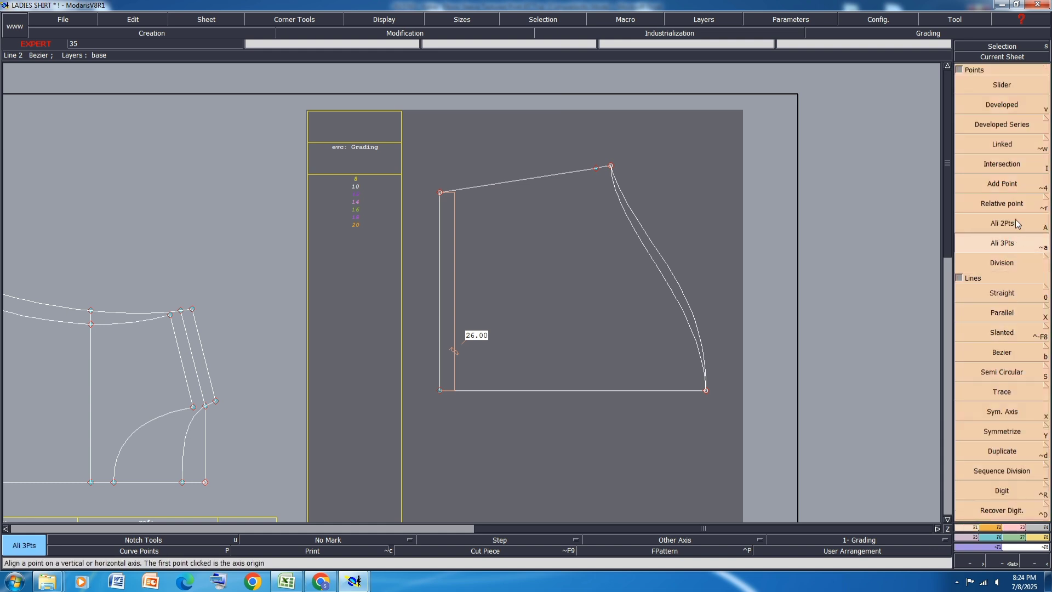
pyautogui.scroll(2, 607, 166)
pyautogui.scroll(1, 615, 171)
pyautogui.click(625, 170)
pyautogui.click(573, 178)
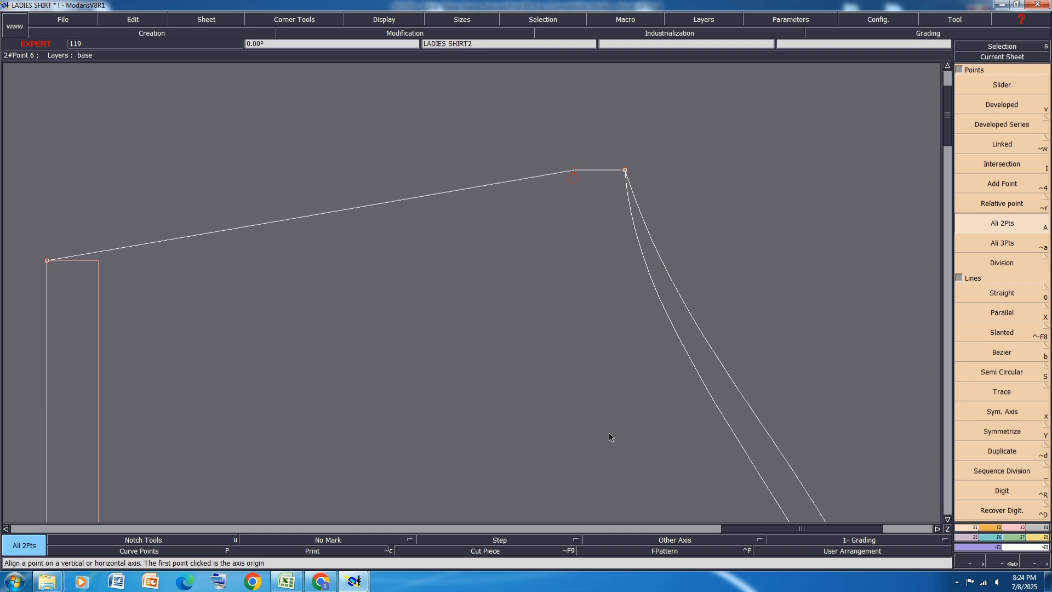
# Step: Move the sleeve's underarm corner point straight up with ShiftX 0 and ShiftY 0.5 cm
pyautogui.scroll(-3, 563, 258)
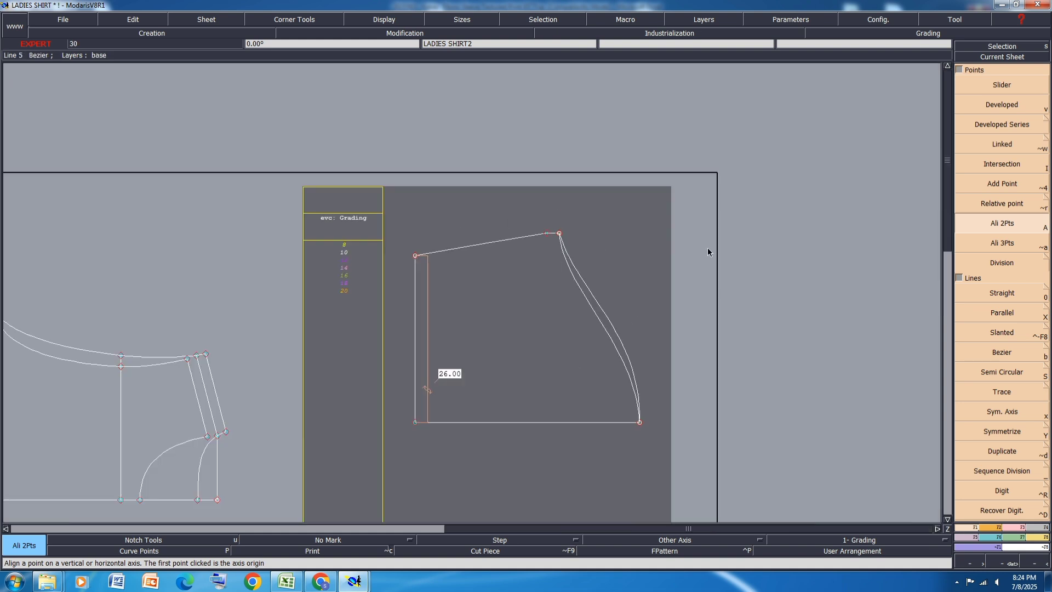
pyautogui.click(1013, 527)
pyautogui.click(1003, 105)
pyautogui.scroll(4, 567, 234)
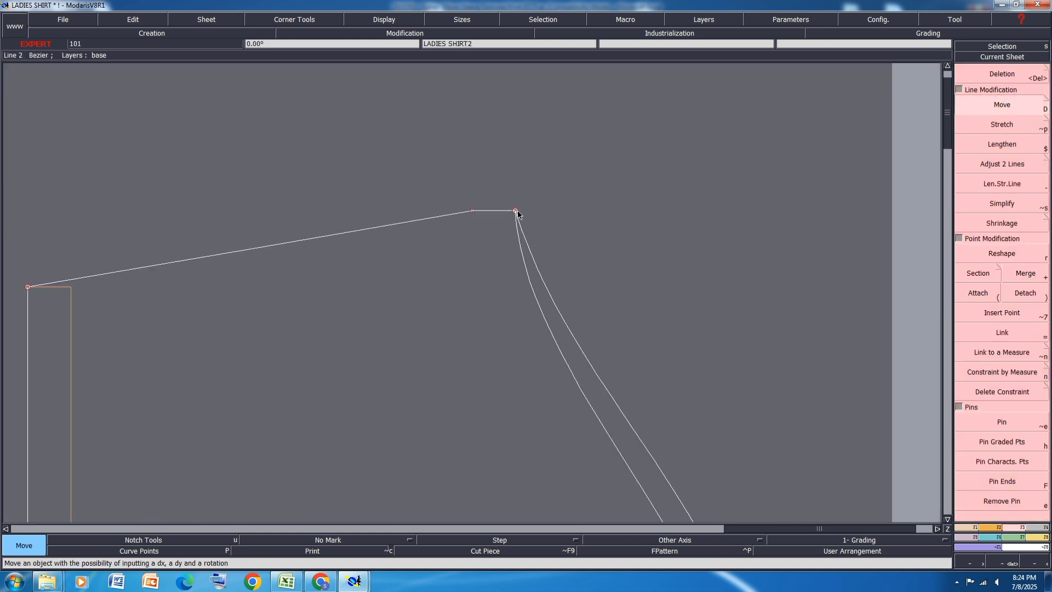
pyautogui.click(515, 208)
pyautogui.moveTo(515, 208); pyautogui.dragTo(514, 204)
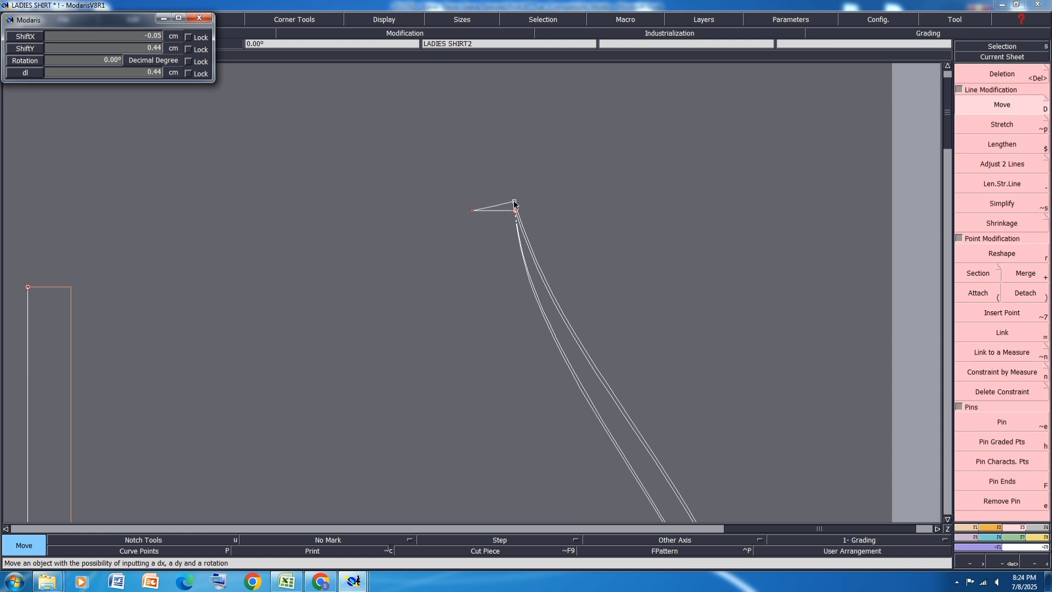
pyautogui.press('Down')
pyautogui.write('0')
pyautogui.press('Down')
pyautogui.write('.5')
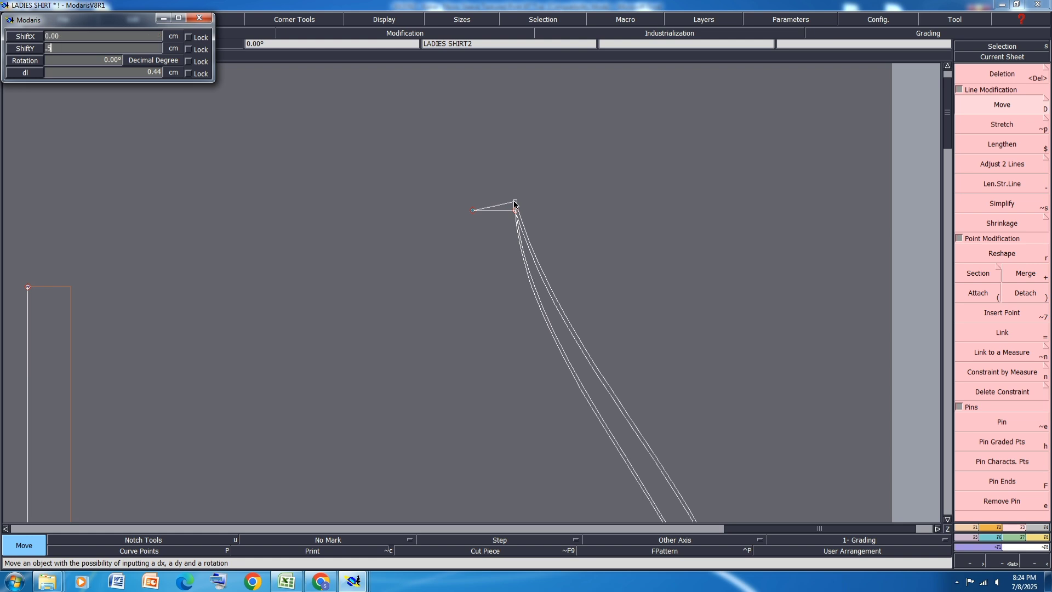
pyautogui.press('Return')
# Step: Shift the whole underarm seam, including both end points, towards the sleeve hem with ShiftX -1.5 cm
pyautogui.scroll(-2, 586, 206)
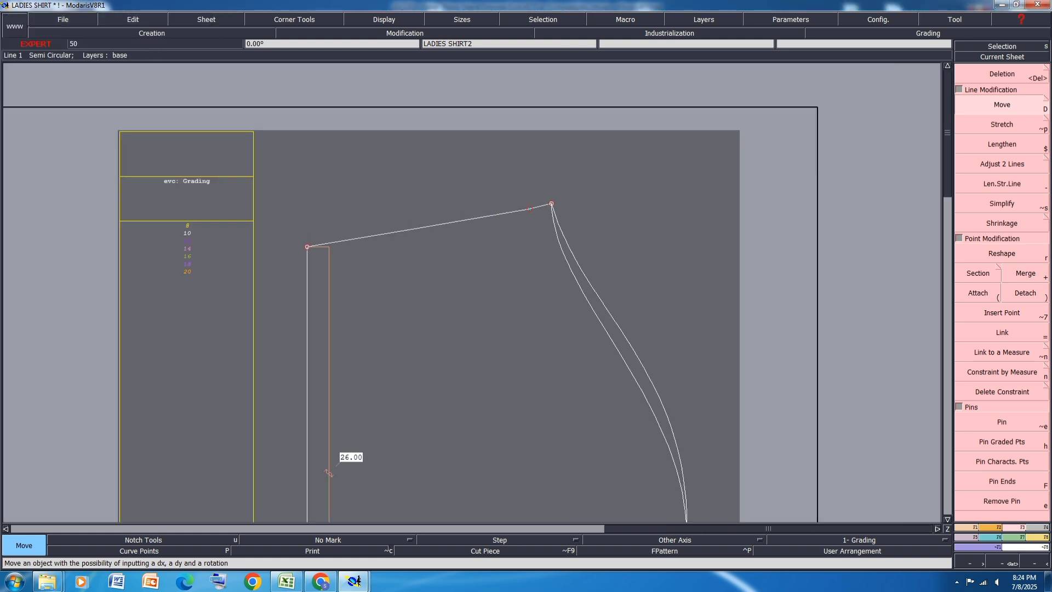
pyautogui.scroll(-1, 487, 230)
pyautogui.moveTo(548, 181); pyautogui.dragTo(377, 257)
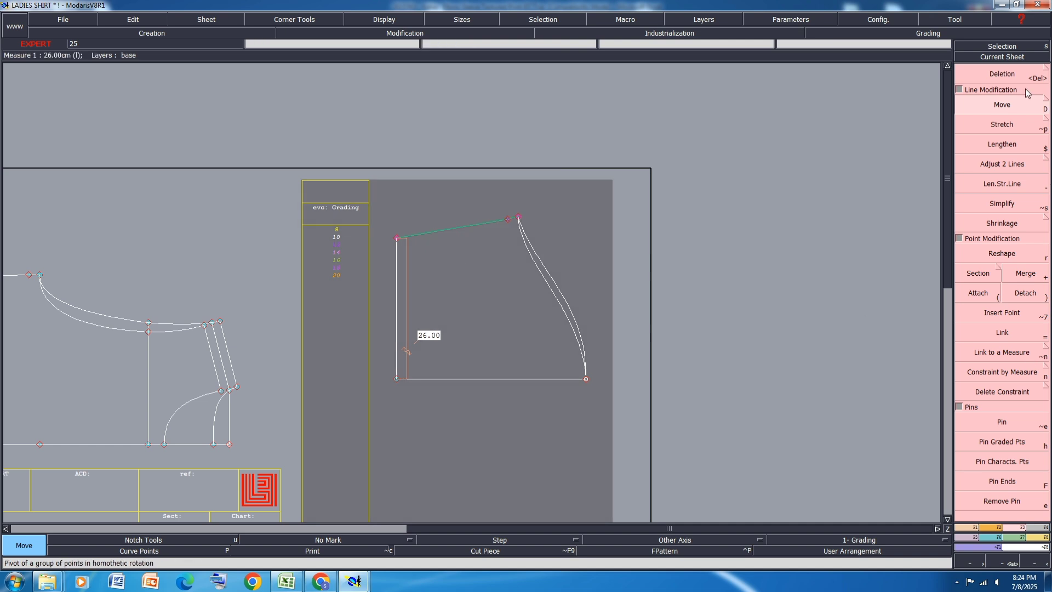
pyautogui.click(1024, 100)
pyautogui.click(508, 219)
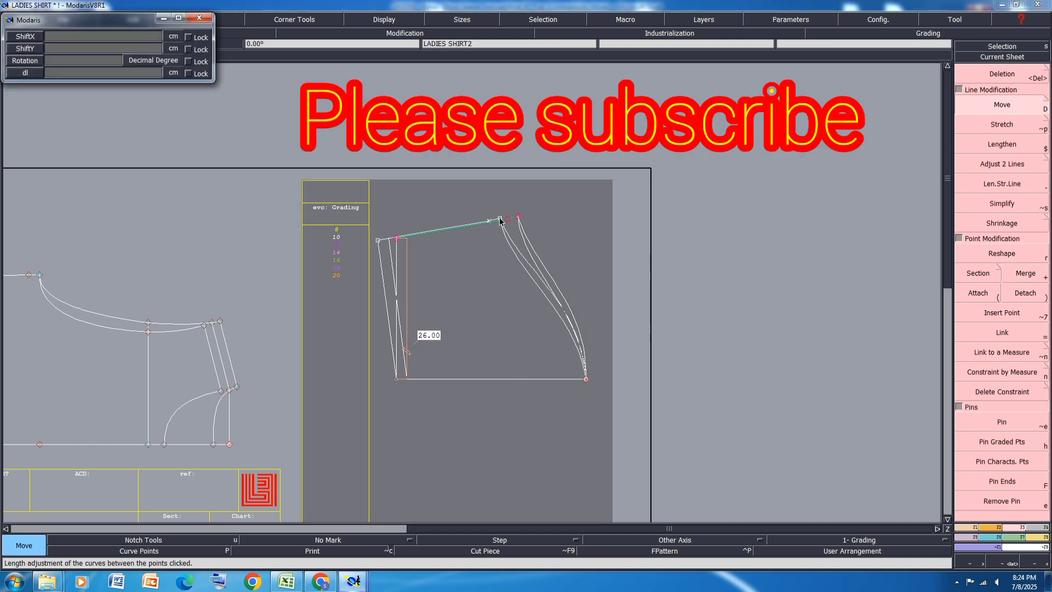
pyautogui.press('BackSpace')
pyautogui.write('-1.5')
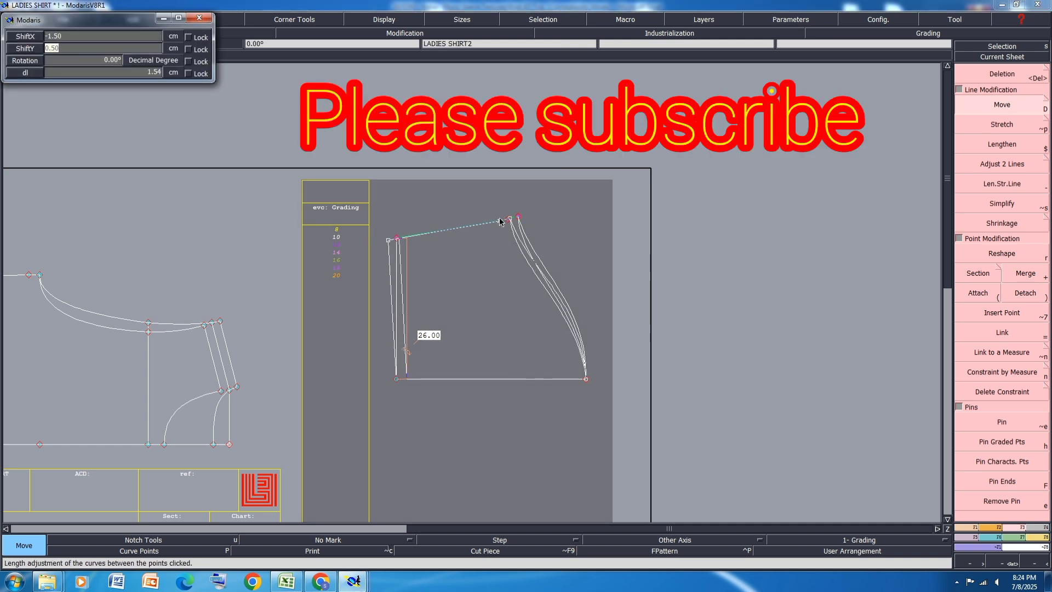
pyautogui.press('Return')
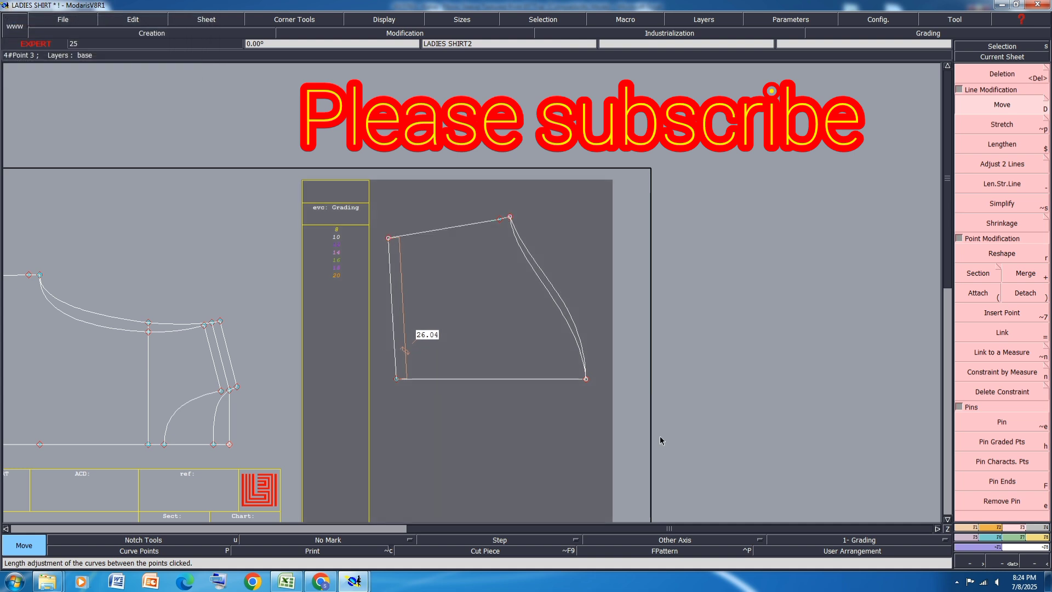
# Step: Simplify the sleeve hem line to remove redundant curve points and turn on the display of curve handles
pyautogui.scroll(4, 474, 335)
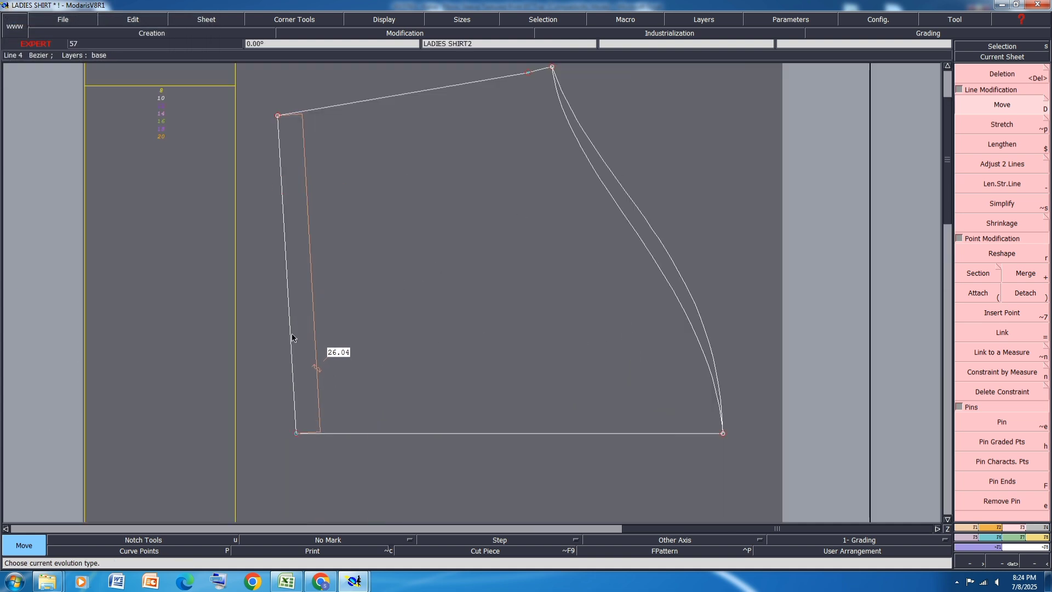
pyautogui.hotkey('alt', 's')
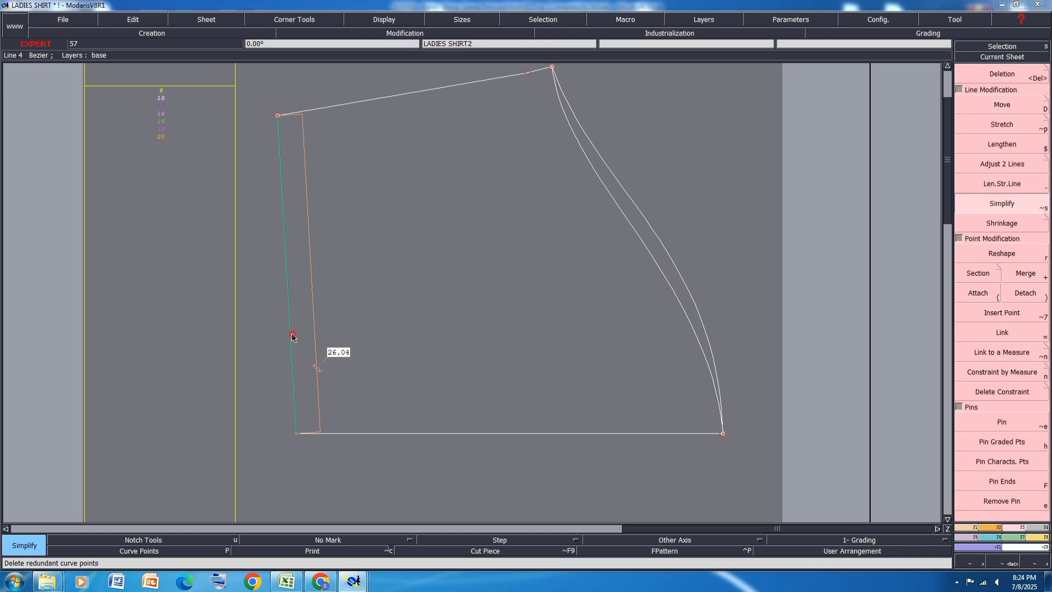
pyautogui.click(293, 337)
pyautogui.press('Return')
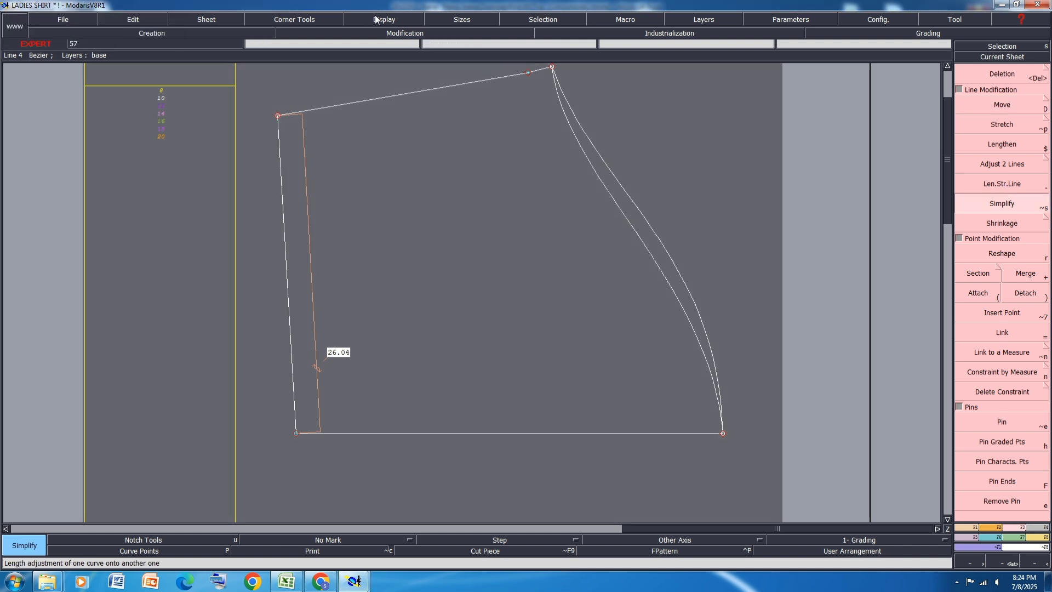
pyautogui.click(376, 19)
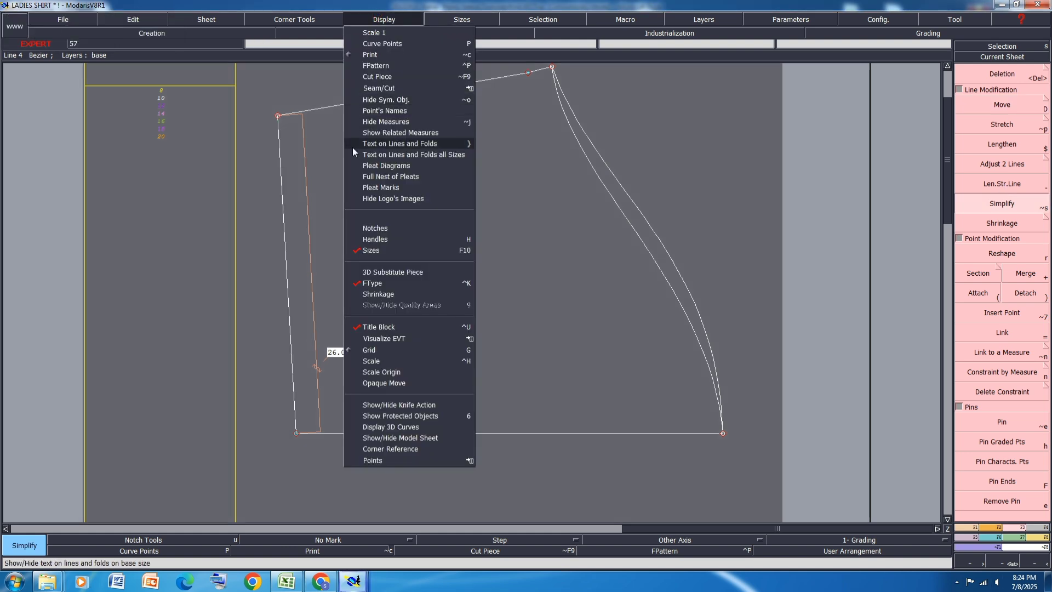
pyautogui.click(356, 243)
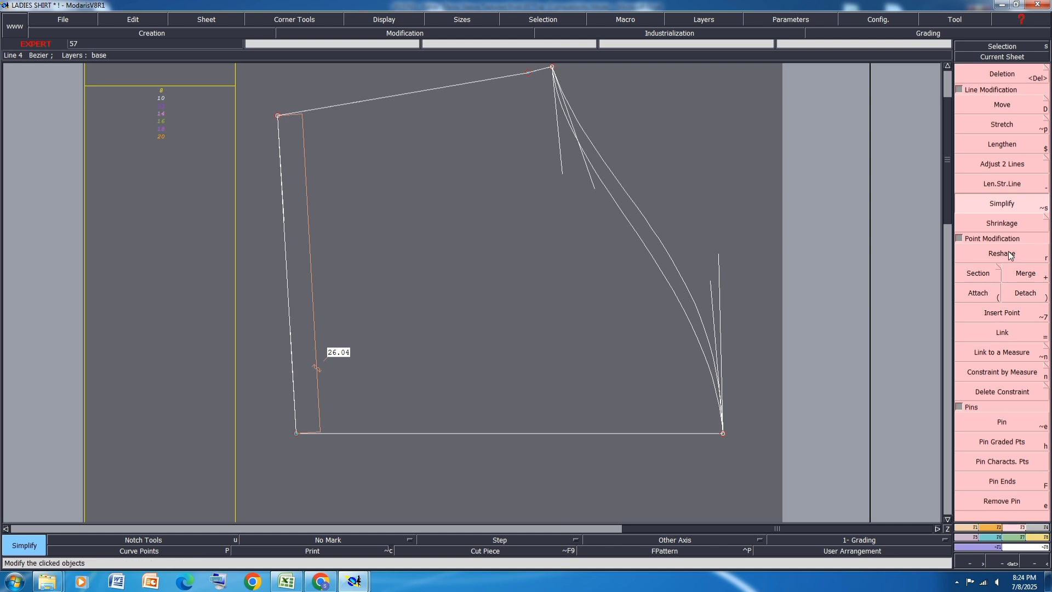
# Step: Reshape the sleeve hem line into a gentle curve by adjusting its handles near the centre line and the underarm seam
pyautogui.press('r')
pyautogui.click(289, 329)
pyautogui.click(295, 316)
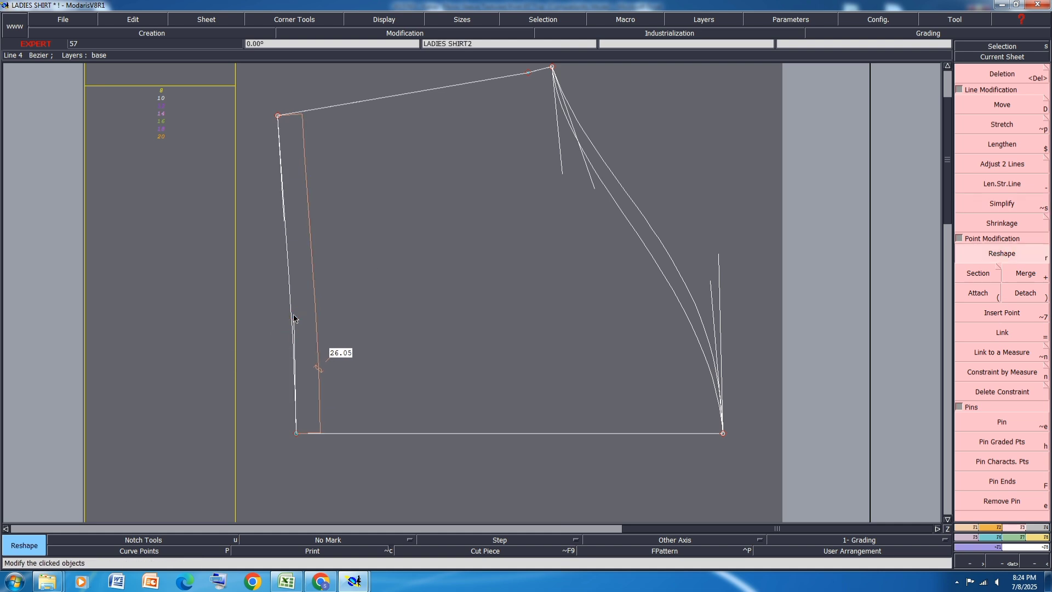
pyautogui.click(294, 315)
pyautogui.click(297, 308)
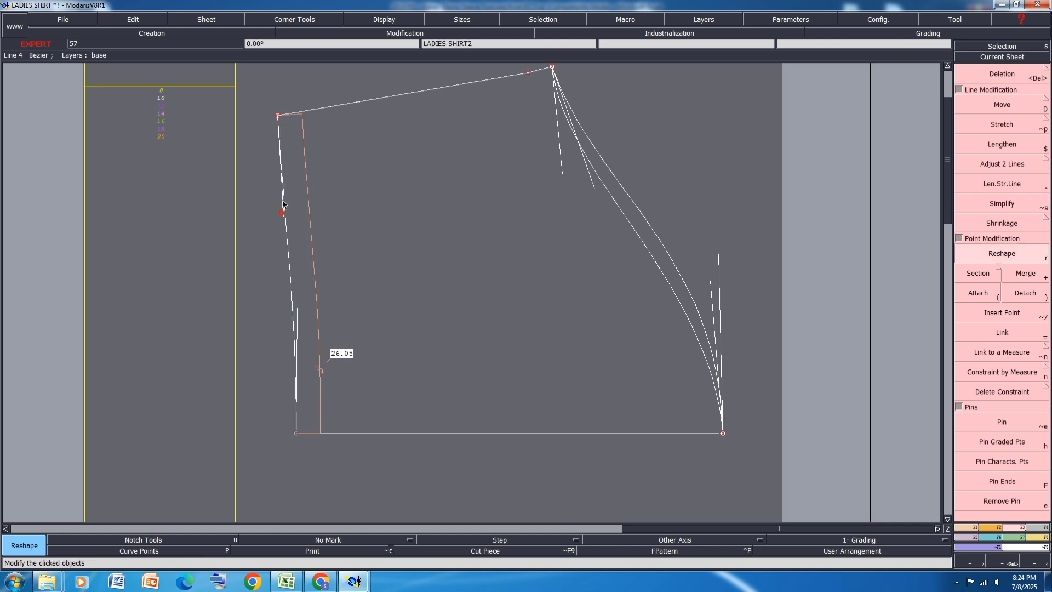
pyautogui.click(285, 199)
pyautogui.click(286, 199)
pyautogui.click(288, 192)
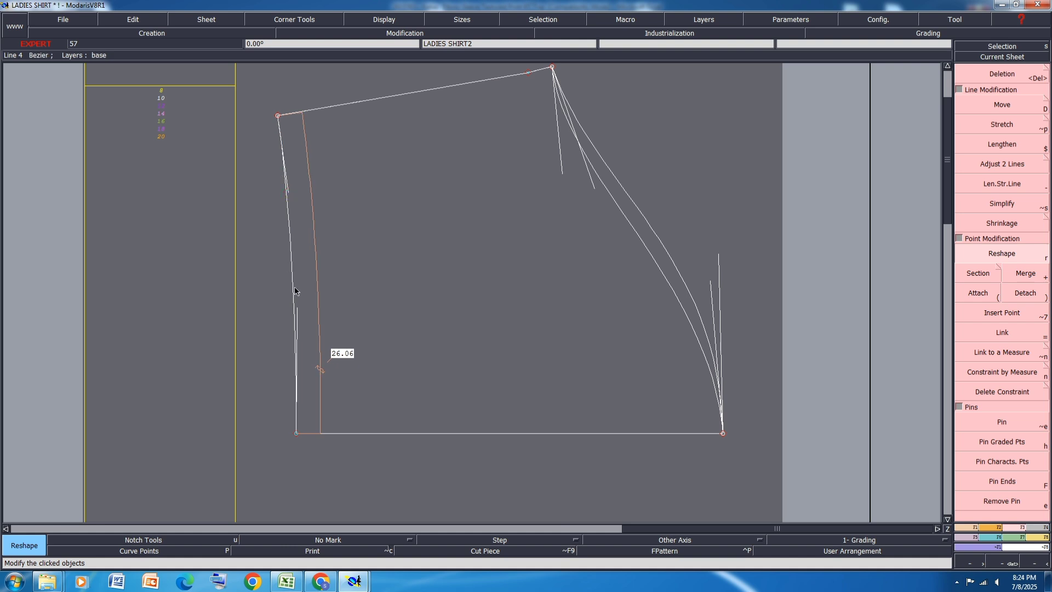
# Step: Reshape the sleeve's underarm seam into a slight inward curve by adjusting its handles near the underarm and hem ends
pyautogui.scroll(-1, 348, 200)
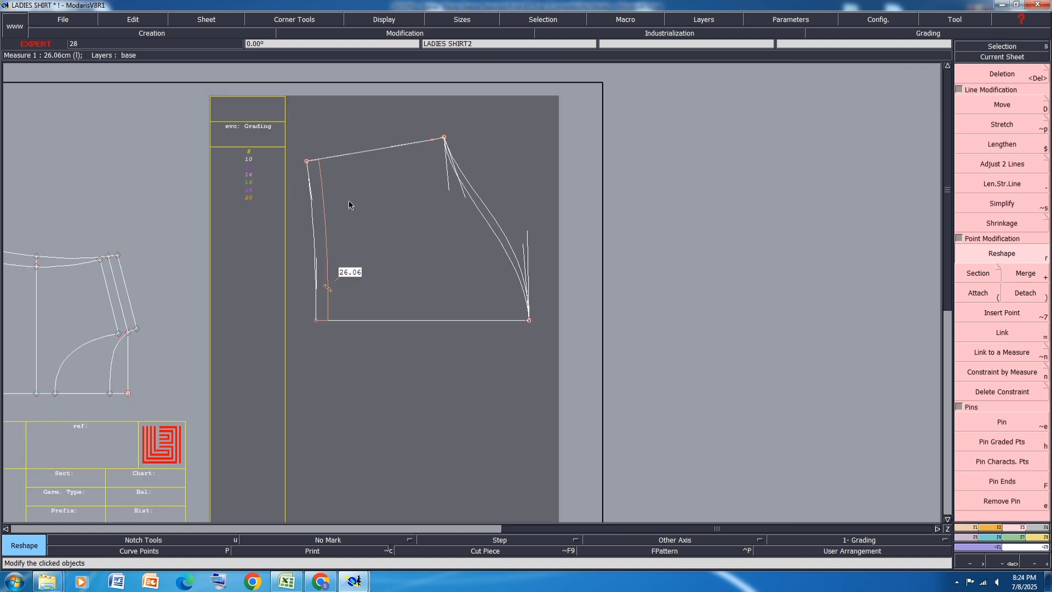
pyautogui.scroll(3, 383, 135)
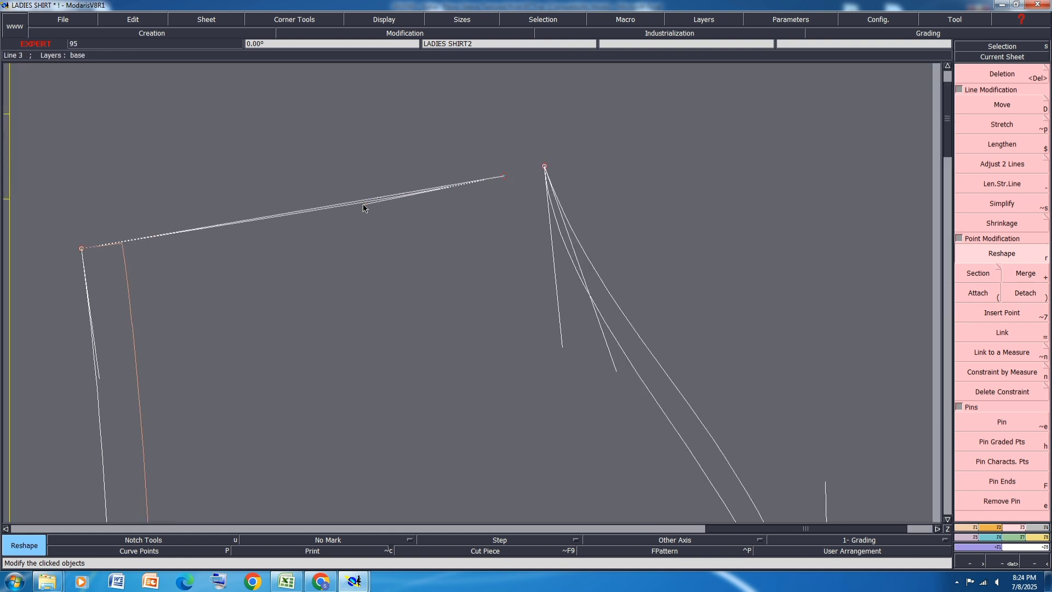
pyautogui.click(366, 203)
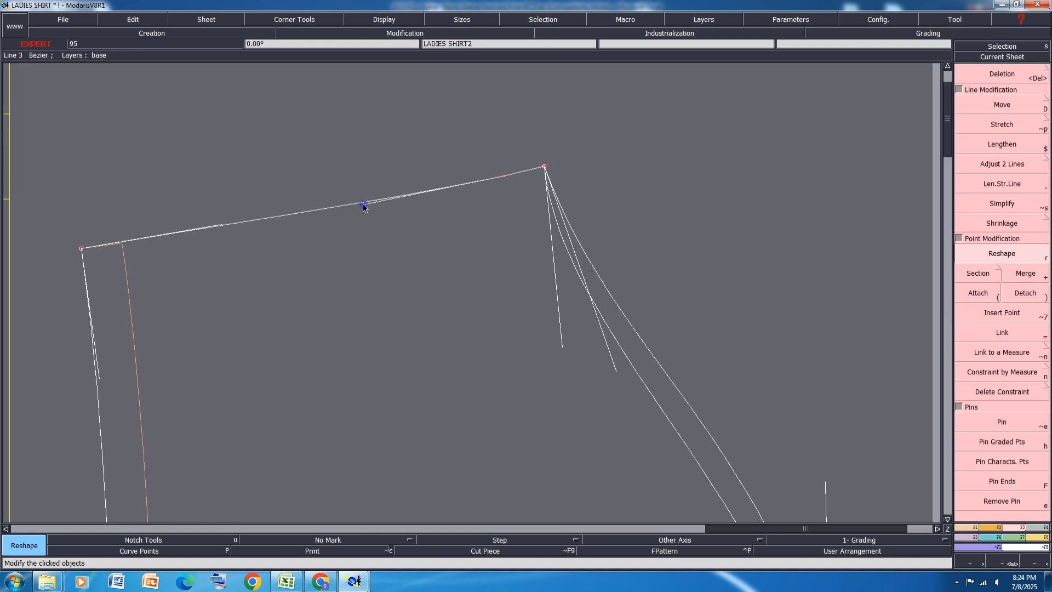
pyautogui.click(221, 229)
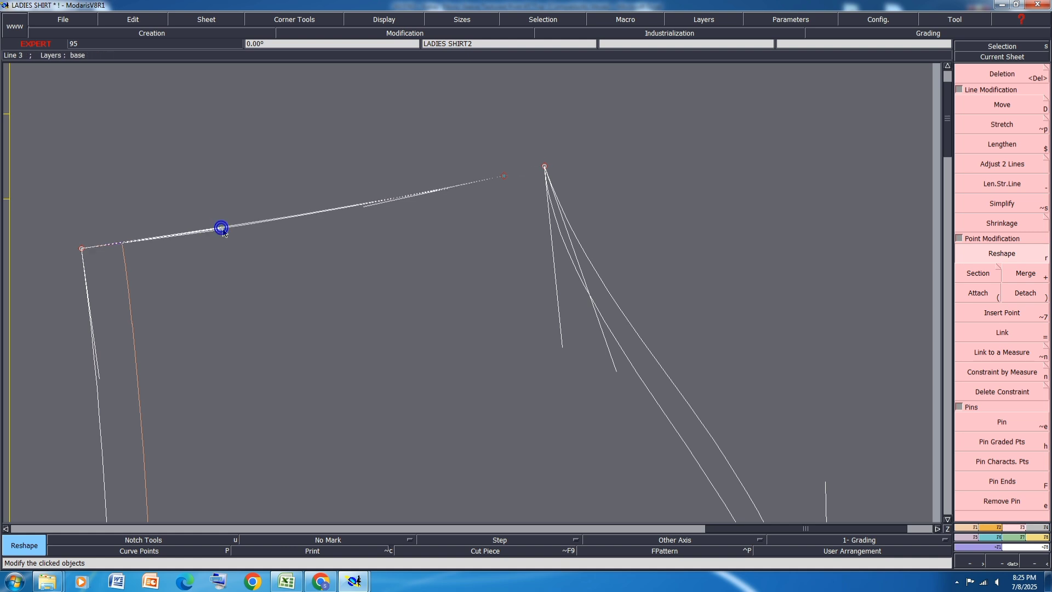
pyautogui.click(364, 207)
pyautogui.click(362, 208)
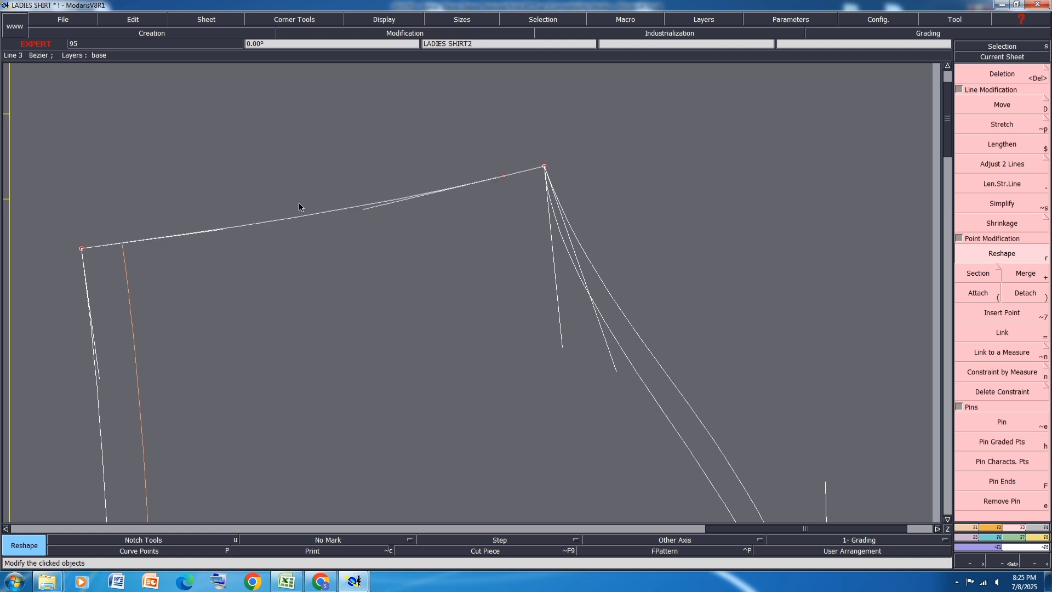
# Step: Reshape both sleeve cap curves at the crown by moving their handles slightly outward, away from the sleeve body
pyautogui.scroll(-1, 300, 202)
pyautogui.scroll(1, 543, 483)
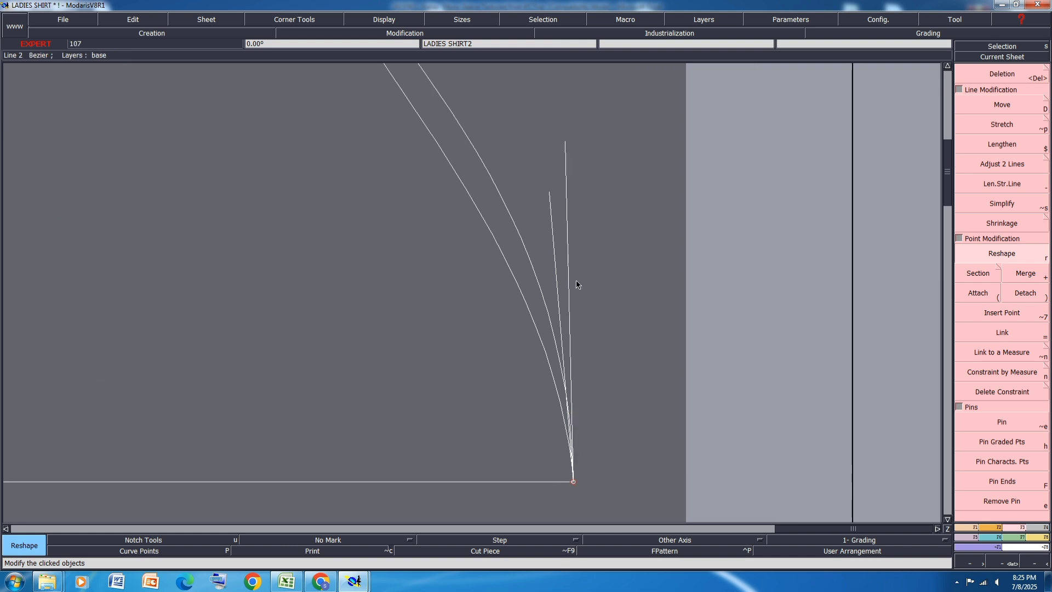
pyautogui.click(565, 145)
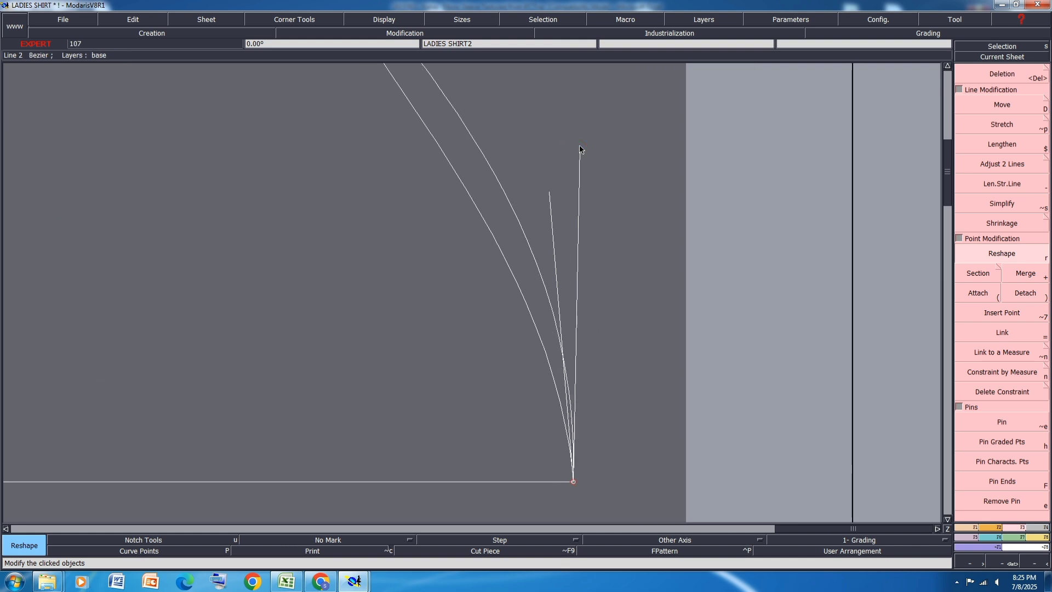
pyautogui.click(582, 147)
pyautogui.click(585, 148)
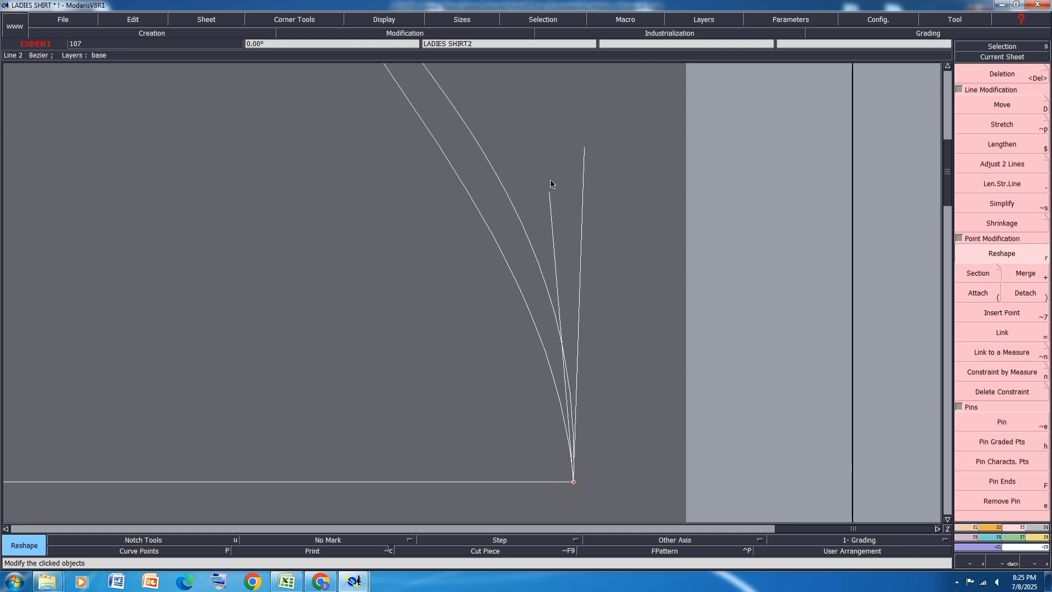
pyautogui.click(564, 195)
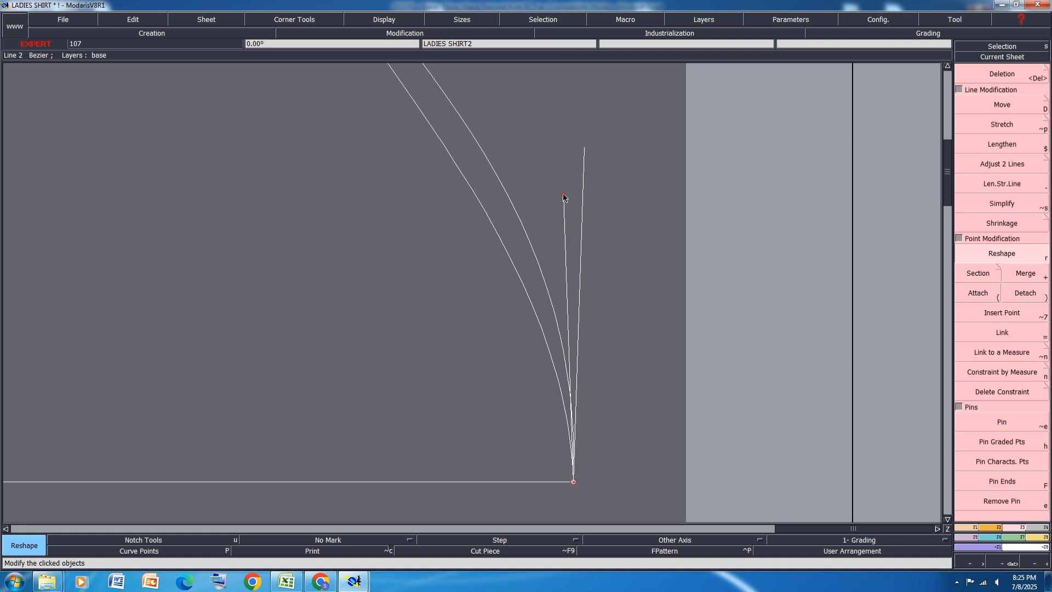
pyautogui.rightClick(564, 196)
pyautogui.scroll(-5, 580, 247)
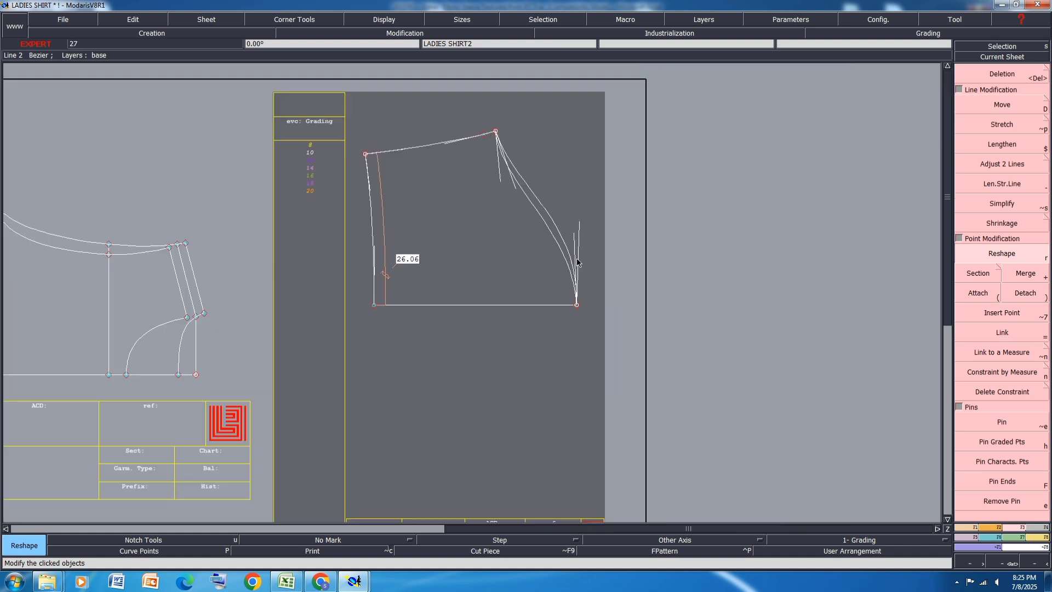
# Step: Try mirroring a sleeve cap curve about a symmetry axis along the underarm seam's end to check its flow, and undo both
pyautogui.scroll(3, 541, 160)
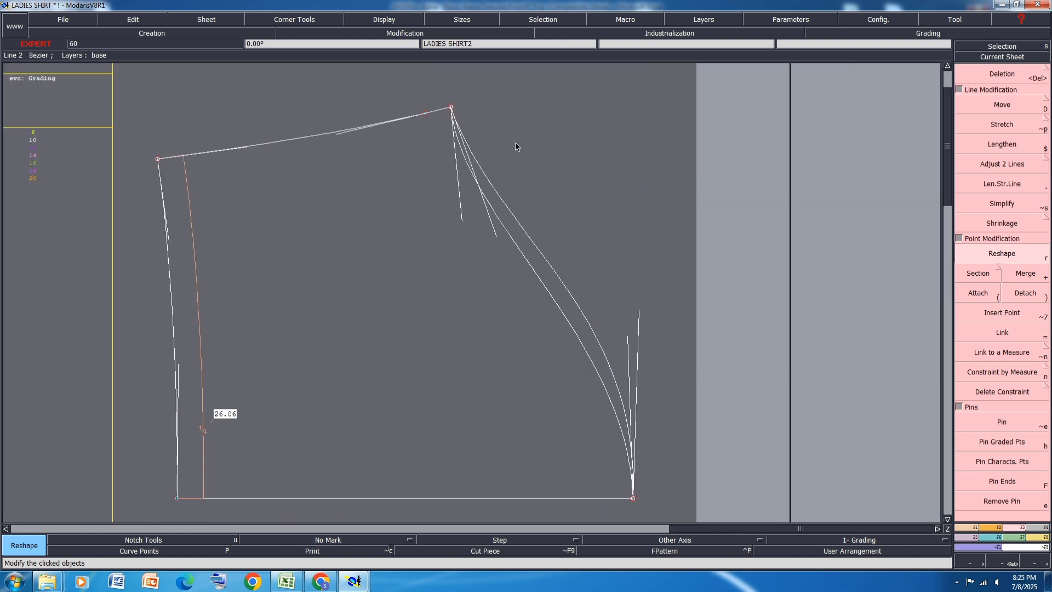
pyautogui.hotkey('shift', 's')
pyautogui.click(450, 107)
pyautogui.click(412, 116)
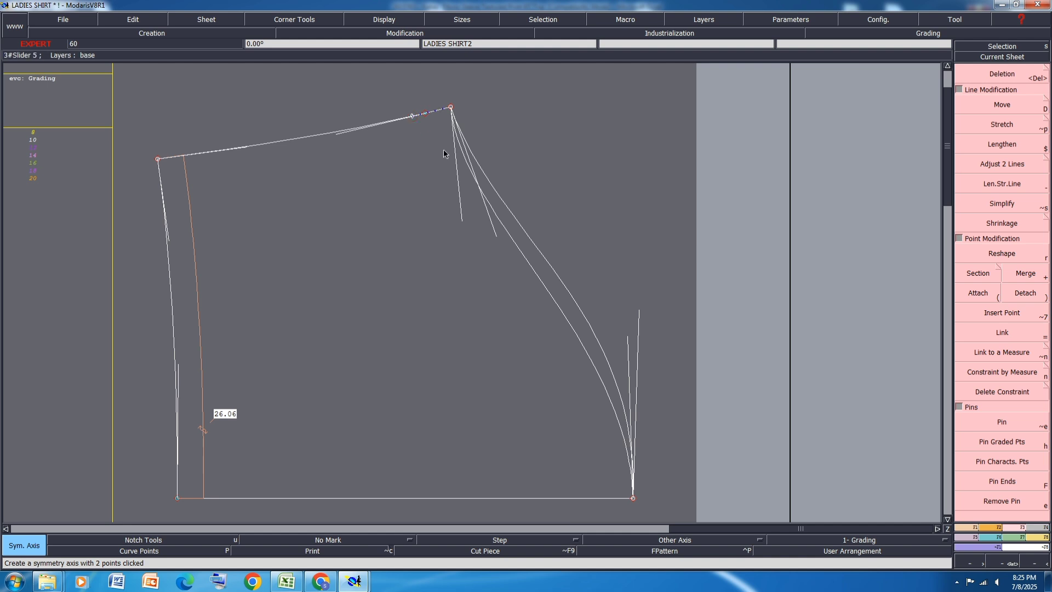
pyautogui.press('y')
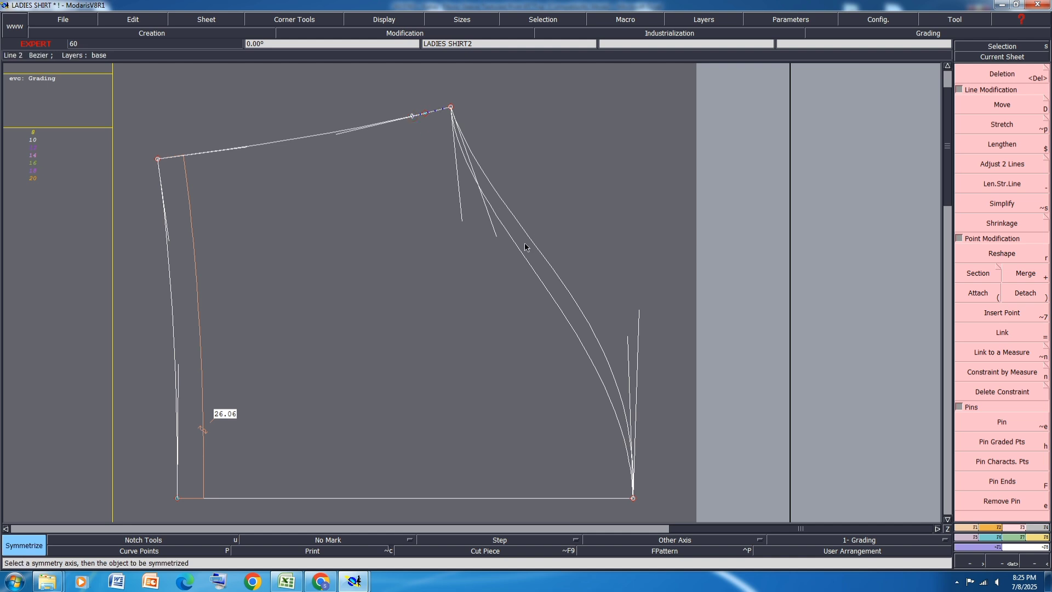
pyautogui.click(522, 255)
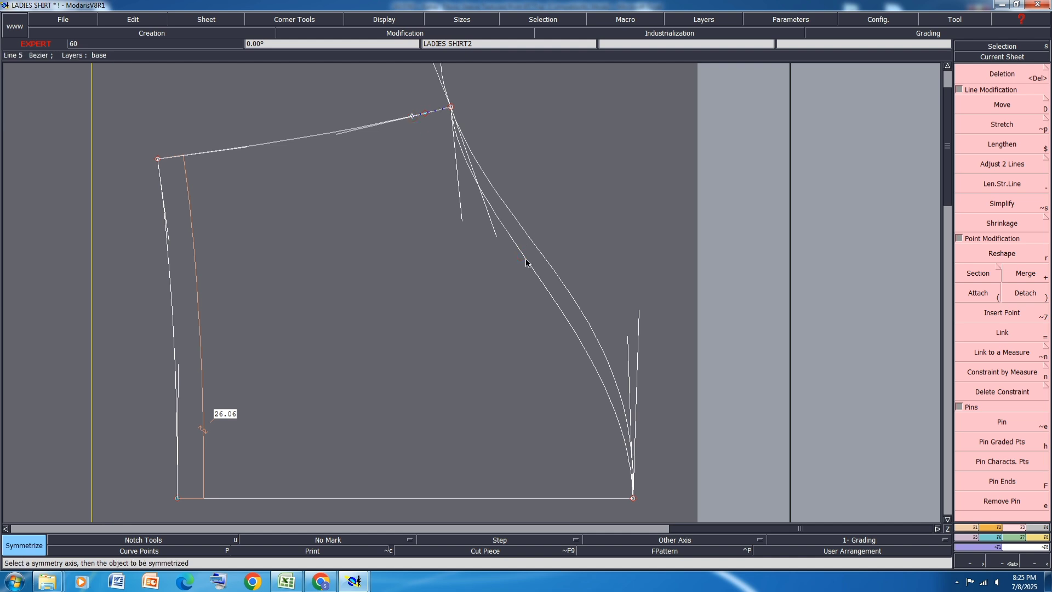
pyautogui.scroll(-1, 525, 259)
pyautogui.scroll(3, 495, 166)
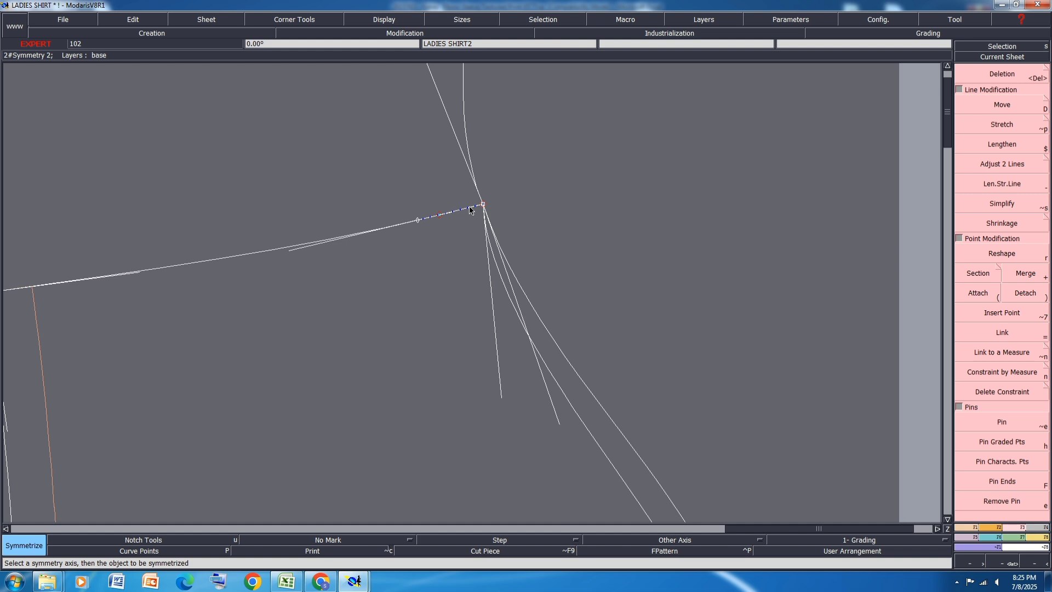
pyautogui.hotkey('ctrl', 'z')
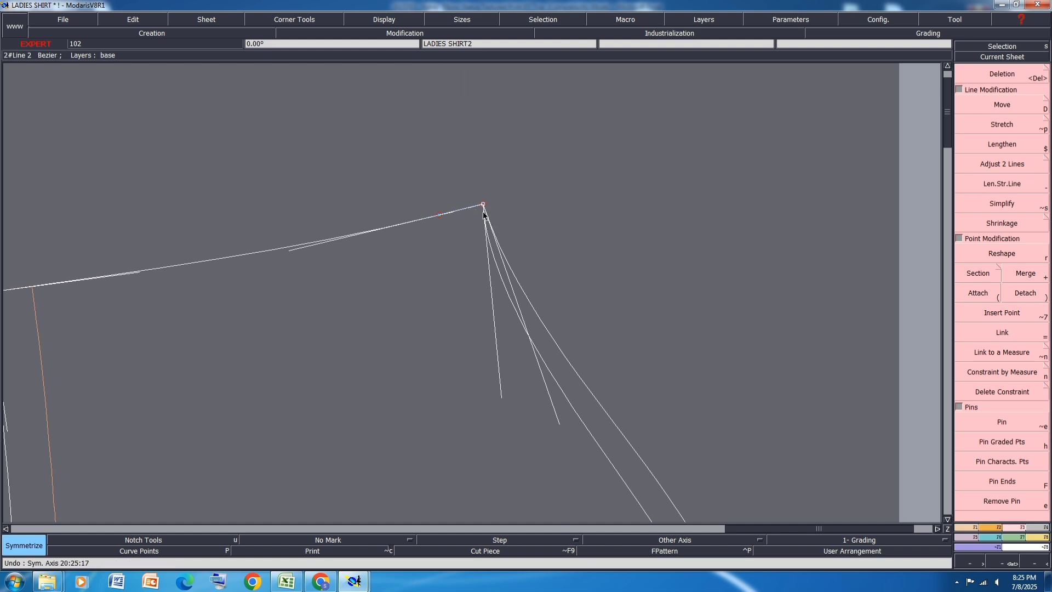
# Step: Adjust the inner sleeve cap curve's handle at the underarm corner, hide the curve handles and save the pattern
pyautogui.scroll(-1, 446, 183)
pyautogui.scroll(1, 399, 218)
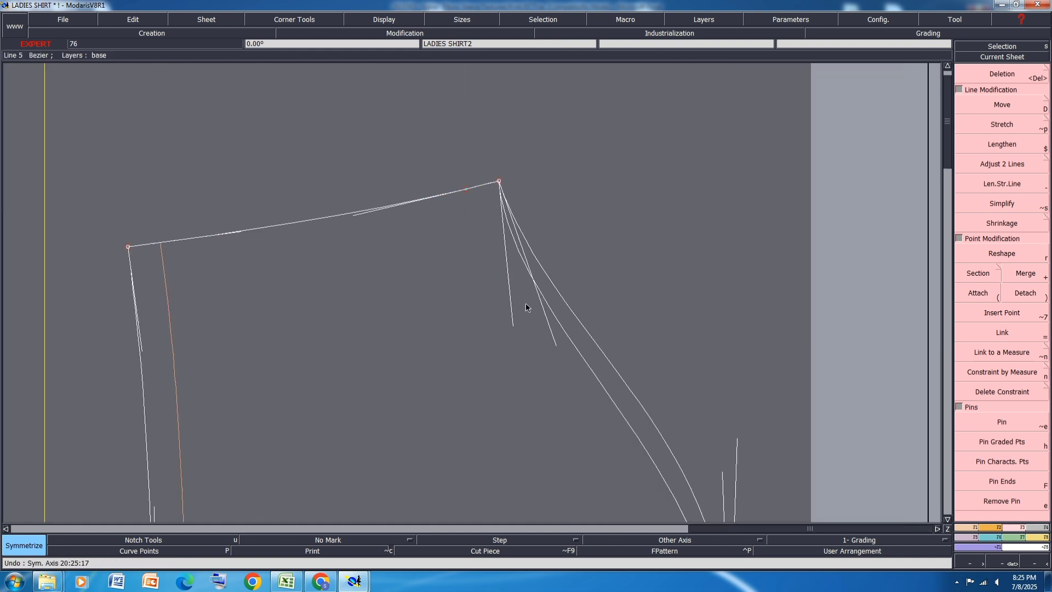
pyautogui.click(1006, 253)
pyautogui.scroll(2, 493, 177)
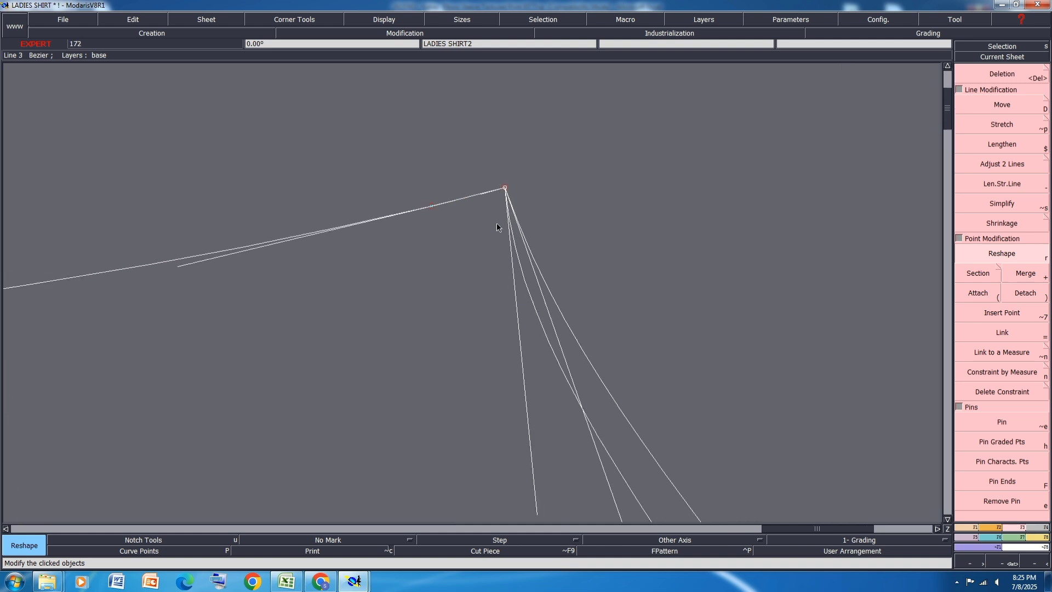
pyautogui.scroll(-1, 488, 165)
pyautogui.moveTo(511, 337); pyautogui.dragTo(530, 361)
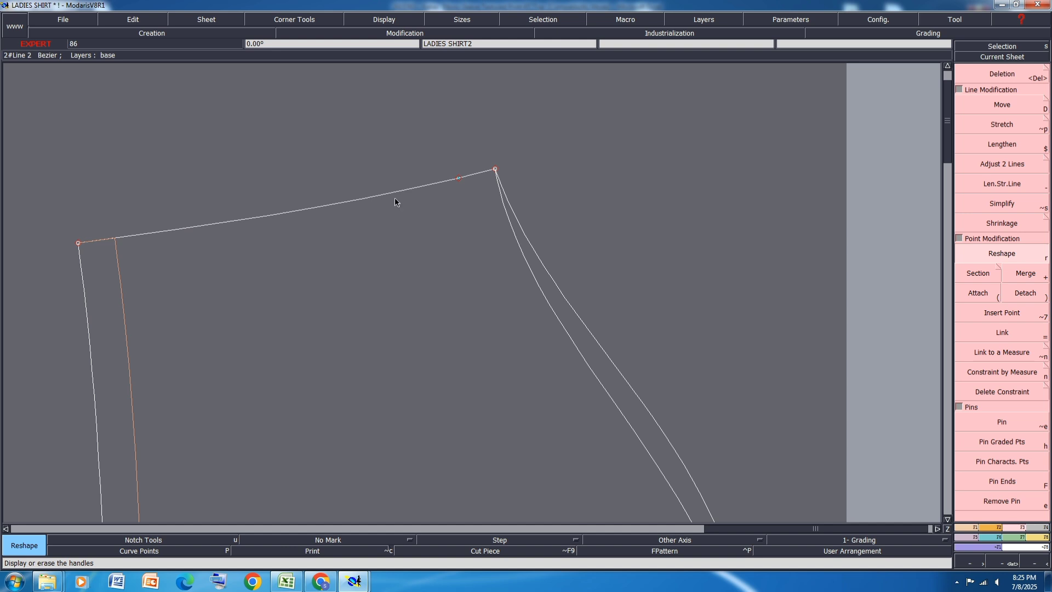
pyautogui.hotkey('ctrl', 's')
pyautogui.click(456, 351)
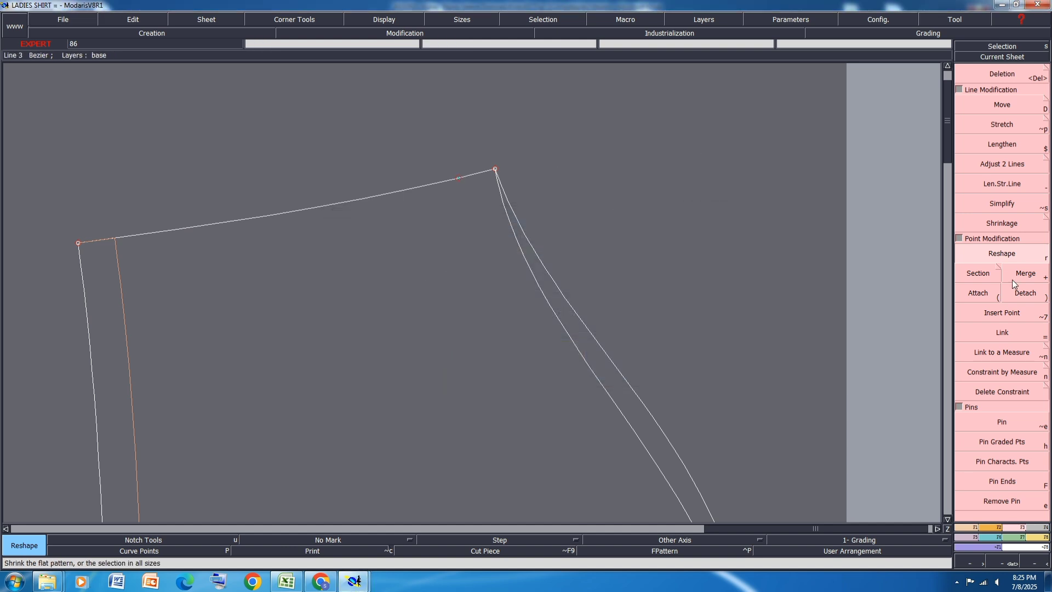
# Step: Move the underarm corner together with the neighbouring point on the seam using ShiftX 0 and ShiftY 0.2 cm
pyautogui.click(1002, 104)
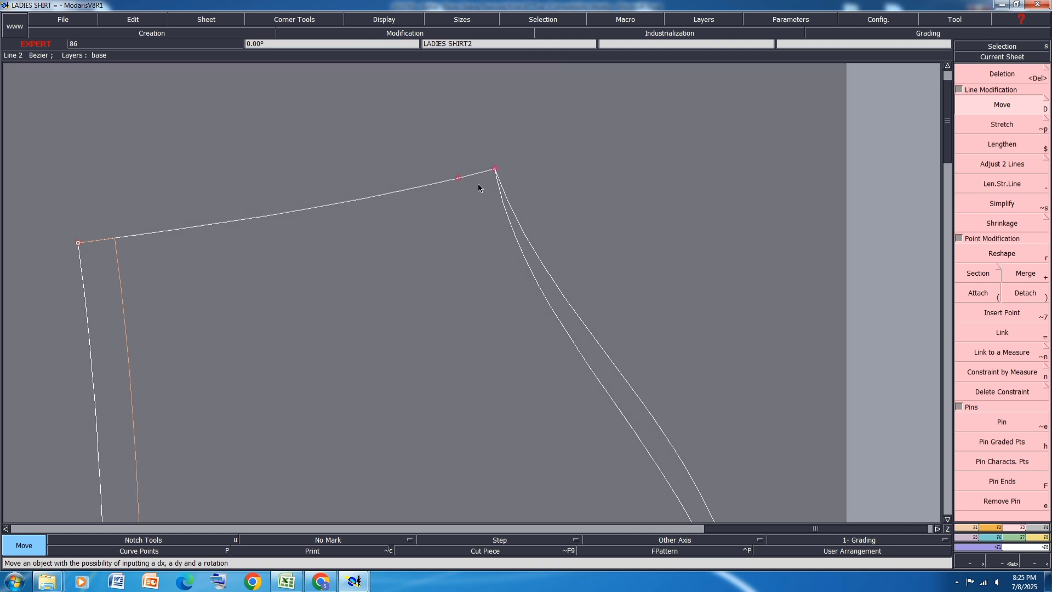
pyautogui.click(457, 178)
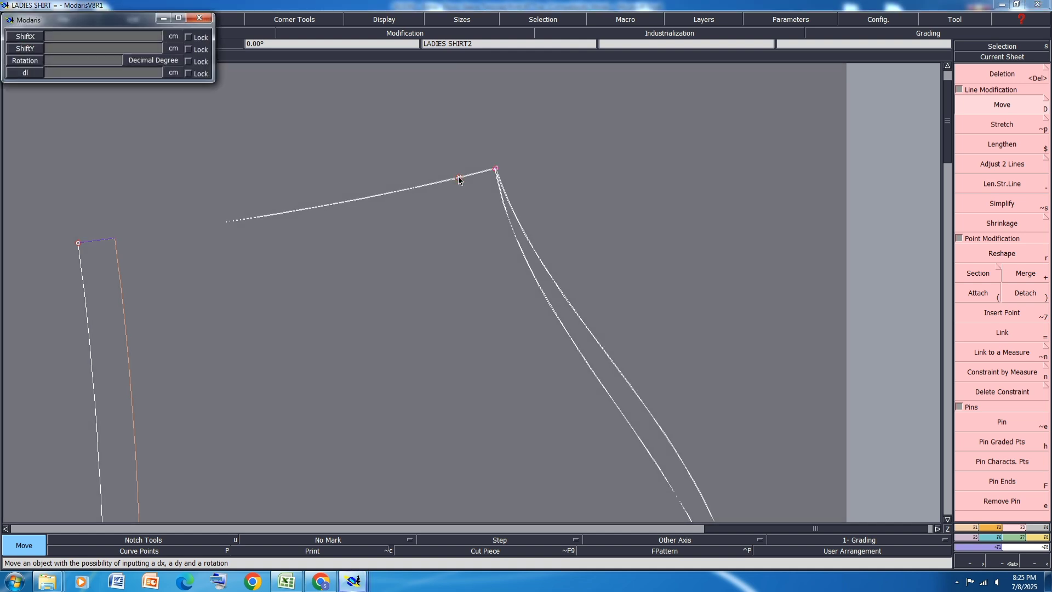
pyautogui.press('BackSpace')
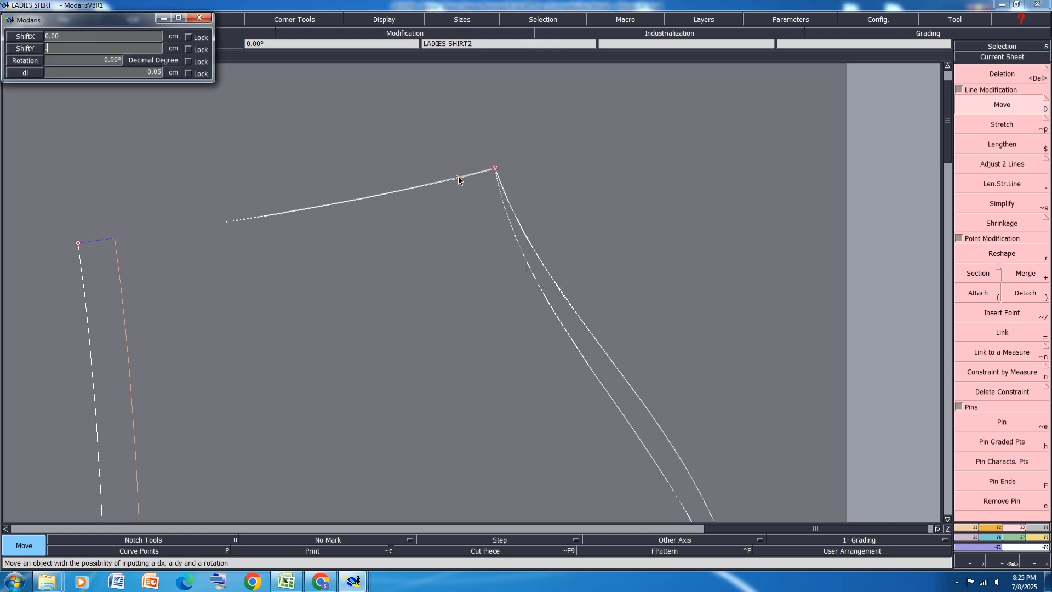
pyautogui.write('.2')
pyautogui.press('Return')
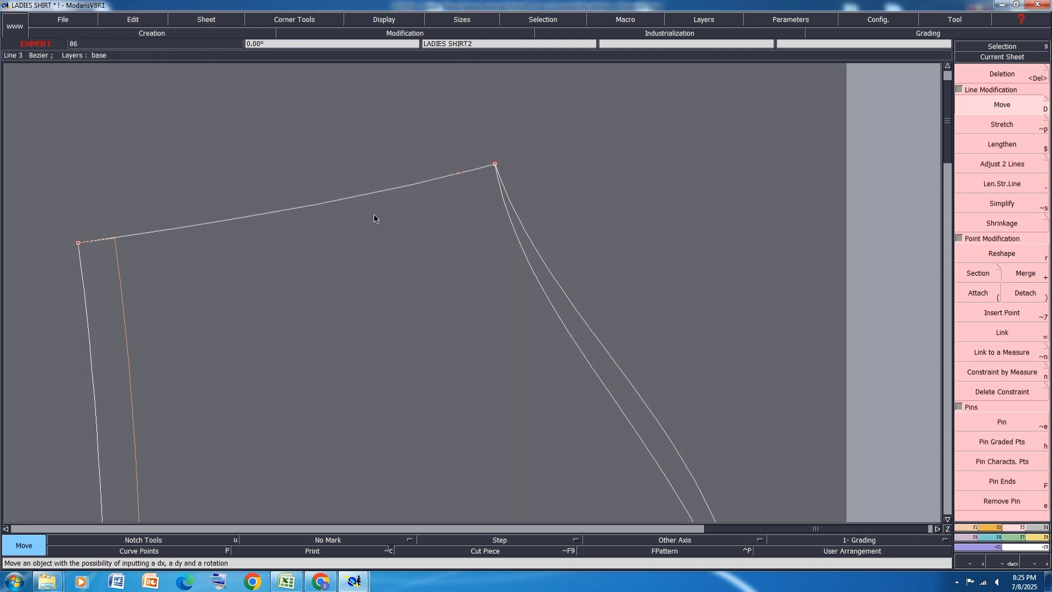
# Step: Show the curve handles and refine the underarm seam's curve by adjusting the handle nearer the underarm corner
pyautogui.press('r')
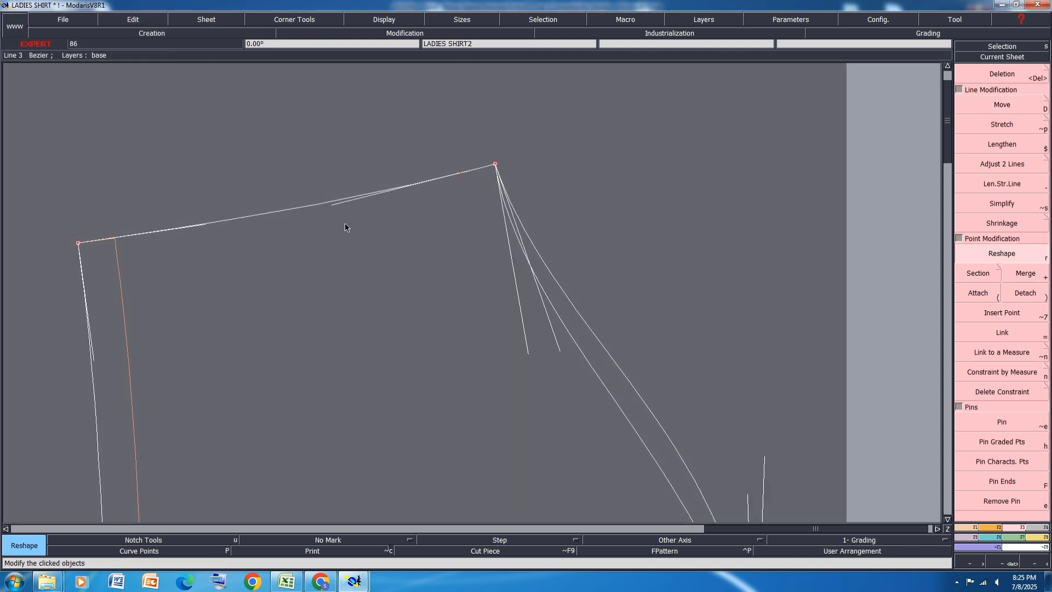
pyautogui.click(336, 207)
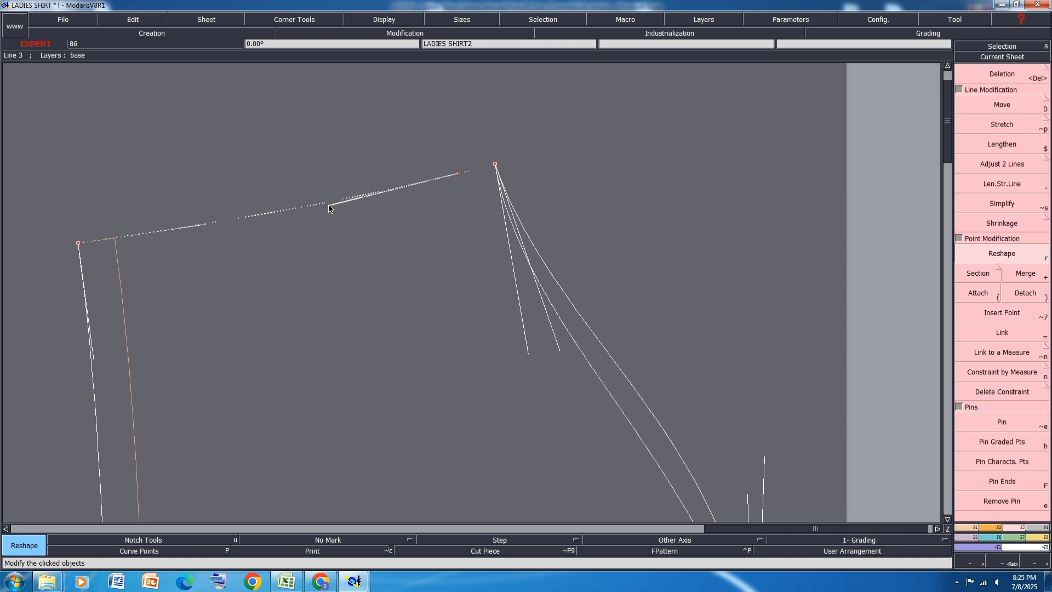
pyautogui.click(323, 204)
pyautogui.scroll(-2, 323, 167)
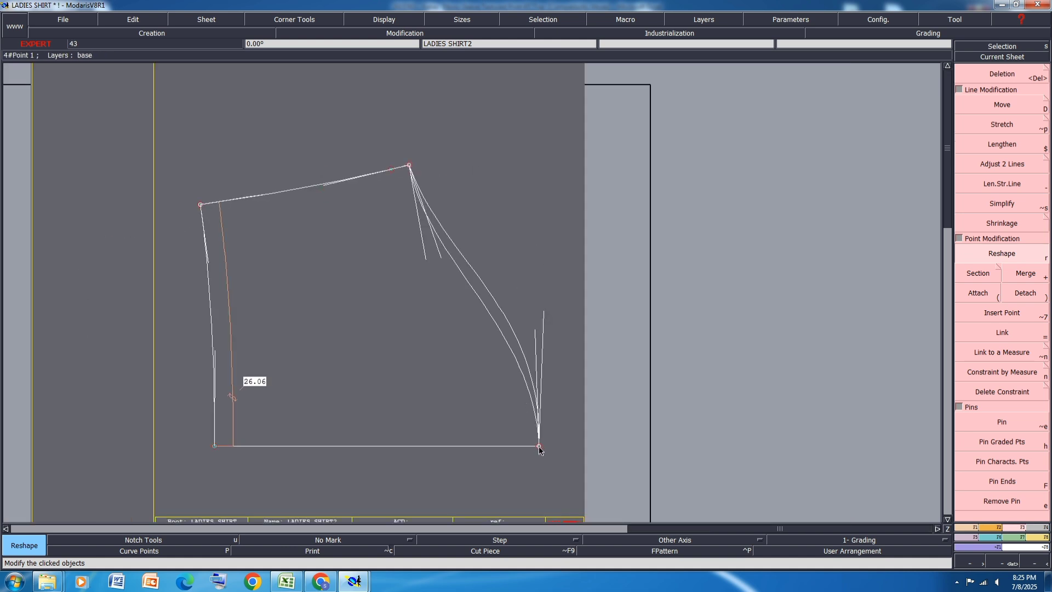
# Step: Measure both sleeve cap curves between the crown and the underarm corner in the measurement spreadsheet, and accumulate their lengths
pyautogui.click(1041, 538)
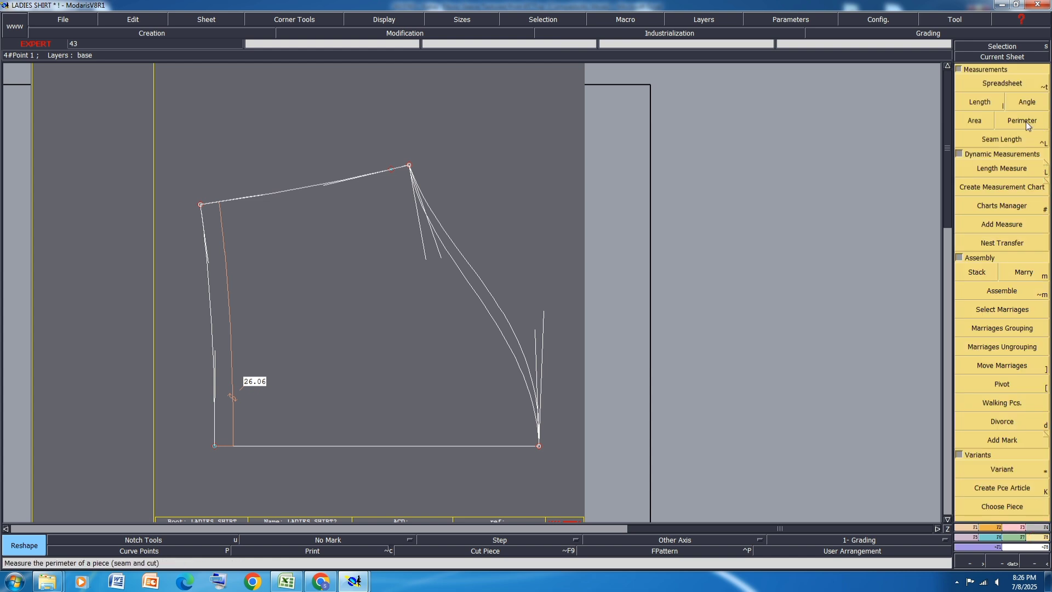
pyautogui.click(1002, 84)
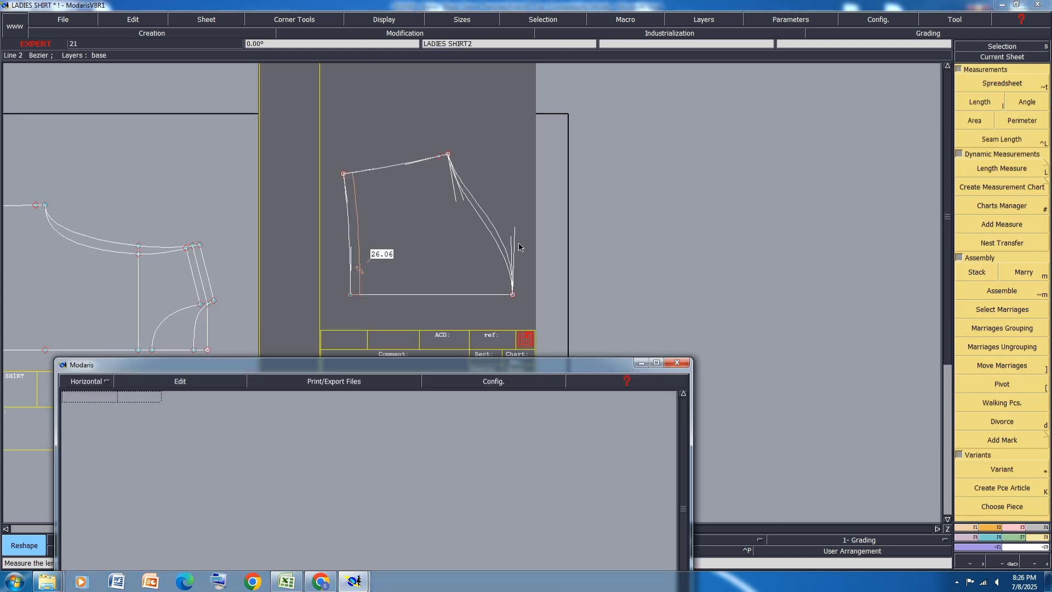
pyautogui.scroll(1, 513, 294)
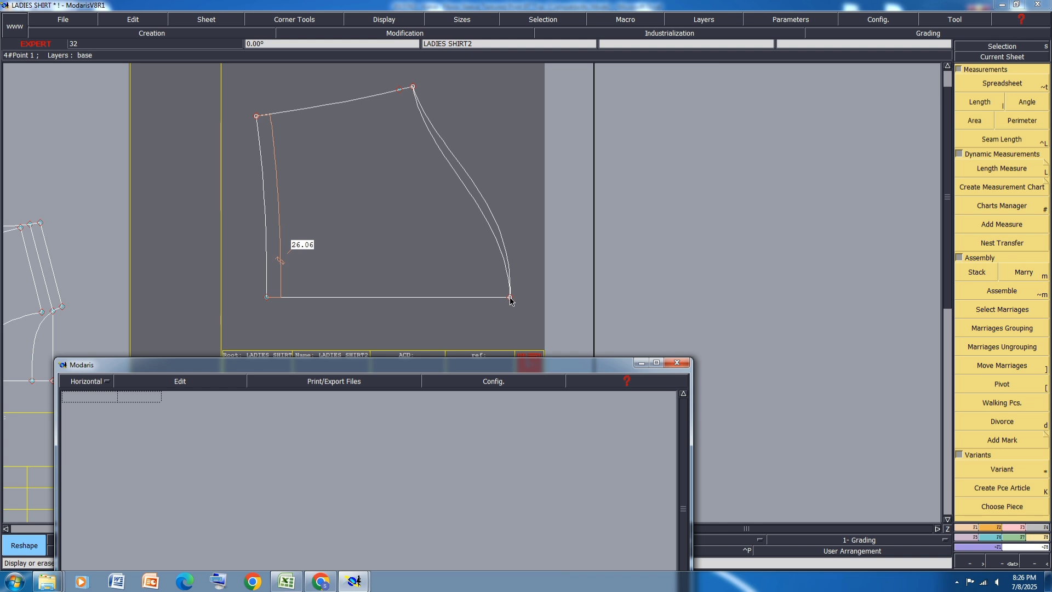
pyautogui.press('l')
pyautogui.click(511, 297)
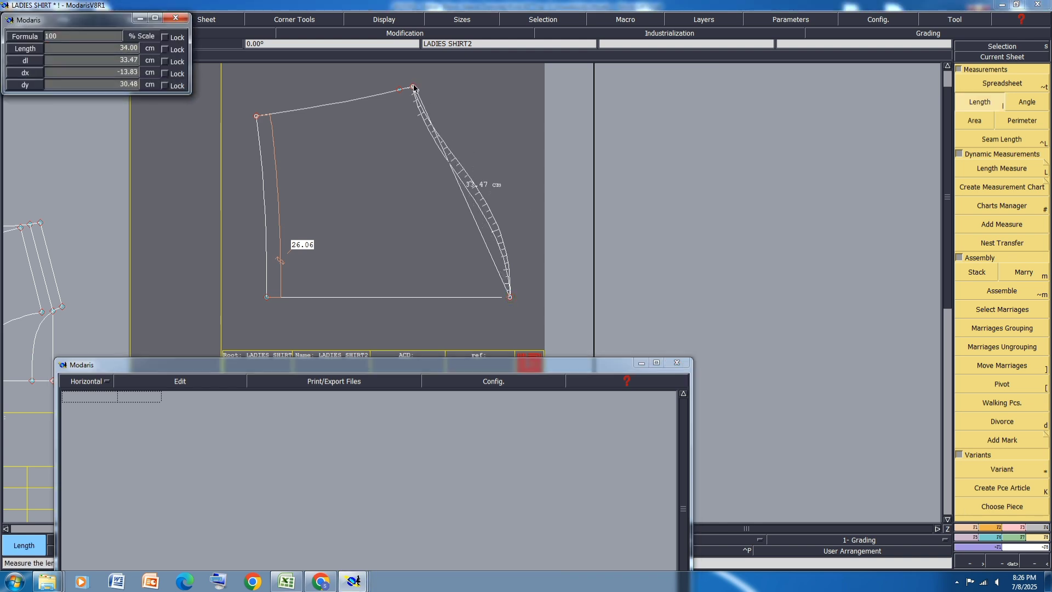
pyautogui.click(414, 87)
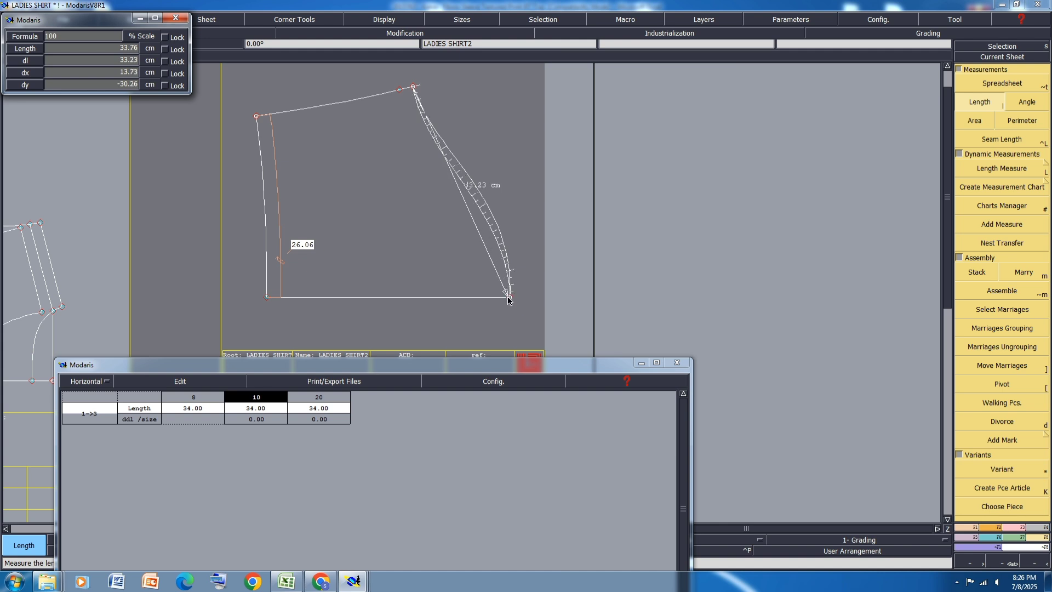
pyautogui.click(509, 299)
pyautogui.click(181, 382)
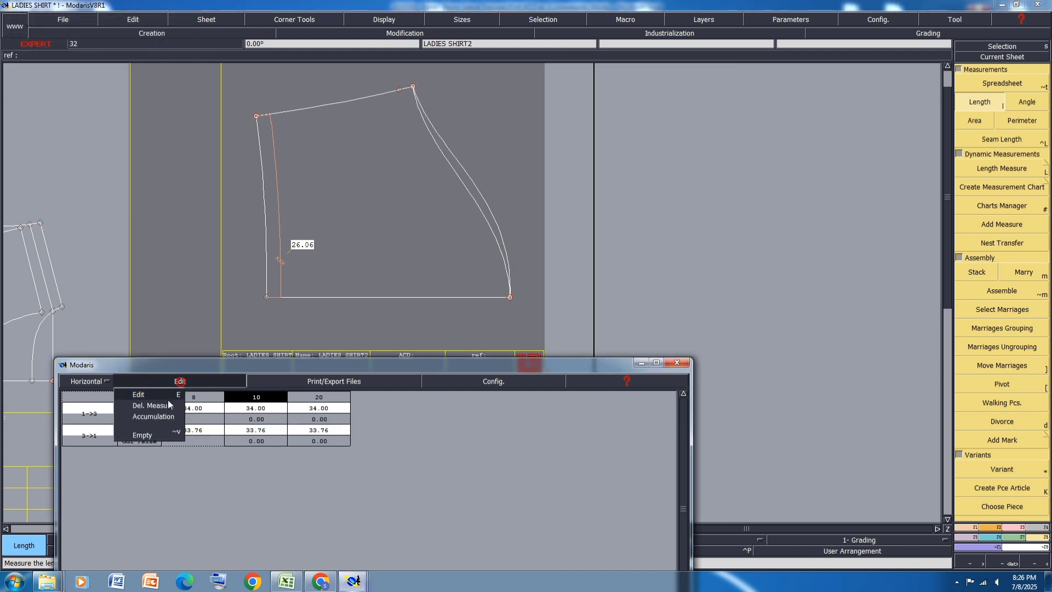
pyautogui.click(156, 417)
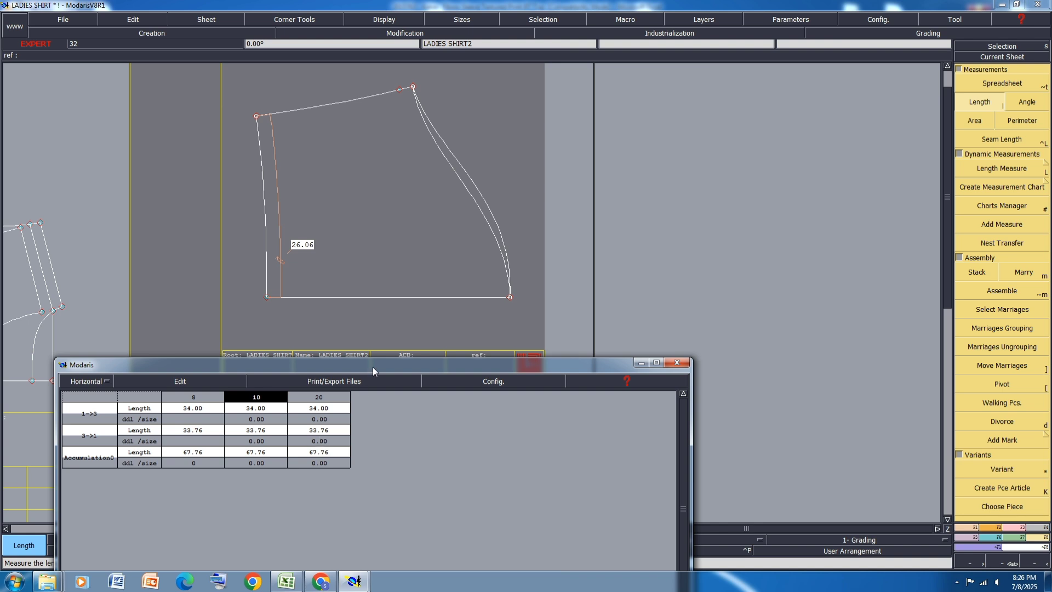
pyautogui.click(1013, 527)
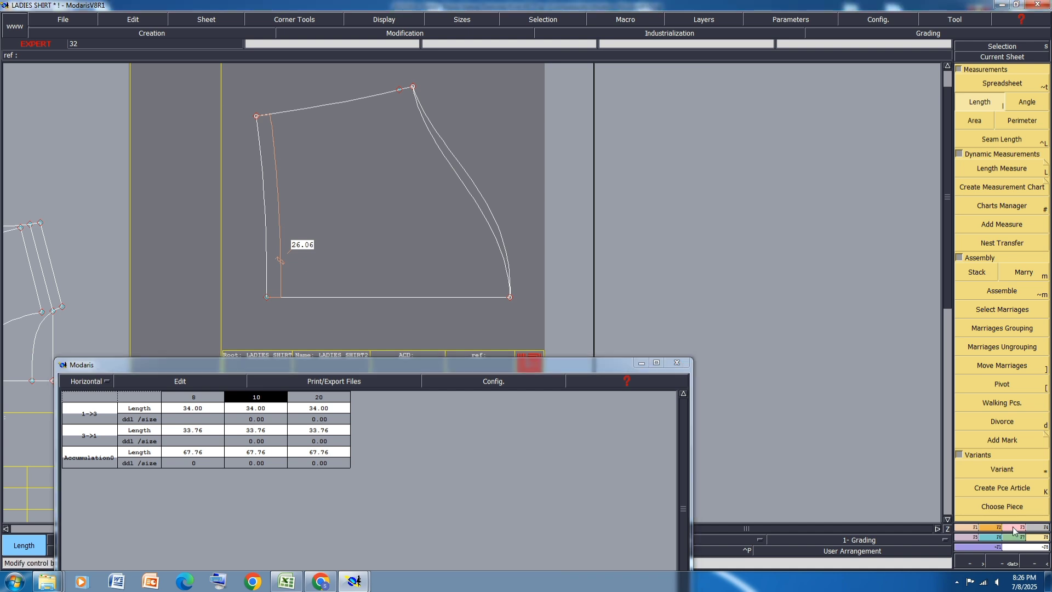
# Step: Add a dynamic length measure along the sleeve's underarm seam, and move the underarm corner with its neighbouring seam point by ShiftX -0.4 cm
pyautogui.click(293, 113)
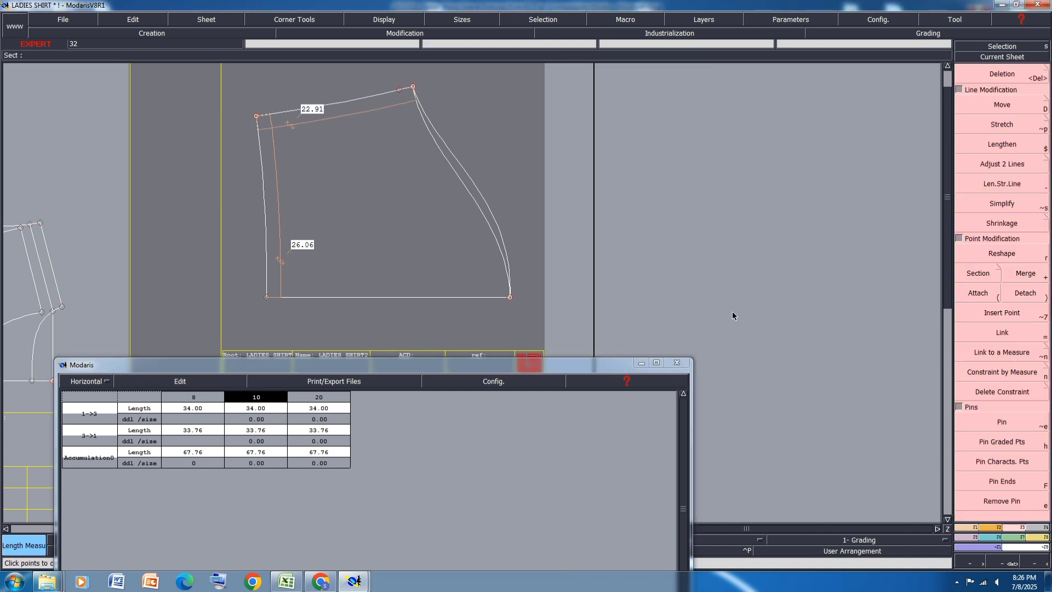
pyautogui.click(1008, 105)
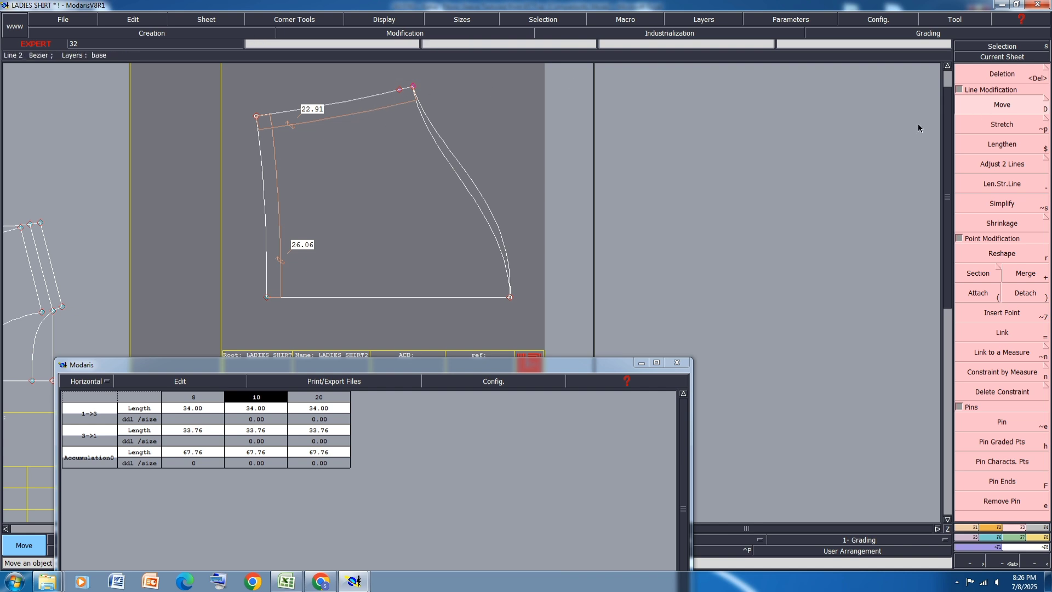
pyautogui.click(399, 91)
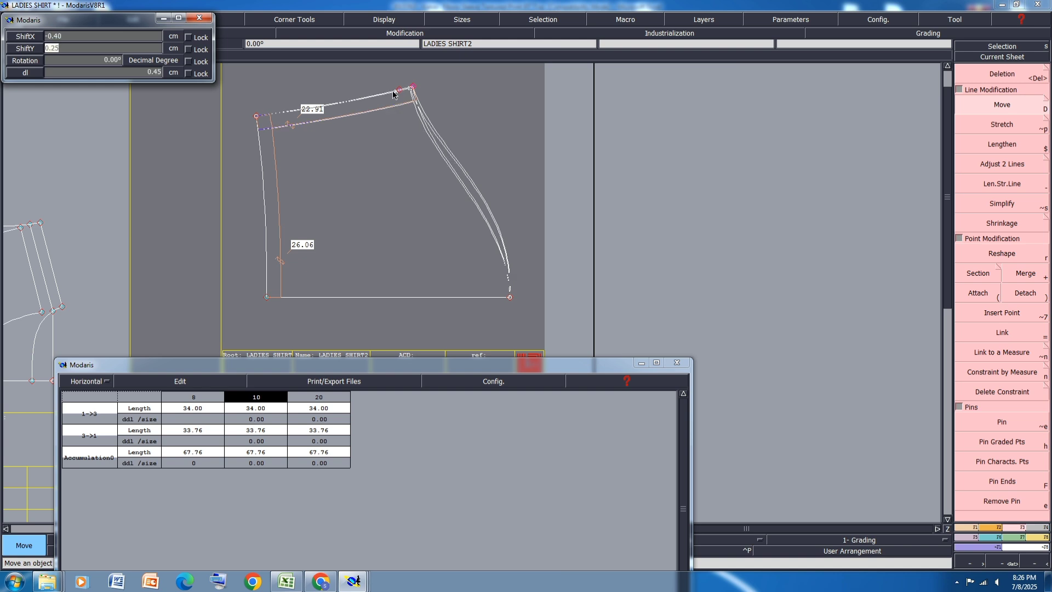
pyautogui.press('Return')
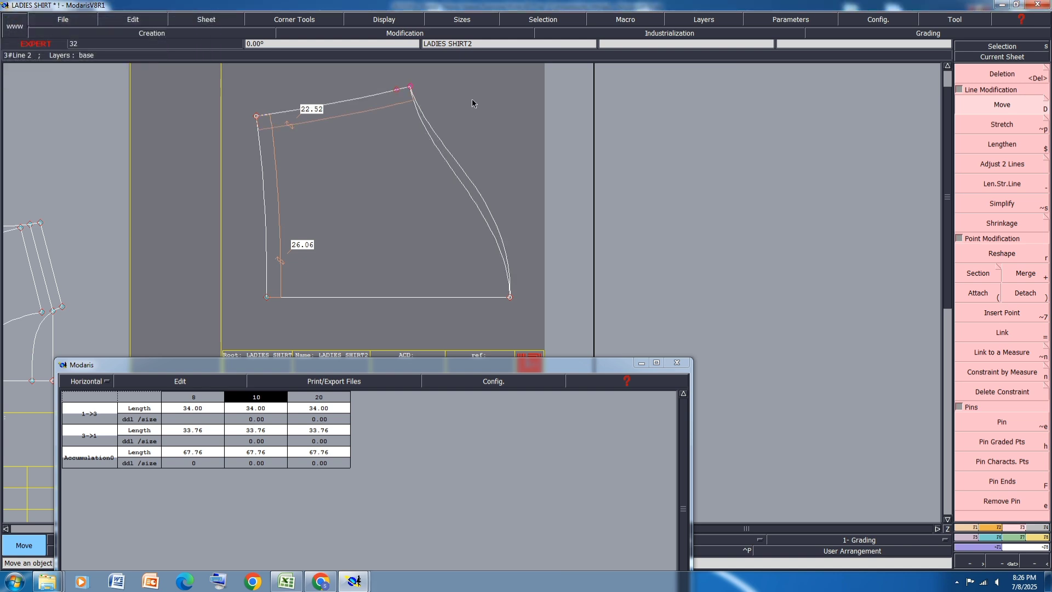
# Step: Try mirroring the sleeve cap curve about a symmetry axis at the crown to check its shape, and undo the mirror and axis
pyautogui.scroll(4, 524, 215)
pyautogui.scroll(-2, 449, 221)
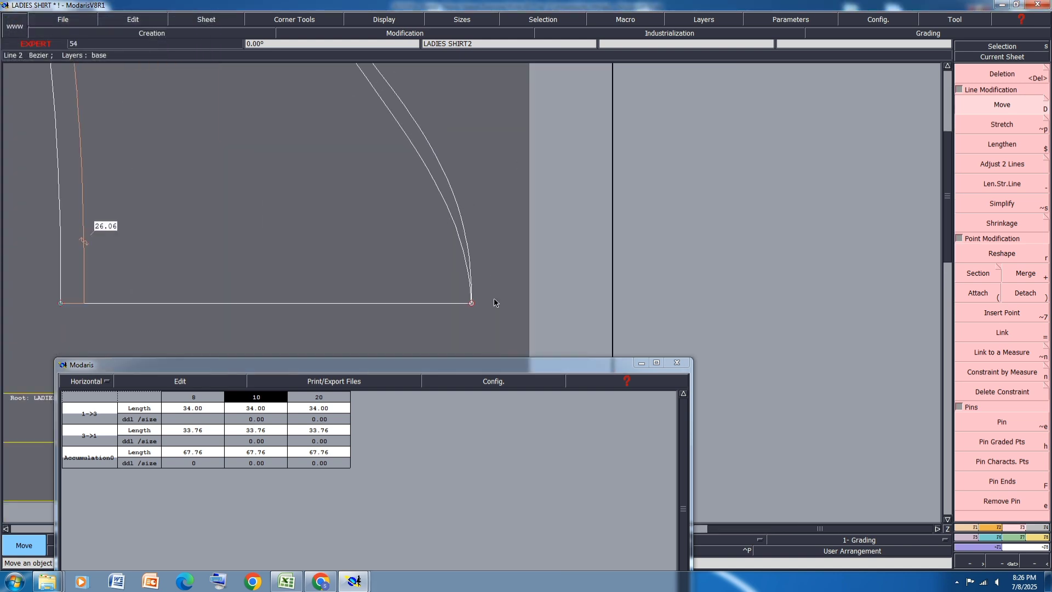
pyautogui.hotkey('shift', 's')
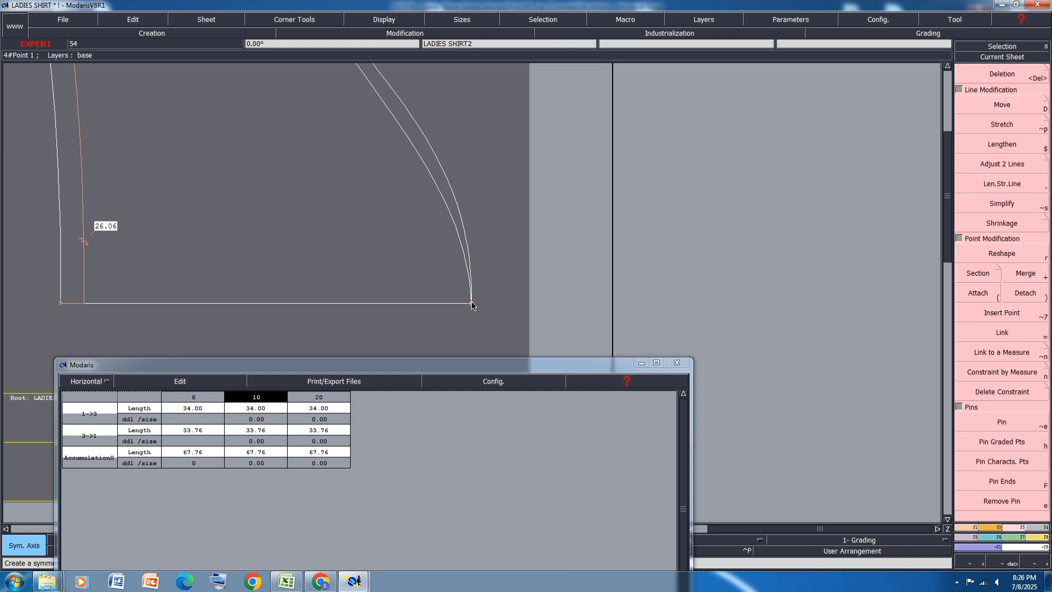
pyautogui.click(472, 303)
pyautogui.click(436, 305)
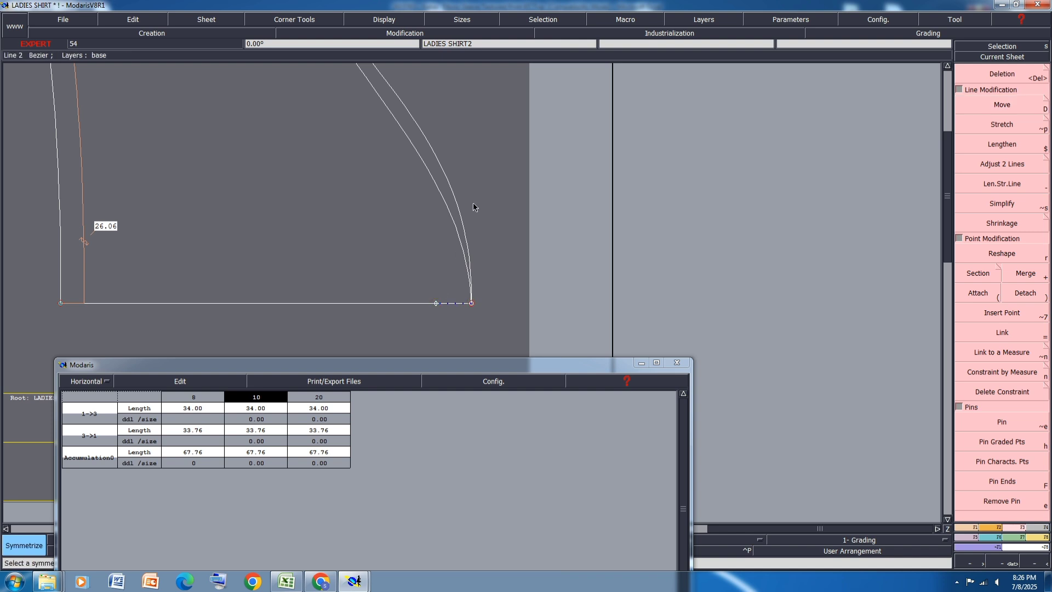
pyautogui.click(457, 197)
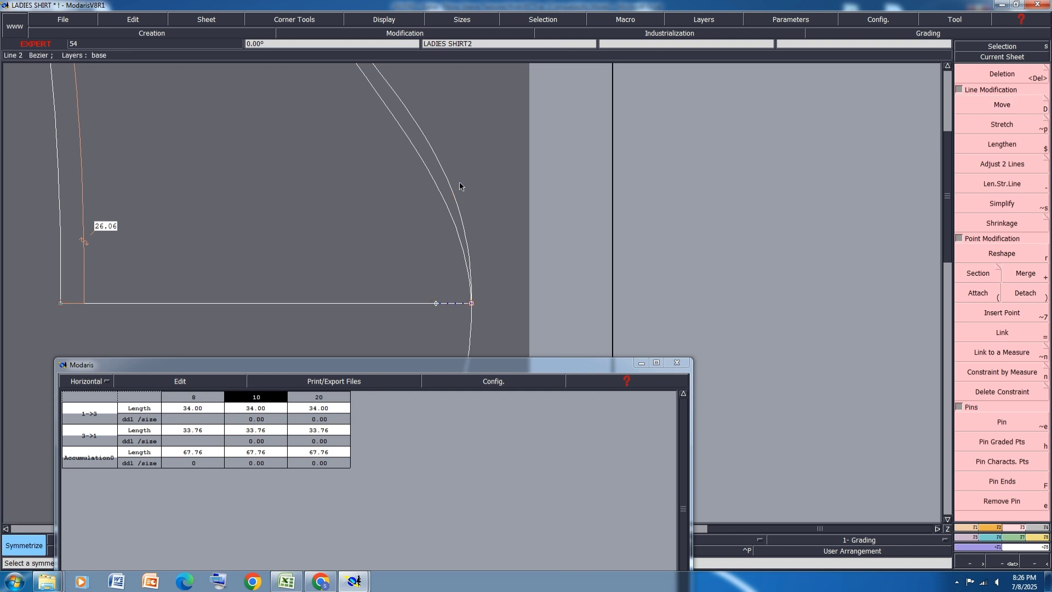
pyautogui.hotkey('ctrl', 'z')
pyautogui.scroll(-1, 452, 307)
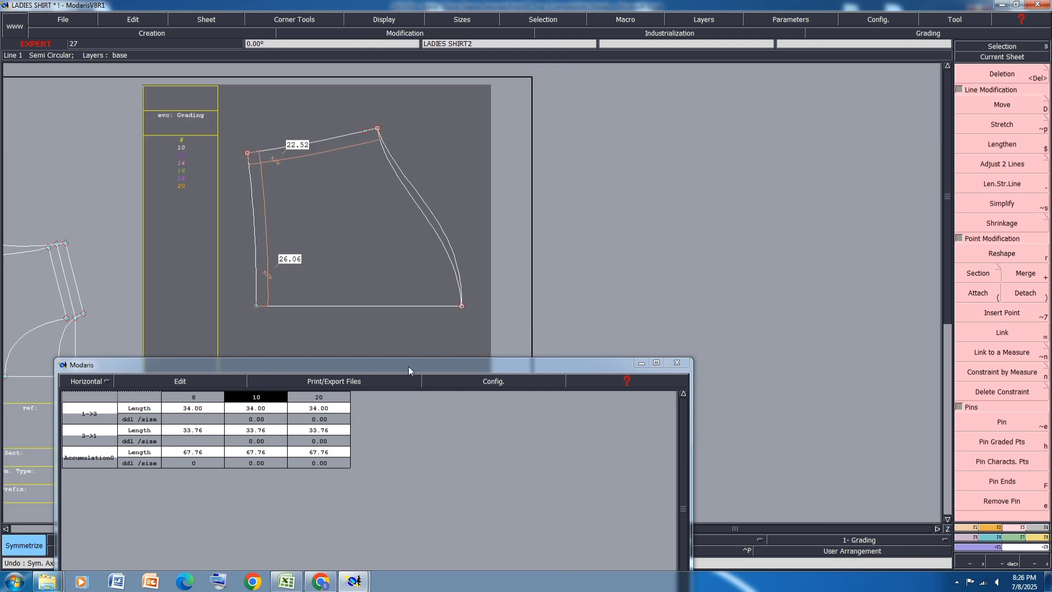
# Step: Empty the measurement spreadsheet, remeasure both sleeve cap curves between the crown and the underarm corner, and accumulate their lengths
pyautogui.click(173, 381)
pyautogui.click(152, 435)
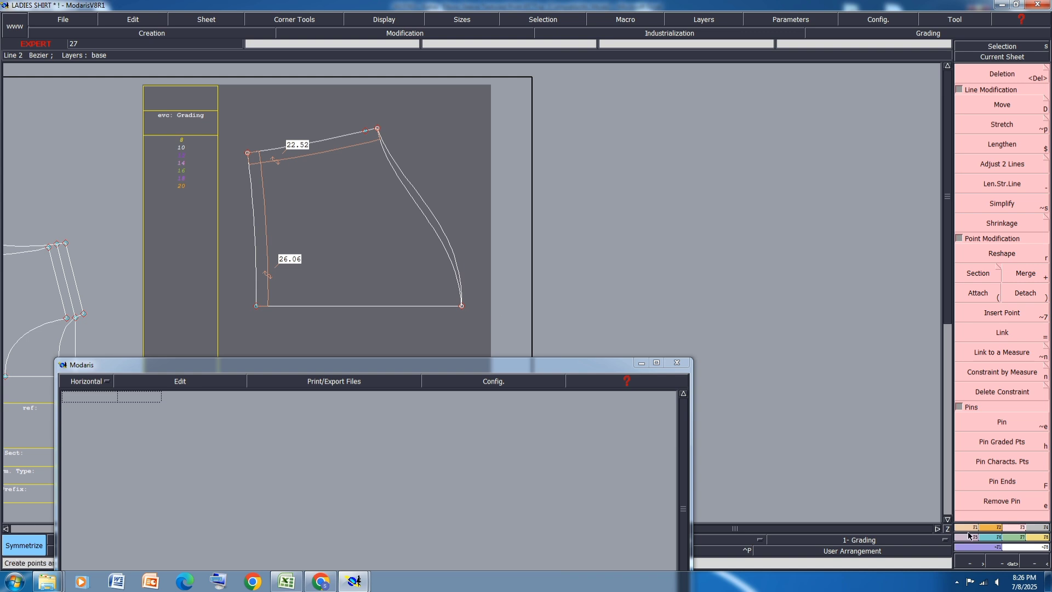
pyautogui.click(1039, 537)
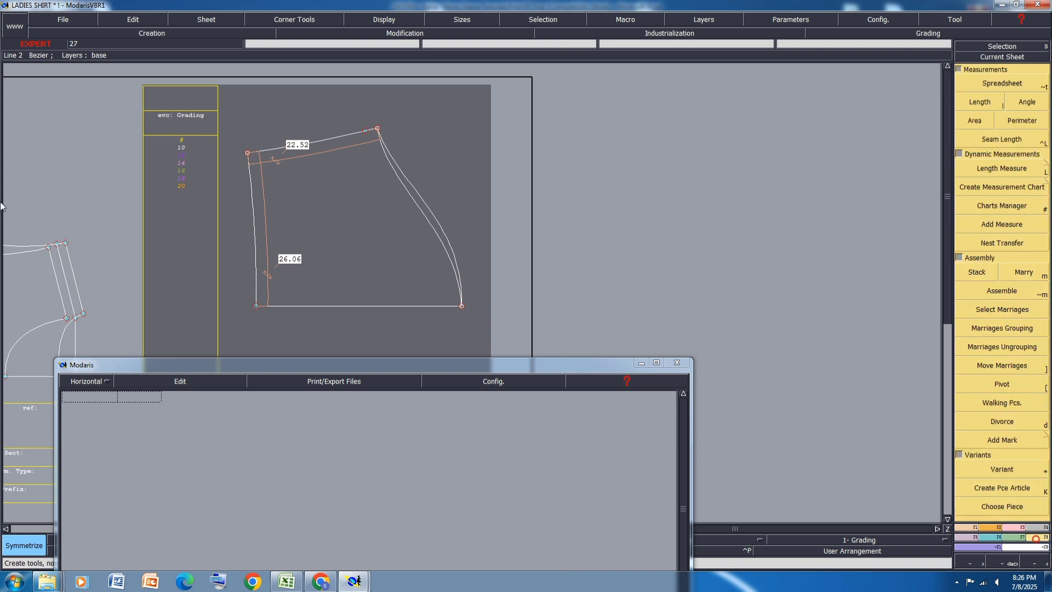
pyautogui.click(981, 101)
pyautogui.click(462, 306)
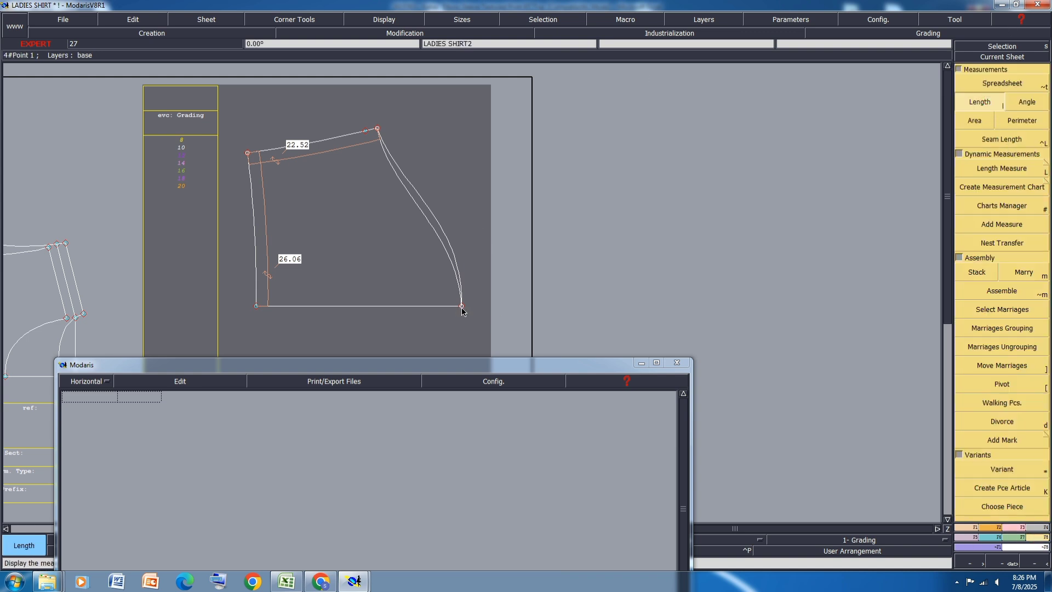
pyautogui.click(377, 129)
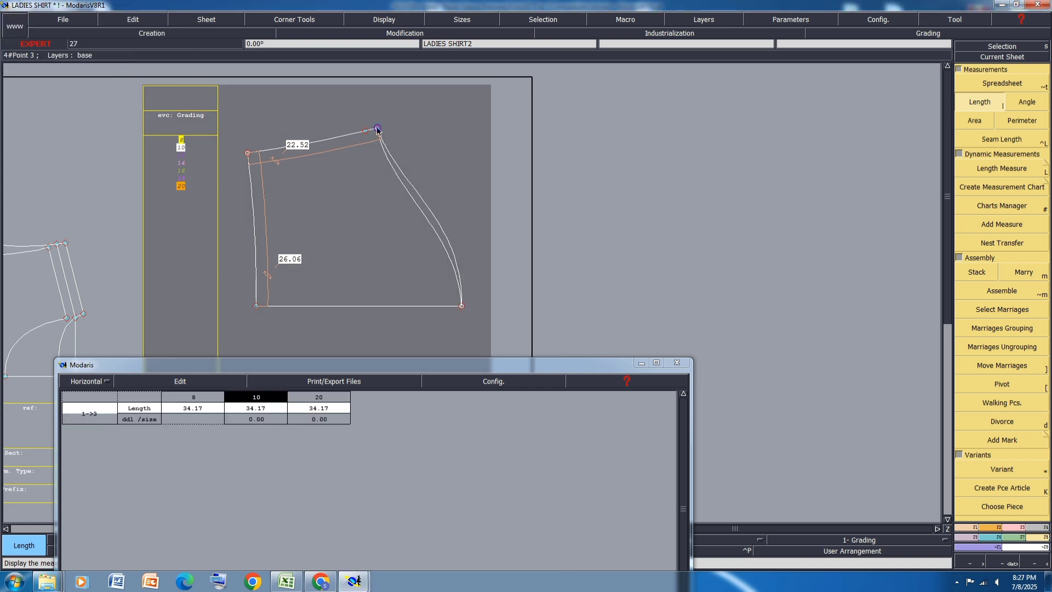
pyautogui.click(460, 306)
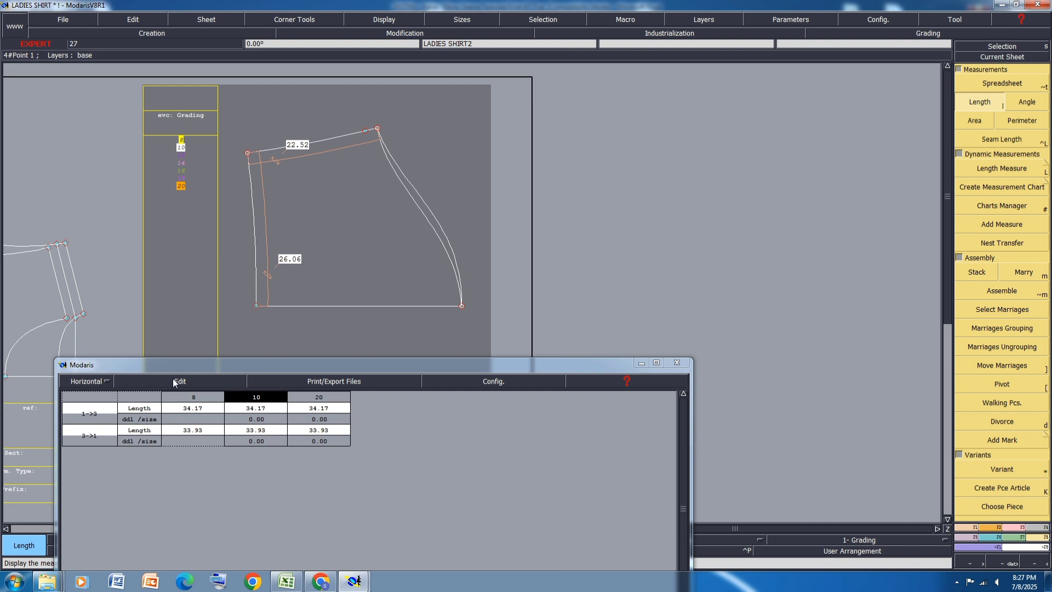
pyautogui.click(174, 382)
pyautogui.click(162, 406)
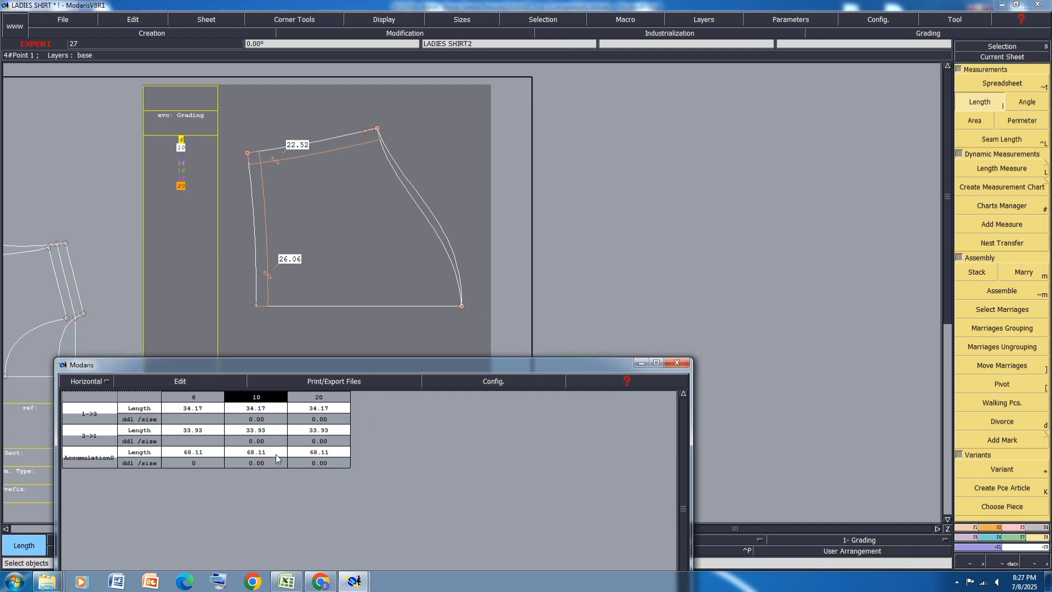
# Step: Empty the measurement spreadsheet and minimise its window
pyautogui.scroll(-1, 523, 174)
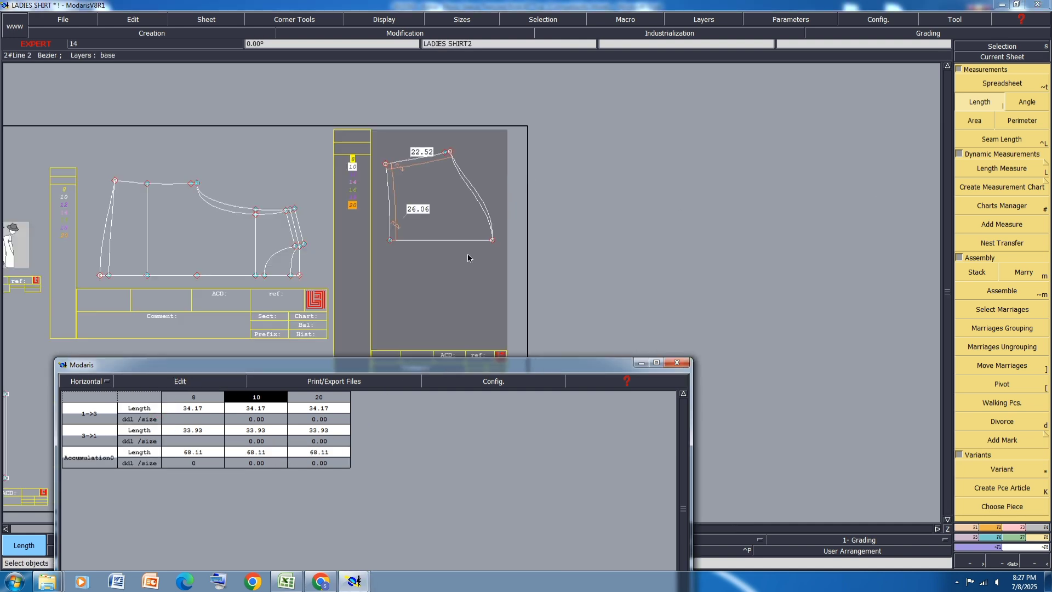
pyautogui.click(163, 383)
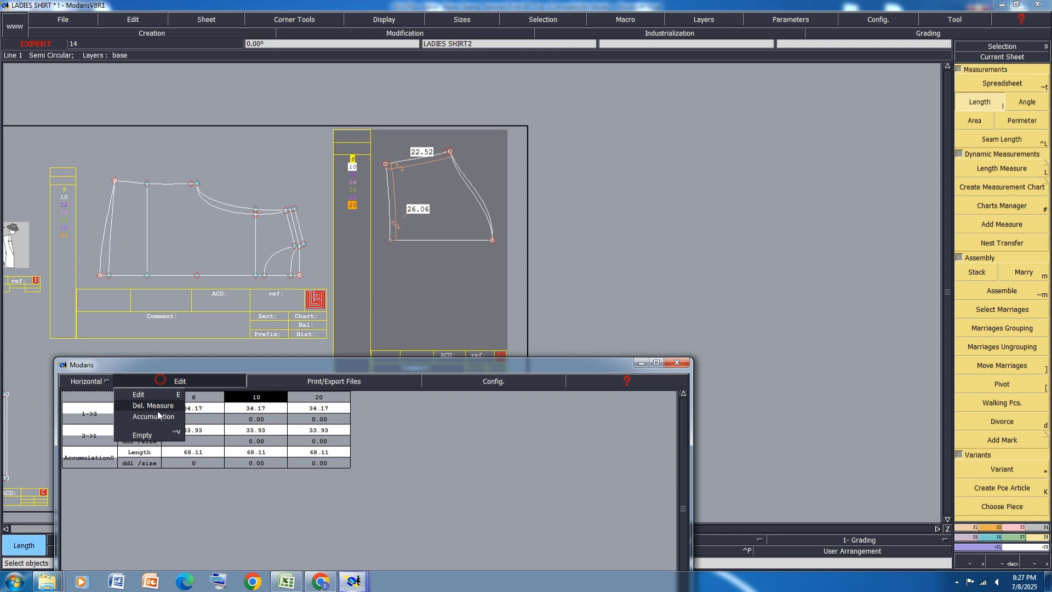
pyautogui.click(156, 443)
pyautogui.click(641, 363)
# Step: Draw a straight line from the body's underarm corner to the centre line, and add a dynamic length measure from the shoulder neck point to it
pyautogui.scroll(2, 192, 184)
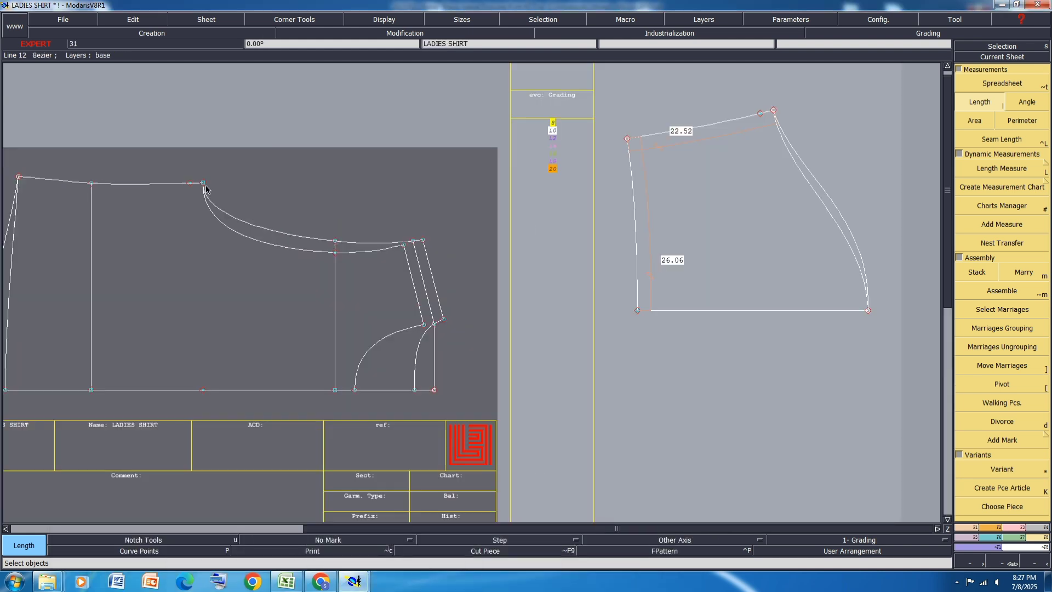
pyautogui.hotkey('shift', 'd')
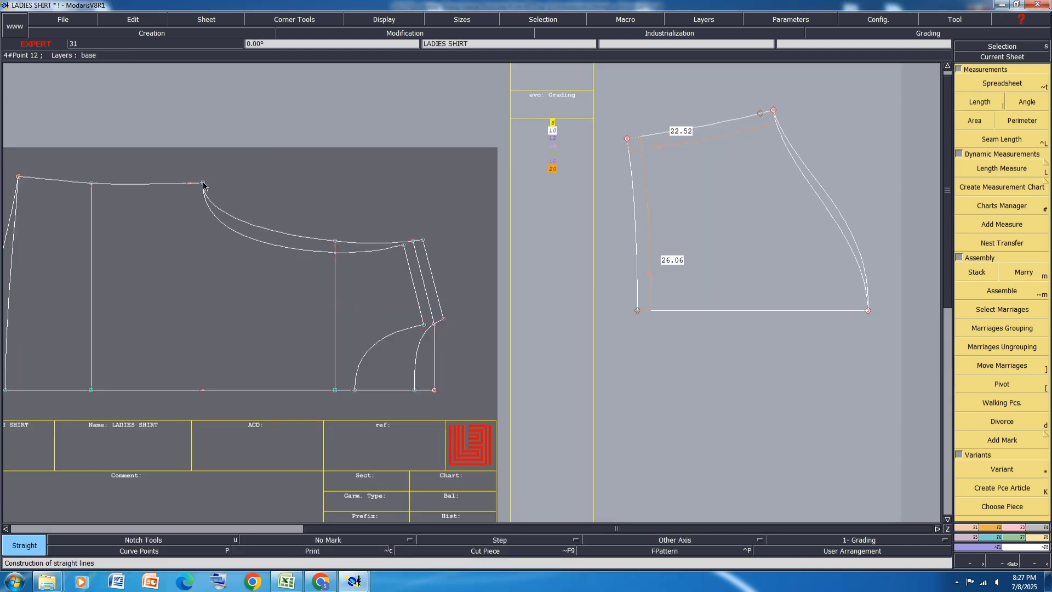
pyautogui.click(203, 183)
pyautogui.click(203, 389)
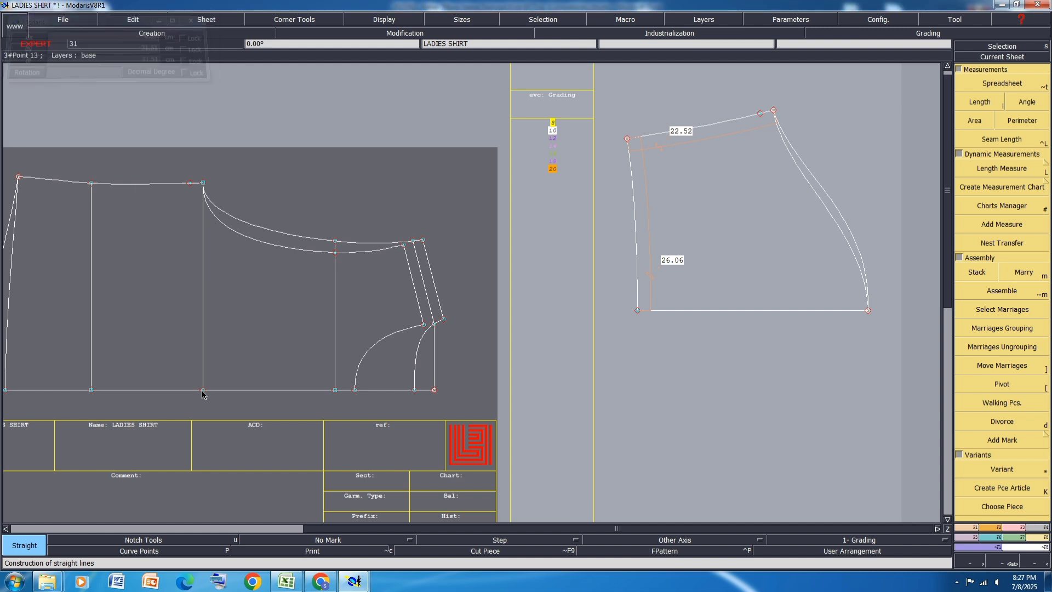
pyautogui.press('l')
pyautogui.click(435, 324)
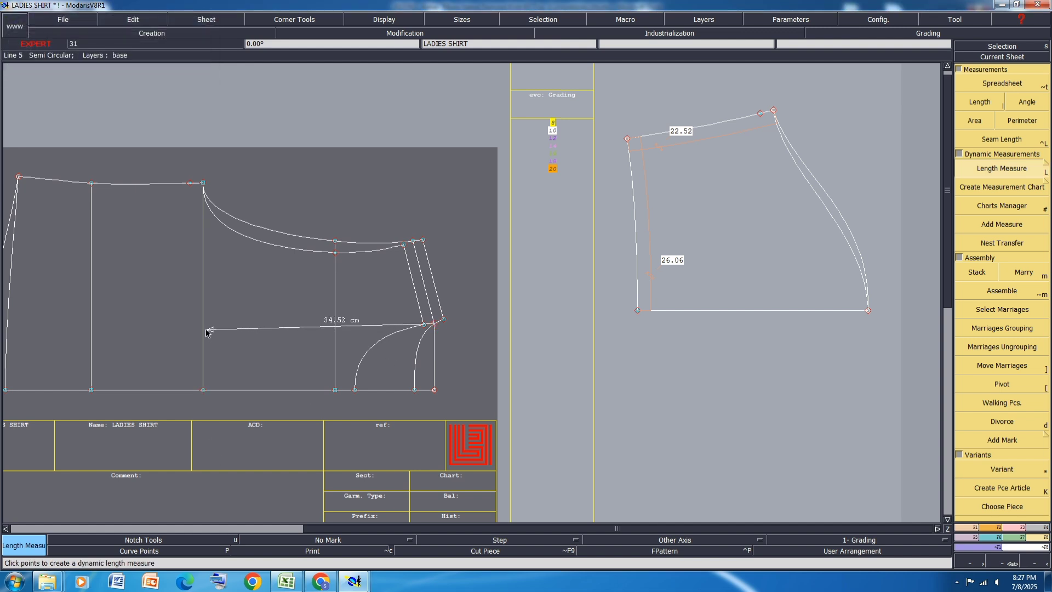
pyautogui.click(204, 329)
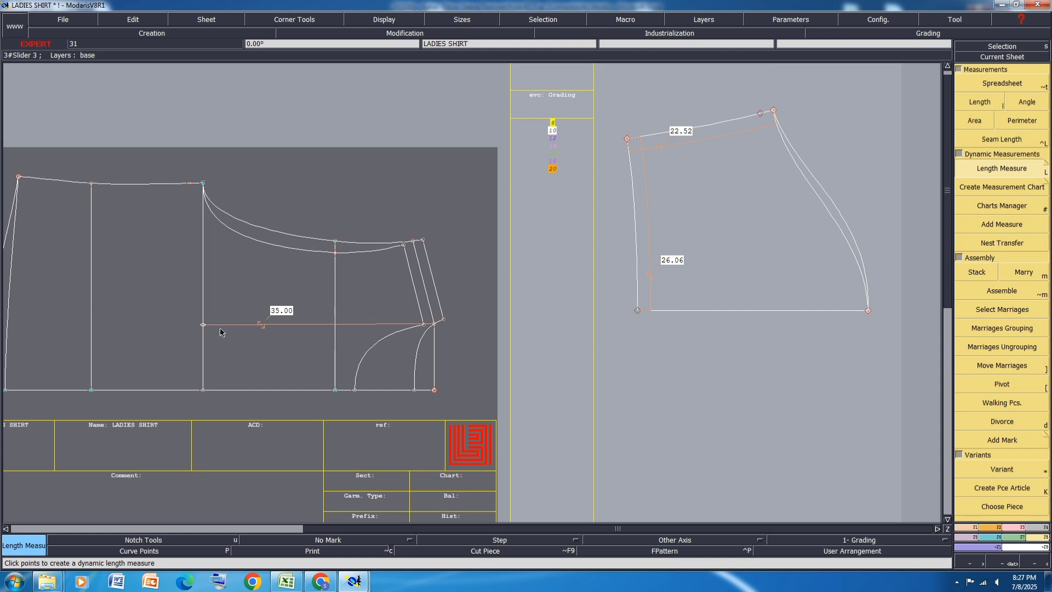
# Step: Switch to Excel to consult the style's measurement chart, close the workbook without saving, and close Excel
pyautogui.click(286, 581)
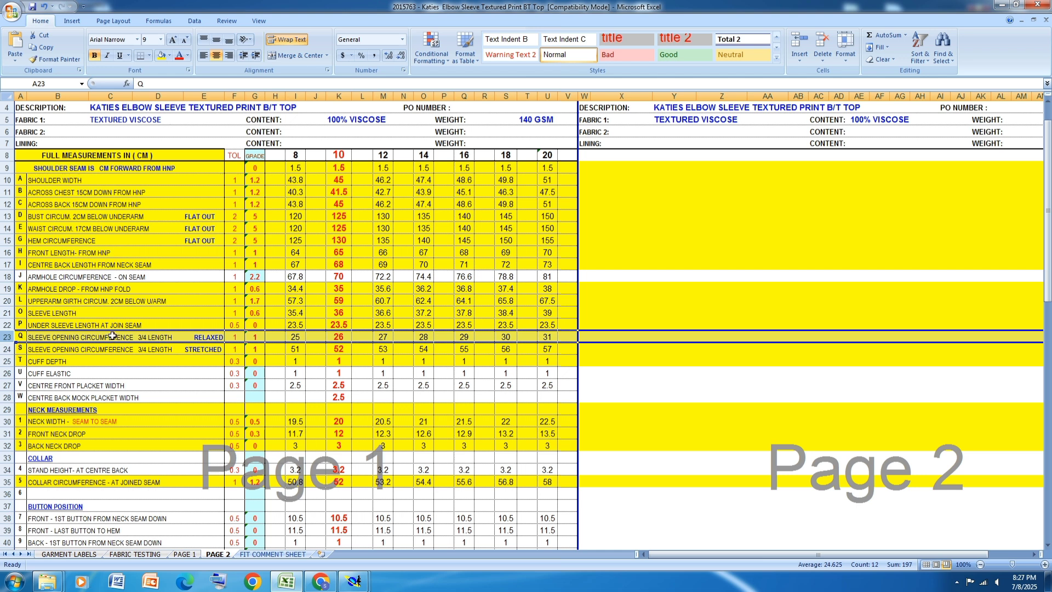
pyautogui.hotkey('ctrl', 'pageup')
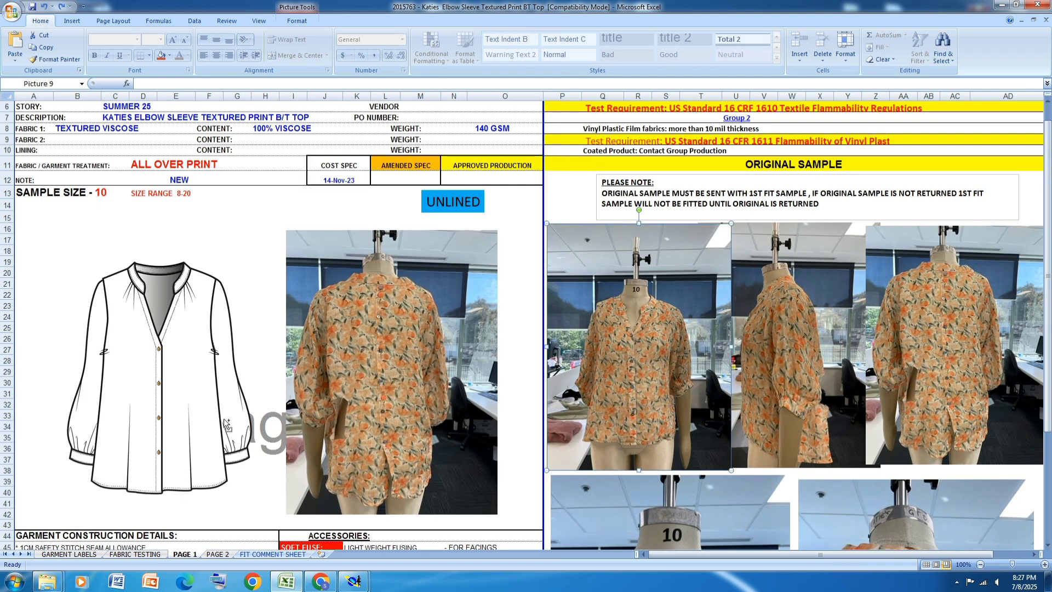
pyautogui.hotkey('ctrl', 'w')
pyautogui.click(530, 322)
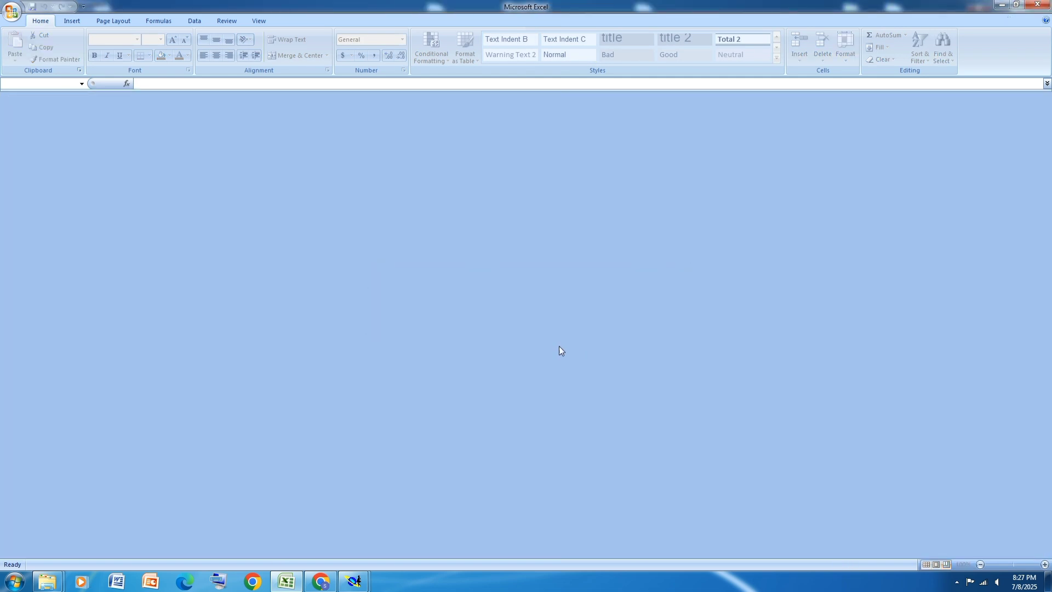
pyautogui.click(1017, 4)
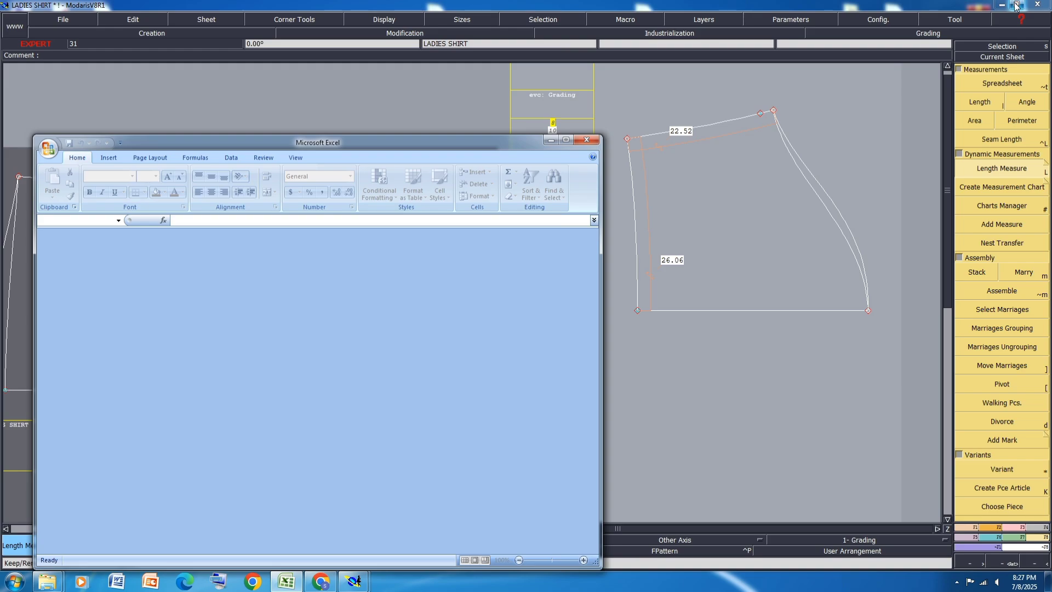
pyautogui.click(586, 139)
# Step: Reopen the 2015763 - Katies Elbow Sleeve Textured Print BT Top workbook from its folder, maximise it, and return to Modaris
pyautogui.click(1001, 4)
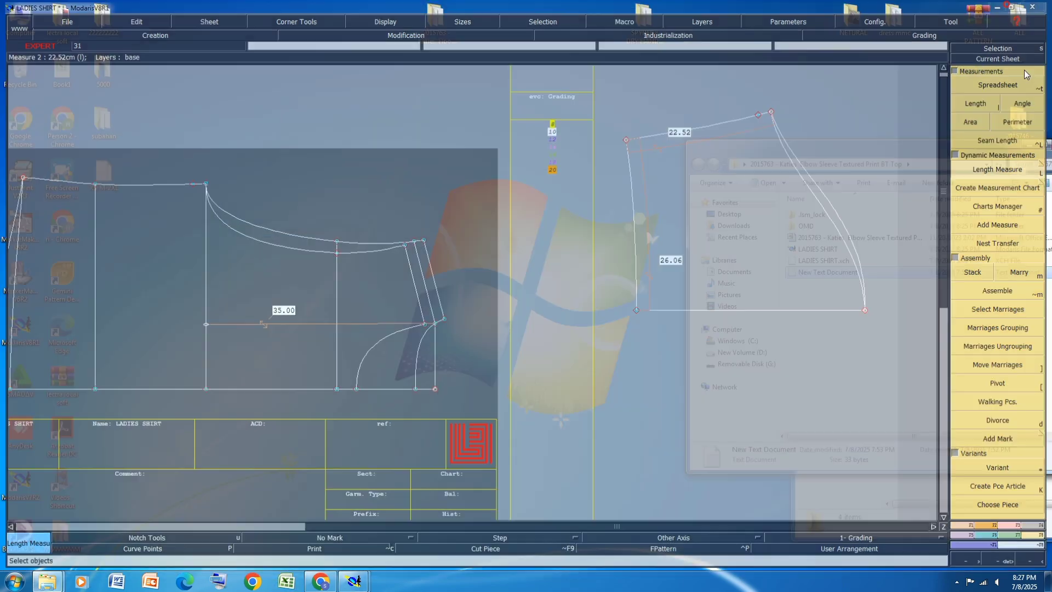
pyautogui.doubleClick(844, 242)
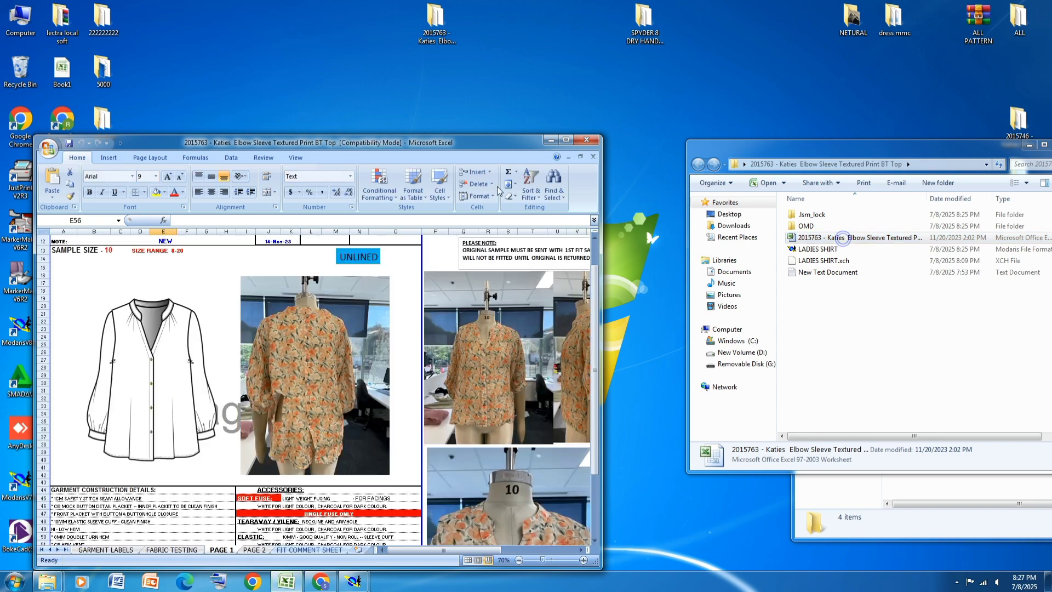
pyautogui.click(567, 141)
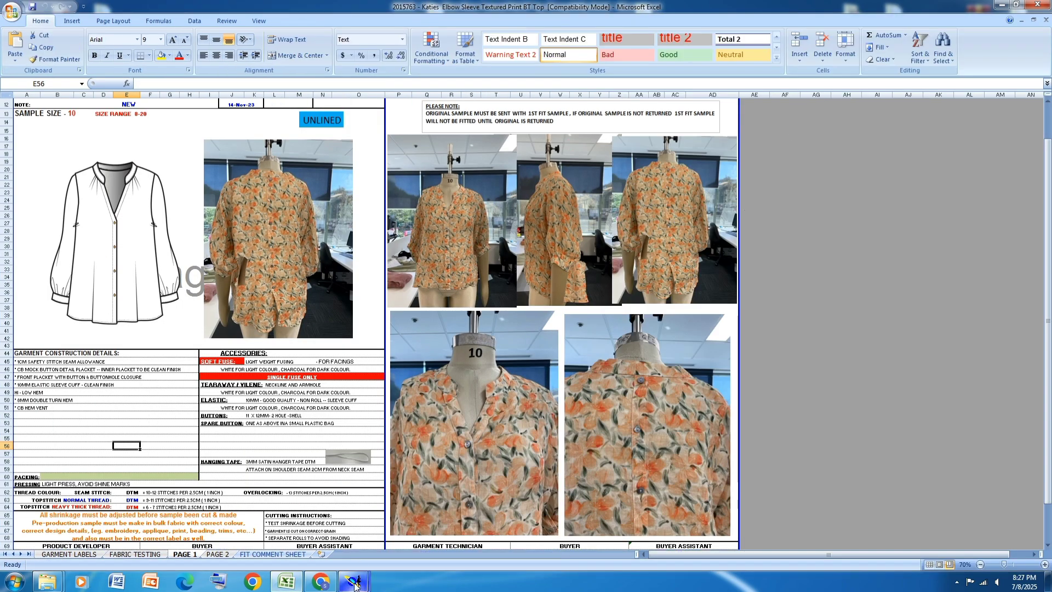
pyautogui.moveTo(356, 584)
pyautogui.click(295, 520)
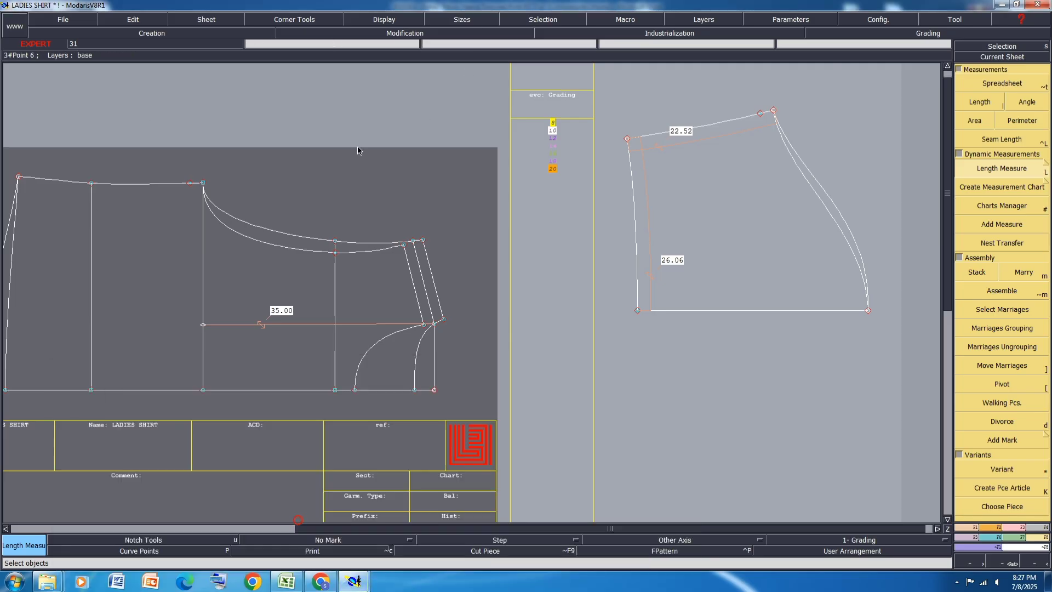
# Step: Move the three armhole-side shoulder points on the body together along X, slightly toward the underarm line
pyautogui.scroll(1, 362, 247)
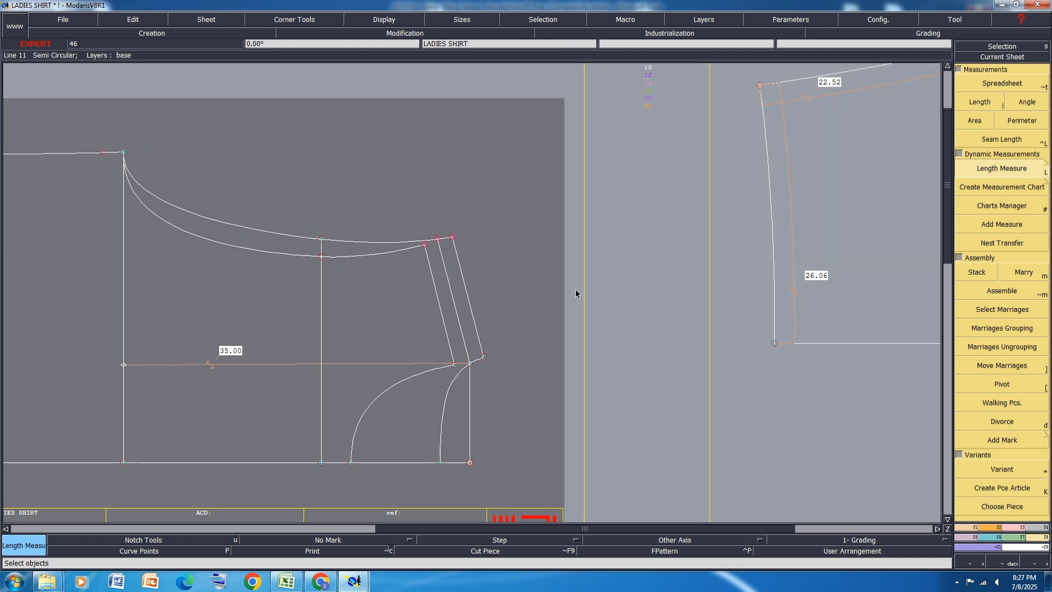
pyautogui.click(1014, 528)
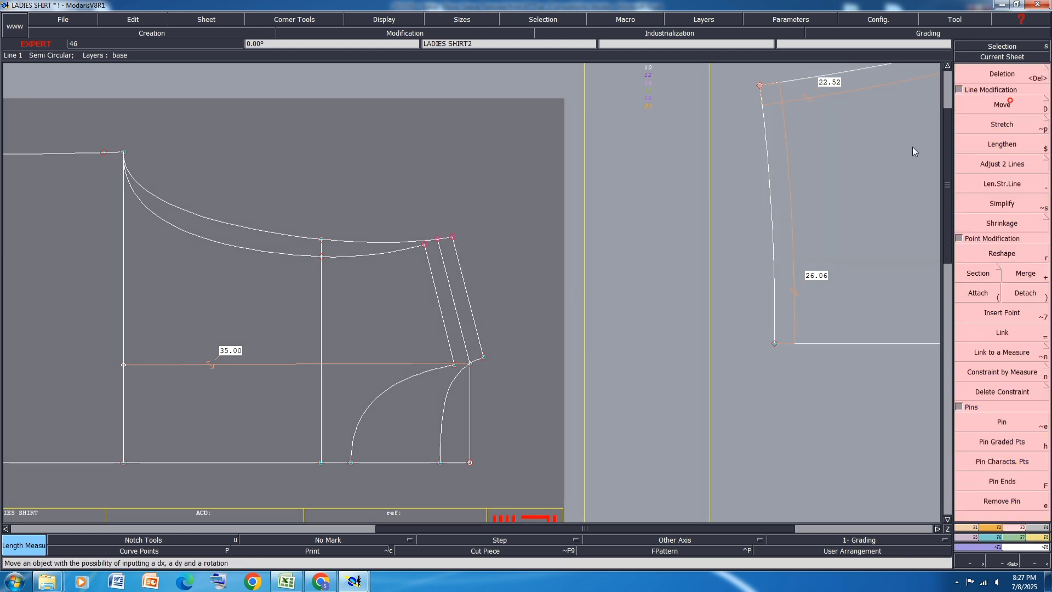
pyautogui.click(1002, 104)
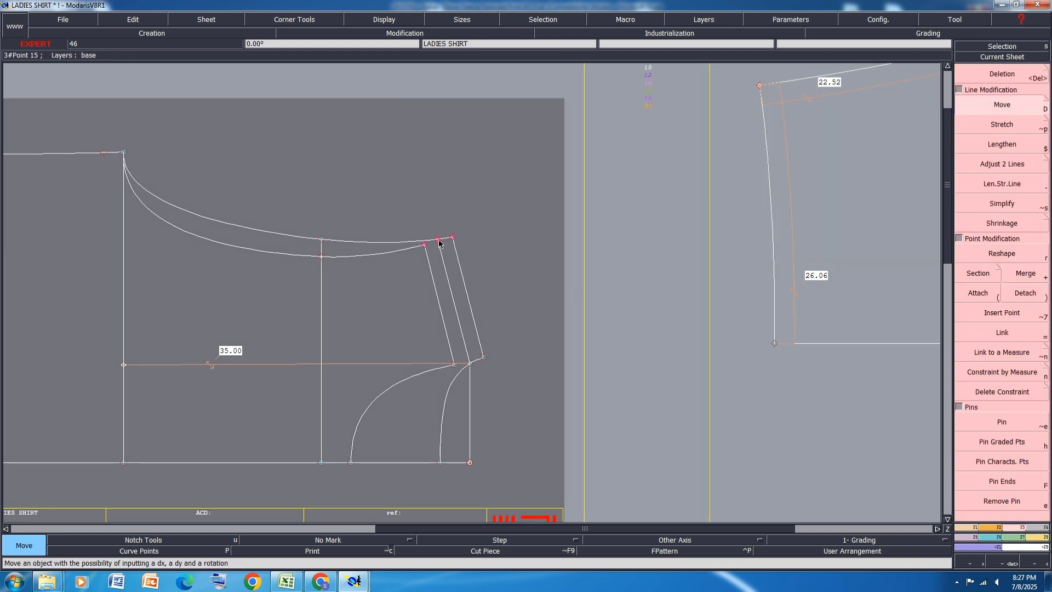
pyautogui.click(439, 243)
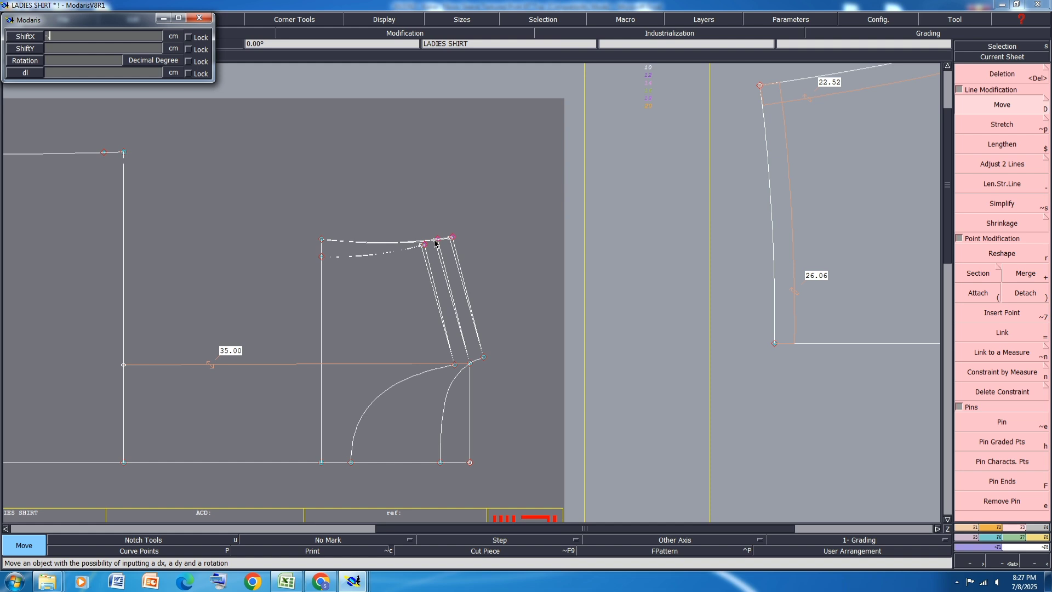
pyautogui.press('Return')
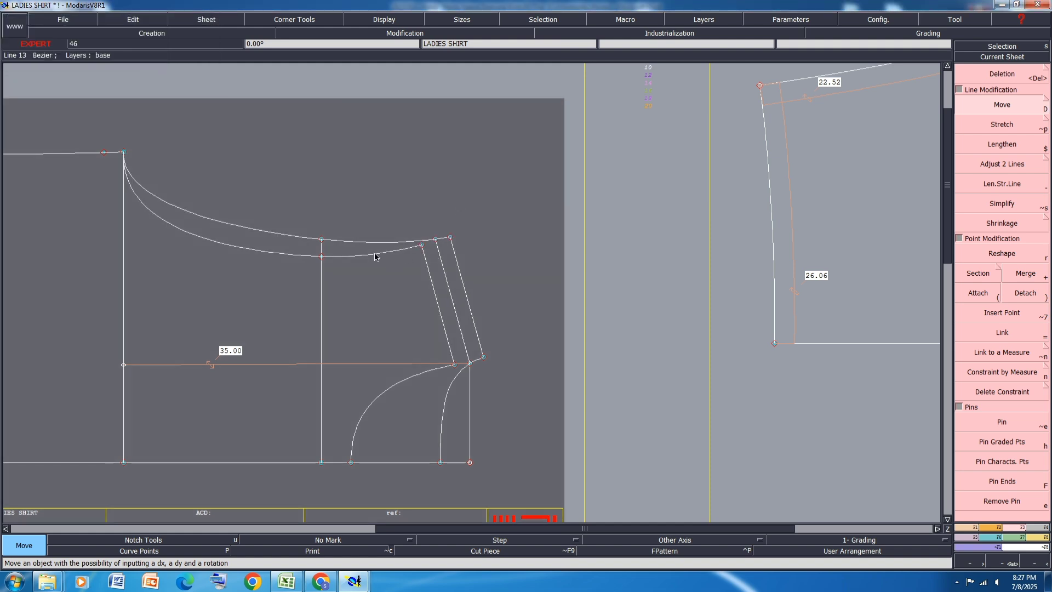
pyautogui.scroll(3, 367, 262)
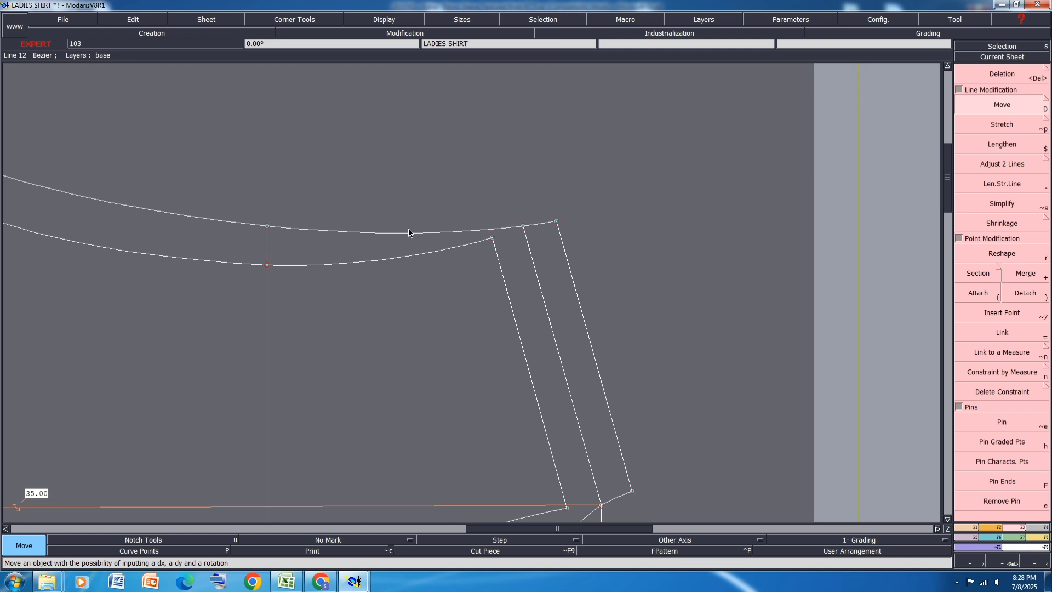
# Step: Display the curve handles, mirror the deeper armhole curve across the middle shoulder line to check its flow, and undo the mirror and axis
pyautogui.scroll(2, 432, 224)
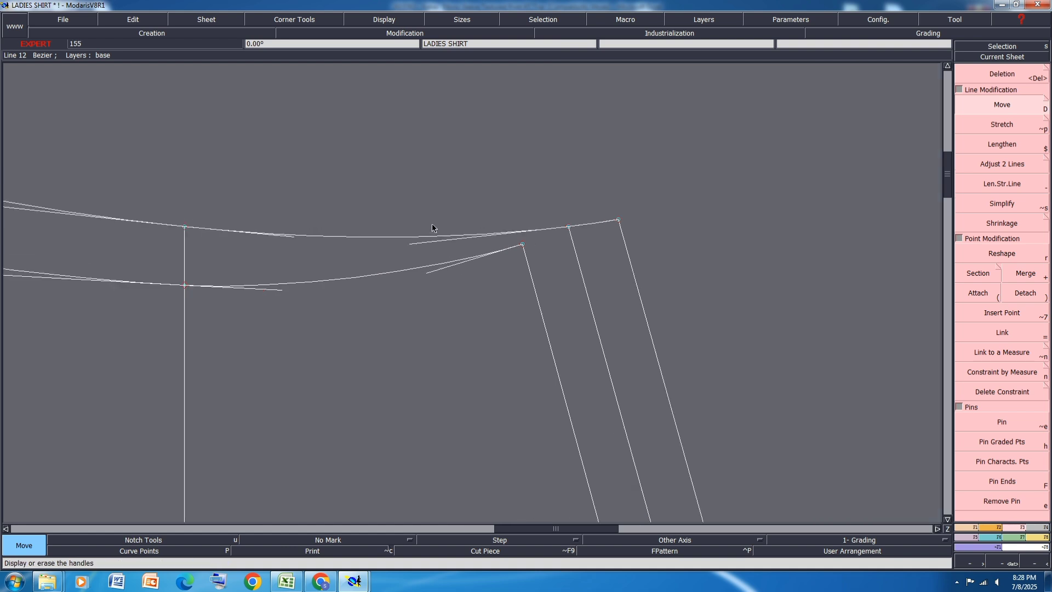
pyautogui.scroll(-3, 537, 219)
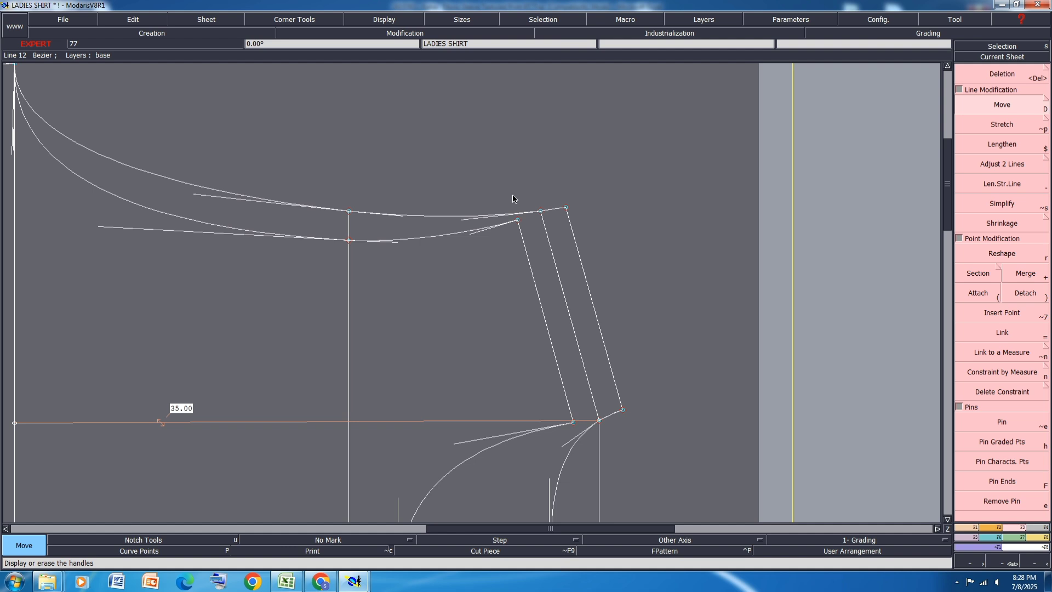
pyautogui.hotkey('shift', 's')
pyautogui.click(541, 211)
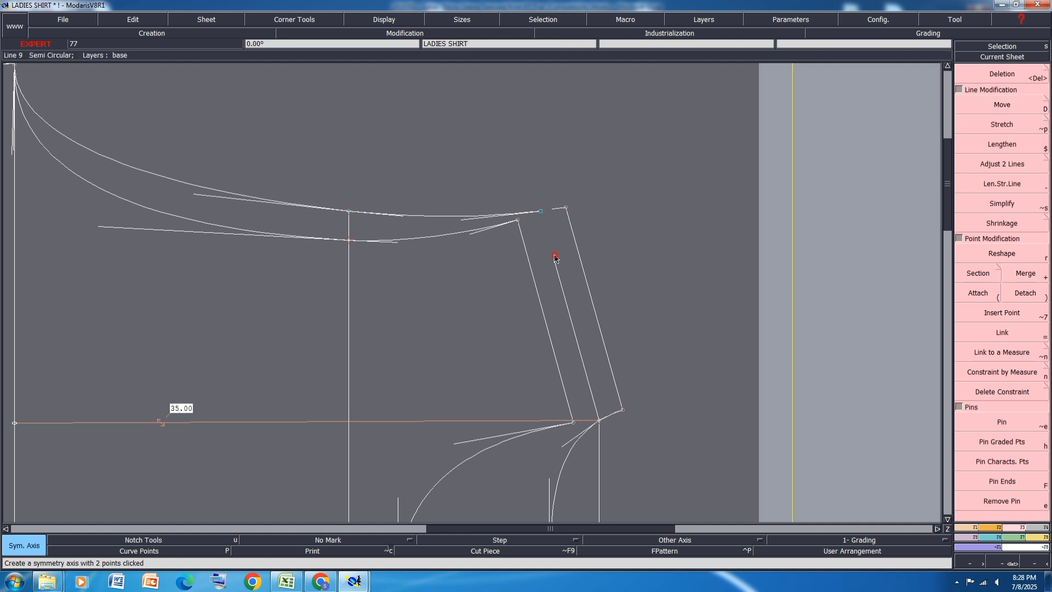
pyautogui.click(554, 256)
pyautogui.click(424, 235)
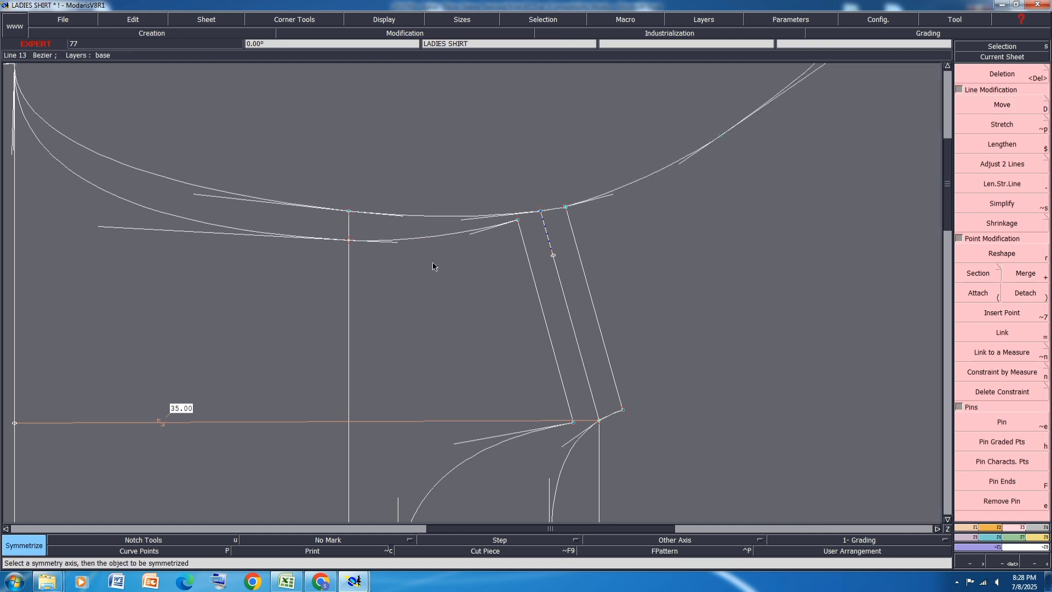
pyautogui.hotkey('ctrl', 'z')
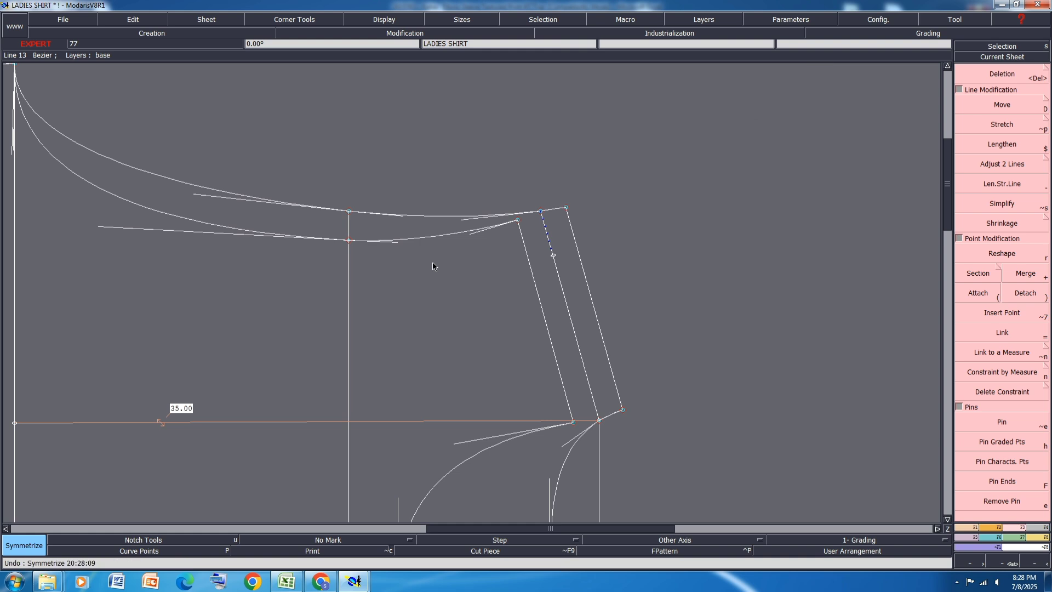
pyautogui.hotkey('ctrl', 'z')
# Step: Mirror the deeper armhole curve across the side seam at the underarm to check the join, and undo the mirror and axis
pyautogui.scroll(2, 386, 250)
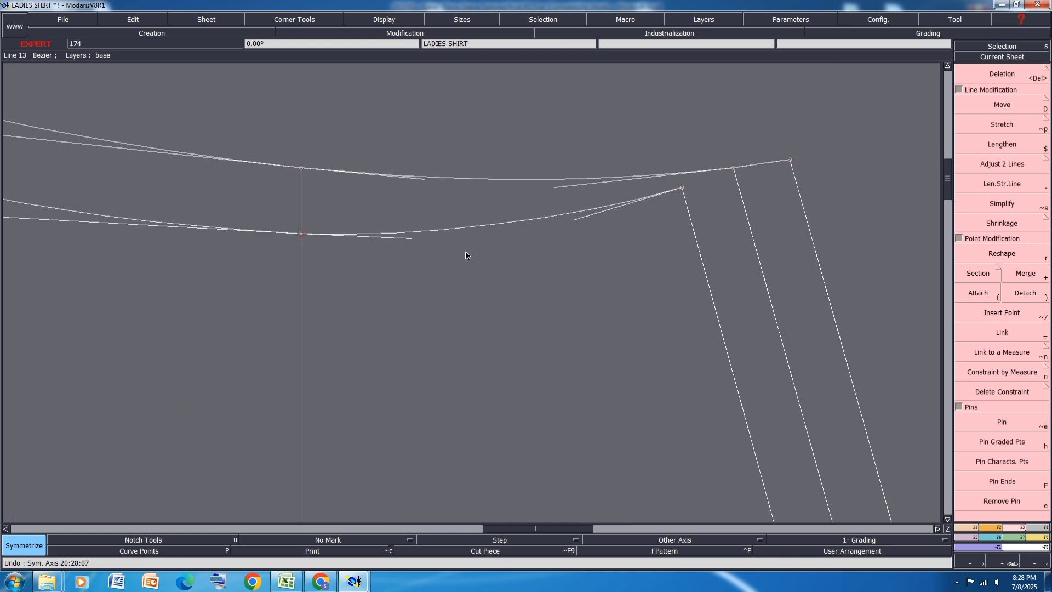
pyautogui.scroll(-1, 518, 265)
pyautogui.scroll(-1, 325, 230)
pyautogui.scroll(1, 169, 141)
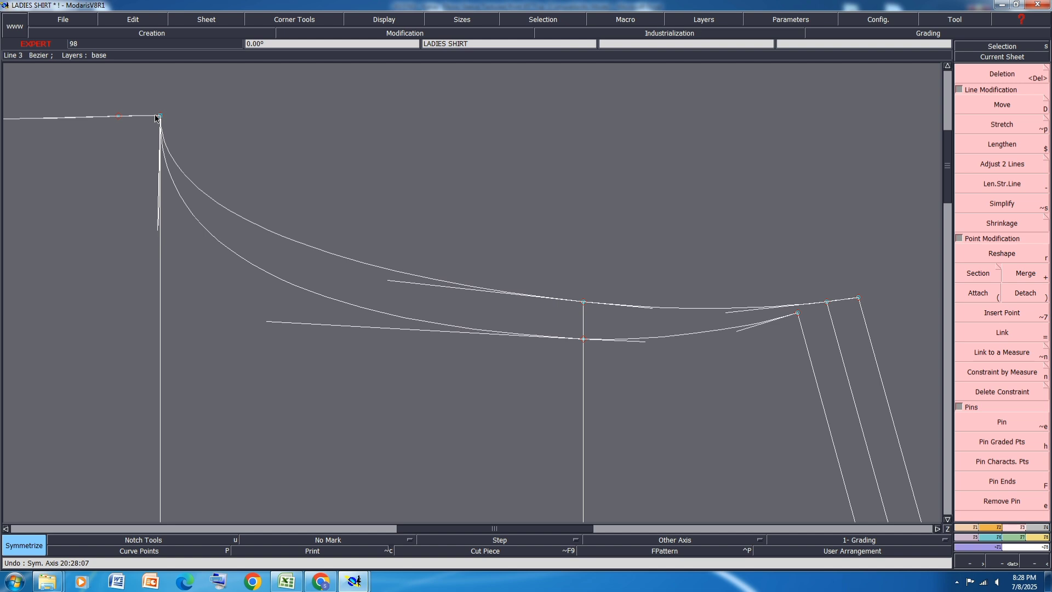
pyautogui.click(99, 117)
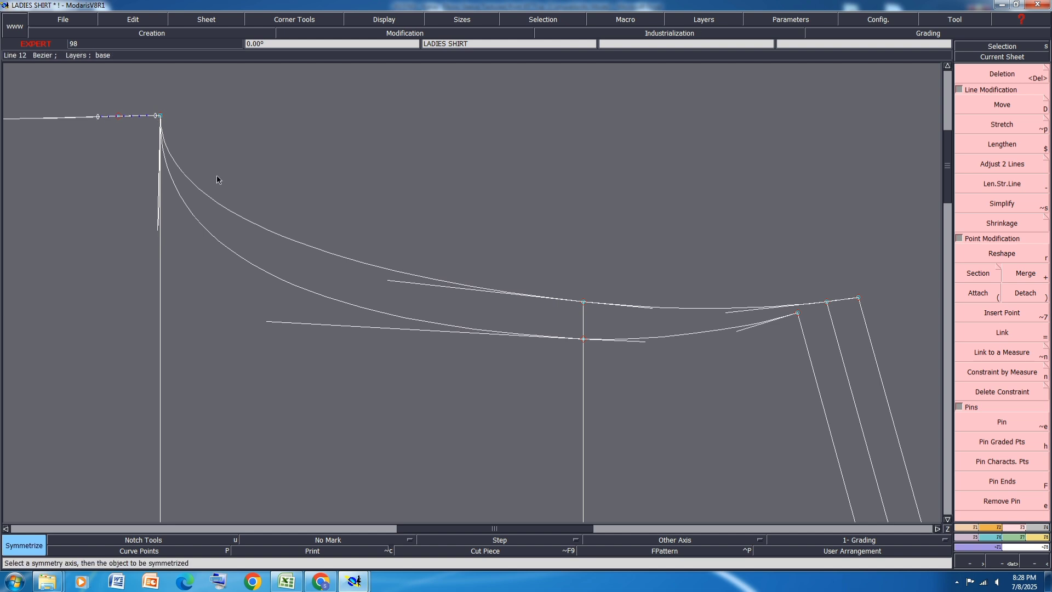
pyautogui.scroll(-1, 249, 271)
pyautogui.scroll(2, 223, 200)
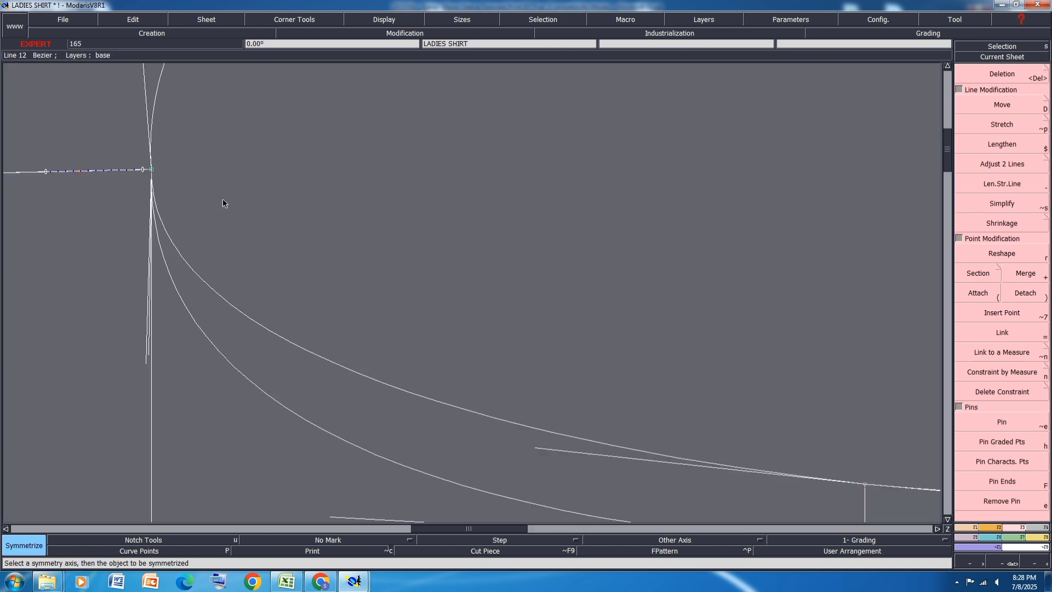
pyautogui.scroll(1, 232, 156)
pyautogui.scroll(-2, 233, 155)
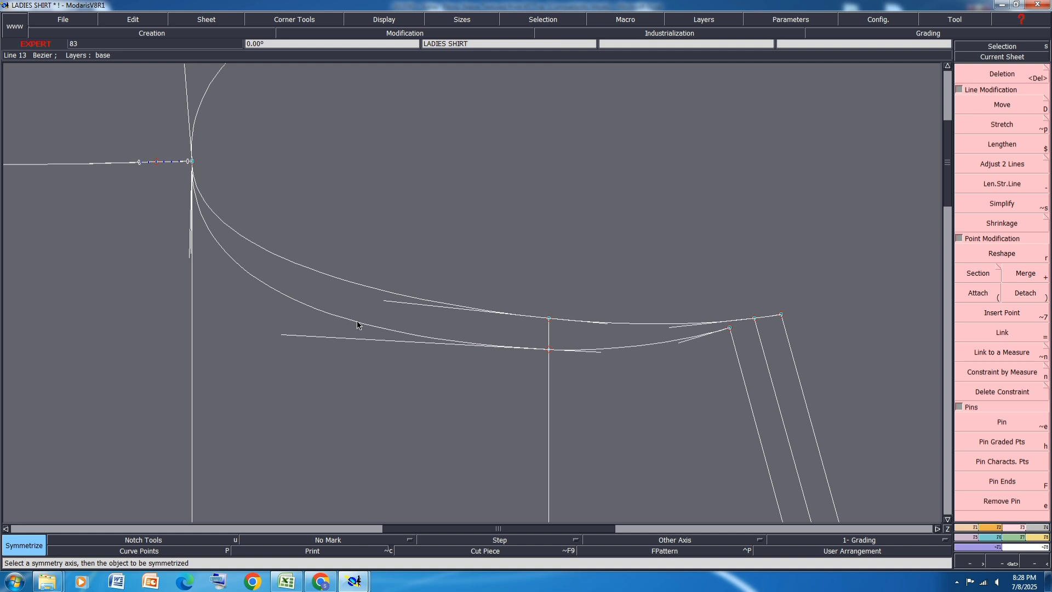
pyautogui.hotkey('ctrl', 'z')
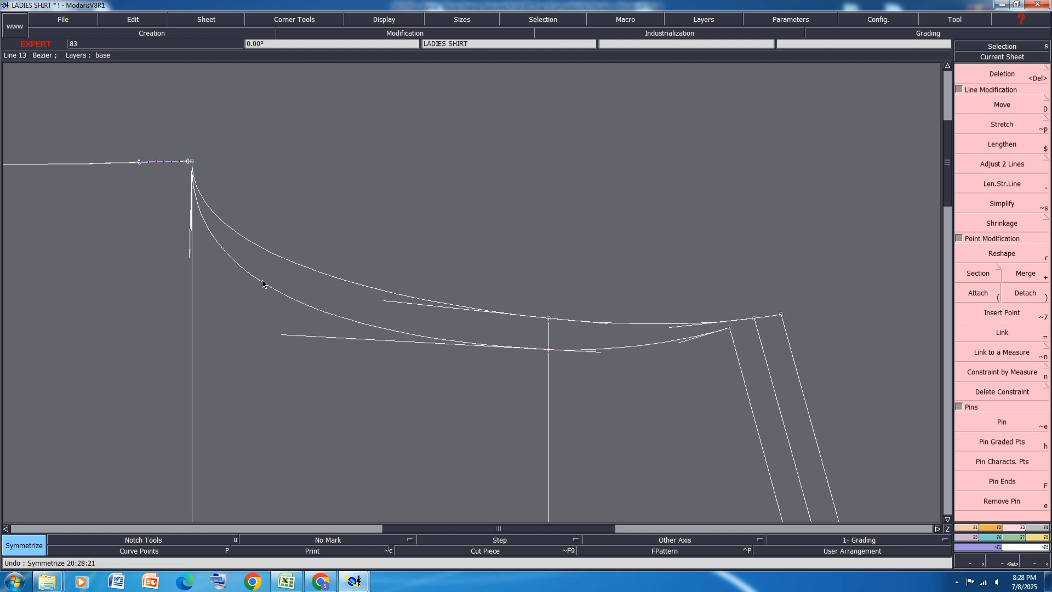
# Step: Reshape the armhole curves by angling their underarm handles slightly outward and raising the deeper curve's long handle toward the curve
pyautogui.scroll(1, 192, 259)
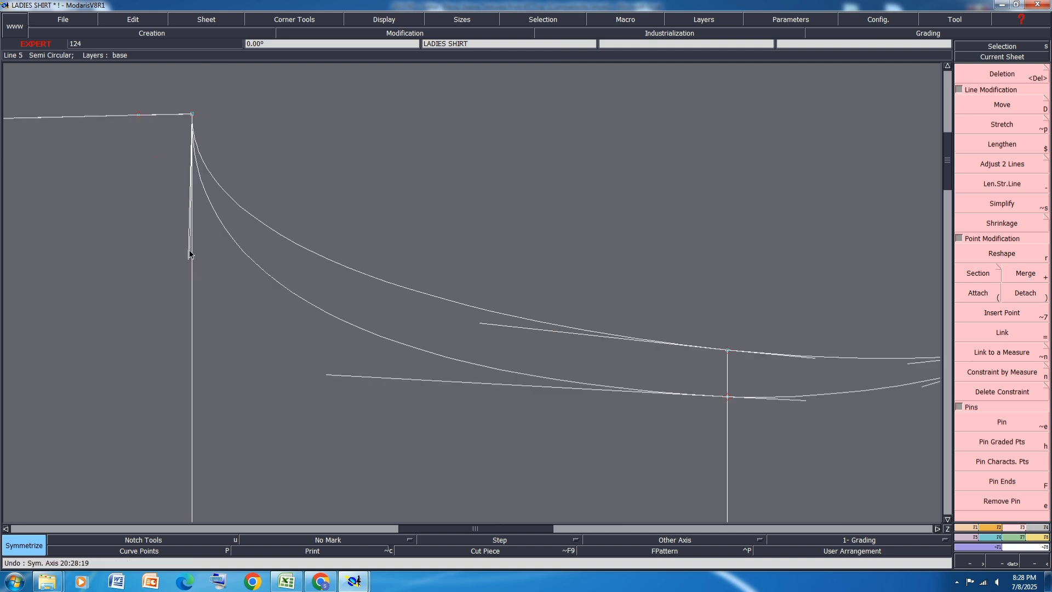
pyautogui.press('r')
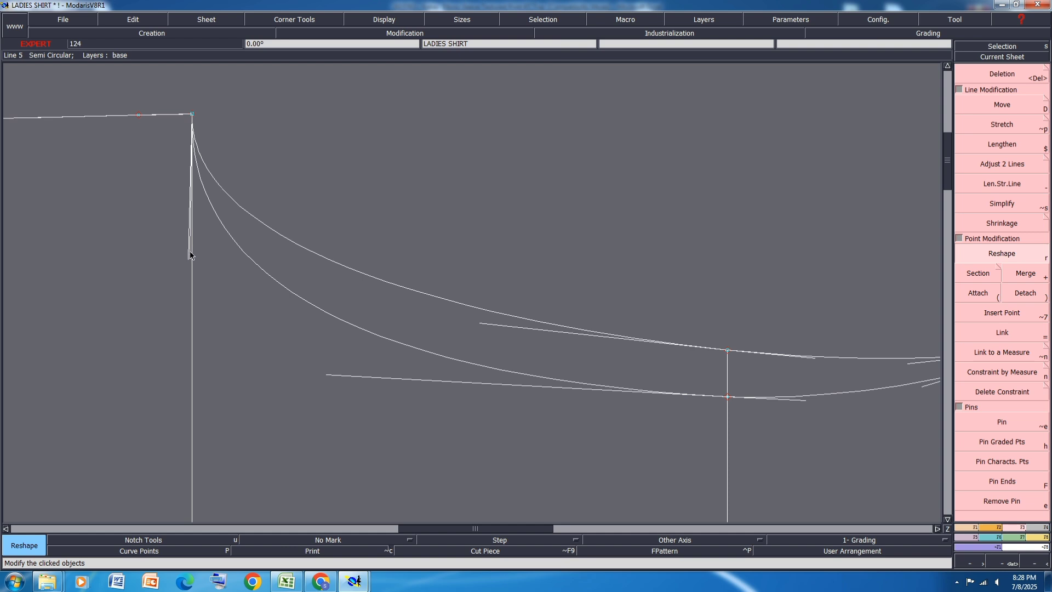
pyautogui.moveTo(190, 253); pyautogui.dragTo(216, 247)
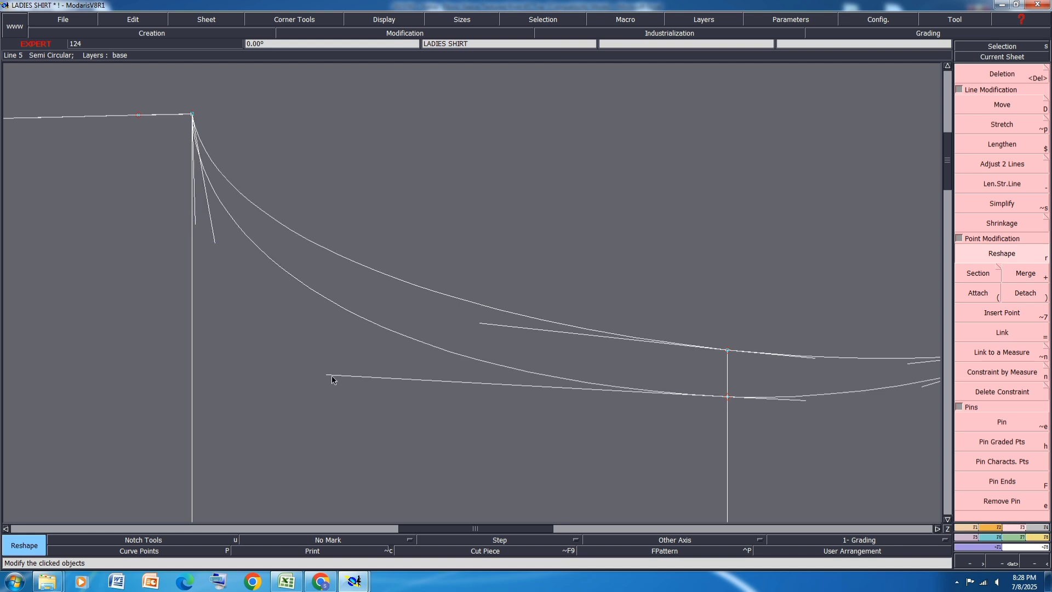
pyautogui.moveTo(331, 377); pyautogui.dragTo(331, 364)
pyautogui.scroll(-2, 294, 343)
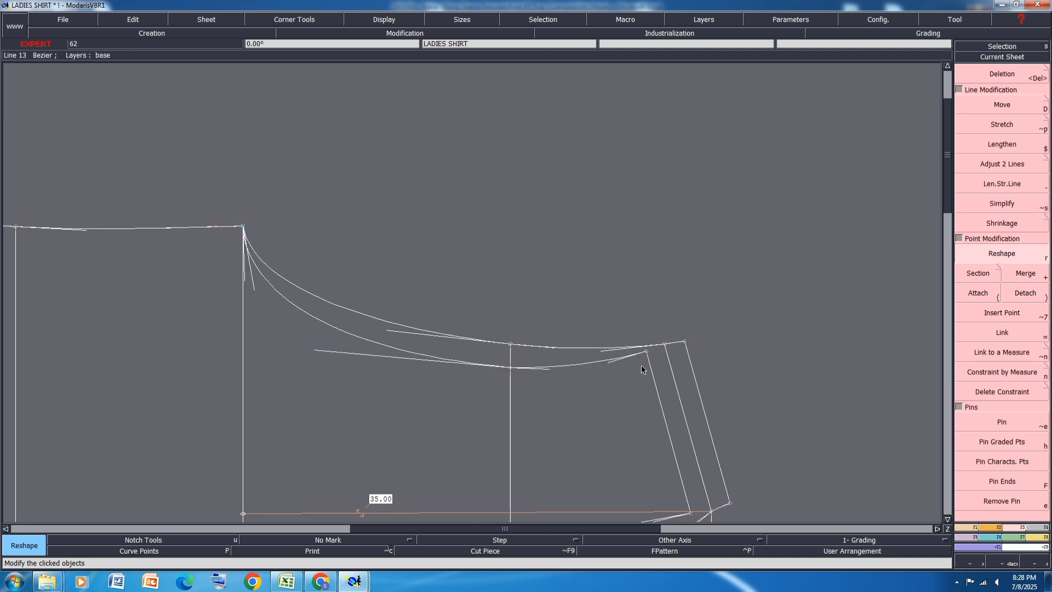
# Step: Refine the deeper armhole curve by slightly adjusting its handles at the shoulder end and at the across-chest line point
pyautogui.scroll(3, 641, 365)
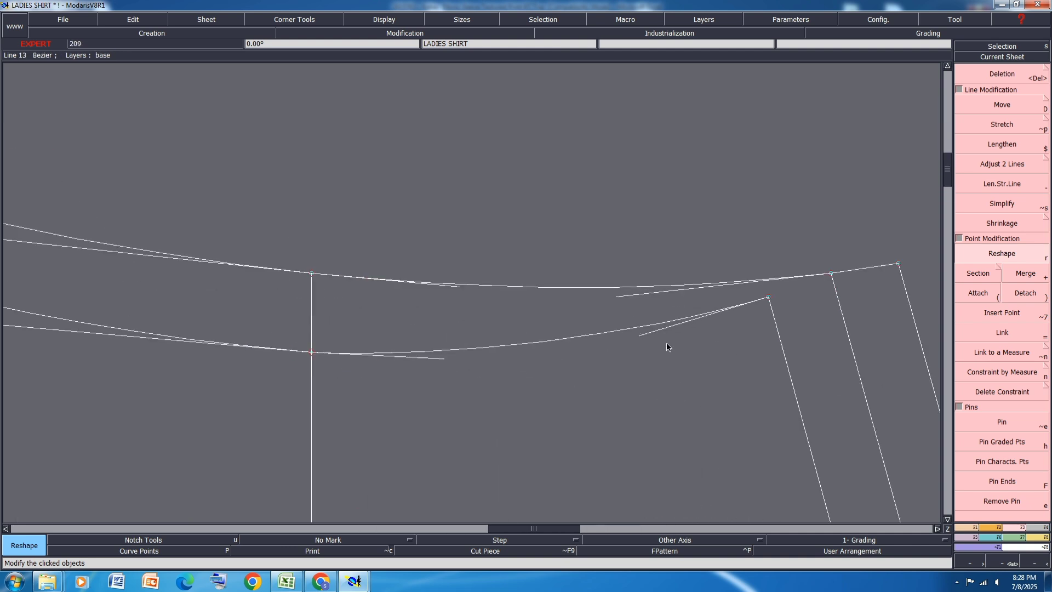
pyautogui.moveTo(644, 338); pyautogui.dragTo(641, 343)
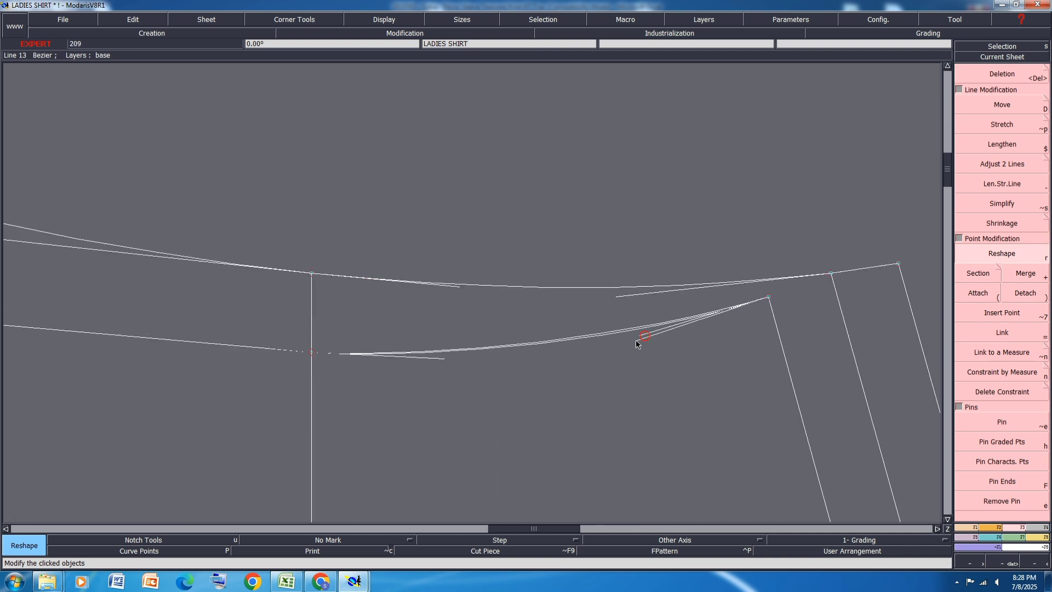
pyautogui.click(442, 364)
pyautogui.scroll(-3, 337, 367)
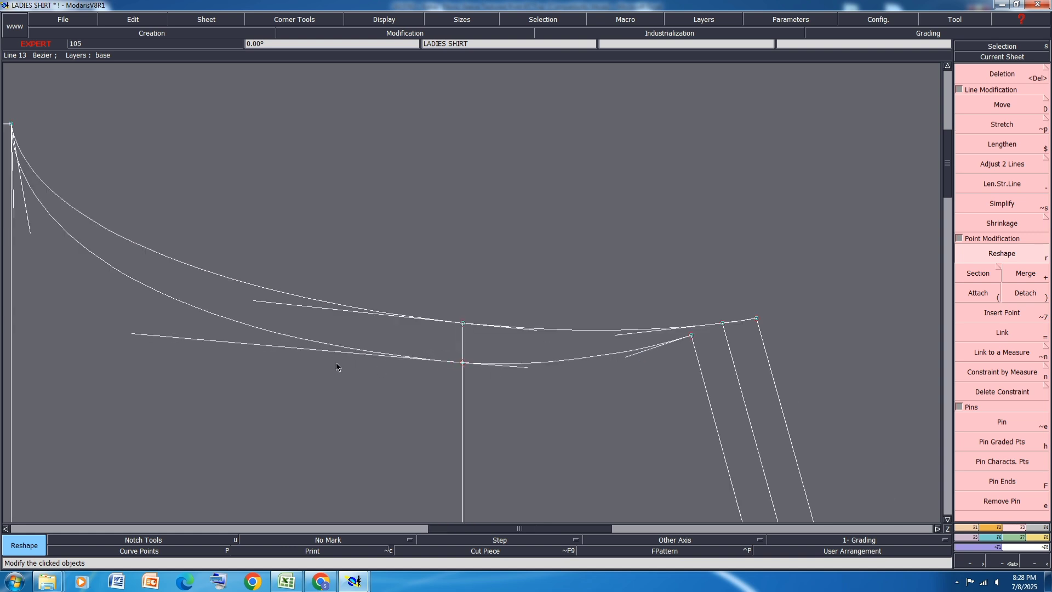
pyautogui.click(133, 334)
pyautogui.click(134, 341)
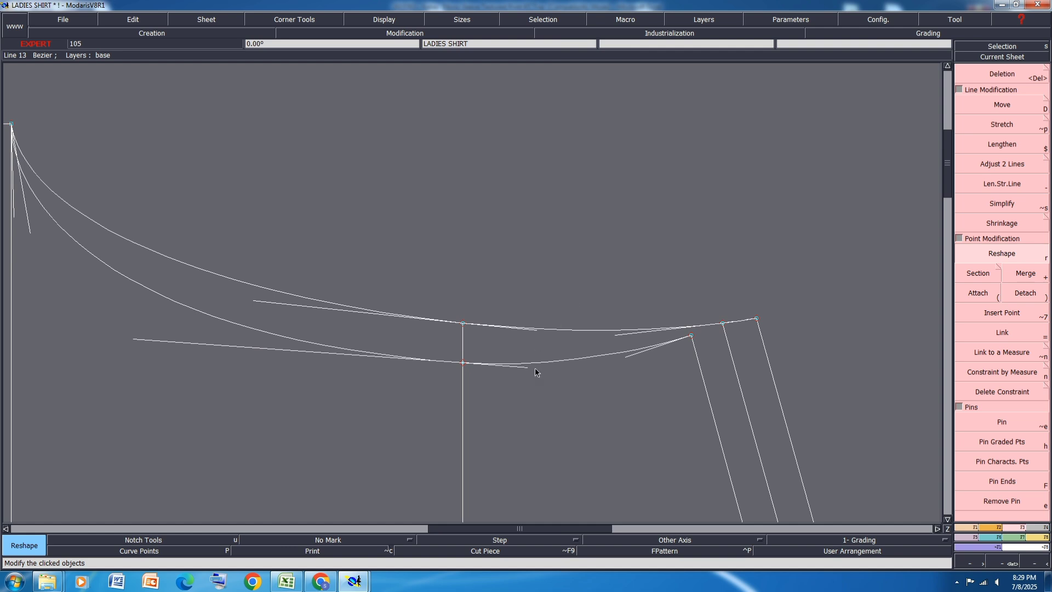
pyautogui.scroll(7, 535, 367)
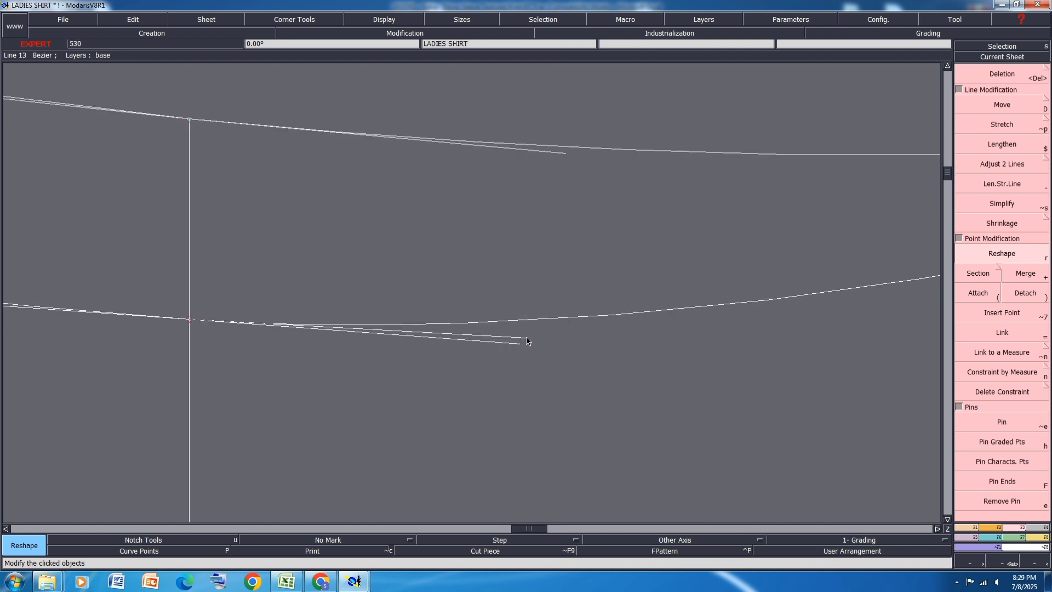
pyautogui.scroll(-5, 526, 347)
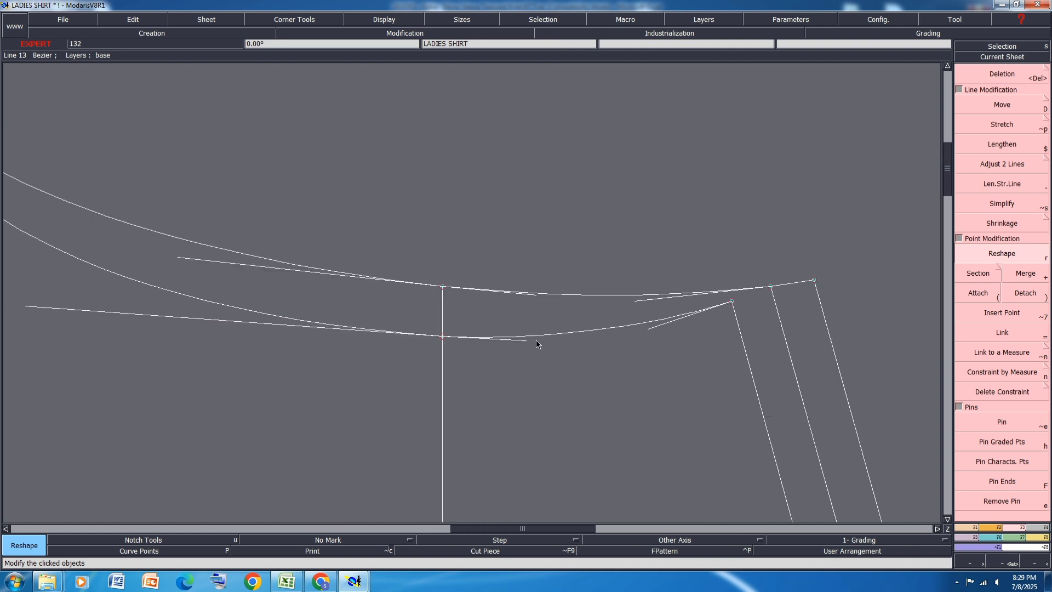
pyautogui.scroll(-2, 548, 307)
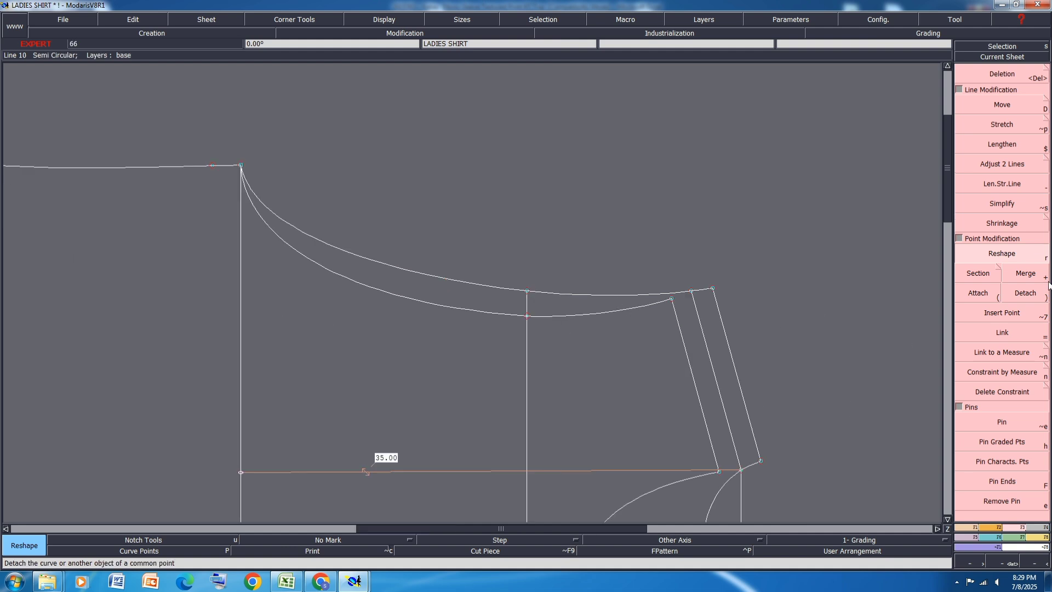
# Step: Mirror the reshaped deeper armhole curve across the side seam to recheck the underarm, and undo the mirror and axis
pyautogui.hotkey('shift', 's')
pyautogui.click(241, 165)
pyautogui.click(167, 166)
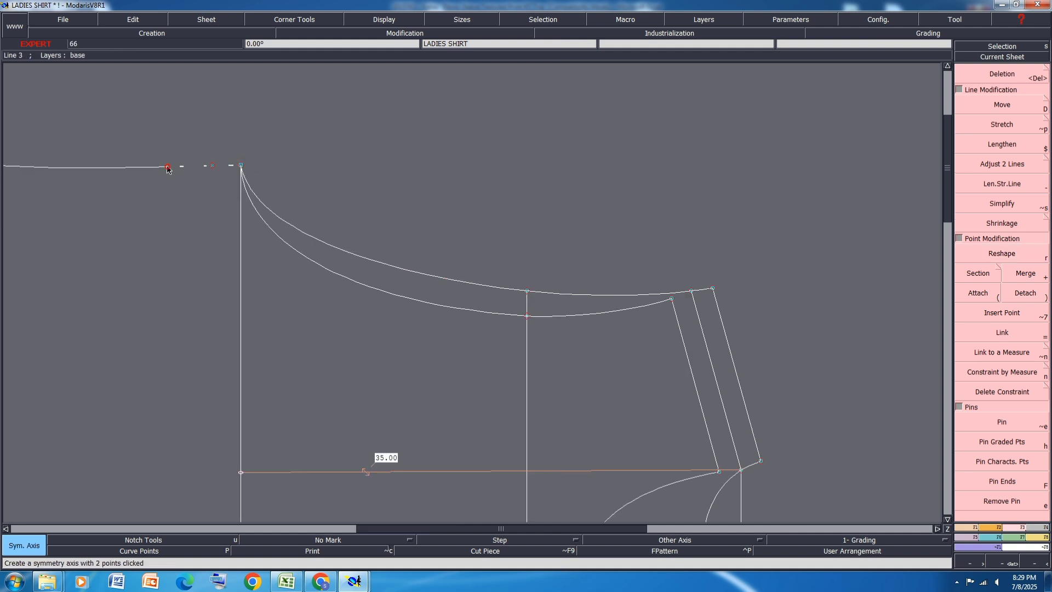
pyautogui.click(291, 244)
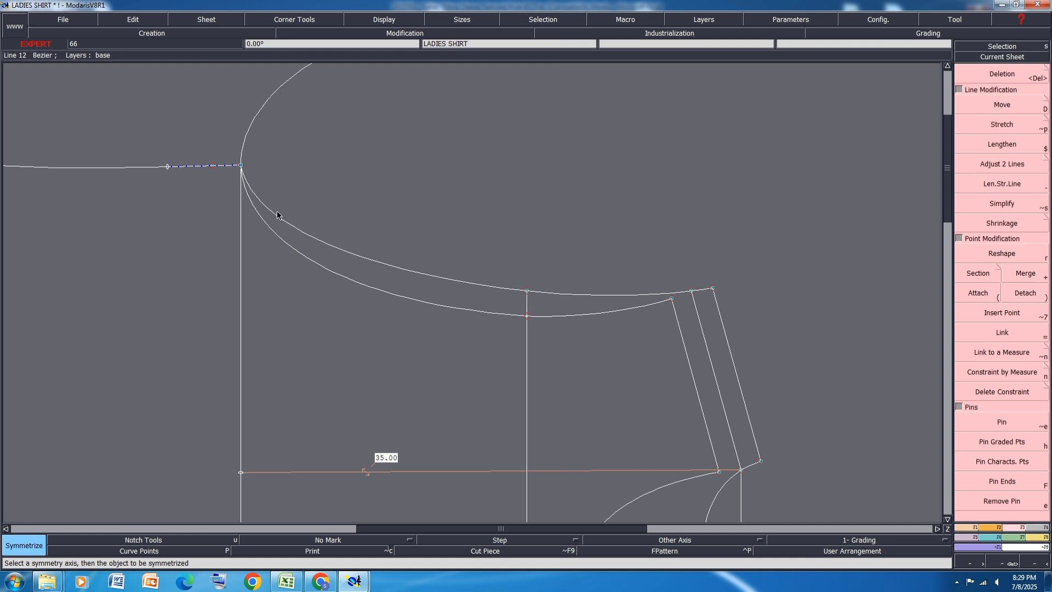
pyautogui.hotkey('ctrl', 'z')
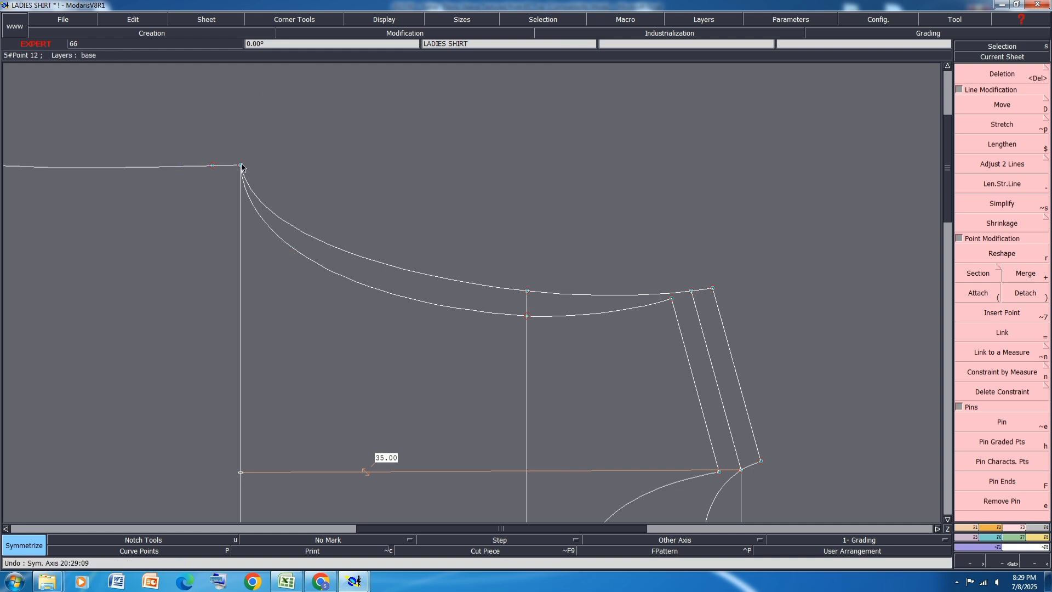
# Step: Measure both armhole curves between the underarm point and their shoulder ends, and total the two lengths in the measurement chart
pyautogui.press('l')
pyautogui.click(242, 165)
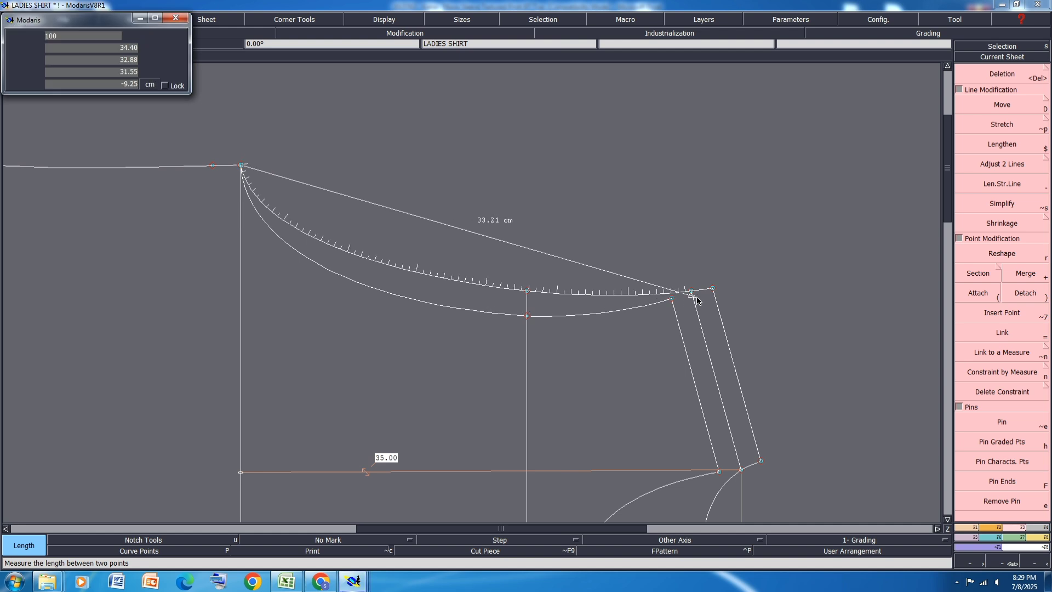
pyautogui.click(714, 290)
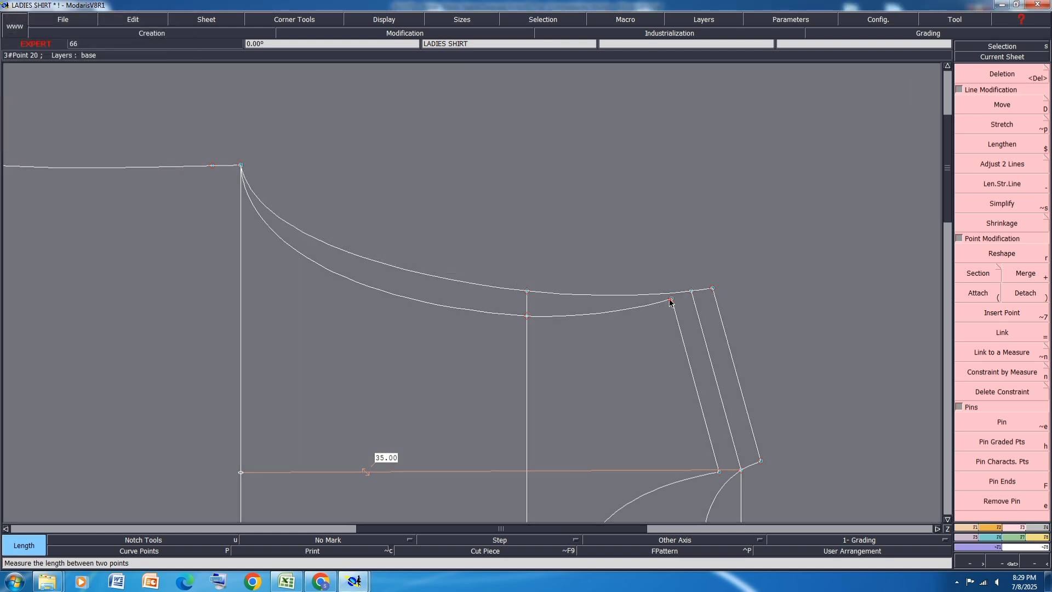
pyautogui.click(672, 299)
pyautogui.click(242, 166)
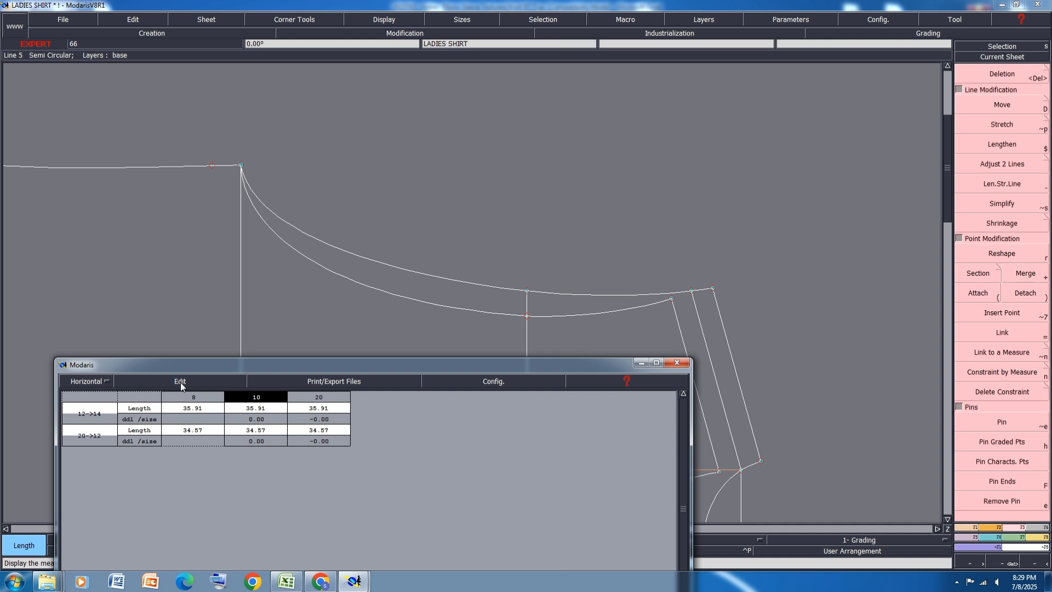
pyautogui.click(180, 382)
pyautogui.click(159, 415)
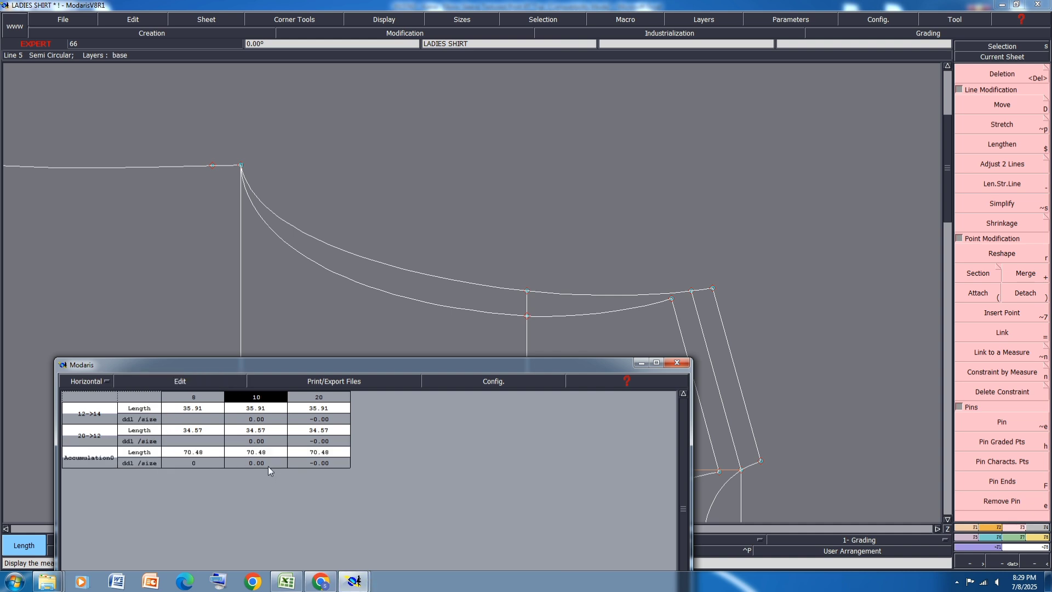
# Step: Clear and minimise the measurement chart, and save the LADIES SHIRT model
pyautogui.click(166, 378)
pyautogui.click(157, 434)
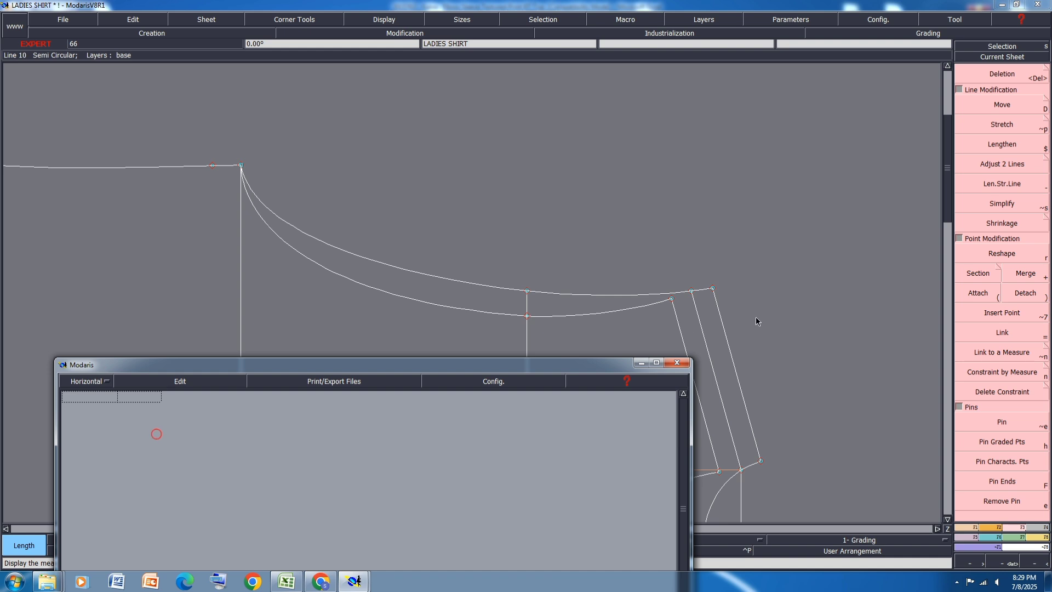
pyautogui.click(642, 363)
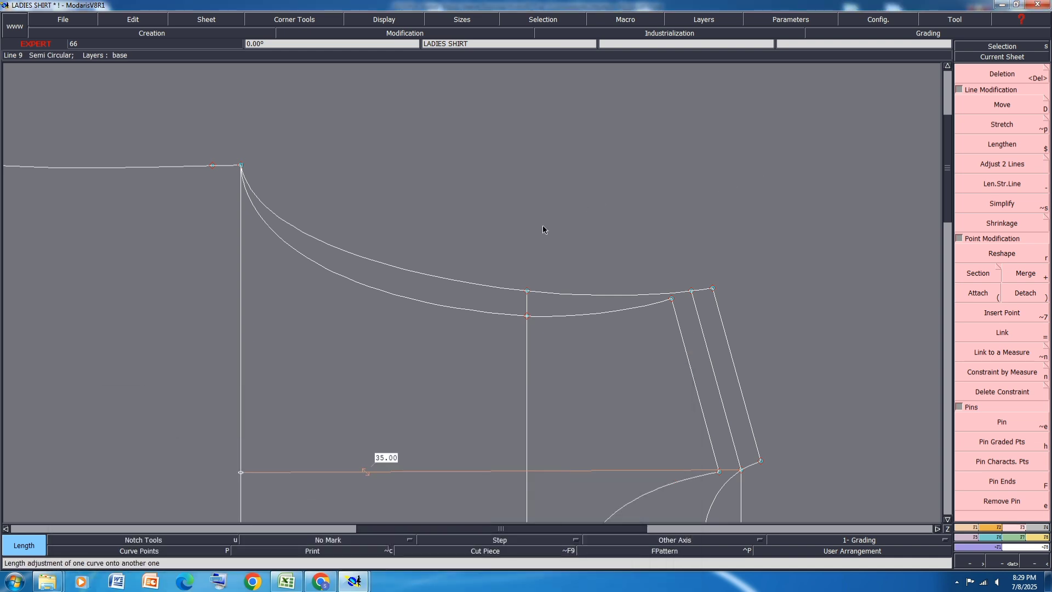
pyautogui.hotkey('ctrl', 's')
pyautogui.click(462, 351)
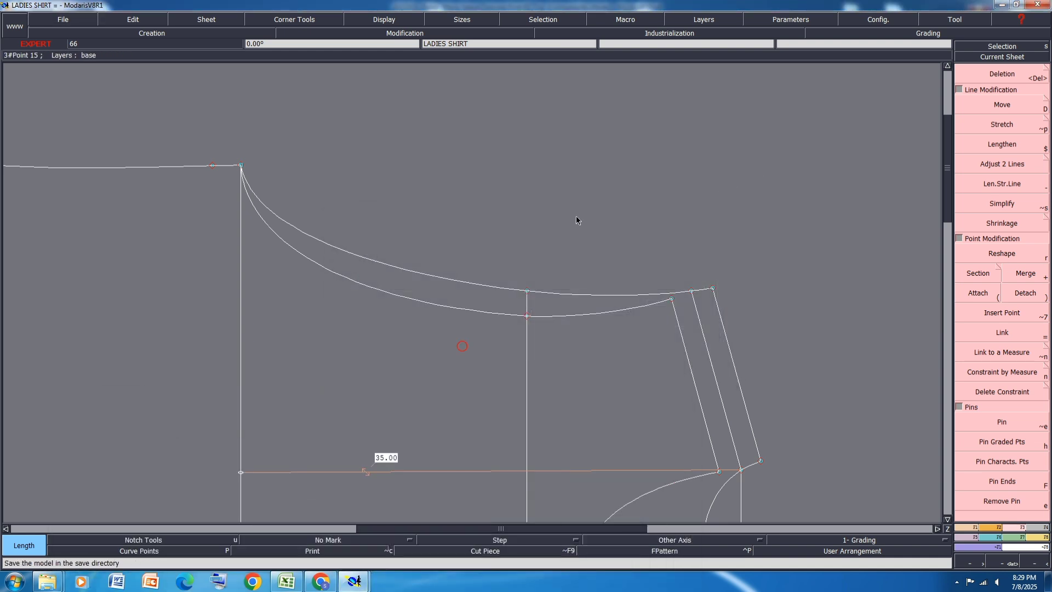
# Step: Add a dynamic length measure from the middle shoulder line's armhole end straight to the centre line
pyautogui.press('Delete')
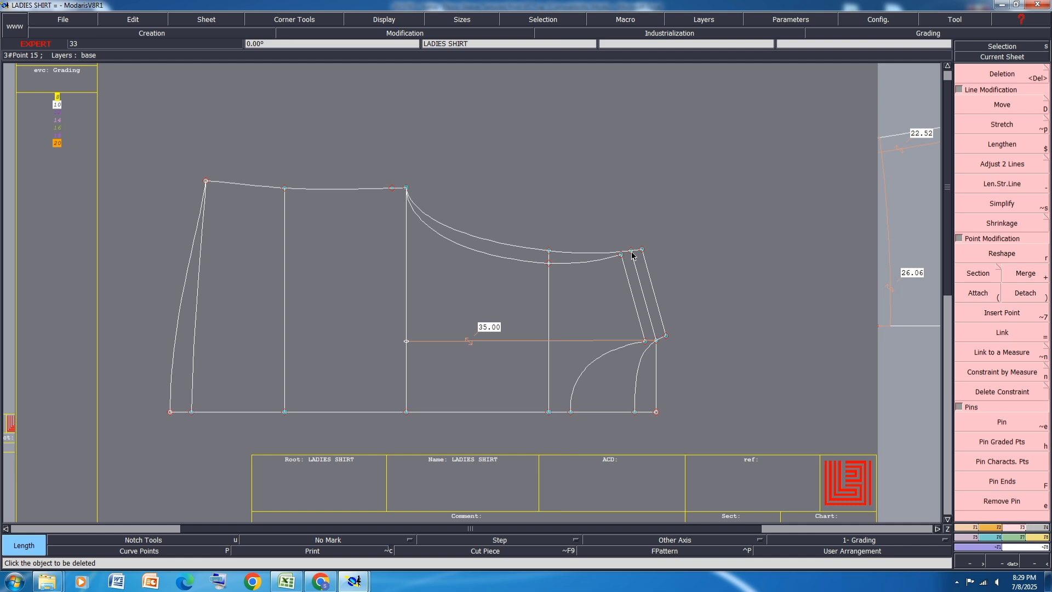
pyautogui.press('l')
pyautogui.click(632, 252)
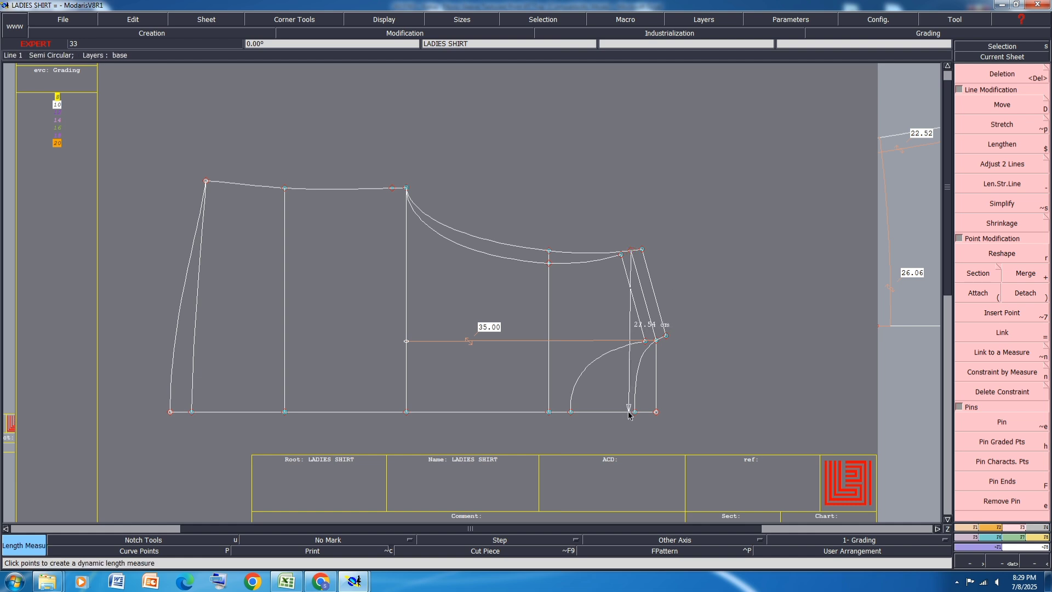
pyautogui.click(629, 412)
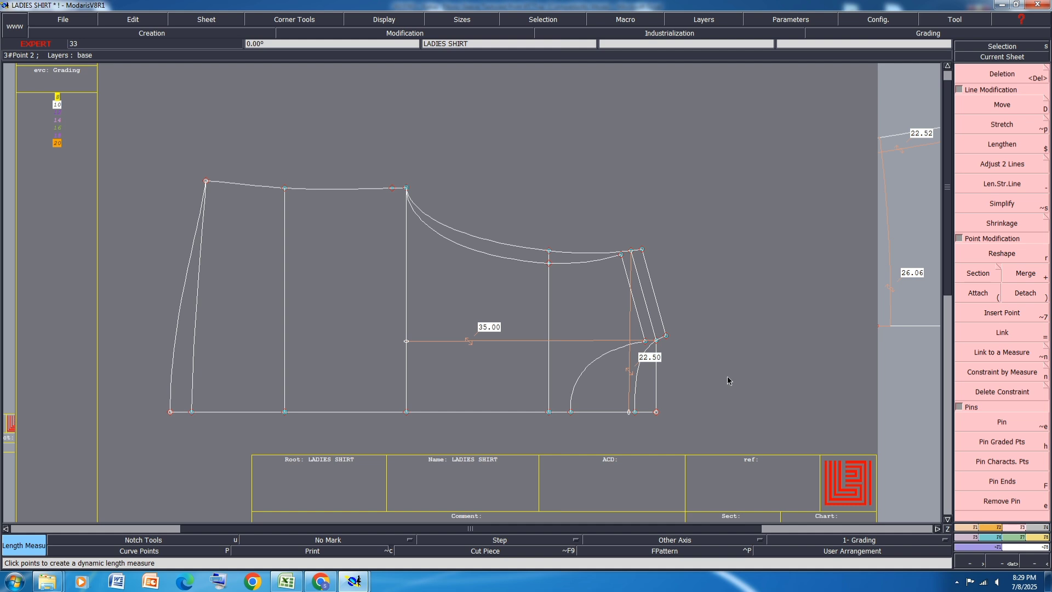
# Step: Undo the dynamic length measure from the middle shoulder line to the centre line
pyautogui.hotkey('ctrl', 'z')
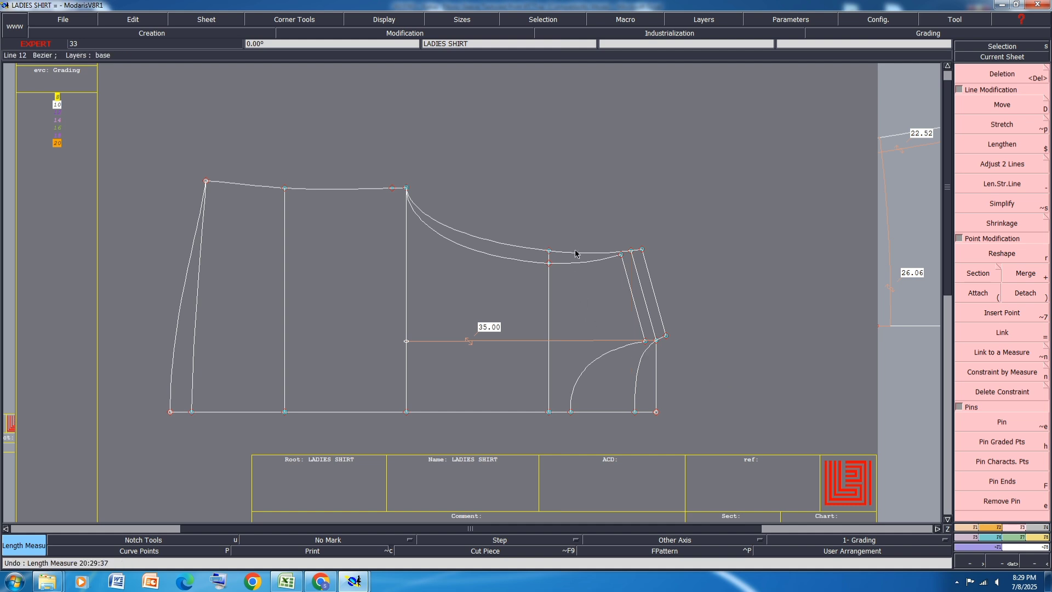
pyautogui.scroll(-1, 532, 201)
pyautogui.scroll(2, 789, 178)
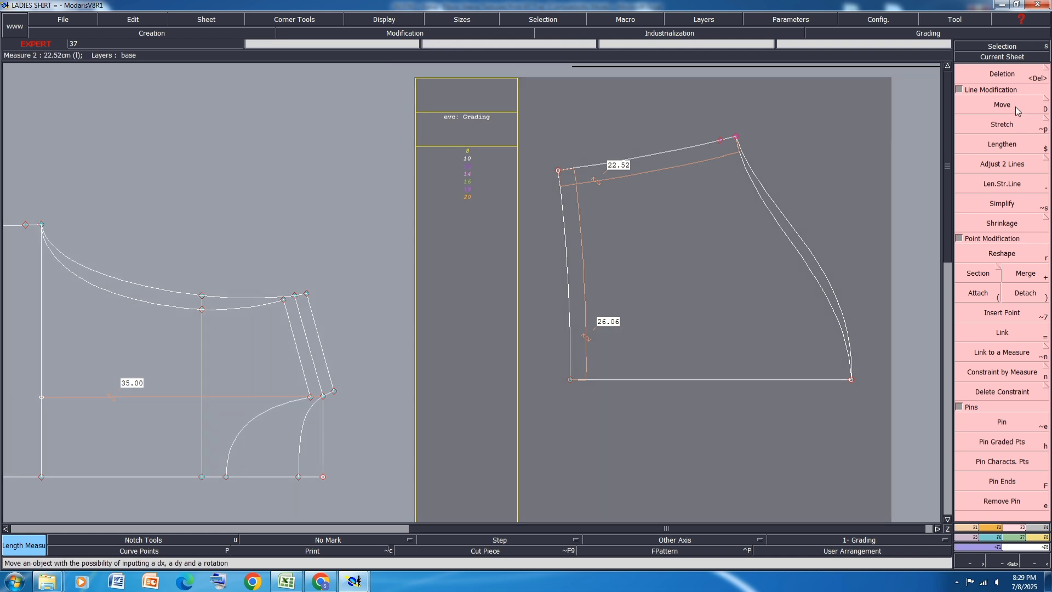
pyautogui.click(1014, 105)
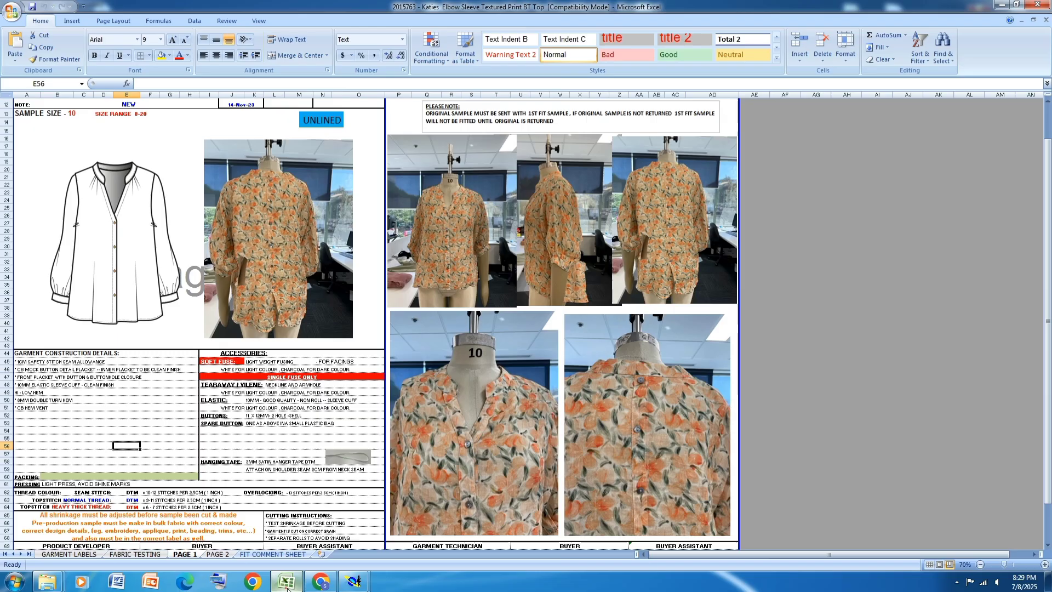
# Step: Switch to the Katies spec workbook in Excel and fill PAGE 2 rows 10 to 24, shoulder width to sleeve opening, with yellow
pyautogui.click(286, 581)
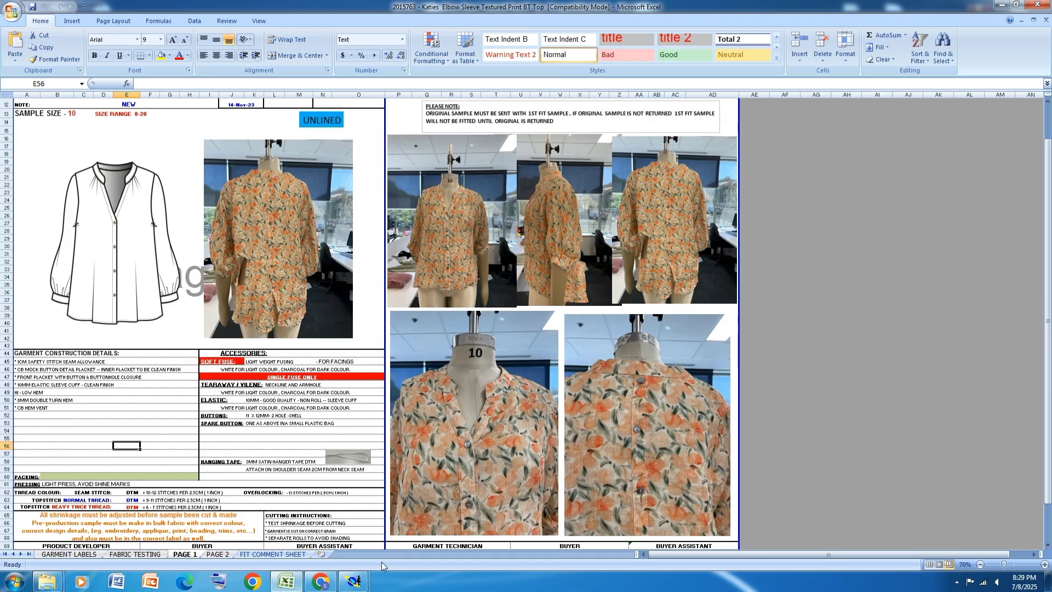
pyautogui.click(218, 554)
pyautogui.scroll(12, 338, 268)
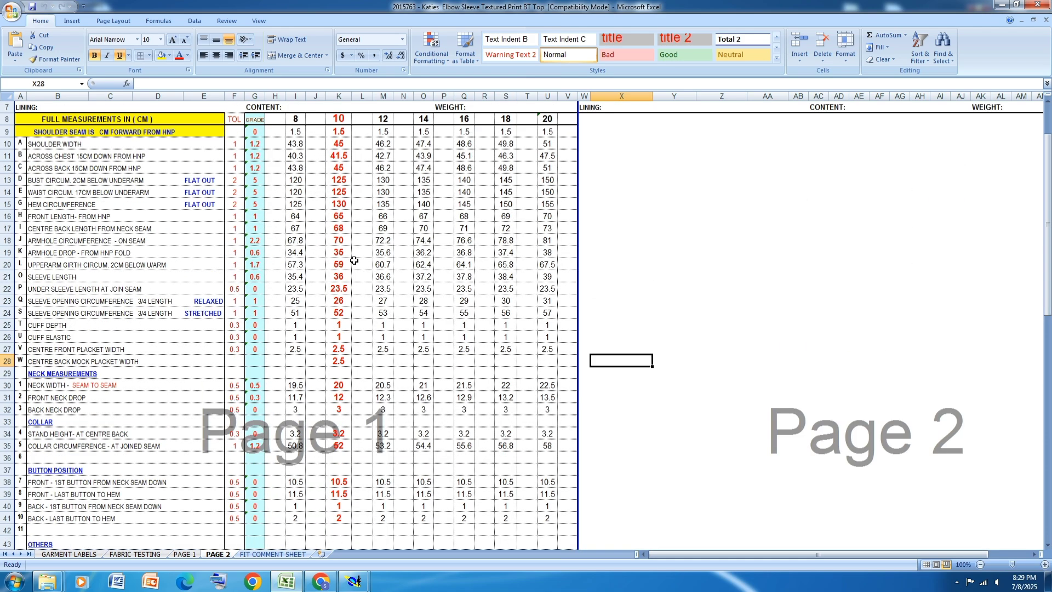
pyautogui.moveTo(7, 143); pyautogui.dragTo(9, 310)
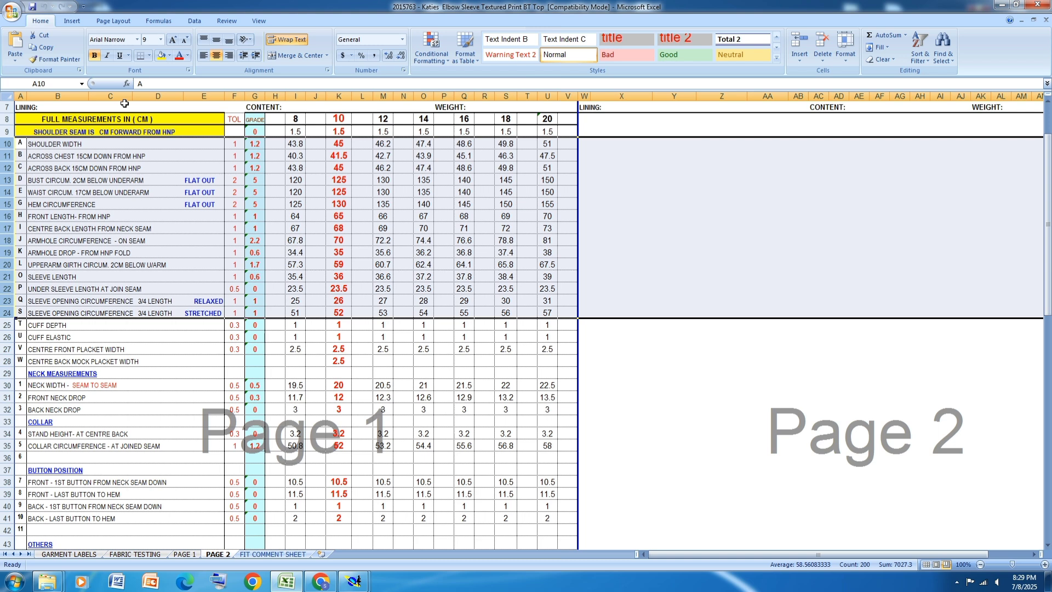
pyautogui.click(161, 55)
# Step: Save and close the spec workbook, exit Excel, minimise Modaris and reopen the 2015763 Katies workbook from its folder
pyautogui.hotkey('ctrl', 'w')
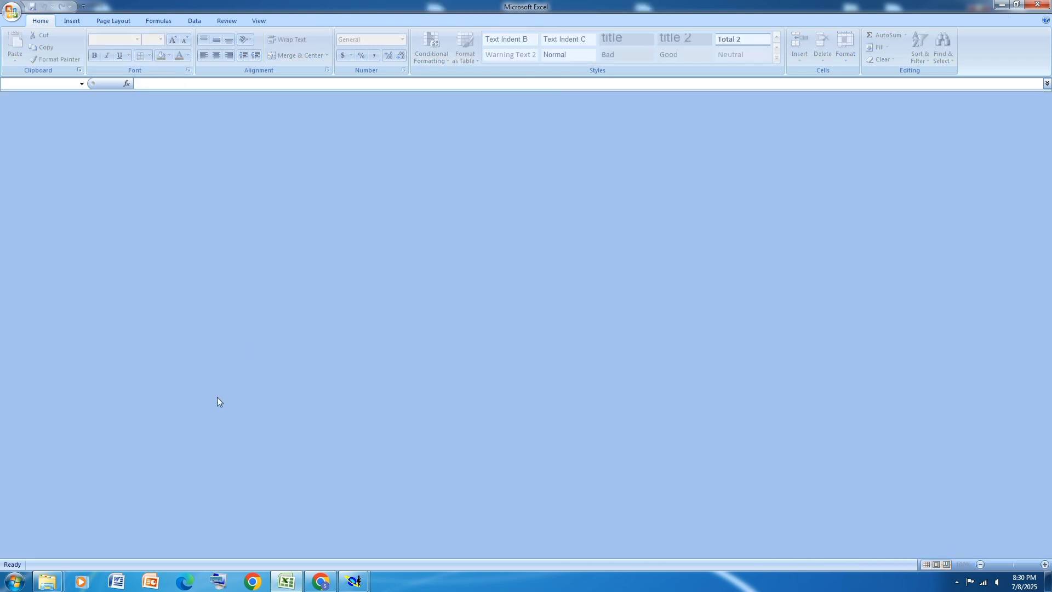
pyautogui.click(1043, 10)
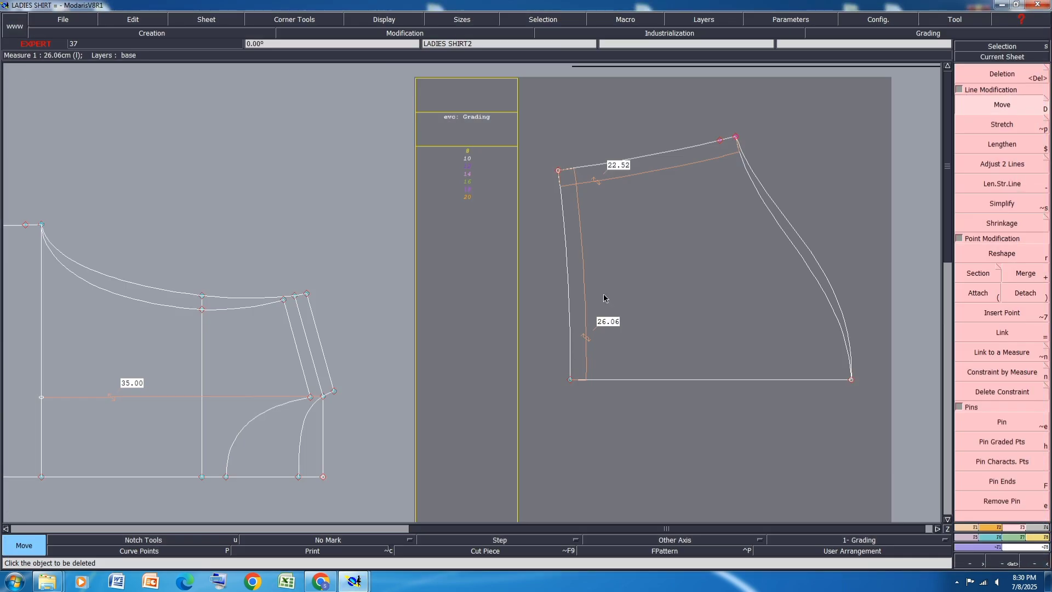
pyautogui.click(1002, 4)
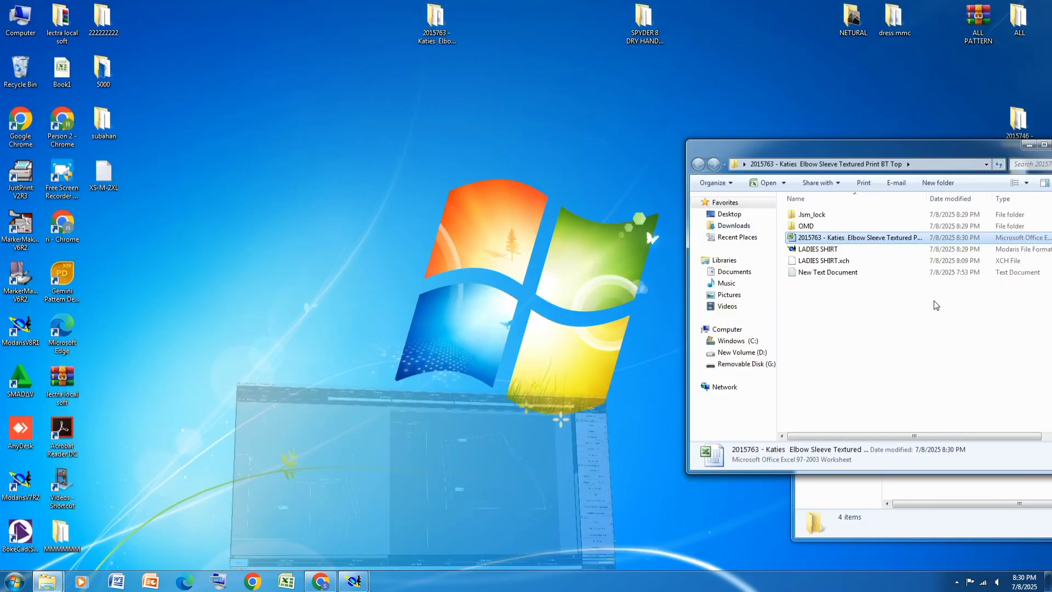
pyautogui.doubleClick(820, 243)
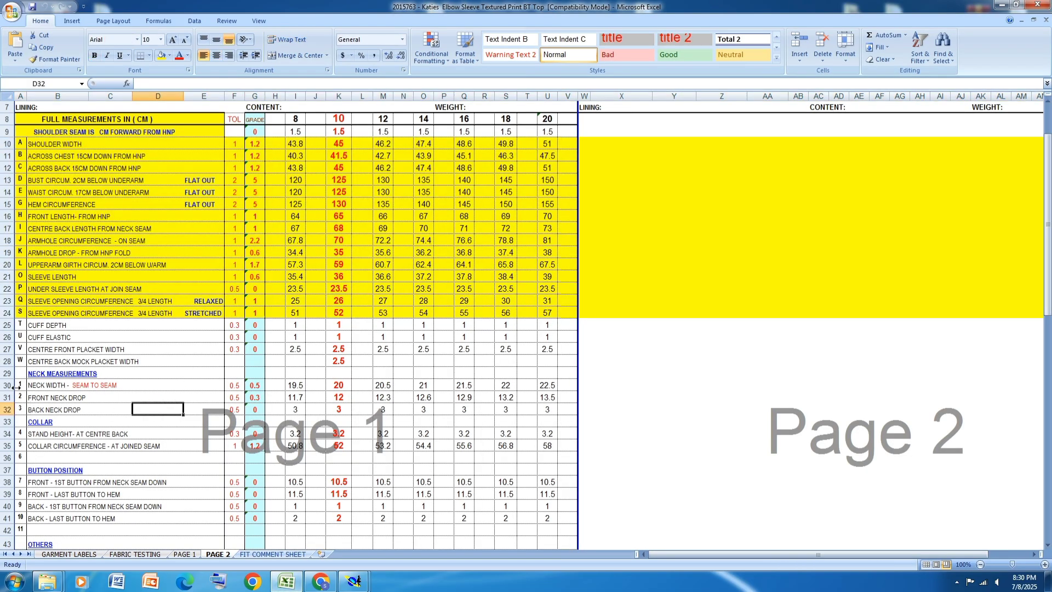
# Step: Fill the three neck measurement rows 30 to 32 and the cuff depth row 25 with yellow
pyautogui.moveTo(7, 386); pyautogui.dragTo(7, 409)
pyautogui.click(163, 55)
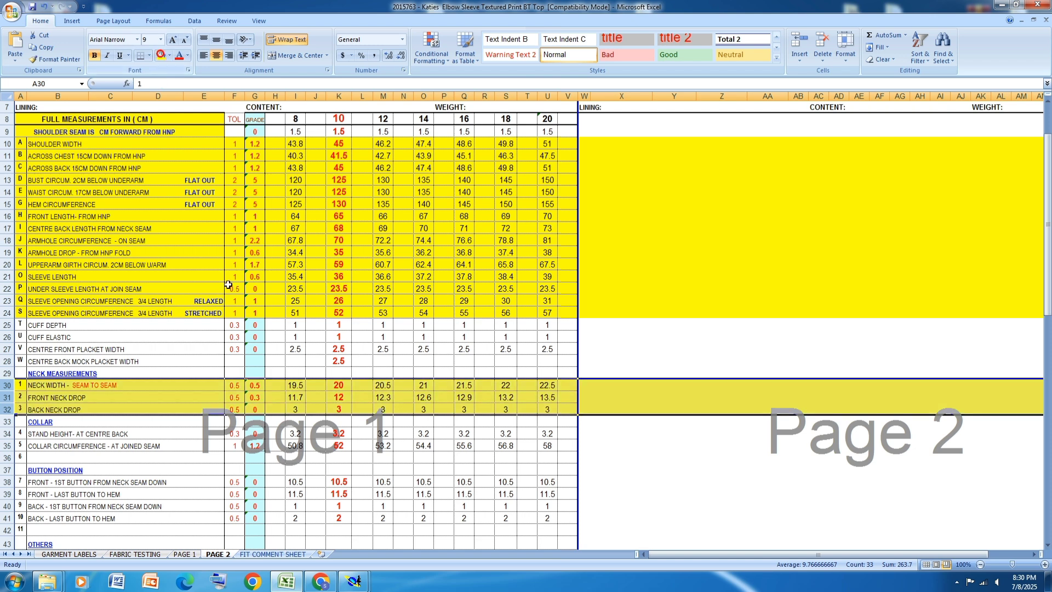
pyautogui.click(132, 384)
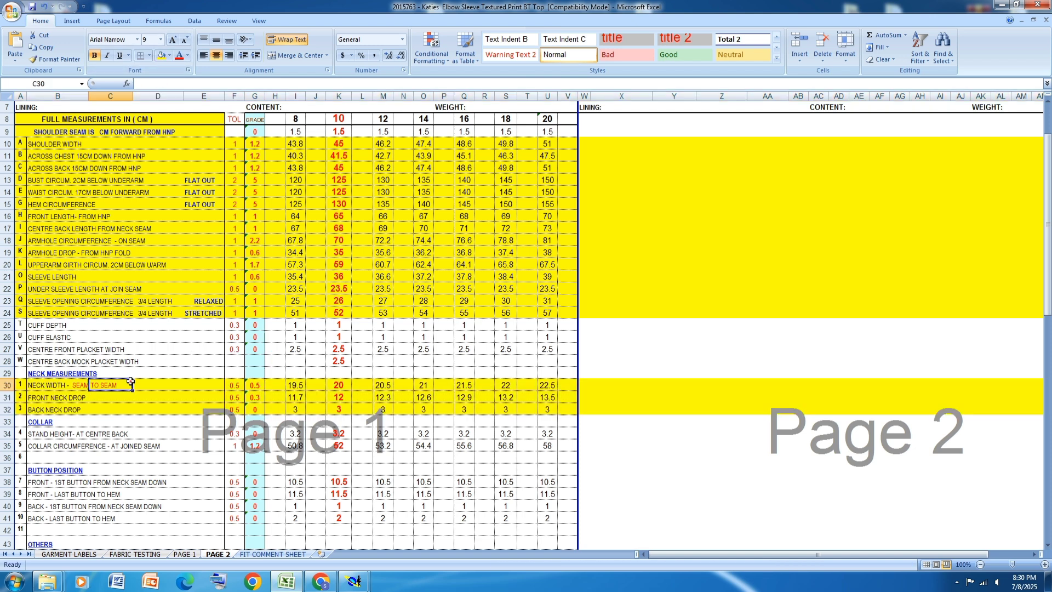
pyautogui.click(7, 324)
pyautogui.click(163, 55)
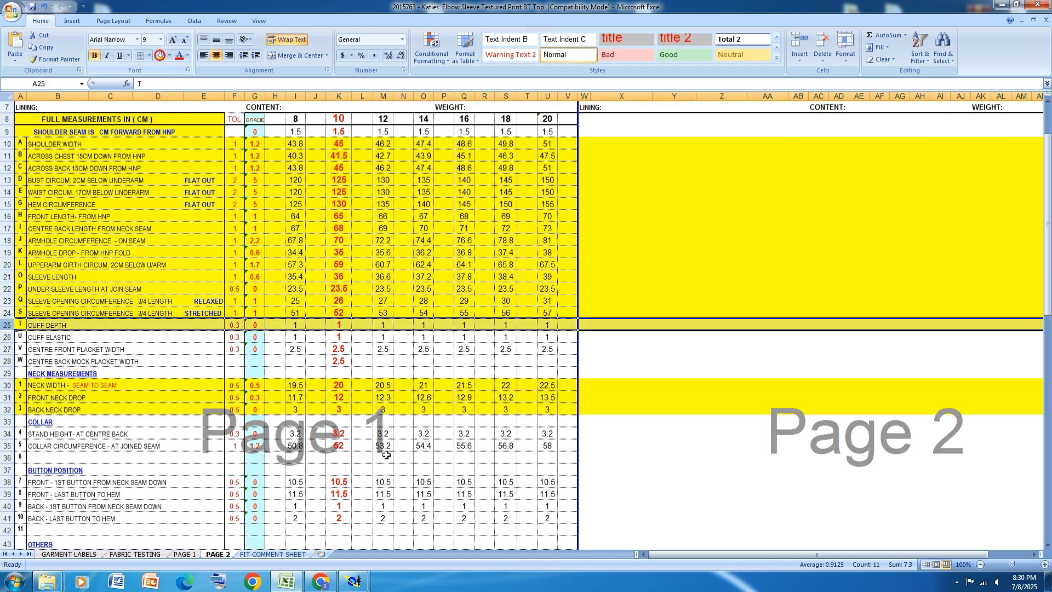
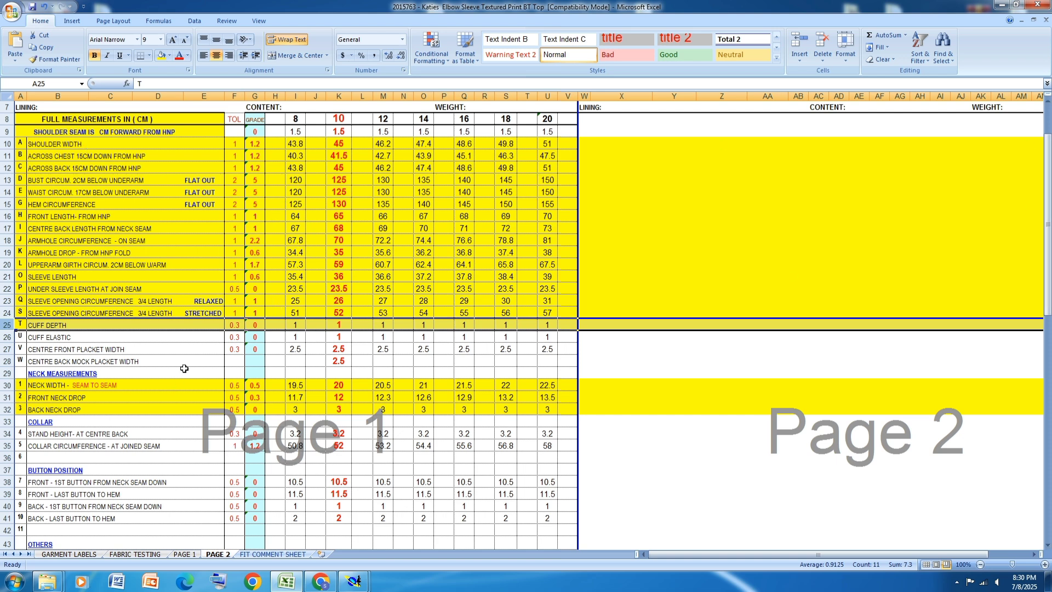
# Step: Switch to Modaris and move the sleeve's underarm seam with its end points by -1 cm in X and 0 in Y
pyautogui.click(354, 581)
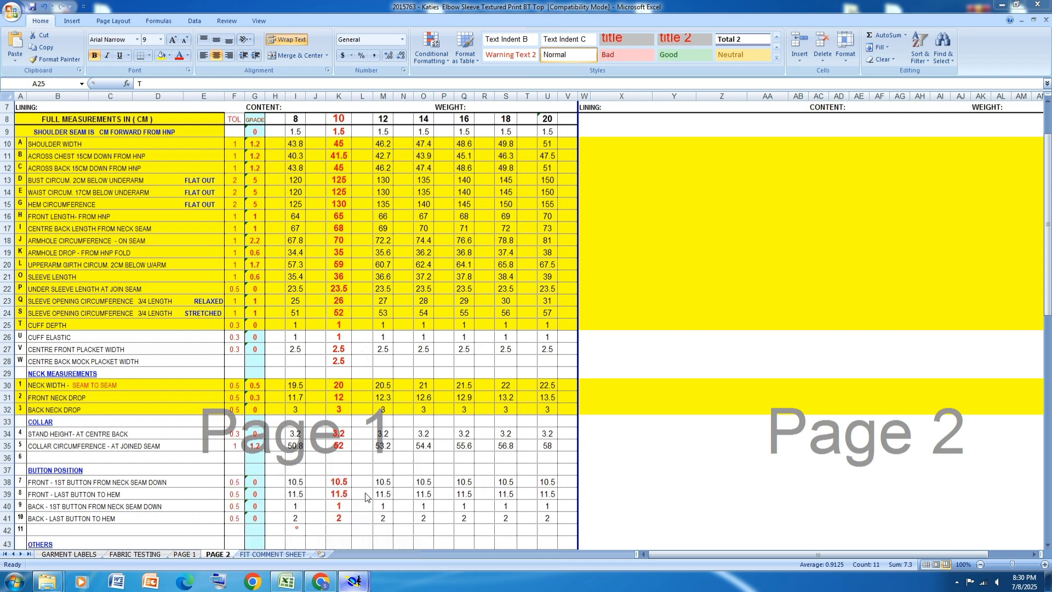
pyautogui.click(294, 525)
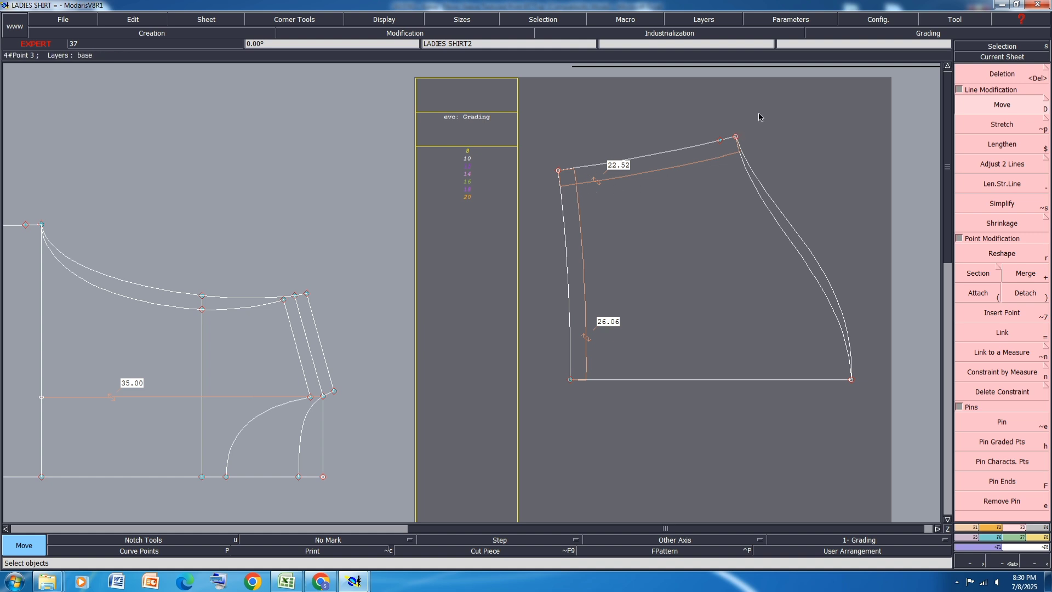
pyautogui.moveTo(760, 113); pyautogui.dragTo(542, 205)
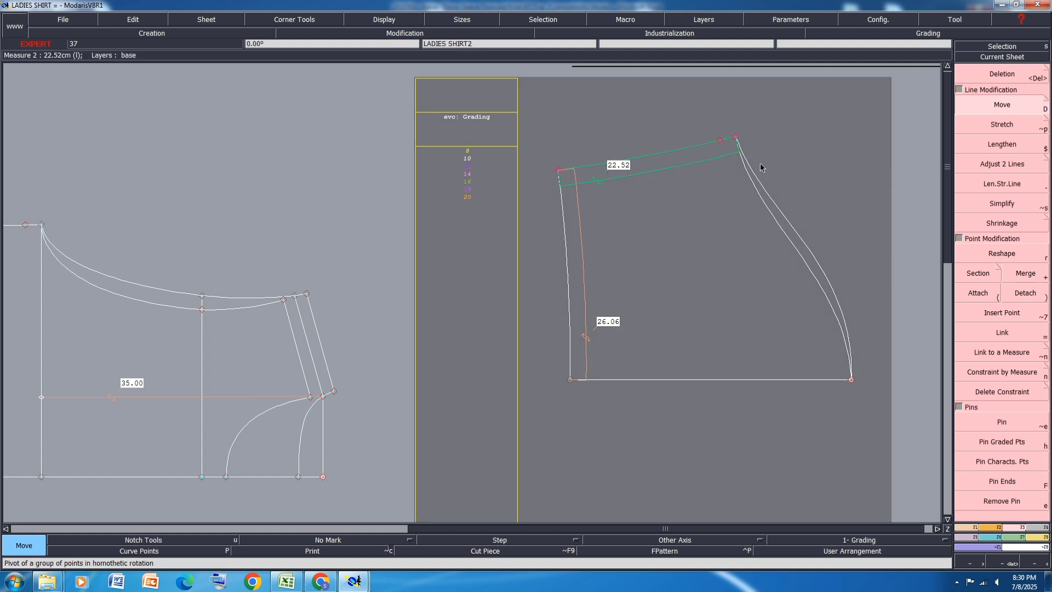
pyautogui.click(737, 137)
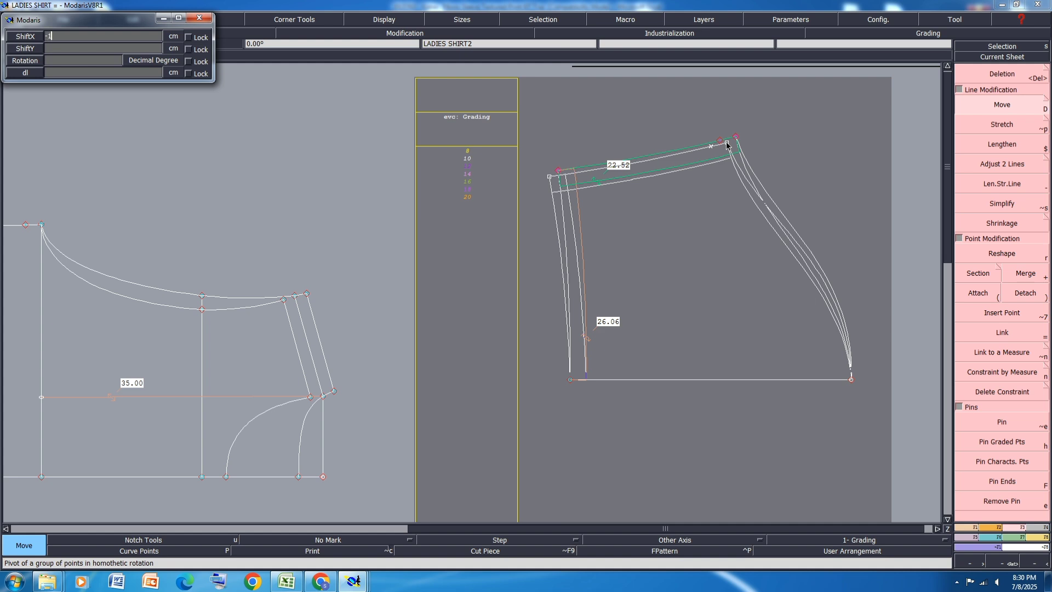
pyautogui.write('-1')
pyautogui.press('Return')
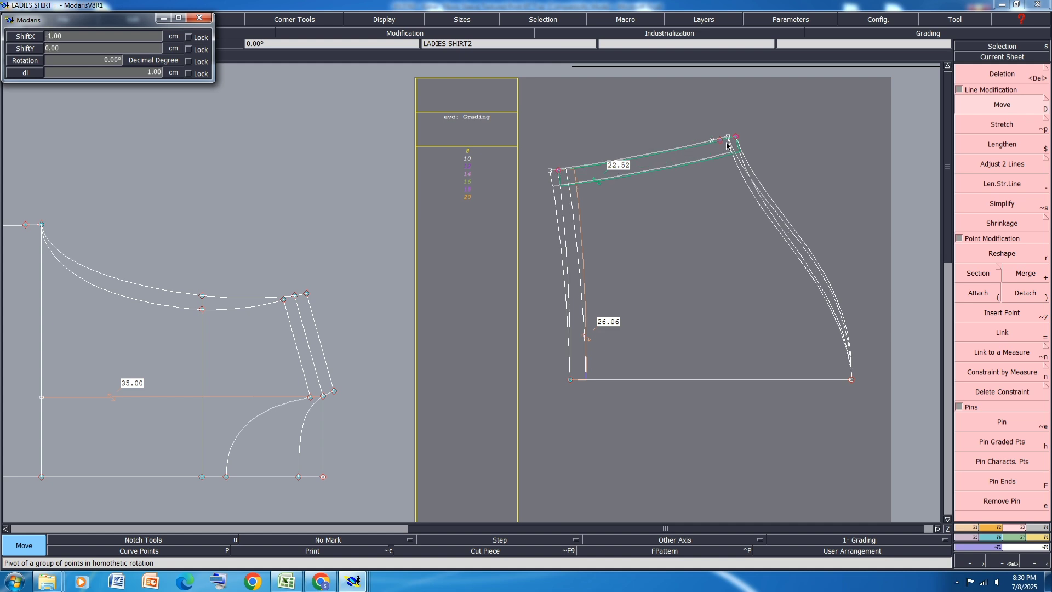
pyautogui.press('Return')
pyautogui.click(779, 135)
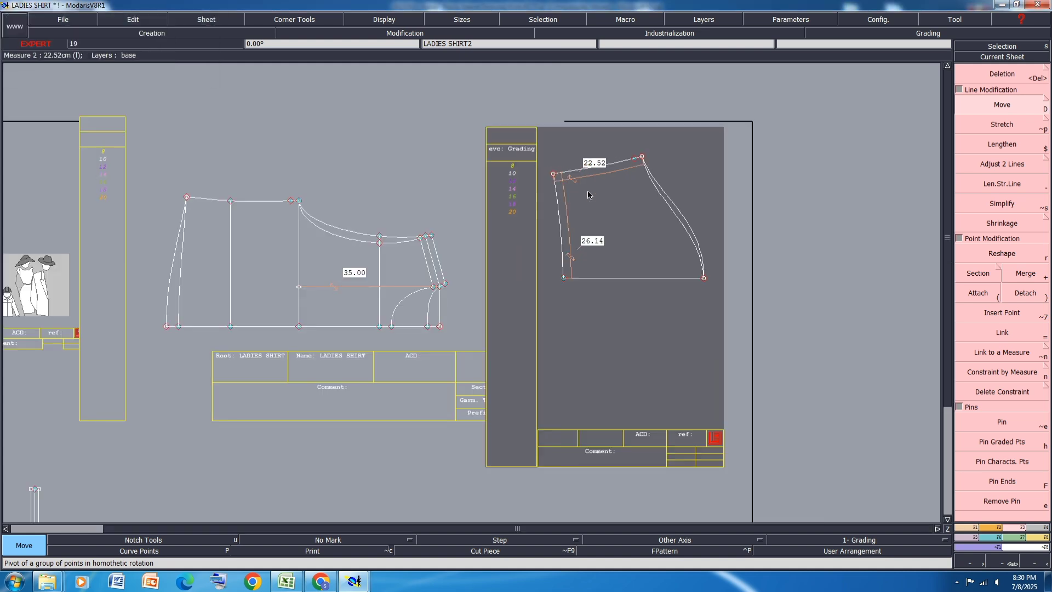
# Step: Move the body's underarm line, including its armhole and centre line points, by 0.5 cm in X and 0 in Y
pyautogui.scroll(-2, 581, 189)
pyautogui.moveTo(312, 164); pyautogui.dragTo(275, 219)
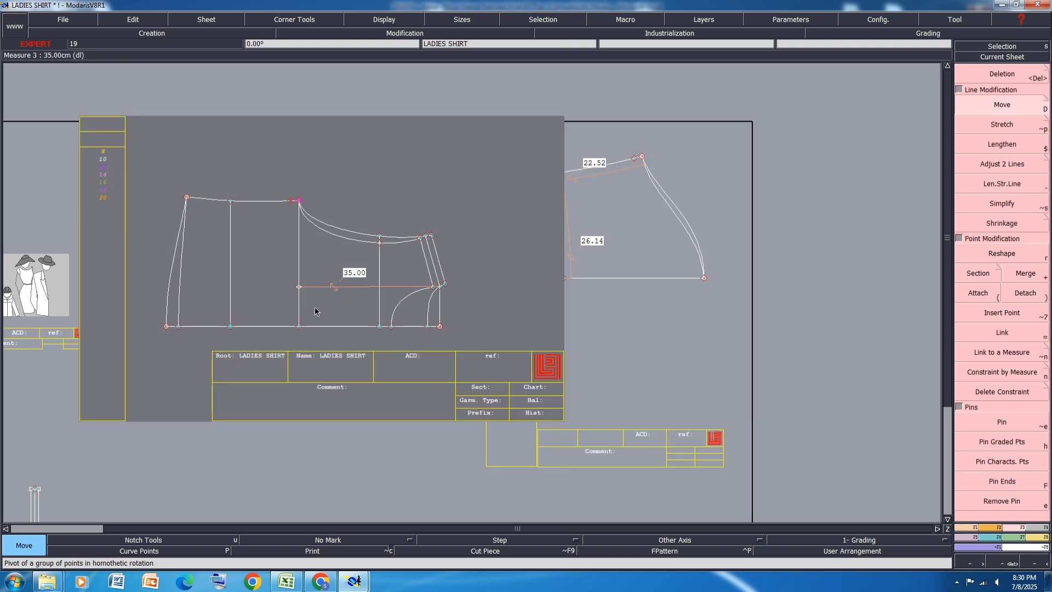
pyautogui.keyDown('shift'); pyautogui.moveTo(316, 309); pyautogui.dragTo(280, 343); pyautogui.keyUp('shift')
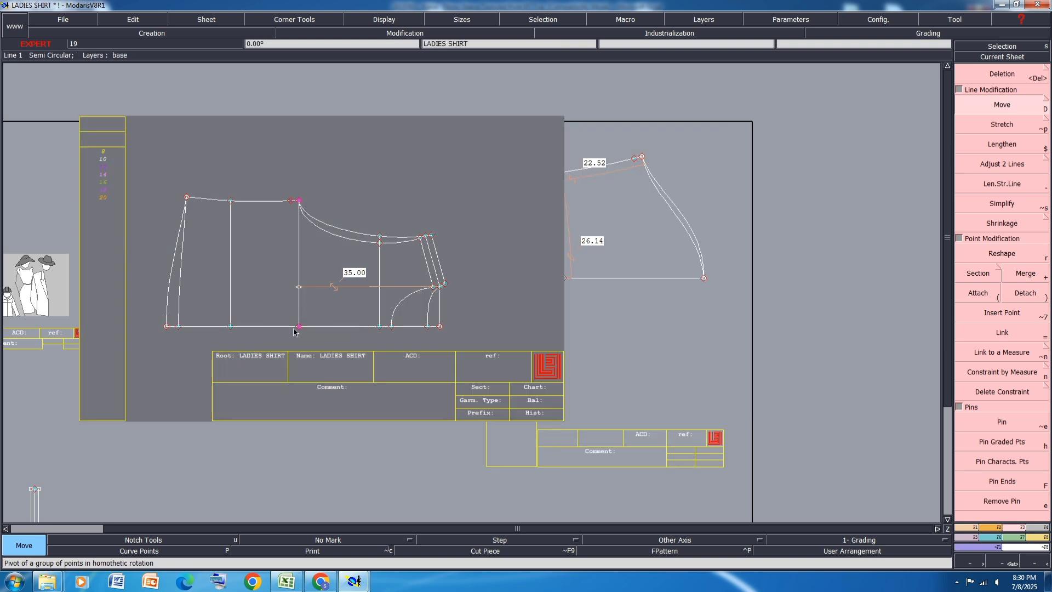
pyautogui.click(298, 327)
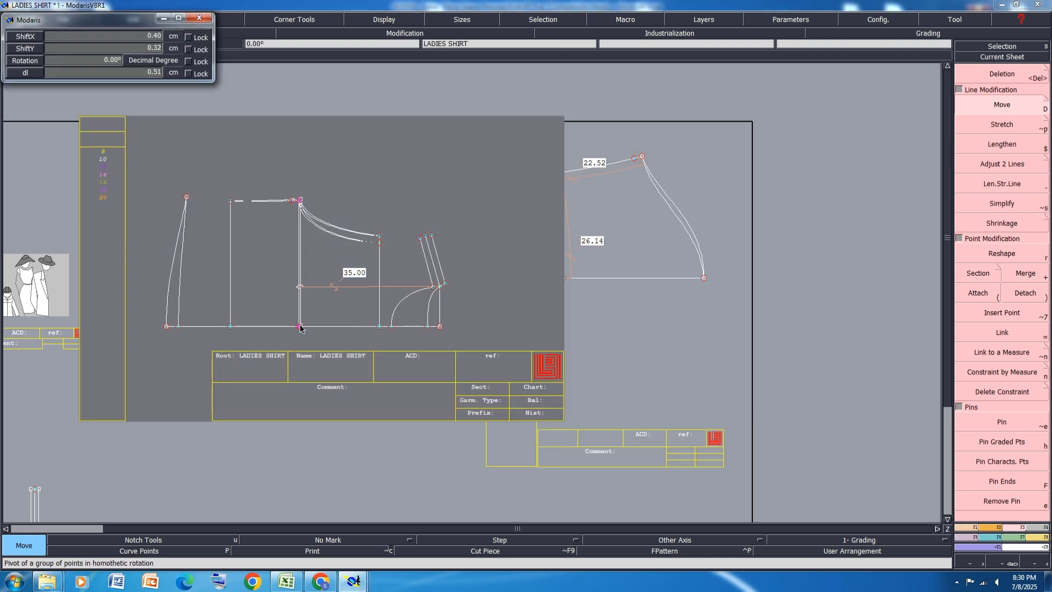
pyautogui.write('-1.00')
pyautogui.write('.5')
pyautogui.press('Tab')
pyautogui.write('0')
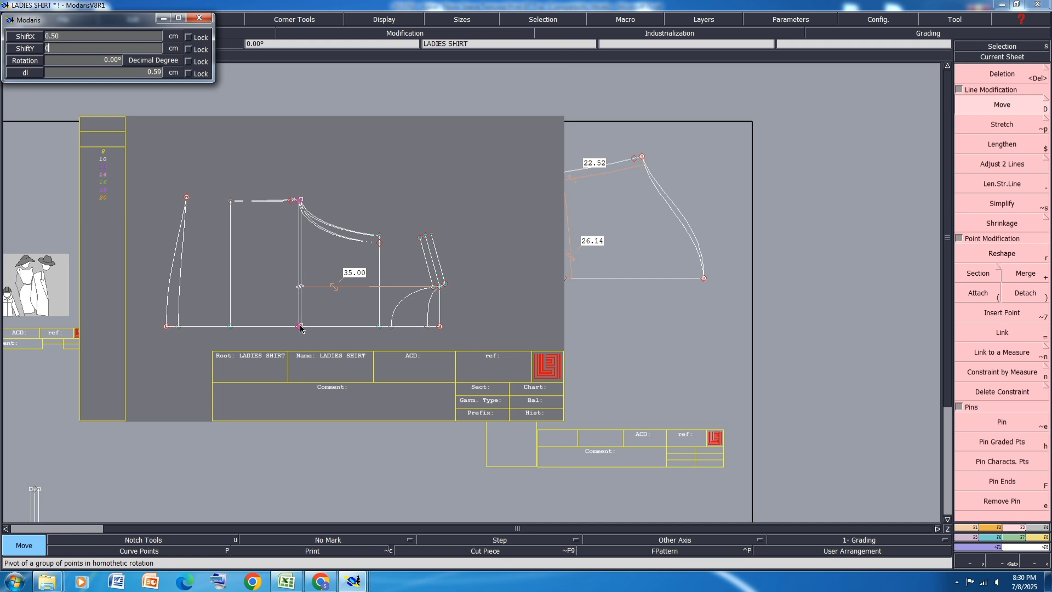
pyautogui.press('Return')
# Step: Move the body's waist line with both end points by 0.5 cm in X and 0 in Y
pyautogui.click(230, 327)
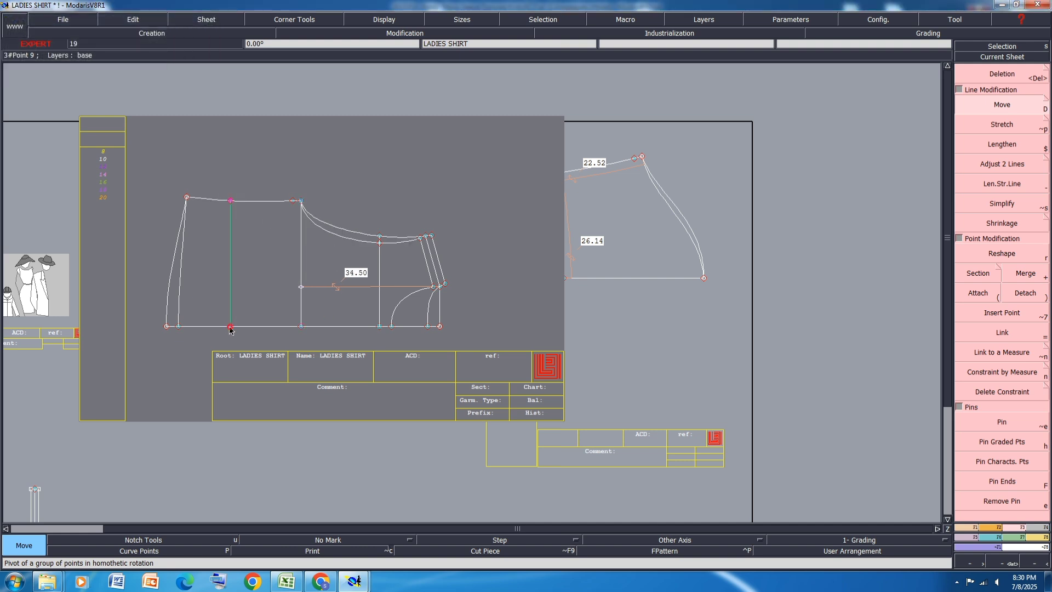
pyautogui.click(230, 327)
pyautogui.click(364, 176)
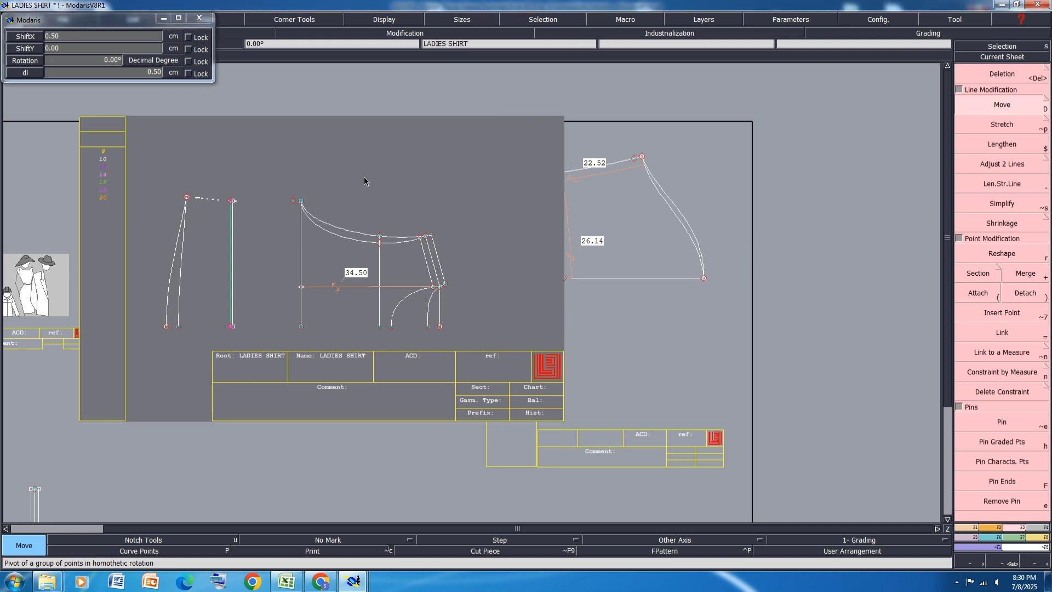
# Step: Display the curve handles and reshape the sleeve opening curve slightly at both ends
pyautogui.scroll(3, 659, 199)
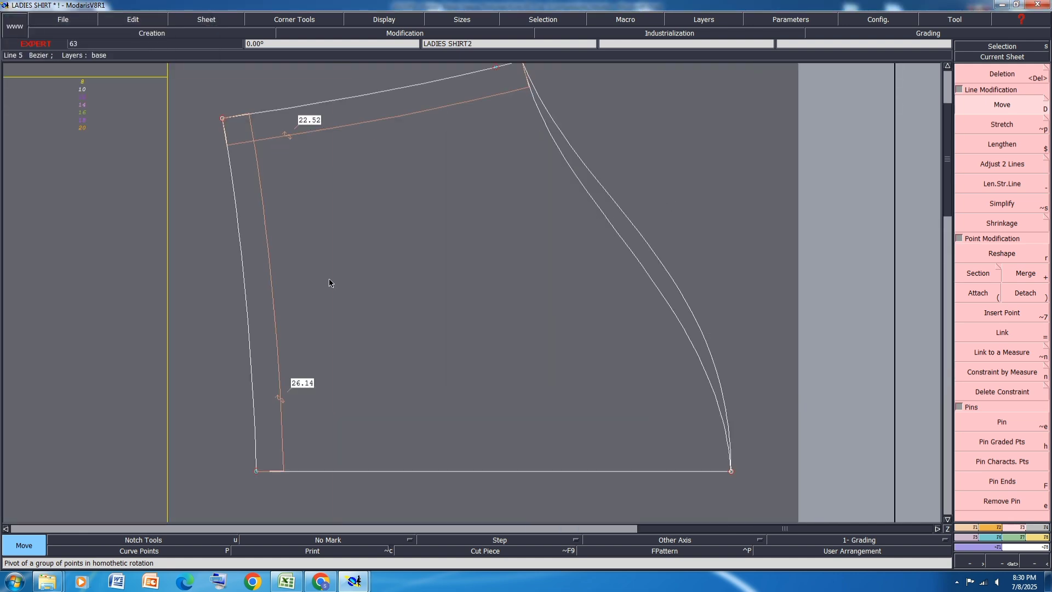
pyautogui.click(1017, 252)
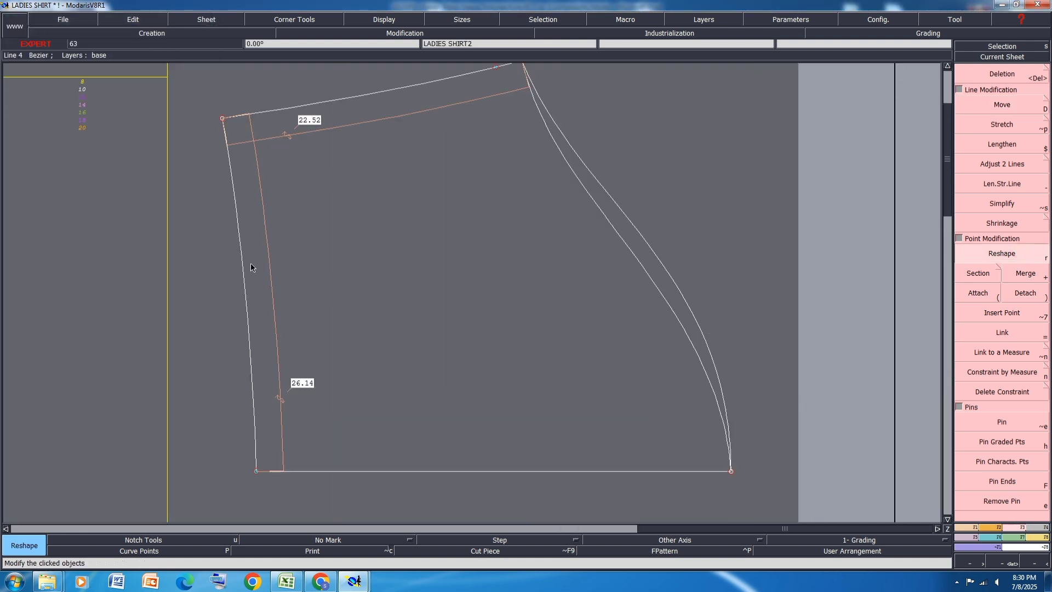
pyautogui.click(384, 20)
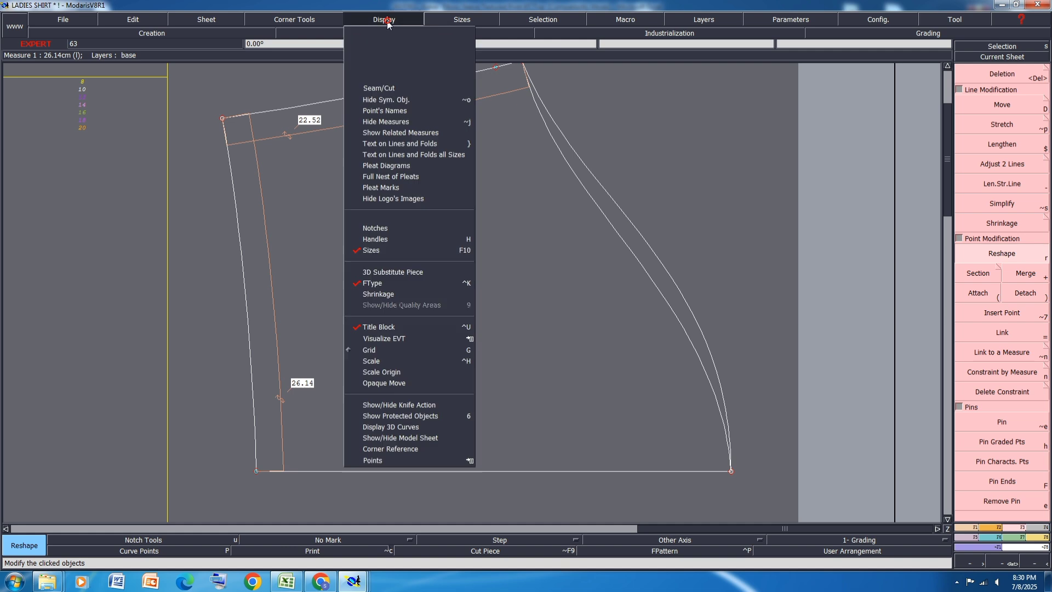
pyautogui.click(367, 243)
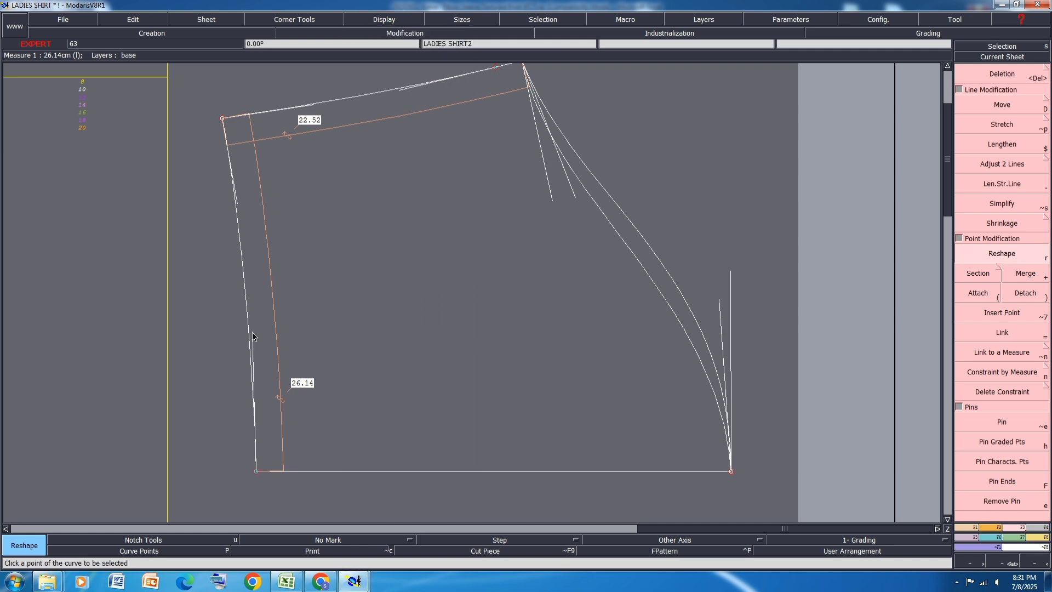
pyautogui.moveTo(253, 332); pyautogui.dragTo(254, 327)
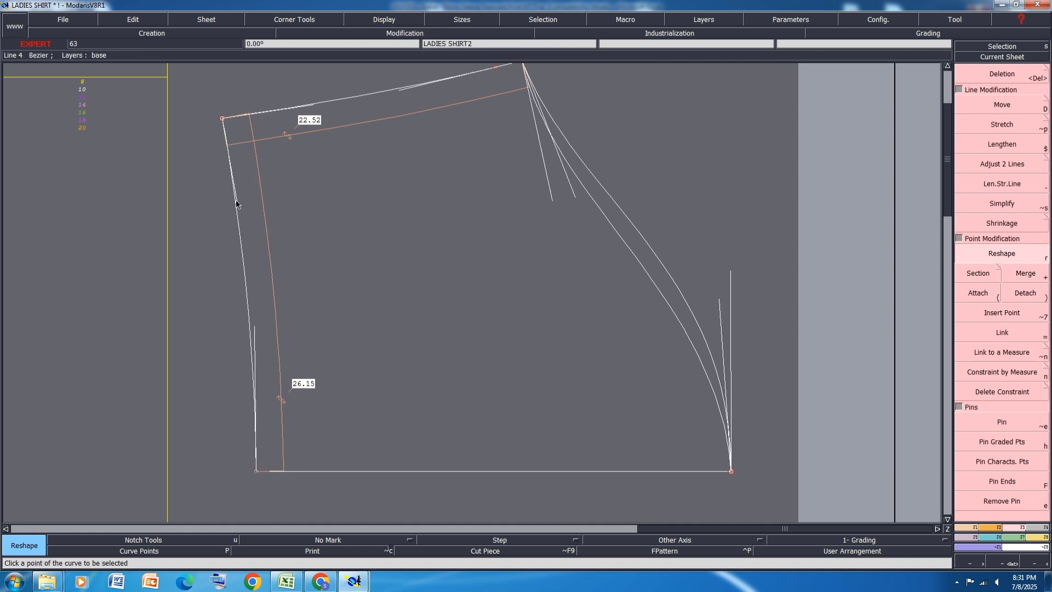
pyautogui.moveTo(236, 201); pyautogui.dragTo(240, 200)
# Step: Reshape the two sleeve cap curves where they meet the sleeve centre line by shifting their end handles outward
pyautogui.scroll(-1, 224, 236)
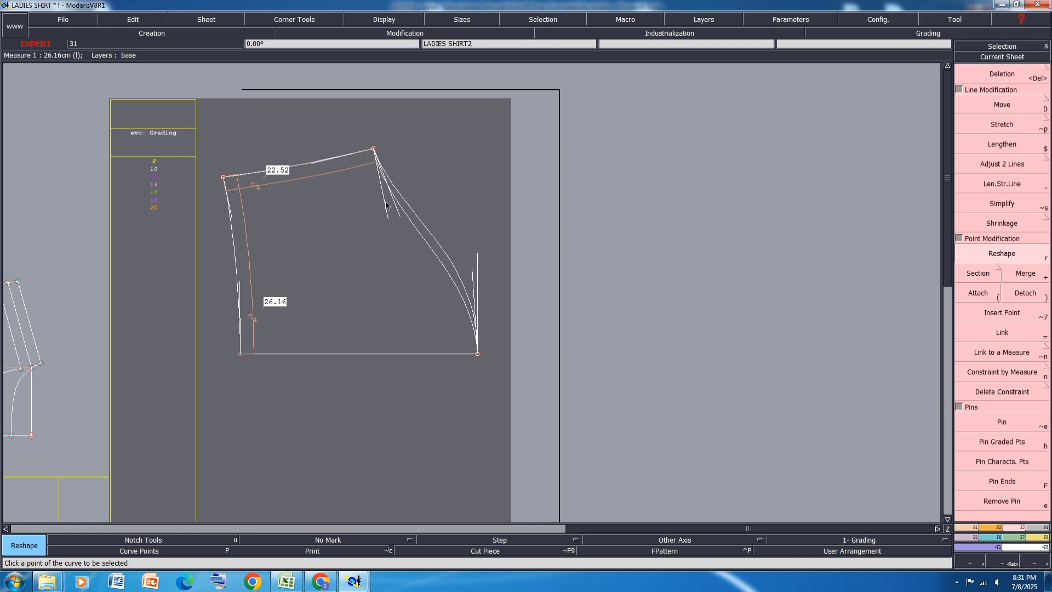
pyautogui.scroll(1, 436, 231)
pyautogui.moveTo(527, 278); pyautogui.dragTo(541, 280)
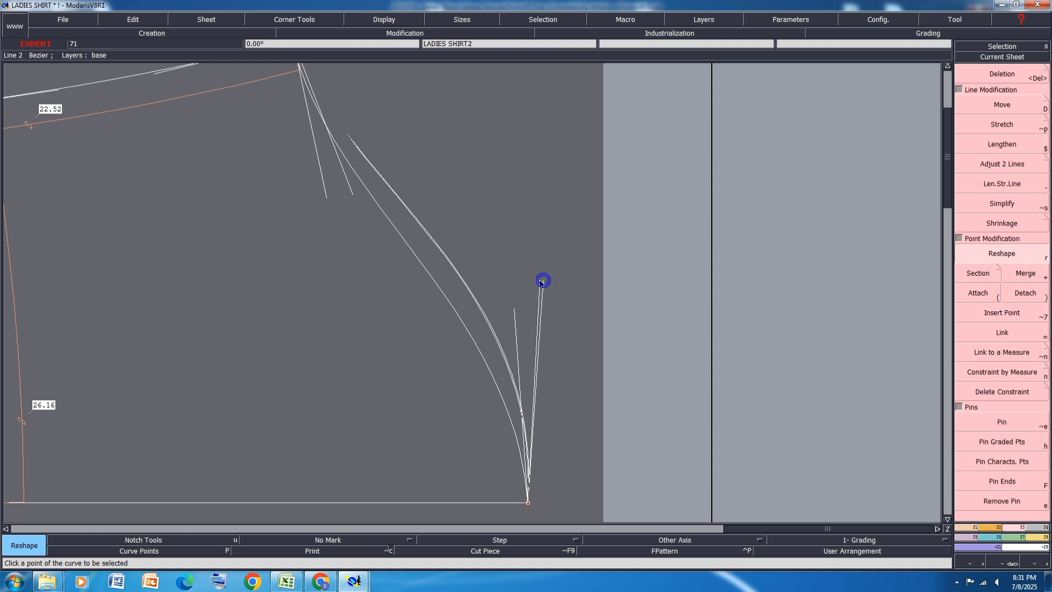
pyautogui.moveTo(514, 313); pyautogui.dragTo(523, 313)
pyautogui.scroll(-2, 519, 243)
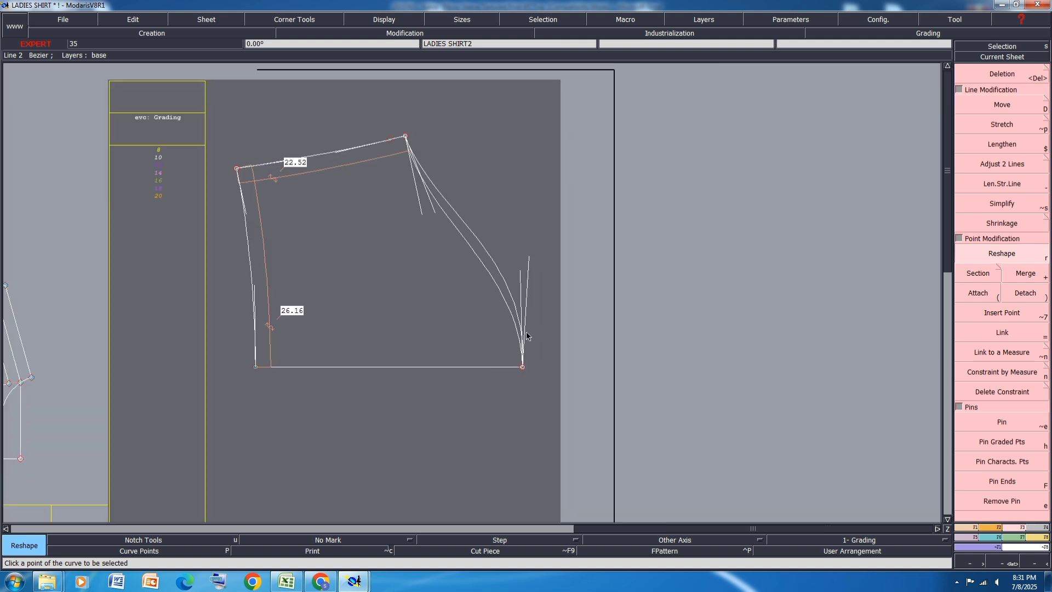
# Step: Mirror the outer sleeve cap curve across a symmetry axis on the sleeve centre line to check its shape, and undo both
pyautogui.hotkey('shift', 's')
pyautogui.click(522, 369)
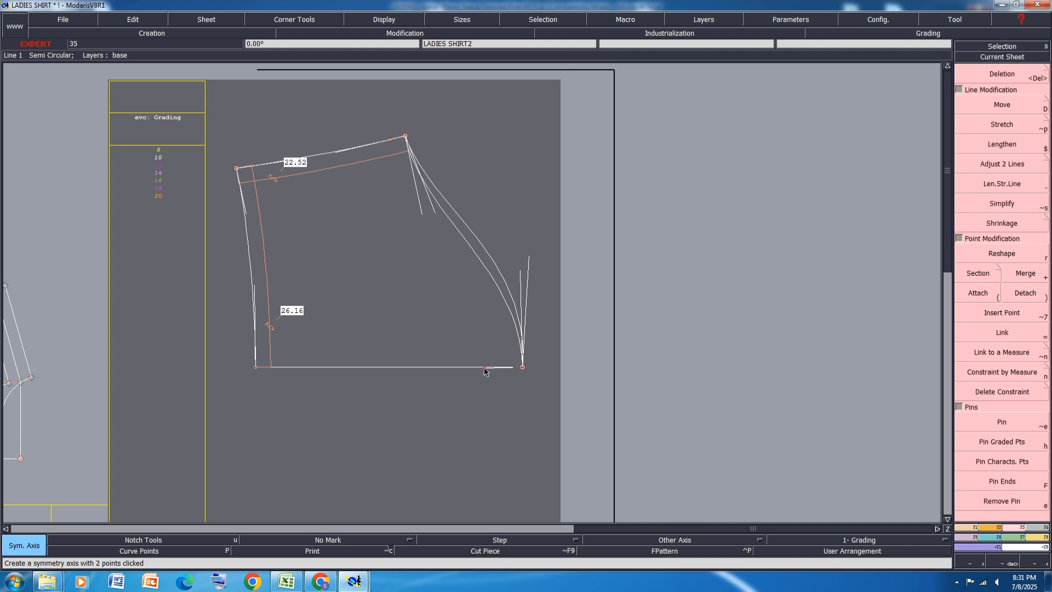
pyautogui.click(485, 368)
pyautogui.click(496, 264)
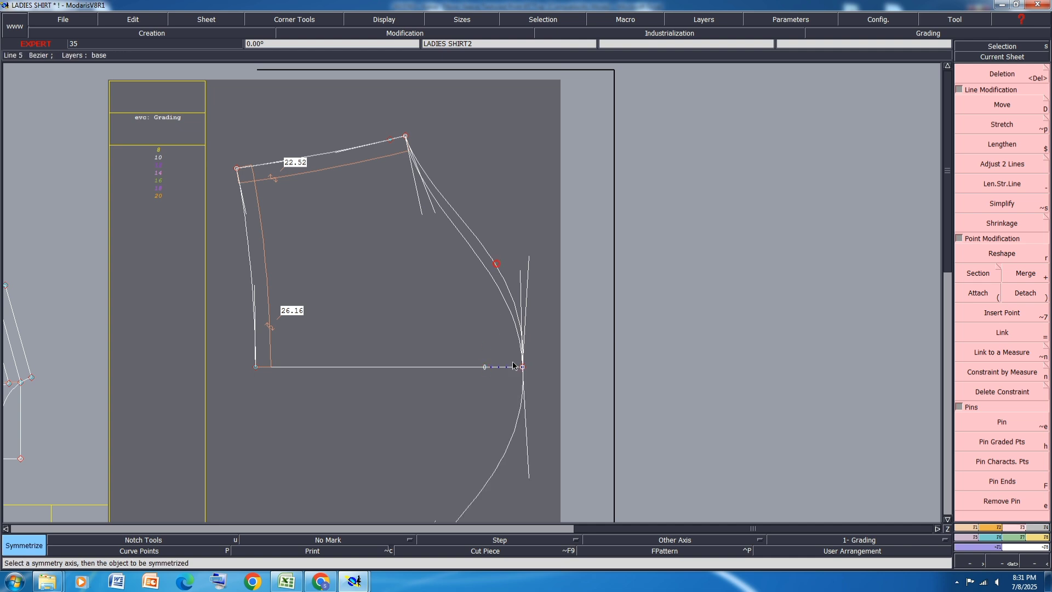
pyautogui.scroll(4, 522, 370)
pyautogui.scroll(-2, 536, 303)
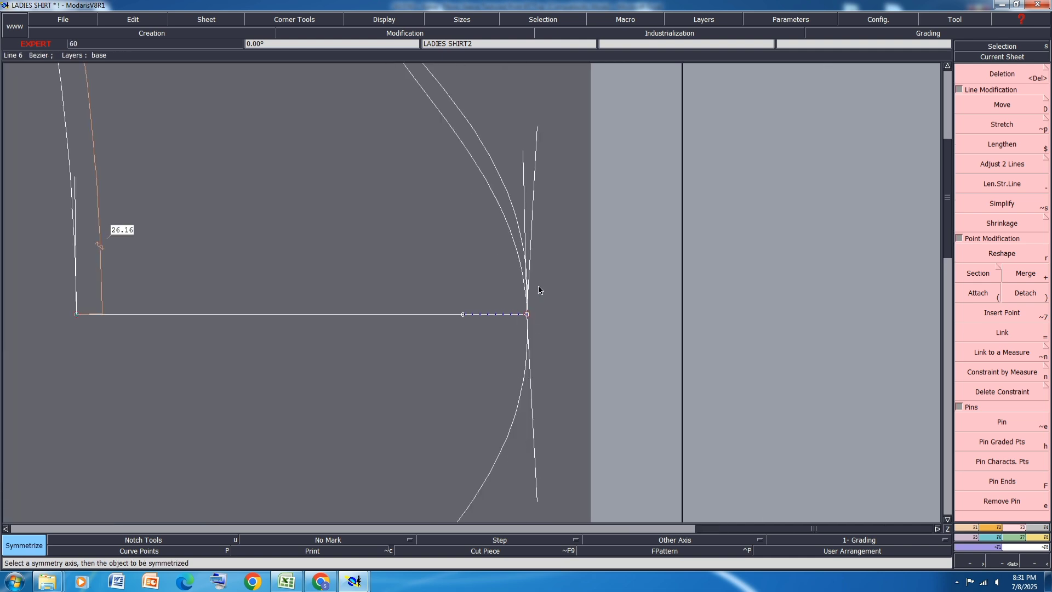
pyautogui.hotkey('ctrl', 'z')
pyautogui.hotkey('ctrl', 'z')
# Step: Reshape the outer sleeve cap curve by shifting its handle at the sleeve centre line slightly inward
pyautogui.scroll(-3, 537, 128)
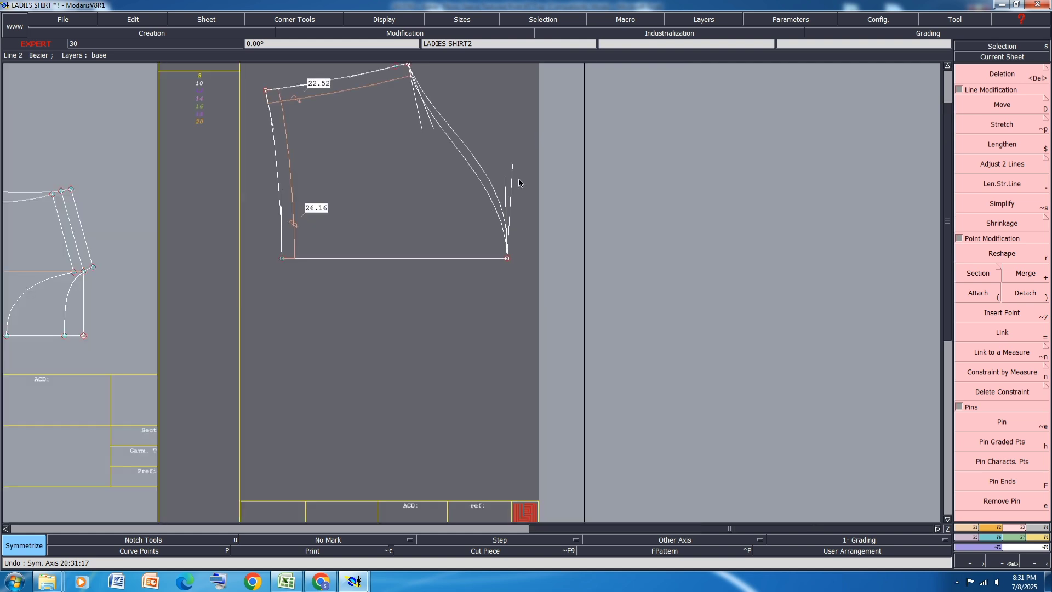
pyautogui.scroll(4, 518, 179)
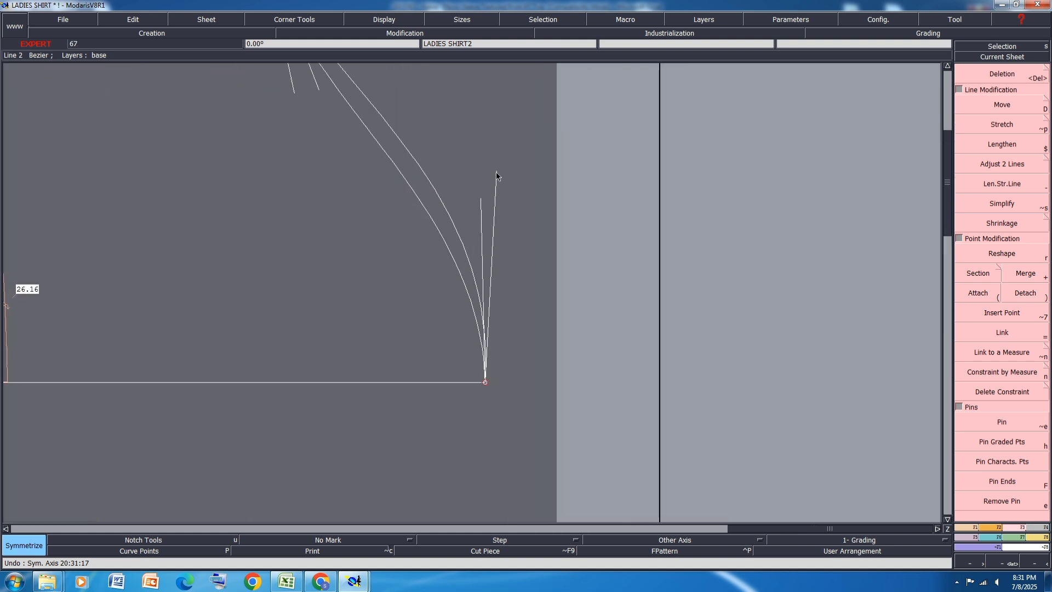
pyautogui.press('r')
pyautogui.click(495, 172)
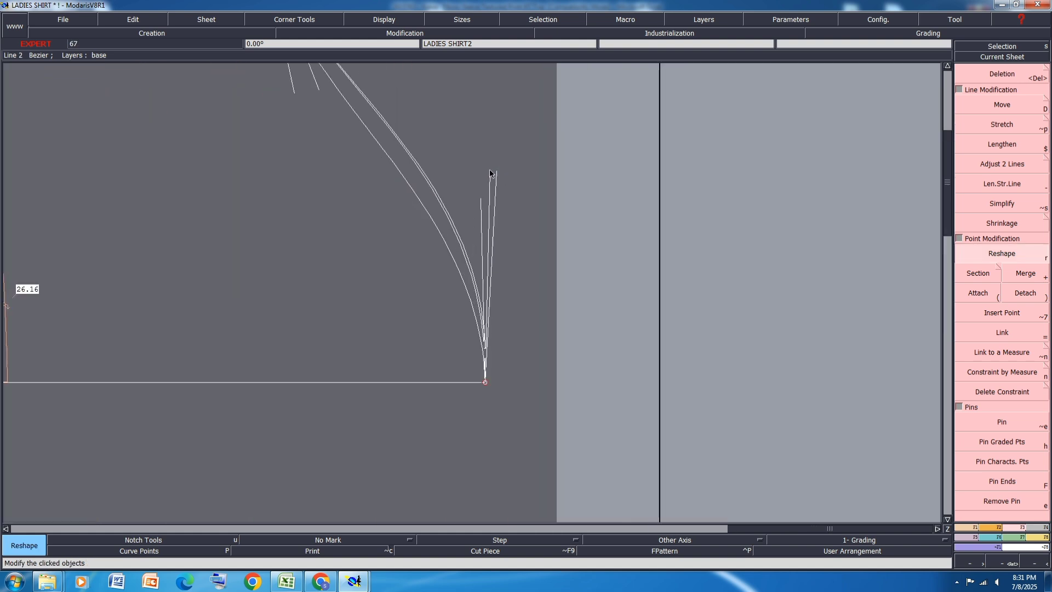
pyautogui.click(490, 173)
pyautogui.scroll(-3, 508, 408)
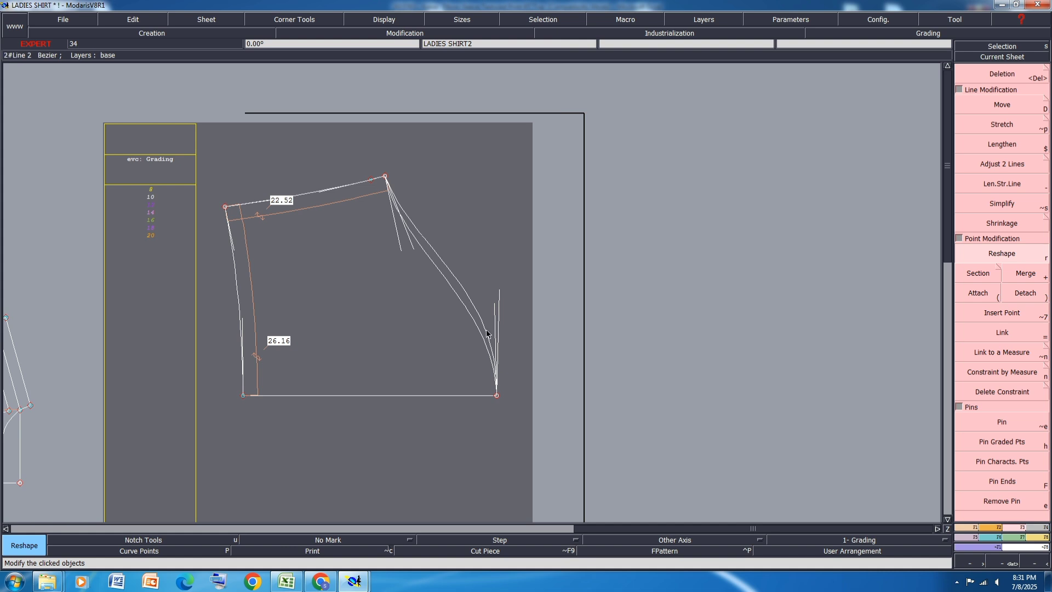
# Step: Mirror the inner sleeve cap curve across a symmetry axis along the underarm seam to check its shape, and undo both
pyautogui.scroll(2, 408, 246)
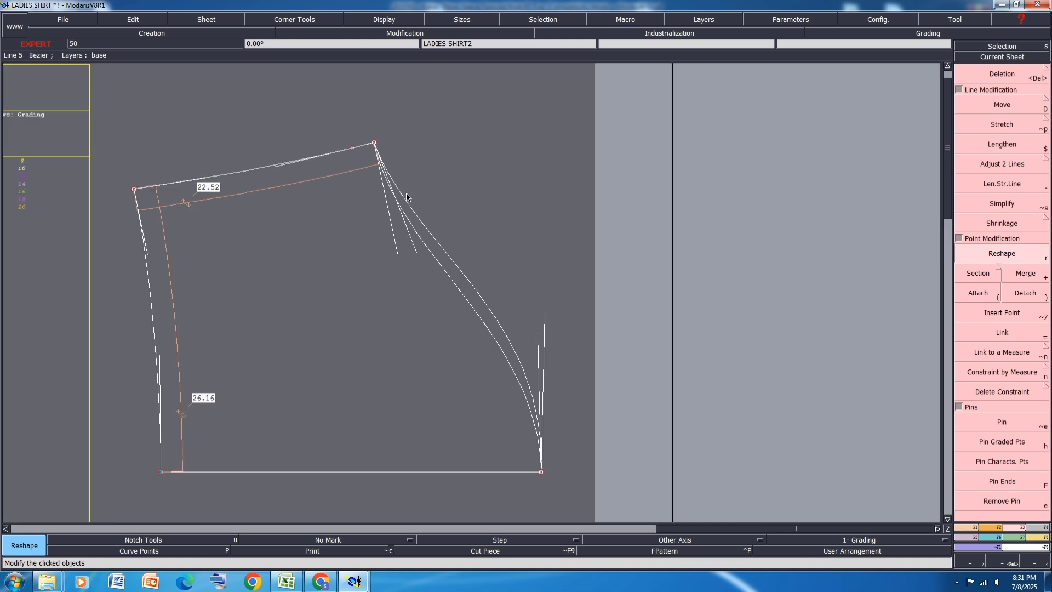
pyautogui.hotkey('shift', 's')
pyautogui.click(374, 143)
pyautogui.click(334, 153)
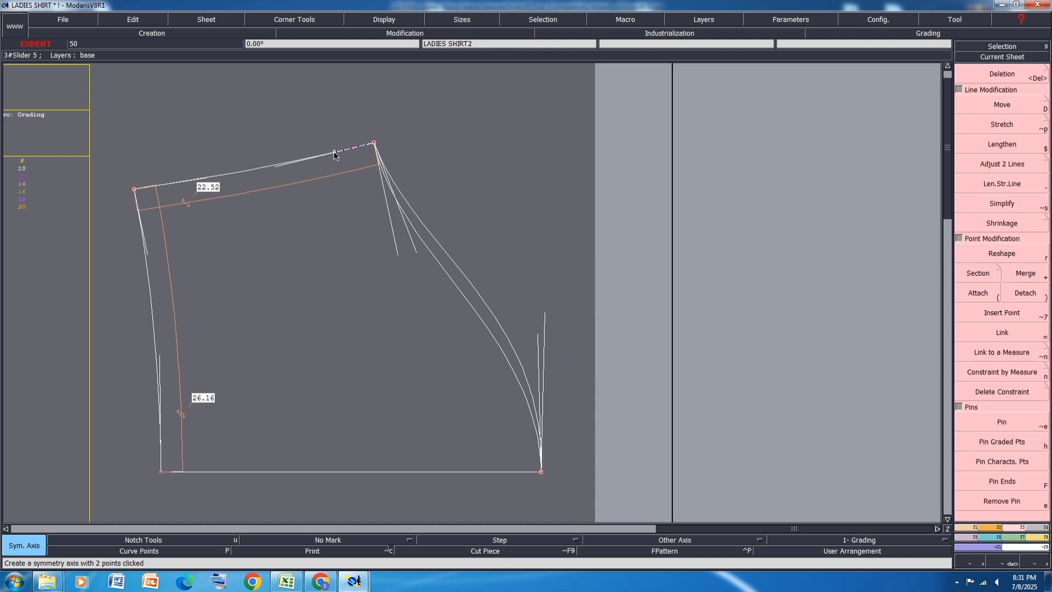
pyautogui.press('m')
pyautogui.click(435, 260)
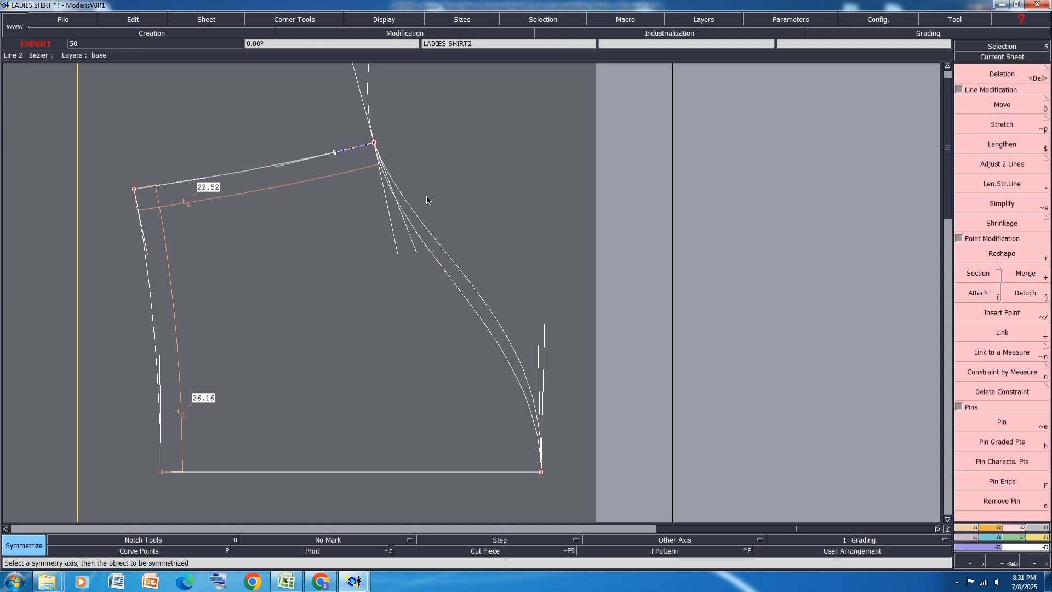
pyautogui.hotkey('ctrl', 'z')
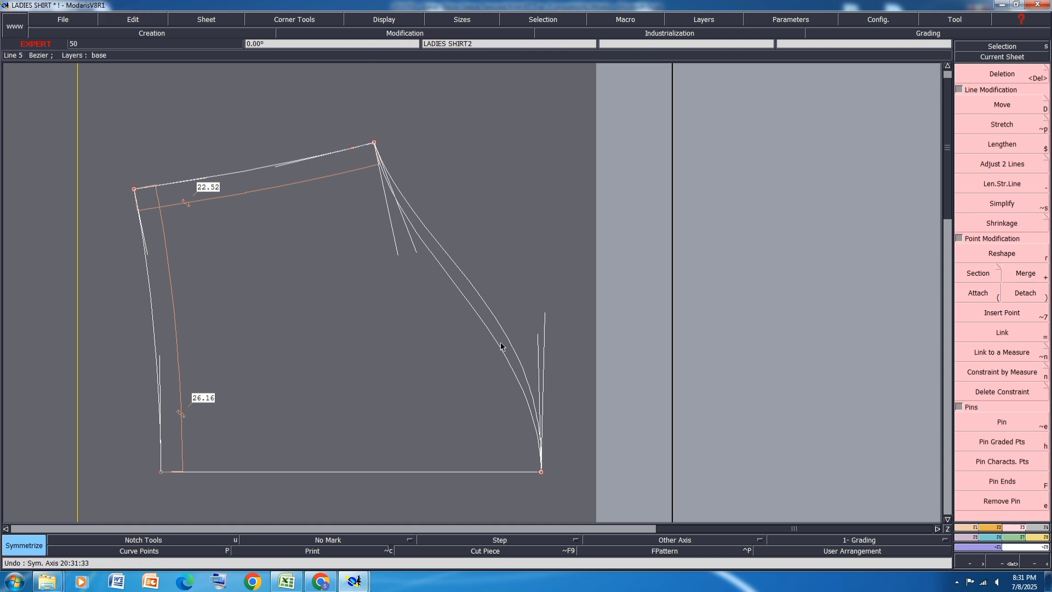
# Step: Measure the length of both sleeve cap curves between the centre line point and the underarm point
pyautogui.press('l')
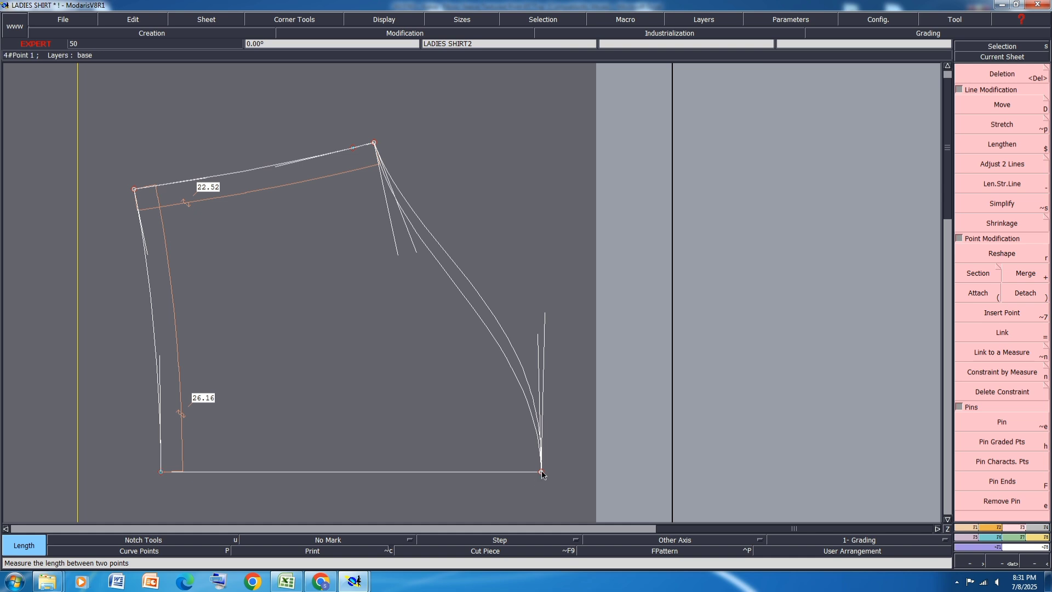
pyautogui.click(542, 470)
pyautogui.click(375, 144)
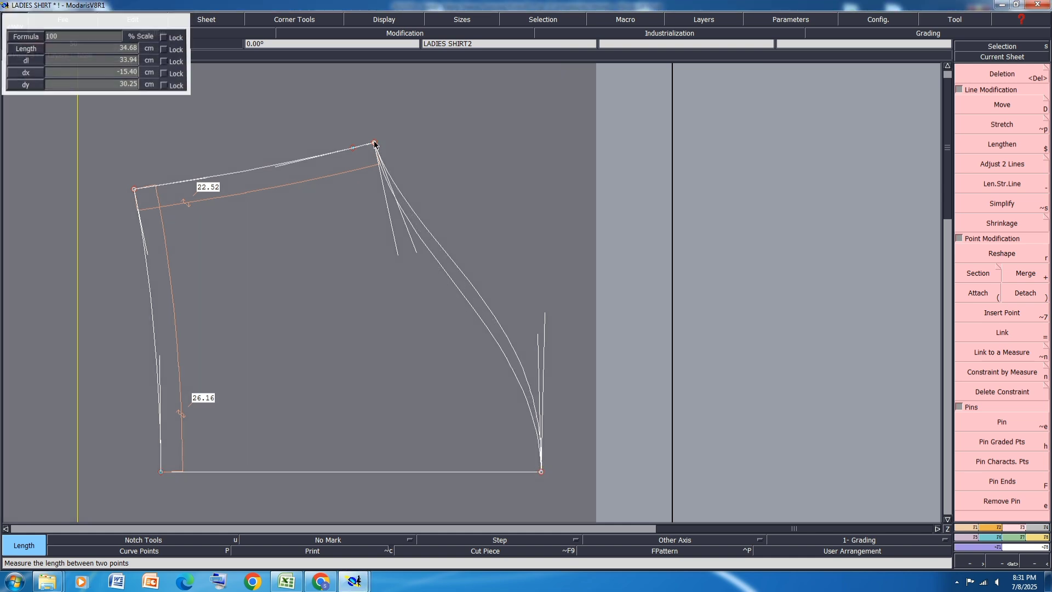
pyautogui.click(519, 435)
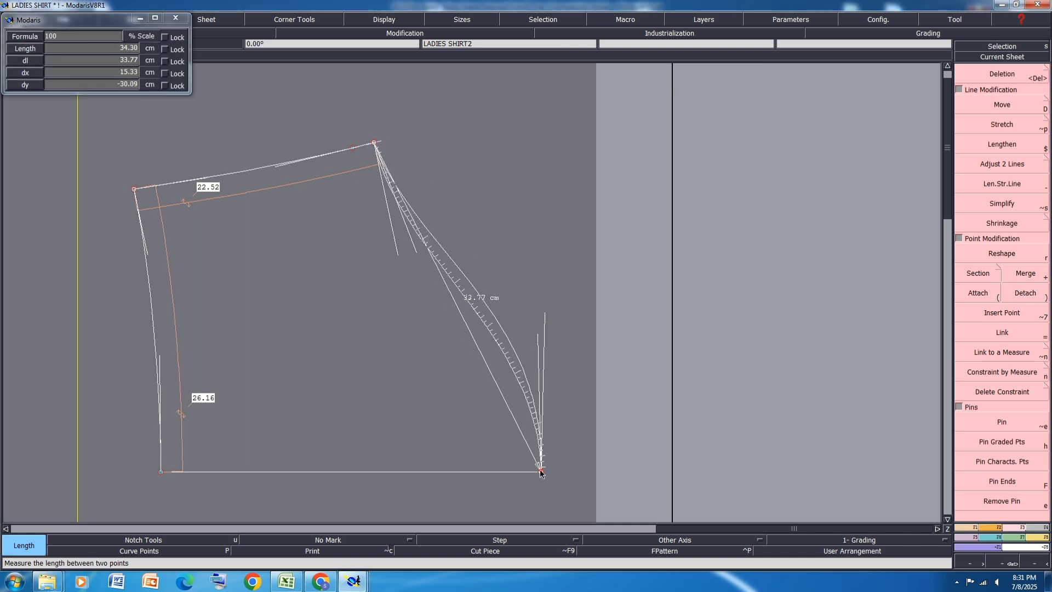
pyautogui.click(520, 398)
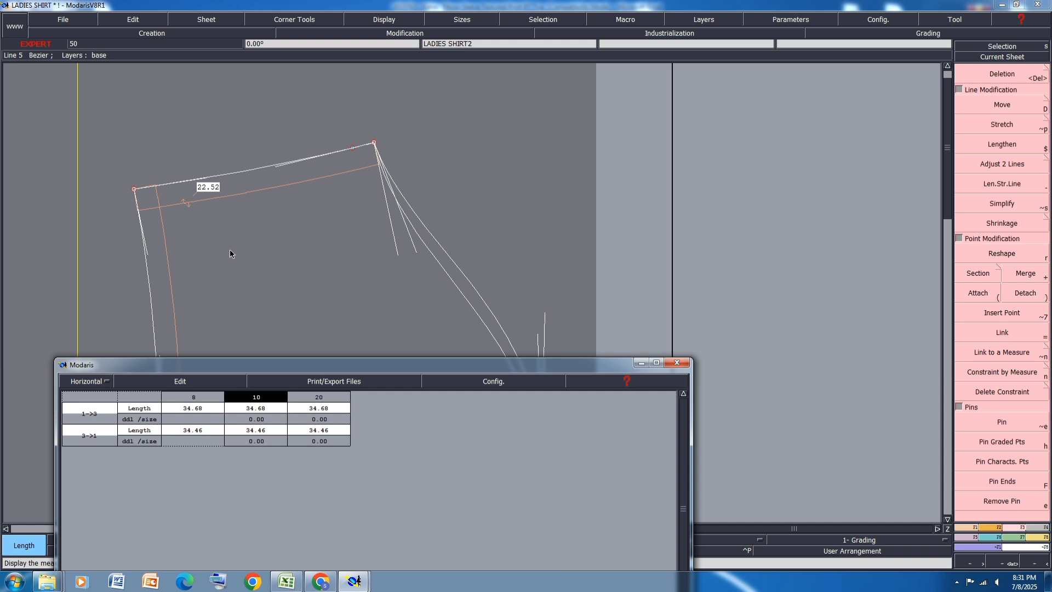
# Step: Add an accumulated total of the two sleeve cap curve lengths to the measurement table
pyautogui.click(174, 382)
pyautogui.click(153, 418)
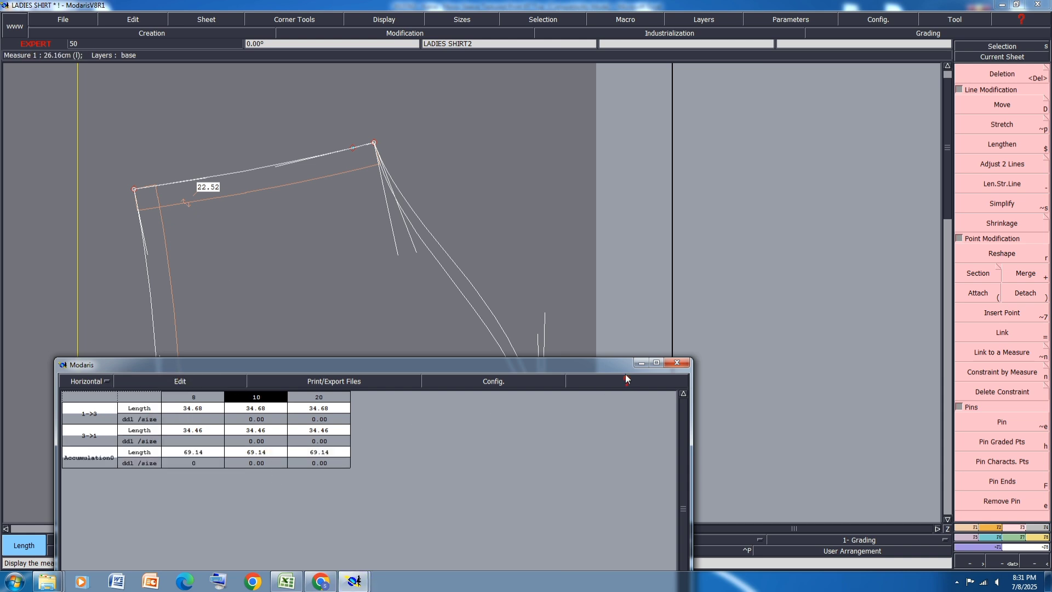
pyautogui.click(641, 363)
# Step: Measure both armhole curves on the body sheet between the underarm point and the front and back shoulder points
pyautogui.press('8')
pyautogui.press('Home')
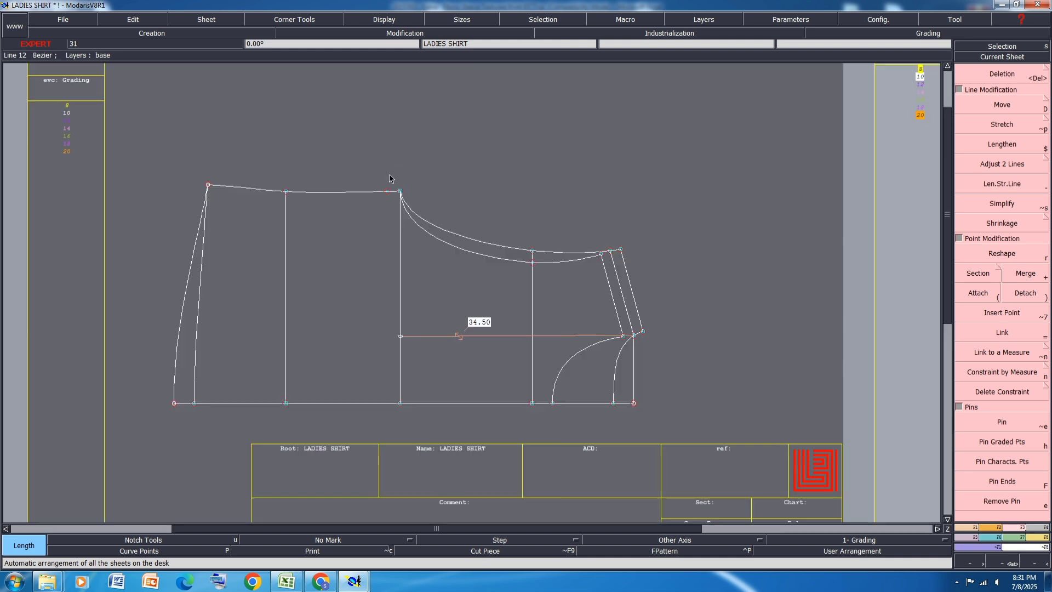
pyautogui.click(400, 191)
pyautogui.click(621, 250)
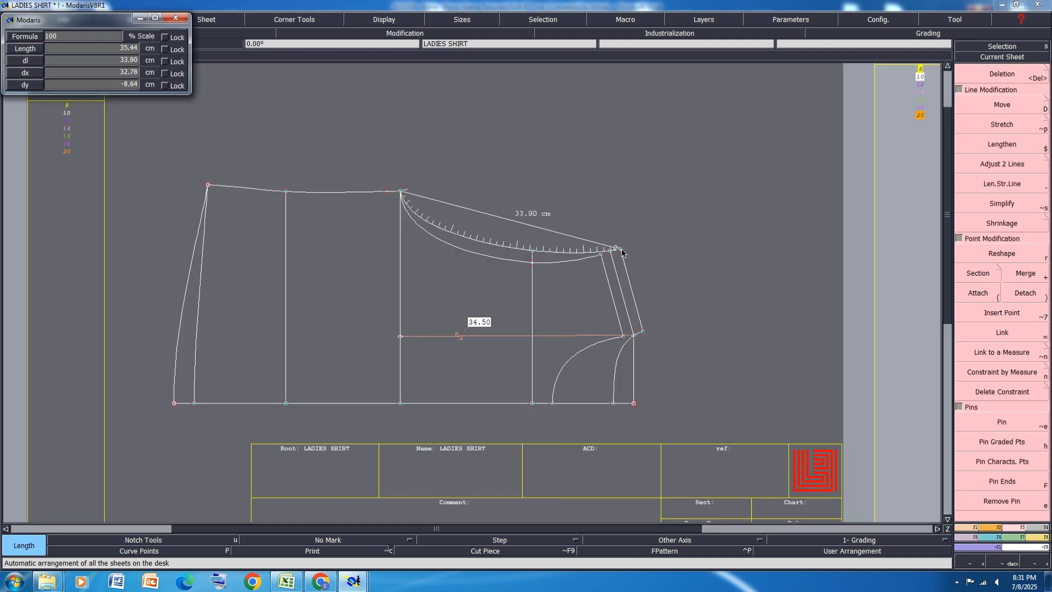
pyautogui.click(599, 253)
pyautogui.click(400, 191)
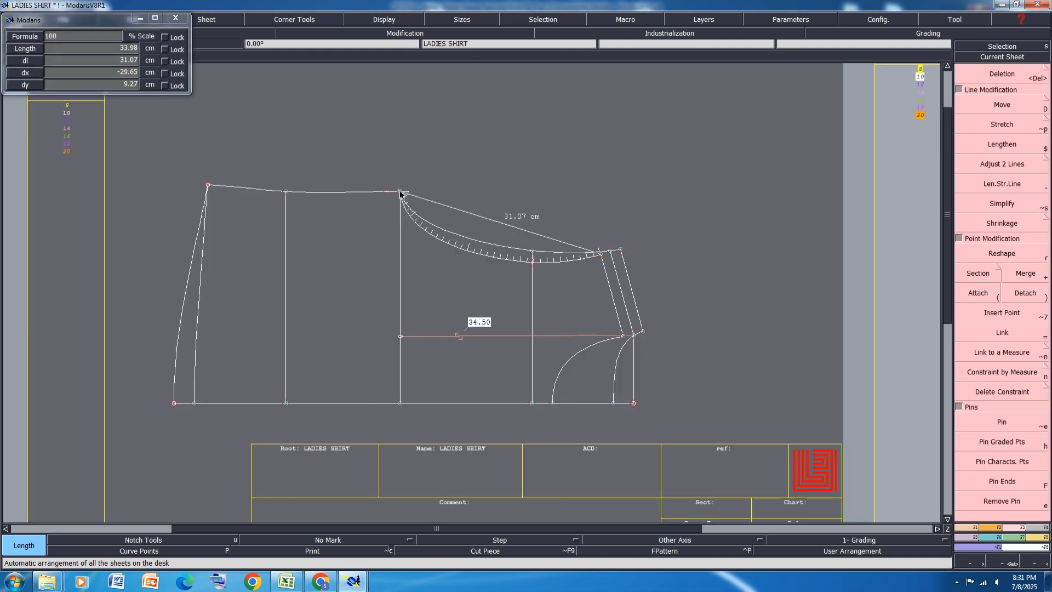
pyautogui.click(400, 193)
# Step: Accumulate the two armhole lengths in the measurement table for comparison with the sleeve cap total
pyautogui.press('m')
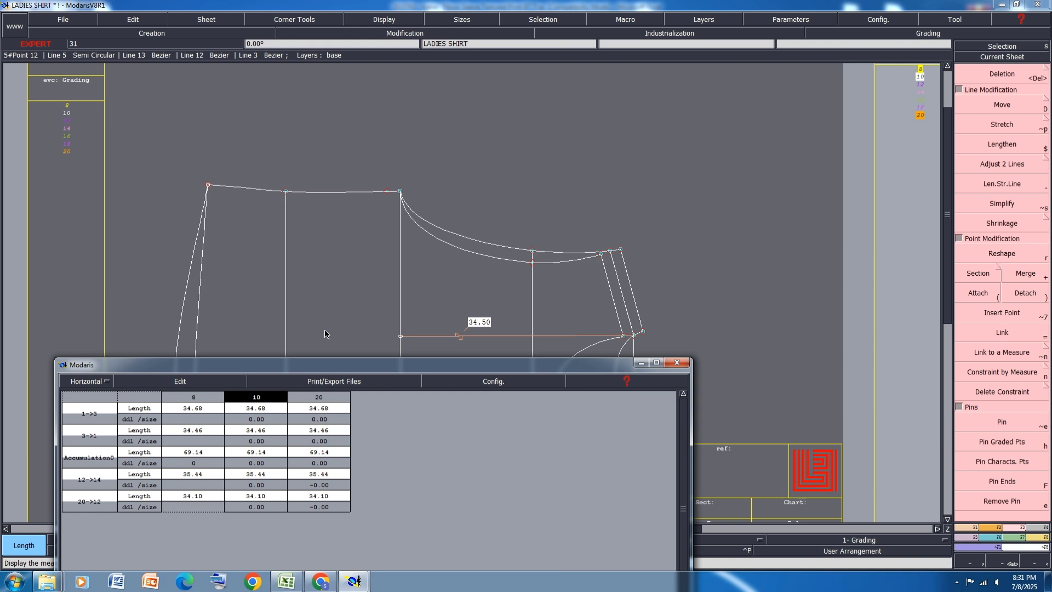
pyautogui.click(179, 381)
pyautogui.click(157, 417)
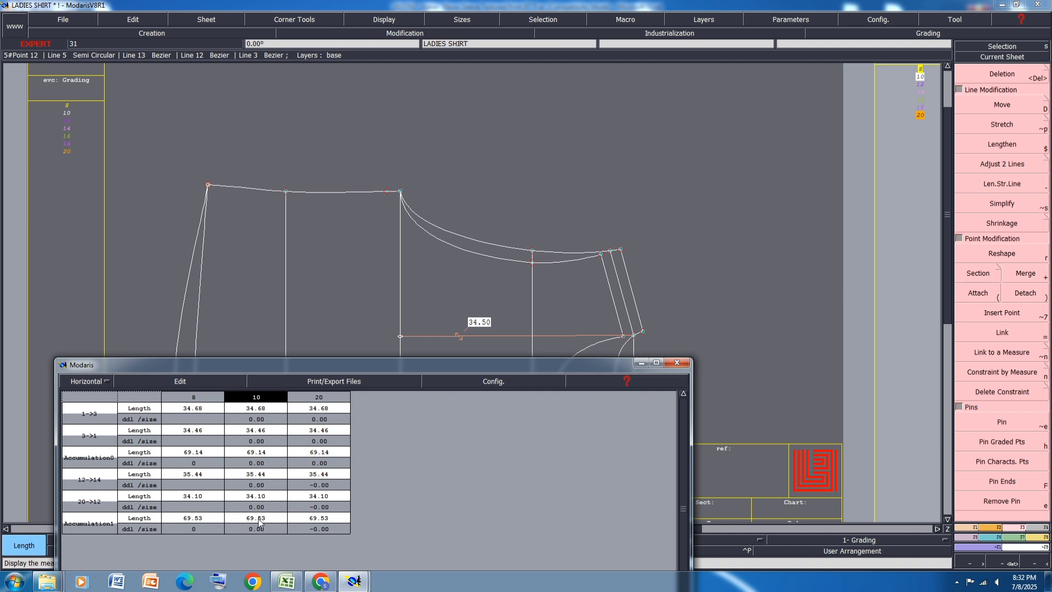
pyautogui.click(639, 364)
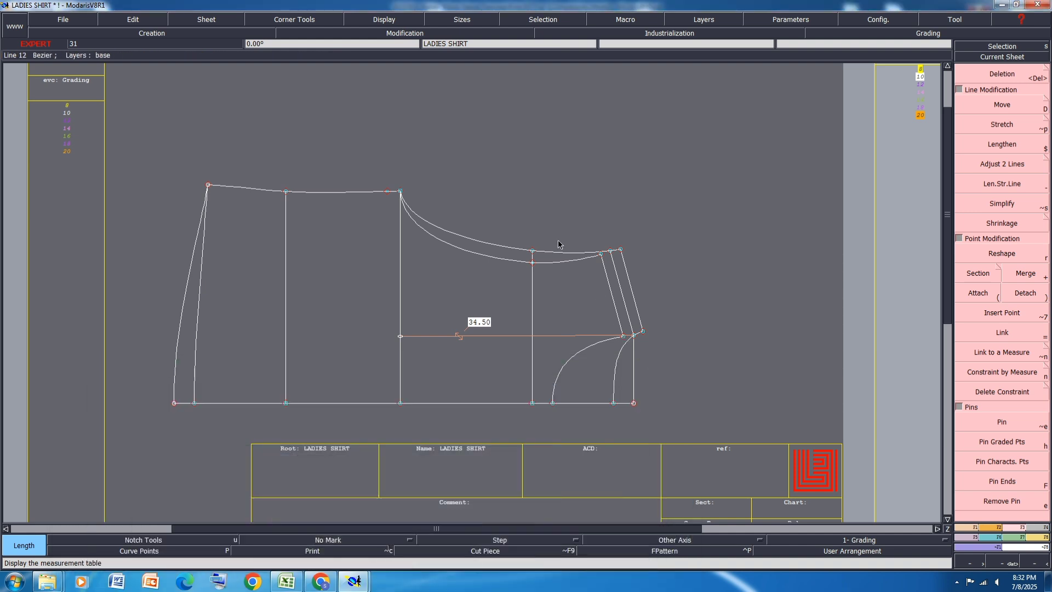
# Step: Move the sleeve's underarm point outward with a horizontal shift of 0 and a vertical shift of .25 cm
pyautogui.scroll(-1, 341, 177)
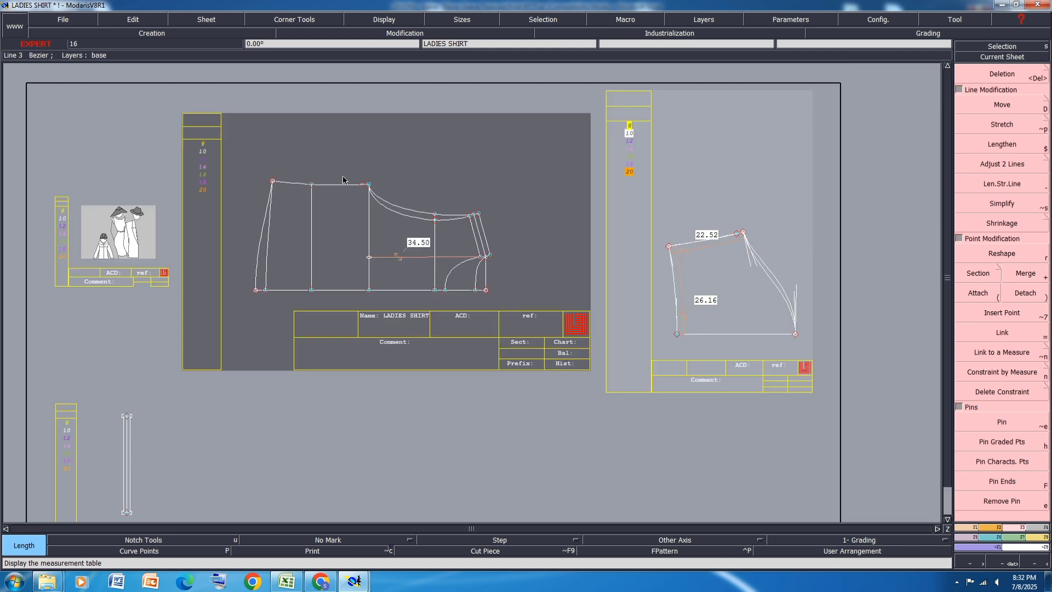
pyautogui.scroll(1, 820, 270)
pyautogui.scroll(1, 769, 260)
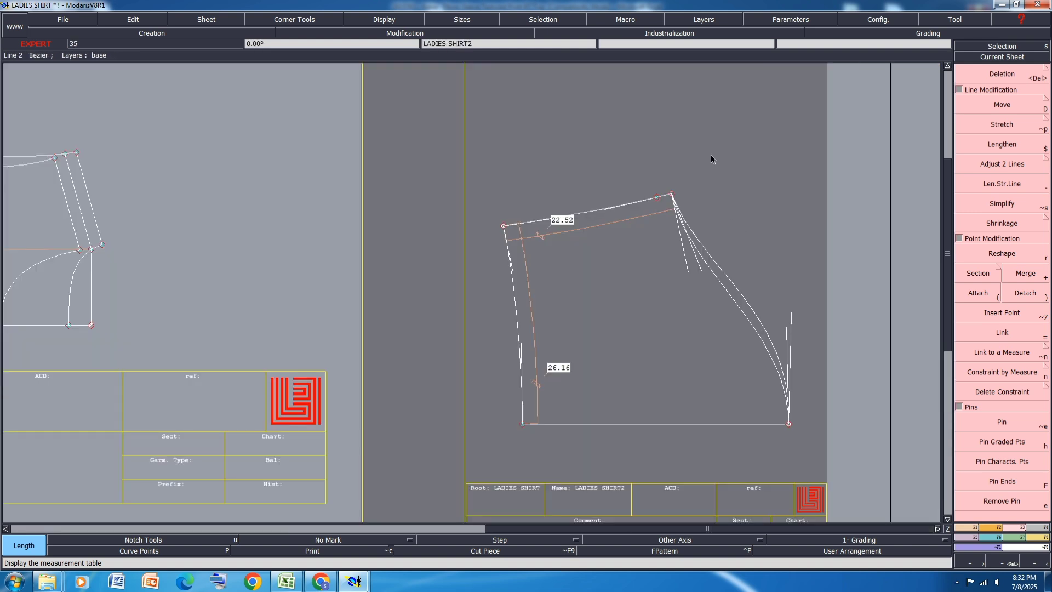
pyautogui.press('d')
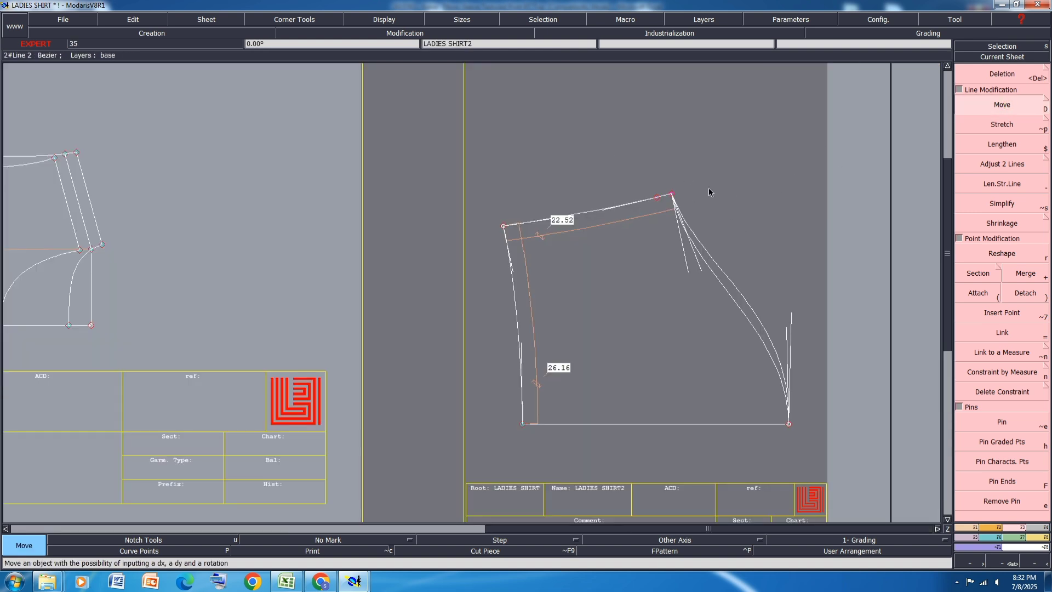
pyautogui.click(657, 195)
pyautogui.write('0')
pyautogui.press('Down')
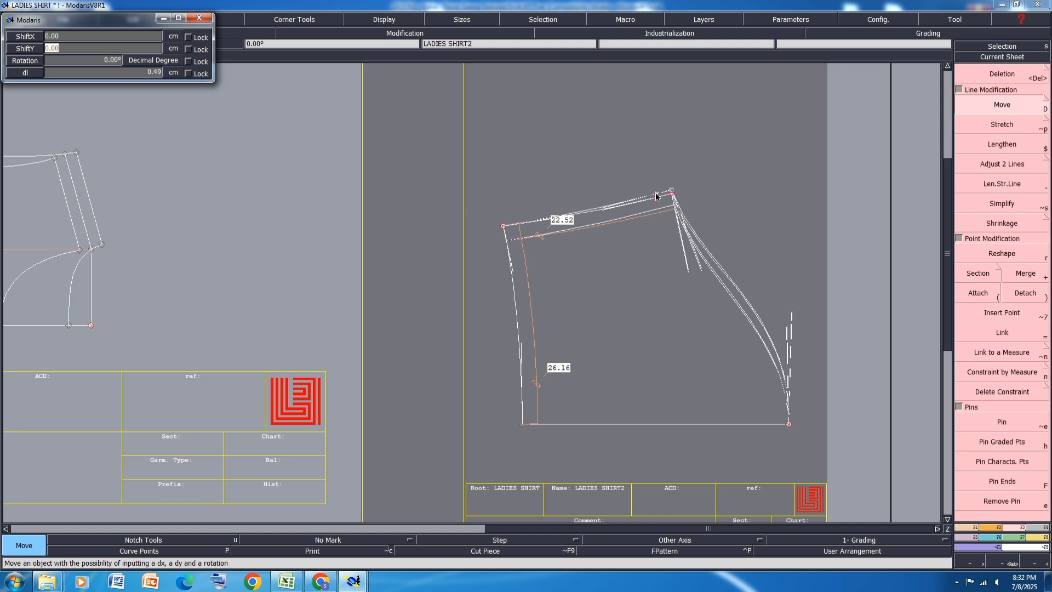
pyautogui.write('.25')
pyautogui.press('Return')
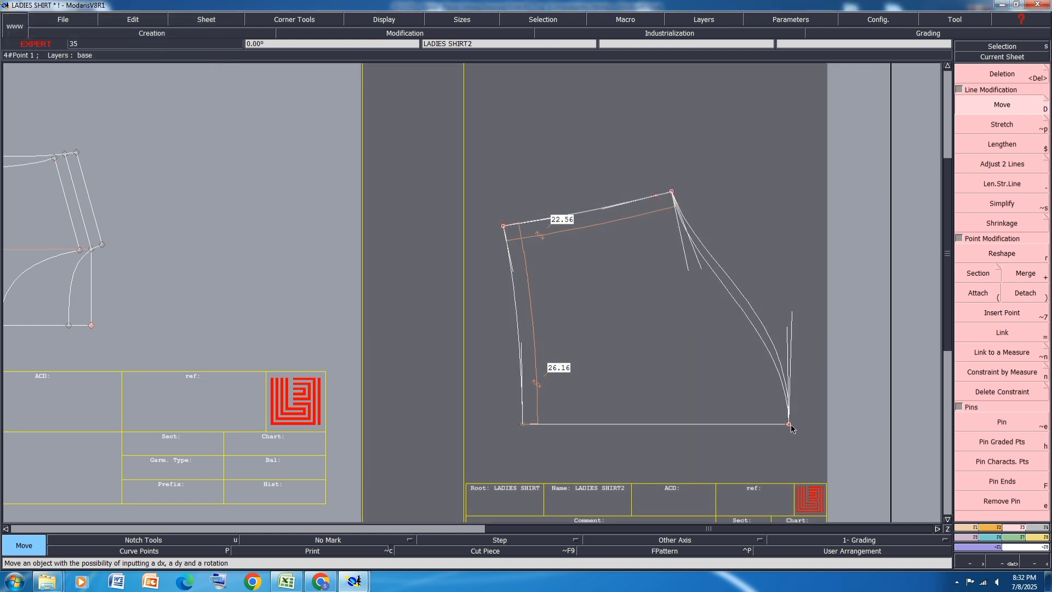
# Step: Remeasure both sleeve cap curves between the centre line point and underarm point, and compare their total with the armhole's
pyautogui.press('l')
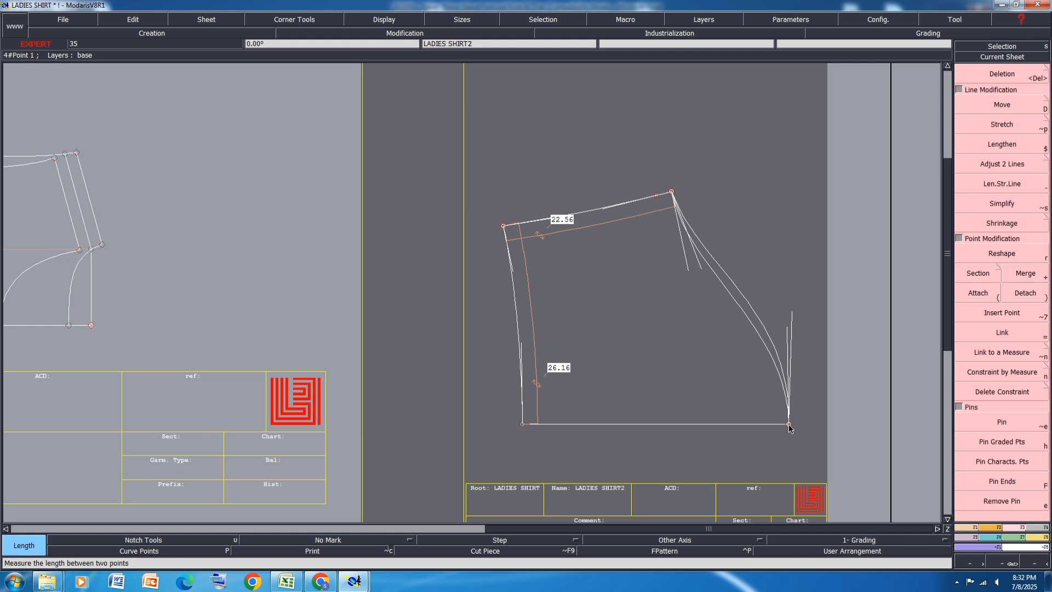
pyautogui.click(789, 424)
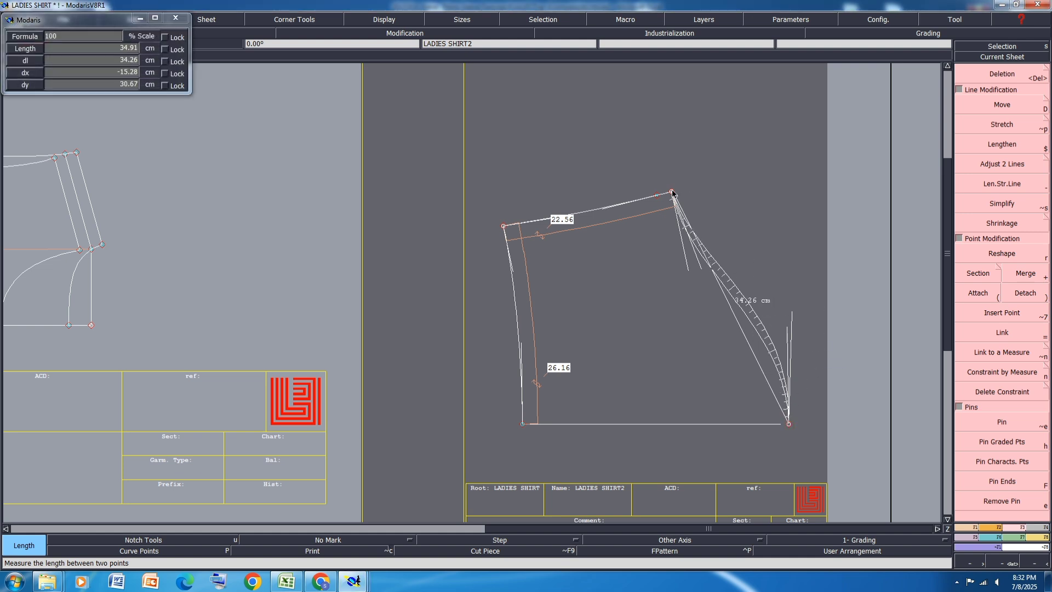
pyautogui.click(673, 193)
pyautogui.click(790, 426)
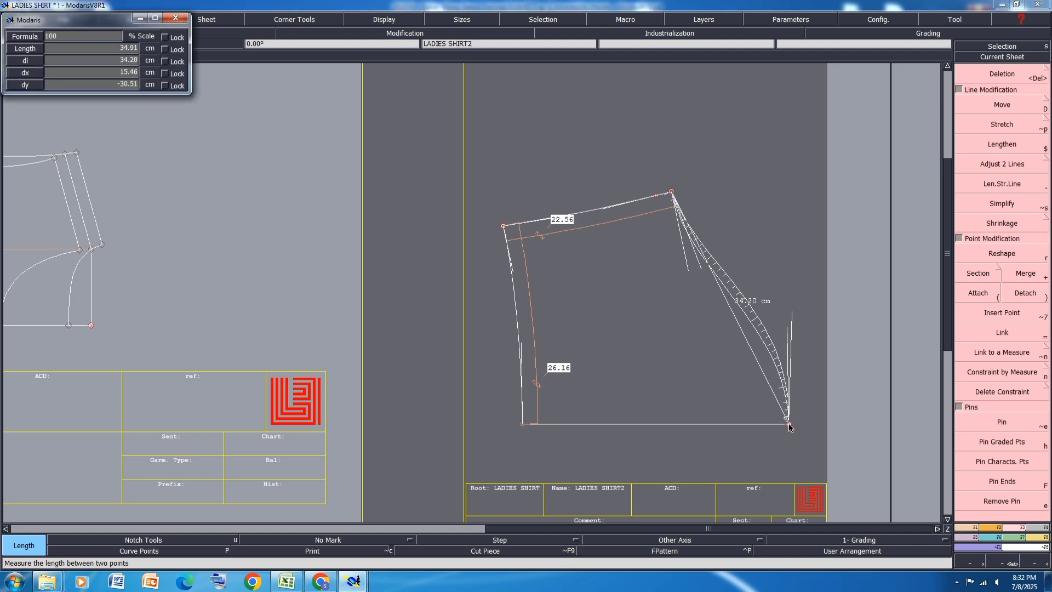
pyautogui.click(789, 425)
pyautogui.hotkey('ctrl', 'u')
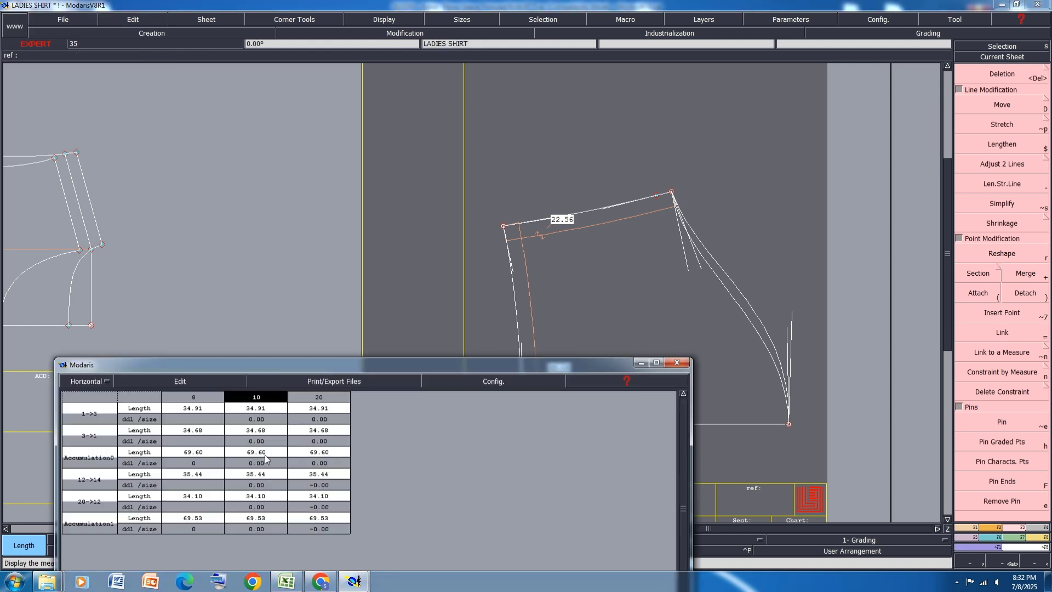
# Step: Clear all entries from the measurement table, close it and save the model
pyautogui.click(183, 378)
pyautogui.click(155, 437)
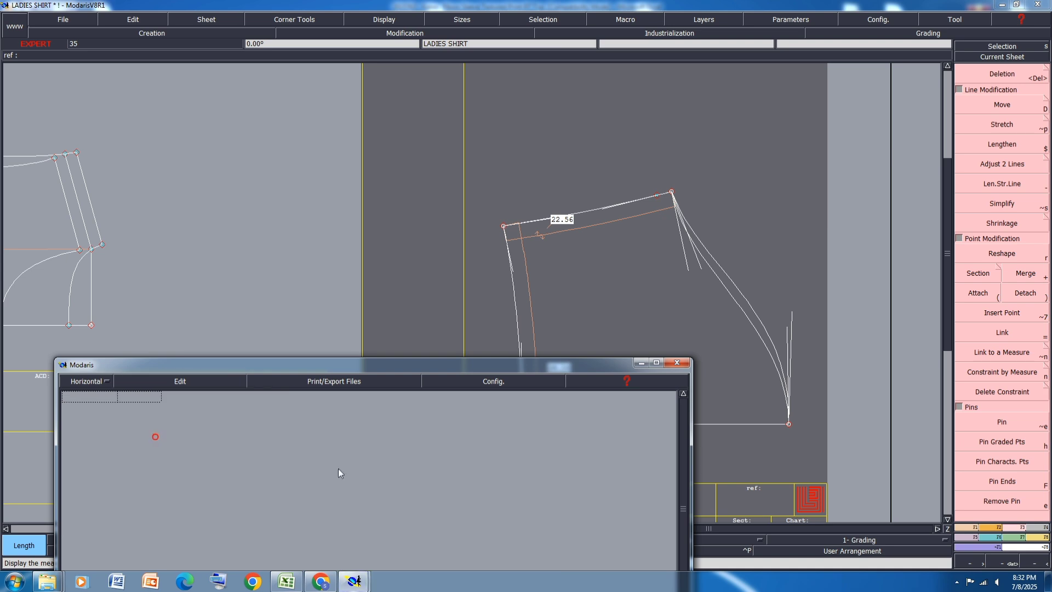
pyautogui.moveTo(456, 367); pyautogui.dragTo(495, 193)
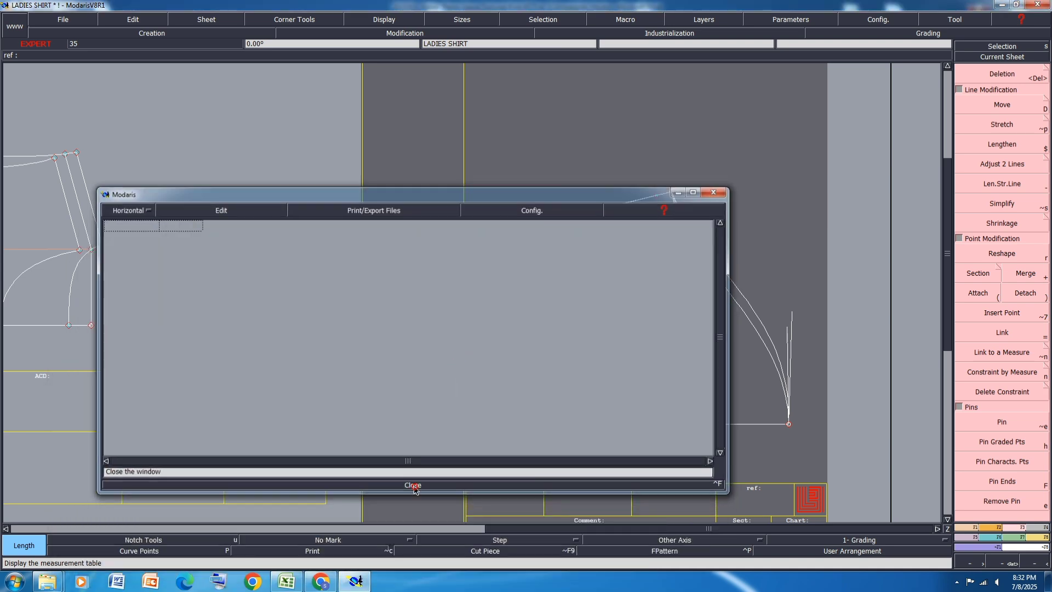
pyautogui.click(413, 486)
pyautogui.hotkey('ctrl', 's')
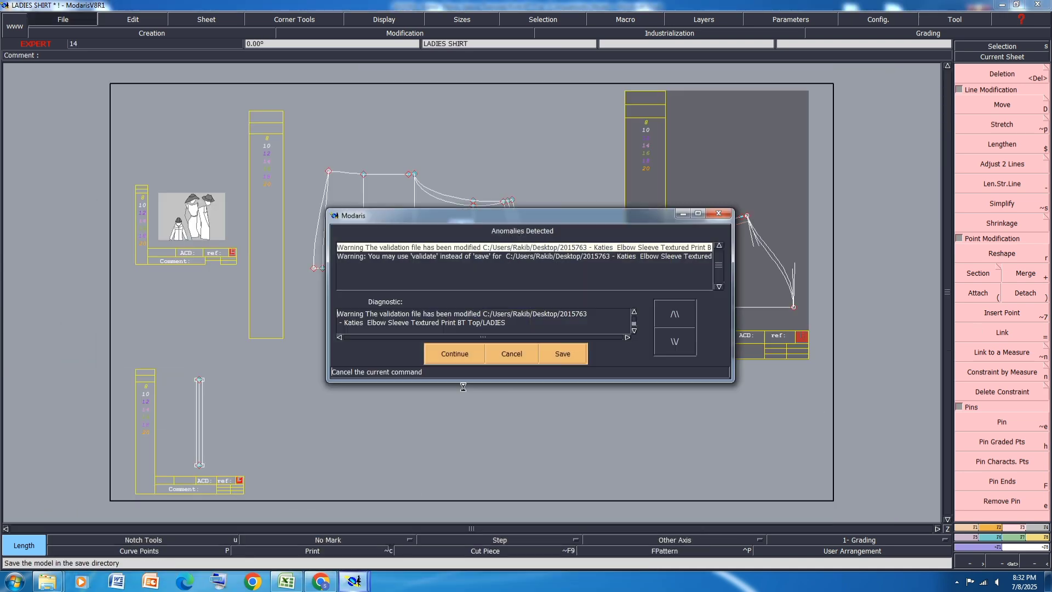
pyautogui.click(455, 349)
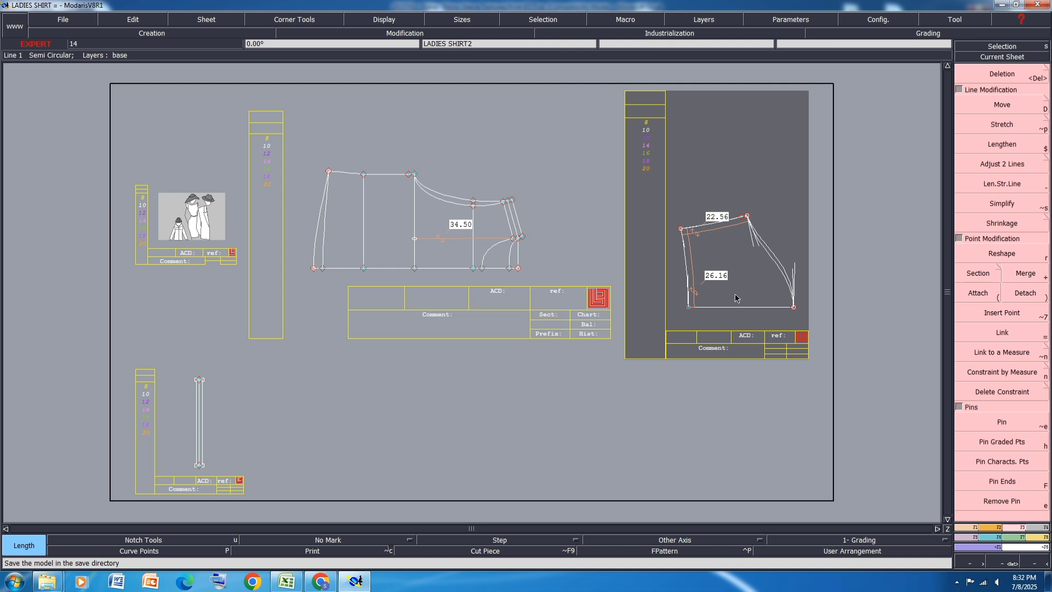
# Step: Hide the sheets' title blocks and fit the sheet frames to their pieces on the desk
pyautogui.hotkey('ctrl', 'u')
pyautogui.press('j')
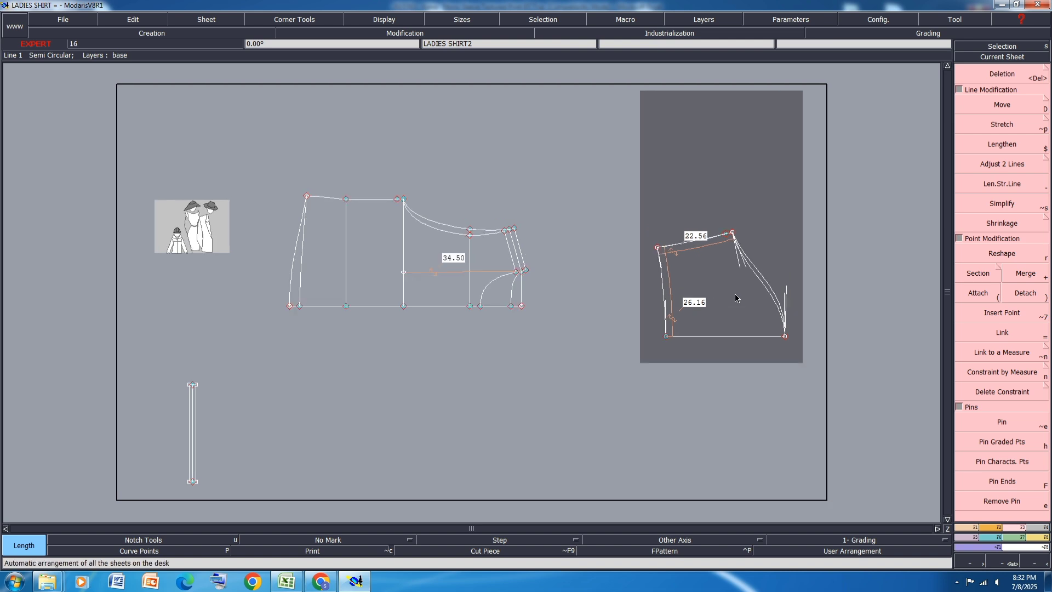
pyautogui.press('a')
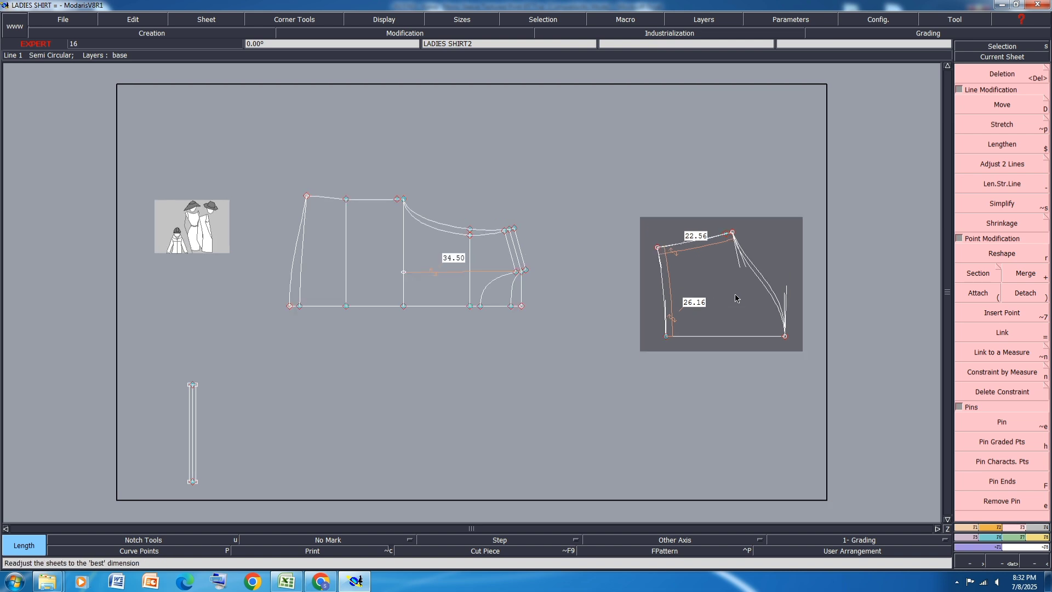
# Step: Delete the hem opening and underarm seam measurements from the sleeve sheet and save the model
pyautogui.press('Delete')
pyautogui.click(674, 294)
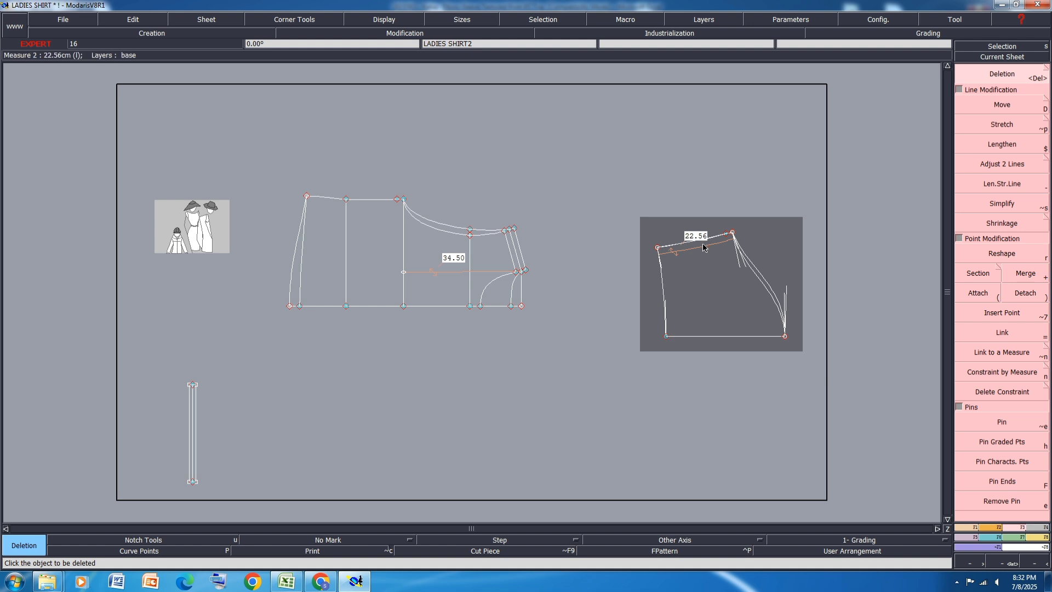
pyautogui.click(705, 243)
pyautogui.hotkey('ctrl', 's')
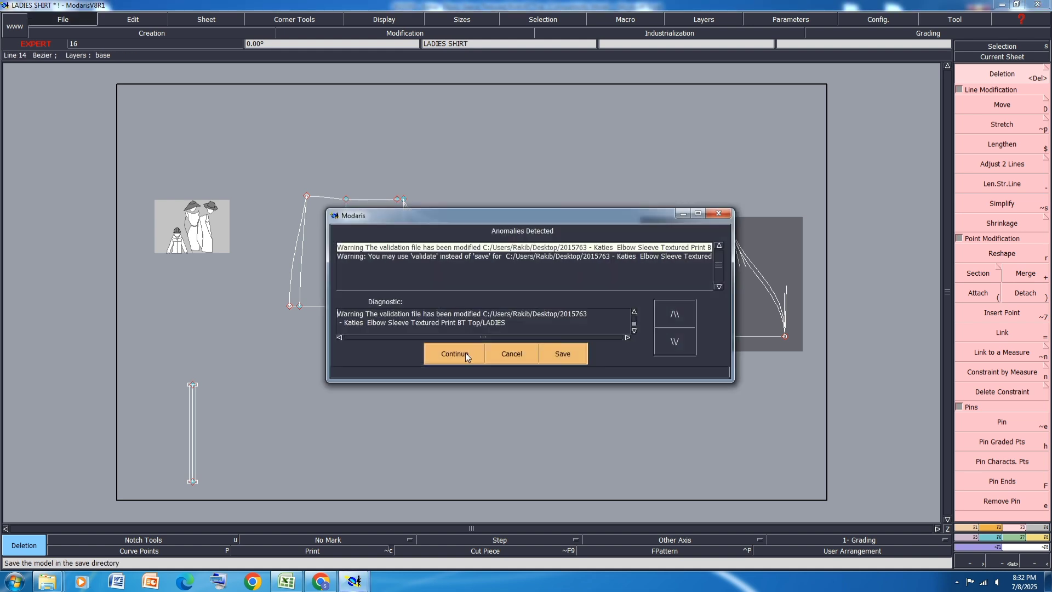
pyautogui.click(466, 353)
# Step: Delete the 34.50 cm measurement from the body sheet and save the model
pyautogui.press('j')
pyautogui.hotkey('ctrl', 's')
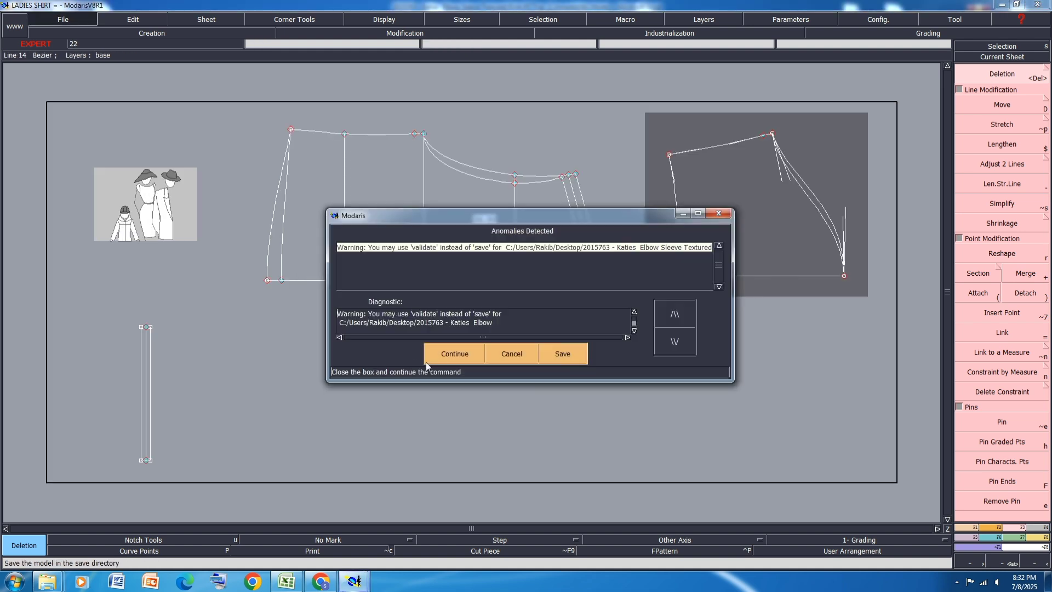
pyautogui.click(459, 354)
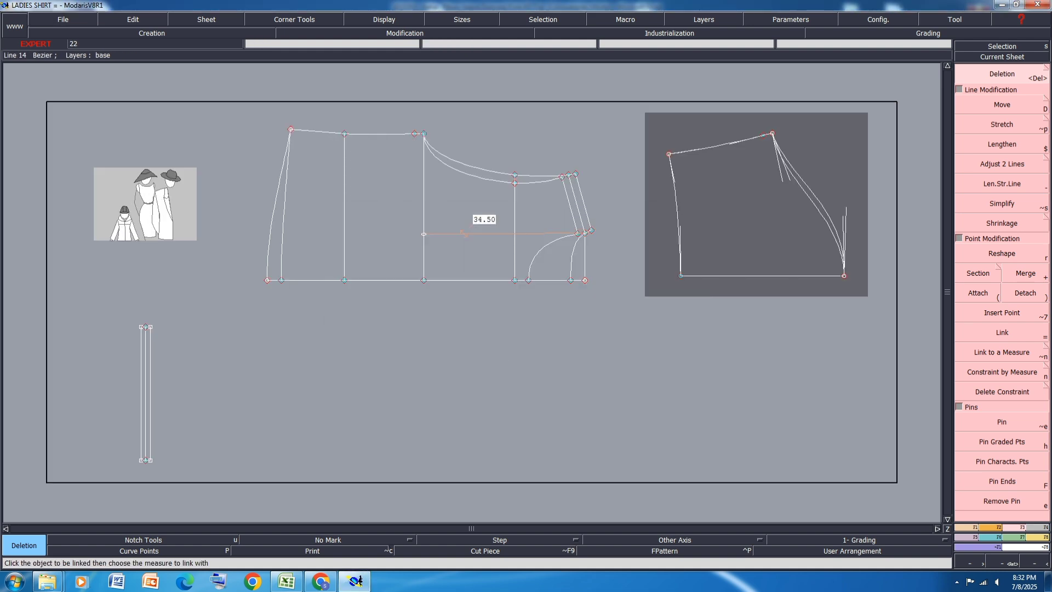
pyautogui.click(481, 237)
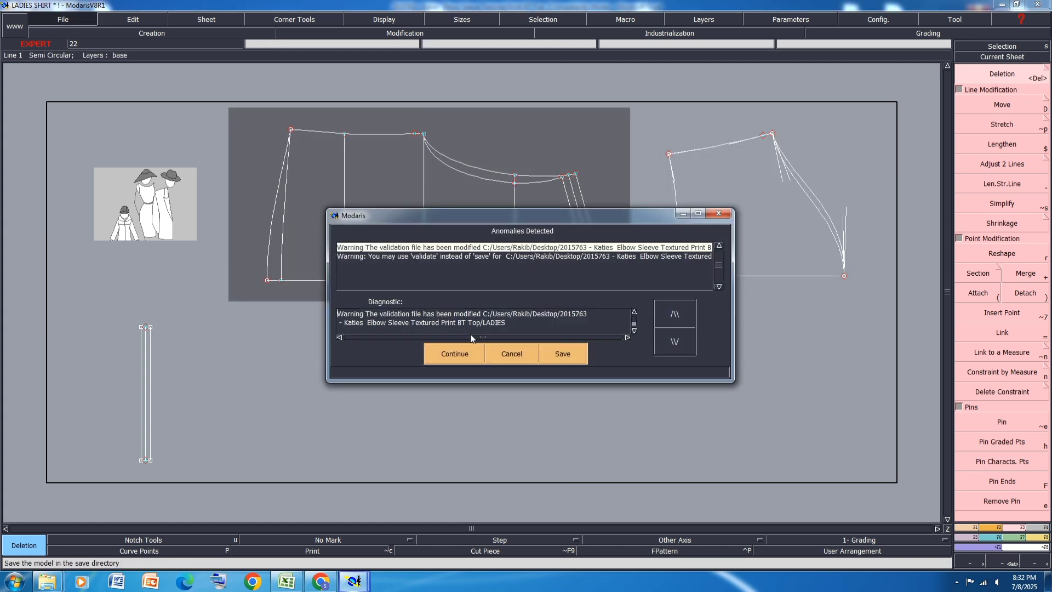
pyautogui.click(454, 352)
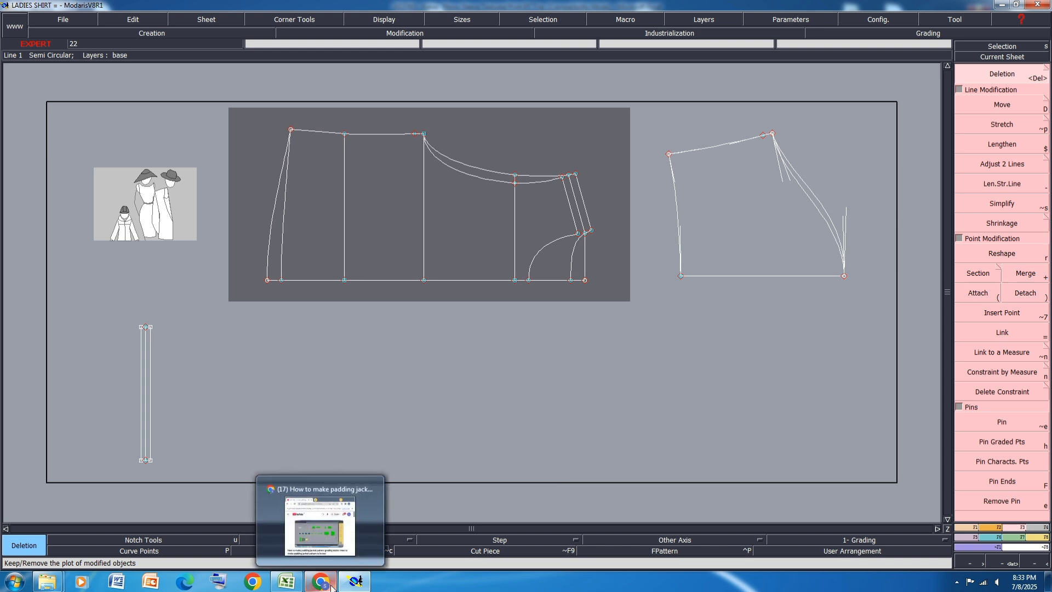
# Step: Switch to the Excel spec sheet and highlight the centre front placket and centre back mock placket width rows in yellow
pyautogui.click(328, 583)
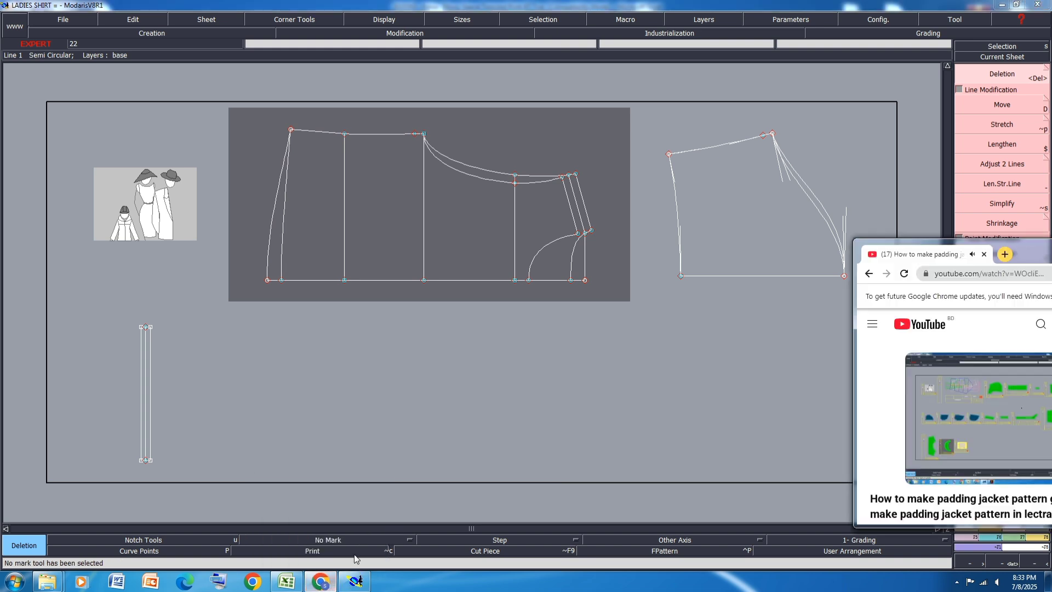
pyautogui.click(321, 582)
pyautogui.click(286, 583)
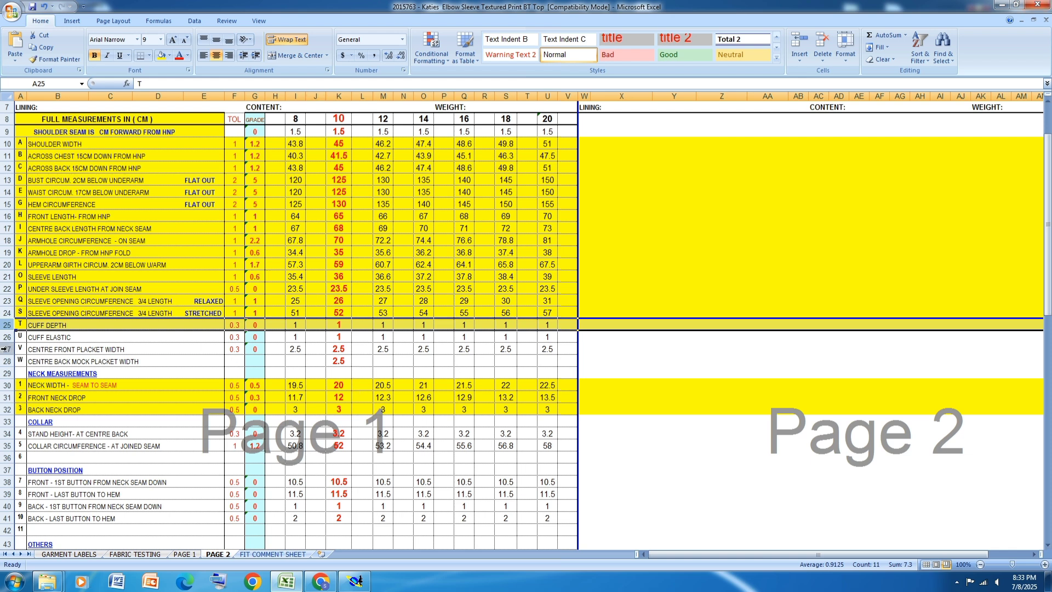
pyautogui.moveTo(10, 353); pyautogui.dragTo(10, 363)
pyautogui.click(164, 59)
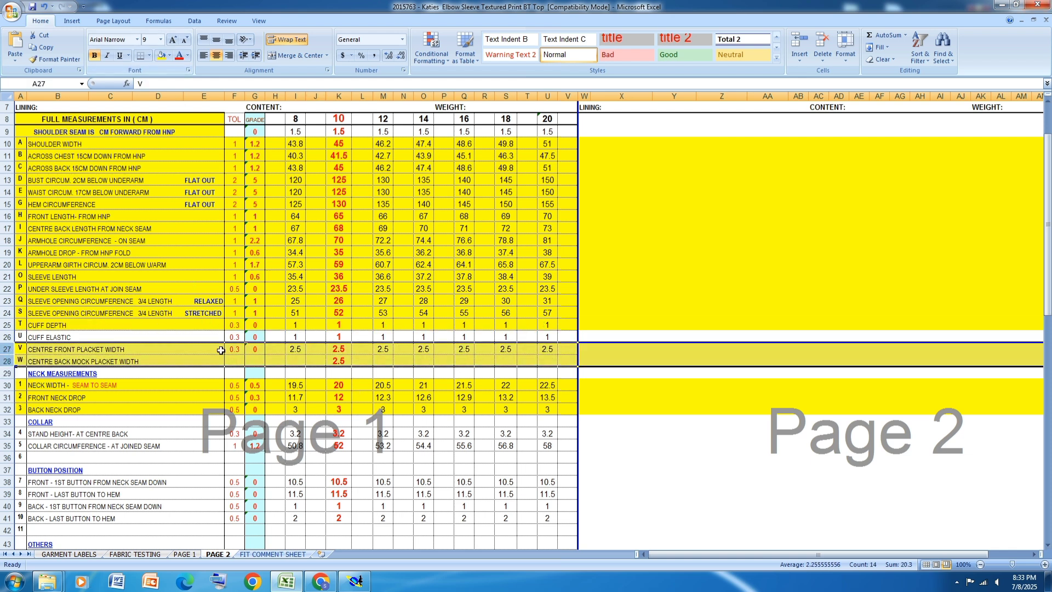
# Step: Switch back to Modaris and create a line parallel to the body's centre line at 1.2 cm, inside the piece
pyautogui.click(355, 581)
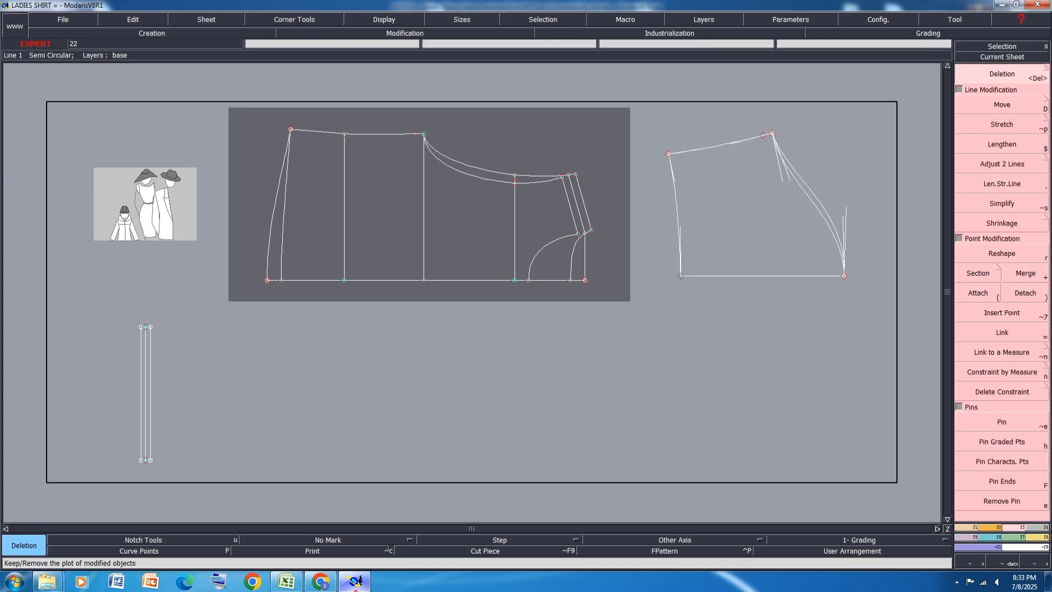
pyautogui.click(970, 528)
pyautogui.click(1012, 314)
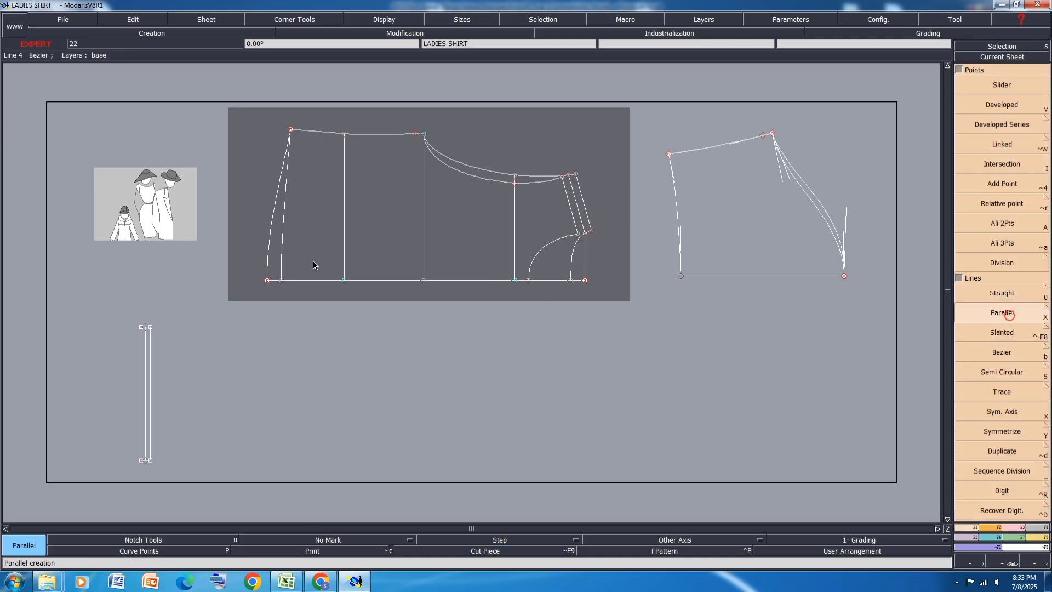
pyautogui.click(380, 280)
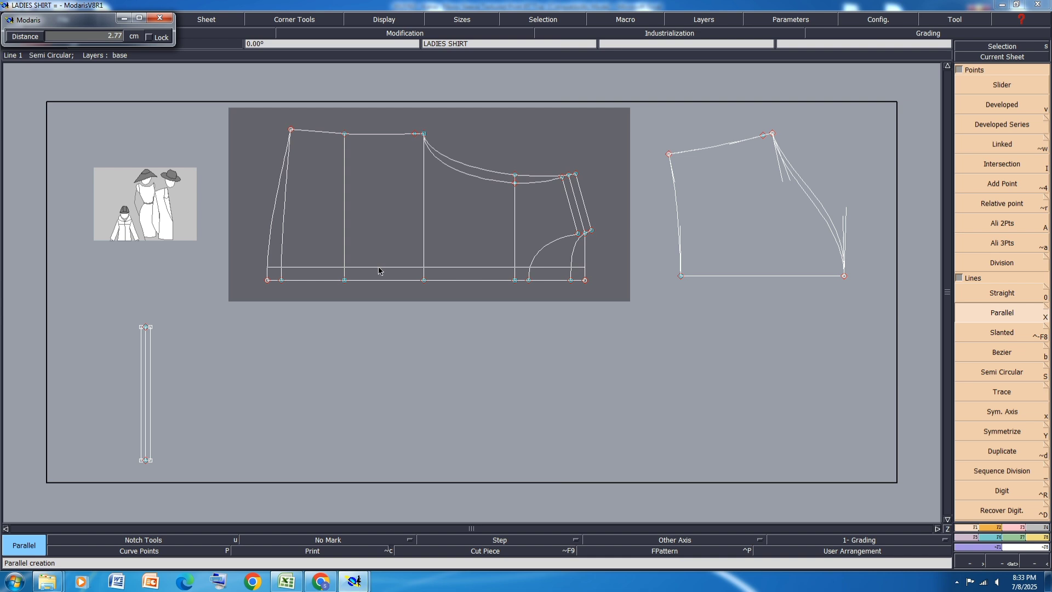
pyautogui.write('1.2')
pyautogui.press('Return')
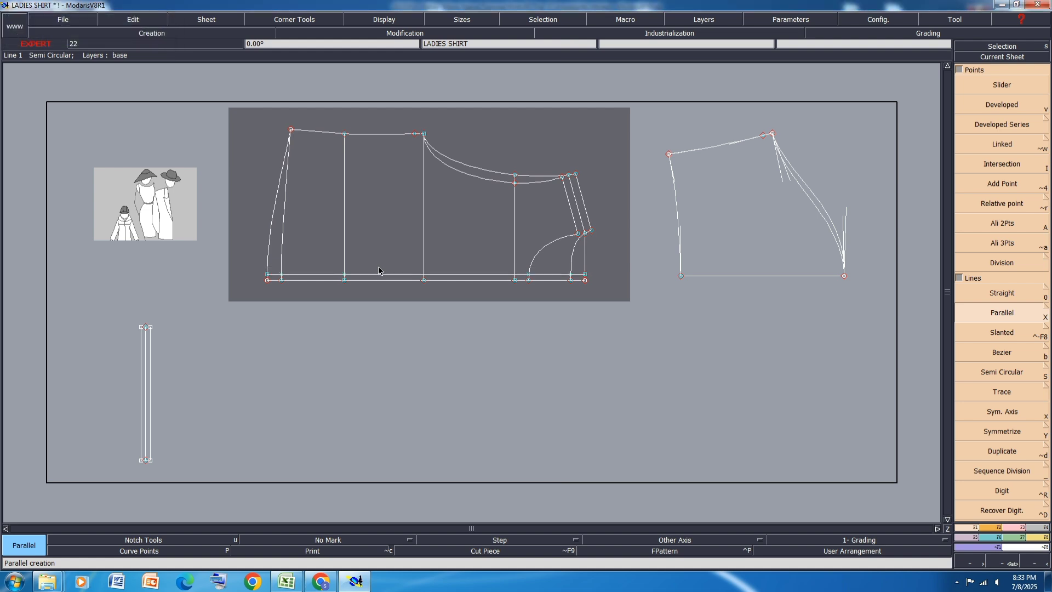
# Step: Create a second line parallel to the body's centre line at -1.2 cm, outside the piece
pyautogui.click(382, 286)
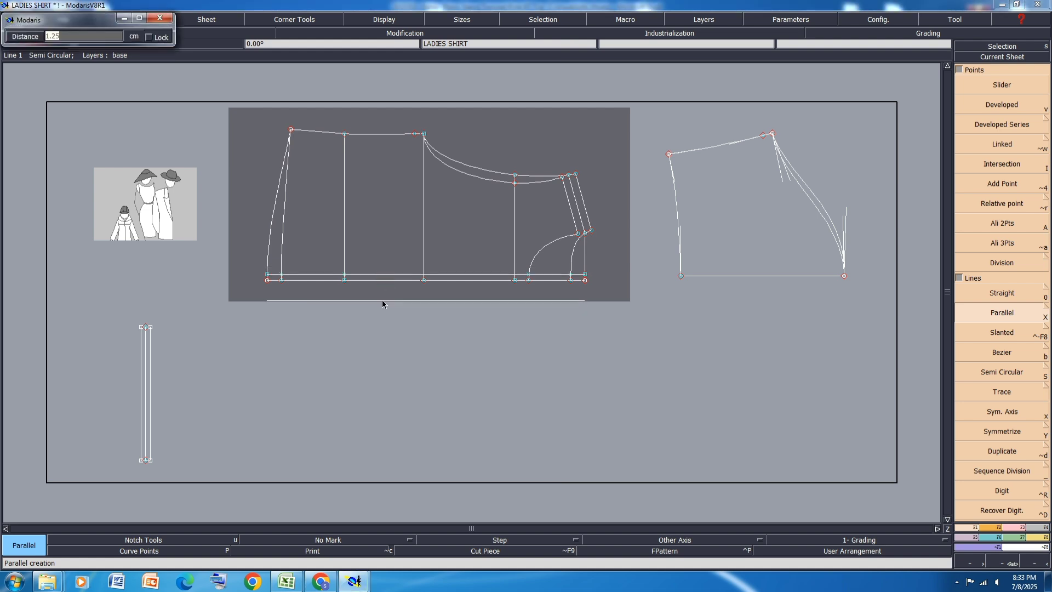
pyautogui.write('-1.2')
pyautogui.press('Return')
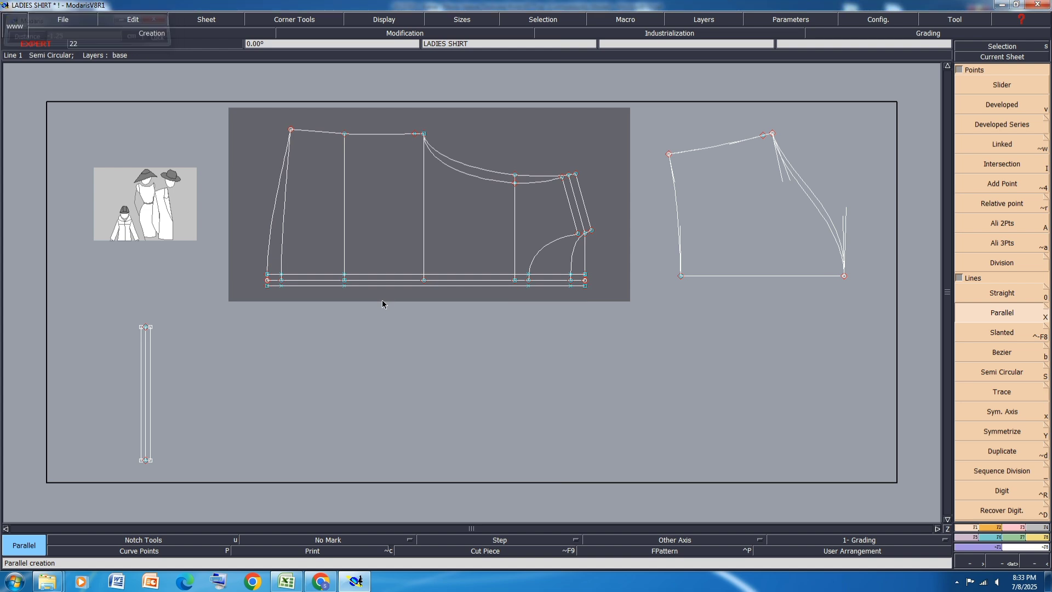
# Step: Delete the end points of both placket parallel lines beyond the back neckline so the lines stop at that curve
pyautogui.scroll(2, 586, 285)
pyautogui.scroll(2, 586, 285)
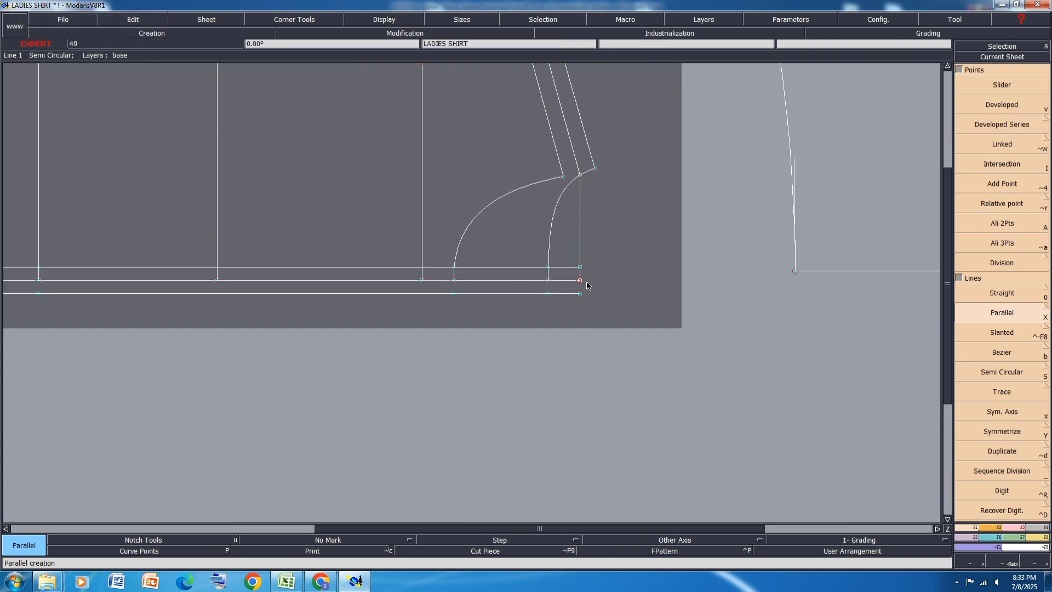
pyautogui.press('Delete')
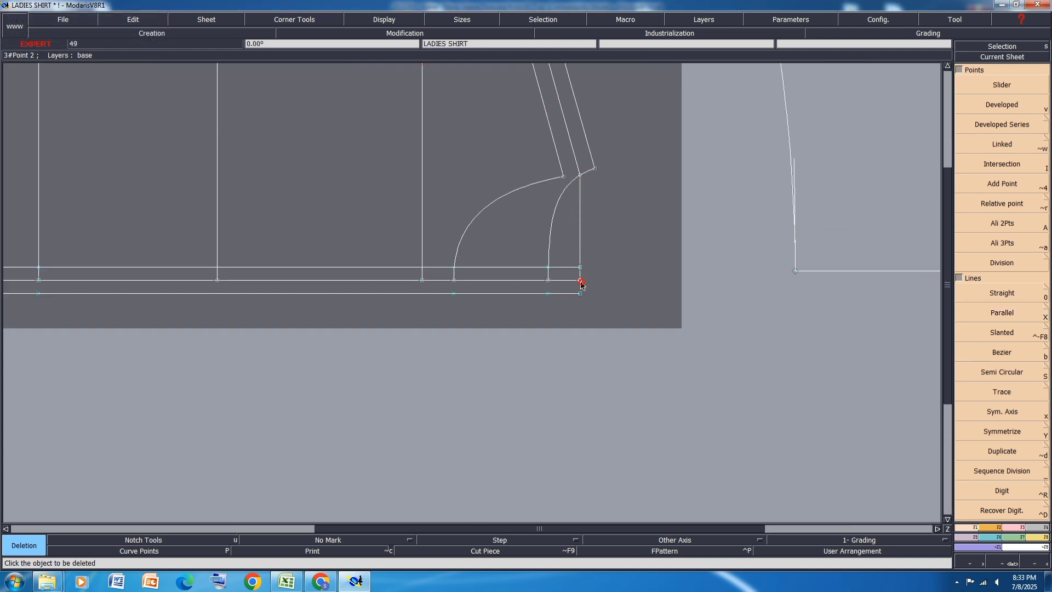
pyautogui.click(582, 294)
pyautogui.click(581, 267)
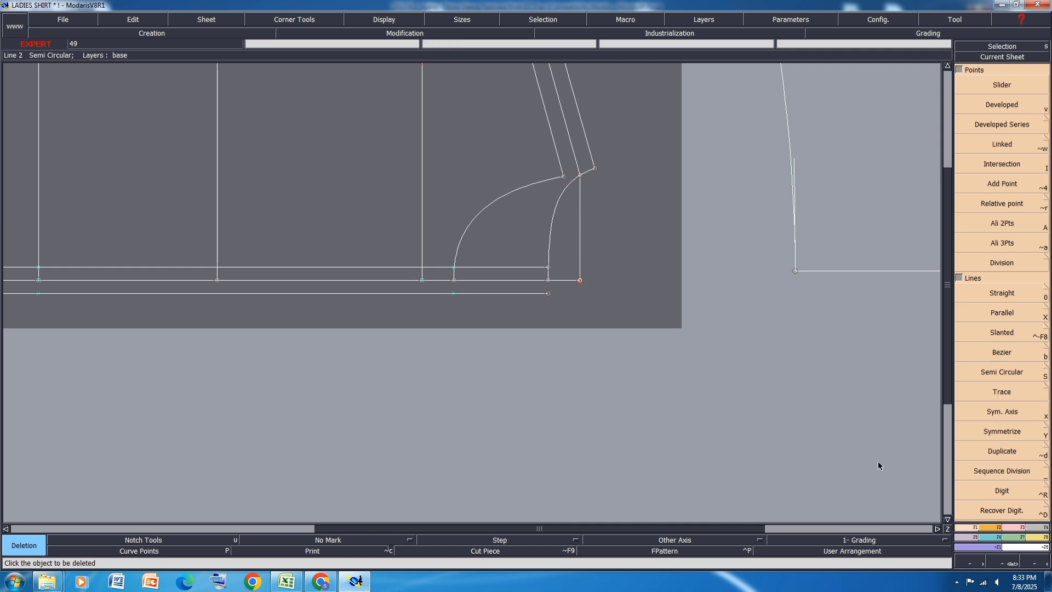
# Step: Extend the back neckline past the centre line, attach its end to the outer placket line, and save the model
pyautogui.click(988, 472)
pyautogui.press('l')
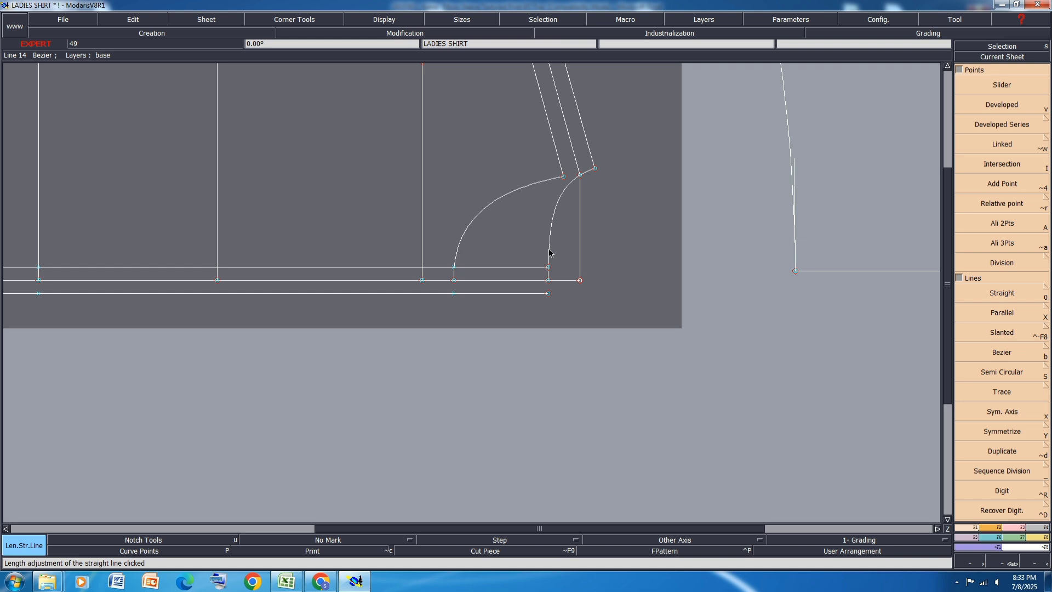
pyautogui.click(549, 288)
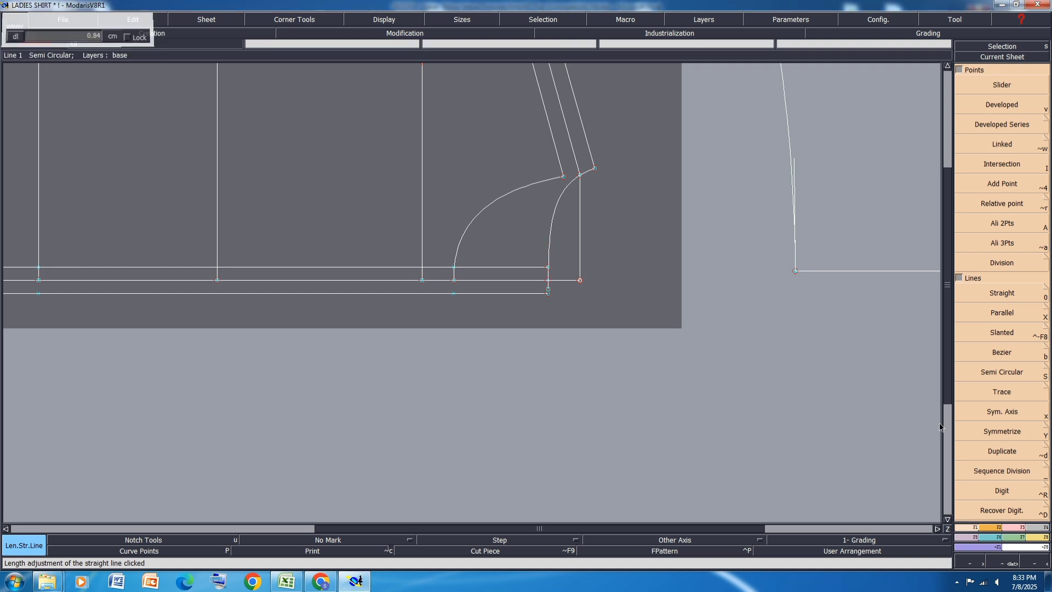
pyautogui.click(1017, 528)
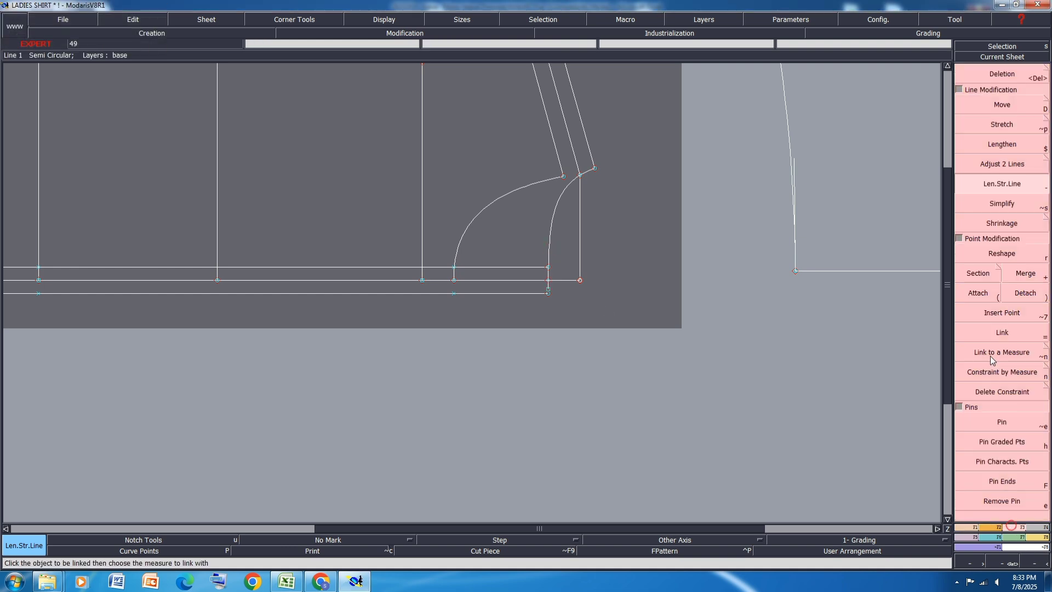
pyautogui.click(989, 295)
pyautogui.click(552, 287)
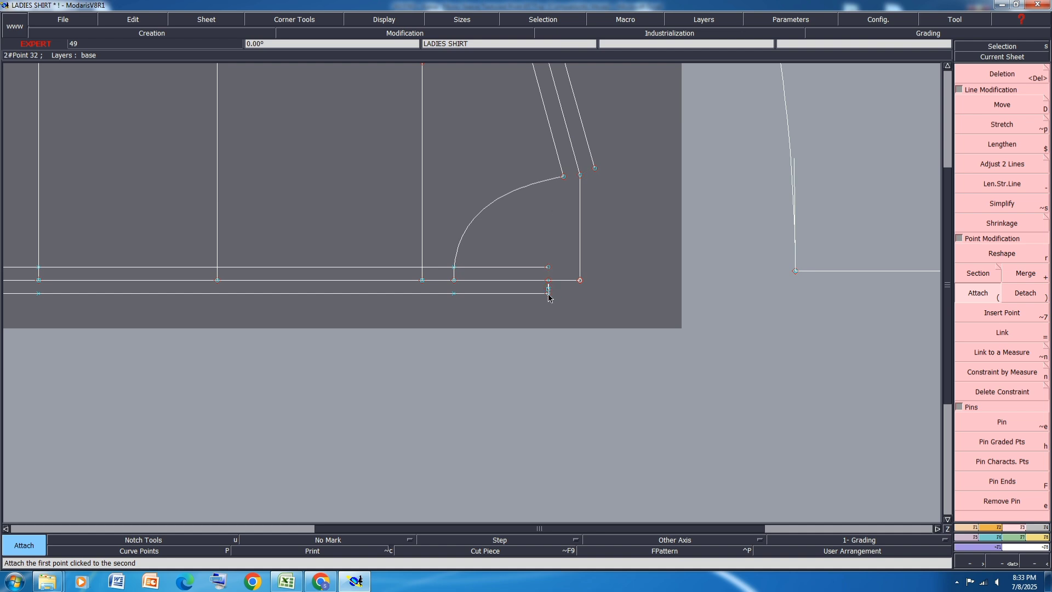
pyautogui.click(549, 294)
pyautogui.hotkey('ctrl', 's')
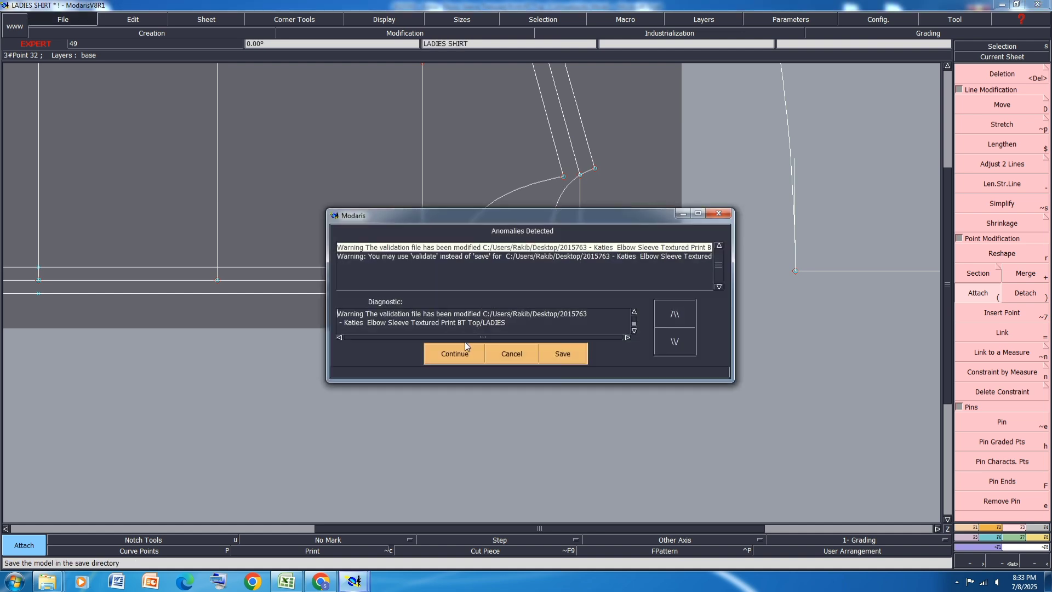
pyautogui.click(458, 346)
pyautogui.press('j')
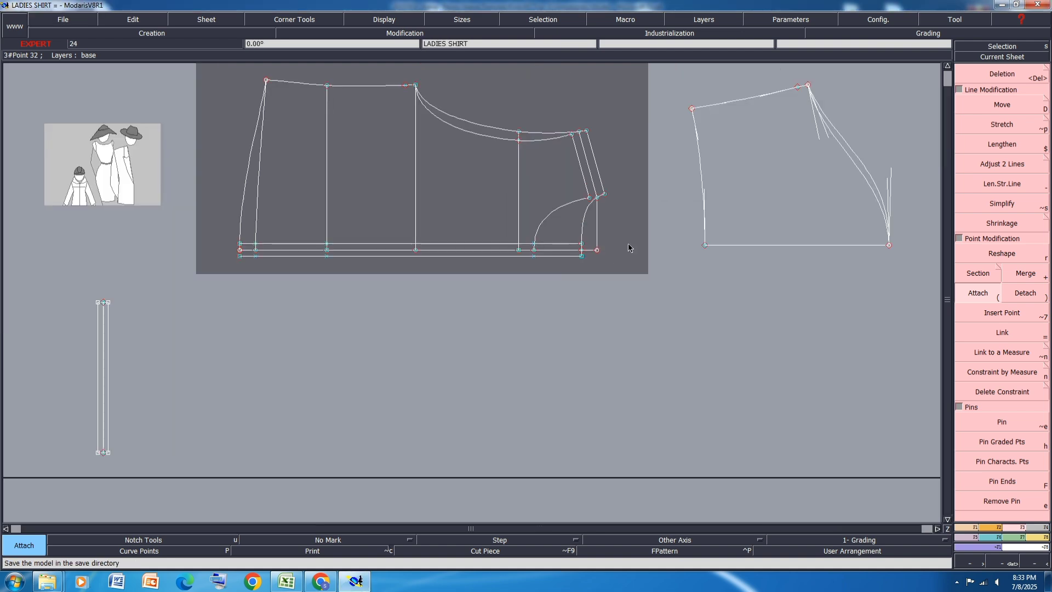
pyautogui.hotkey('ctrl', 's')
pyautogui.click(453, 356)
# Step: Extend both hem curves past the centre line and attach their ends to the outer placket line
pyautogui.scroll(4, 214, 267)
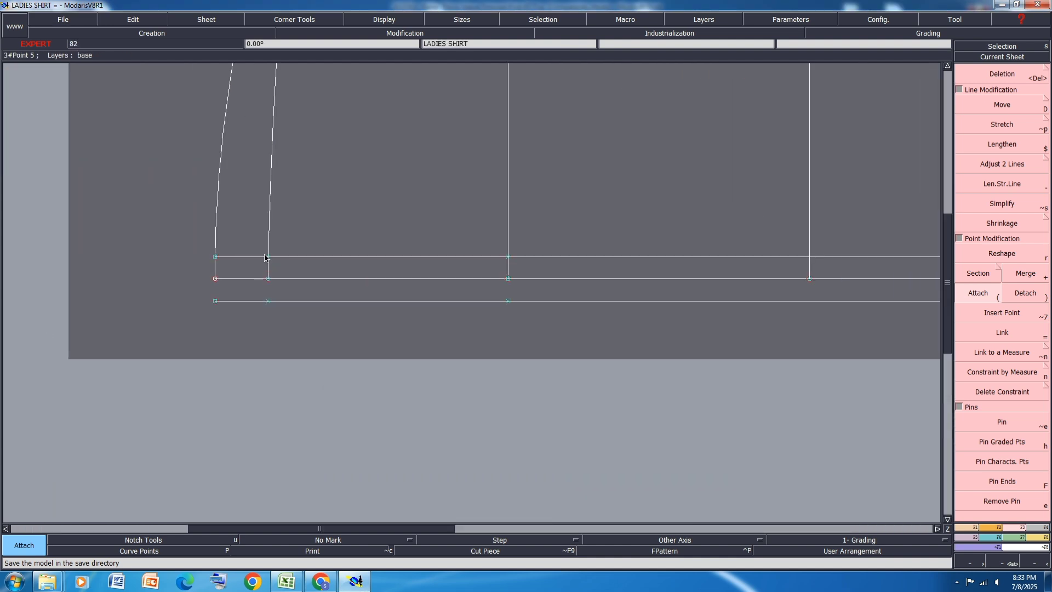
pyautogui.press('-')
pyautogui.click(214, 270)
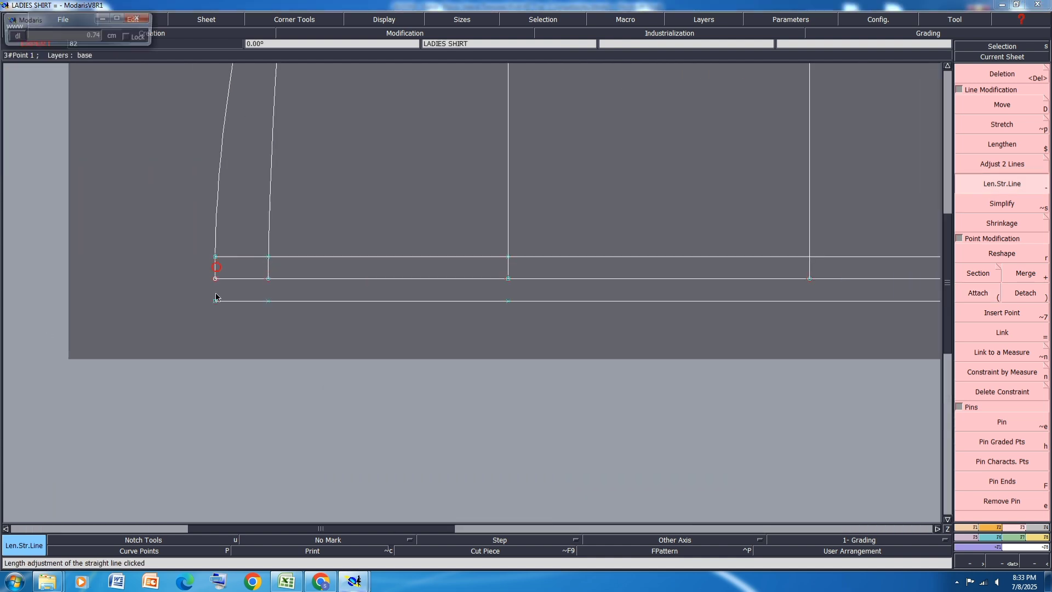
pyautogui.click(269, 270)
pyautogui.click(268, 293)
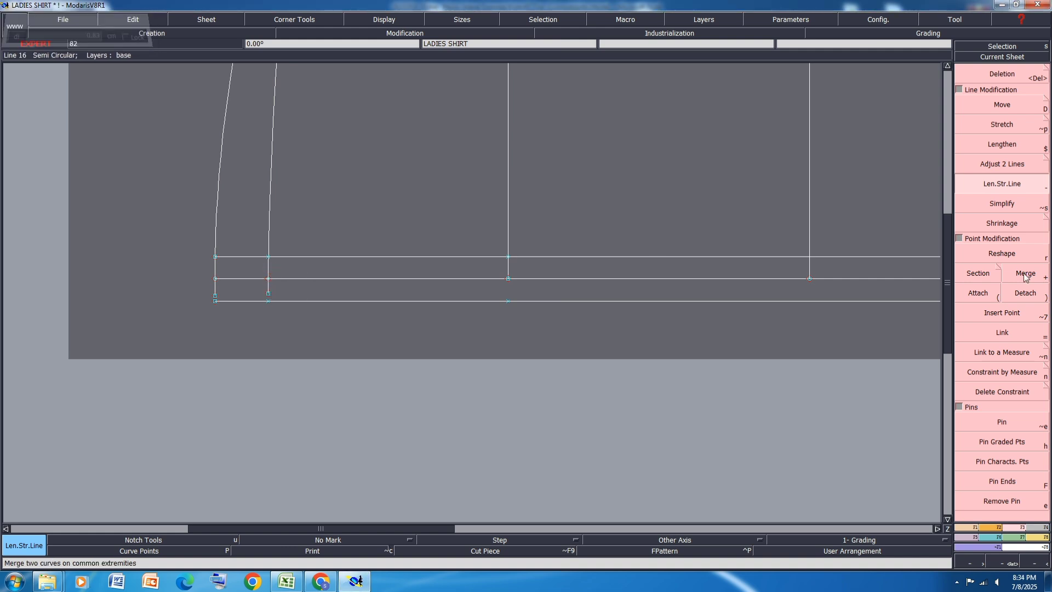
pyautogui.click(978, 293)
pyautogui.click(268, 293)
pyautogui.click(268, 301)
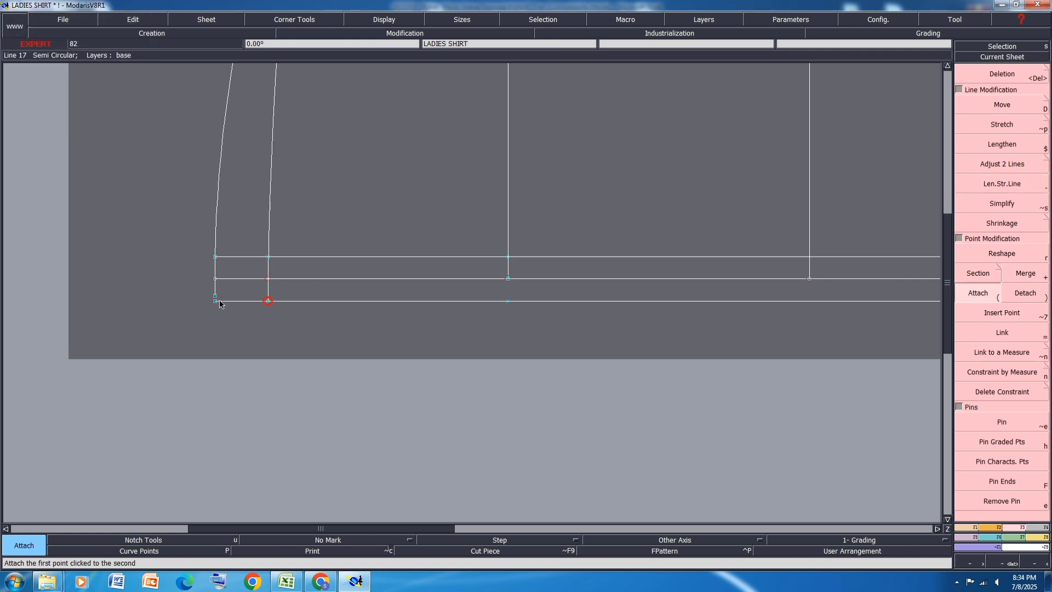
pyautogui.click(215, 295)
pyautogui.click(215, 300)
pyautogui.scroll(-2, 178, 294)
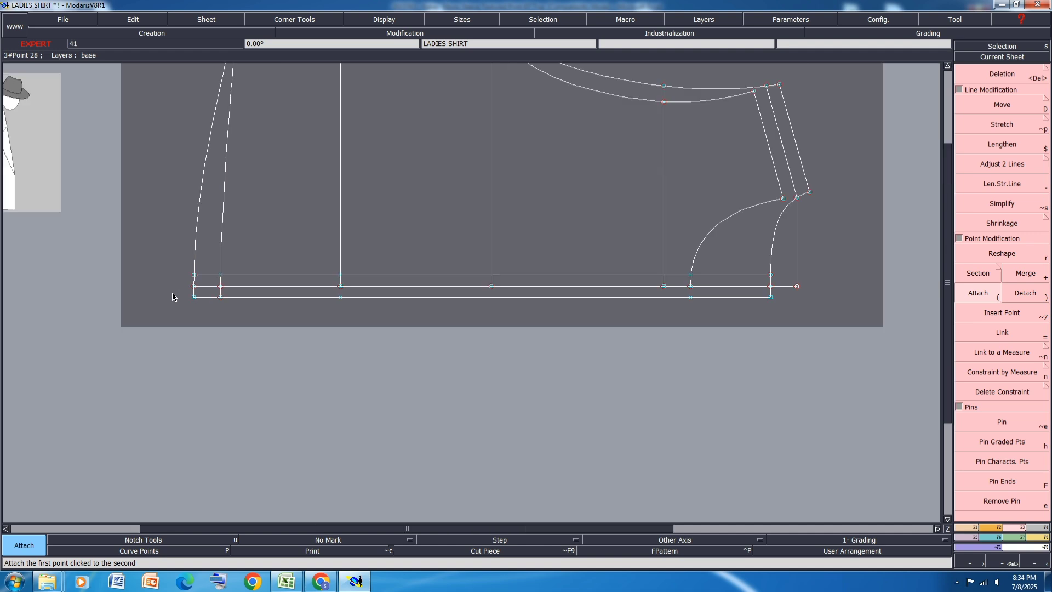
# Step: Extend the front neckline curve past the centre line towards the outer placket line
pyautogui.scroll(5, 434, 299)
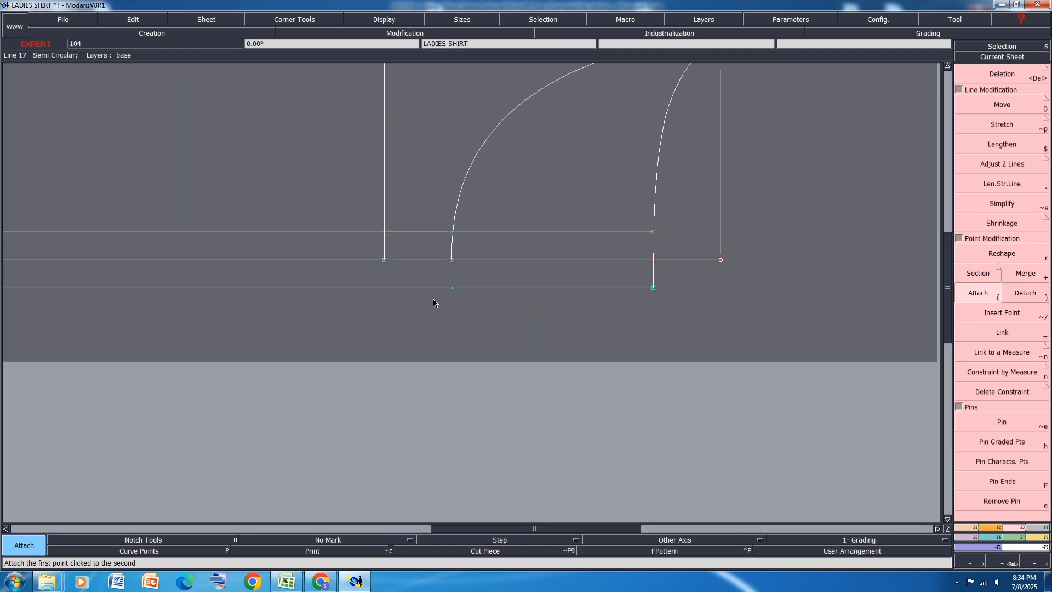
pyautogui.press('-')
pyautogui.click(459, 219)
pyautogui.click(460, 261)
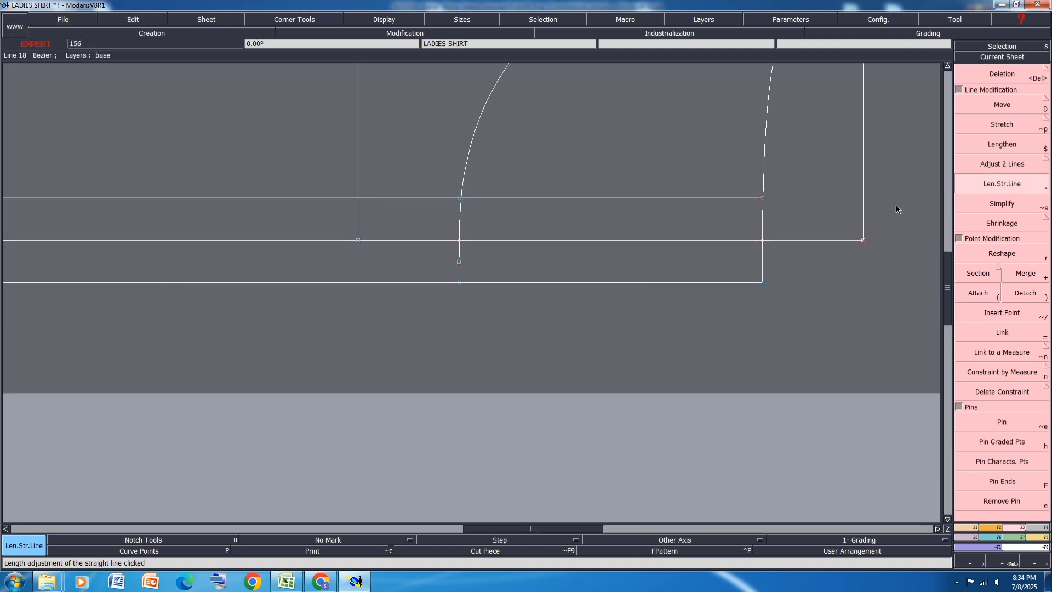
# Step: Switch to the Excel spec sheet, check the garment sketch page, and highlight the front-to-back hem distance row in yellow
pyautogui.click(286, 581)
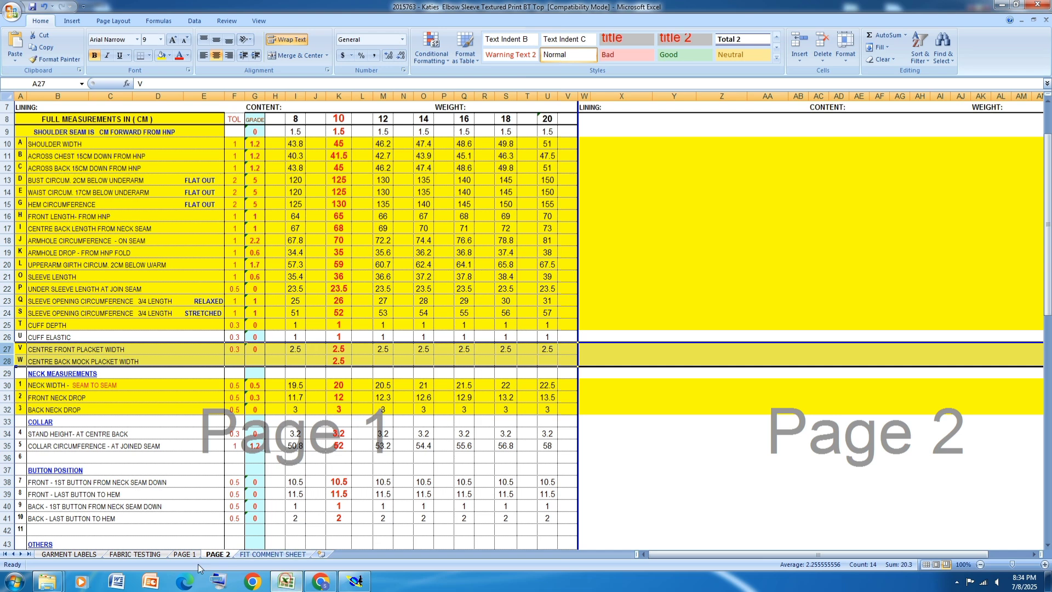
pyautogui.click(185, 554)
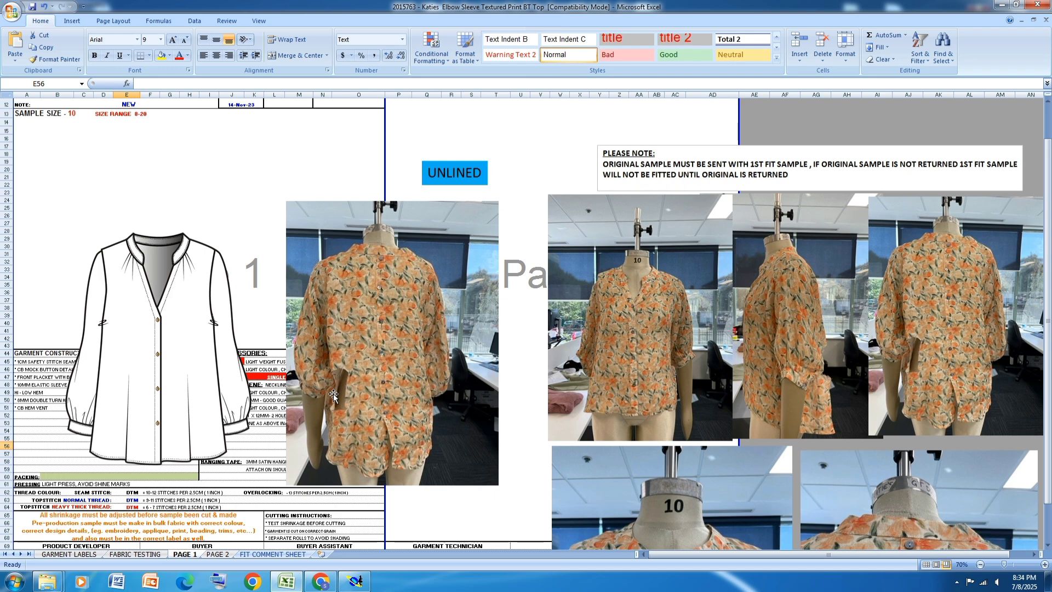
pyautogui.moveTo(289, 586)
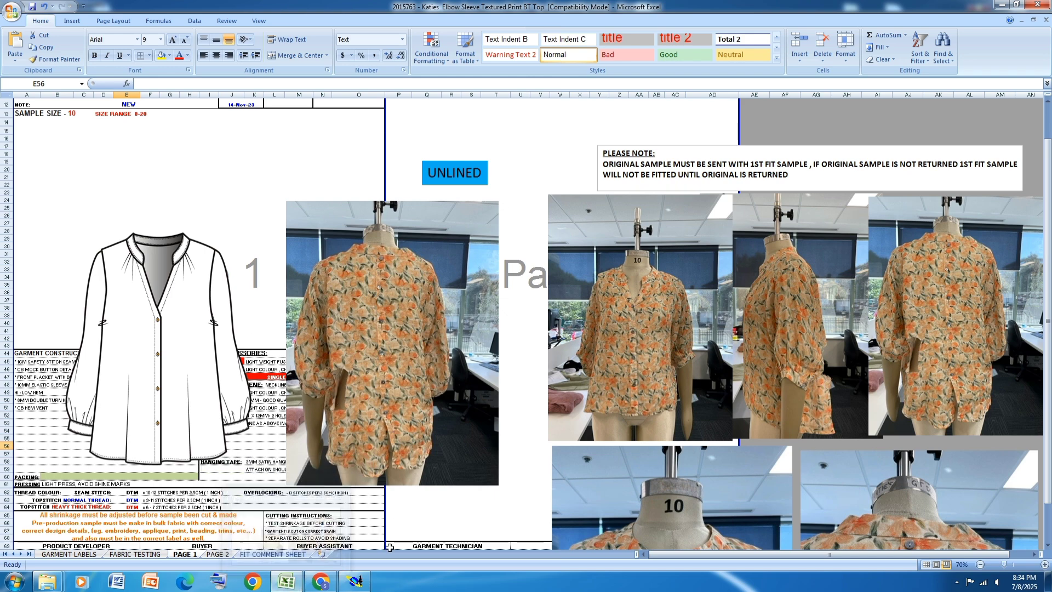
pyautogui.click(219, 555)
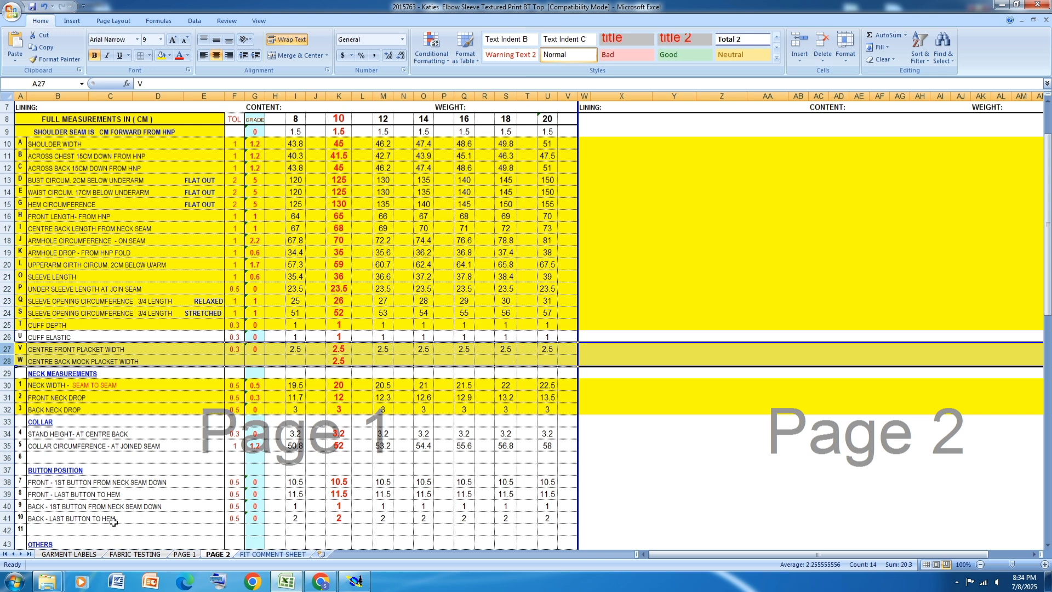
pyautogui.scroll(-2, 325, 378)
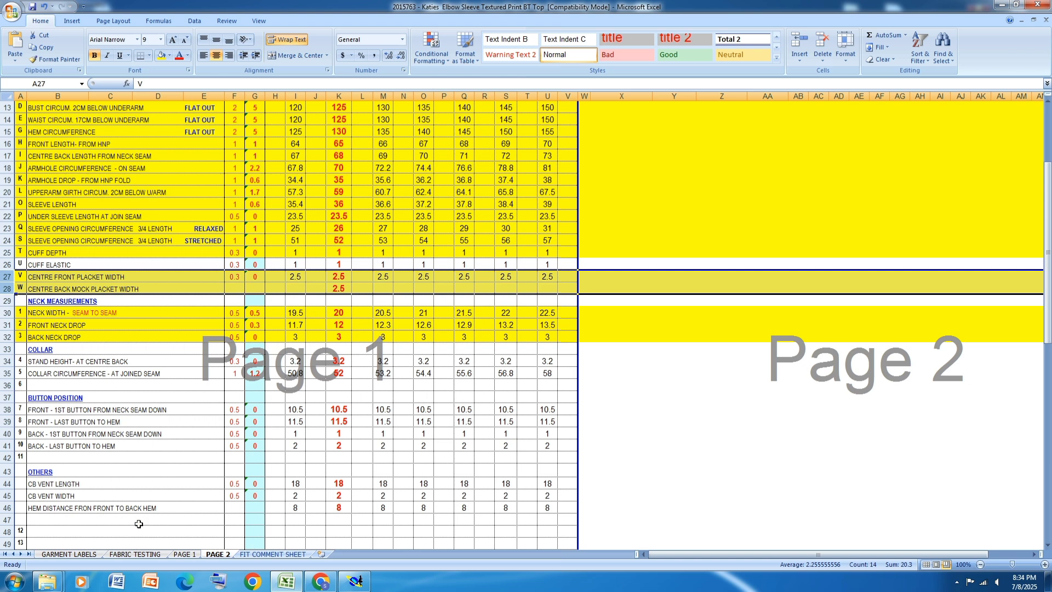
pyautogui.click(5, 508)
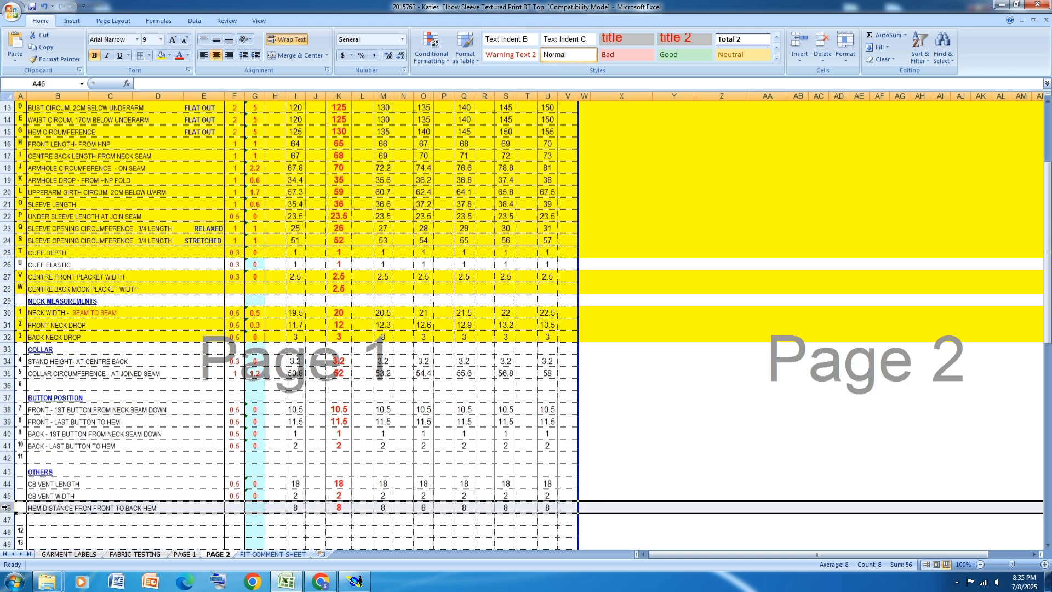
pyautogui.click(162, 58)
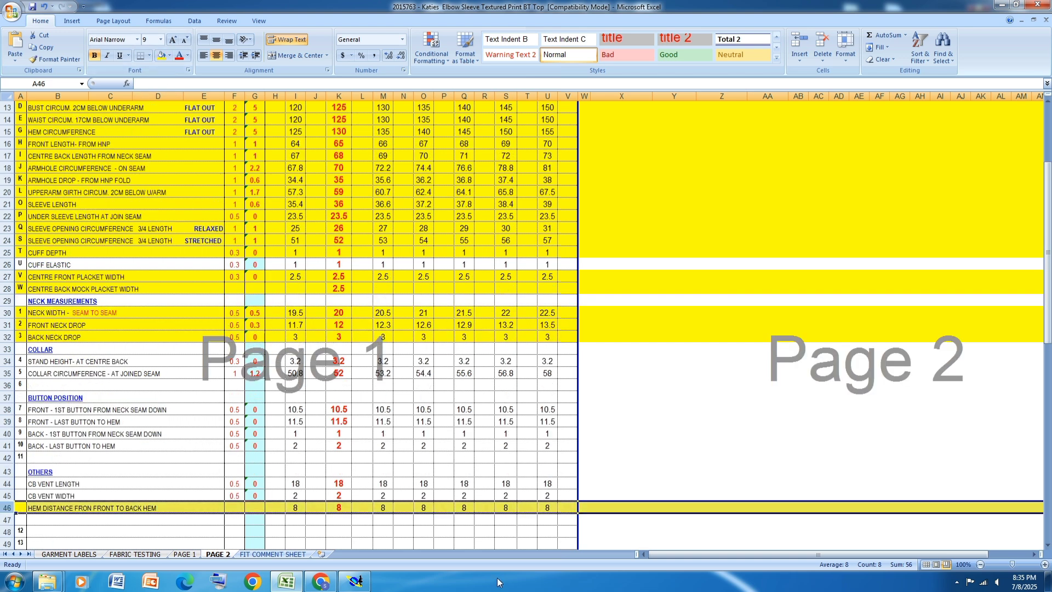
# Step: Switch back to Modaris and measure the front and back neckline lengths from the centre line to the shoulder
pyautogui.click(355, 581)
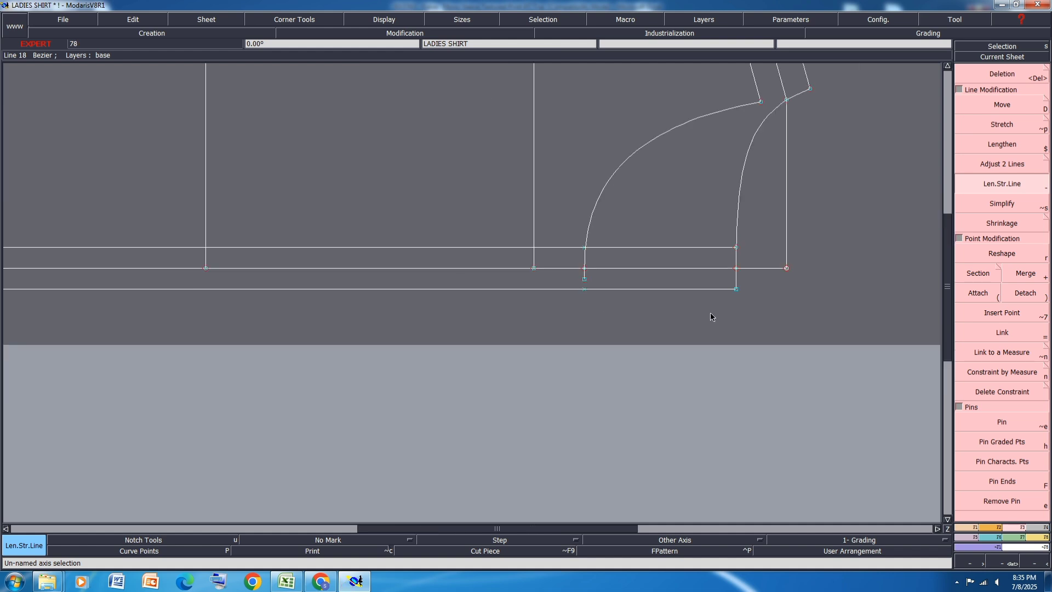
pyautogui.scroll(-5, 711, 318)
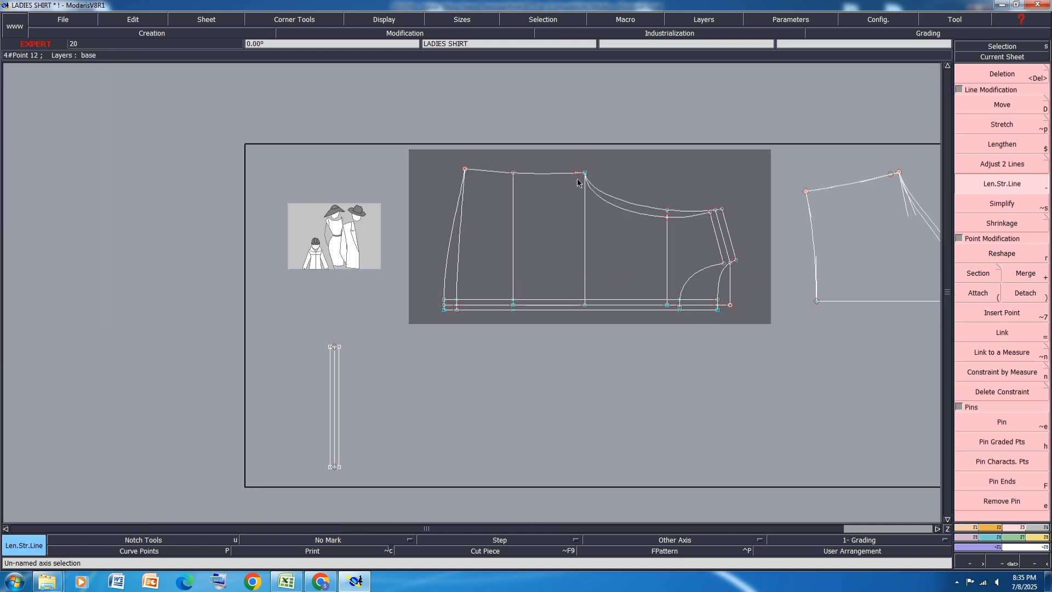
pyautogui.scroll(2, 577, 183)
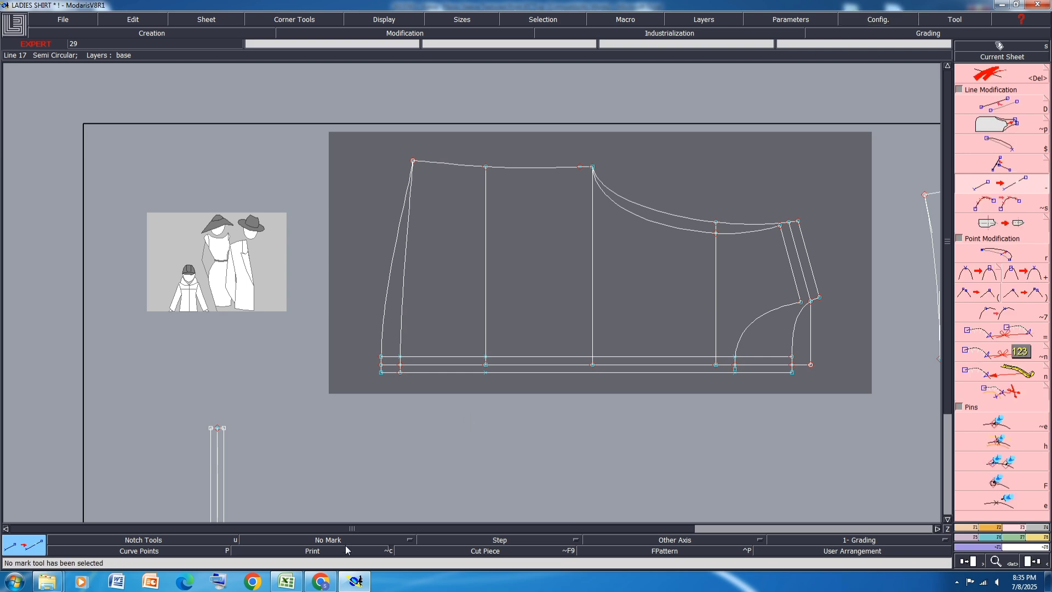
pyautogui.click(287, 581)
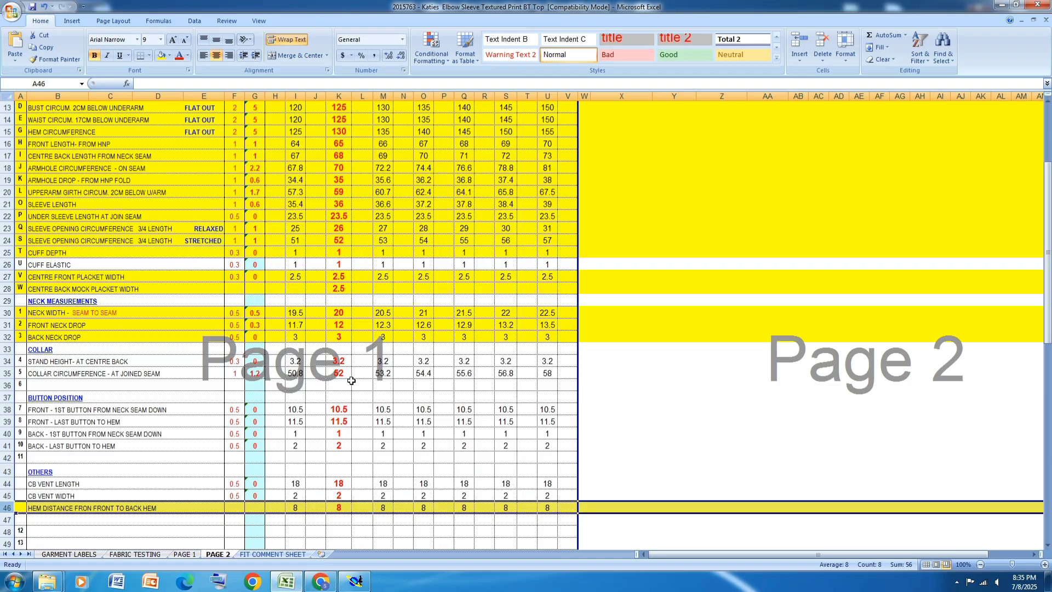
pyautogui.click(355, 581)
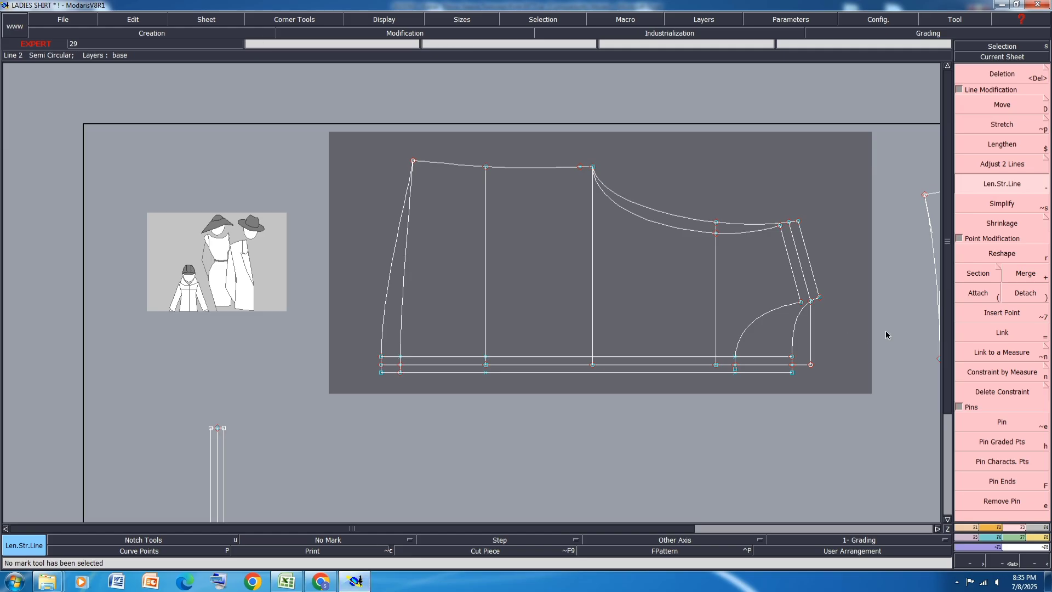
pyautogui.scroll(2, 866, 327)
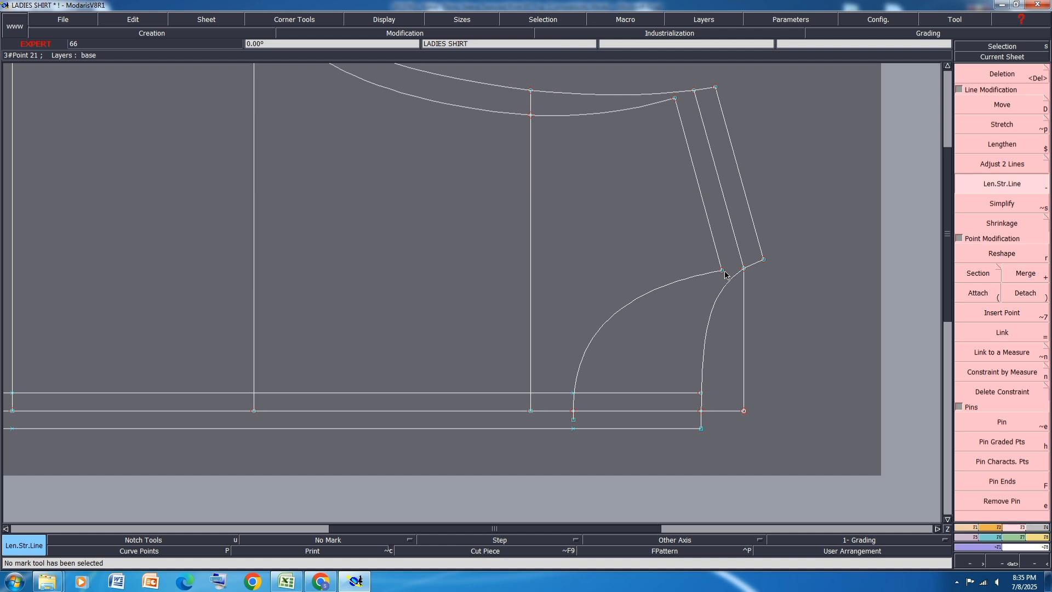
pyautogui.press('l')
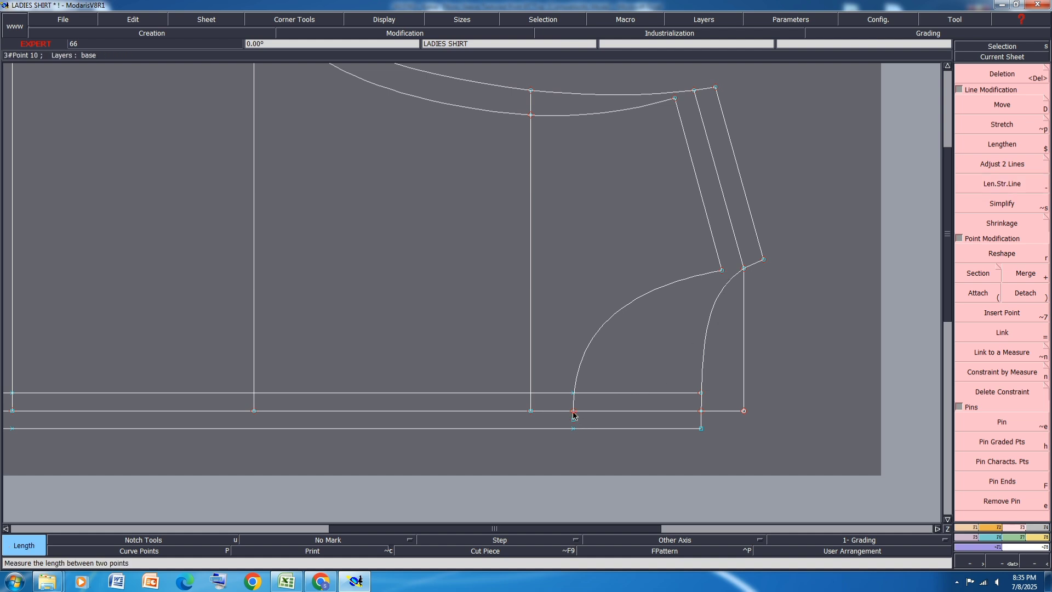
pyautogui.click(721, 270)
pyautogui.click(766, 261)
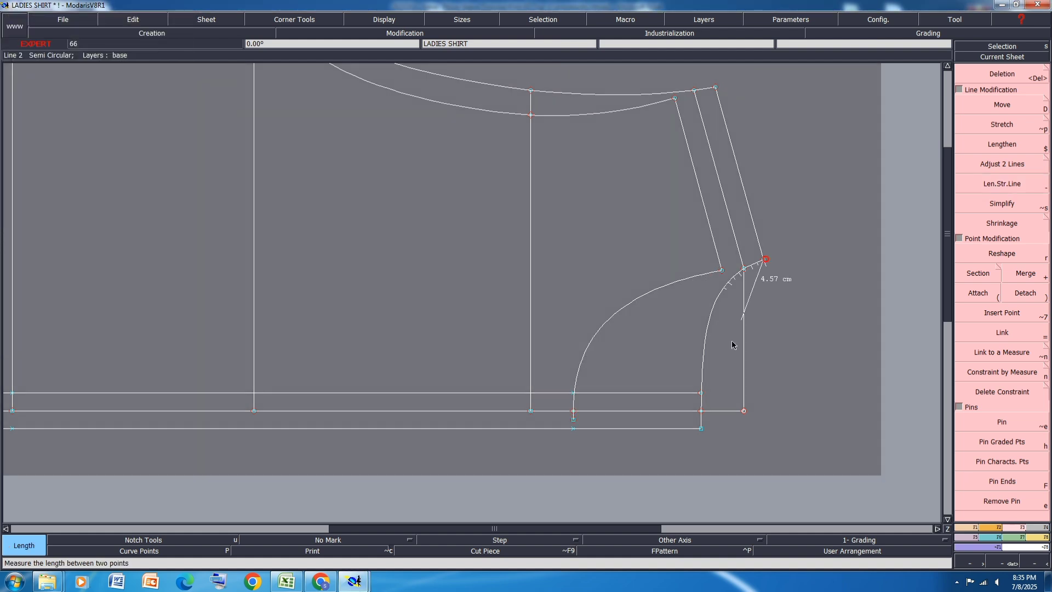
pyautogui.click(701, 412)
# Step: Open the measurement table and add up the front and back neckline lengths as an accumulation
pyautogui.press('m')
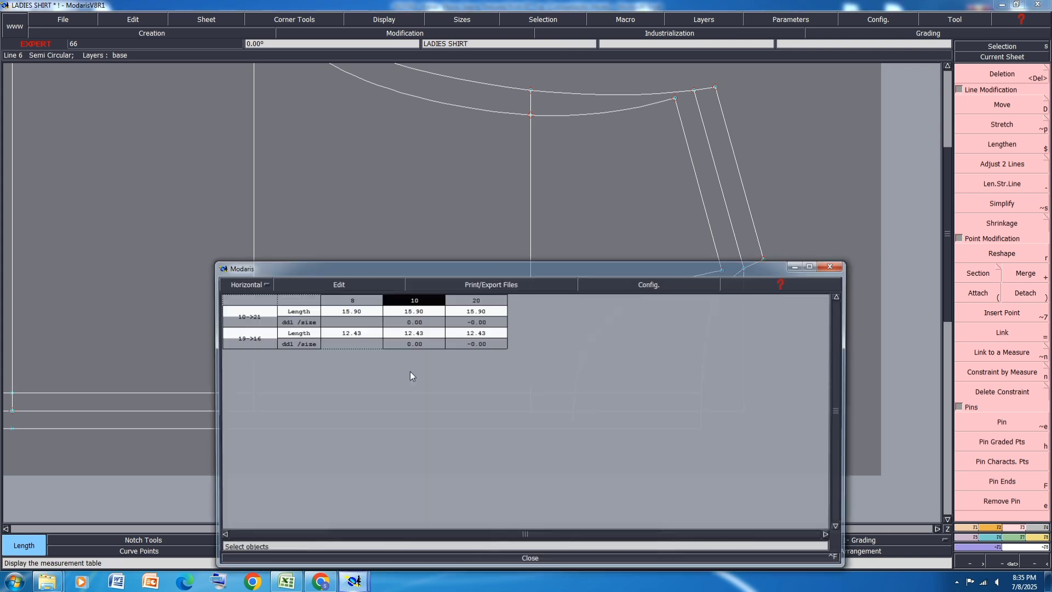
pyautogui.click(337, 284)
pyautogui.click(340, 311)
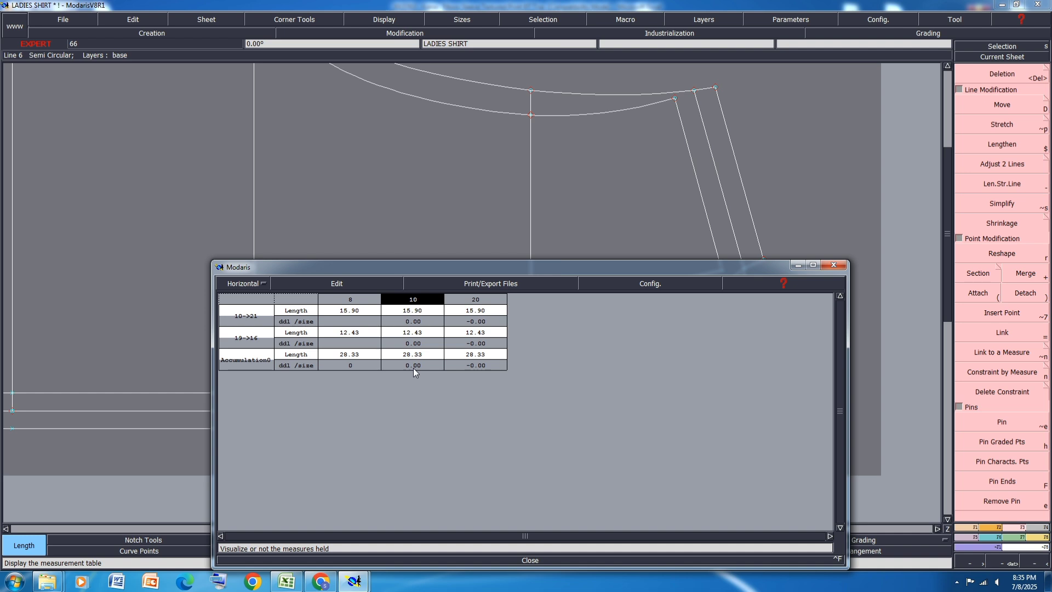
# Step: Clear the neckline measurements and close the measurement table
pyautogui.click(310, 283)
pyautogui.click(313, 333)
pyautogui.click(533, 559)
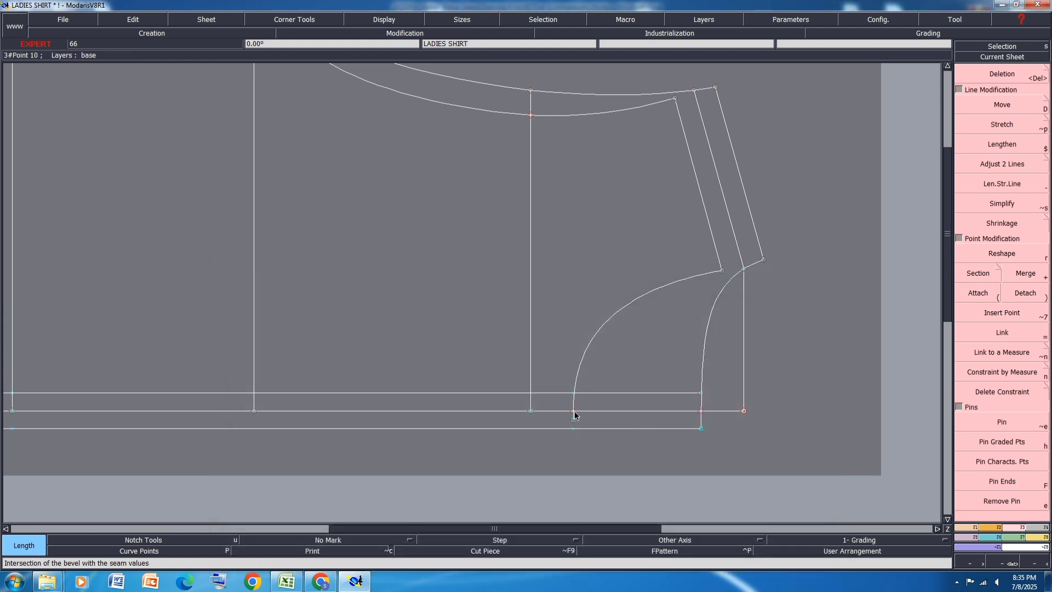
# Step: Place a developed point on the front neckline curve, 2.5 cm from its crossing with the centre line
pyautogui.press('d')
pyautogui.click(574, 411)
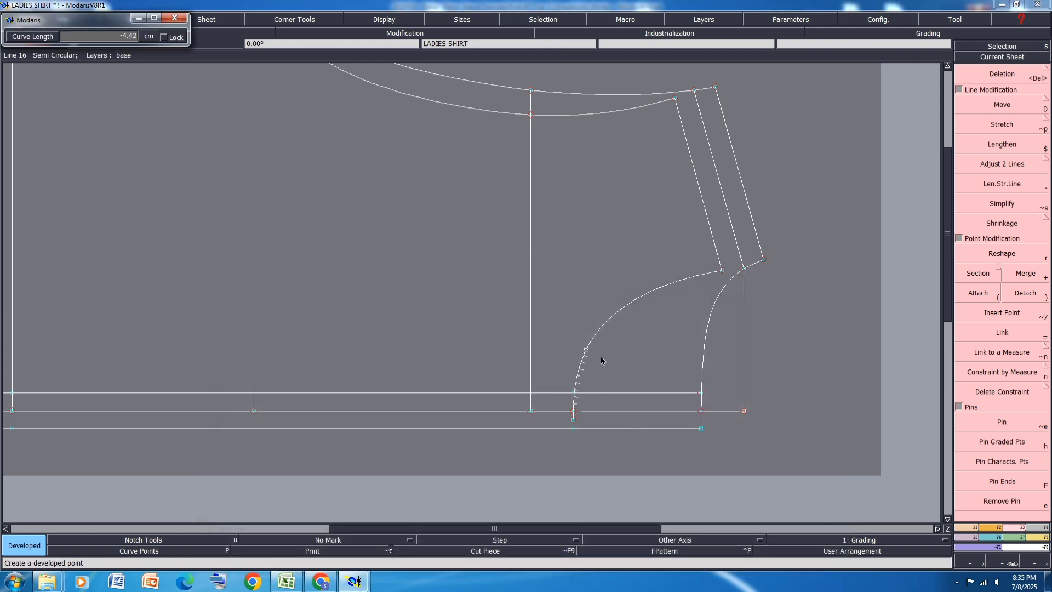
pyautogui.press('Down')
pyautogui.write('-')
pyautogui.press('Return')
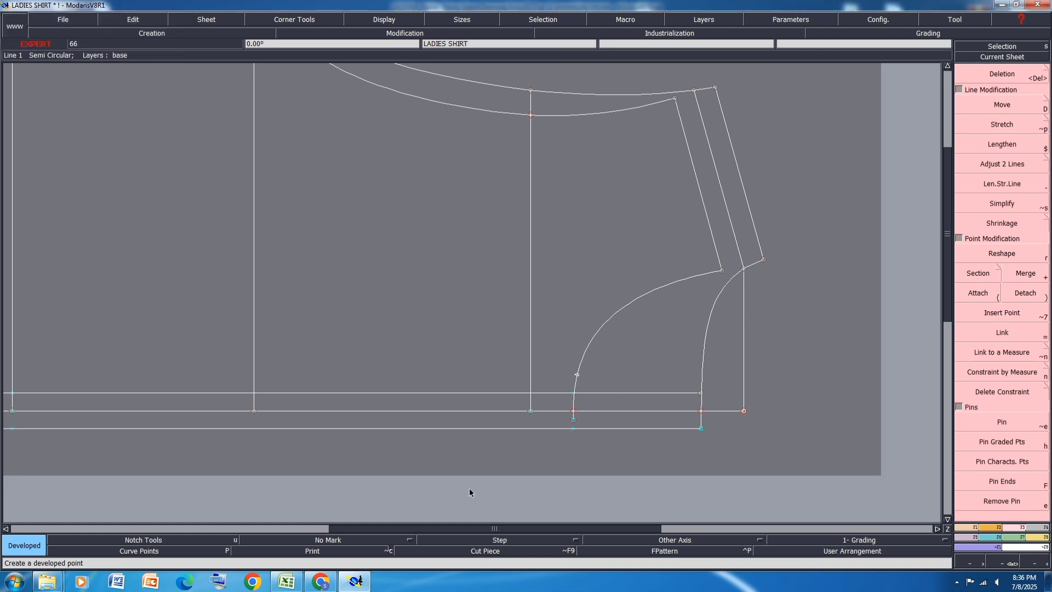
# Step: Switch to the Excel spec sheet and highlight the row for the front first button from neck seam in yellow
pyautogui.click(286, 581)
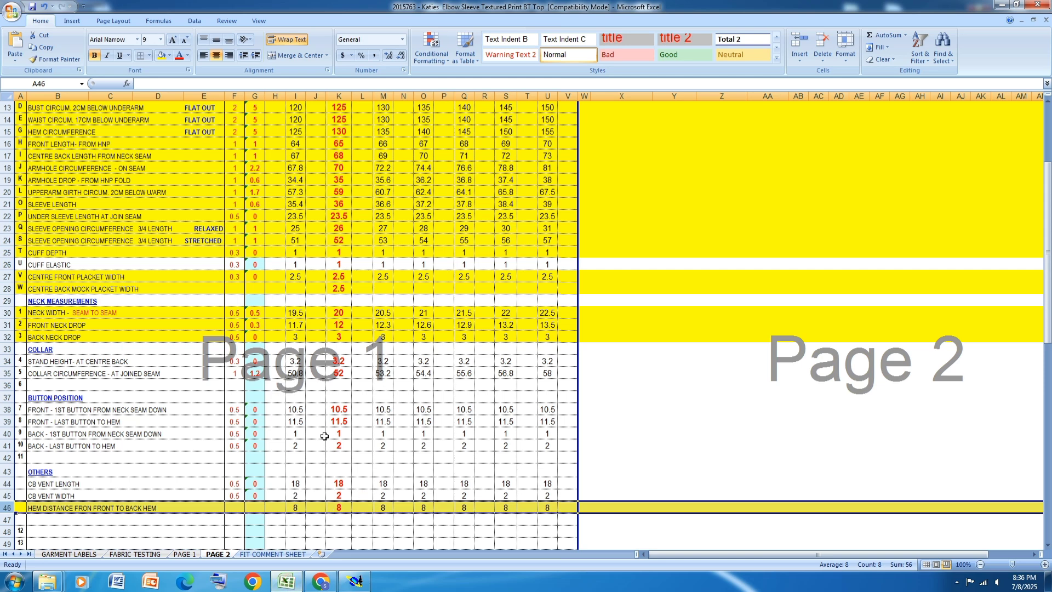
pyautogui.click(7, 410)
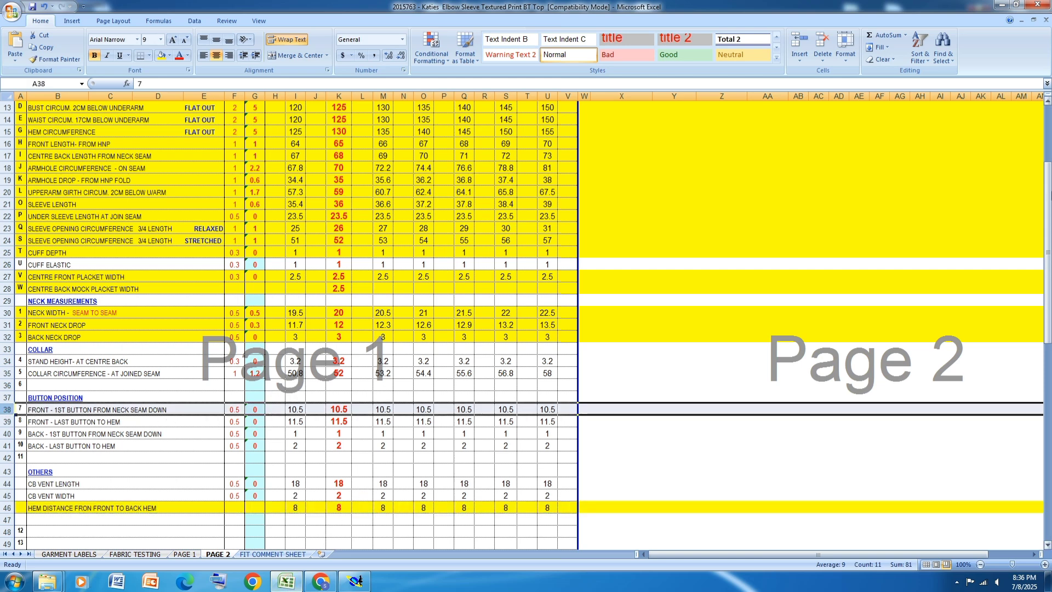
pyautogui.click(162, 55)
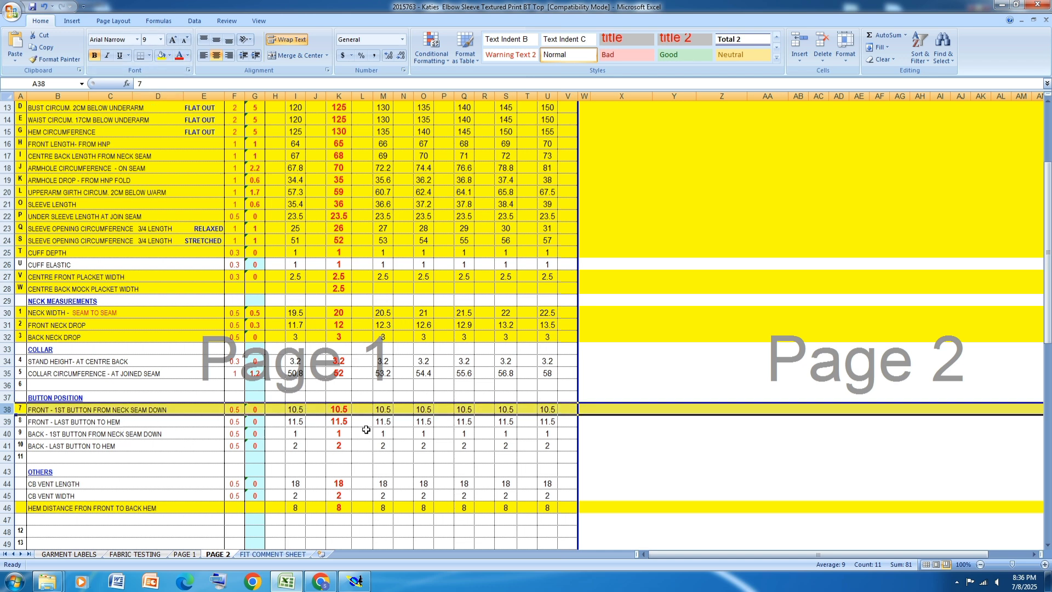
# Step: Switch back to Modaris, place a developed point 10.5 cm down the centre line from the front neckline, and insert it in the line
pyautogui.click(355, 581)
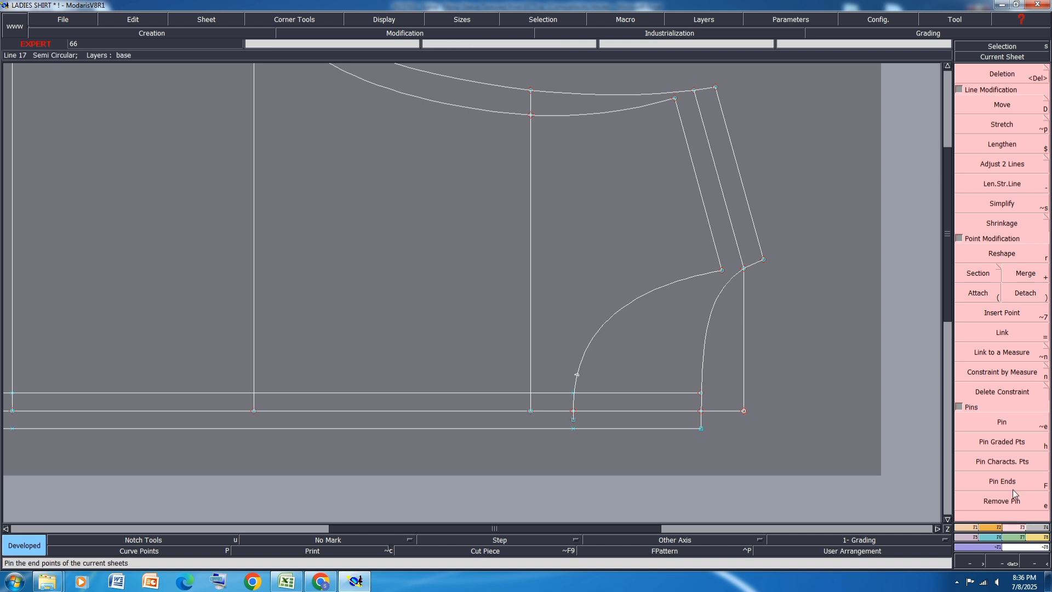
pyautogui.press('v')
pyautogui.click(574, 411)
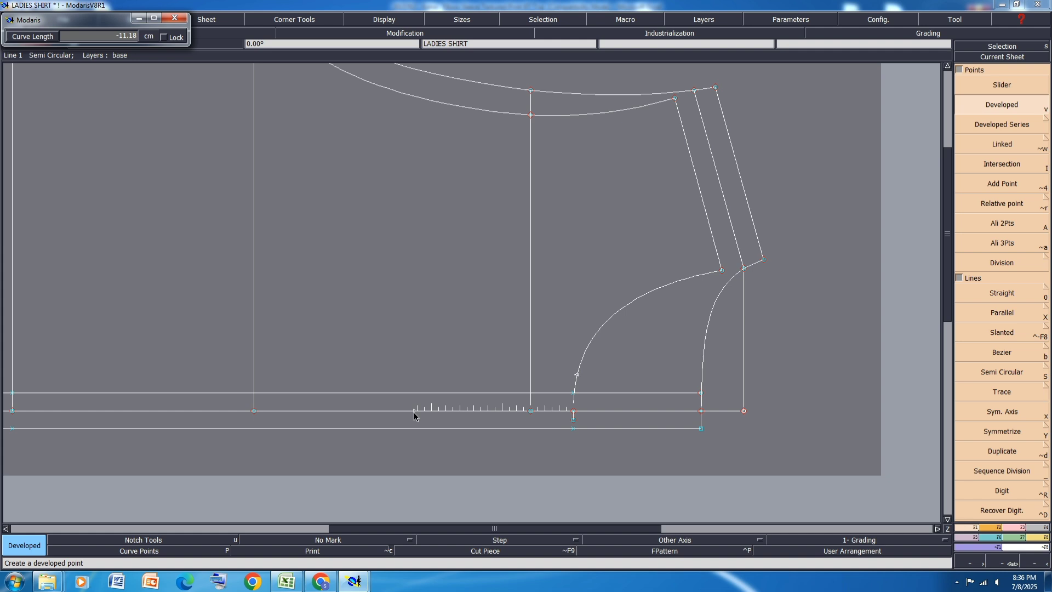
pyautogui.press('Down')
pyautogui.write('-10.50')
pyautogui.press('Return')
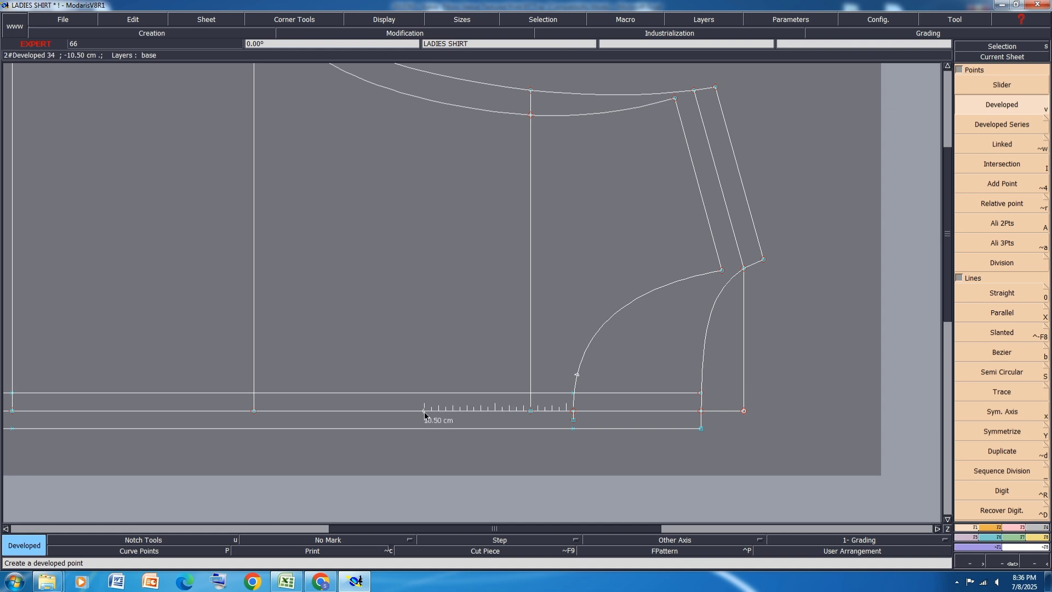
pyautogui.press('i')
pyautogui.click(424, 412)
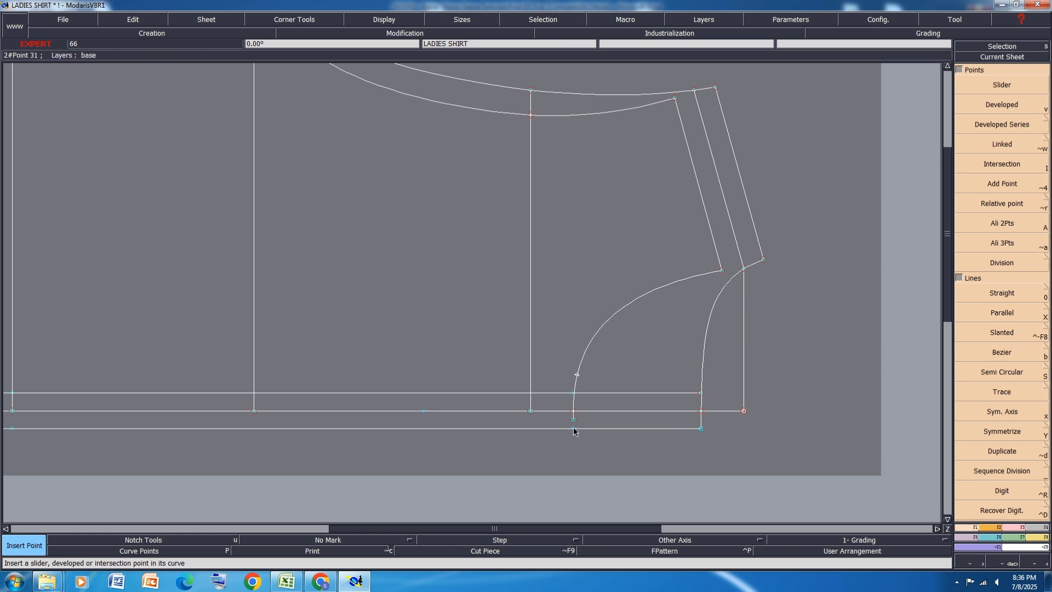
# Step: Place a developed point 10.5 cm down the outer placket line from the neckline end and insert it in the line
pyautogui.press('v')
pyautogui.click(573, 428)
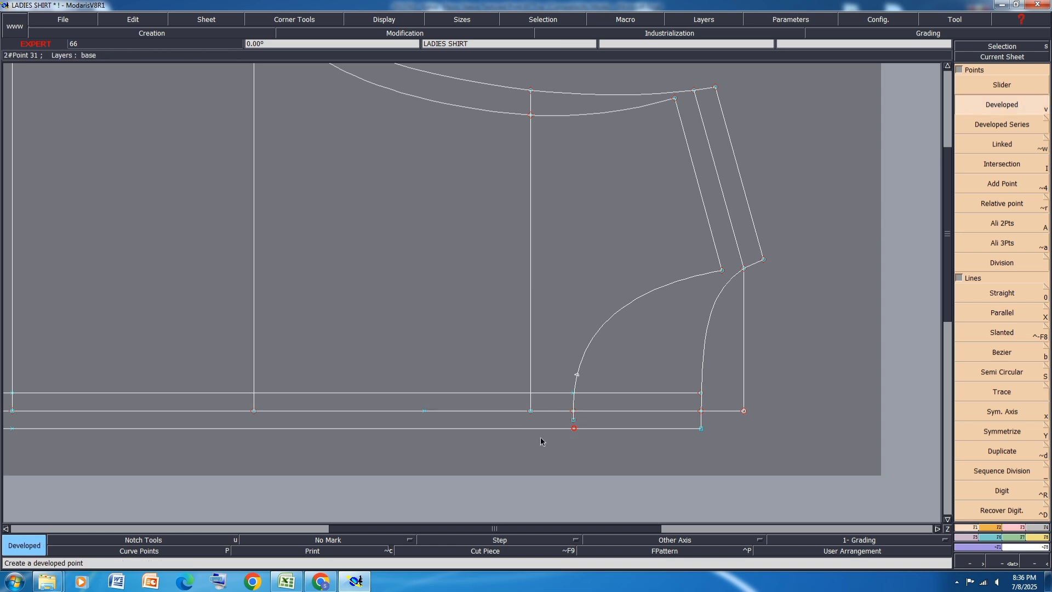
pyautogui.click(421, 434)
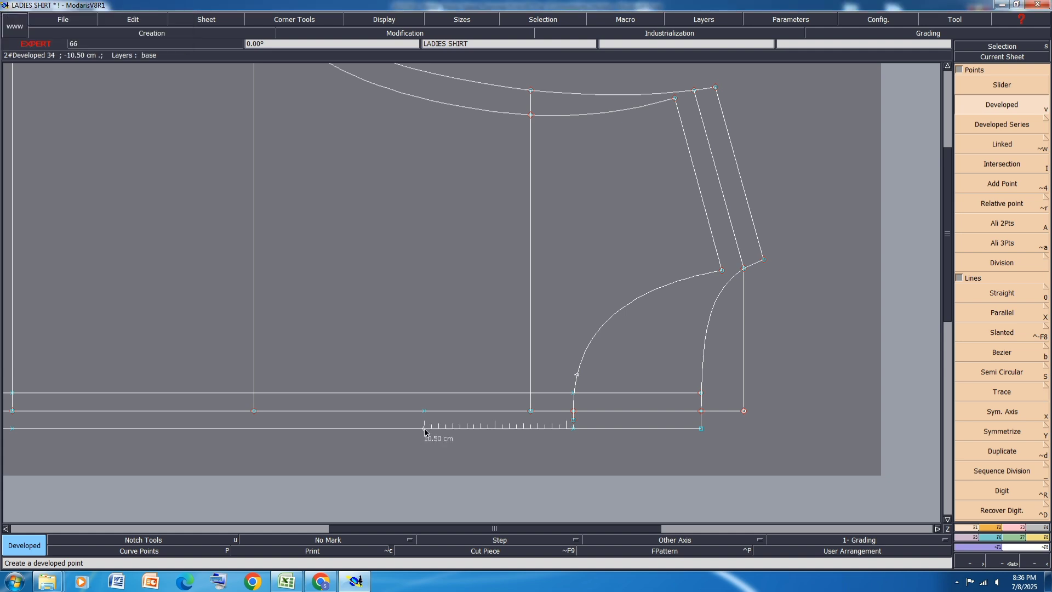
pyautogui.click(425, 432)
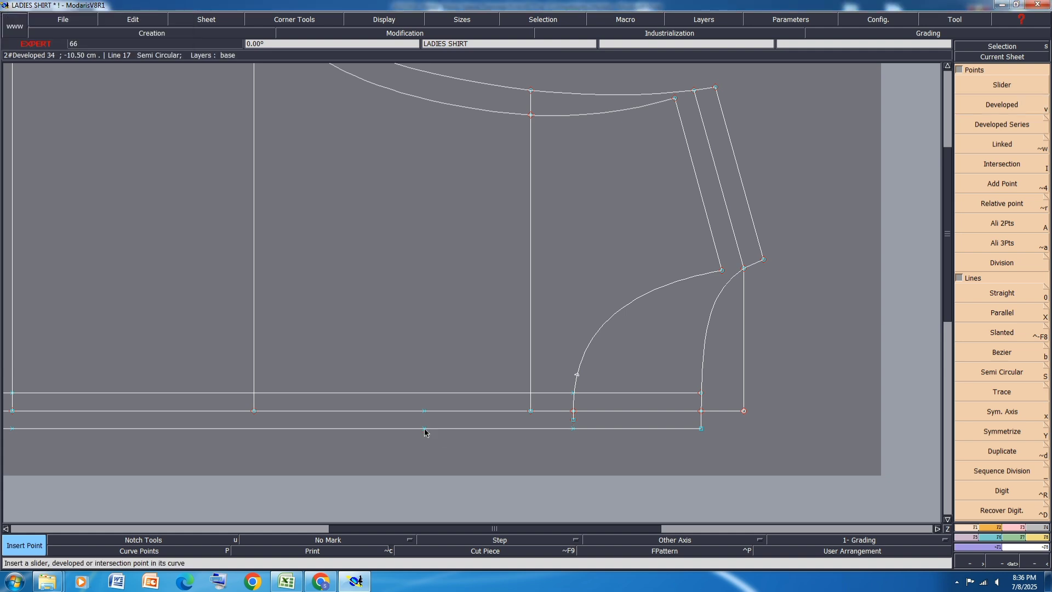
# Step: Draw a straight line from the 10.5 cm point on the outer placket line to the 2.5 cm point on the front neckline
pyautogui.press('0')
pyautogui.click(425, 430)
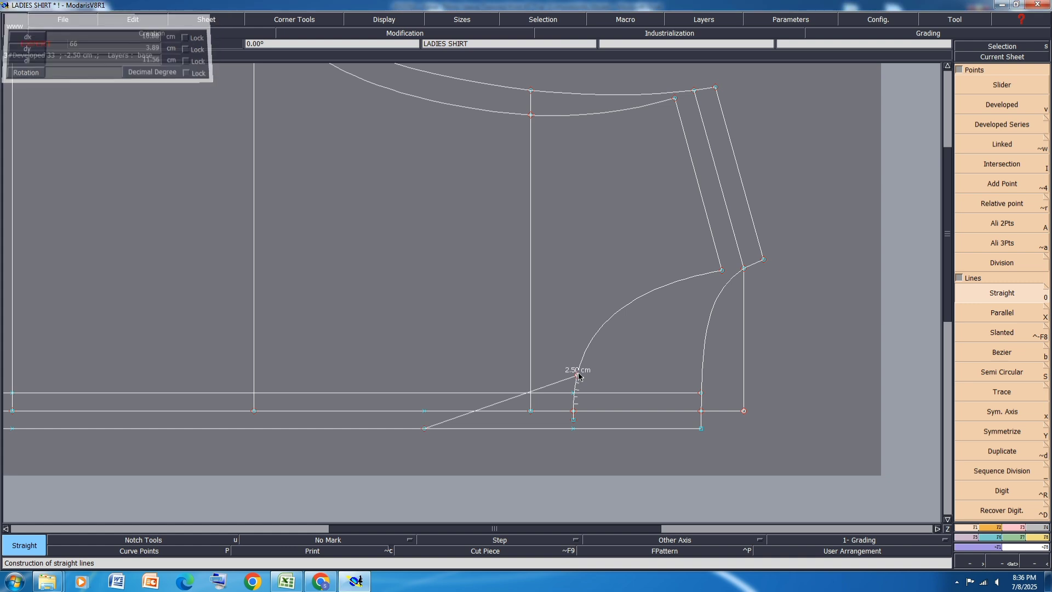
pyautogui.click(578, 375)
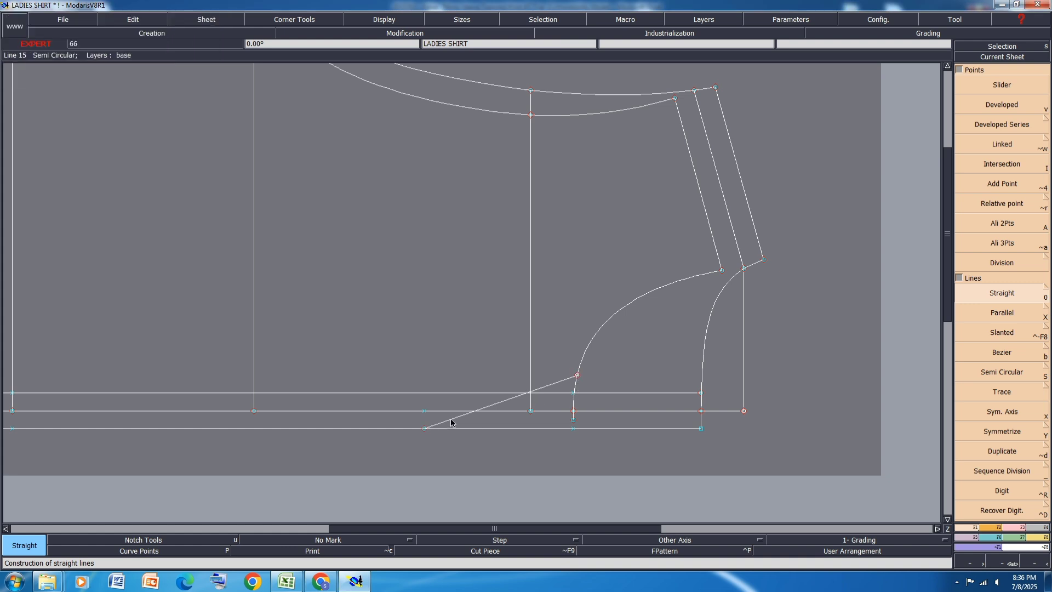
# Step: Try a parallel of the slanted line at 1.25 cm towards the body and undo it
pyautogui.hotkey('shift', 'x')
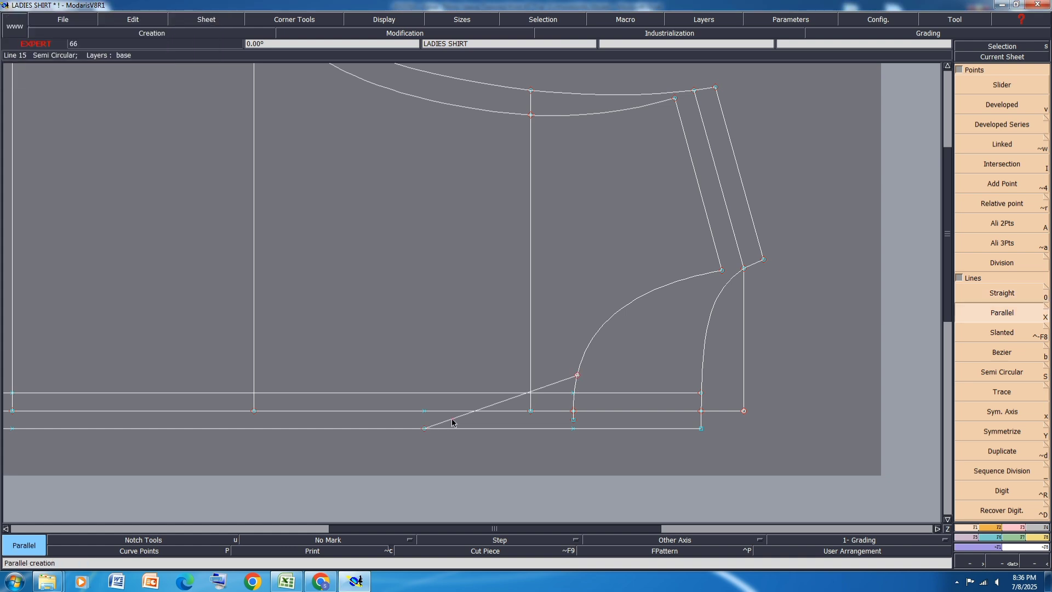
pyautogui.click(452, 421)
pyautogui.write('-1.25')
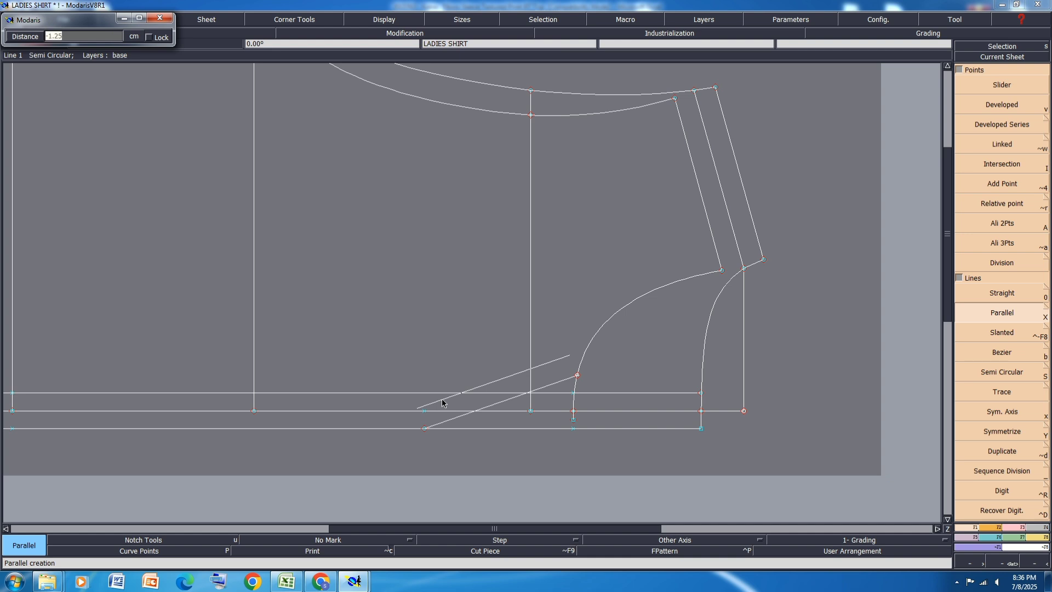
pyautogui.write('1.25')
pyautogui.press('Return')
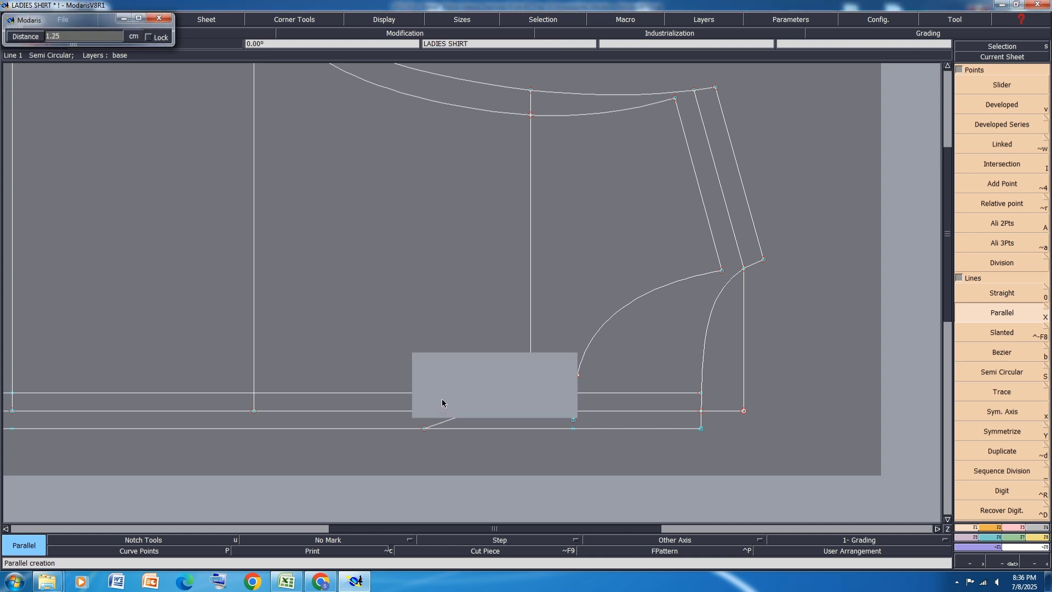
pyautogui.hotkey('ctrl', 'z')
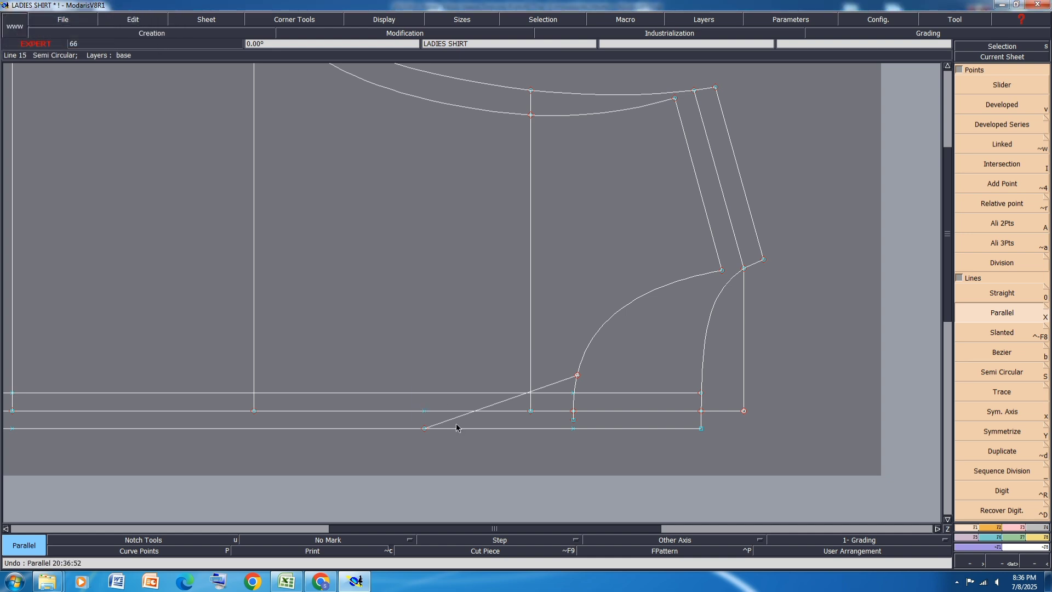
# Step: Create a parallel of the slanted line 2.5 cm away on the body side
pyautogui.click(448, 423)
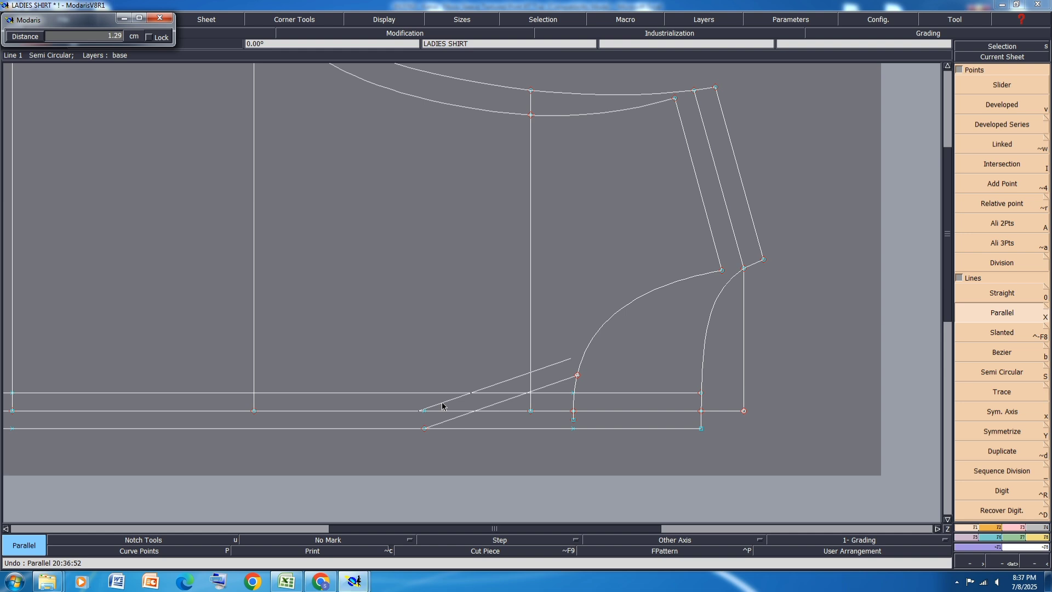
pyautogui.write('2.5')
pyautogui.press('Return')
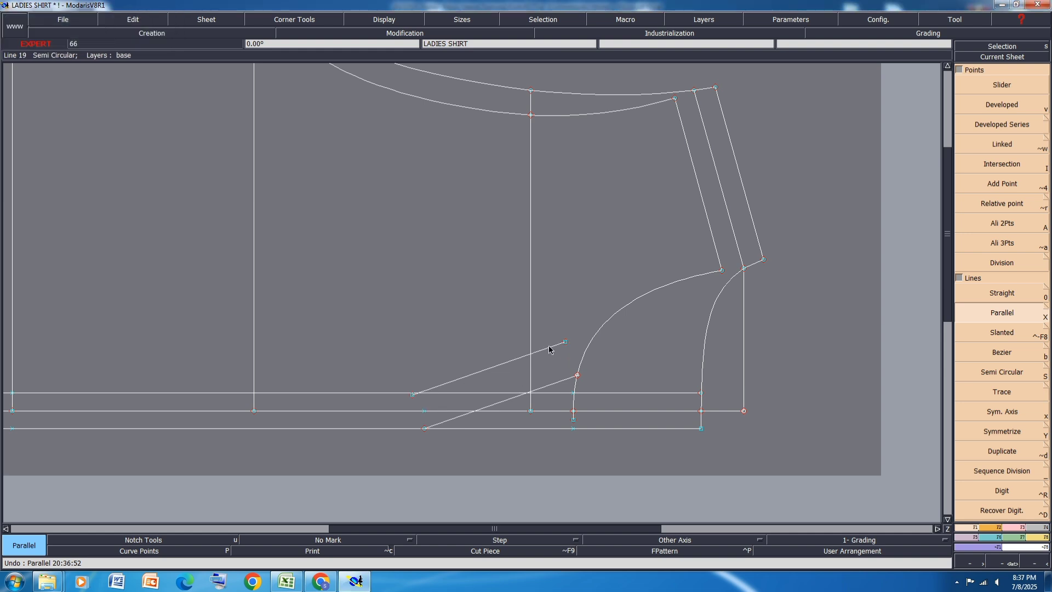
# Step: Lengthen the slanted parallel with Len.Str.Line so its upper end passes the front neckline curve
pyautogui.press('F2')
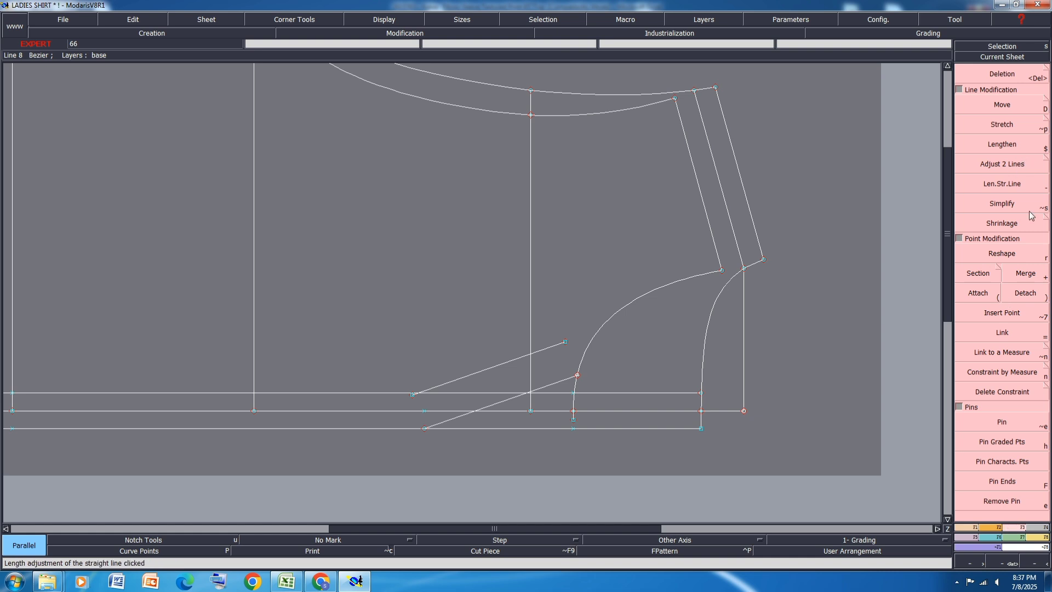
pyautogui.click(1017, 183)
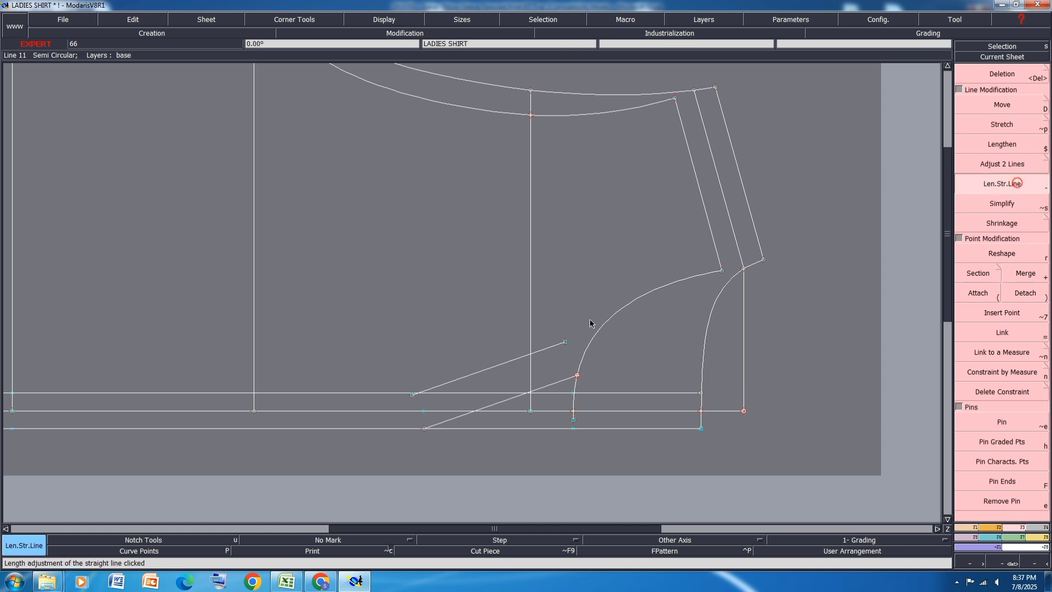
pyautogui.click(555, 345)
pyautogui.click(604, 328)
# Step: Insert the intersection of the slanted parallel with the inner placket line and delete the parallel's overhang beyond it
pyautogui.scroll(2, 422, 395)
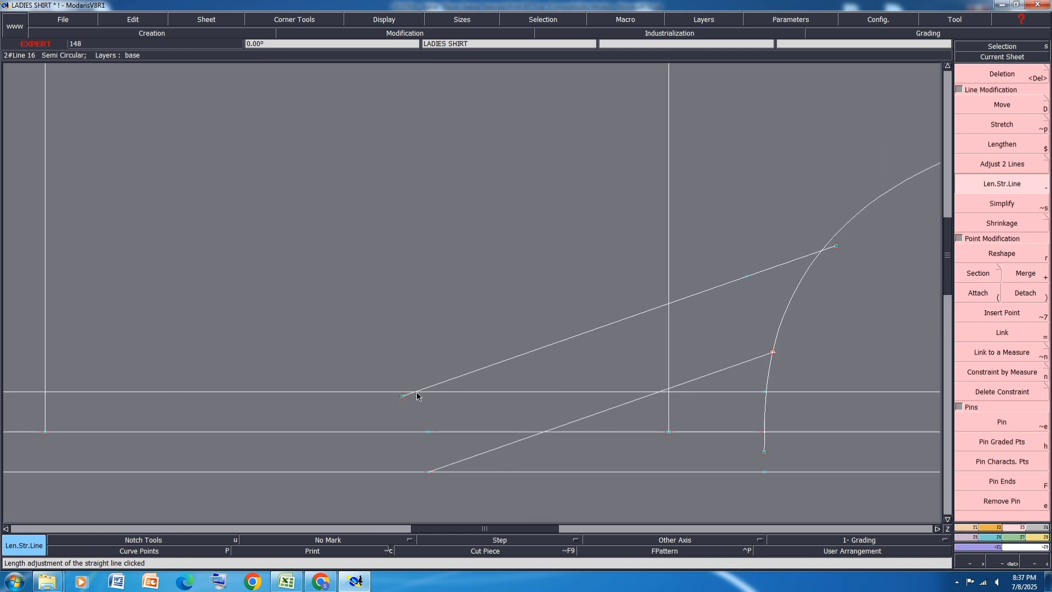
pyautogui.scroll(1, 417, 396)
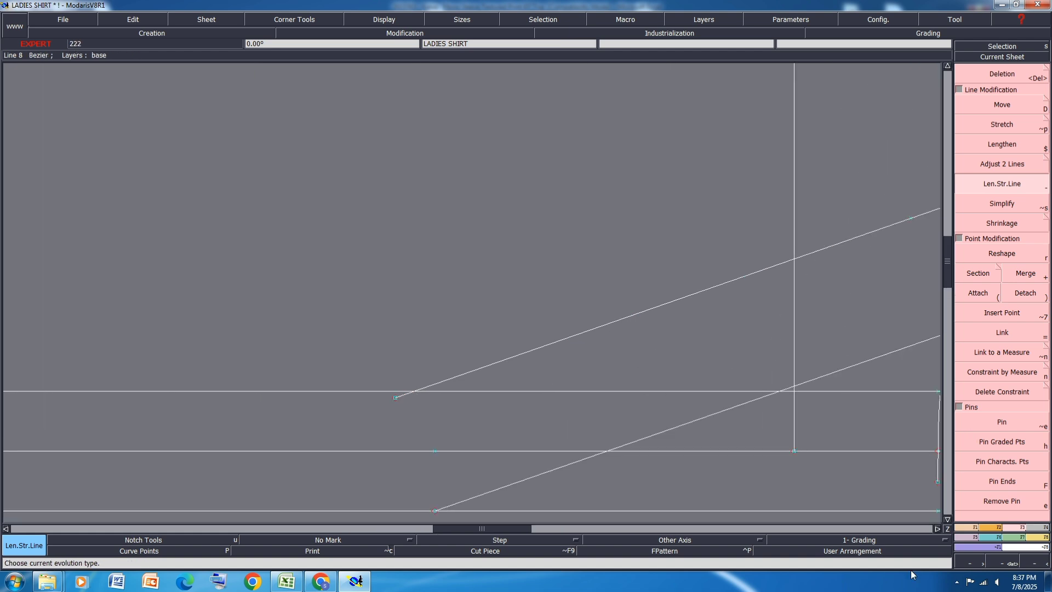
pyautogui.press('F1')
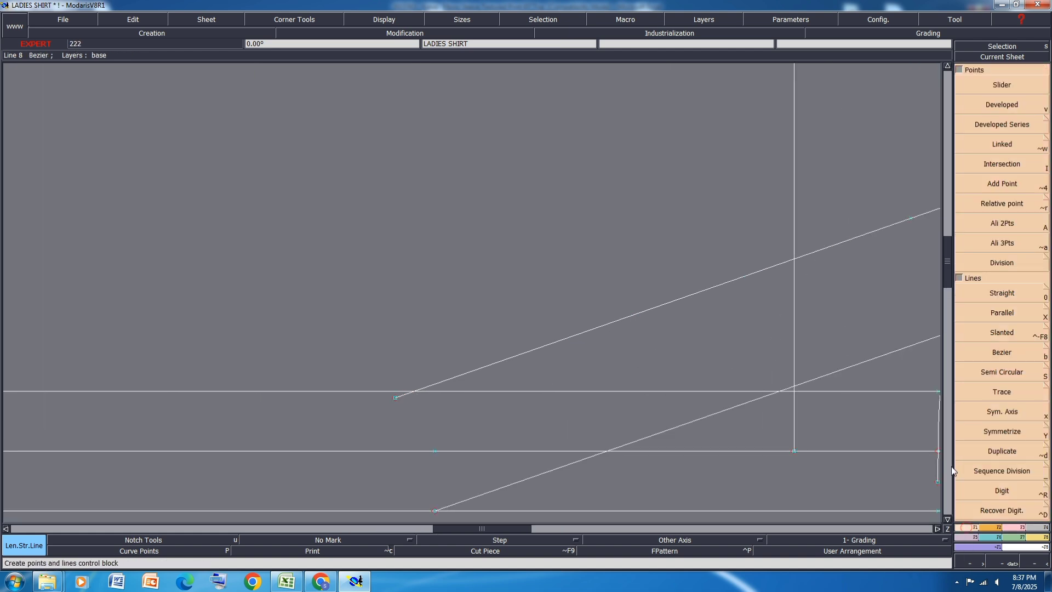
pyautogui.click(1008, 164)
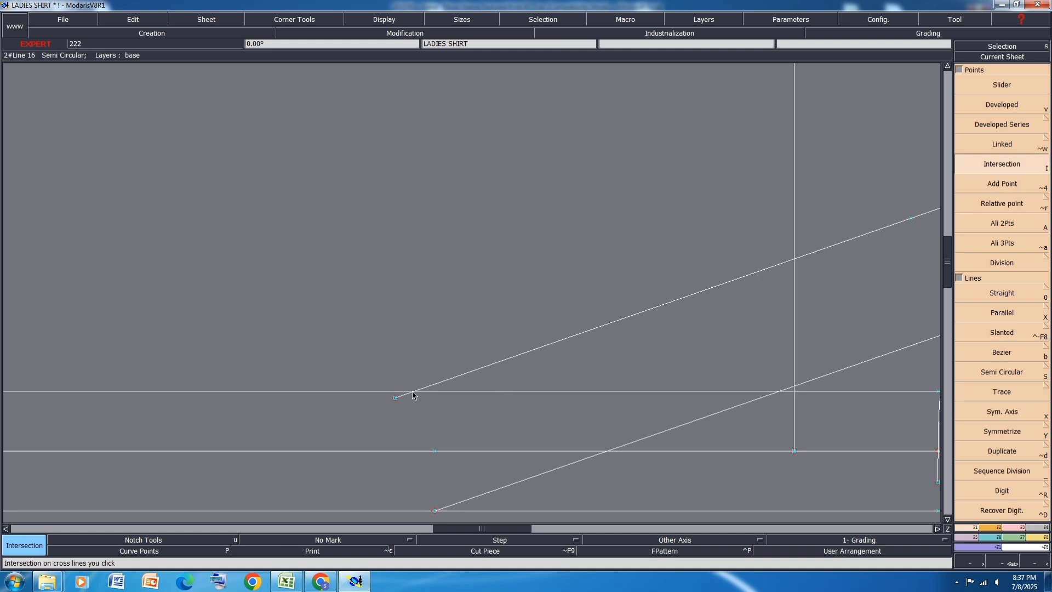
pyautogui.click(411, 392)
pyautogui.scroll(-1, 258, 329)
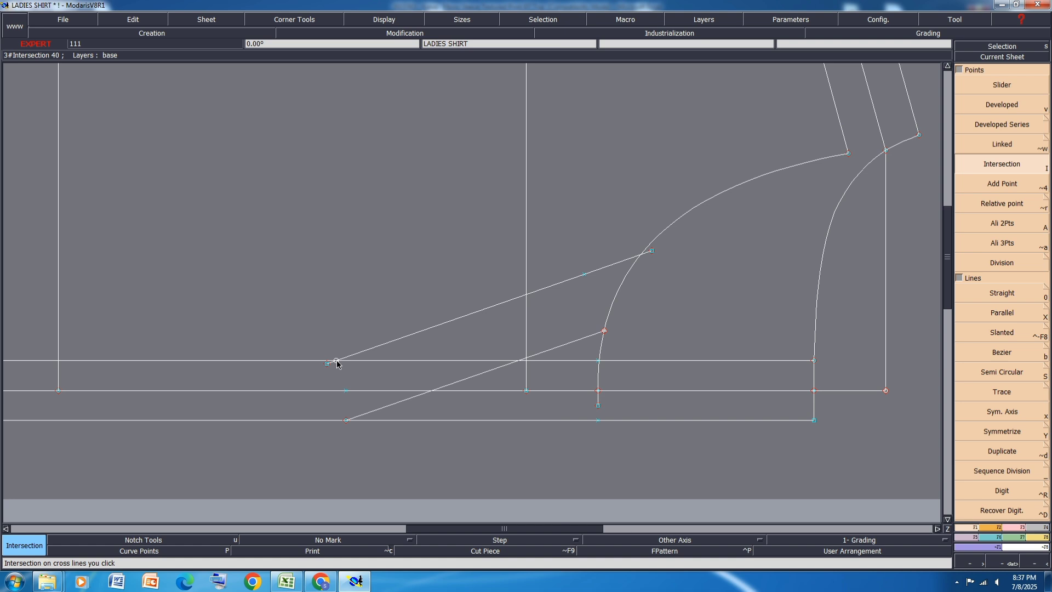
pyautogui.press('i')
pyautogui.click(337, 361)
pyautogui.press('Delete')
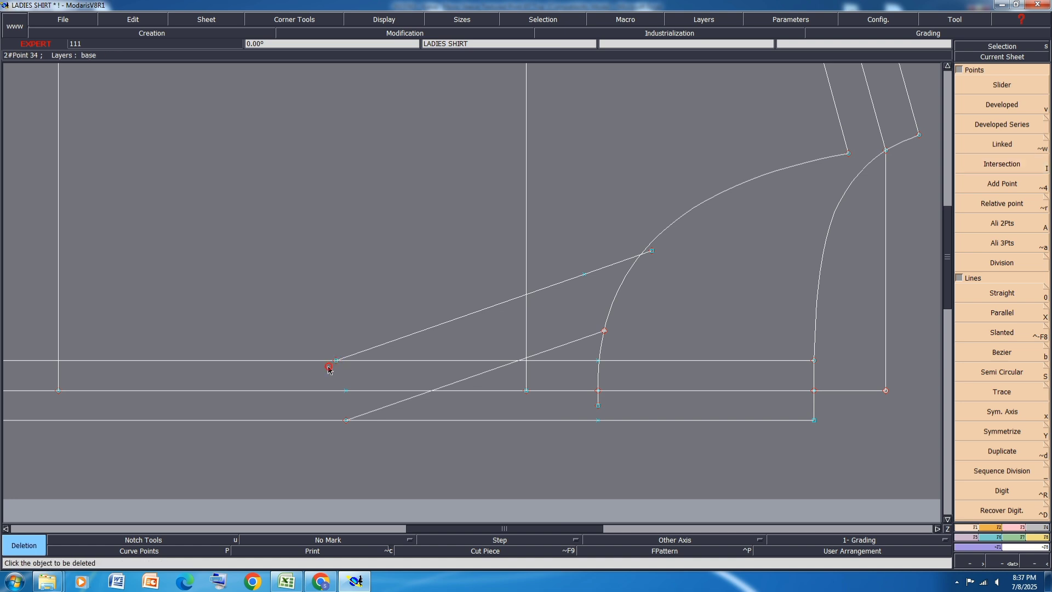
# Step: Try deleting the front neckline's end point past the centre line, undo it, and save the model despite the anomalies
pyautogui.click(598, 404)
pyautogui.hotkey('ctrl', 'z')
pyautogui.hotkey('ctrl', 's')
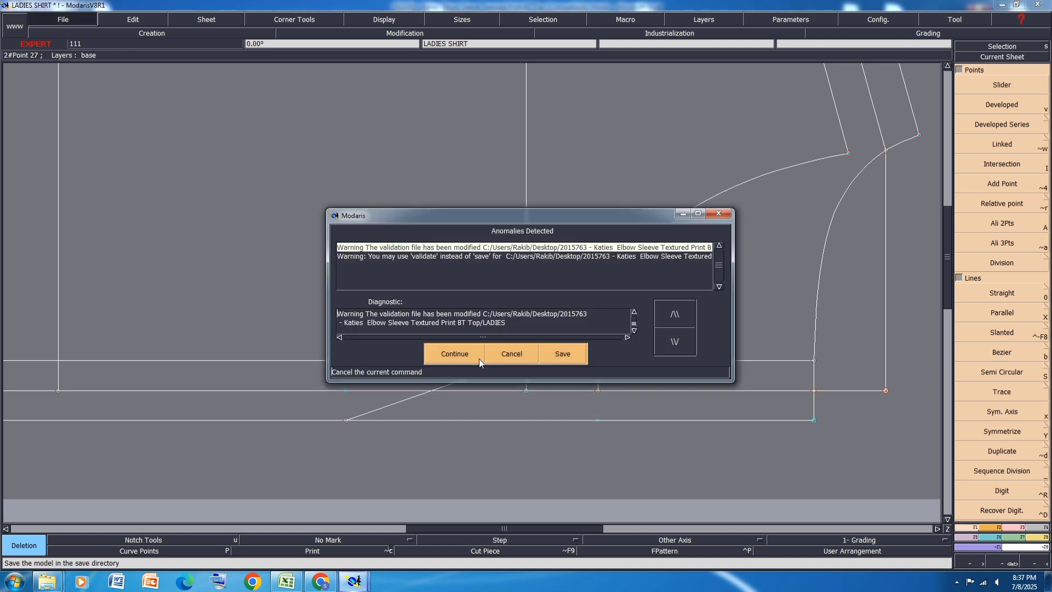
pyautogui.click(477, 356)
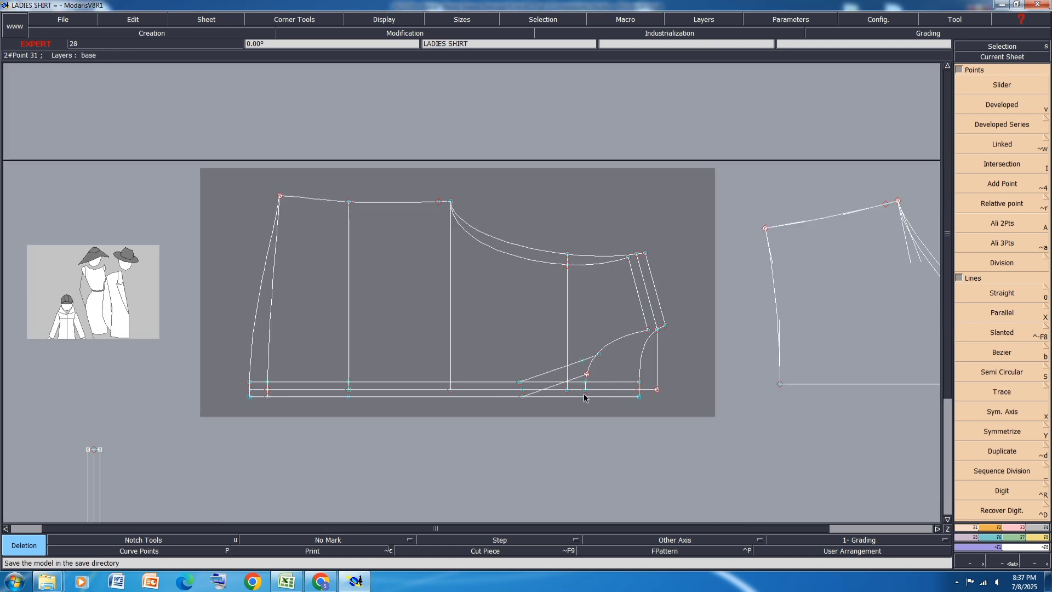